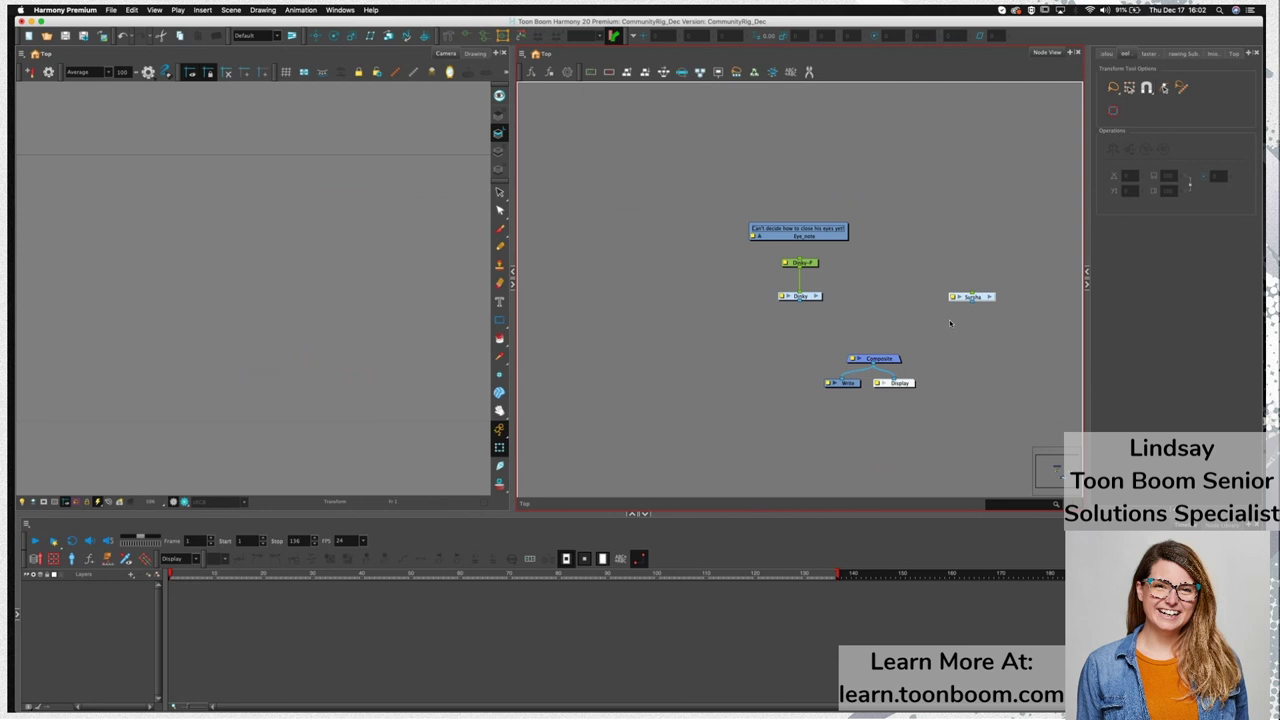
Connect the Dinky group to the Composite node and enlarge the Camera view relative to the Node View and Timeline
mouse_move(799, 300)
mouse_down()
mouse_move(800, 314)
mouse_move(878, 354)
mouse_up()
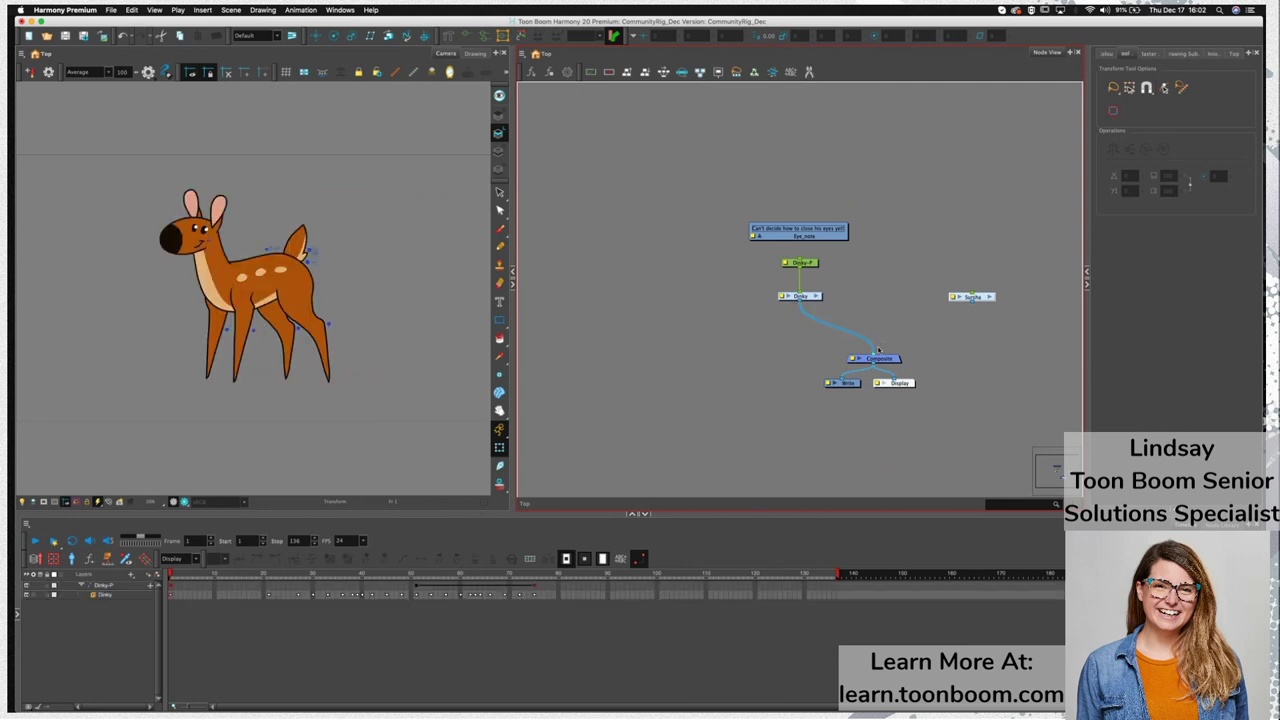
drag(513, 485, 736, 478)
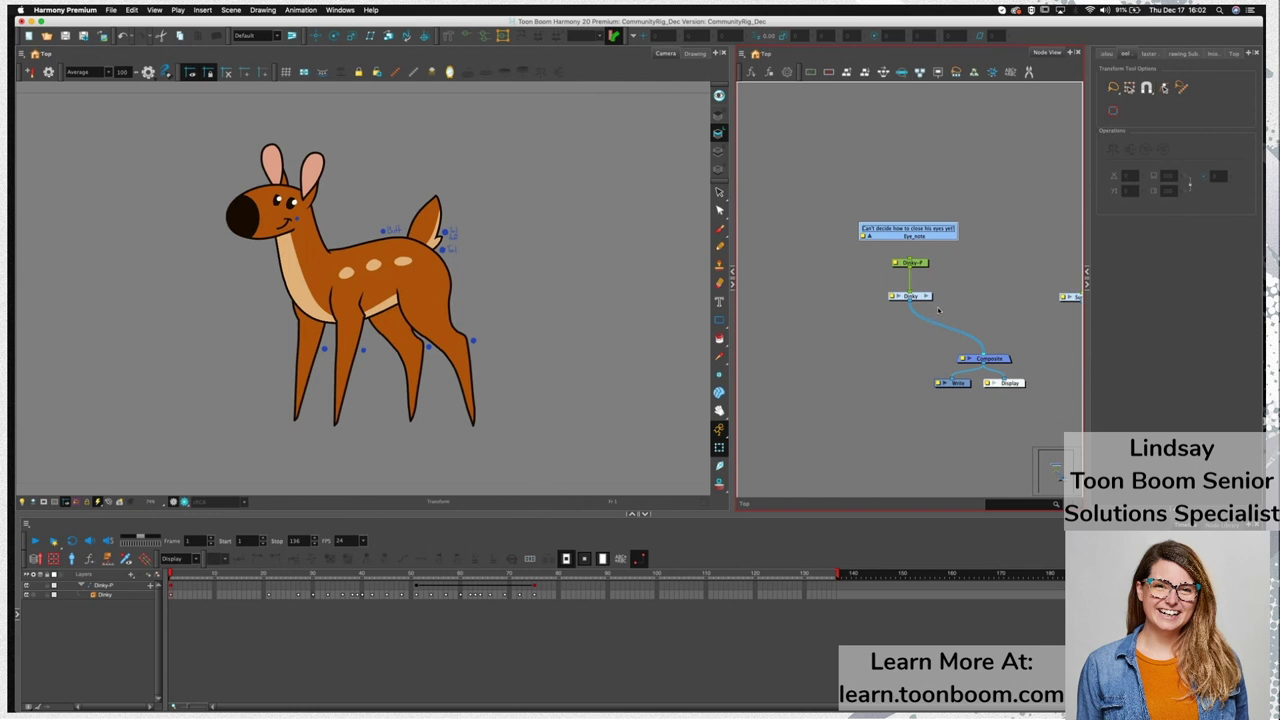
drag(727, 515, 708, 578)
drag(731, 530, 685, 527)
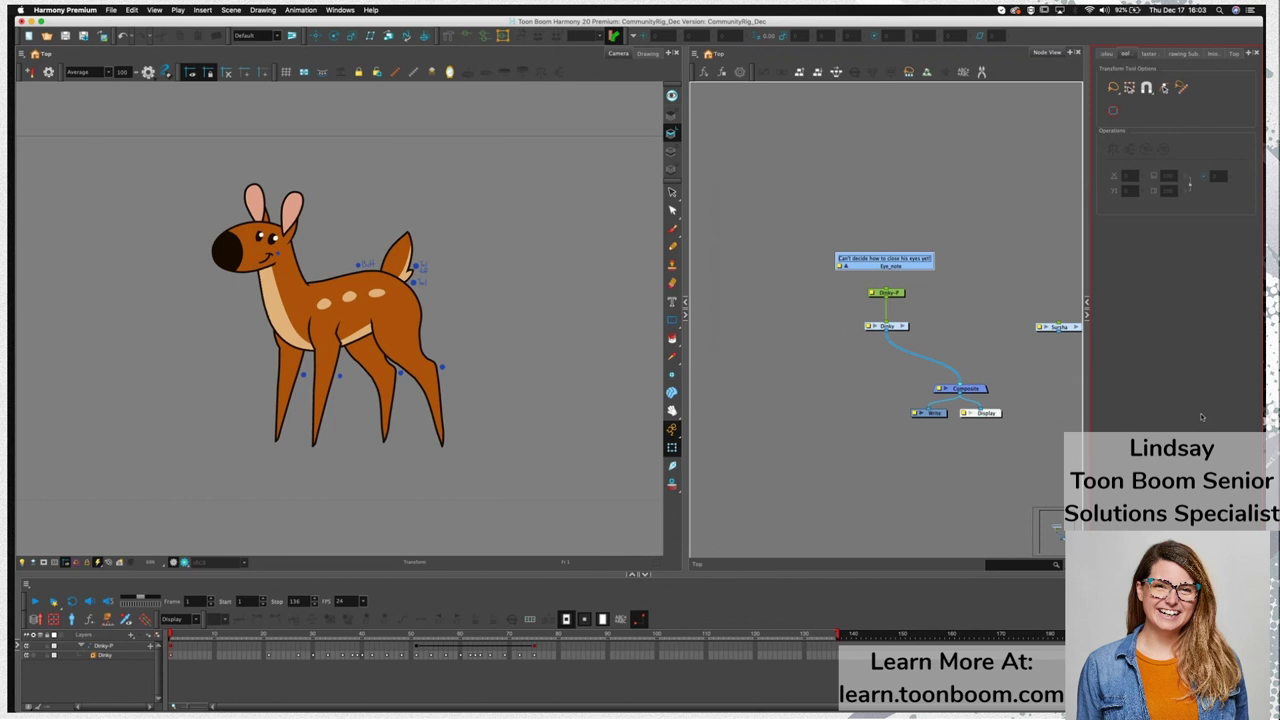
Widen the Tool Properties view group and review the Master Controller, Drawing Substitution, Onion Skin and Library views
click(645, 54)
drag(1087, 246, 1062, 246)
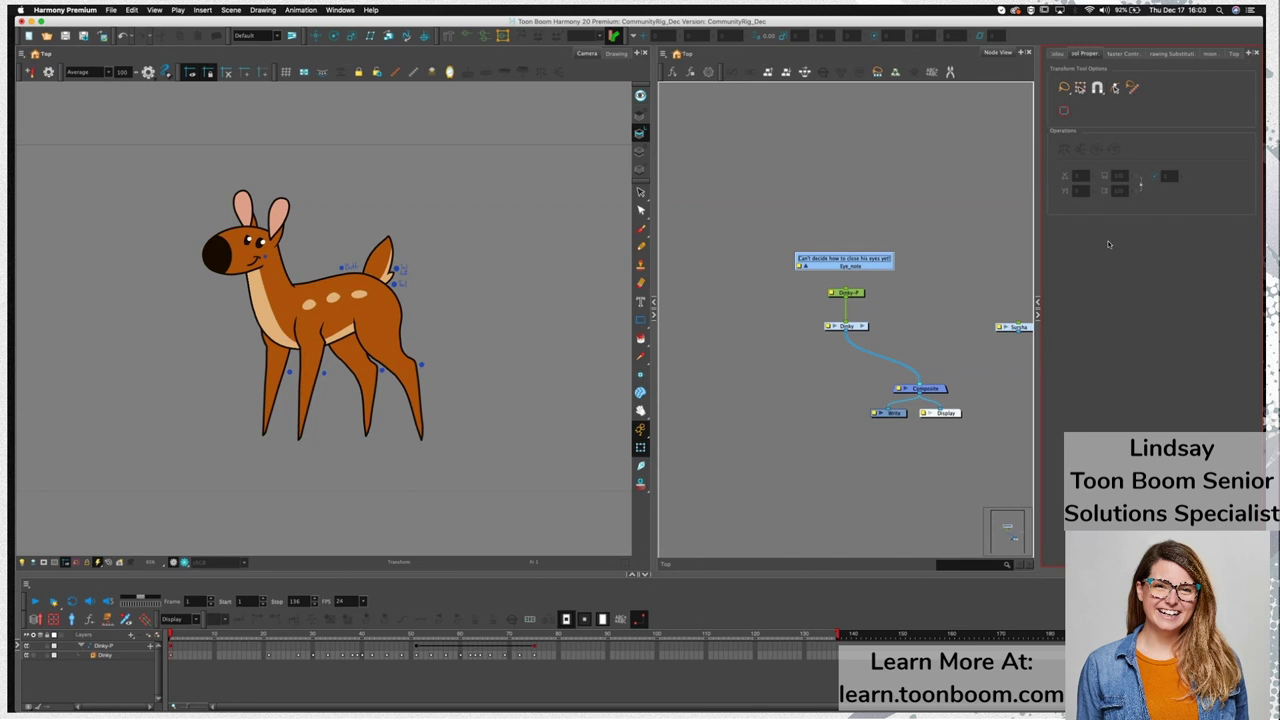
click(1122, 53)
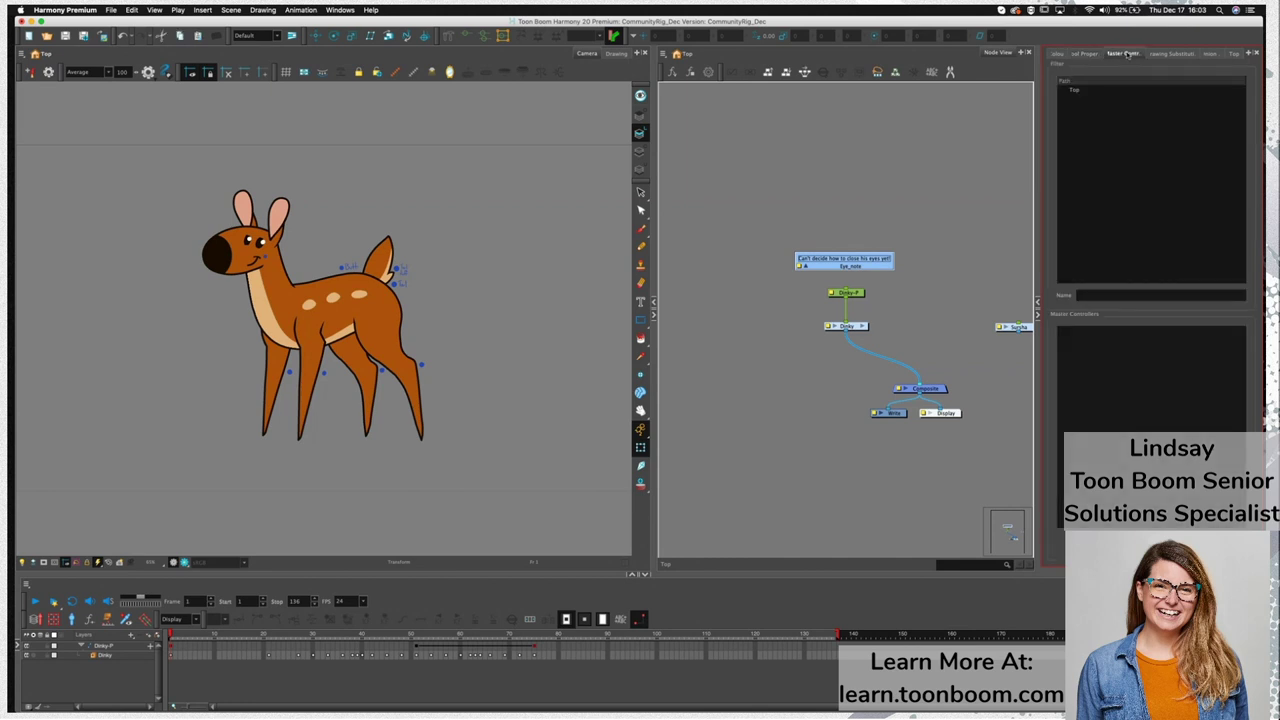
click(1178, 56)
click(1211, 55)
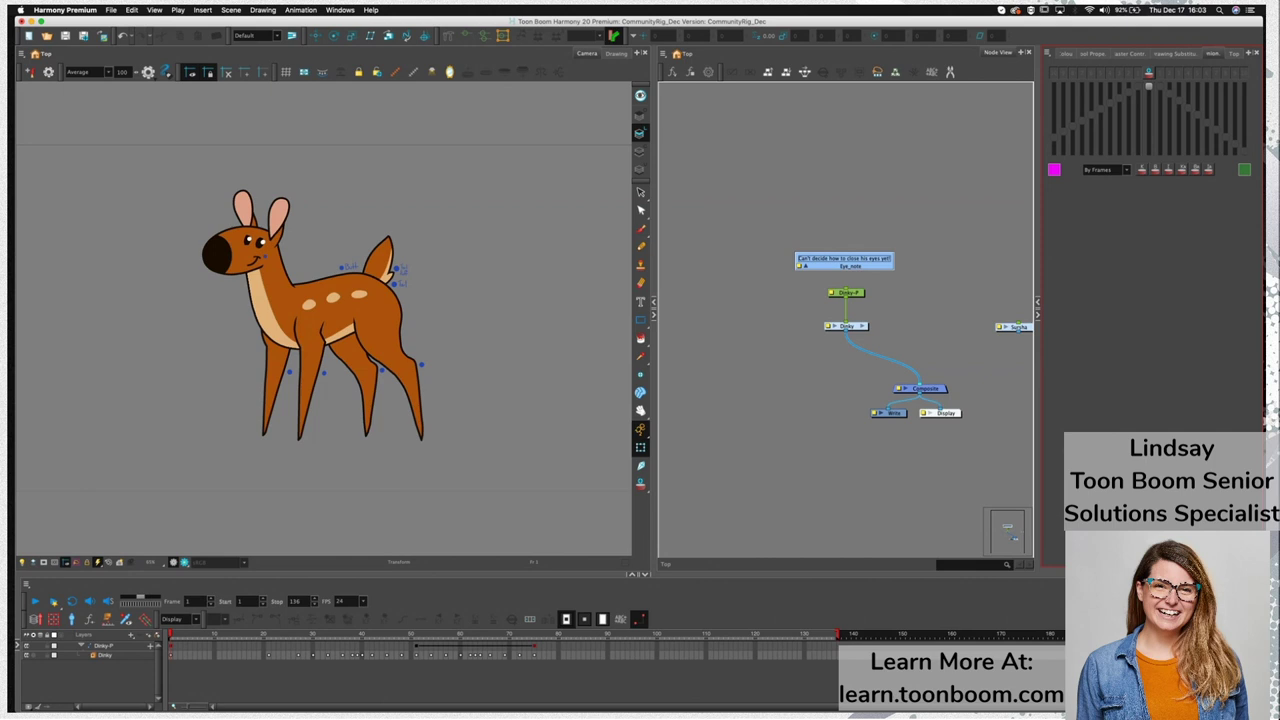
click(17, 648)
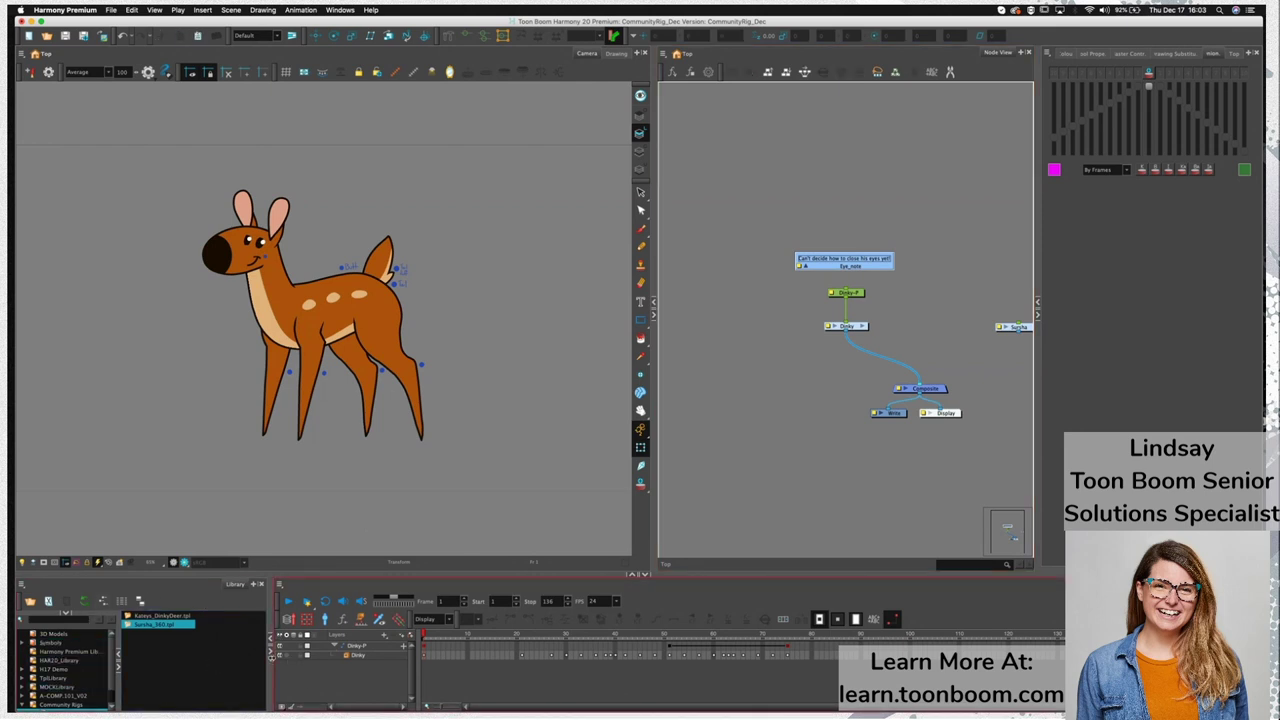
click(270, 640)
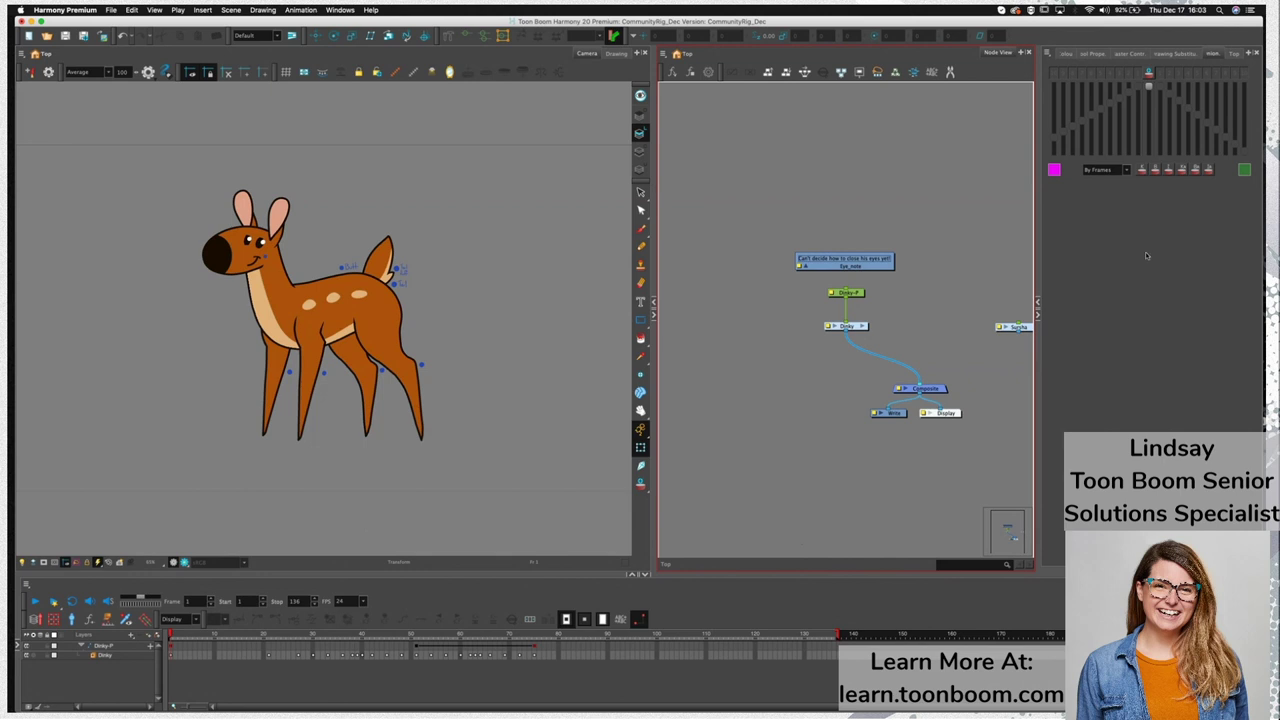
Shrink the palette list in the Colour view to give the swatches more room, and return to Tool Properties
click(1066, 53)
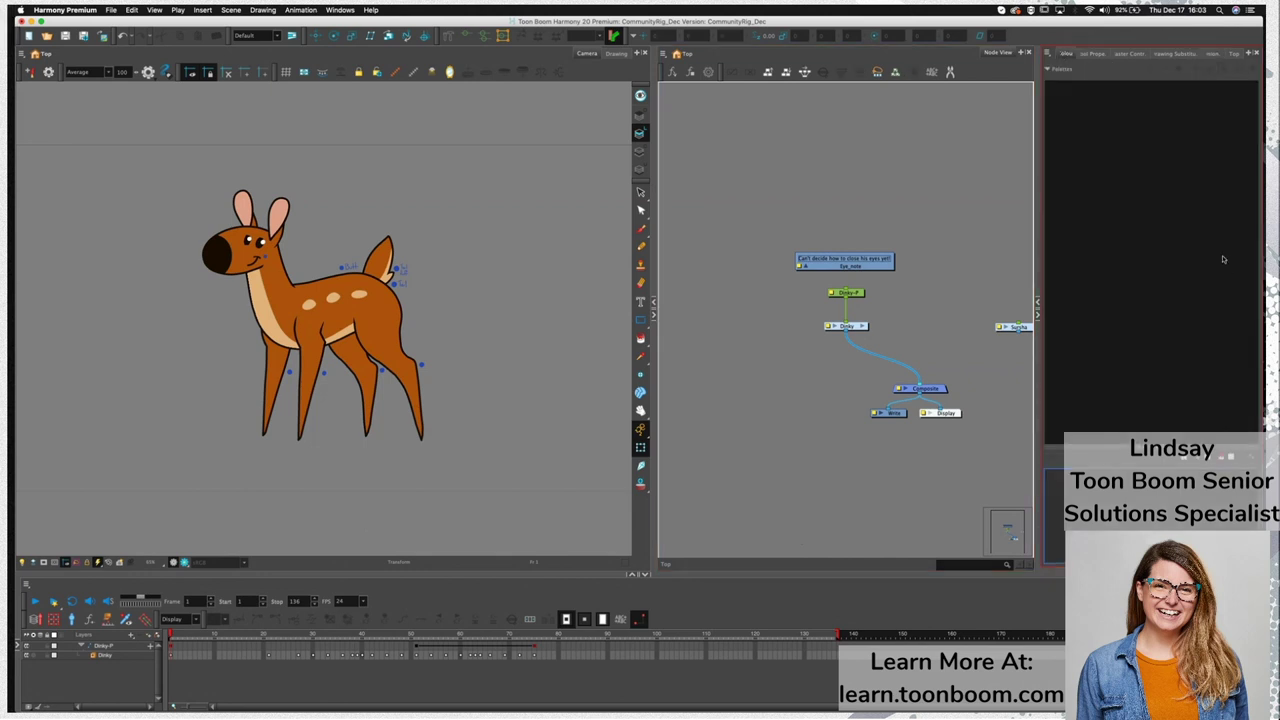
drag(1112, 446, 1157, 216)
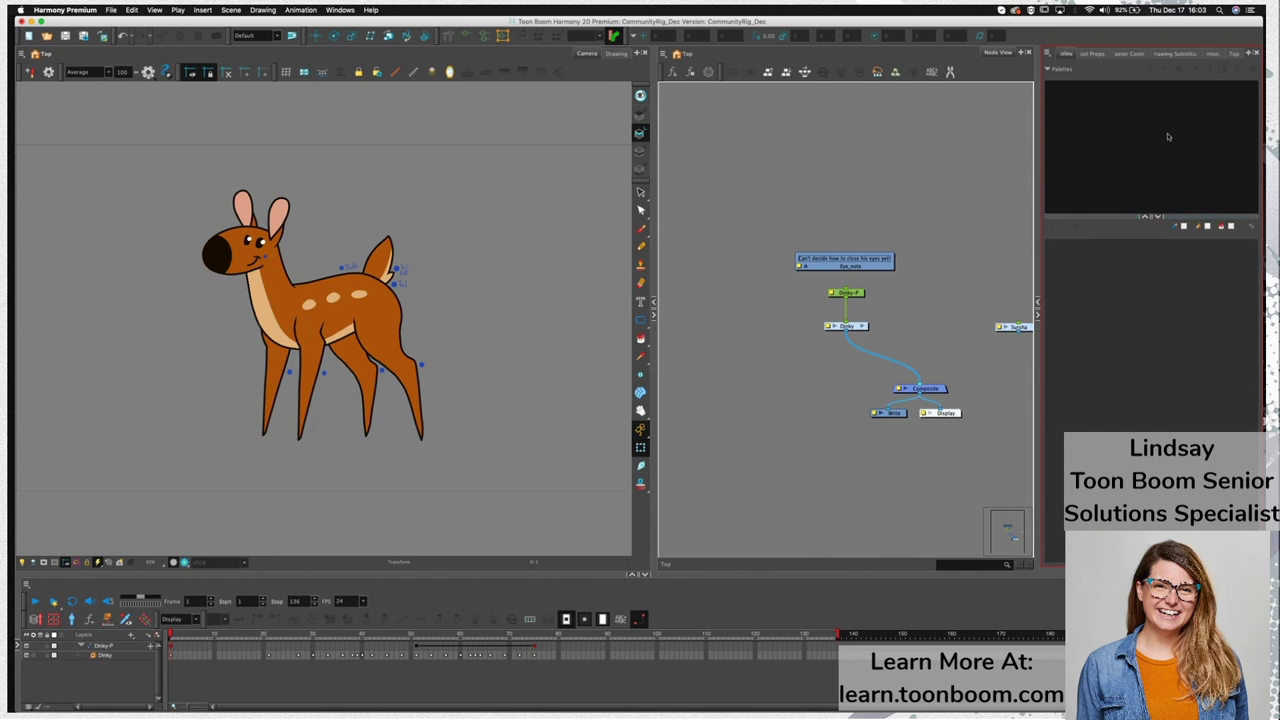
click(1092, 54)
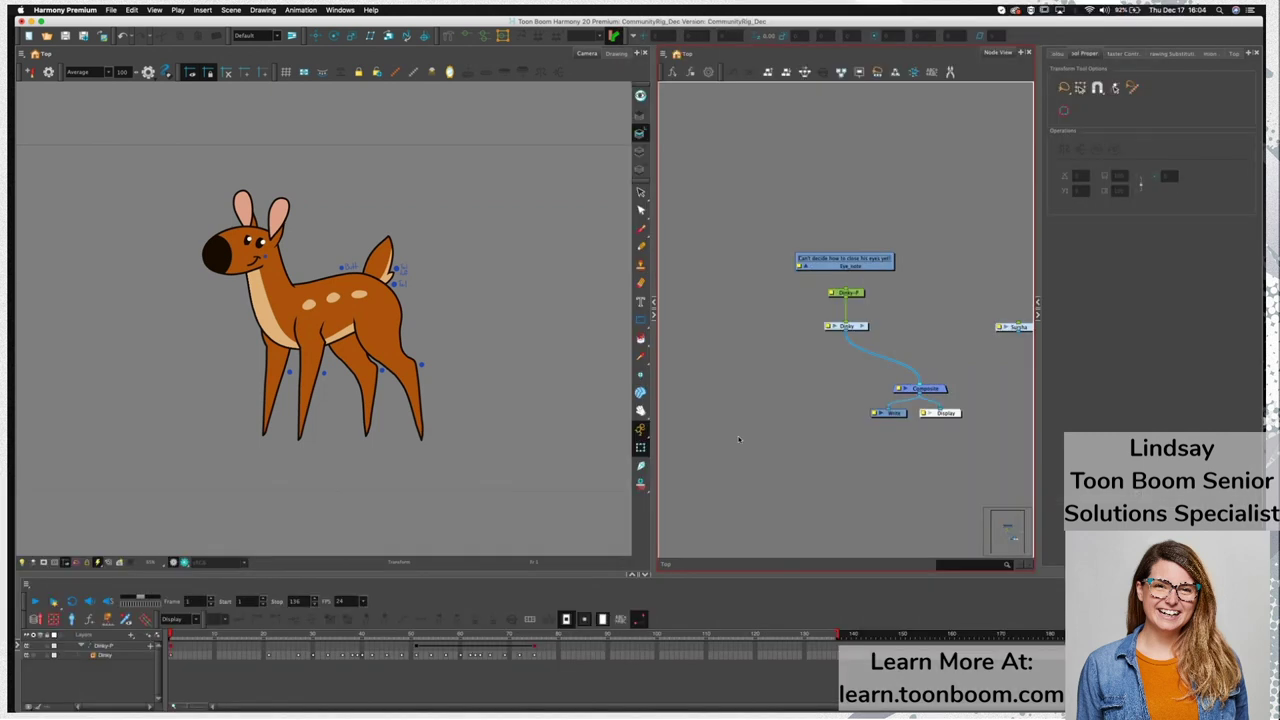
Enter the Dinky group and widen the Node View to show all of the rig's coloured backdrops
drag(948, 246, 728, 372)
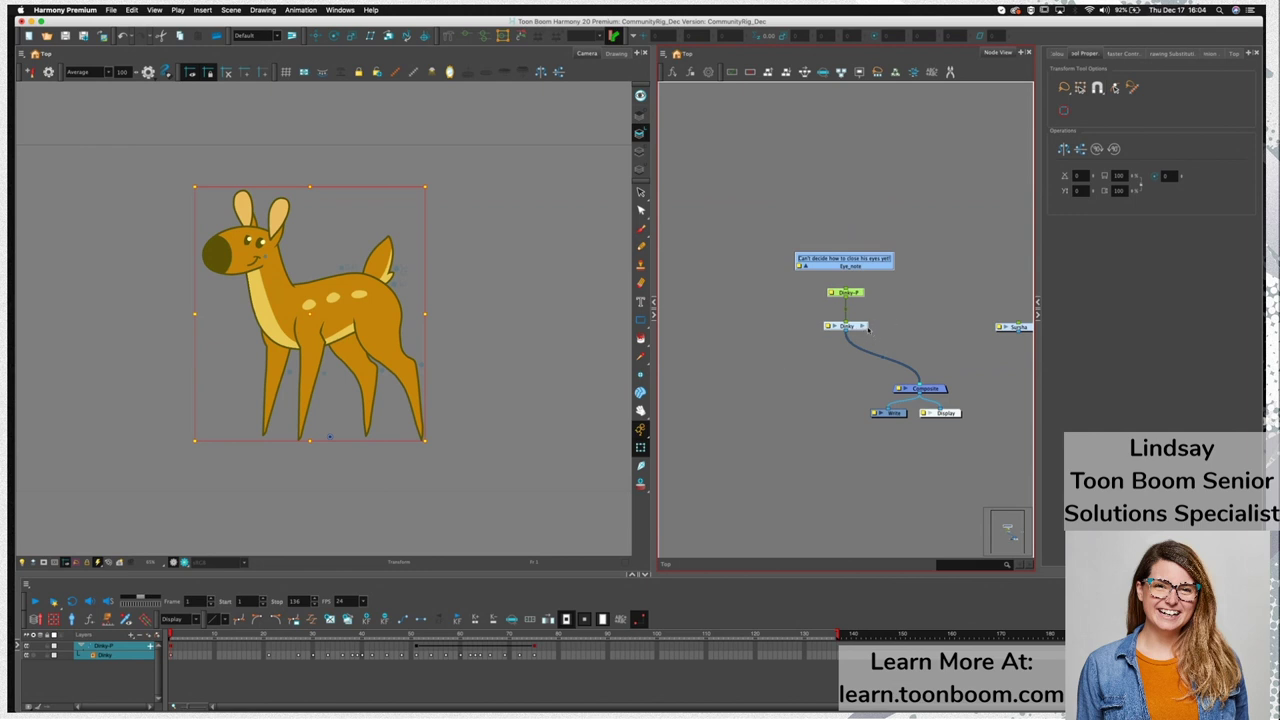
double_click(863, 327)
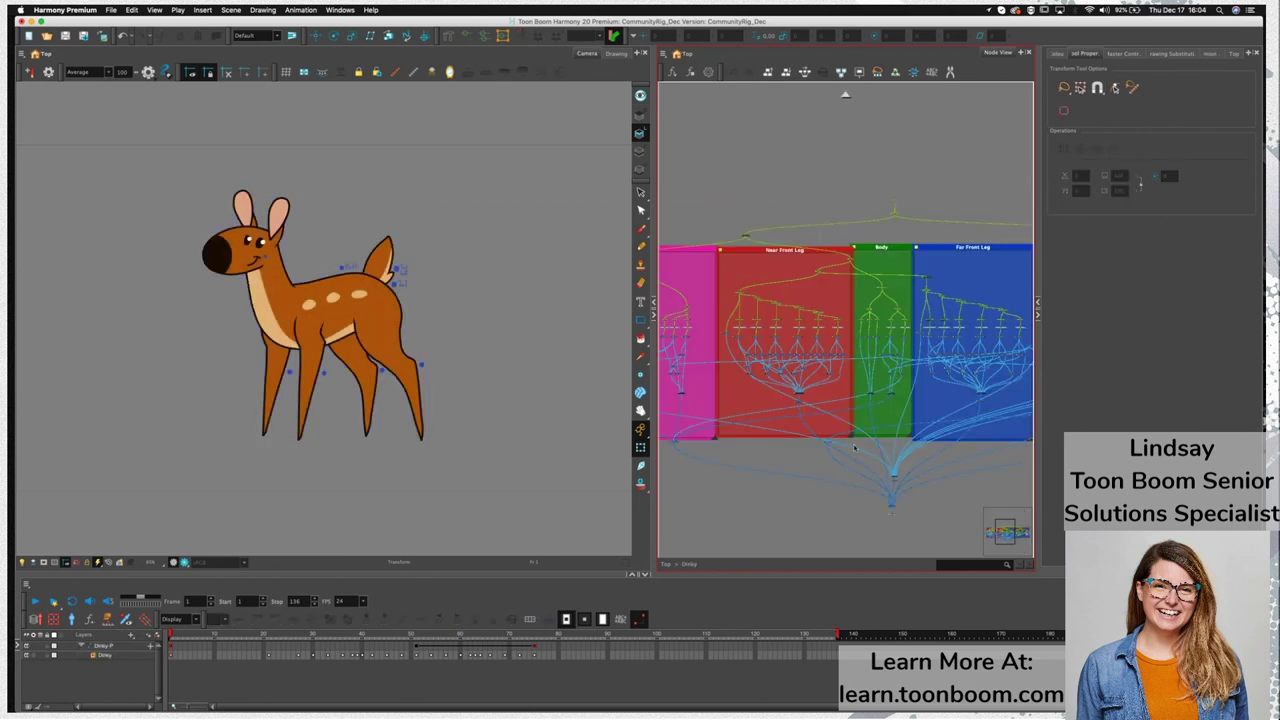
drag(652, 513, 451, 532)
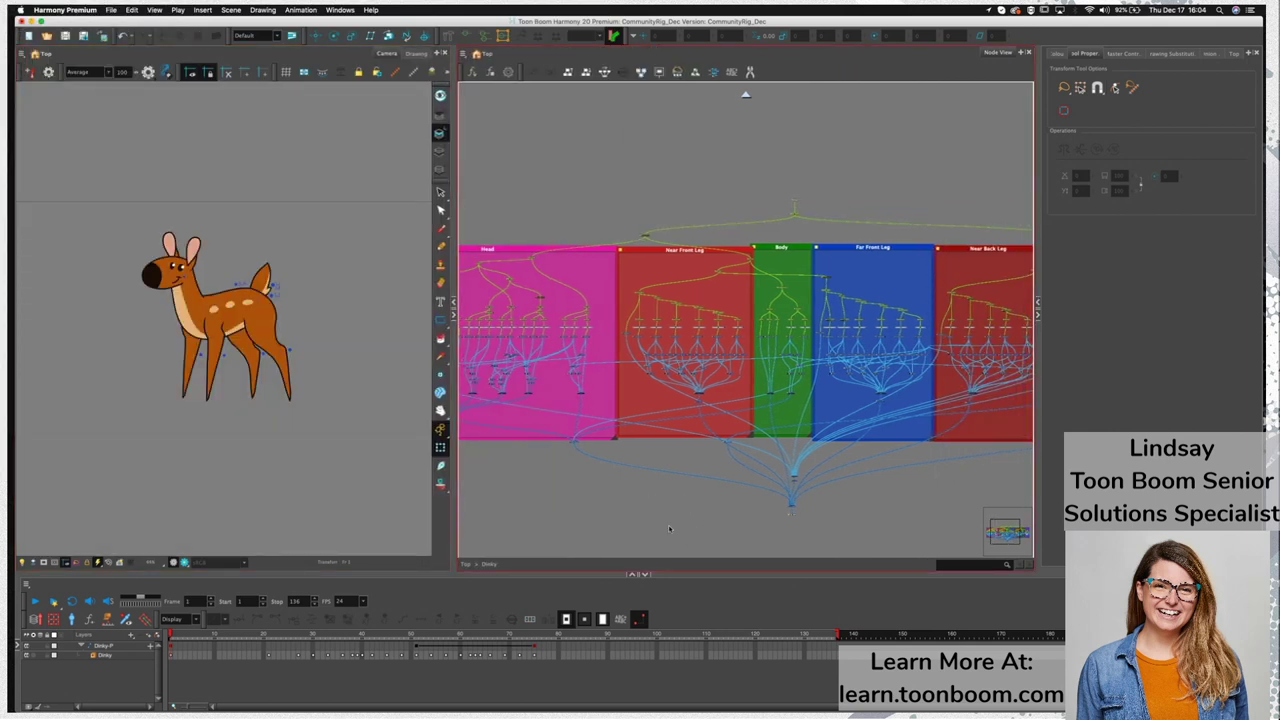
scroll(628, 525, down, 5)
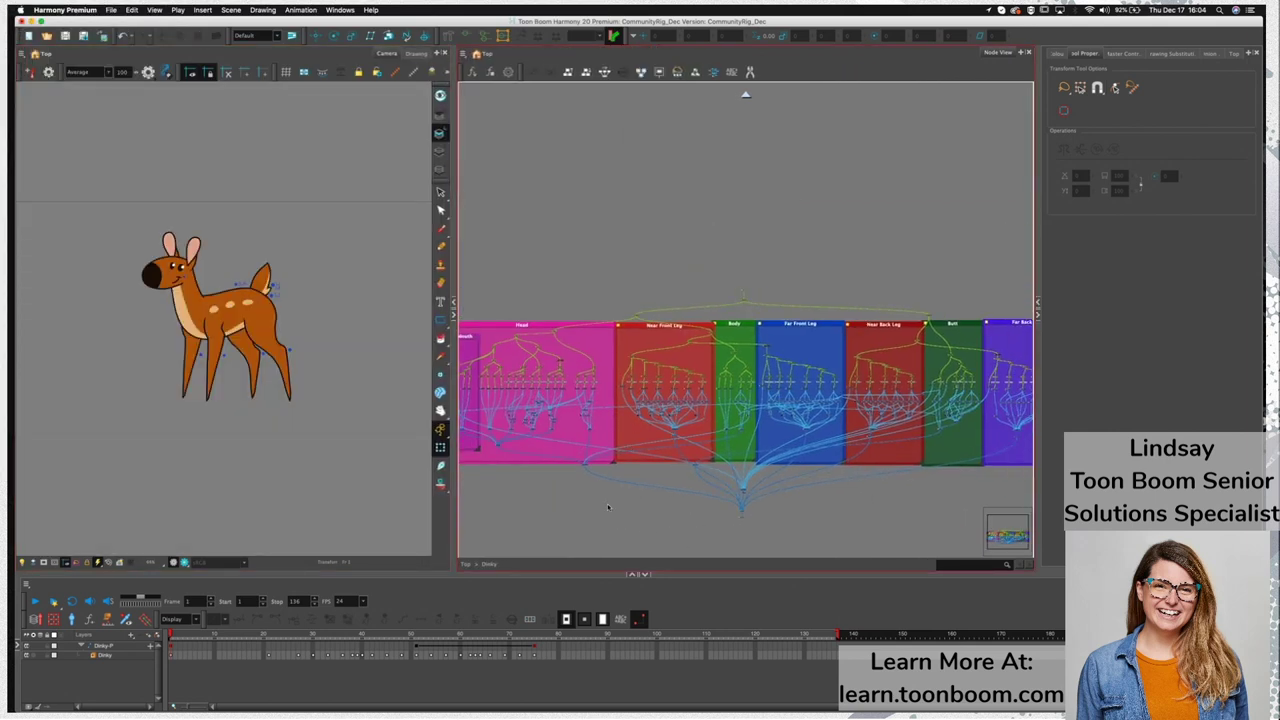
scroll(843, 527, down, 2)
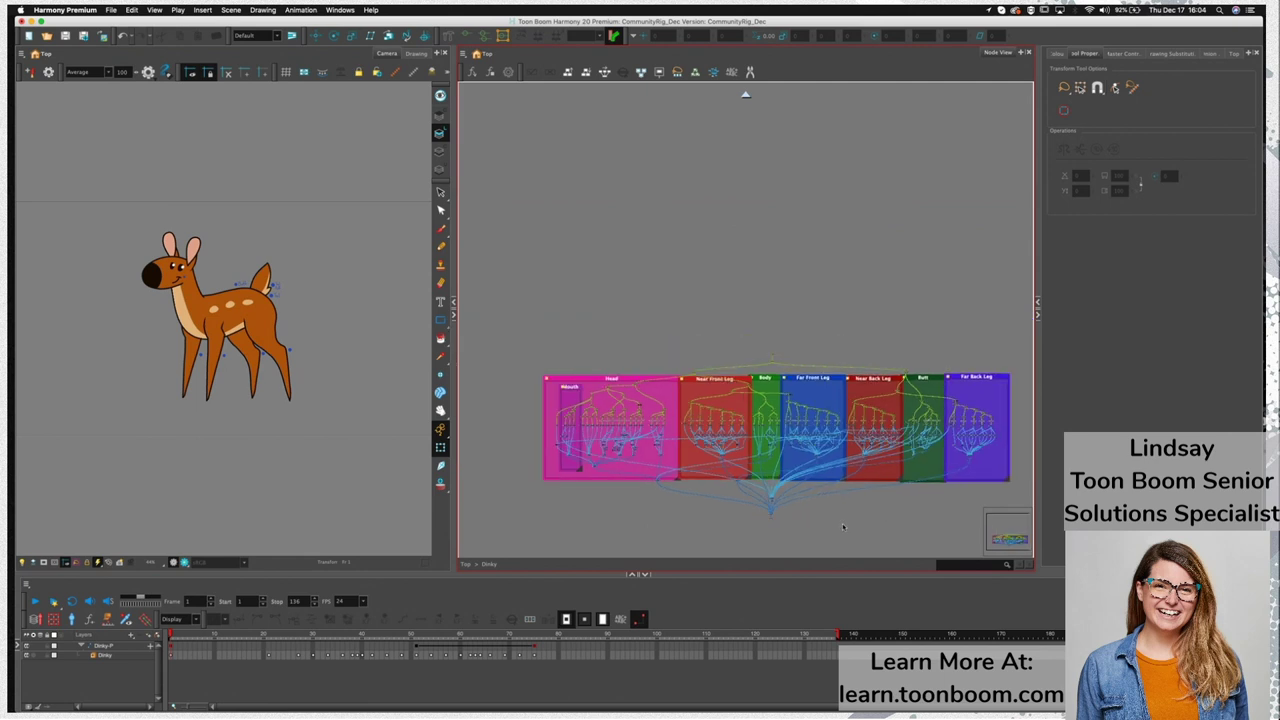
scroll(860, 519, down, 3)
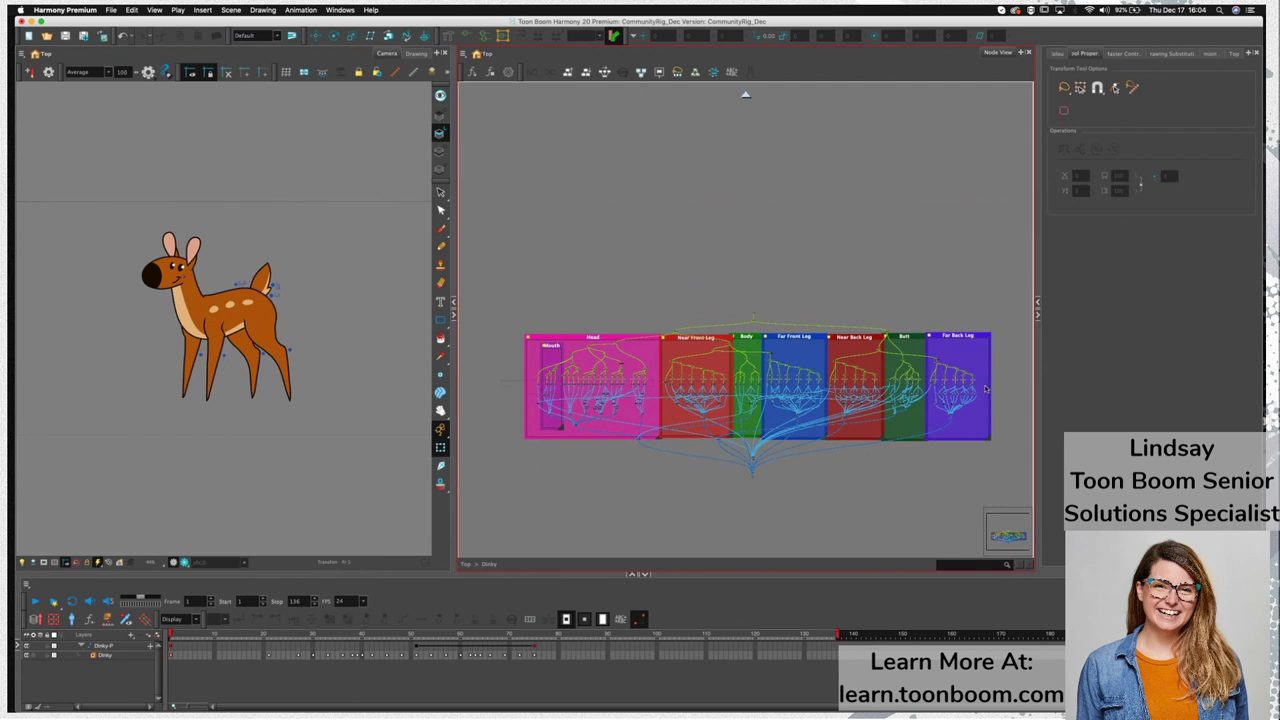
Select every node in the Dinky group to review the whole rig, and clear the selection
key(super+a)
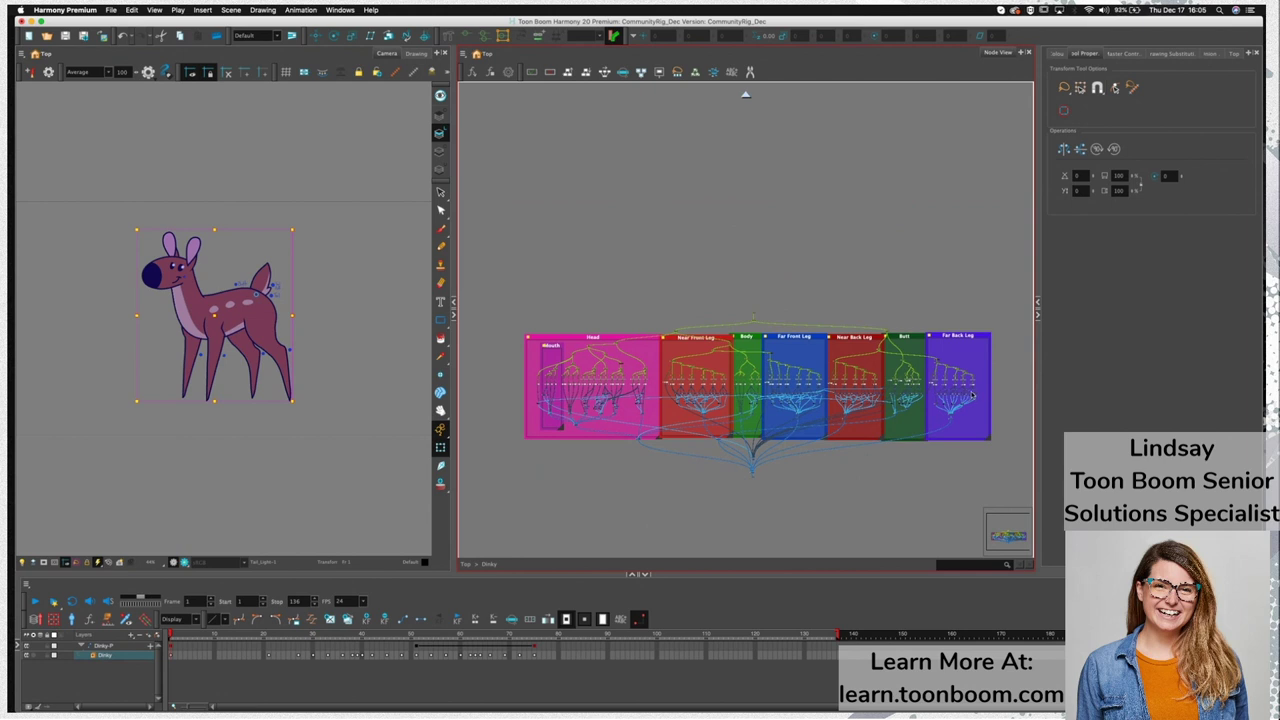
key(bracketleft)
click(844, 496)
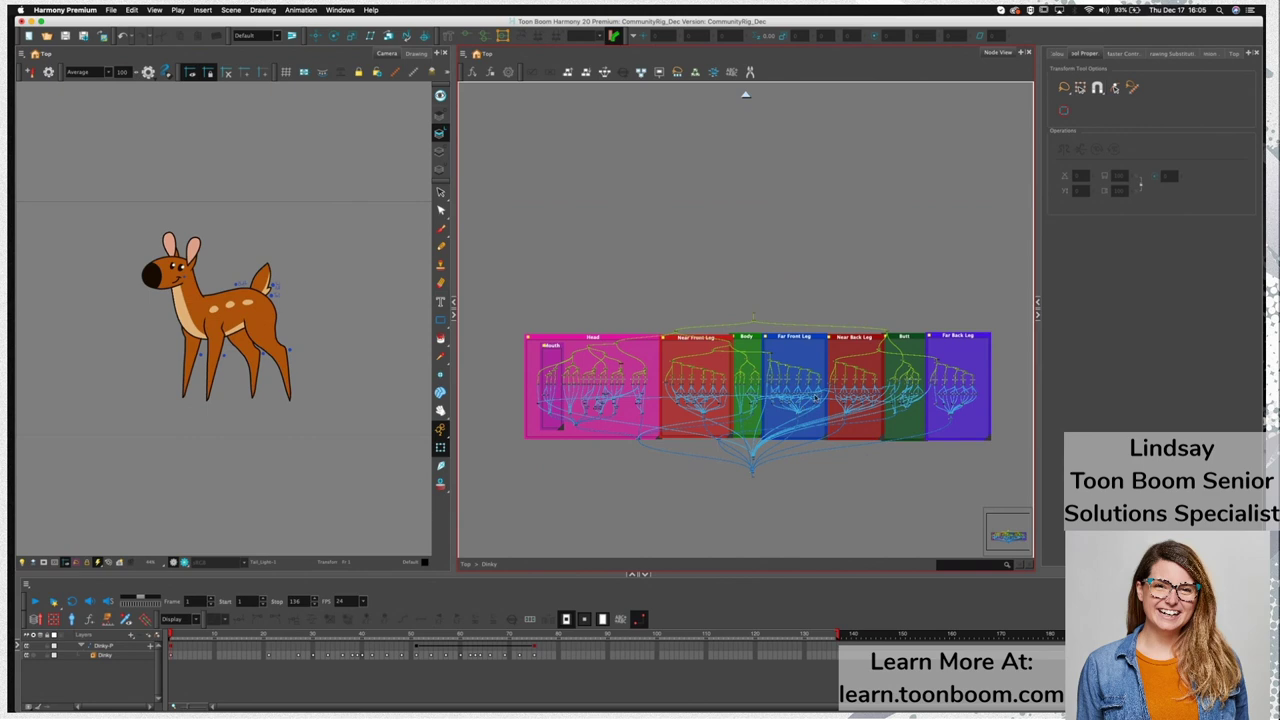
Examine the Head backdrop by selecting its controlling pegs one after another, from the top head peg to the neck peg
scroll(620, 376, up, 6)
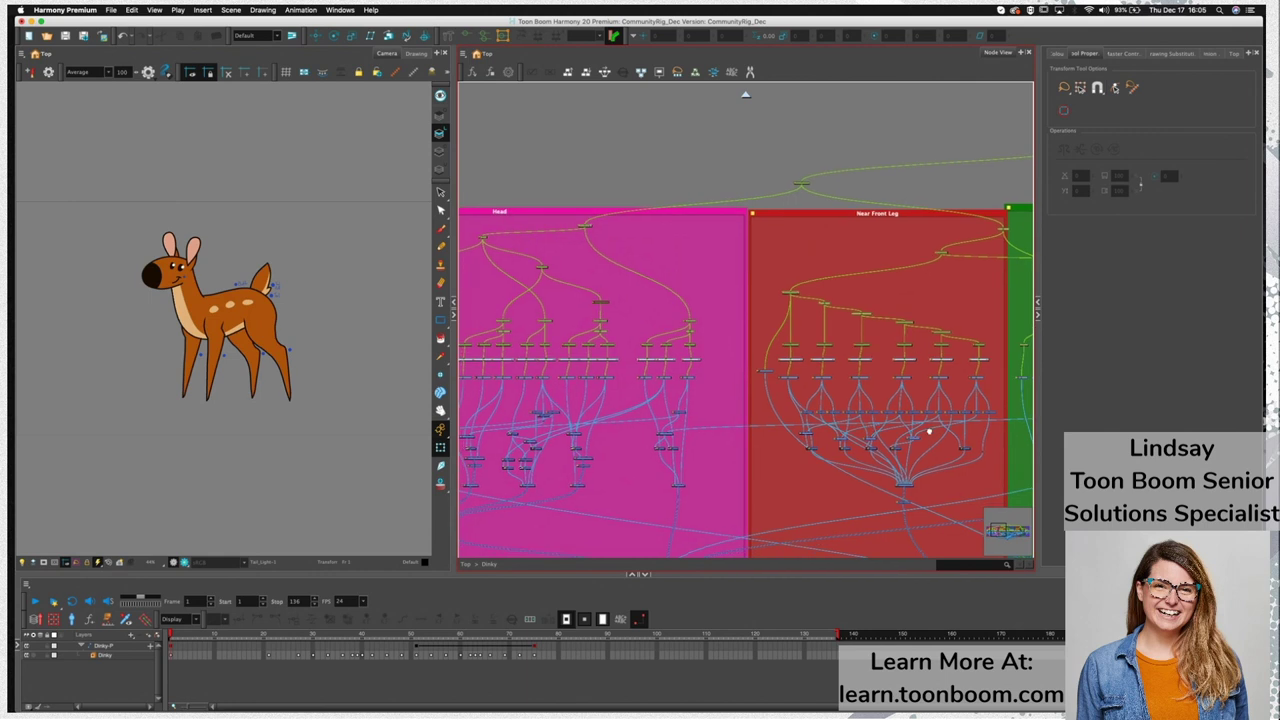
drag(870, 431, 986, 440)
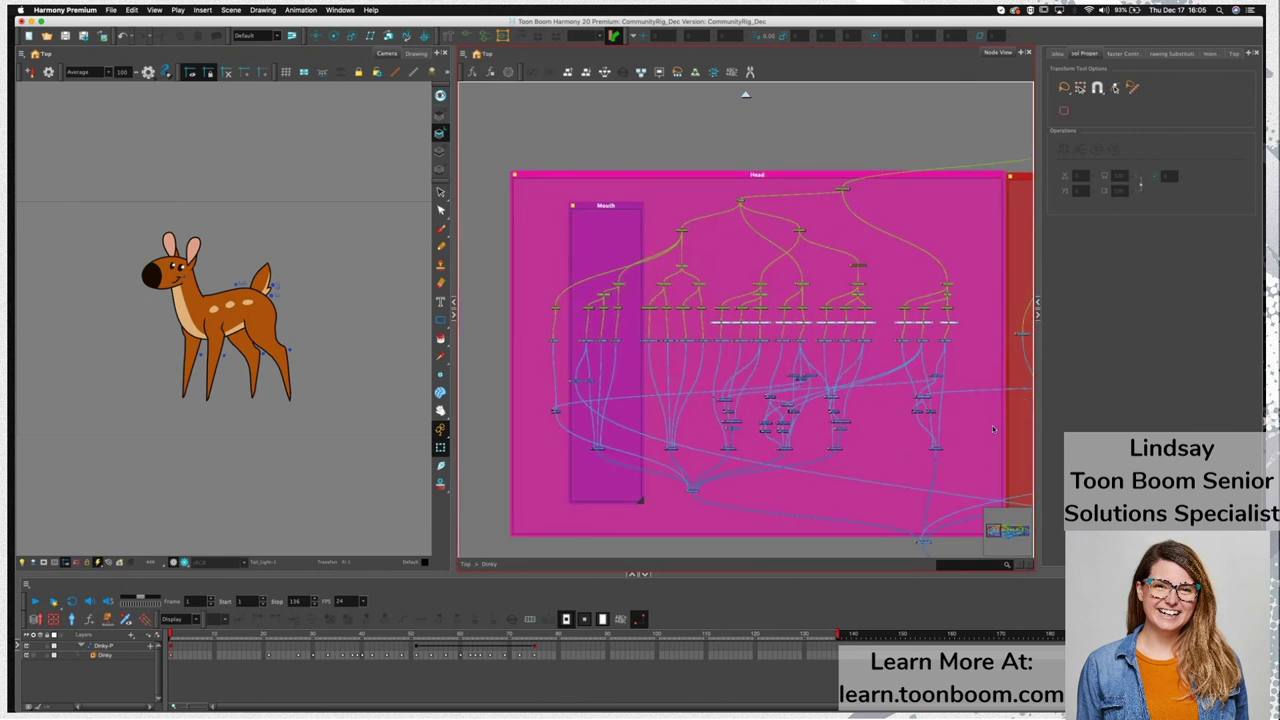
click(843, 189)
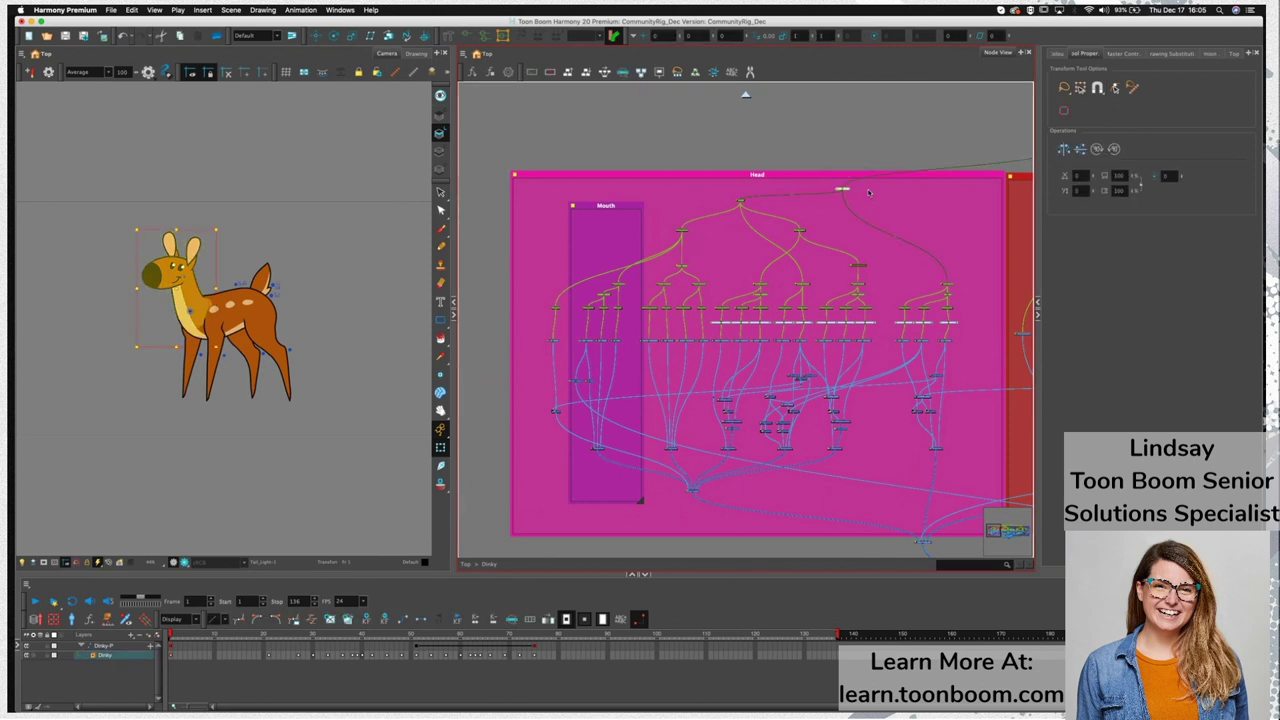
click(741, 202)
click(684, 231)
drag(718, 256, 626, 253)
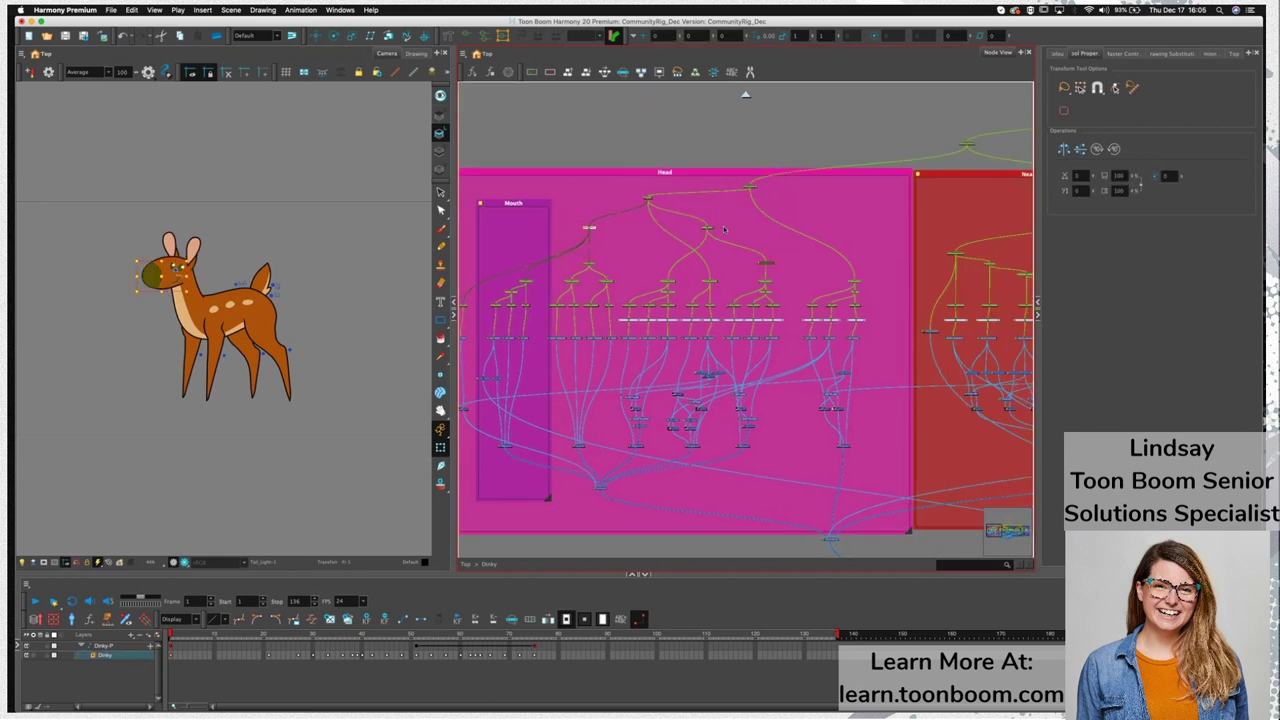
click(707, 229)
click(762, 256)
click(765, 263)
click(882, 283)
click(855, 282)
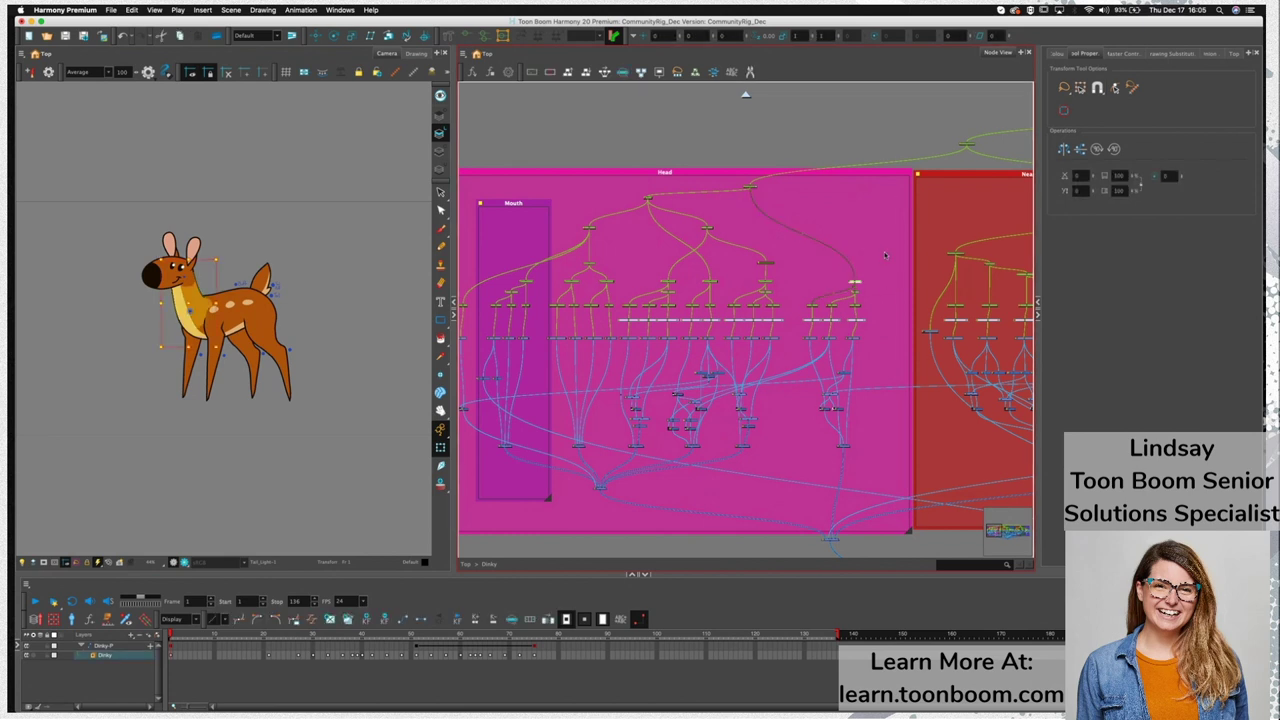
Select the top peg in the Near Front Leg backdrop and look up the Backdrop insert command without adding one
scroll(791, 262, right, 10)
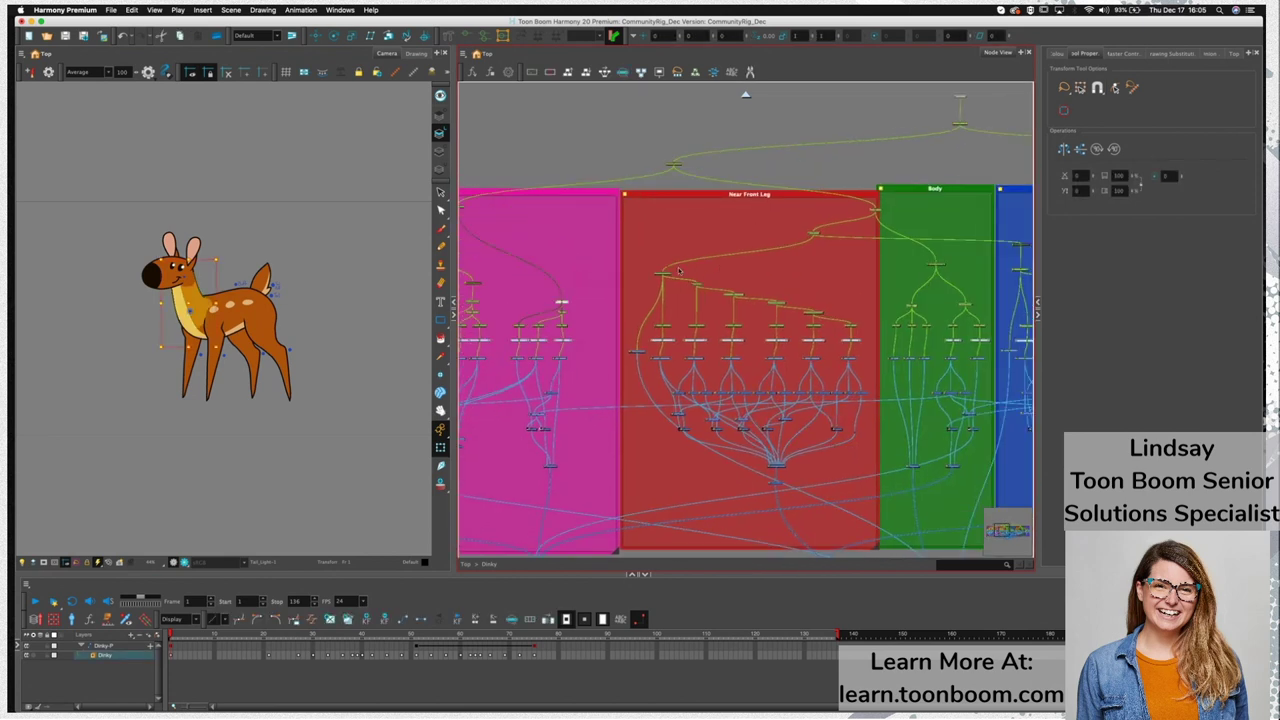
click(664, 274)
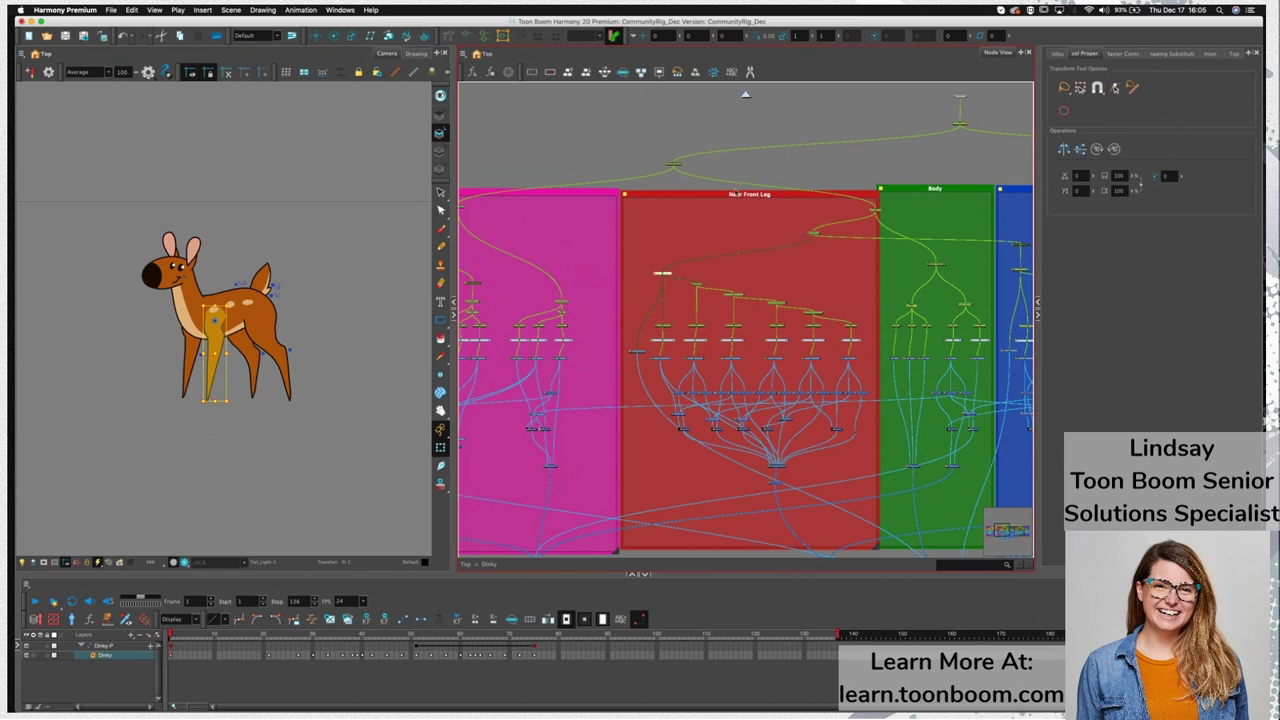
click(476, 54)
mouse_move(488, 101)
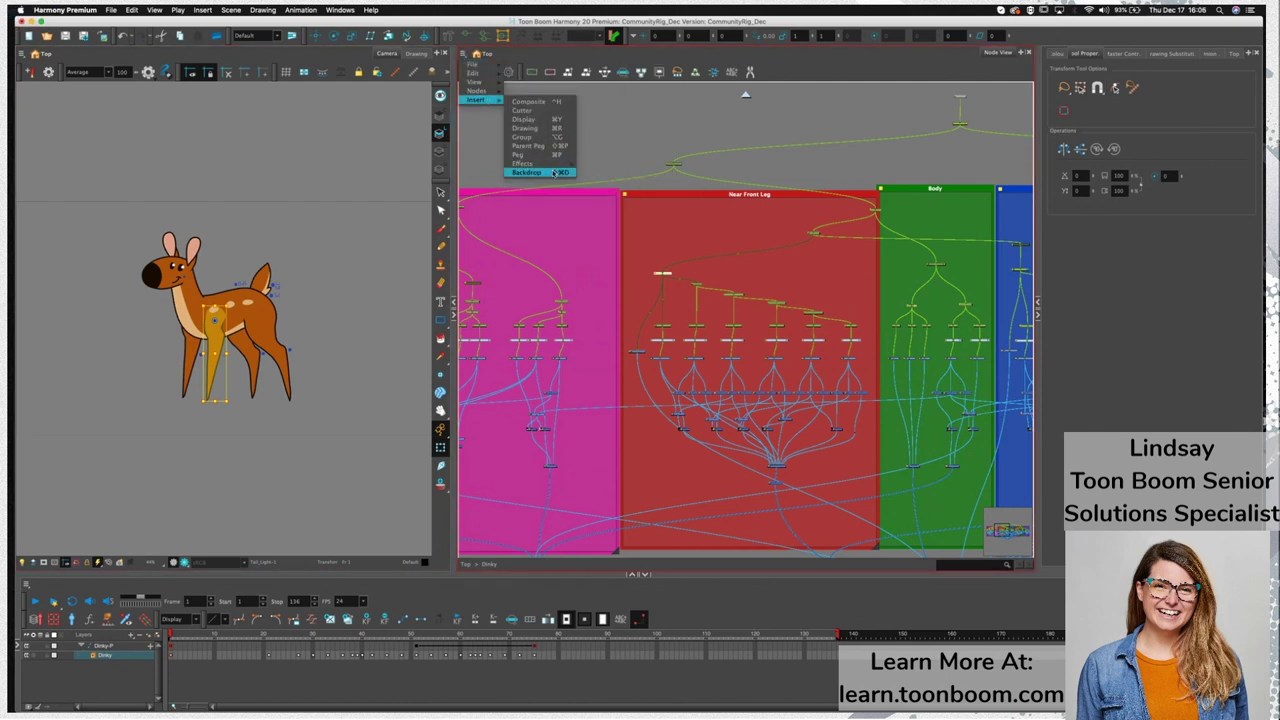
click(753, 237)
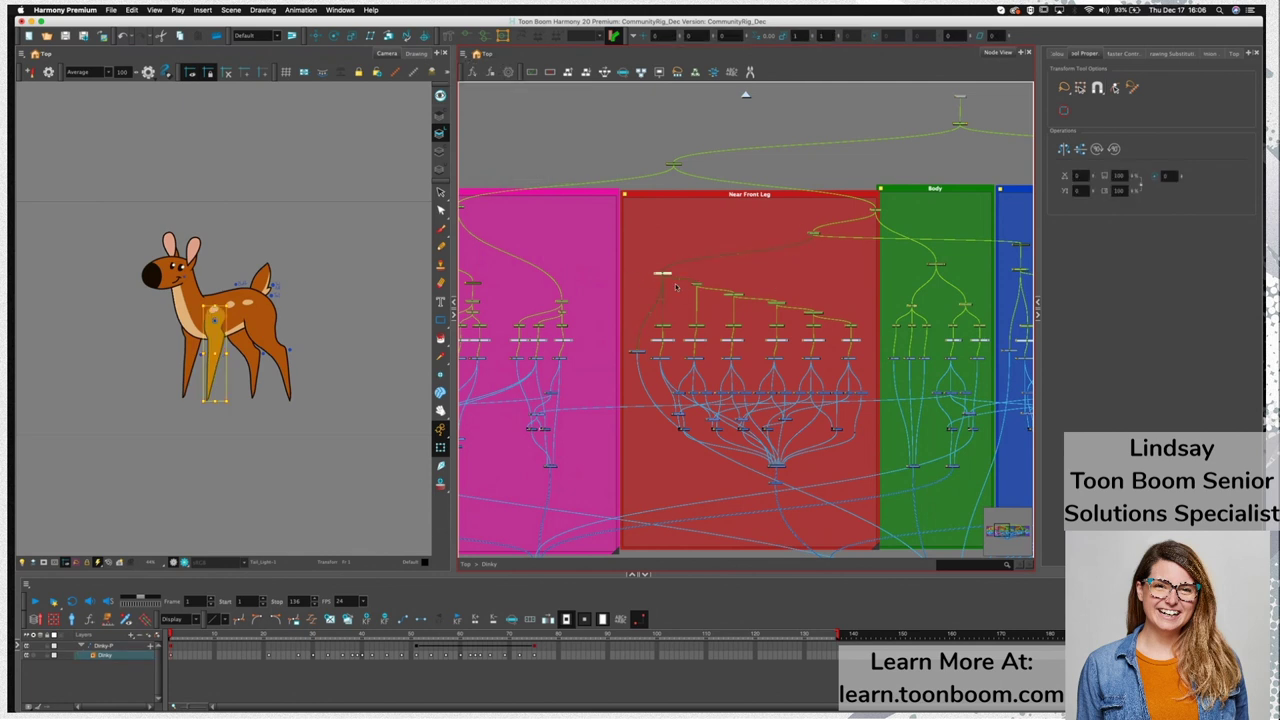
Step the selection down the Near Front Leg peg hierarchy from the top peg through two successive child pegs
scroll(640, 285, up, 6)
scroll(616, 289, up, 1)
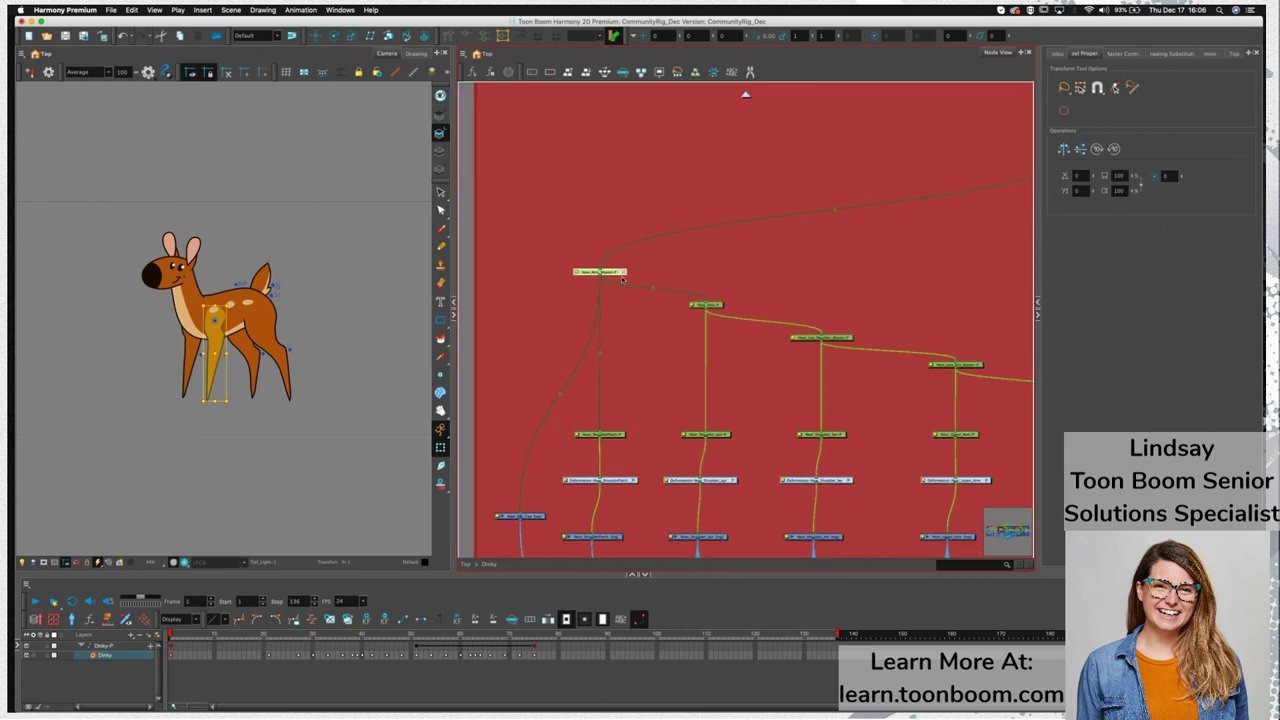
key(shift+b)
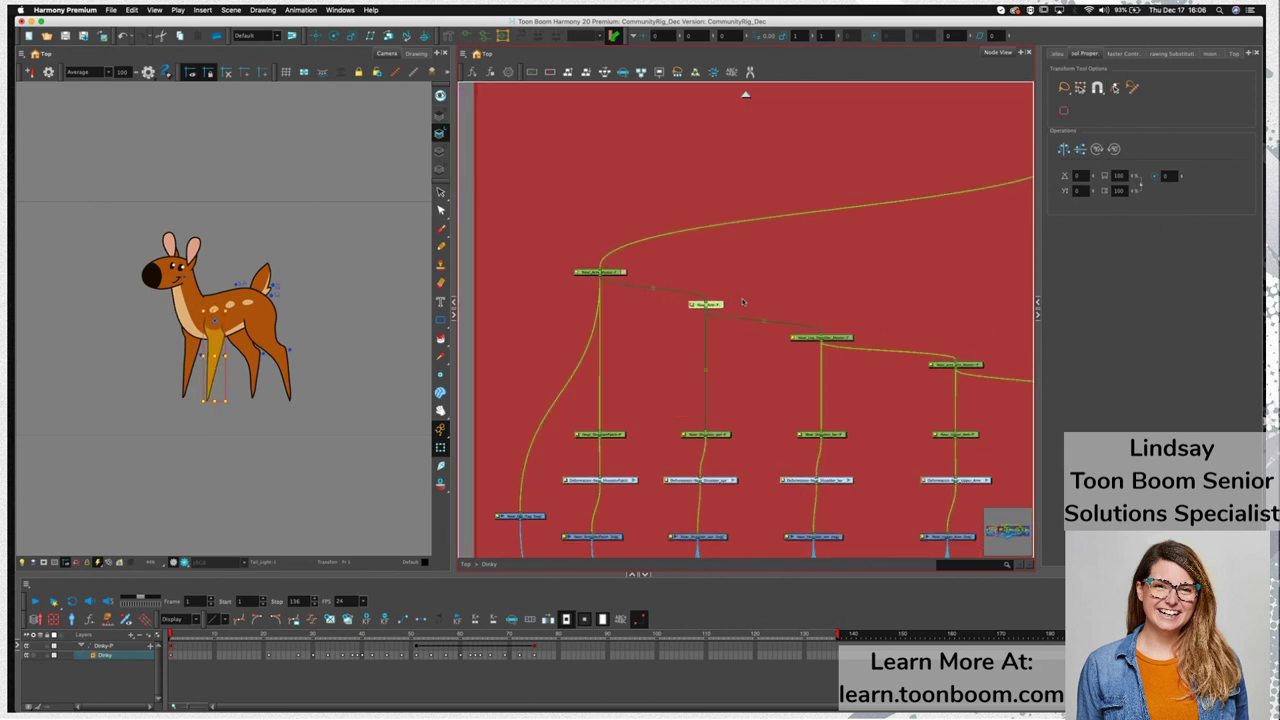
key(shift+b)
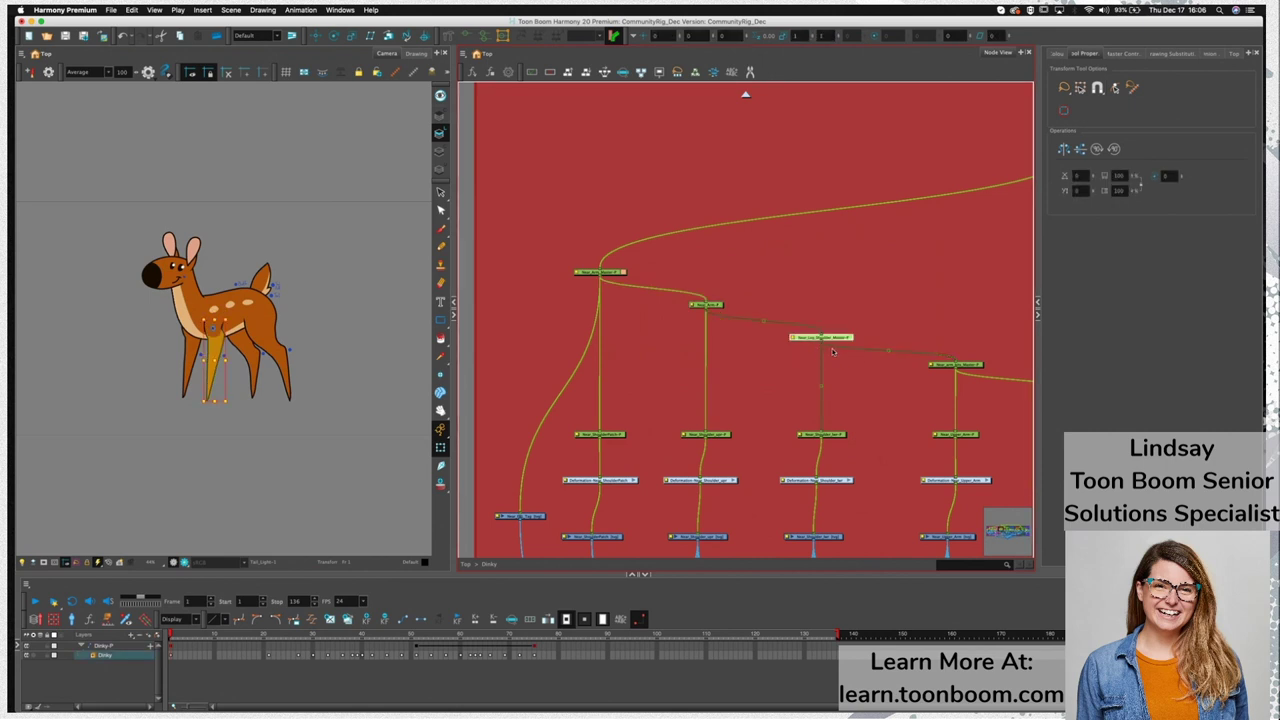
Clear the child peg selection and select the Near Front Leg's top peg again, with the neighbouring limb backdrops in view
scroll(830, 352, down, 1)
scroll(832, 352, down, 5)
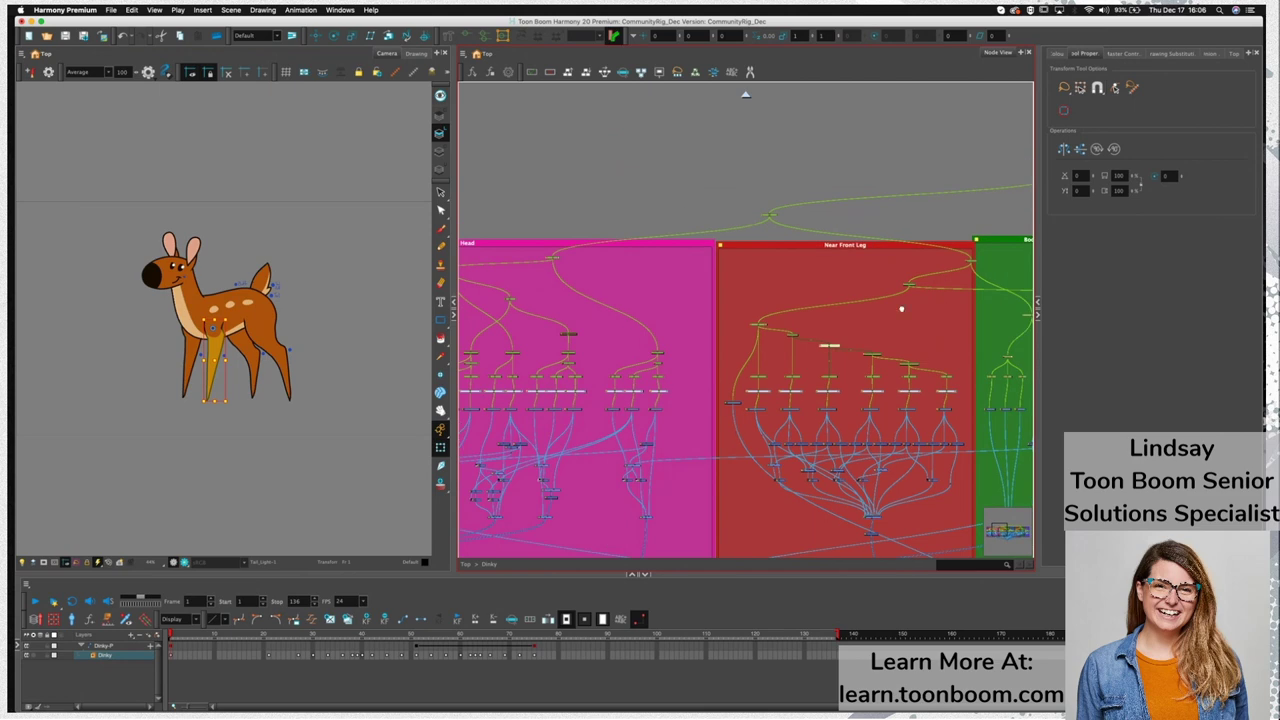
scroll(810, 263, down, 2)
scroll(800, 398, down, 3)
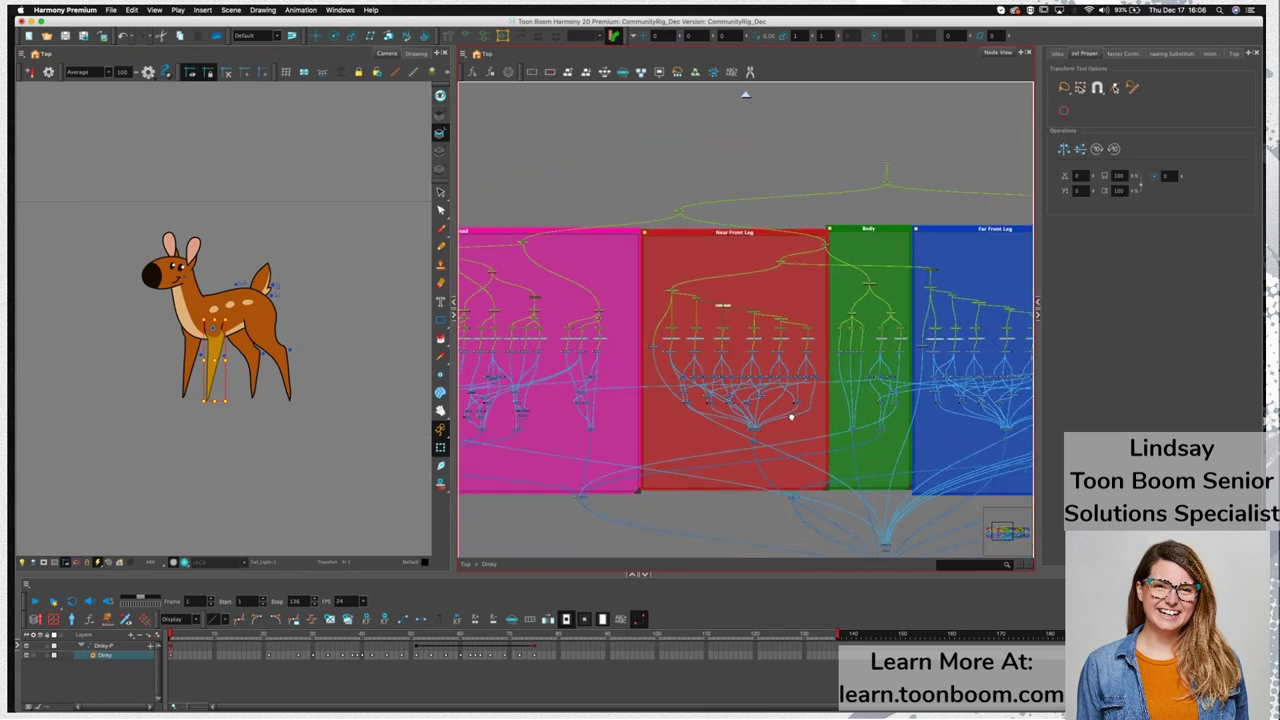
drag(801, 499, 695, 504)
click(830, 538)
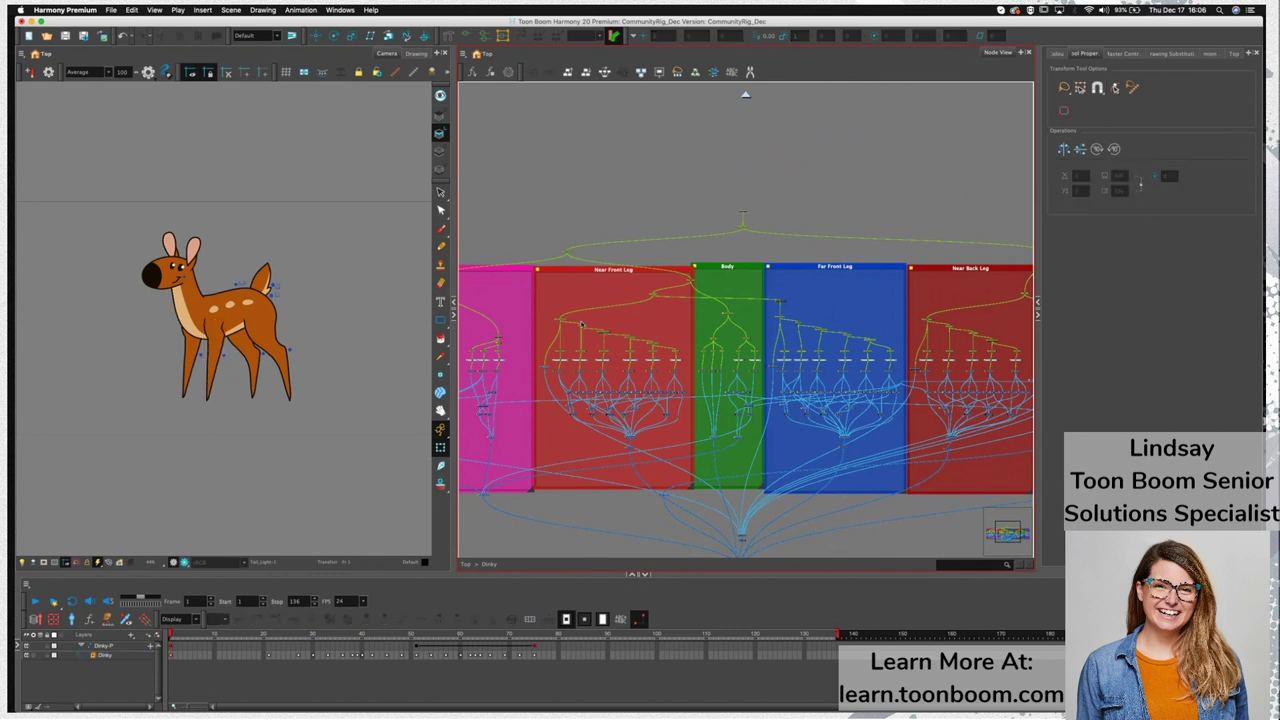
click(551, 322)
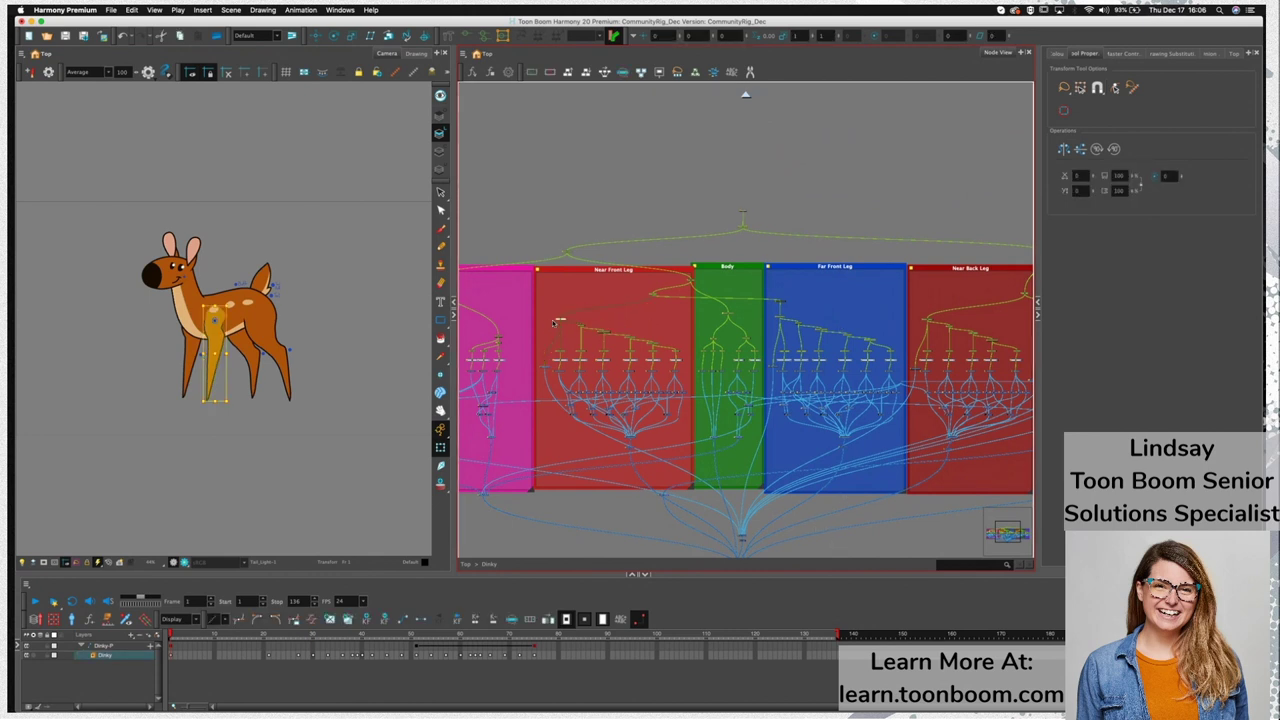
Select the Body backdrop's top peg and the parent peg of both hind legs to see which deer parts they control
click(790, 315)
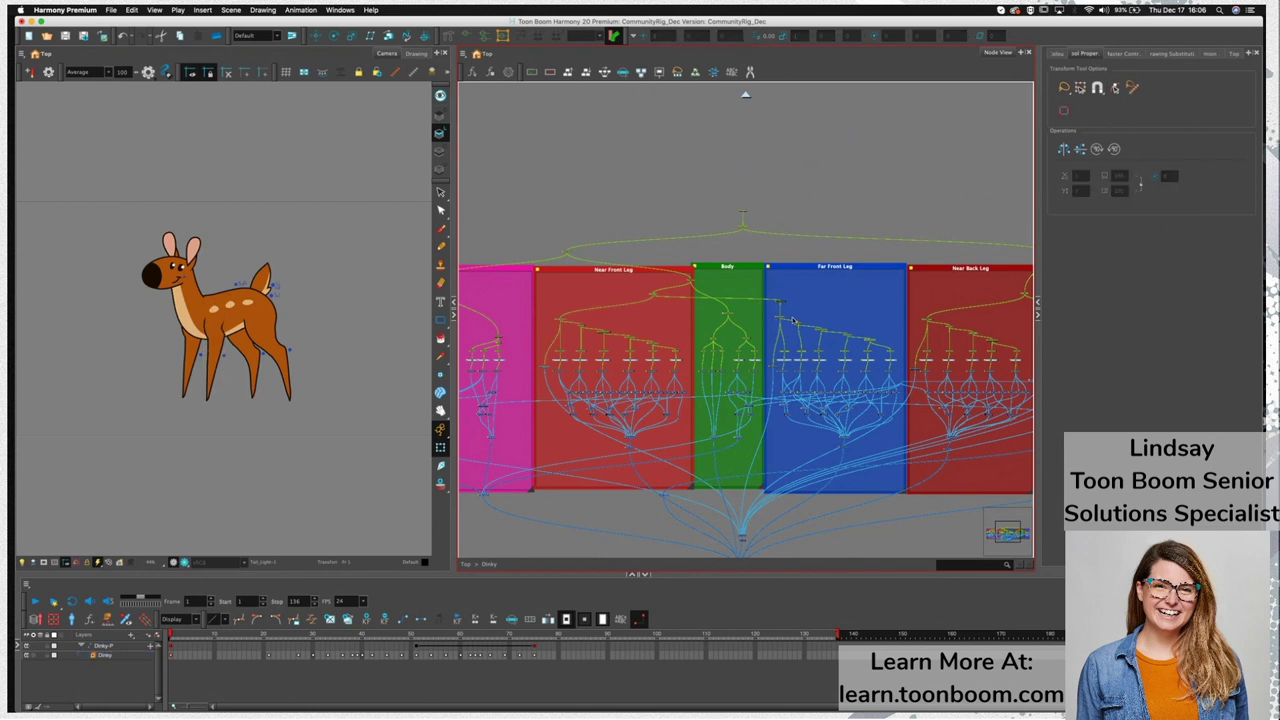
click(740, 314)
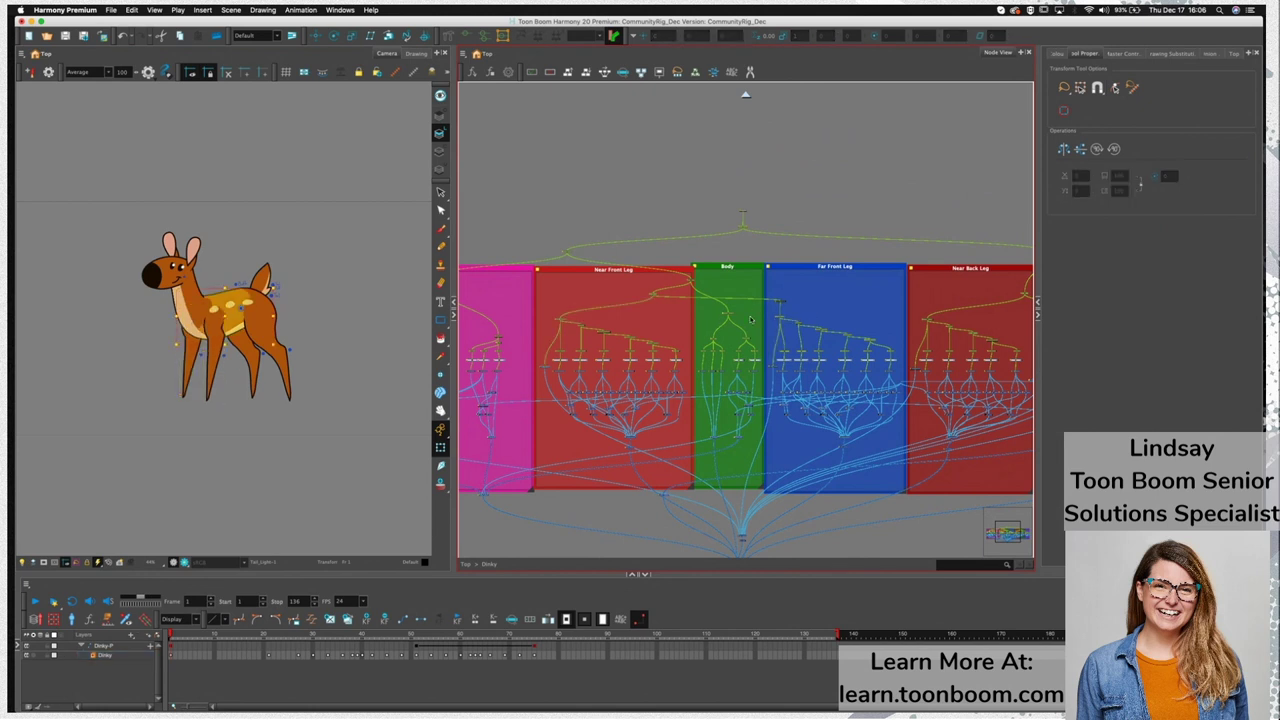
drag(892, 358, 677, 351)
click(833, 302)
click(825, 302)
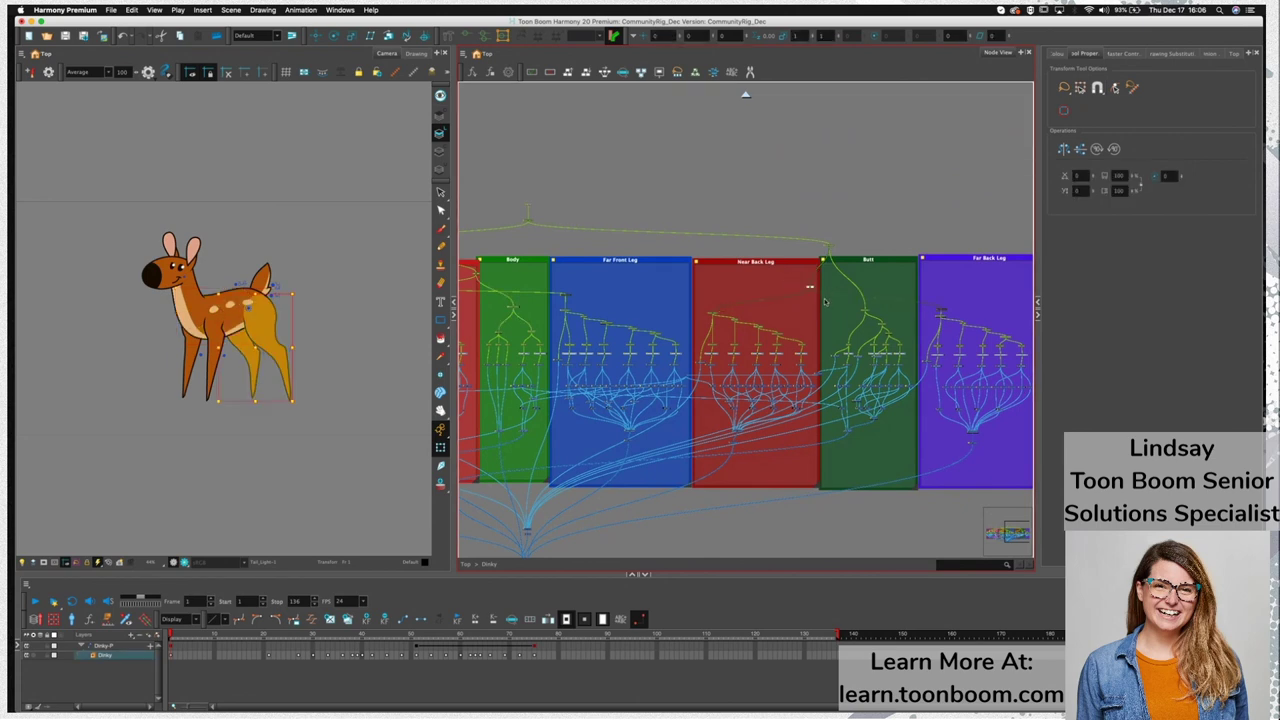
Select the Near Back Leg, Far Back Leg and Butt pegs one after another to examine the parts each controls
click(714, 313)
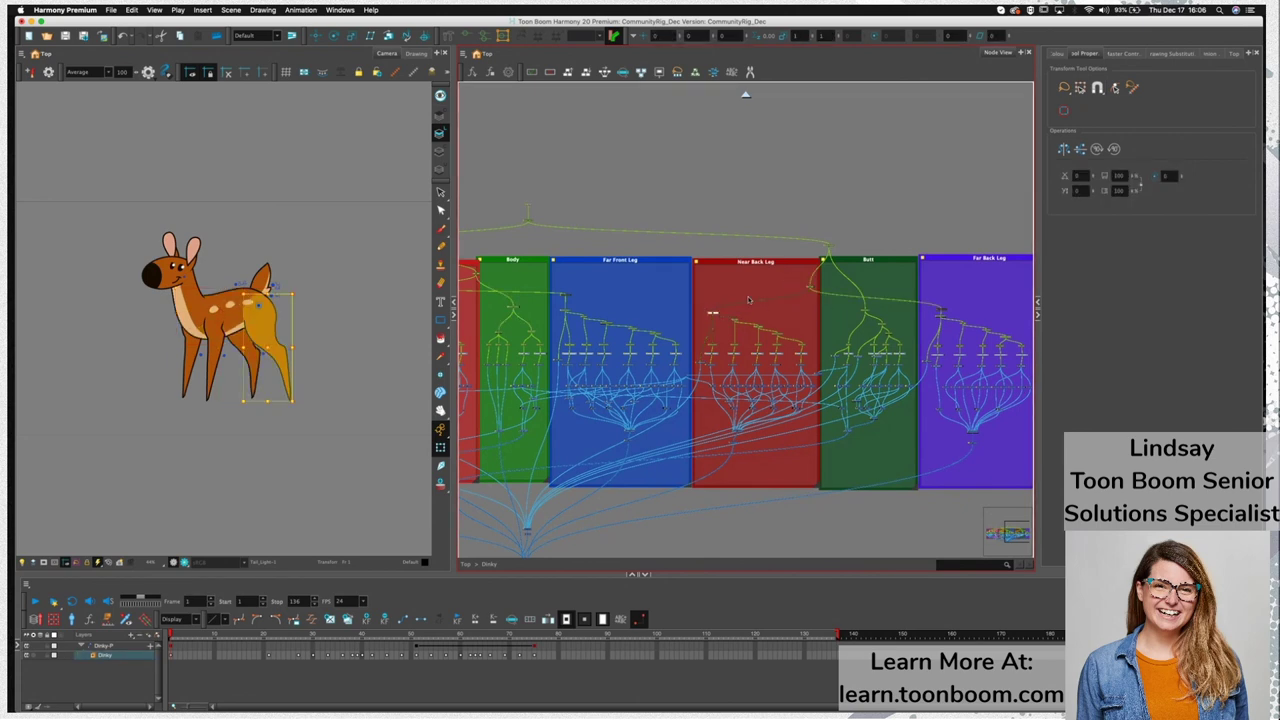
click(942, 315)
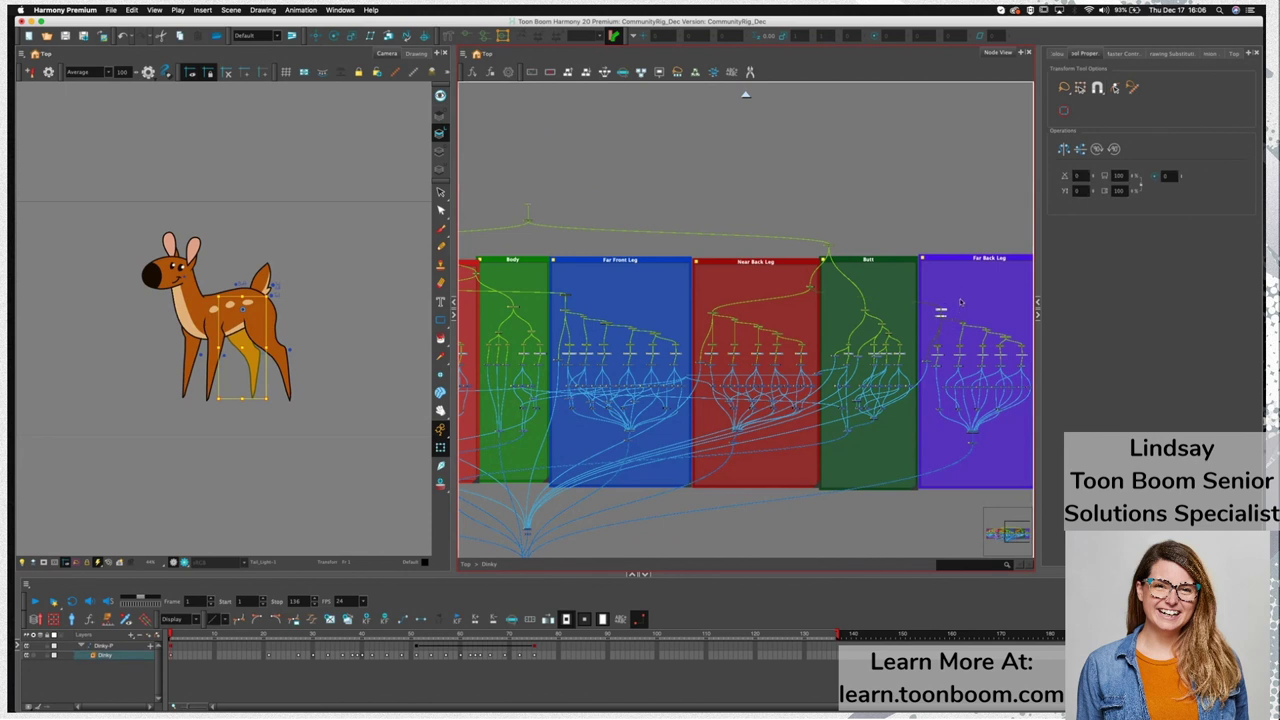
click(867, 310)
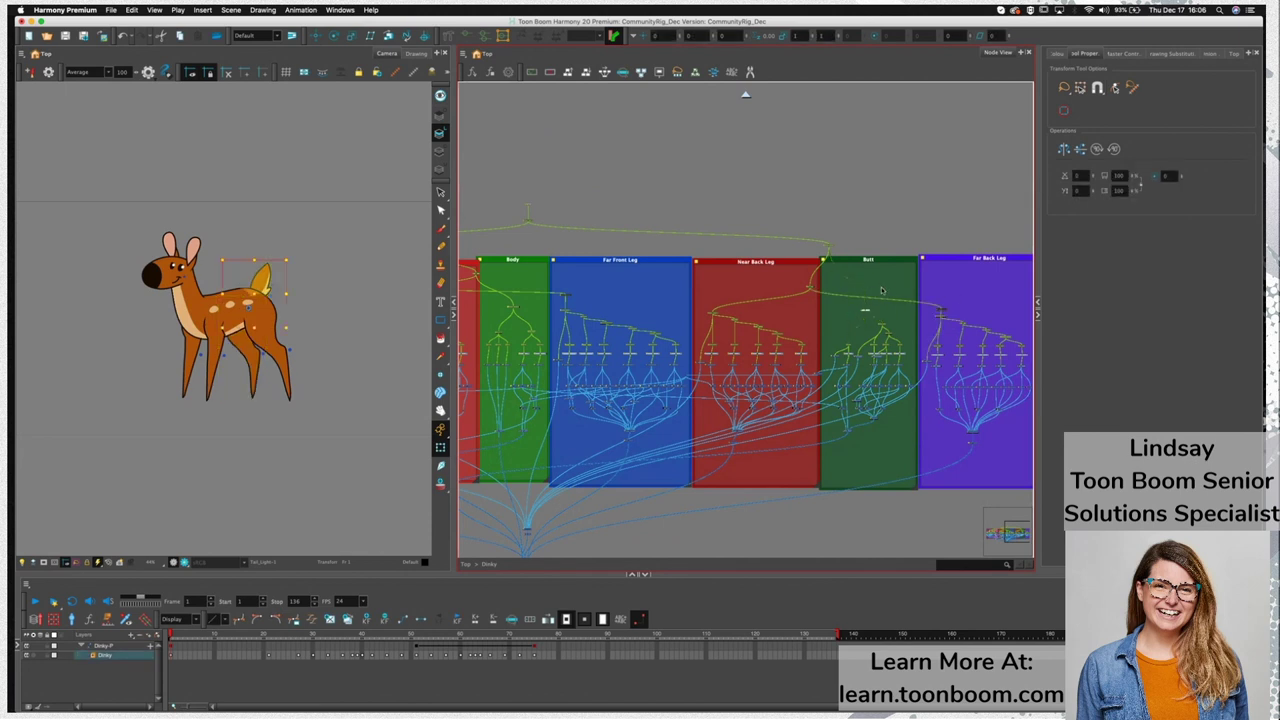
Clear the tail peg selection and select the master peg above all backdrops that controls the whole deer
click(902, 232)
scroll(784, 520, right, 5)
scroll(569, 525, left, 10)
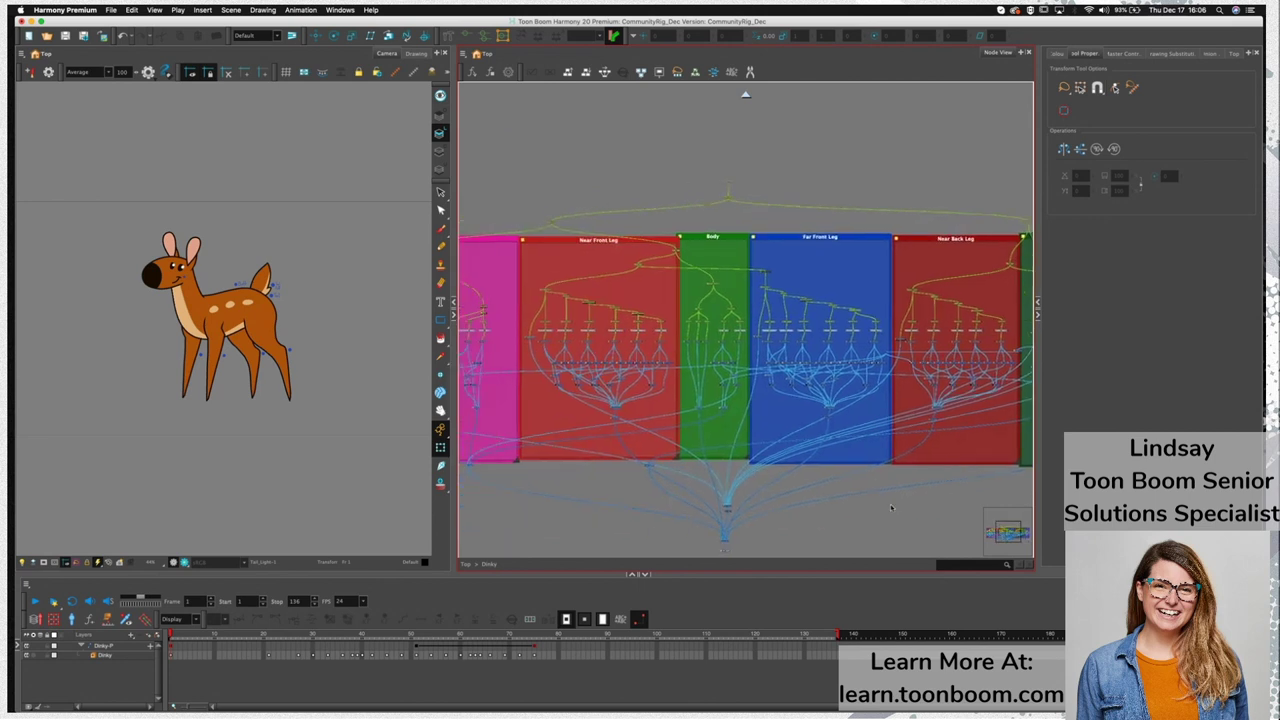
click(756, 194)
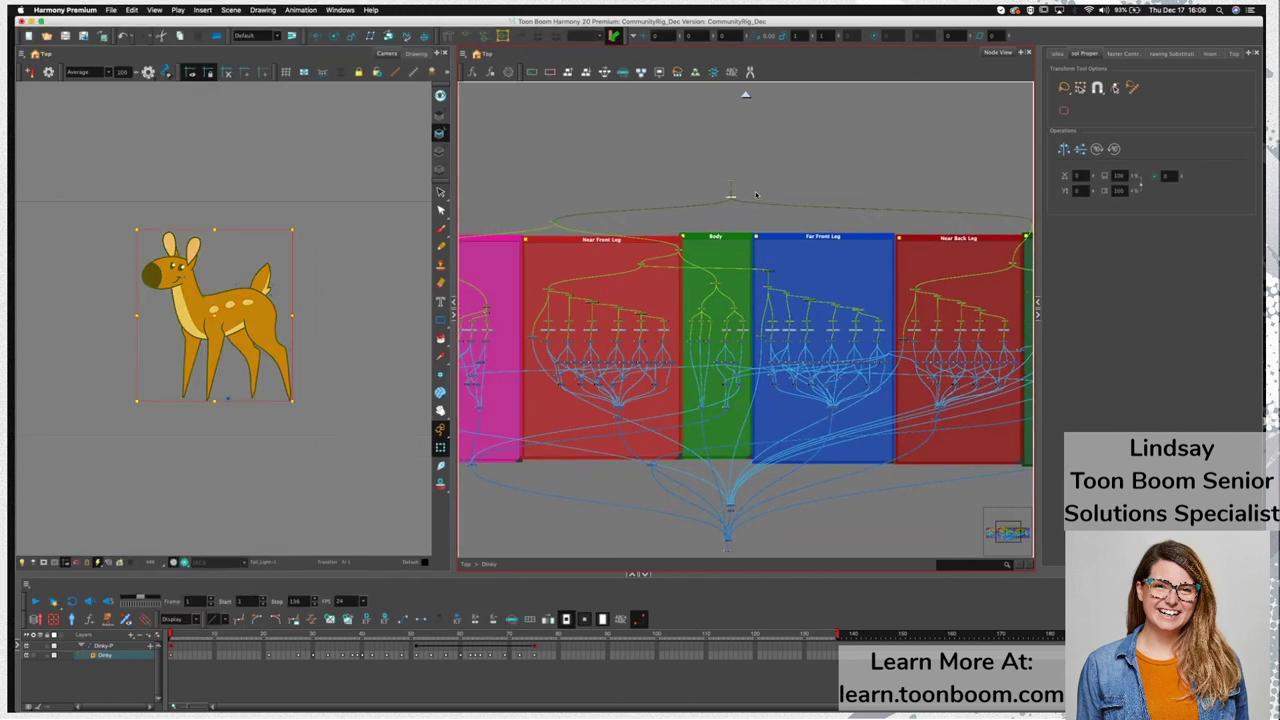
scroll(770, 197, left, 4)
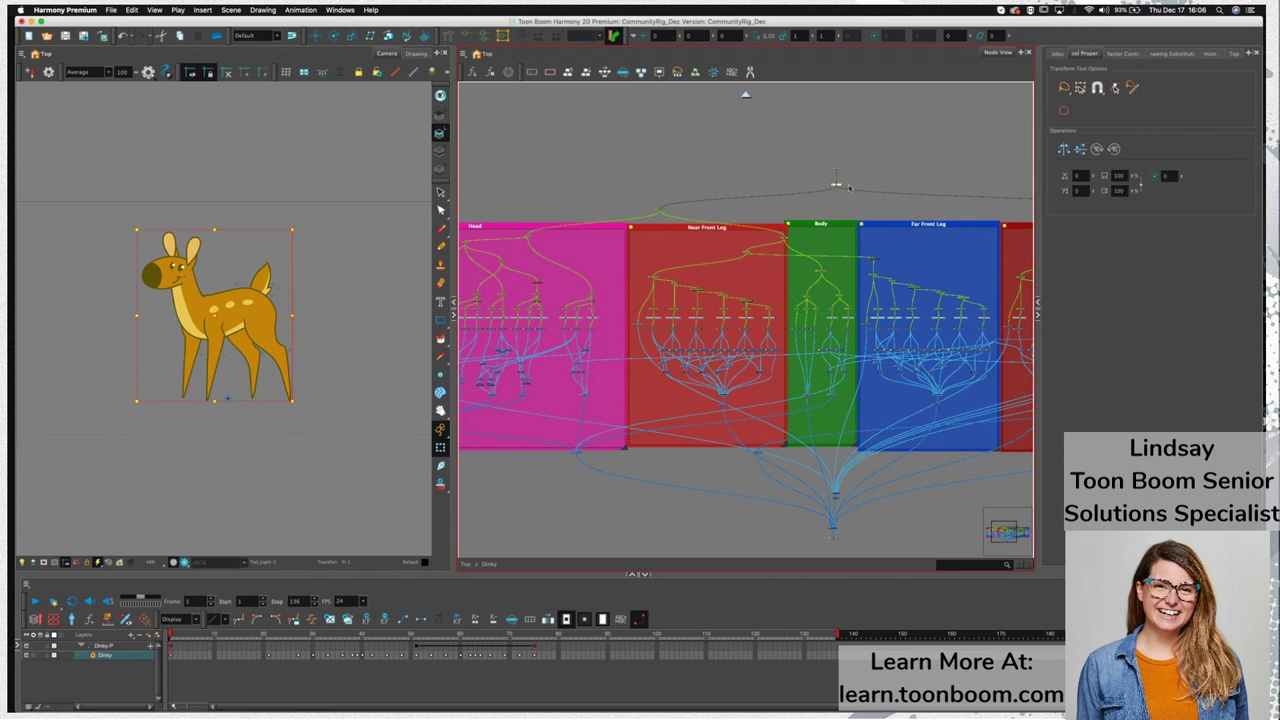
click(787, 201)
click(836, 183)
Try scaling the whole deer from the master peg's pivot between the feet, and undo the scaling
click(228, 400)
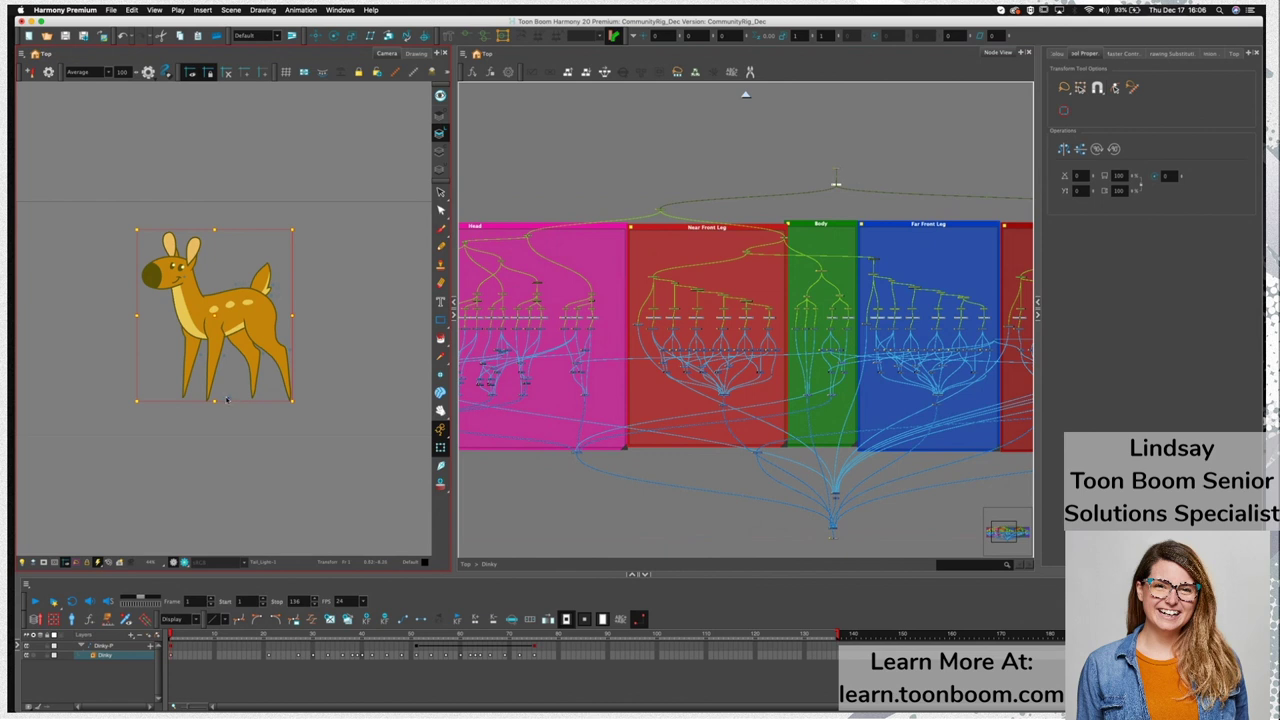
mouse_move(292, 230)
mouse_down()
mouse_move(335, 200)
mouse_move(270, 265)
mouse_move(330, 212)
mouse_move(282, 262)
mouse_move(272, 240)
mouse_move(345, 195)
mouse_move(302, 255)
mouse_up()
key(super+z)
Try scaling the whole deer from a pivot at the centre of its body, restore it, and reselect the master peg
drag(232, 399, 215, 316)
drag(294, 403, 264, 389)
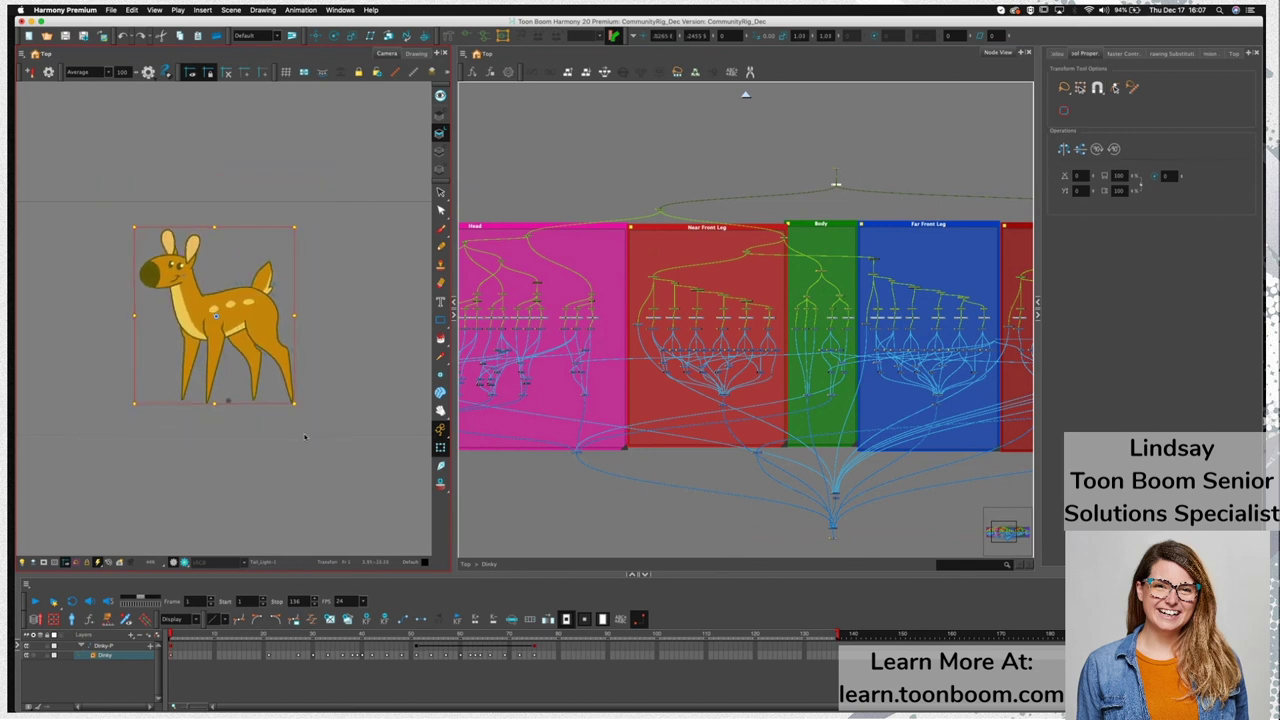
click(286, 477)
click(860, 180)
click(837, 184)
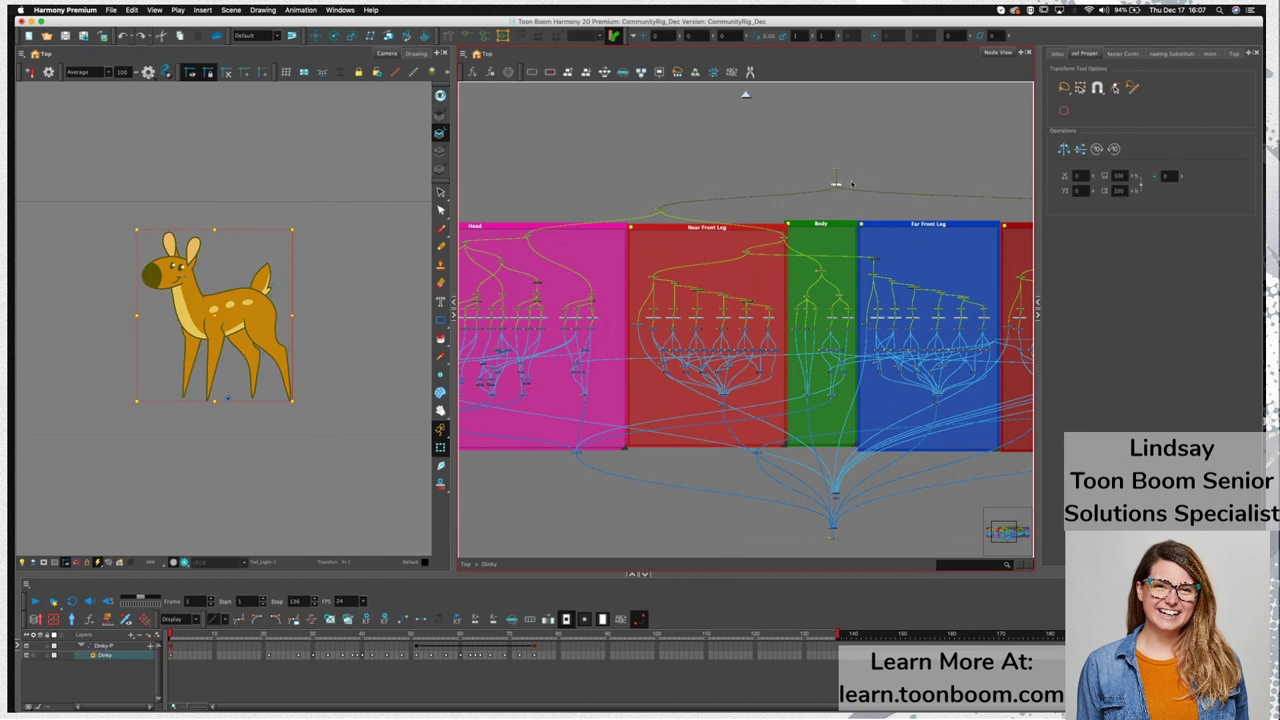
Select the parent peg of the head, body and front legs, try transforming the deer's front half, and undo the change
click(658, 206)
scroll(705, 259, left, 2)
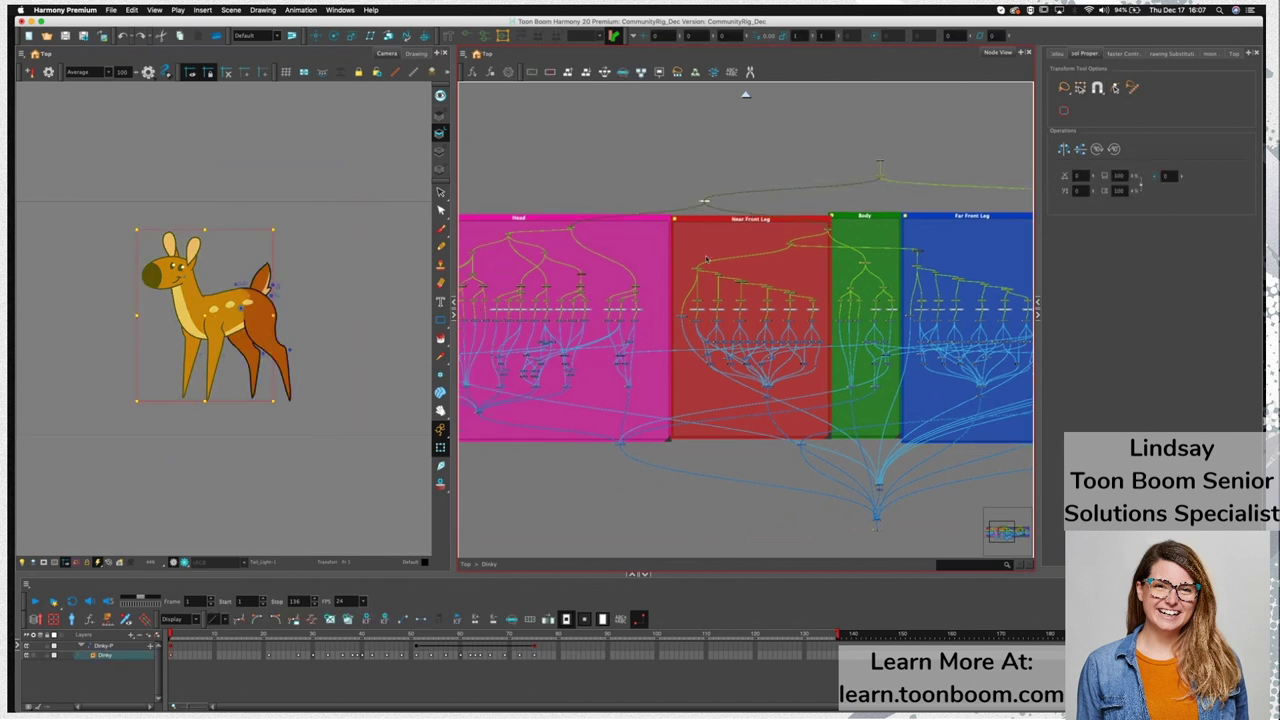
drag(674, 196, 753, 184)
click(764, 178)
click(783, 188)
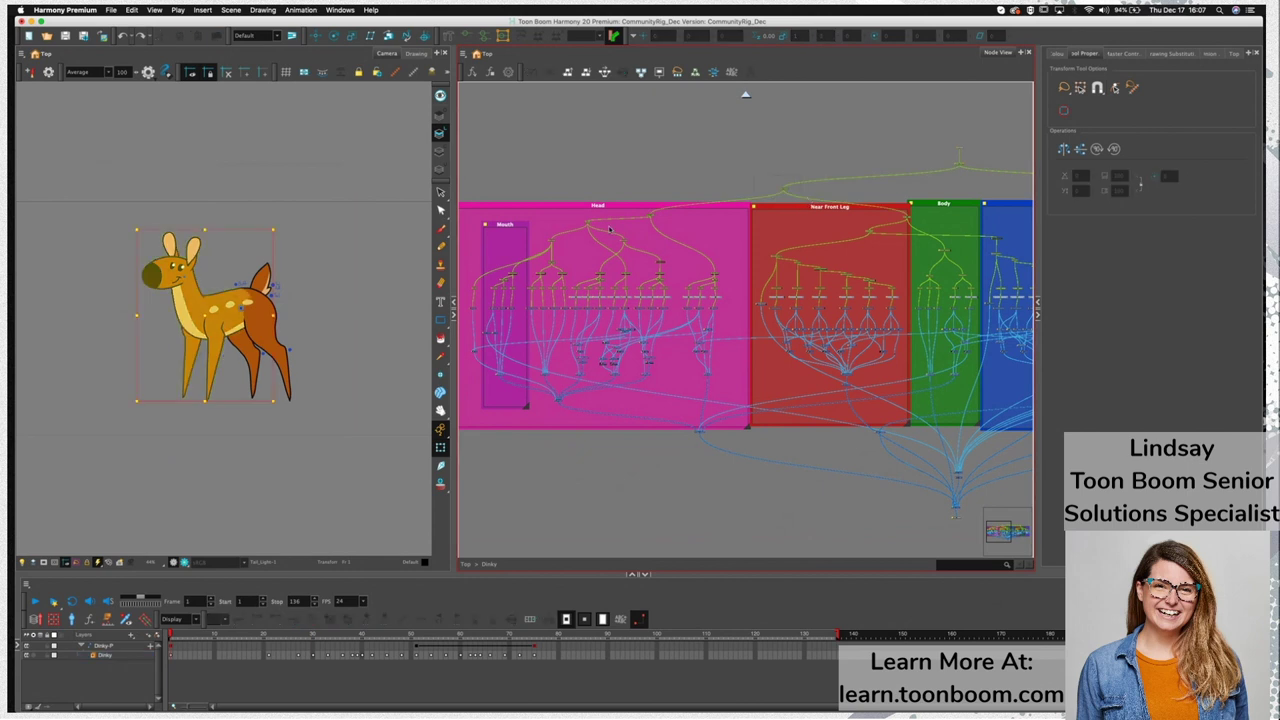
drag(281, 232, 296, 289)
key(super+z)
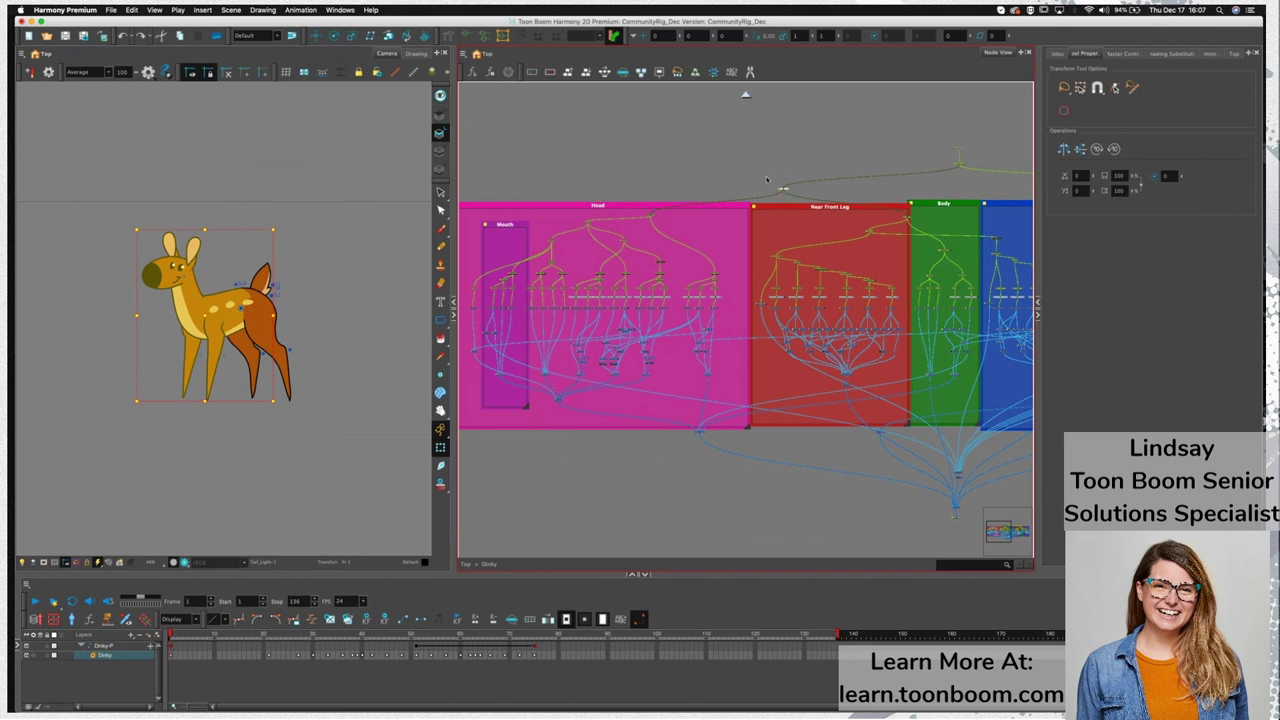
Reselect the front-half peg and examine its child peg that controls the body and front legs
drag(772, 181, 808, 201)
click(790, 193)
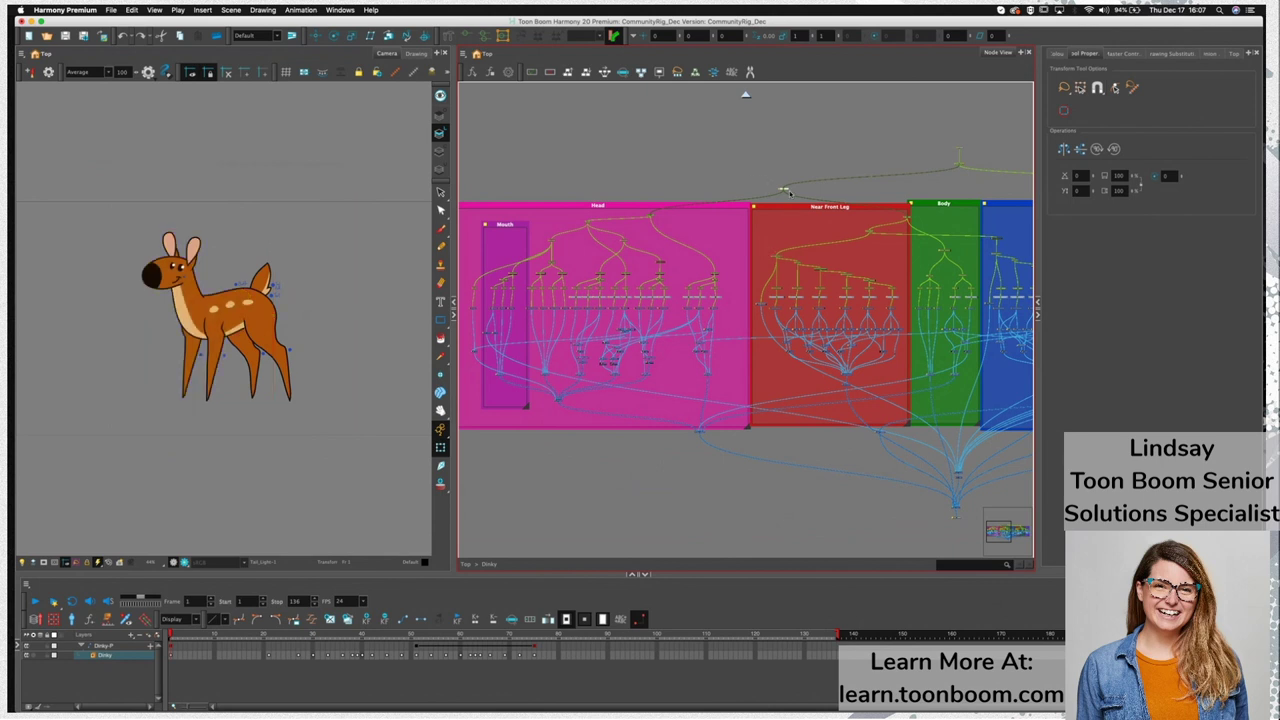
click(785, 190)
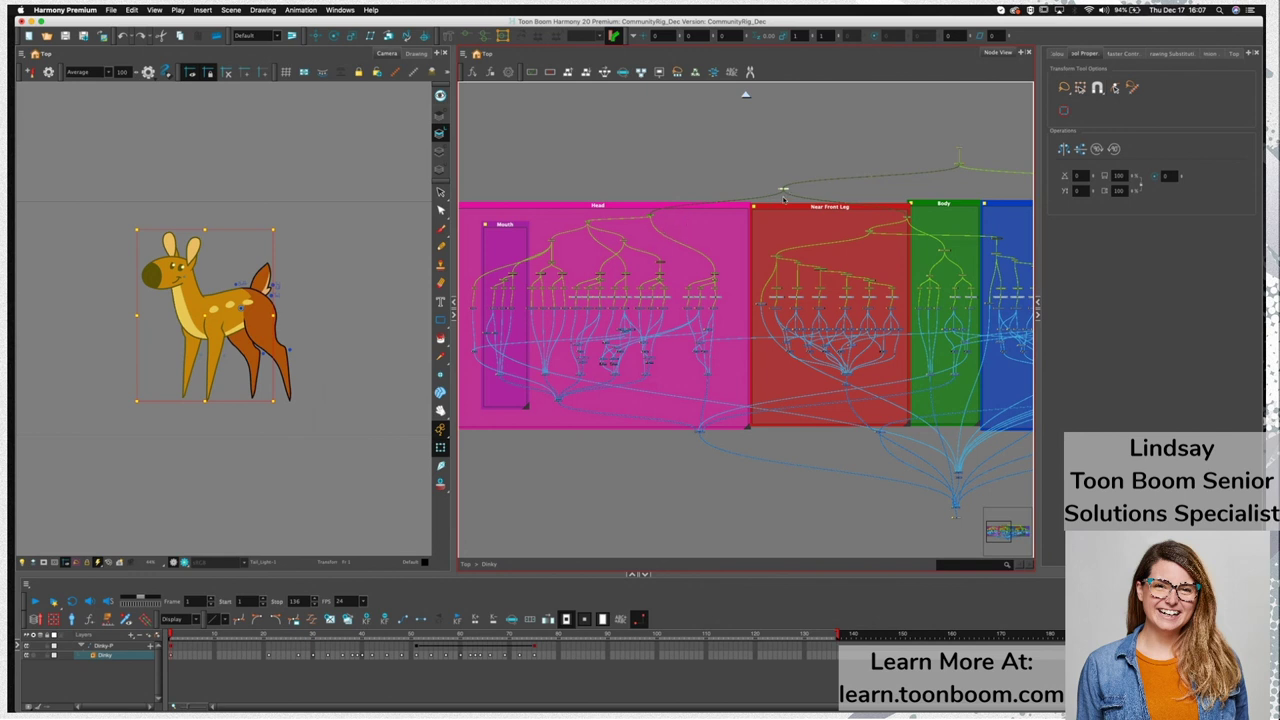
click(910, 218)
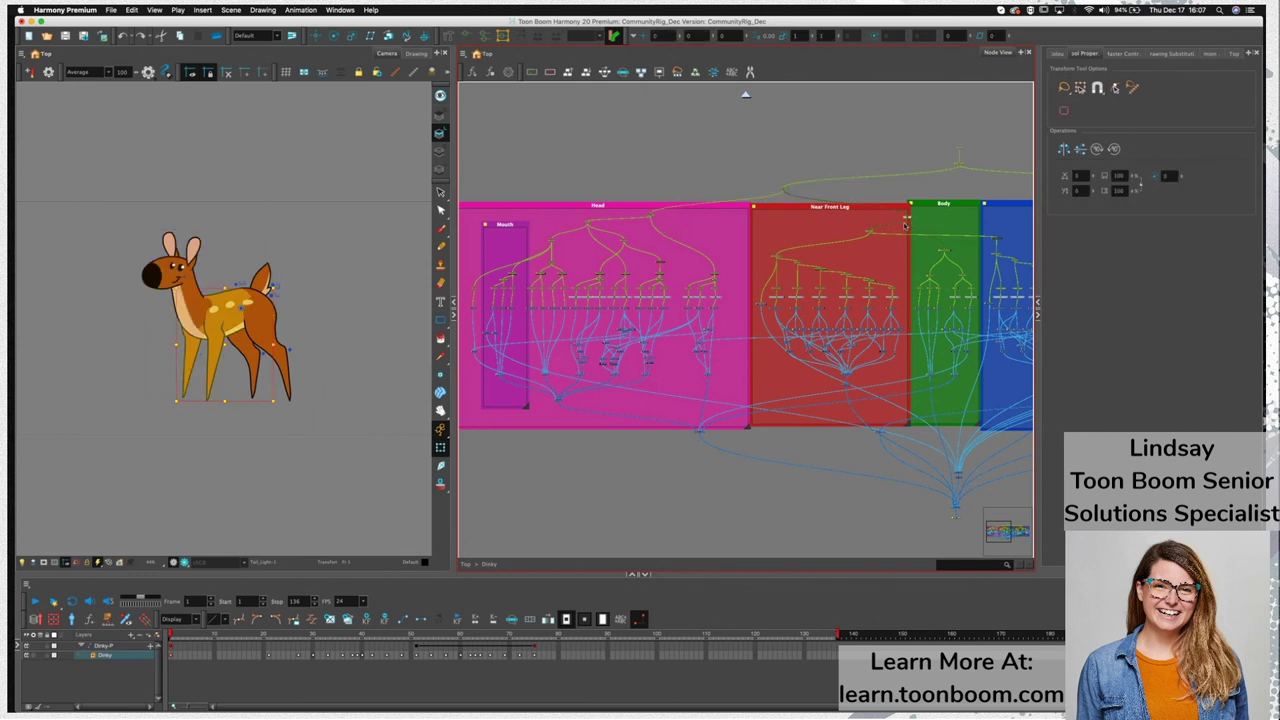
click(651, 215)
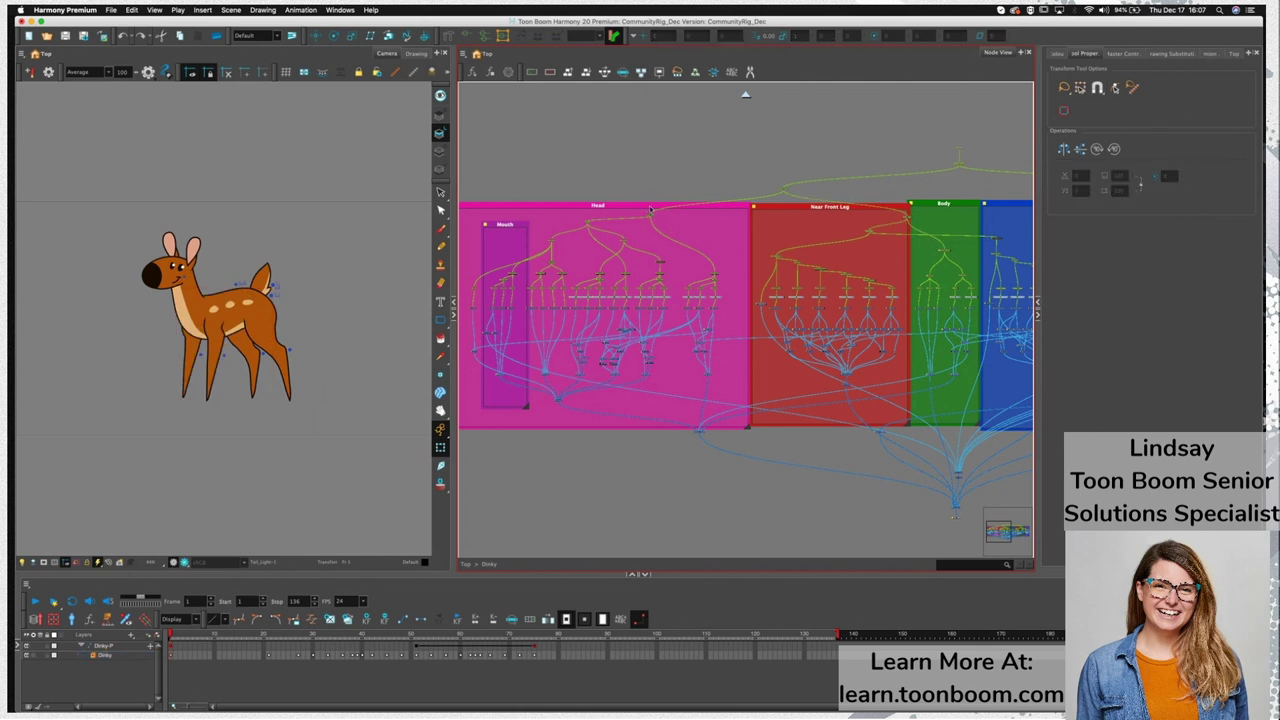
Try the front-half transformation again with the parent peg selected, and undo it
click(783, 189)
drag(279, 224, 314, 321)
key(super+z)
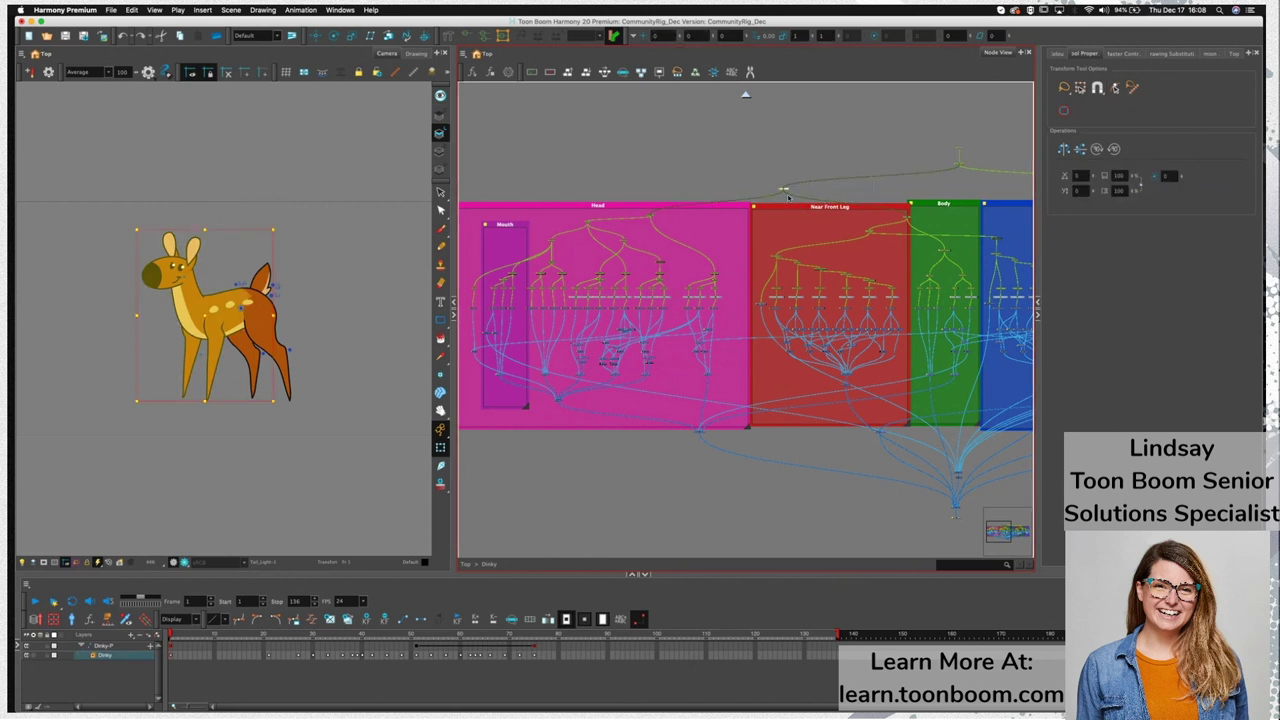
Compare the front-half peg's two branches by selecting the body-and-front-legs peg and the Head's top peg
click(912, 221)
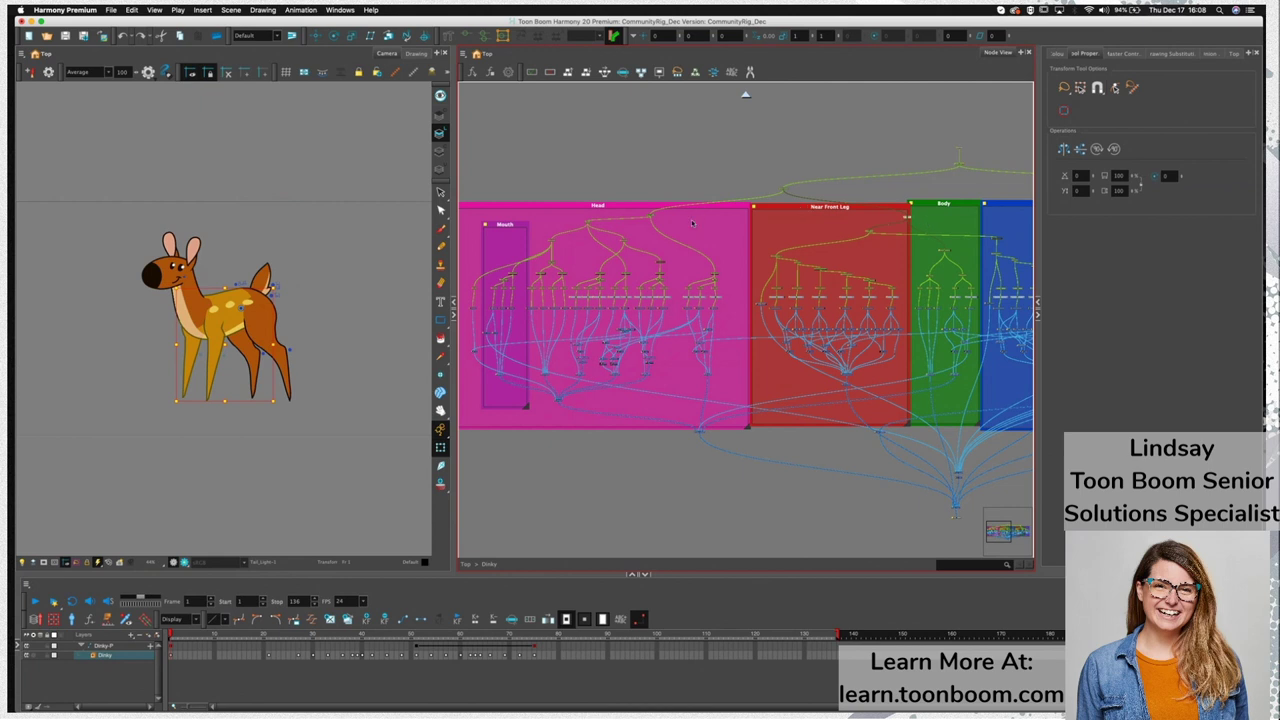
click(652, 215)
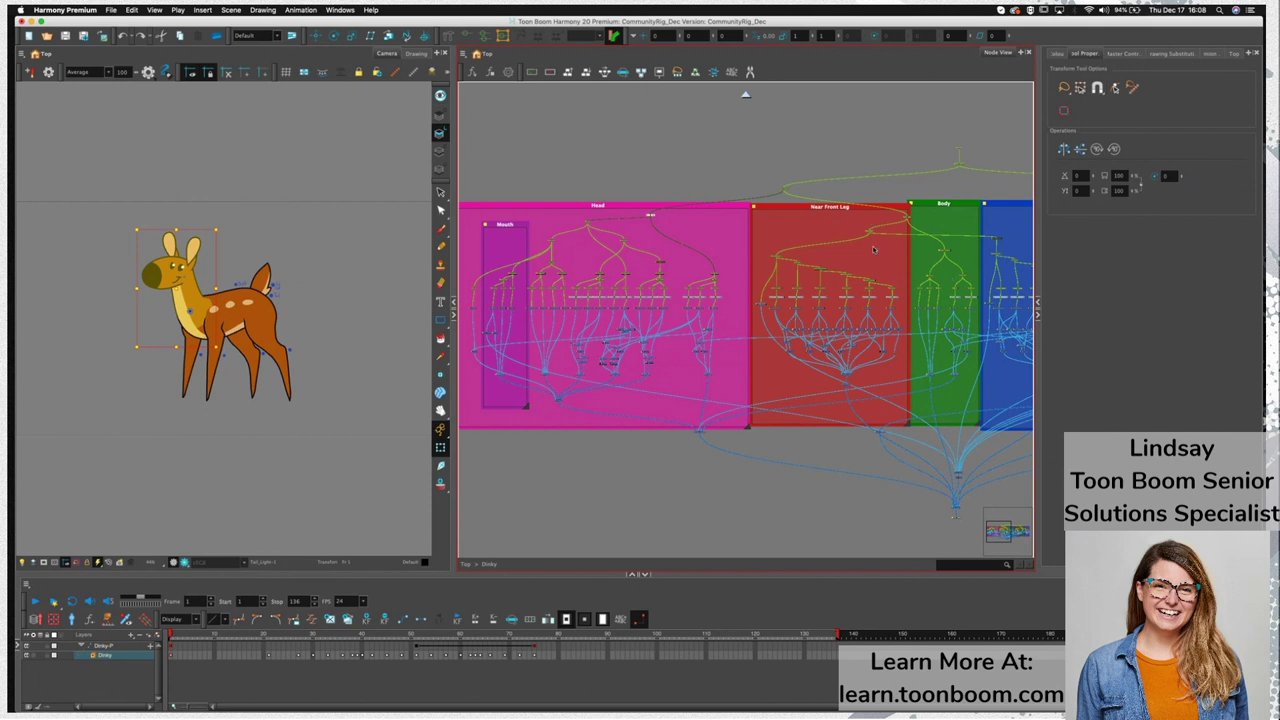
scroll(640, 268, right, 5)
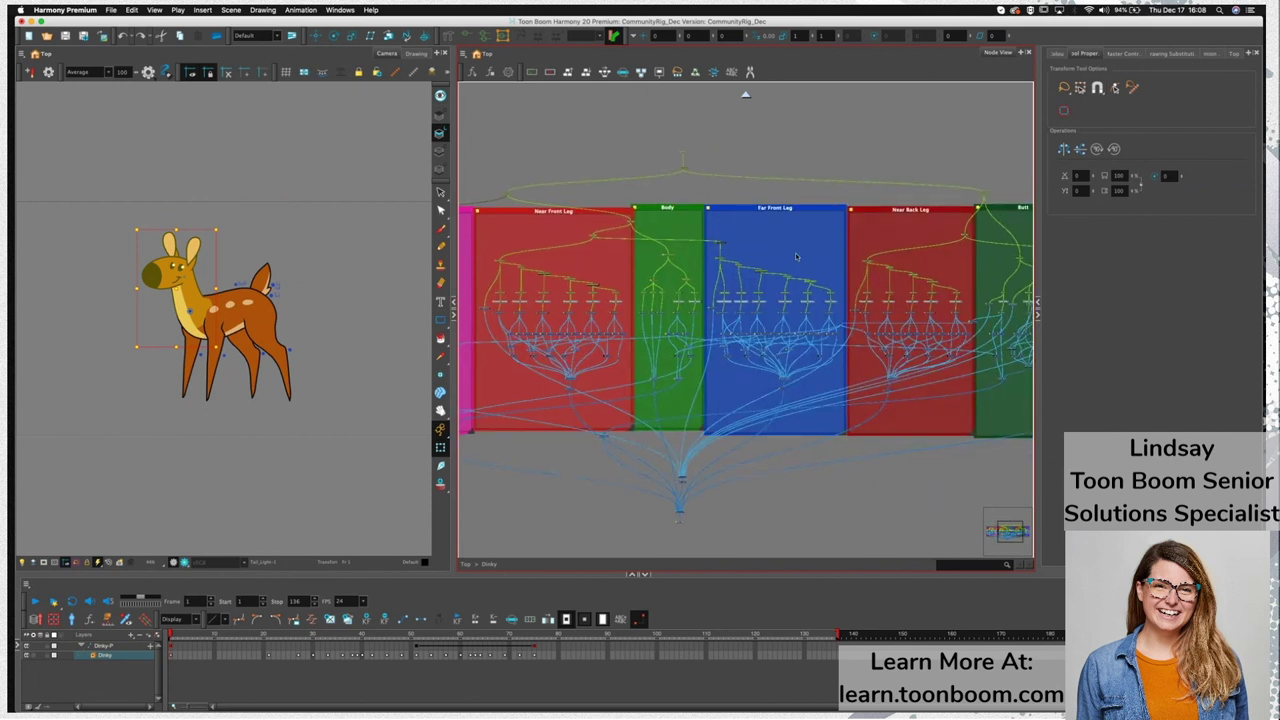
click(506, 196)
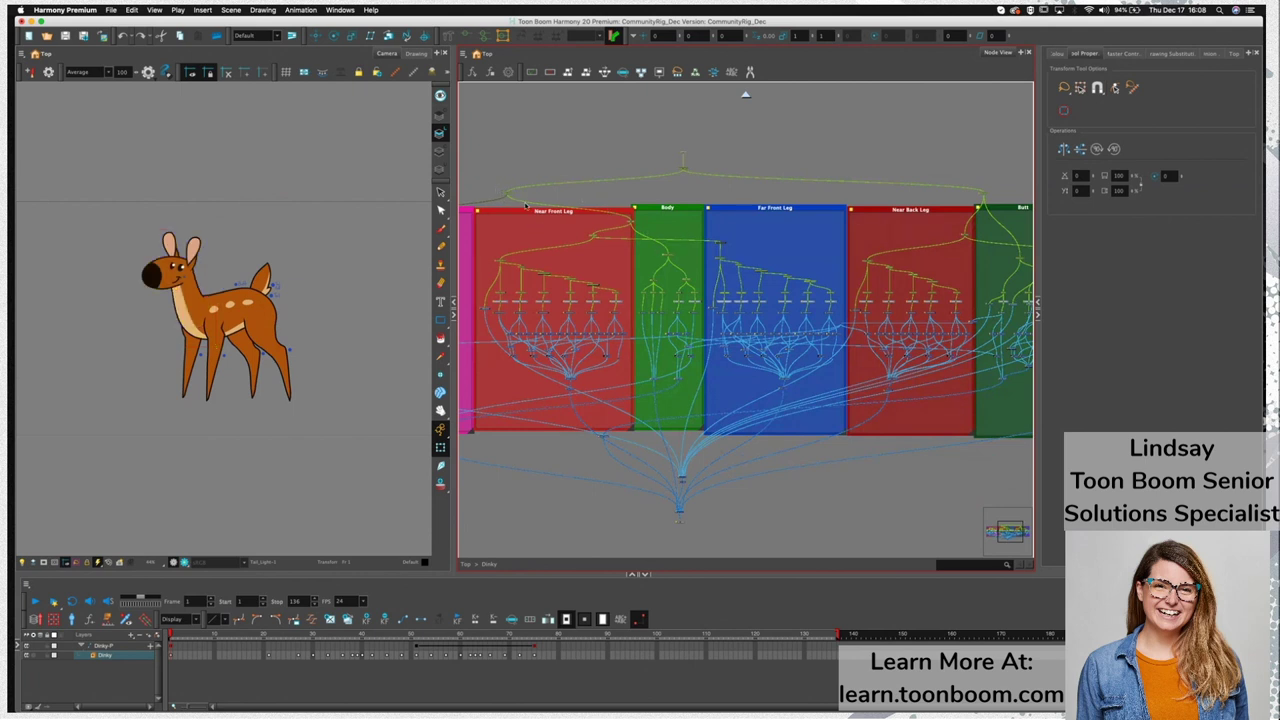
Connect the Body backdrop's top peg and the Head's top peg directly to the front-half peg
click(671, 254)
click(513, 199)
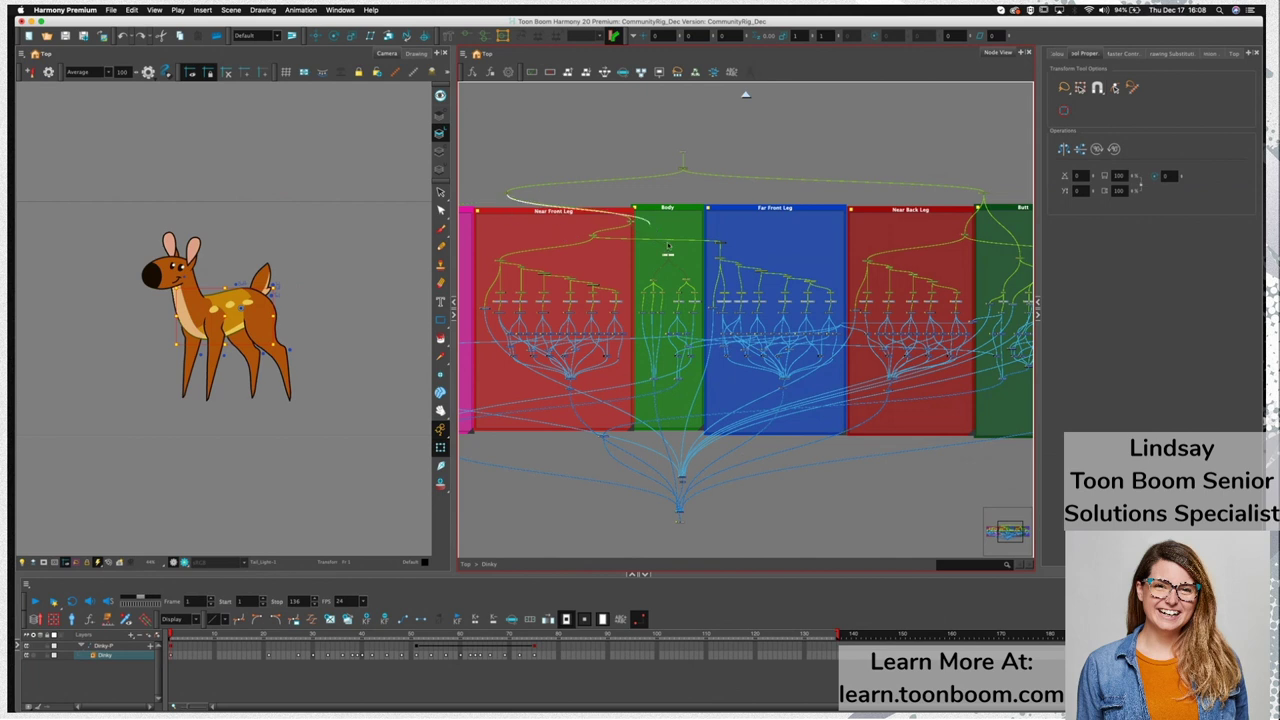
drag(672, 221, 823, 194)
click(629, 187)
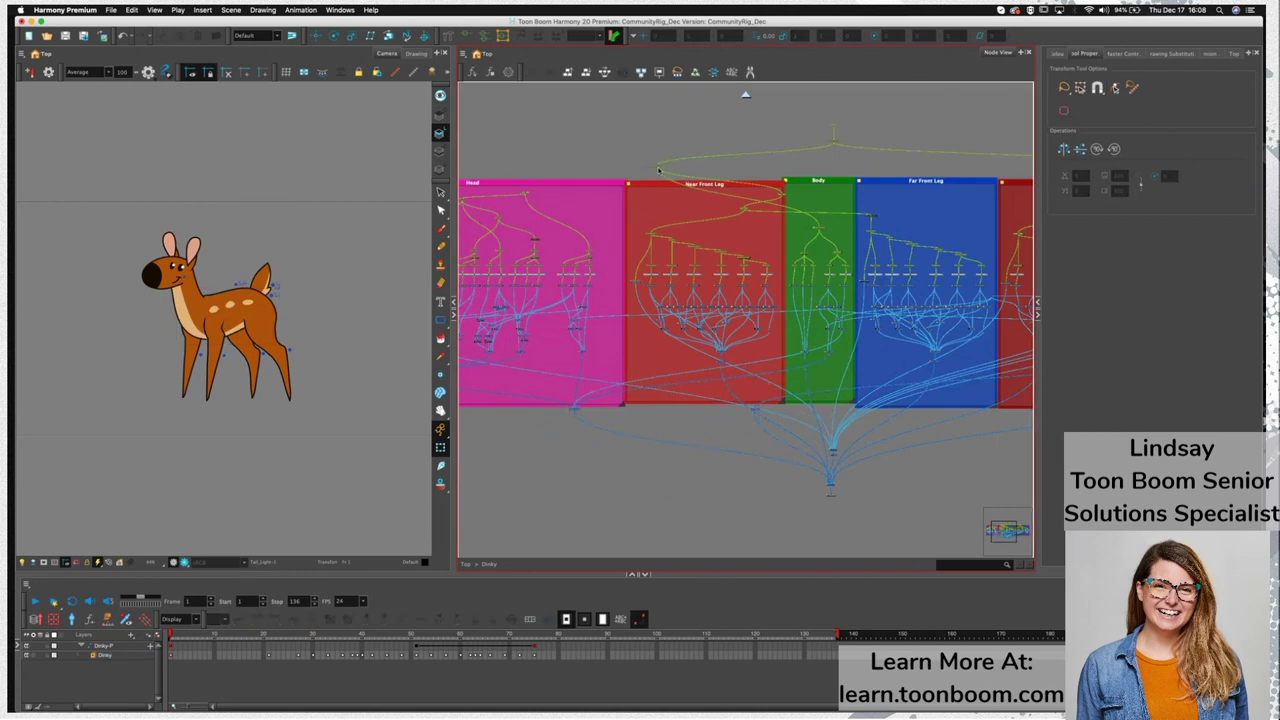
drag(658, 168, 529, 193)
Select the hind-half peg above the Butt backdrop to examine what it controls, and clear the selection
drag(842, 280, 640, 261)
click(930, 152)
click(930, 152)
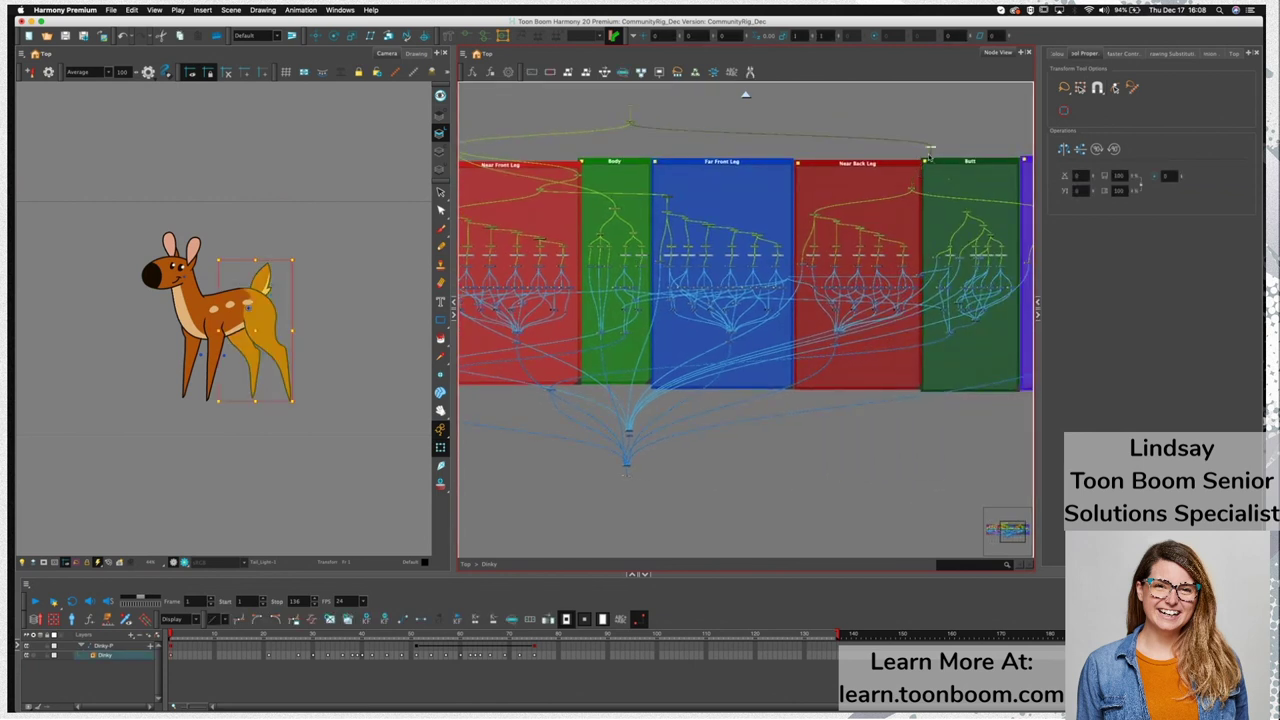
click(943, 142)
drag(934, 151, 946, 160)
click(940, 148)
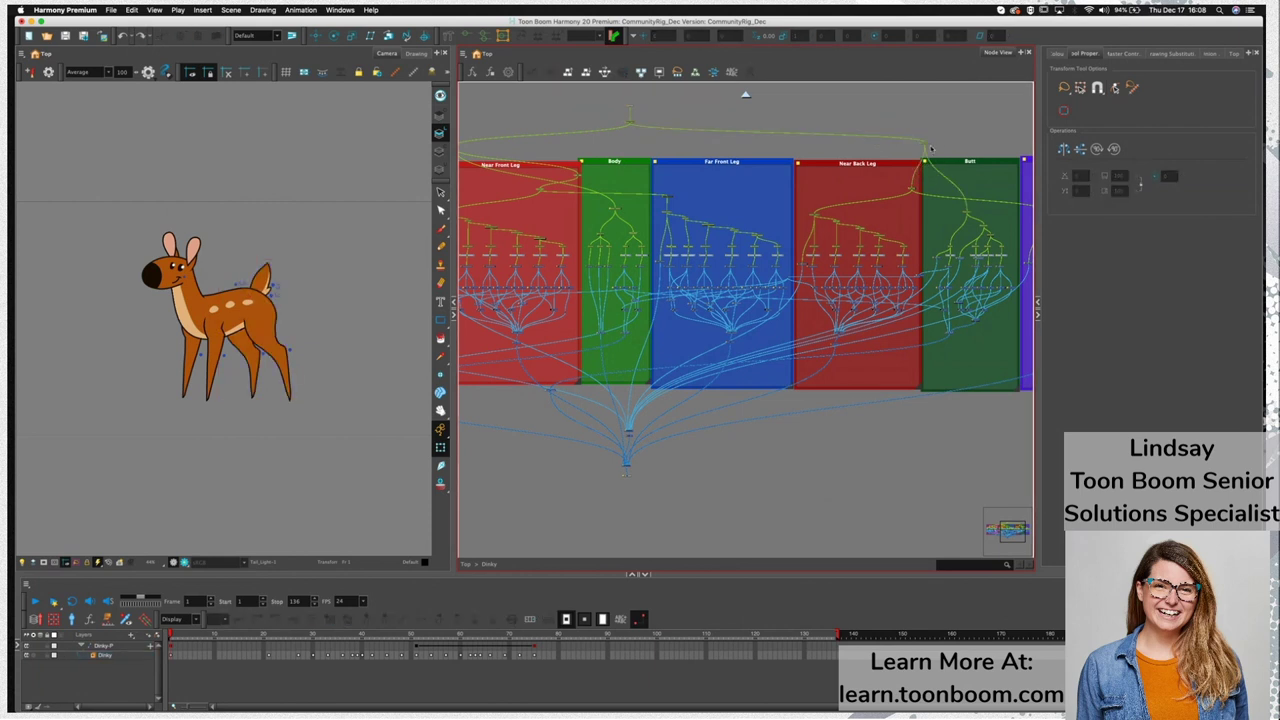
Connect the front legs' parent peg to the hind-half peg, and select the front-half peg to check its remaining parts
scroll(940, 147, up, 3)
drag(922, 146, 722, 175)
scroll(571, 242, down, 2)
scroll(571, 242, down, 1)
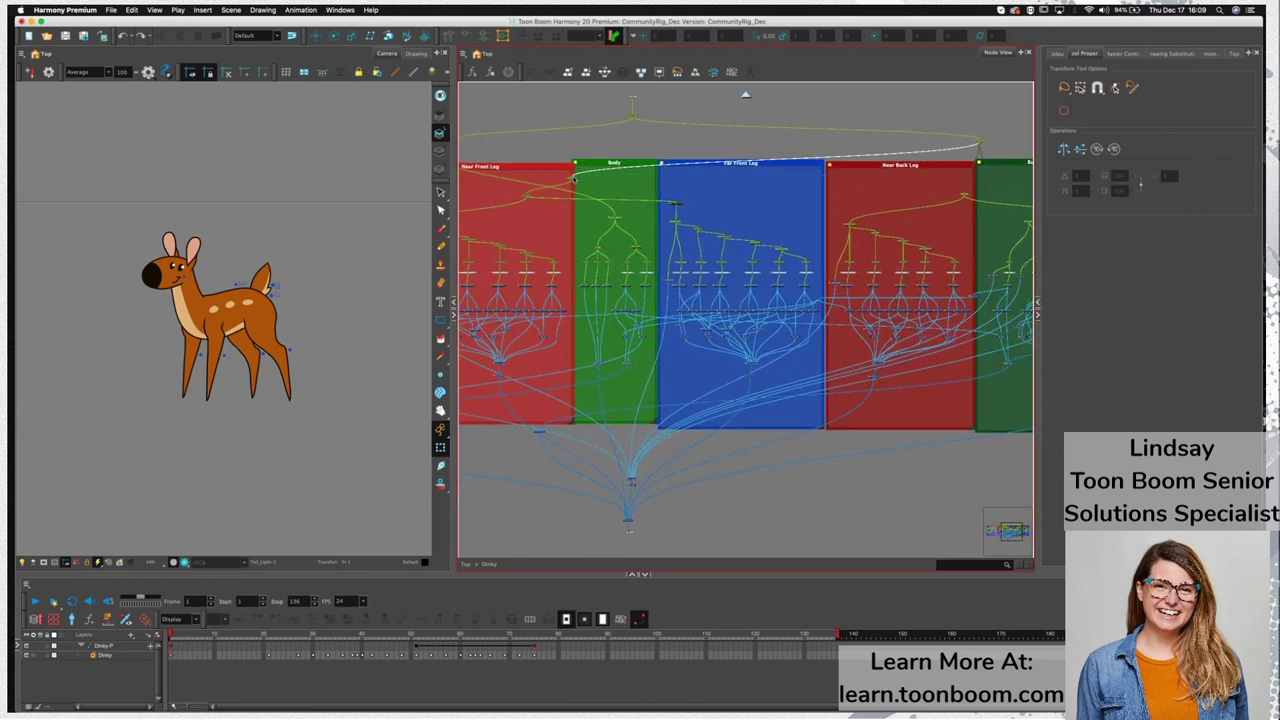
scroll(585, 186, down, 2)
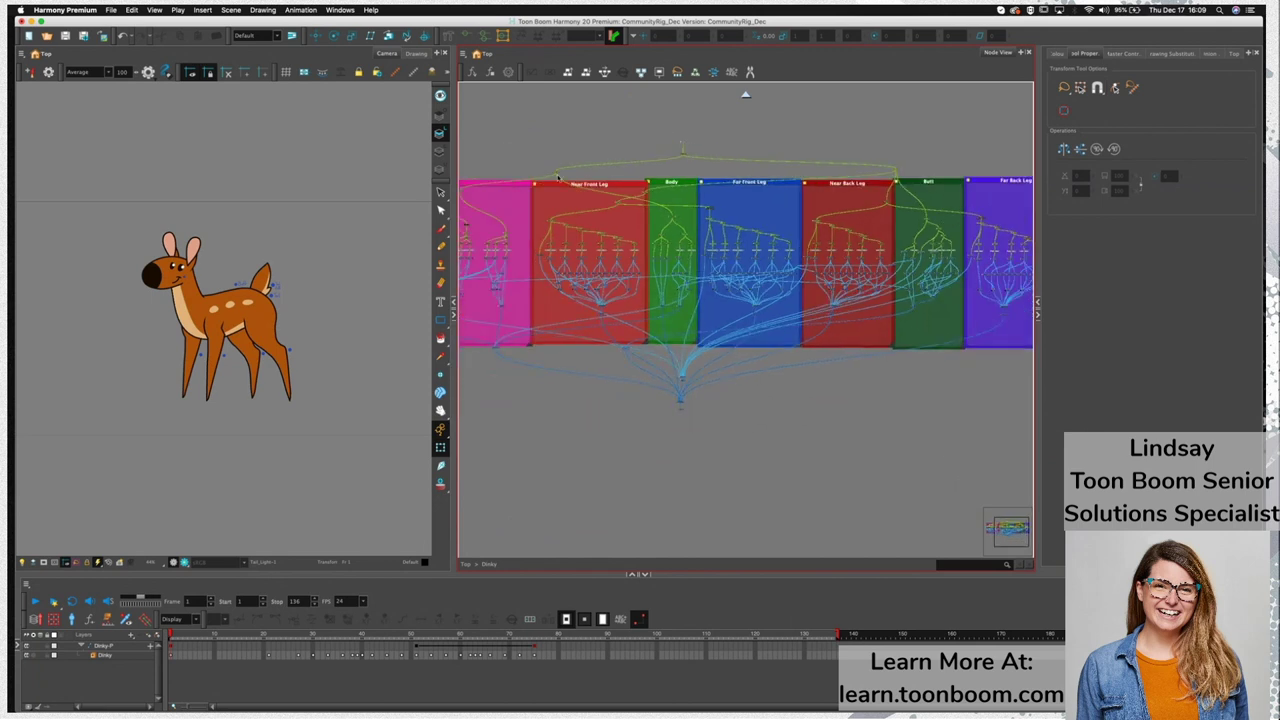
click(557, 173)
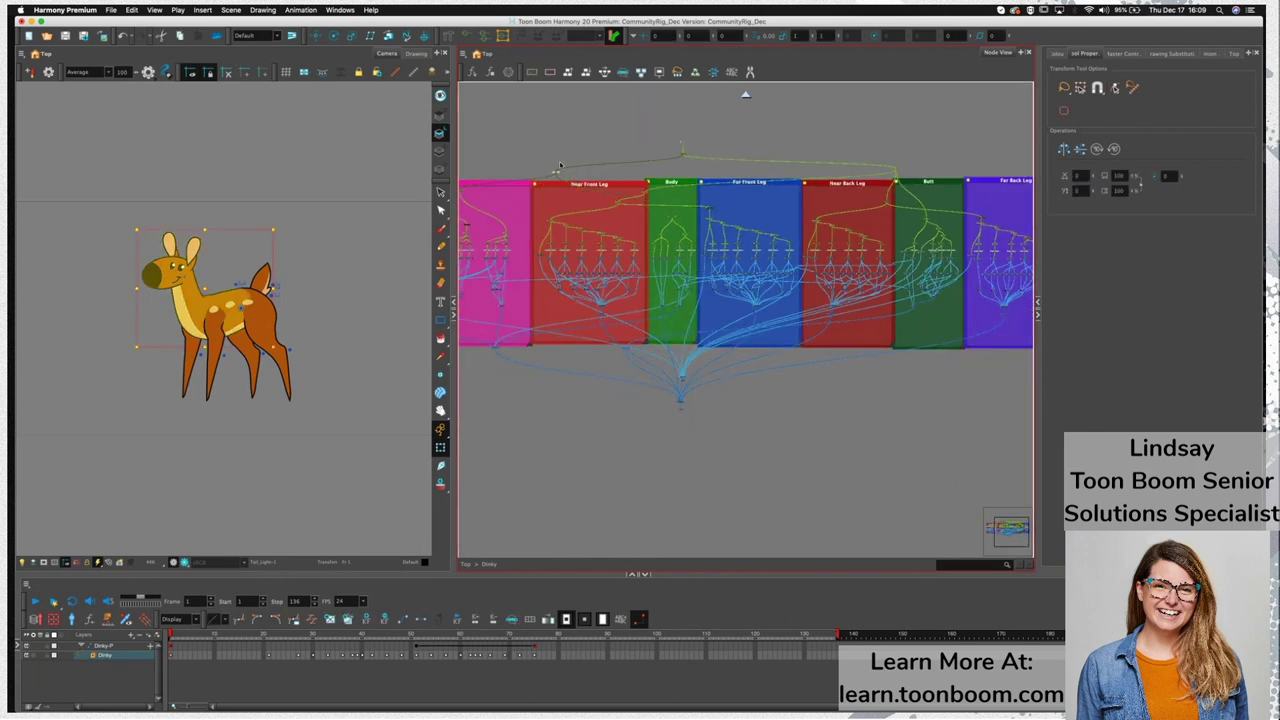
click(556, 174)
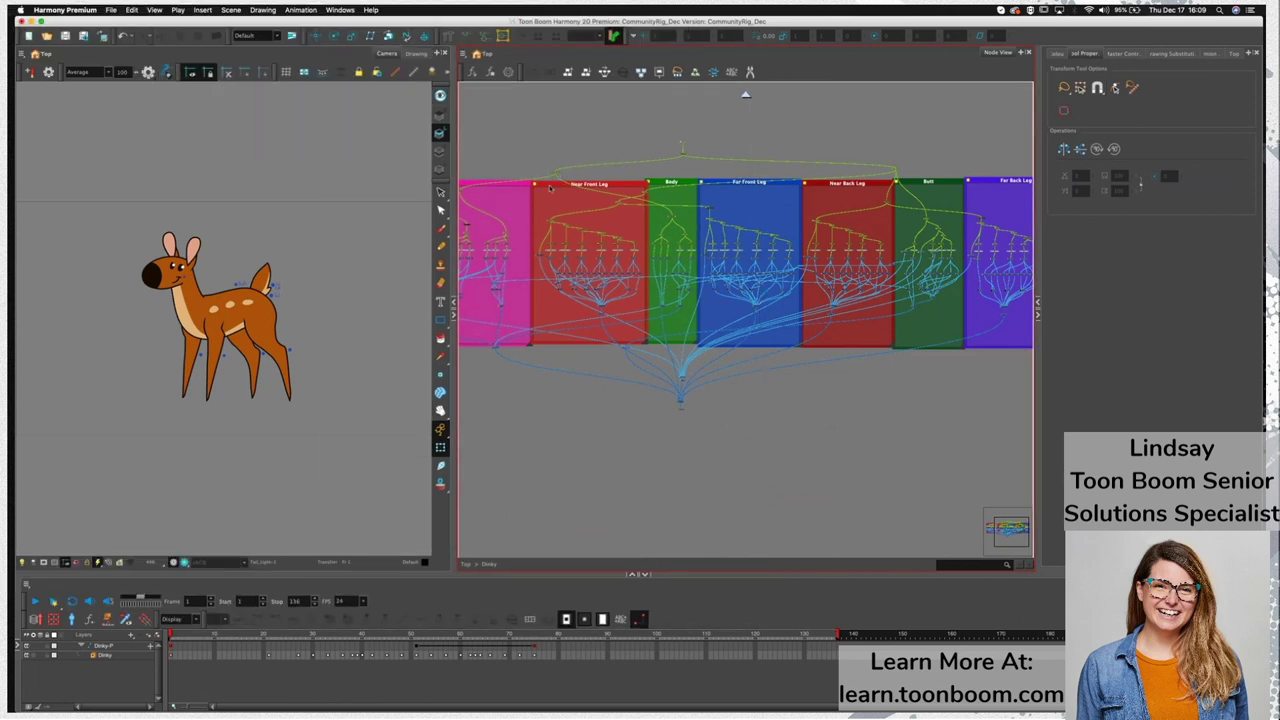
Try to alter the connection below the front-half peg, and undo the change
scroll(558, 179, up, 3)
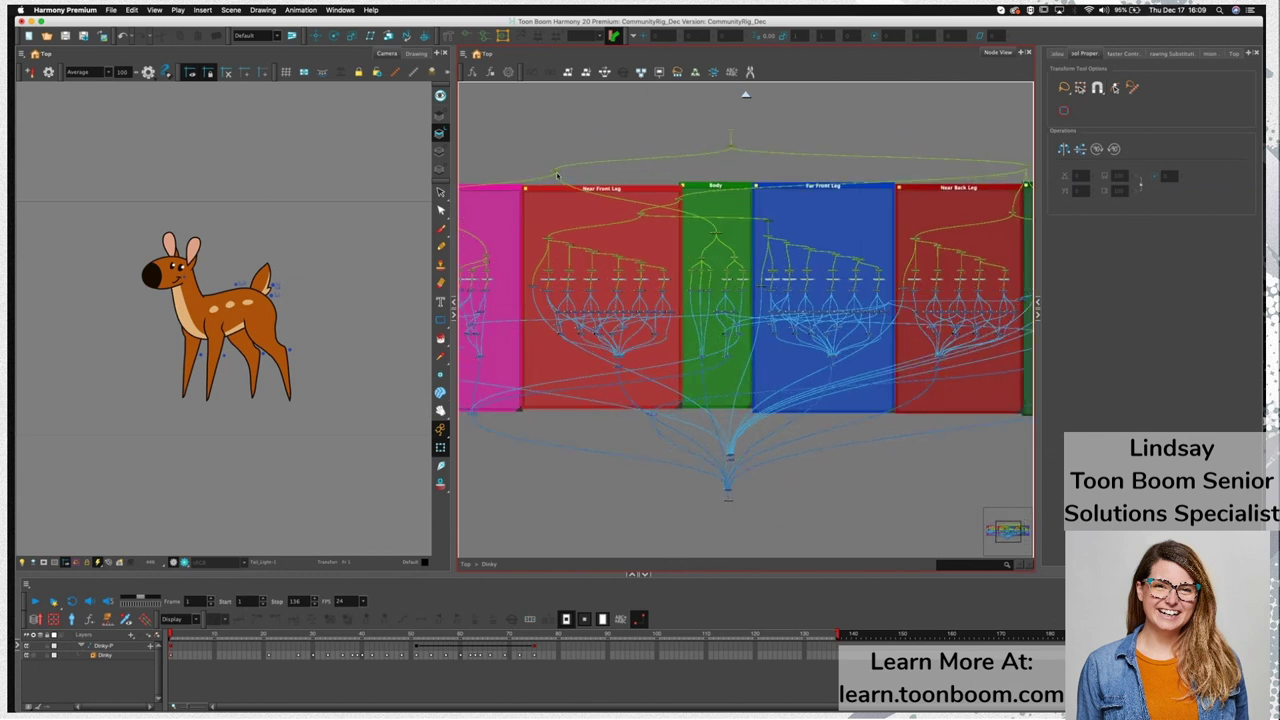
drag(554, 180, 556, 192)
key(super+z)
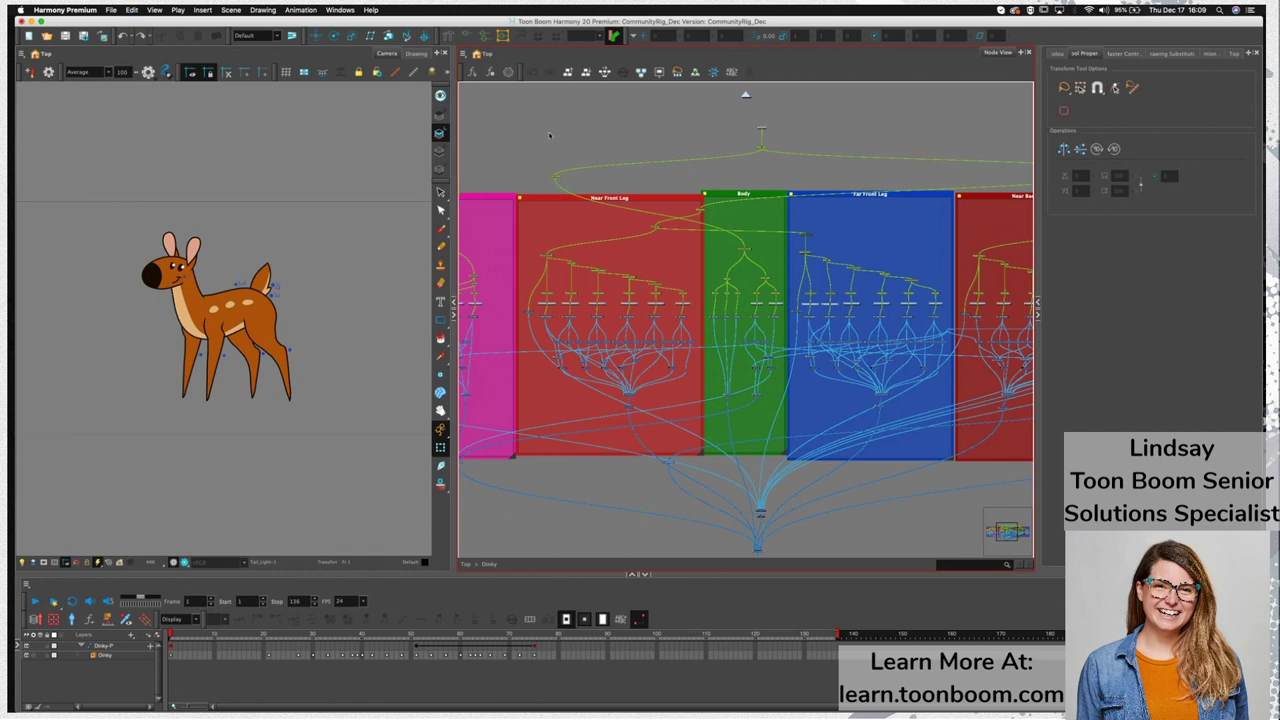
scroll(563, 183, up, 3)
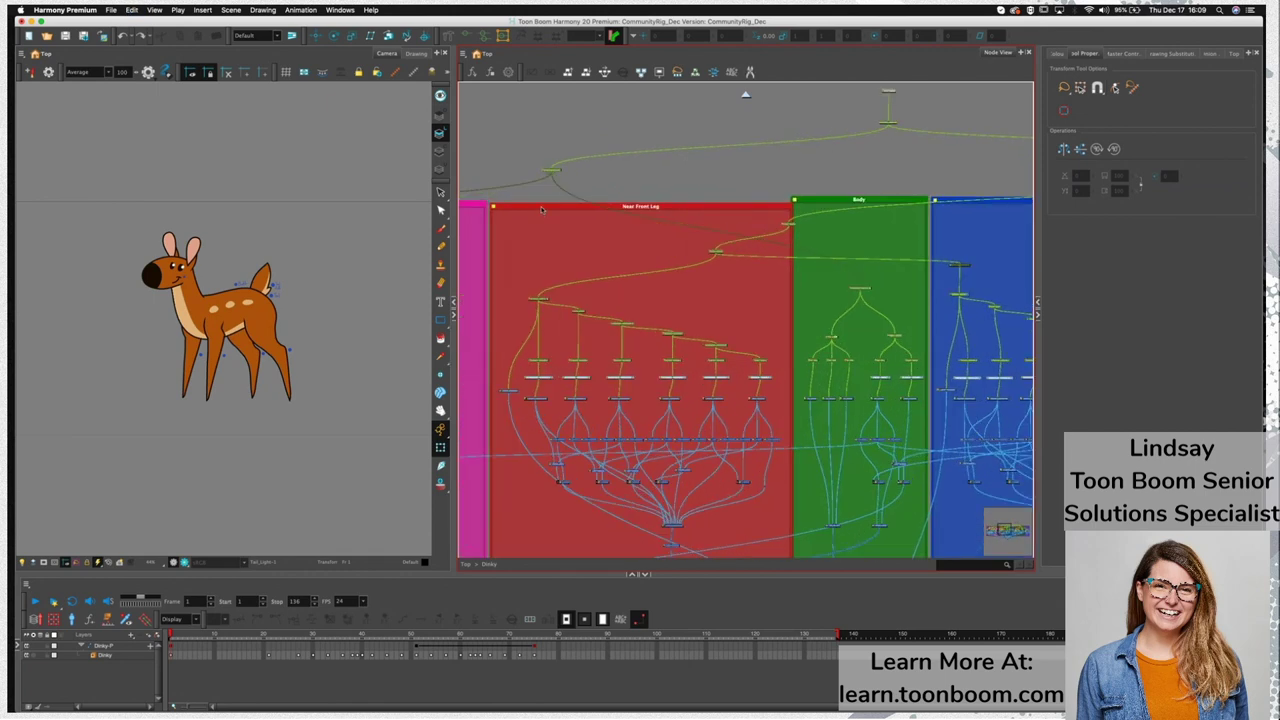
Select the front-half and hind-half pegs above the backdrops to examine which parts of the deer each one controls
scroll(883, 240, right, 10)
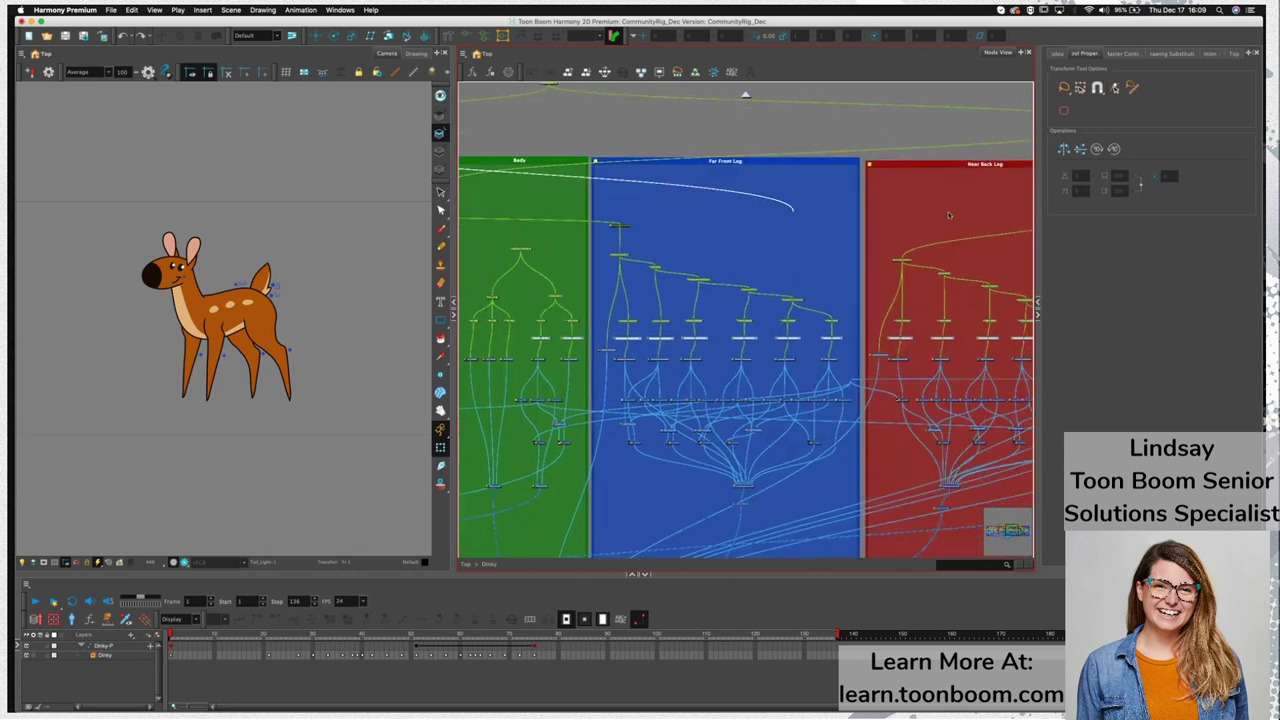
scroll(639, 224, right, 4)
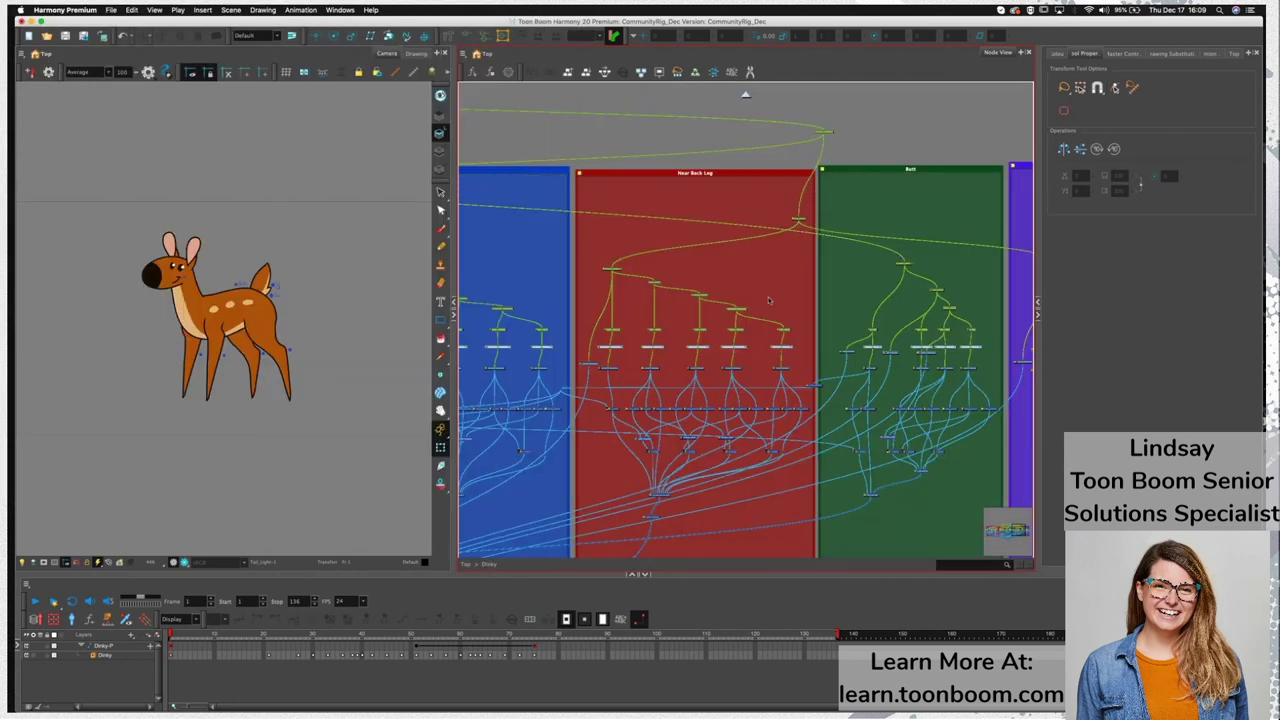
scroll(777, 303, down, 3)
scroll(777, 303, down, 3)
scroll(737, 286, up, 5)
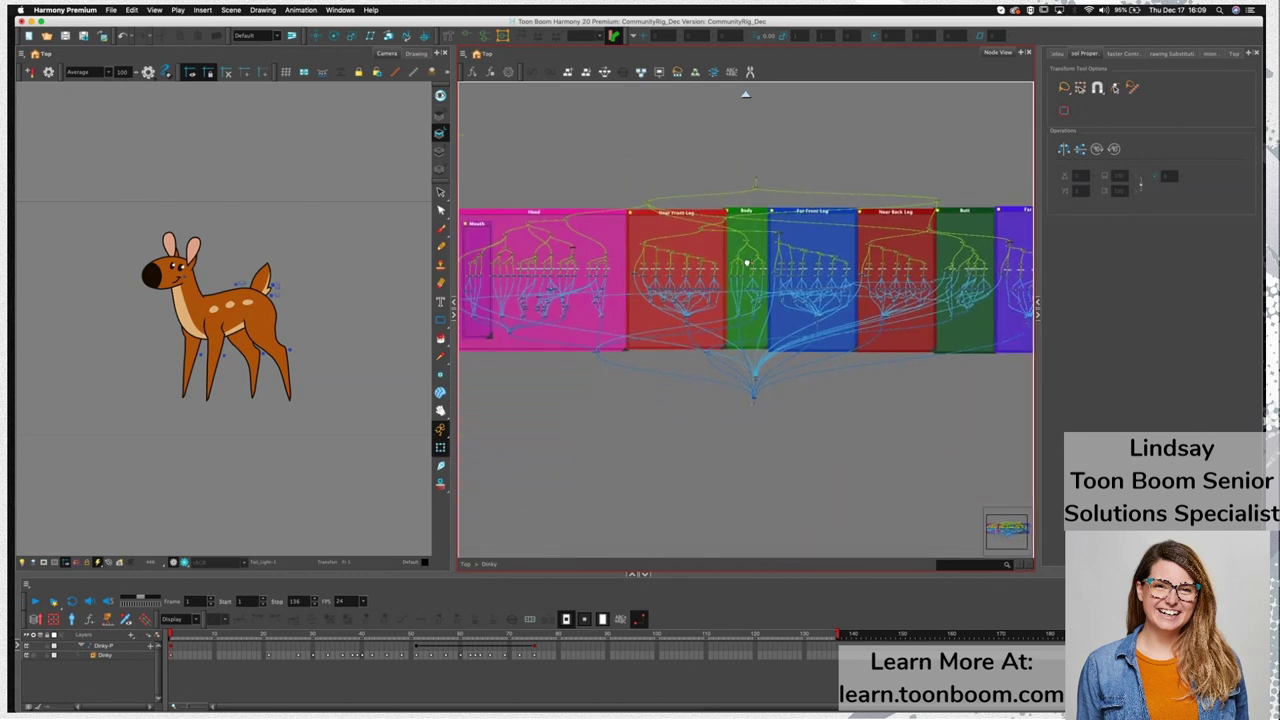
drag(728, 276, 720, 290)
click(637, 233)
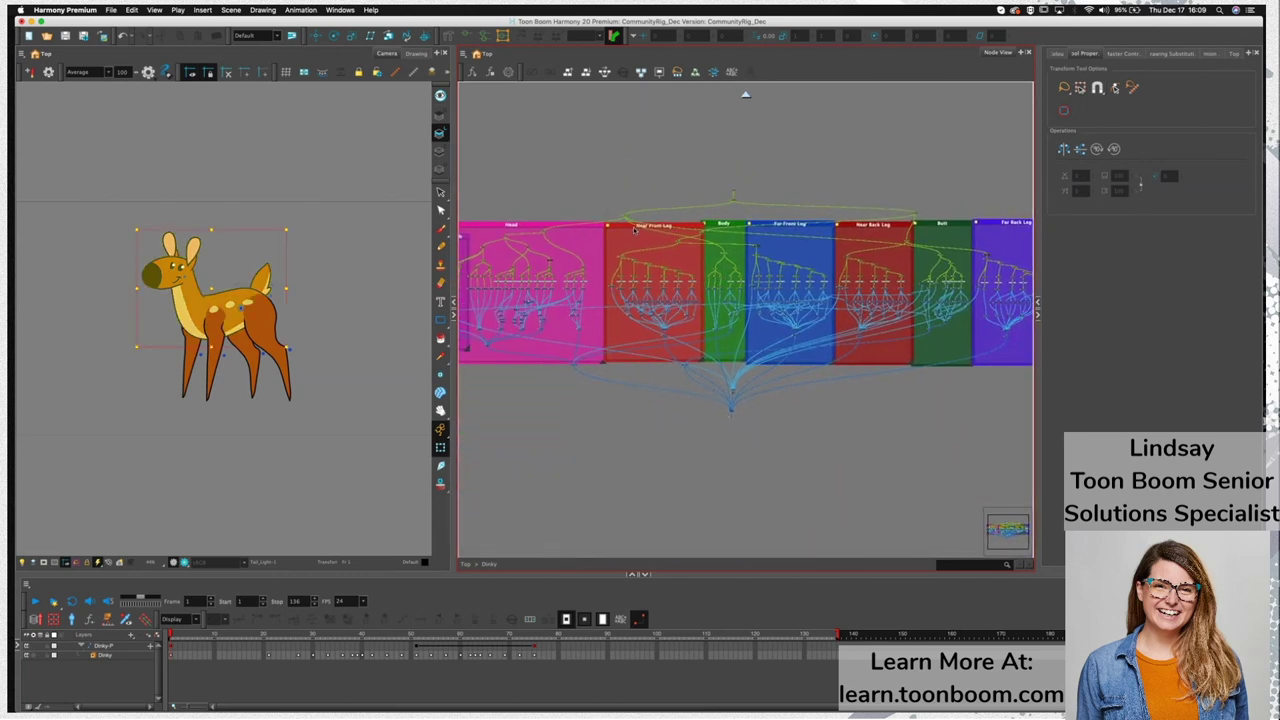
drag(928, 204, 900, 221)
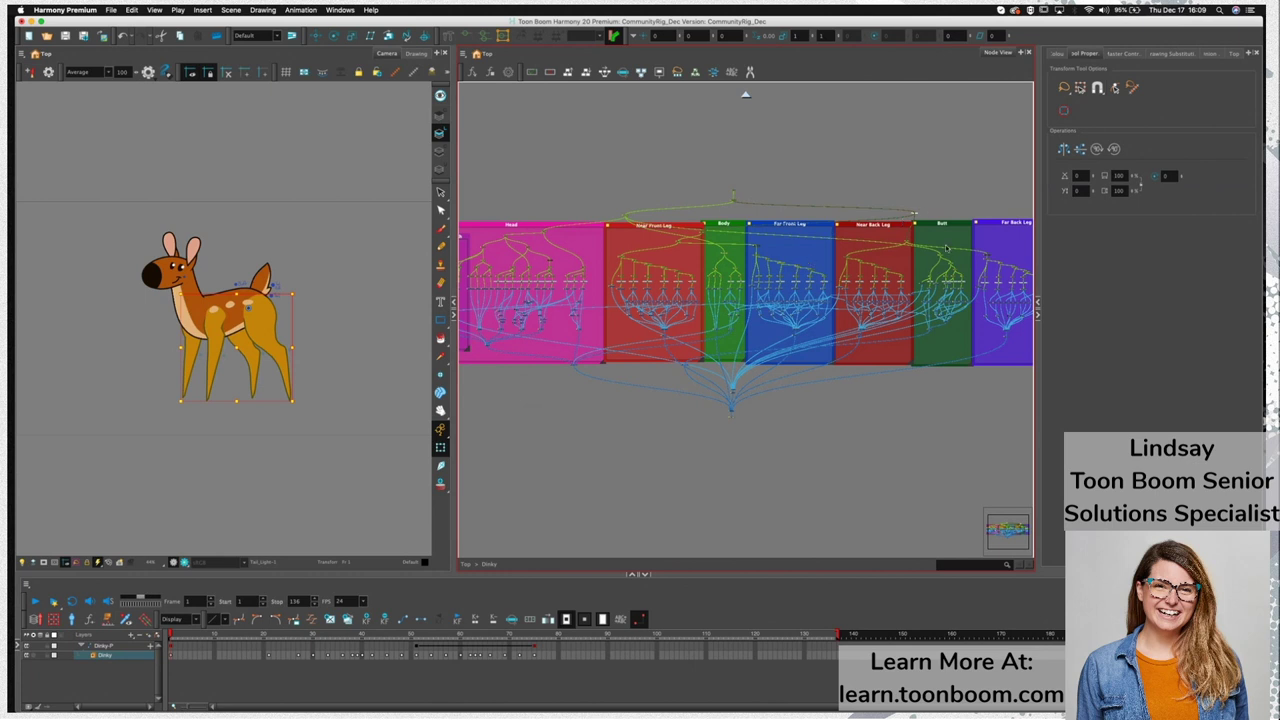
Restore the front legs' parent peg to the front-half hierarchy, and select the main parent pegs to check which parts they control
drag(685, 256, 671, 235)
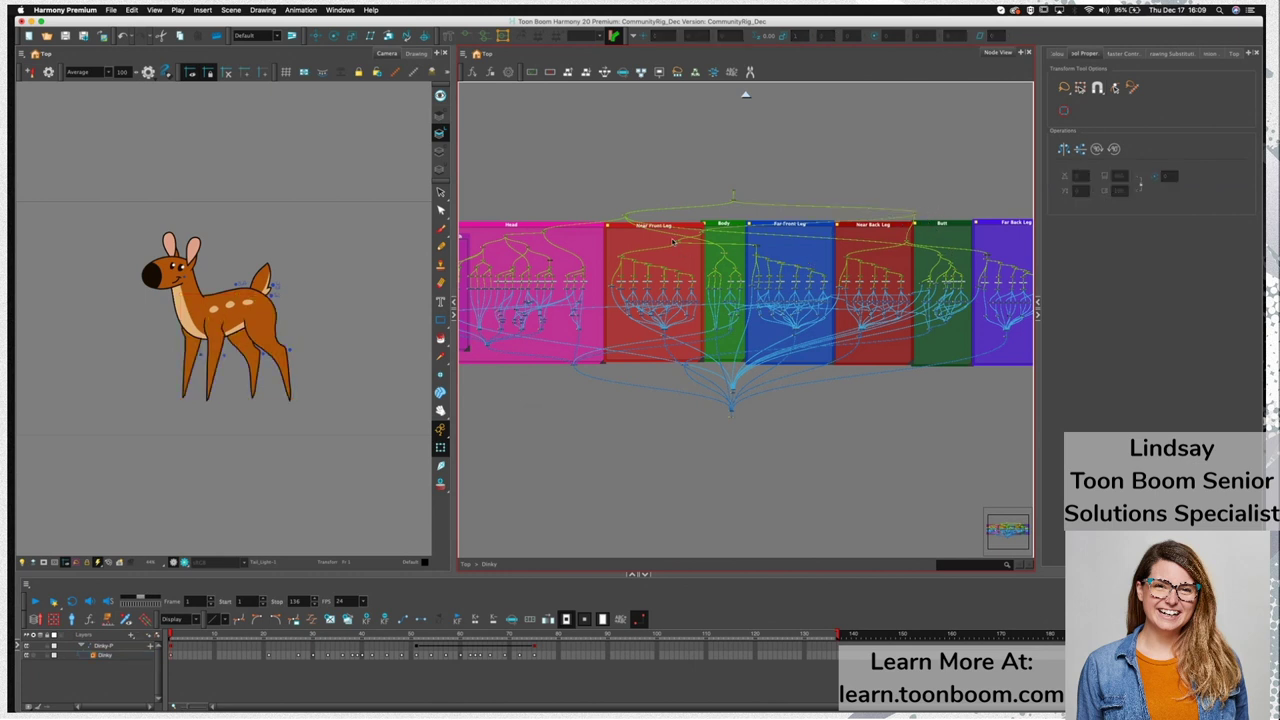
click(918, 253)
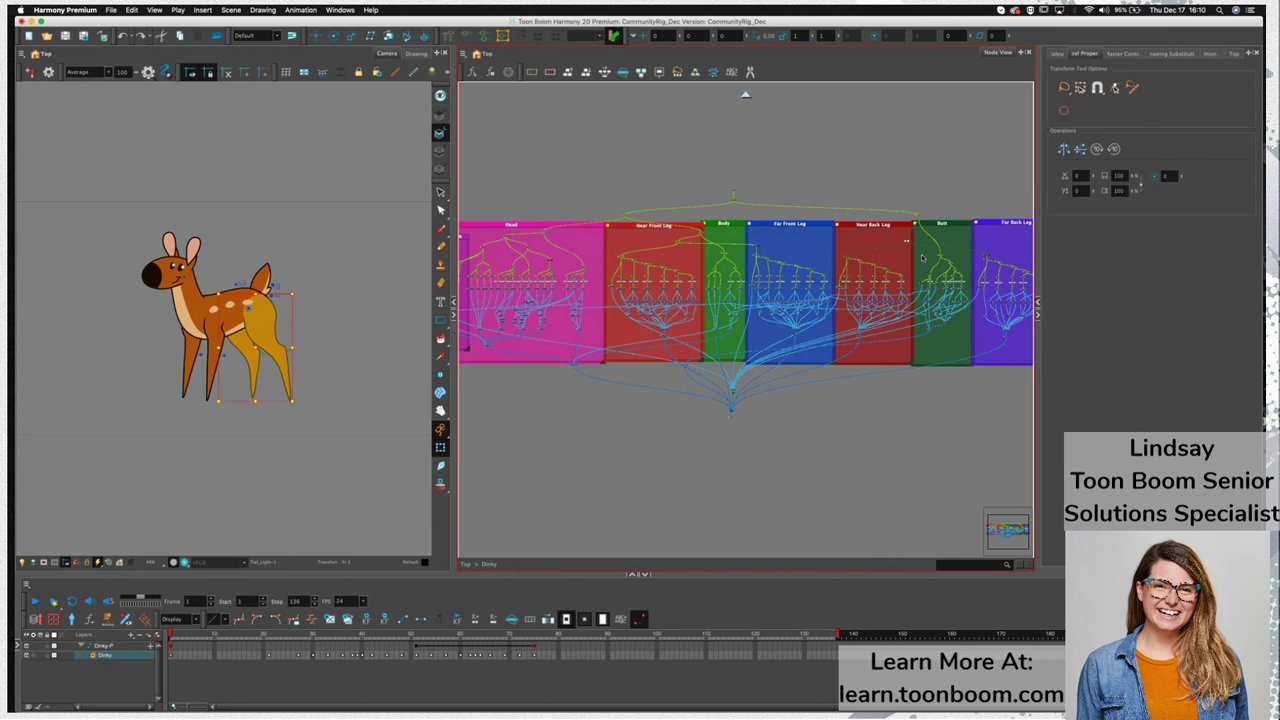
click(798, 430)
drag(612, 206, 645, 226)
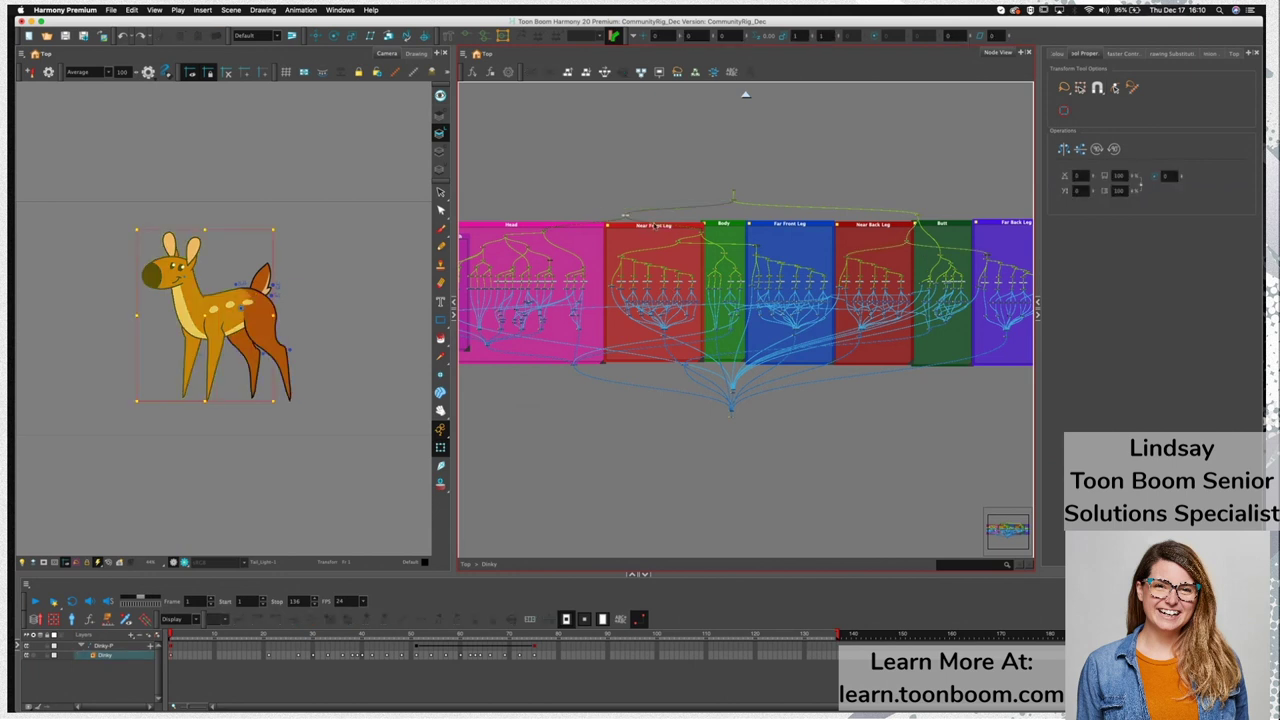
click(690, 234)
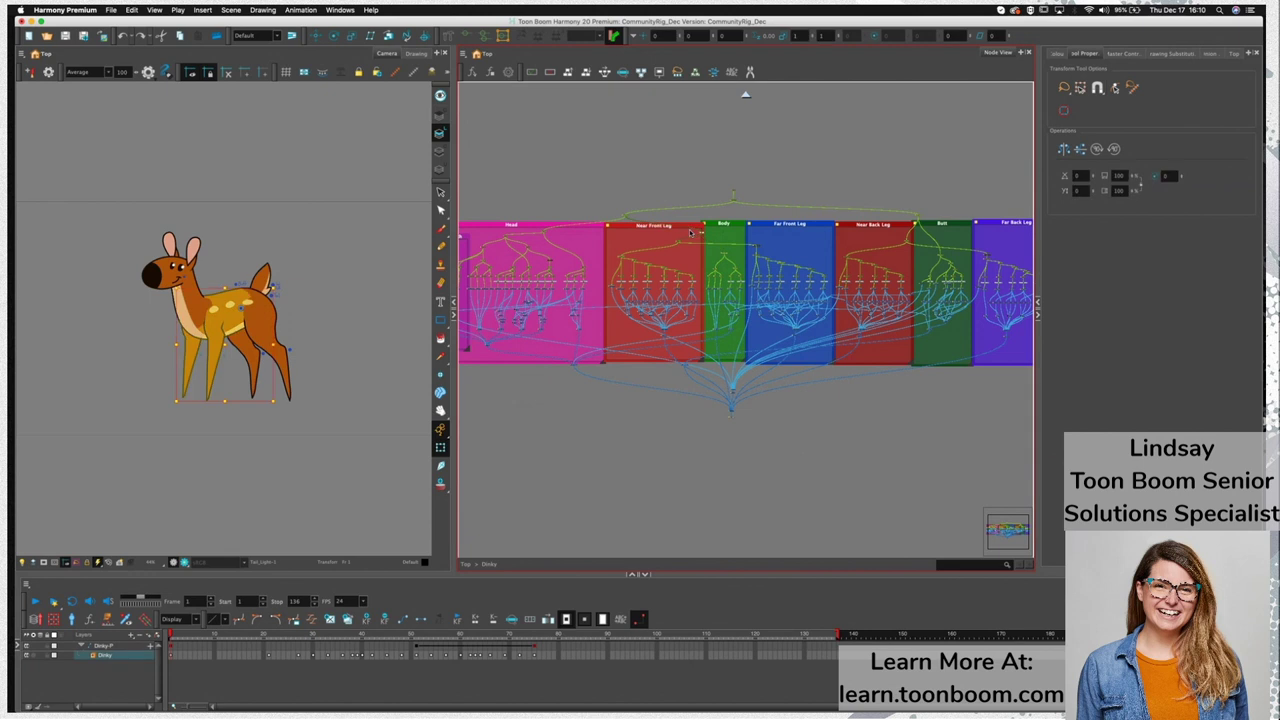
scroll(703, 244, up, 5)
drag(686, 230, 658, 248)
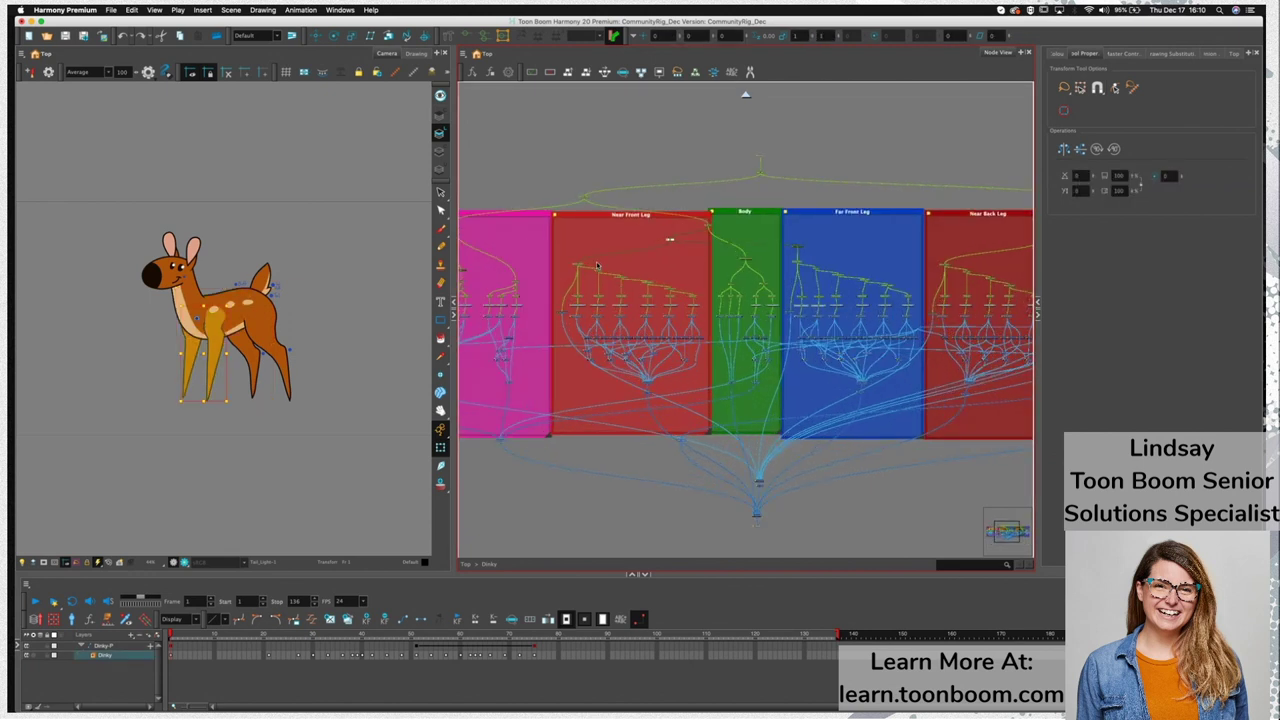
Select individual pegs in the Near Front Leg, Body and Far Front Leg backdrops to examine their hierarchies
click(578, 267)
click(601, 270)
click(617, 280)
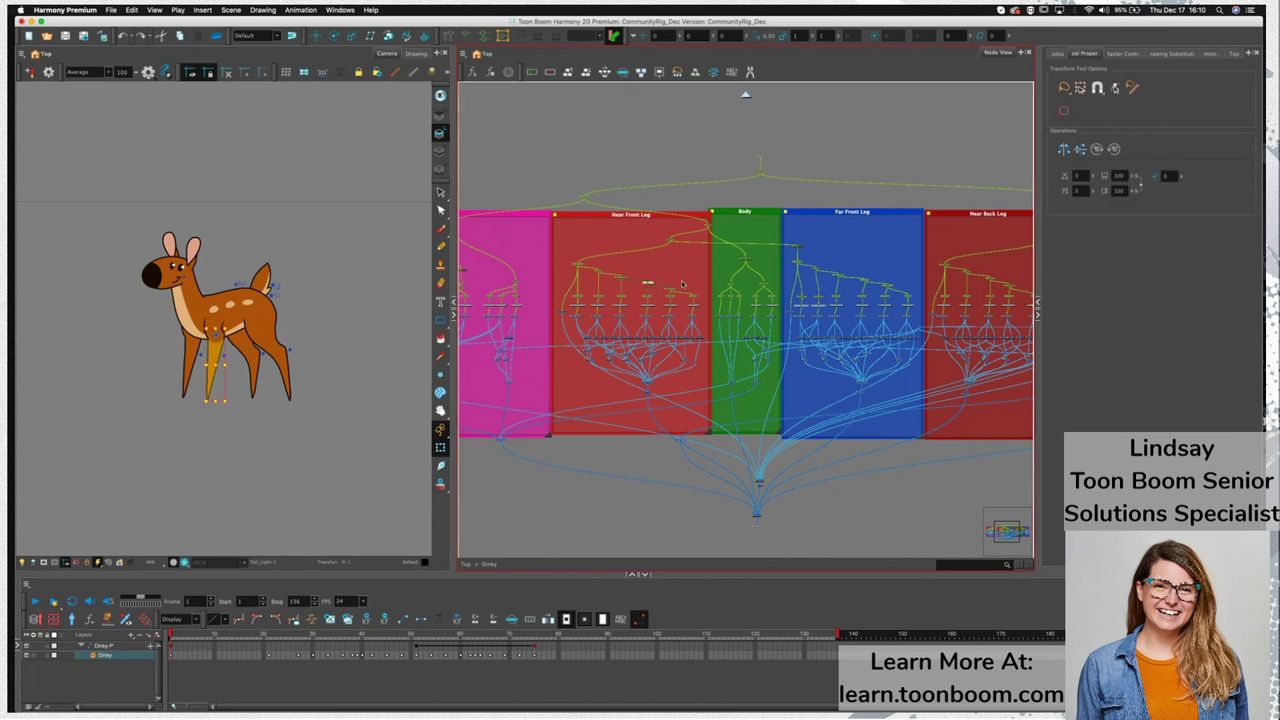
click(758, 241)
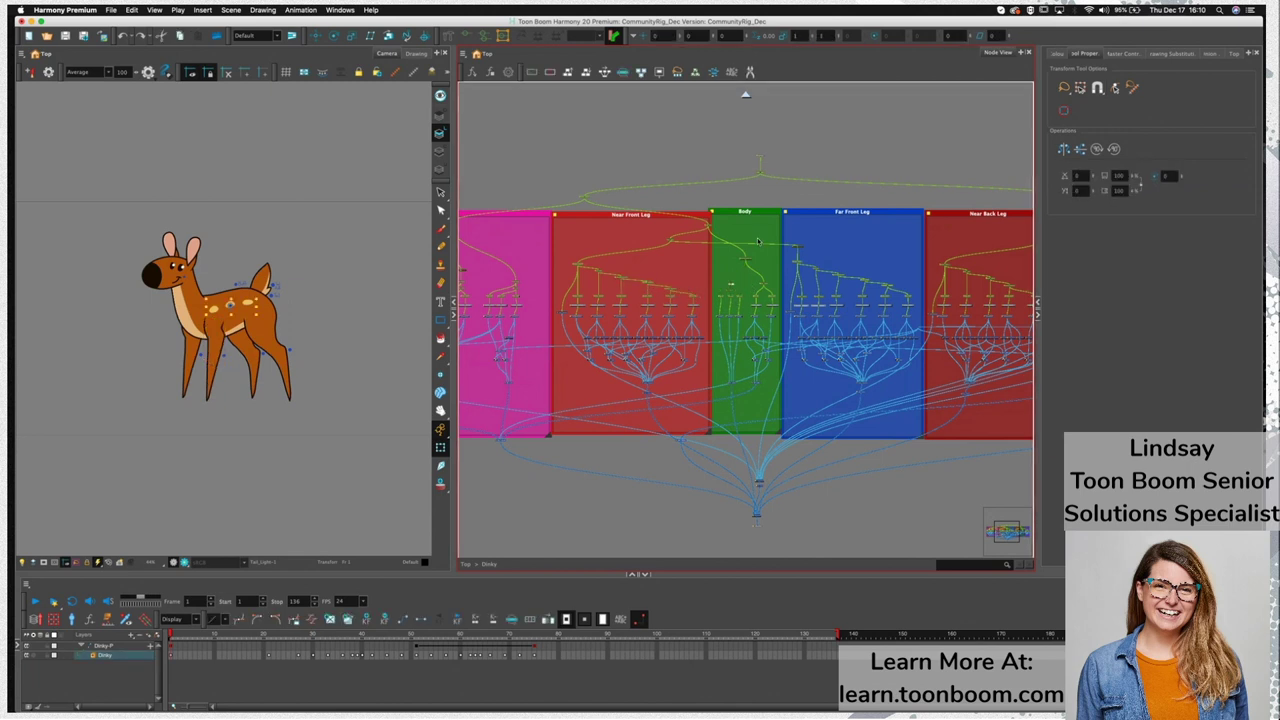
click(805, 261)
click(821, 269)
click(842, 275)
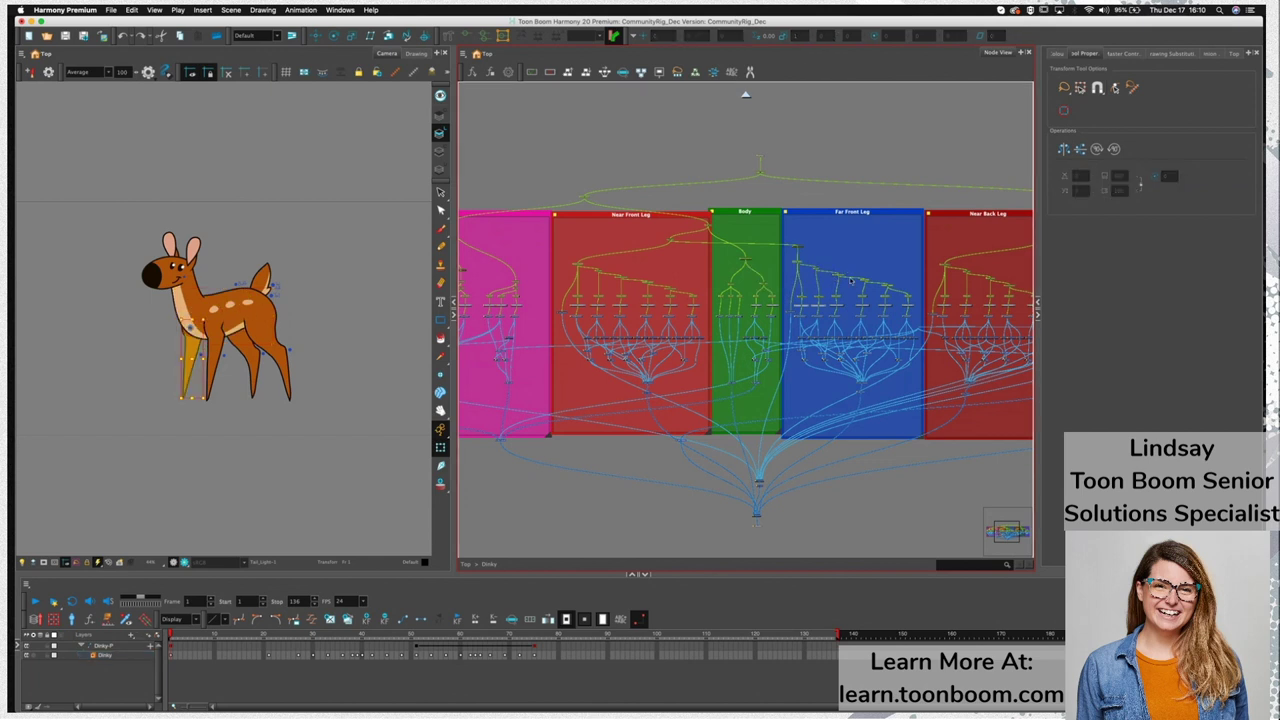
Examine the remaining Far Front Leg pegs and the Near Back Leg peg chain by selecting its pegs one after another
drag(873, 262, 751, 253)
click(744, 271)
click(767, 277)
click(751, 310)
click(745, 273)
click(787, 290)
click(823, 256)
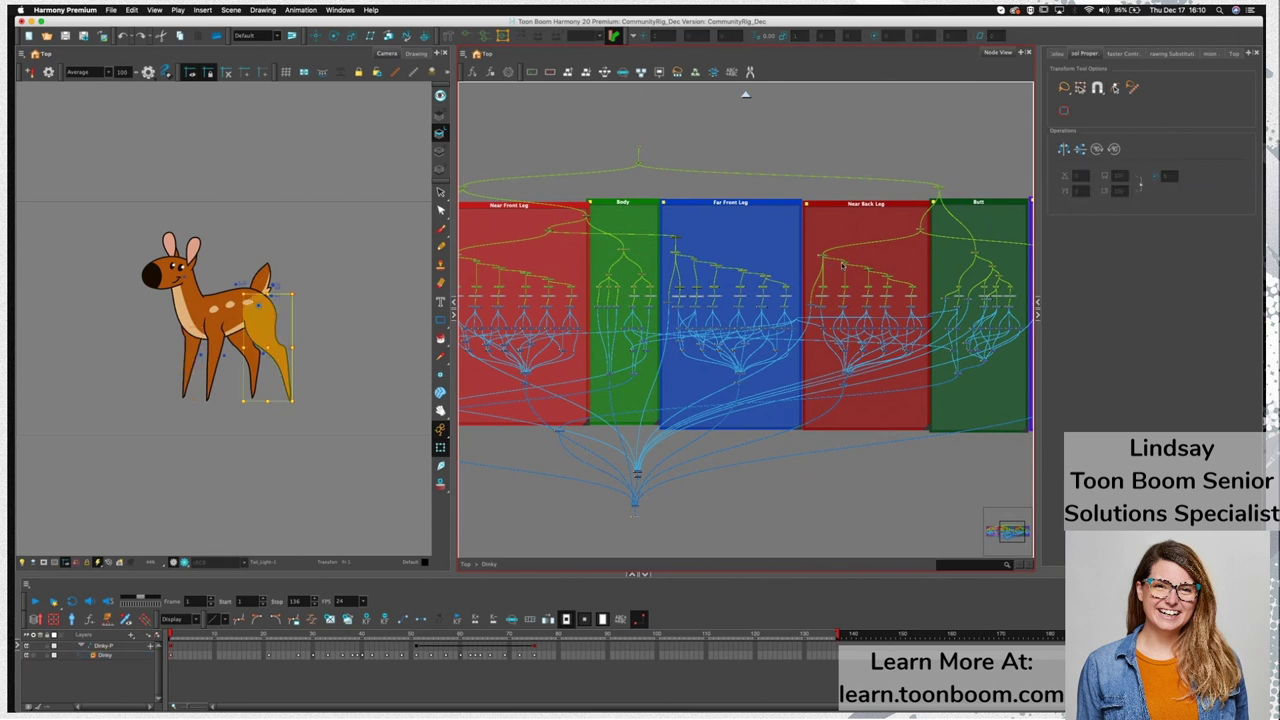
click(847, 264)
click(868, 270)
click(889, 277)
Select the pegs in the Butt and Far Back Leg backdrops to examine which parts each one controls
scroll(927, 290, right, 5)
click(881, 258)
click(887, 270)
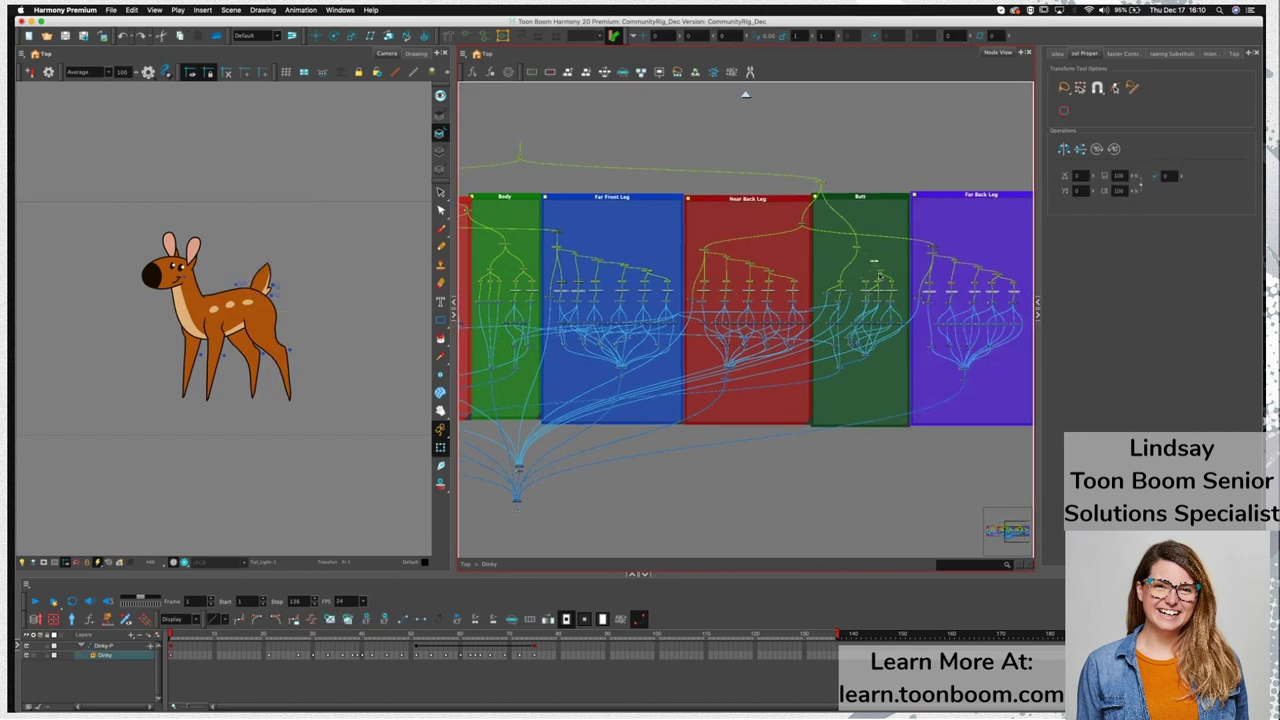
click(876, 284)
click(941, 265)
click(994, 269)
click(990, 265)
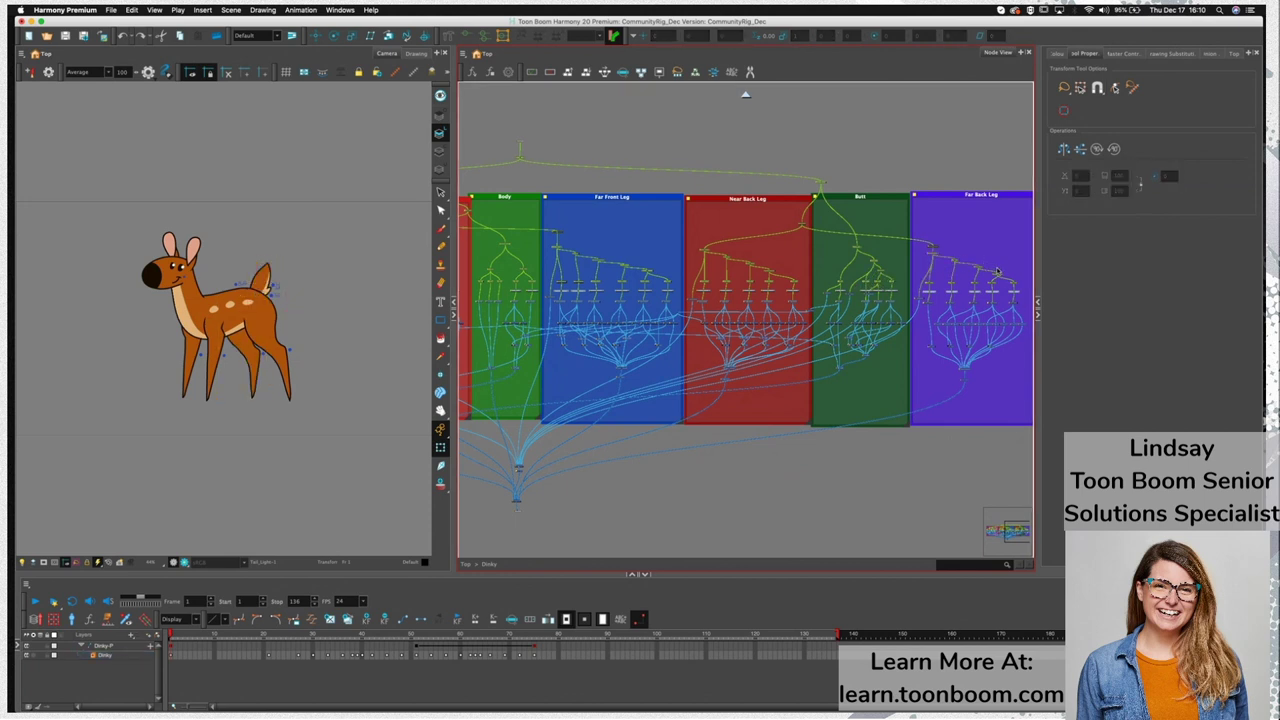
click(995, 273)
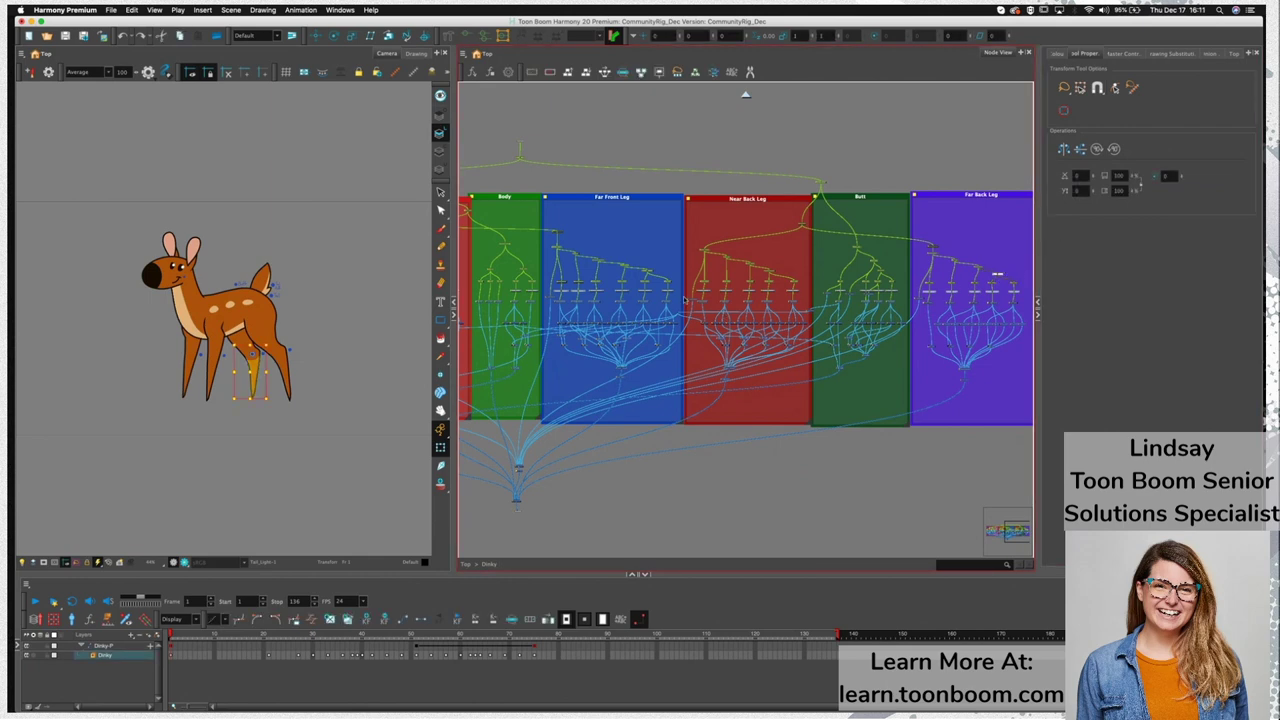
Select the leg patch and thigh drawing nodes in the Near Back Leg backdrop to examine the artwork they hold
scroll(701, 303, up, 2)
scroll(709, 307, up, 3)
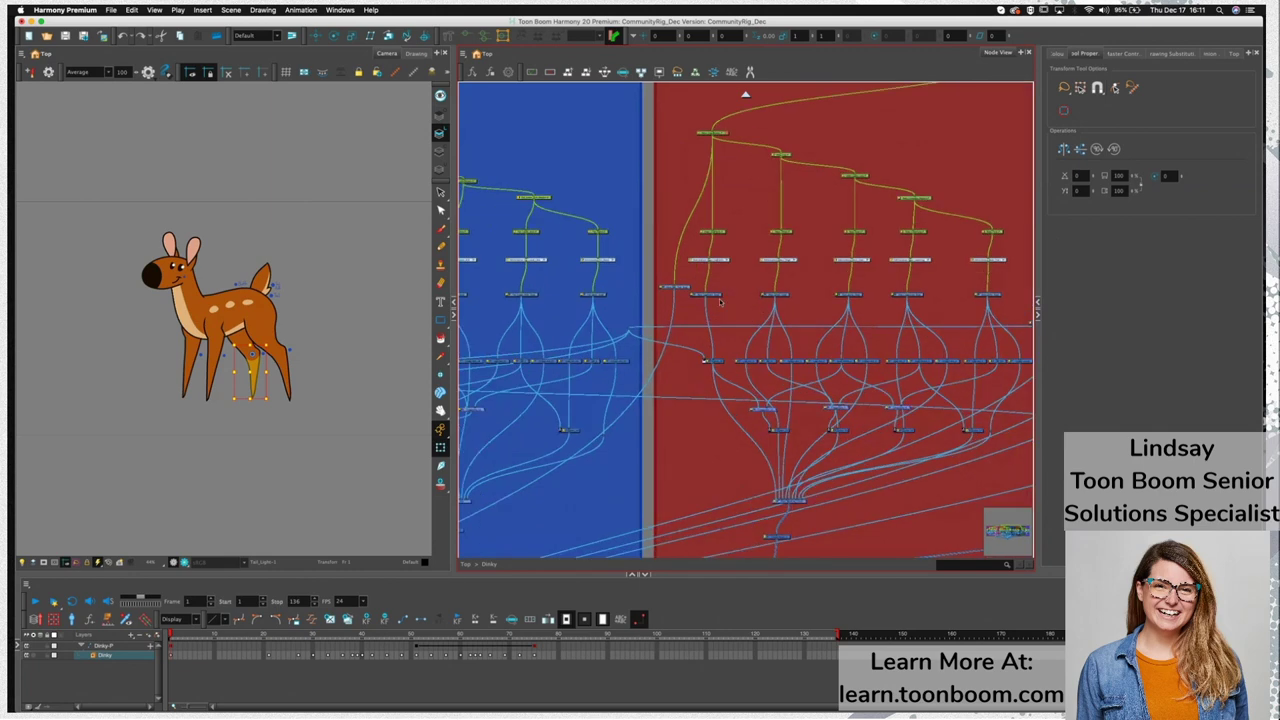
scroll(720, 301, up, 3)
click(686, 323)
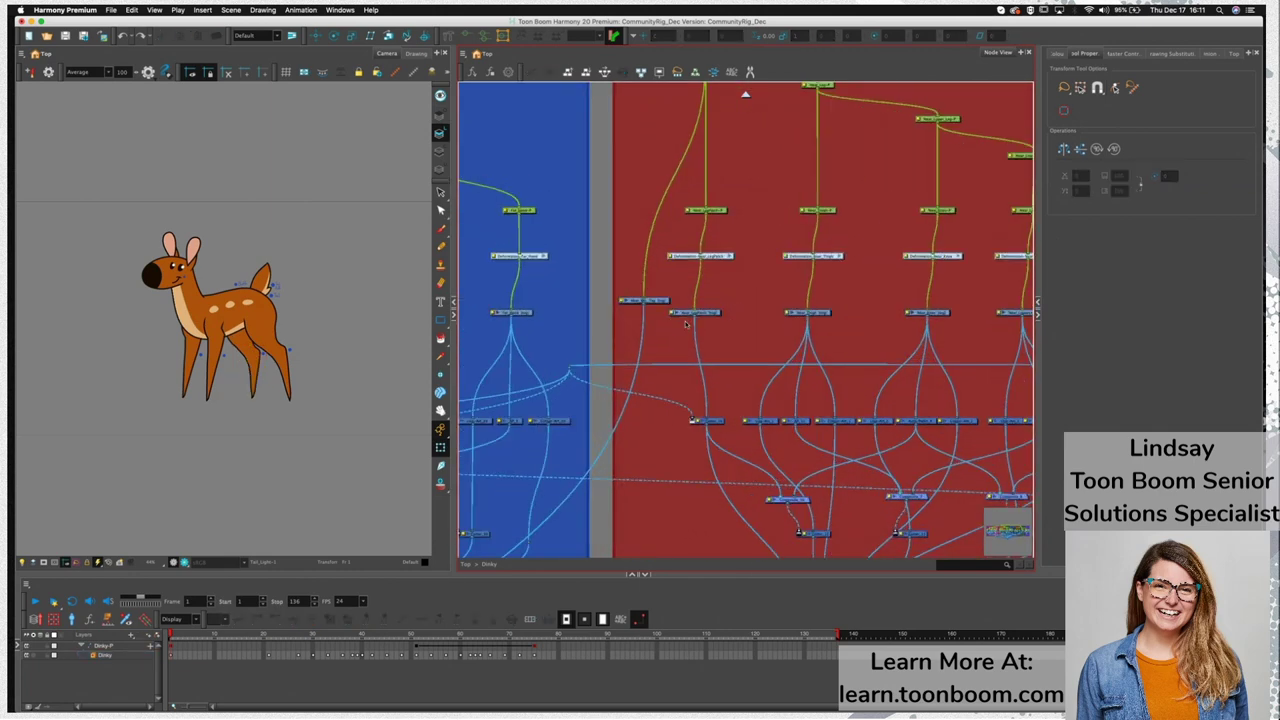
click(708, 314)
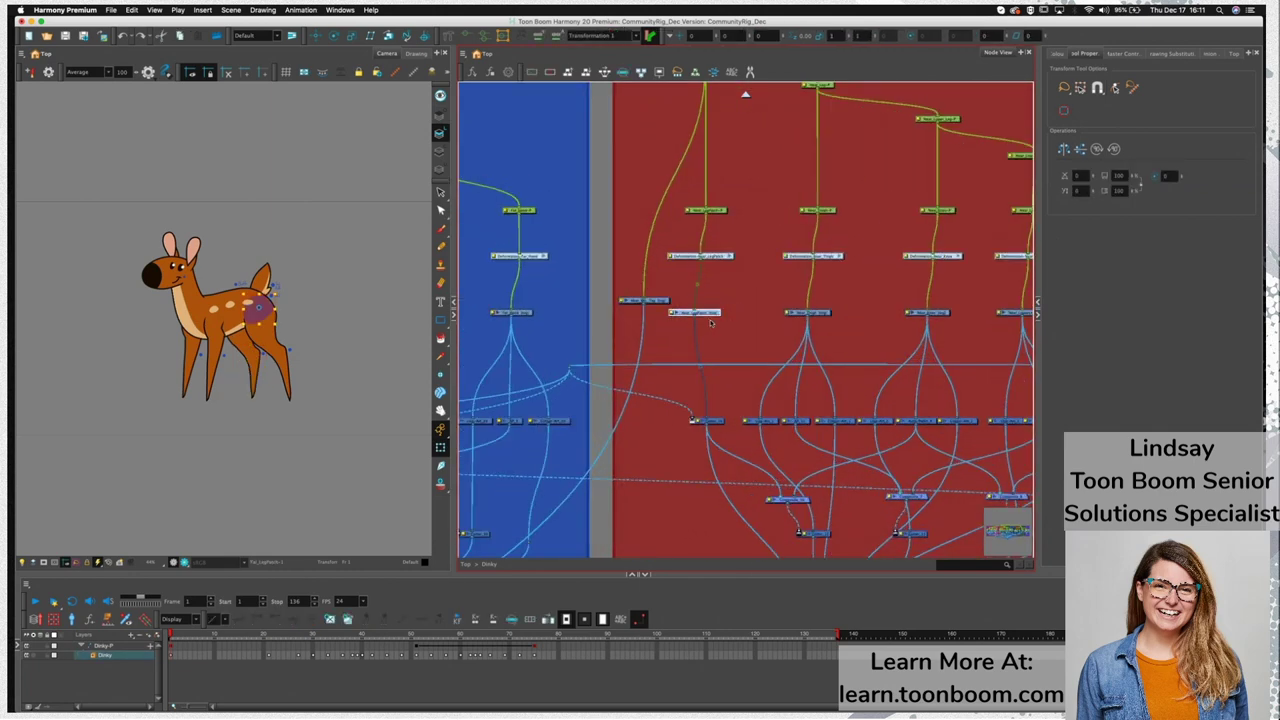
click(822, 314)
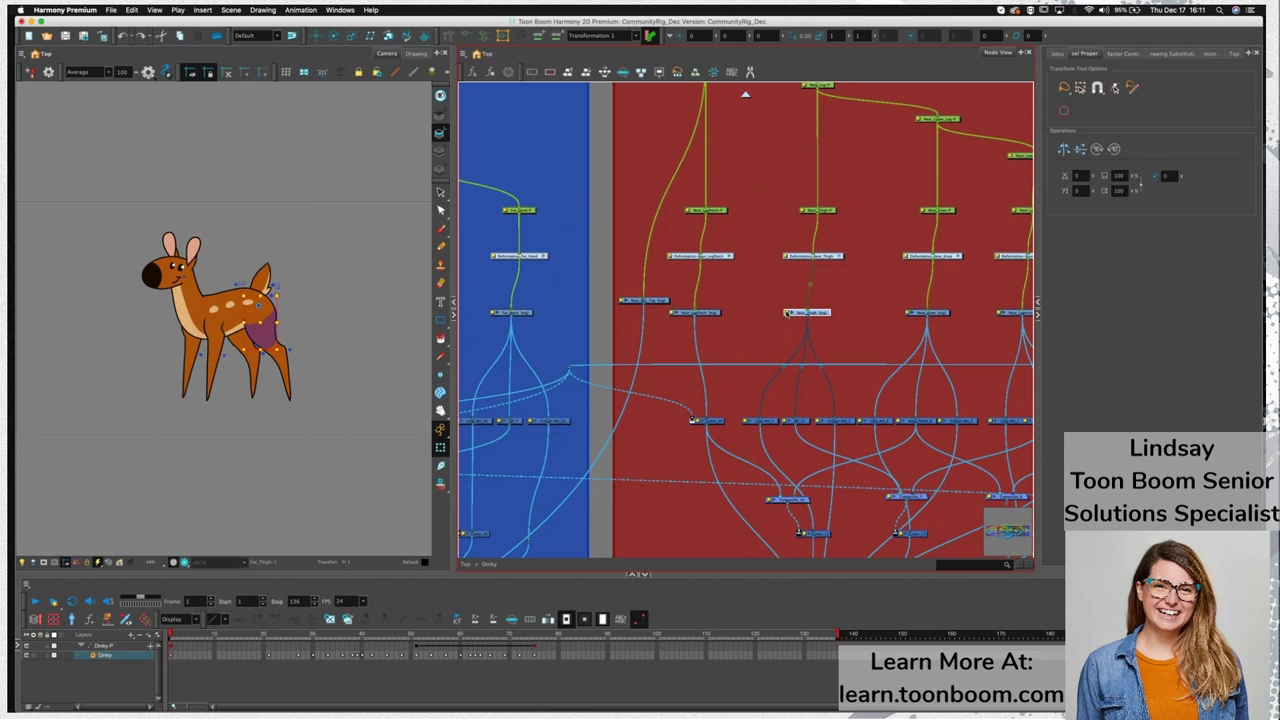
Open the Near_Thigh drawing's layer properties and enable Animate Using Animation Tools for it
double_click(788, 313)
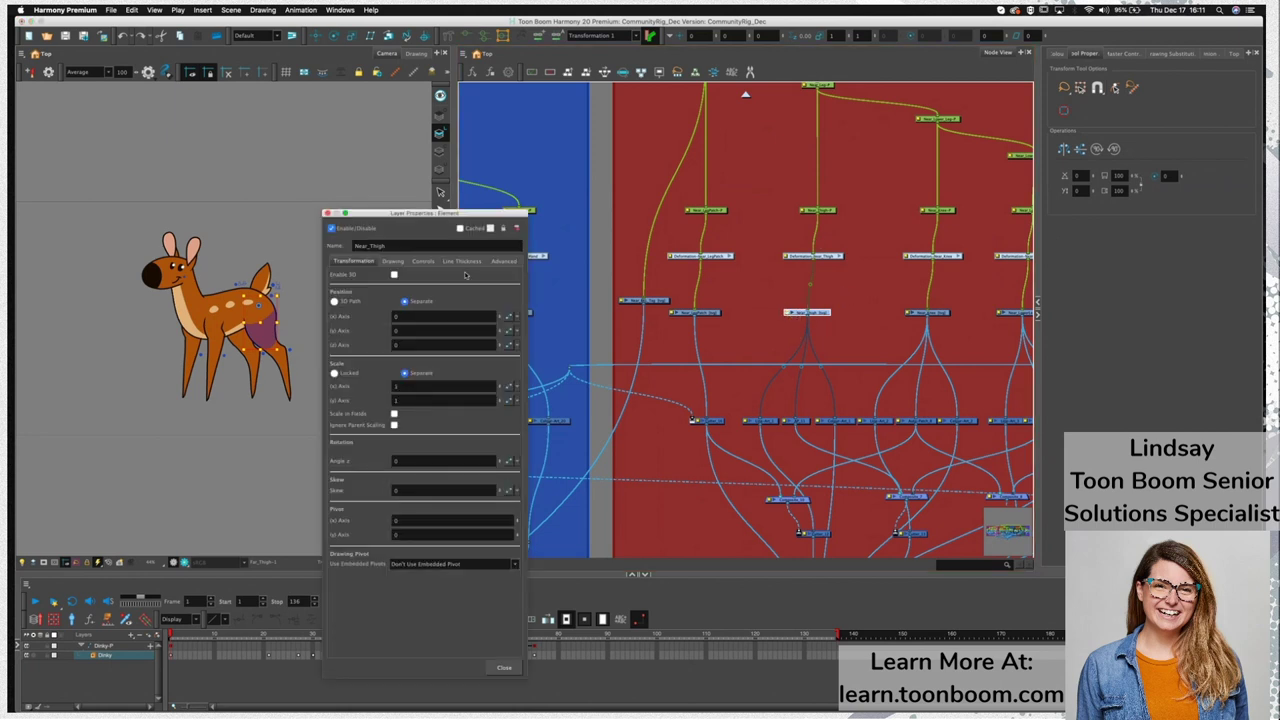
click(393, 262)
click(423, 262)
click(461, 262)
click(503, 261)
click(423, 262)
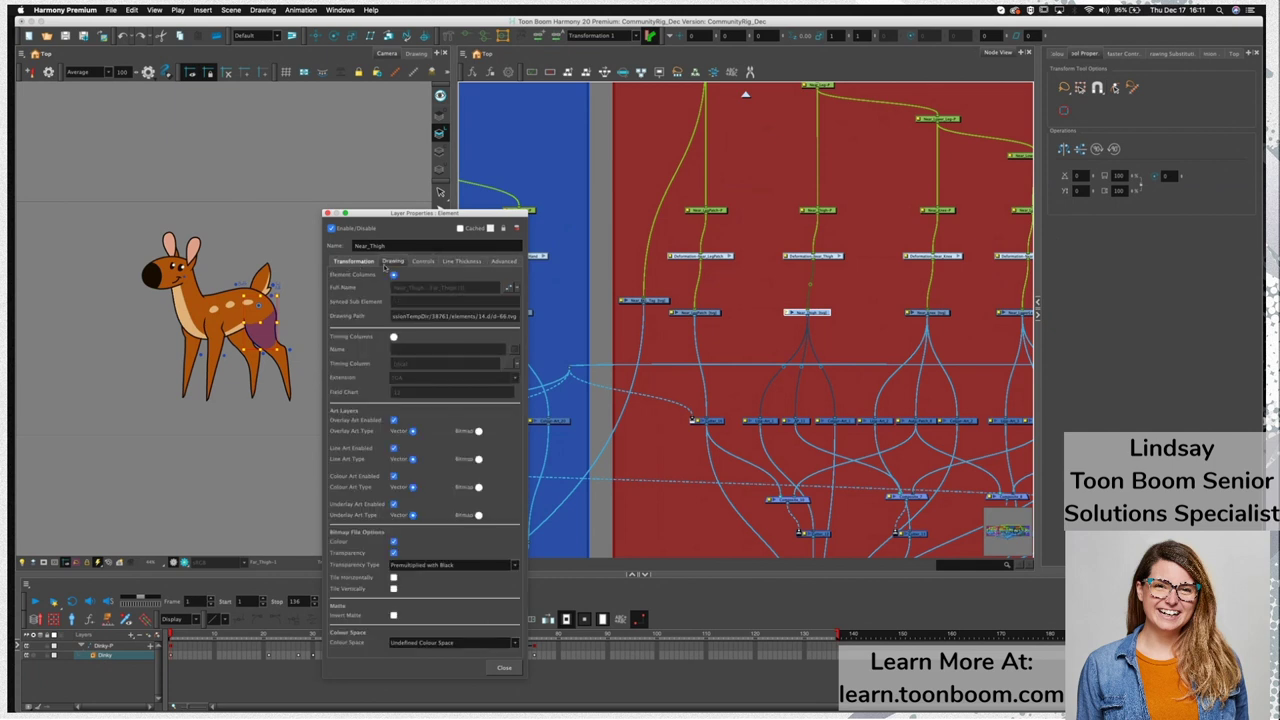
click(423, 261)
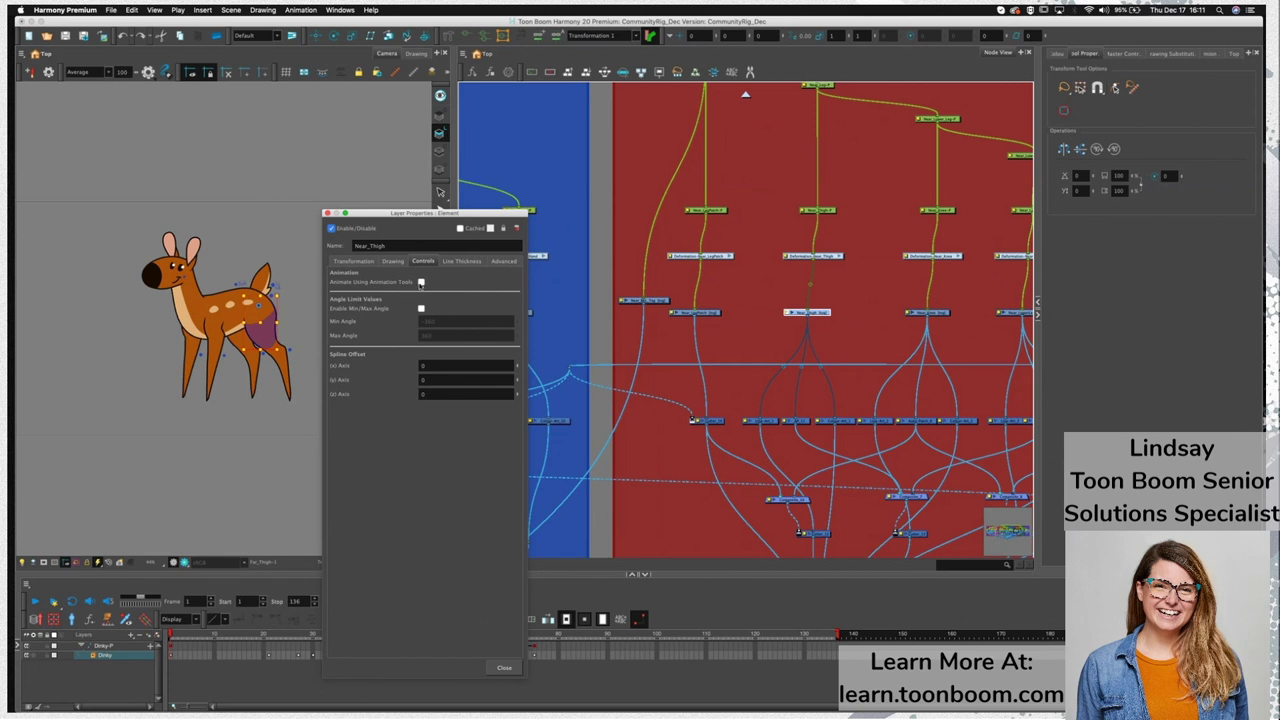
click(420, 282)
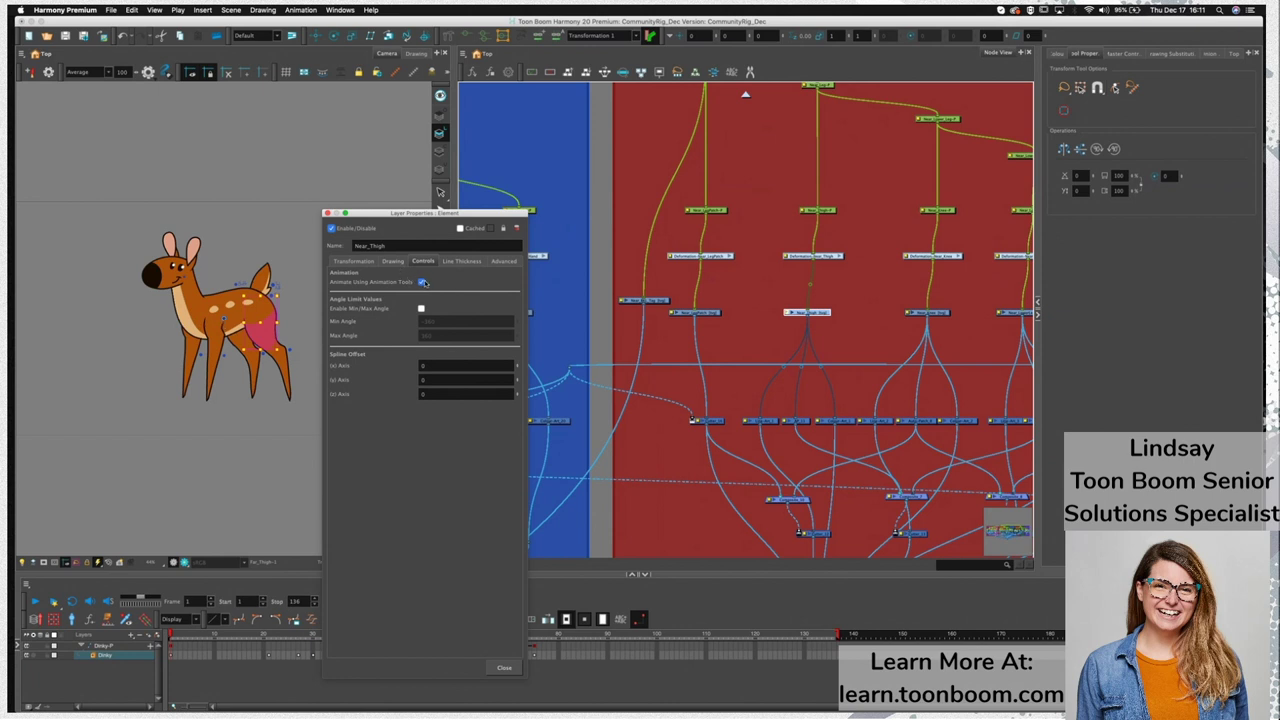
click(421, 282)
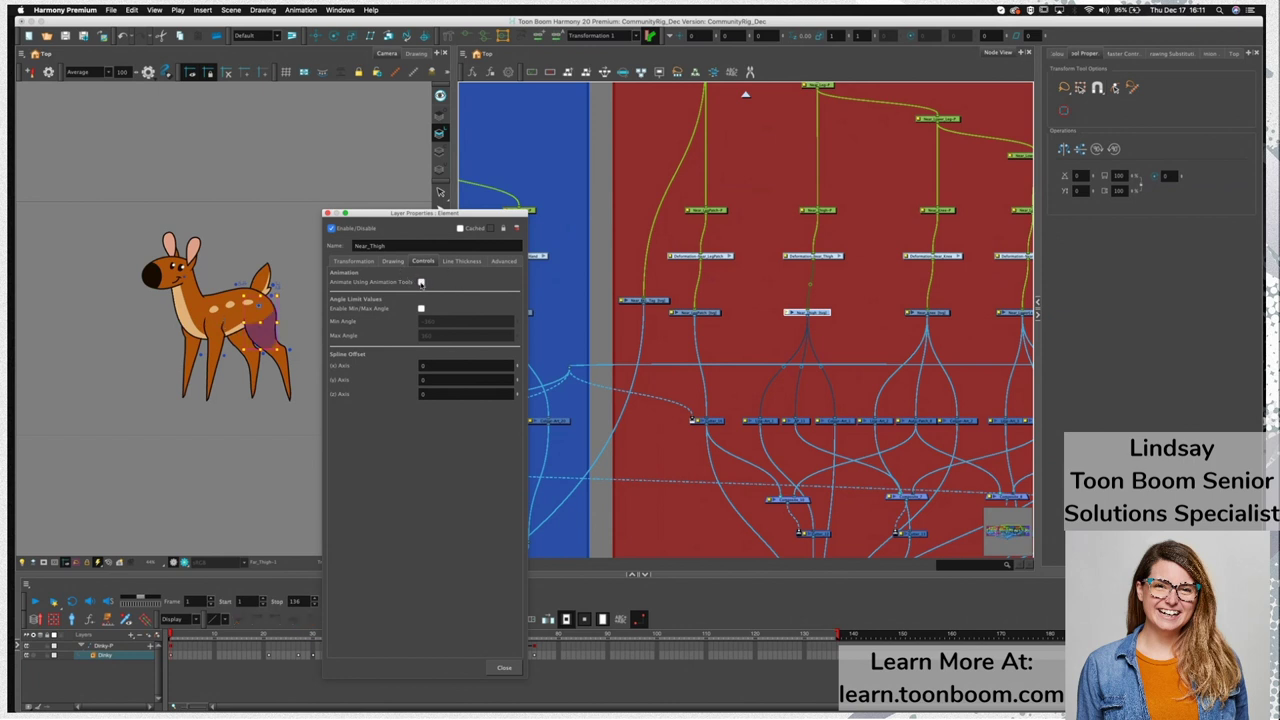
click(421, 282)
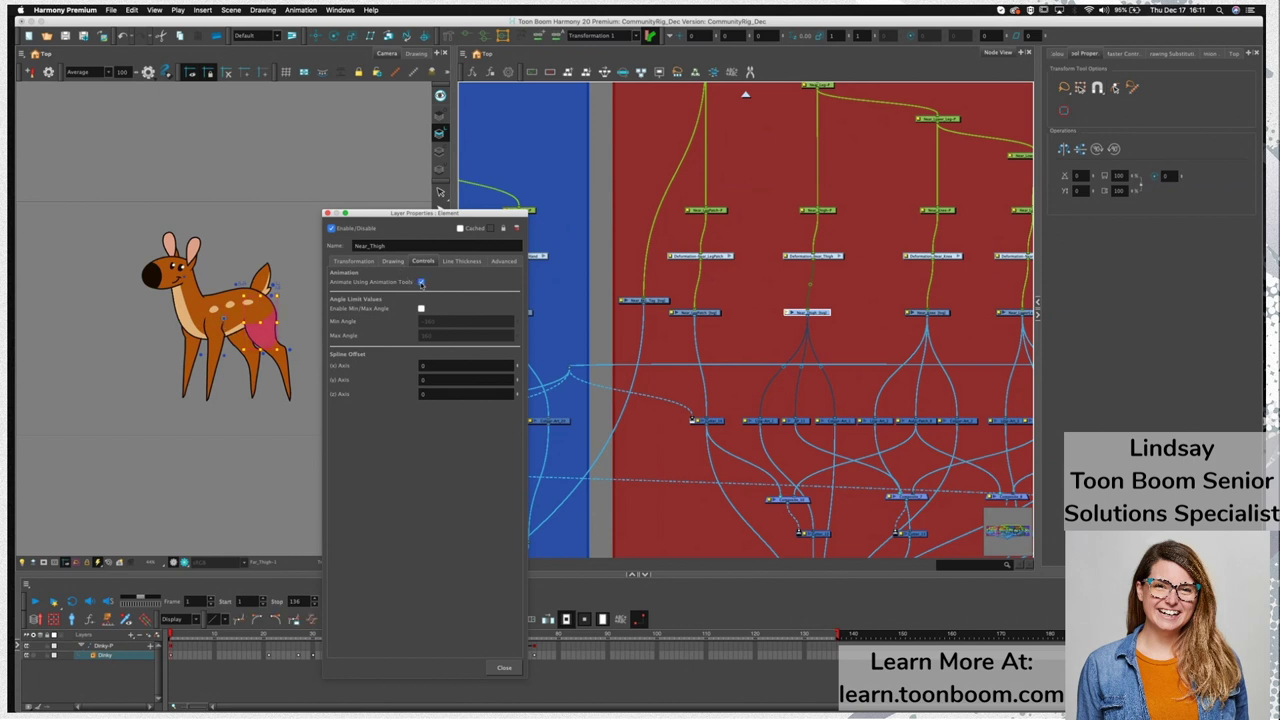
Review the embedded pivot options for Near_Thigh, keep Don't Use Embedded Pivot, and return to its animation control settings
click(355, 264)
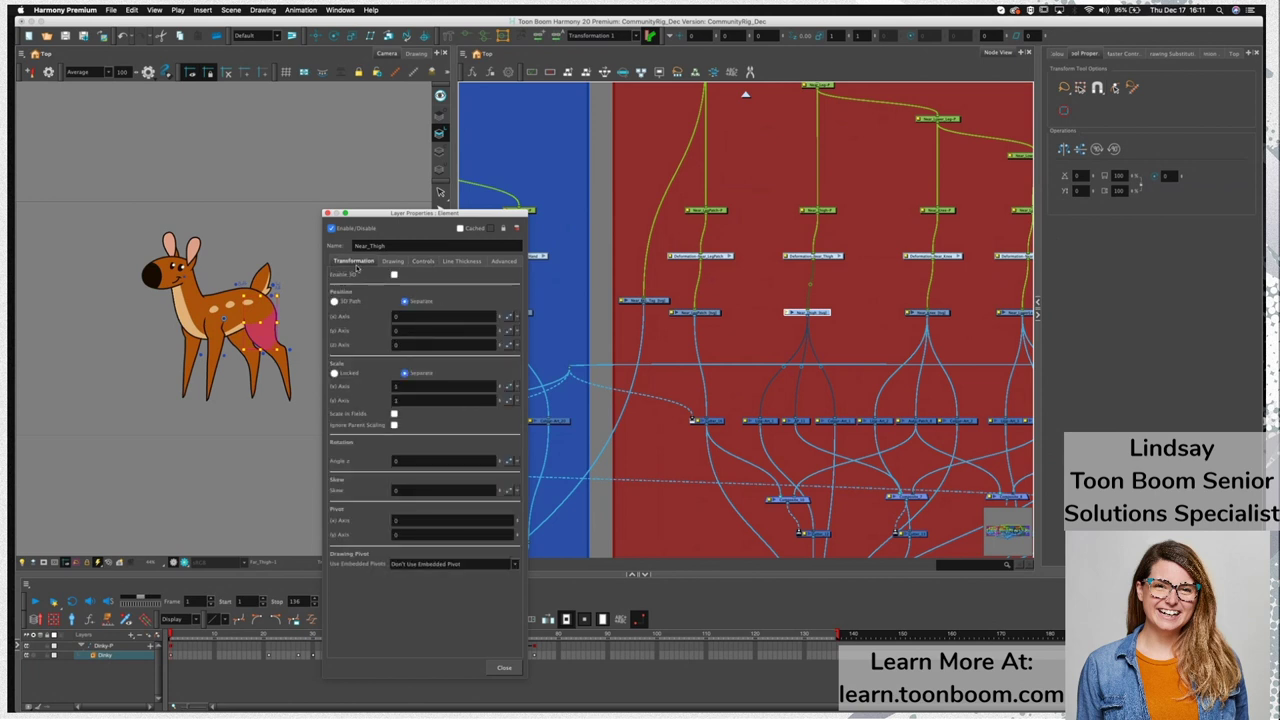
click(432, 564)
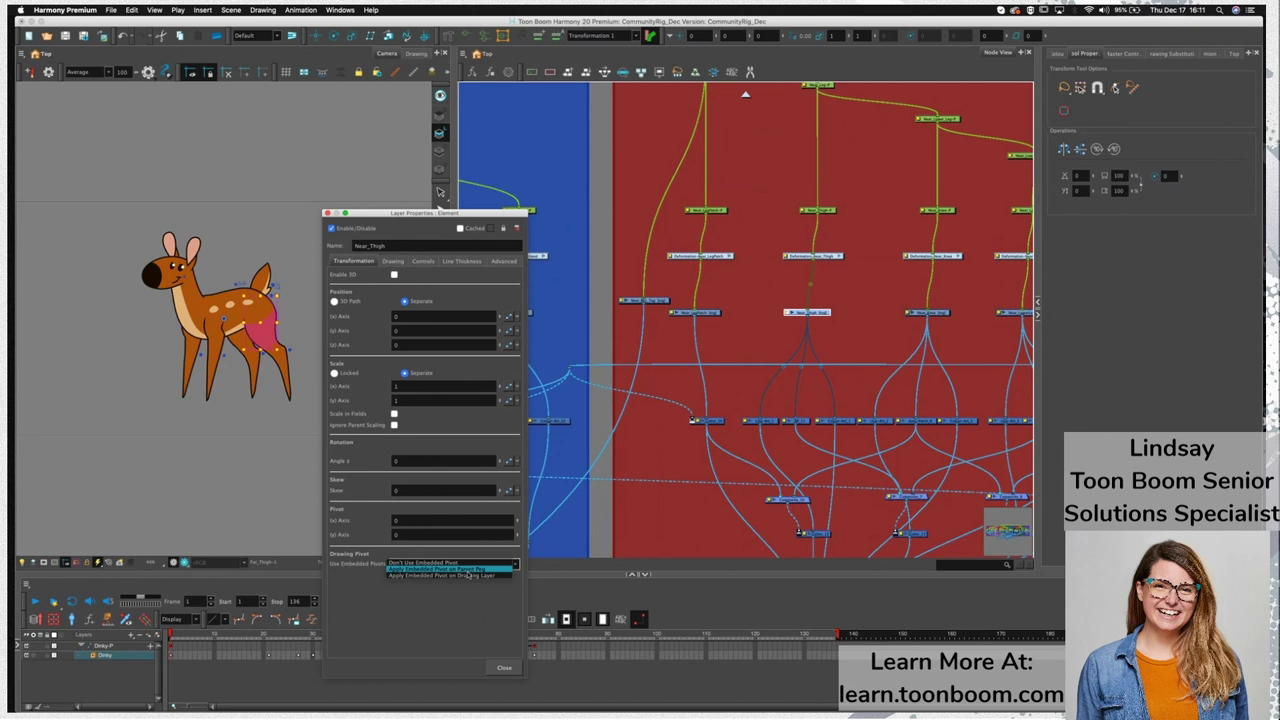
click(414, 565)
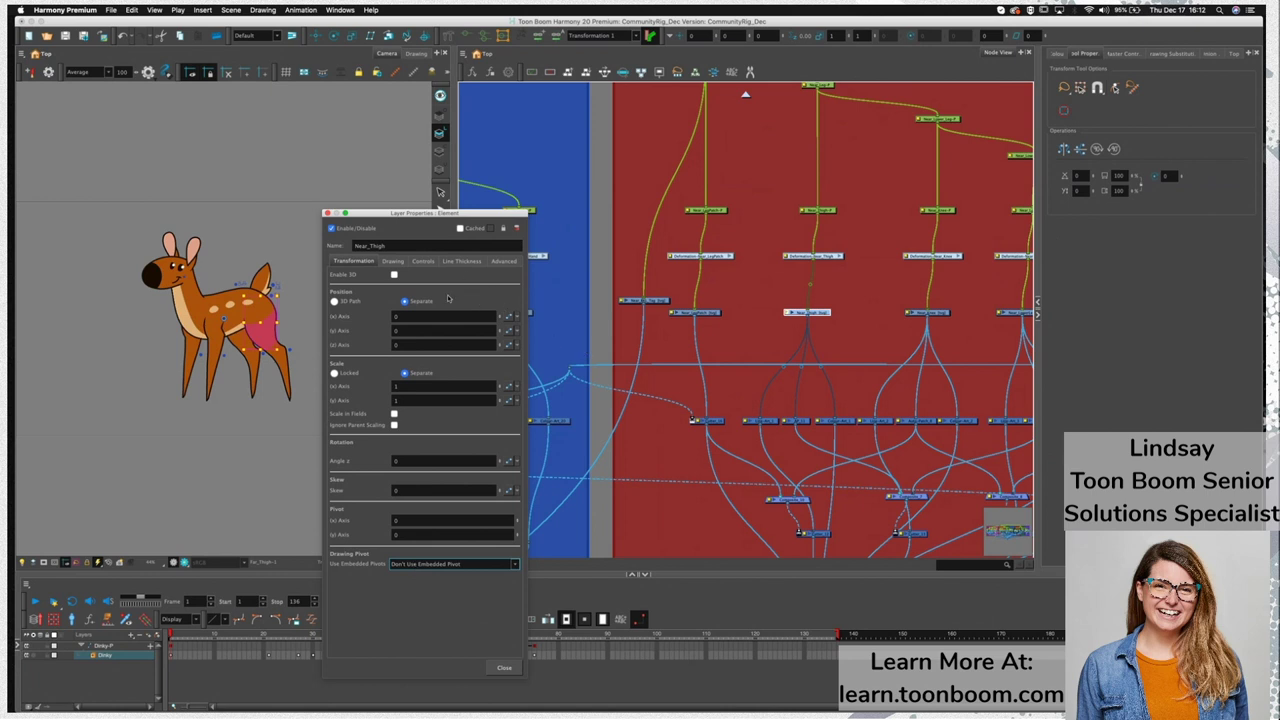
click(430, 566)
click(430, 566)
click(424, 261)
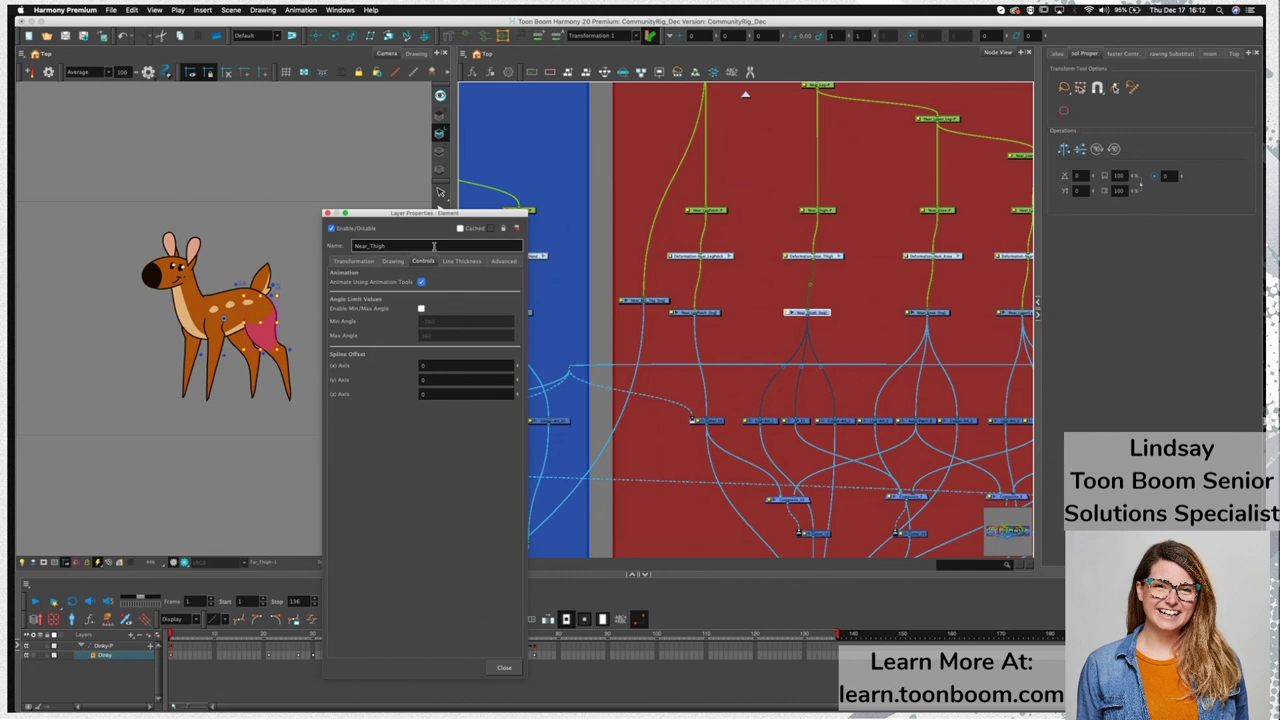
Move the layer properties window off the deer and locate the Near_Thigh drawing layer in the timeline
click(823, 316)
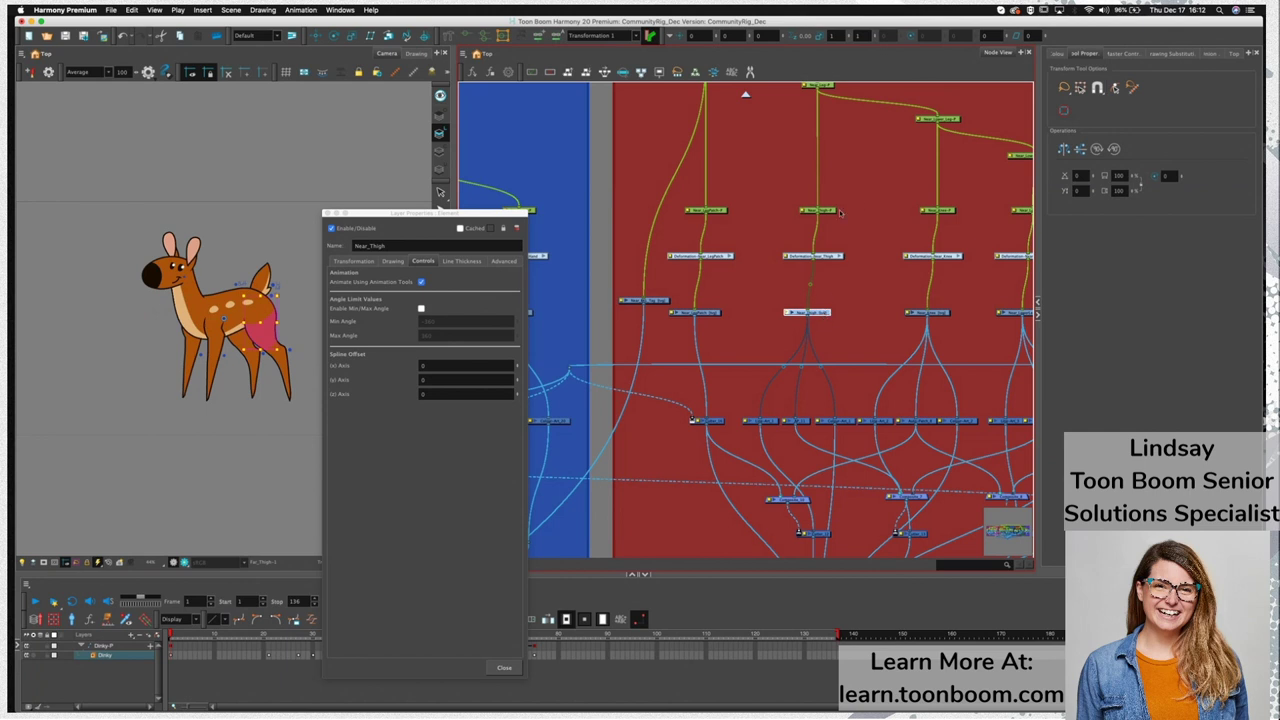
click(224, 321)
click(784, 310)
drag(445, 213, 561, 180)
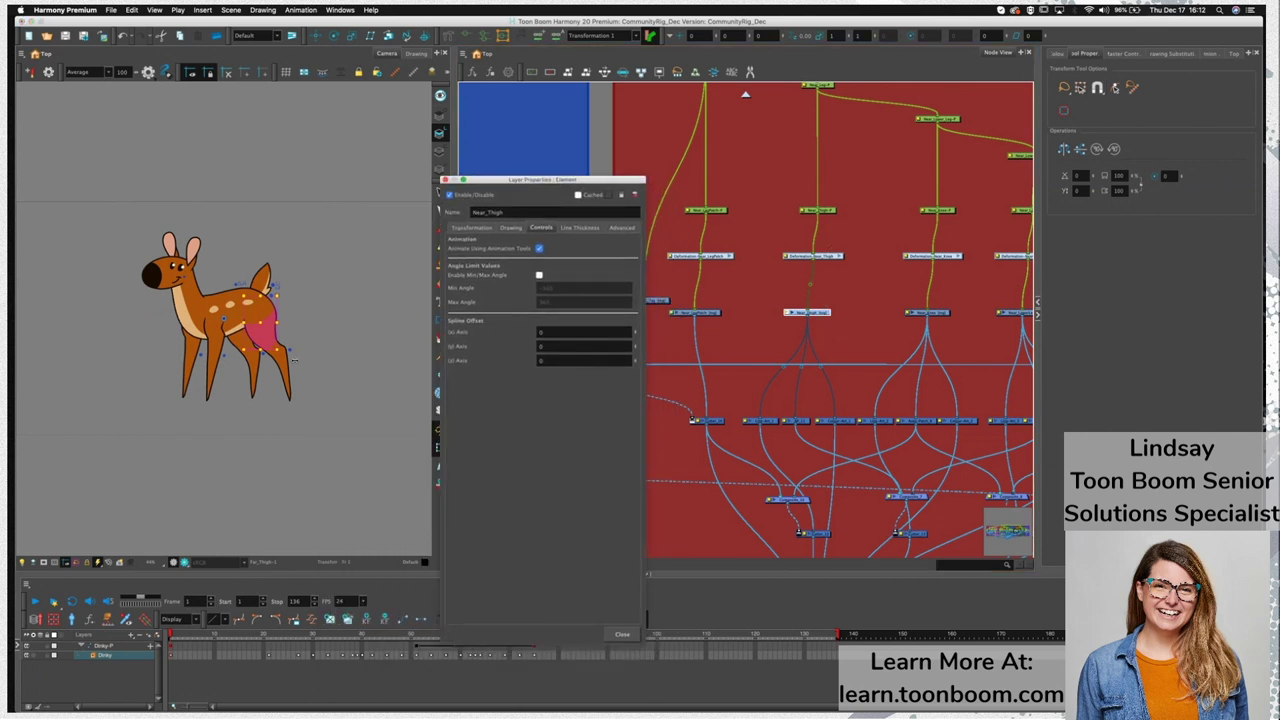
key(o)
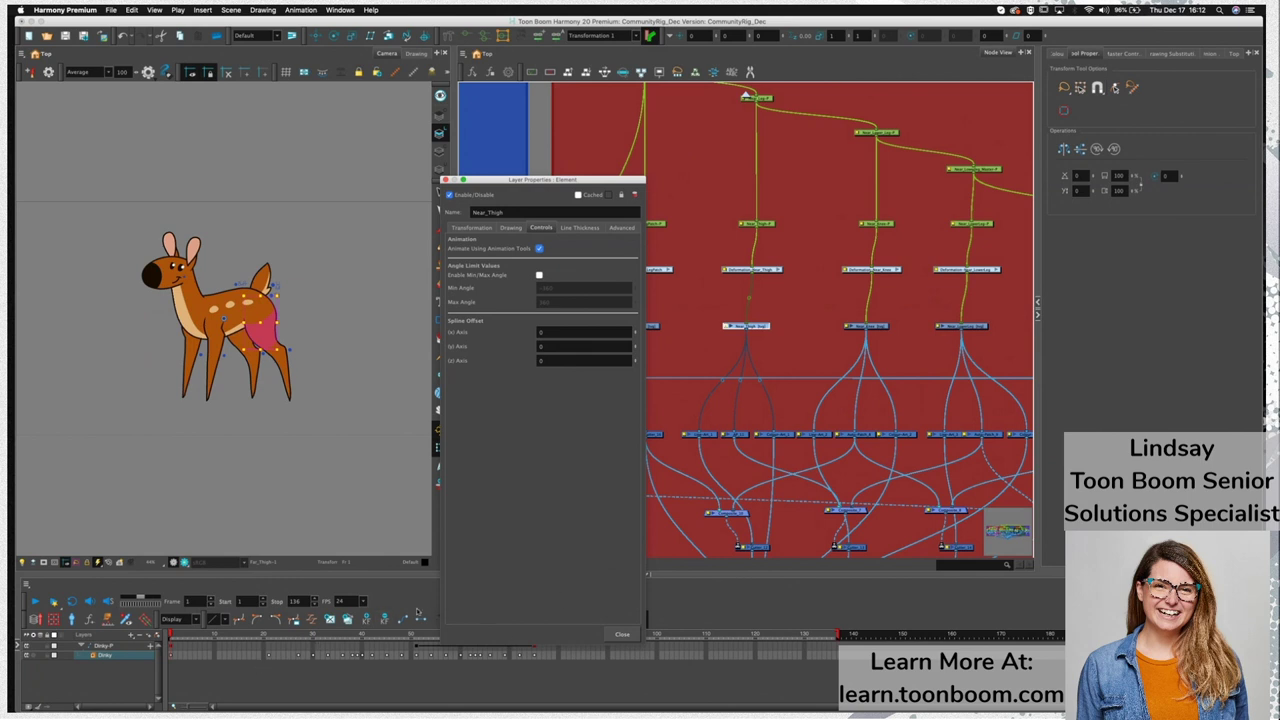
click(389, 662)
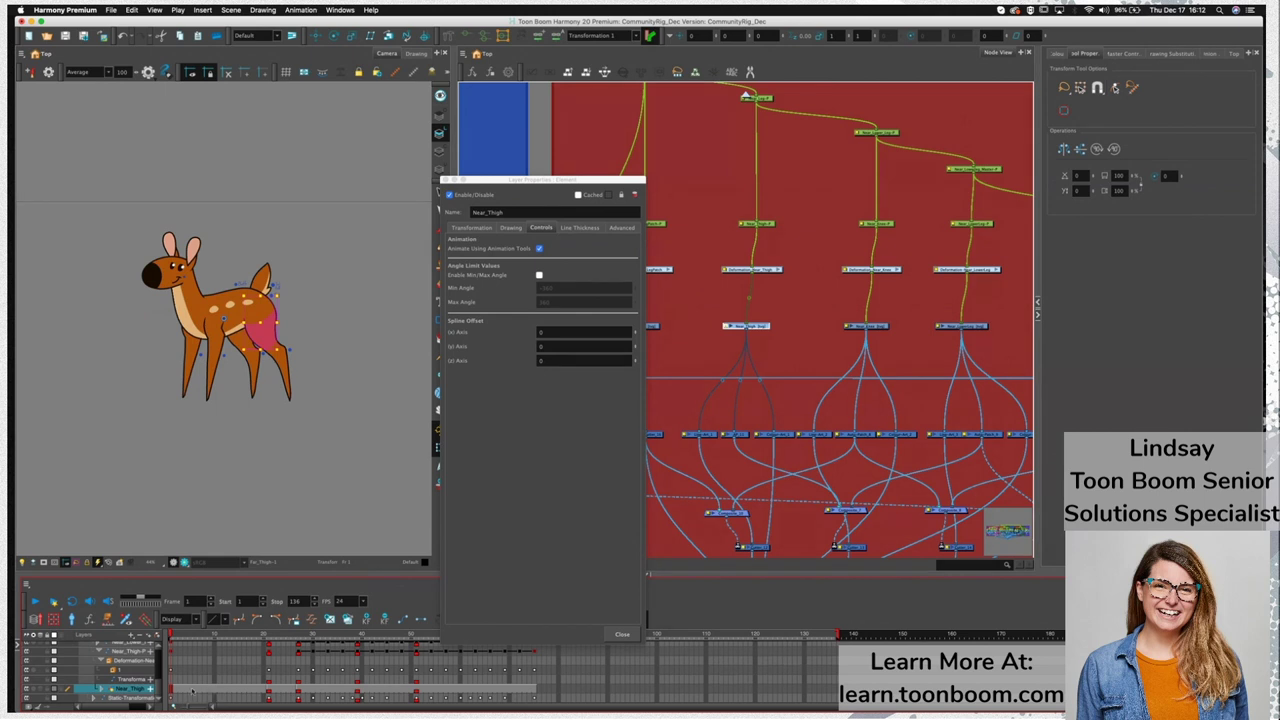
Try moving the thigh artwork, undo the move, and disable Animate Using Animation Tools for the Near_Thigh drawing
drag(258, 331, 245, 346)
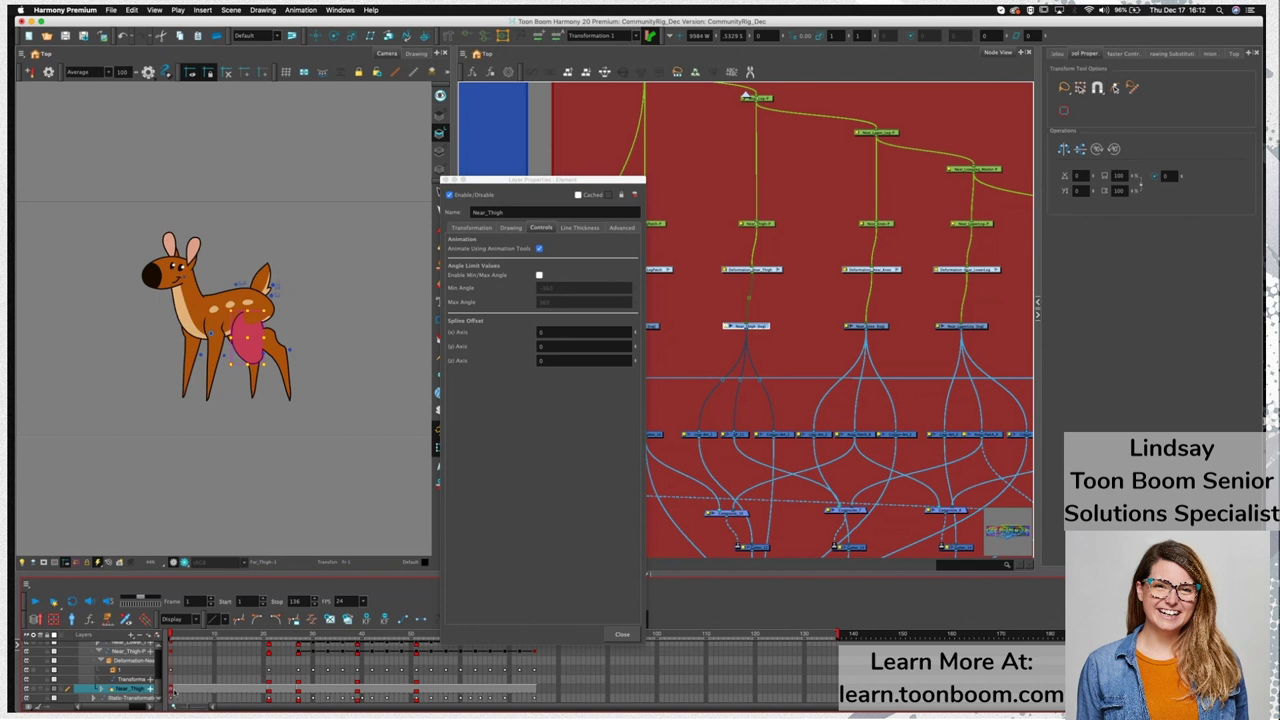
key(super+z)
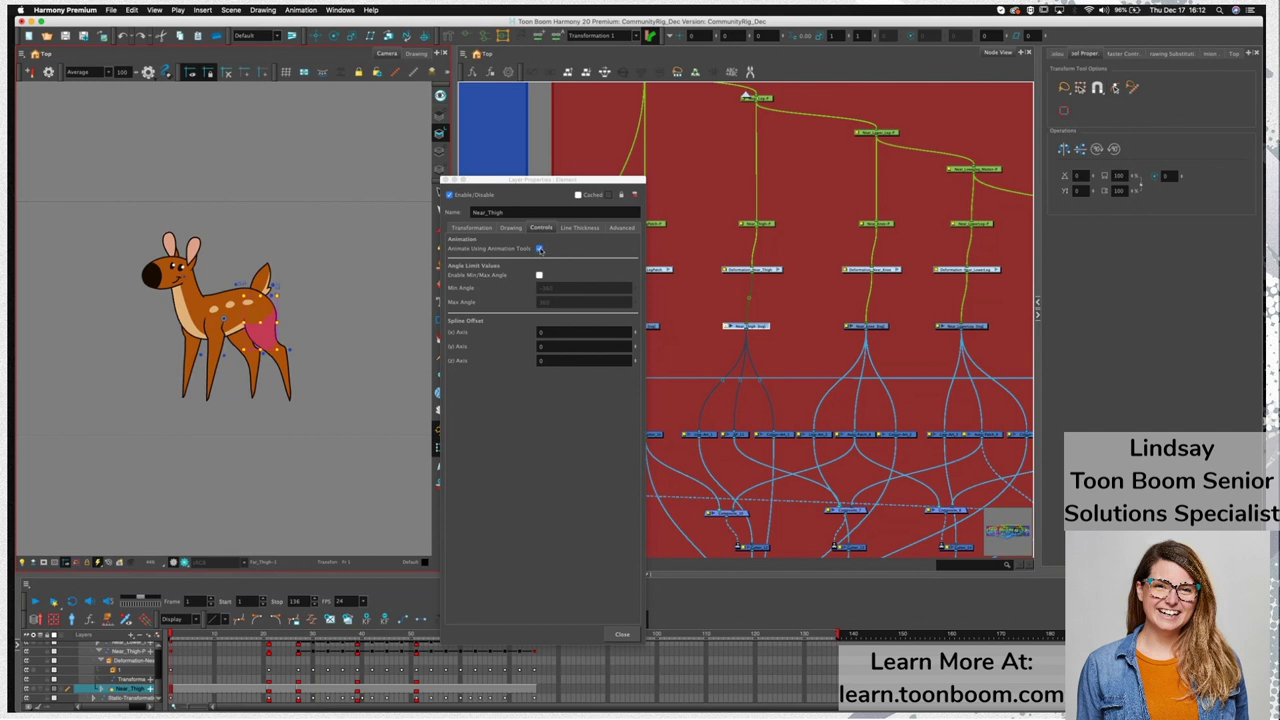
click(539, 249)
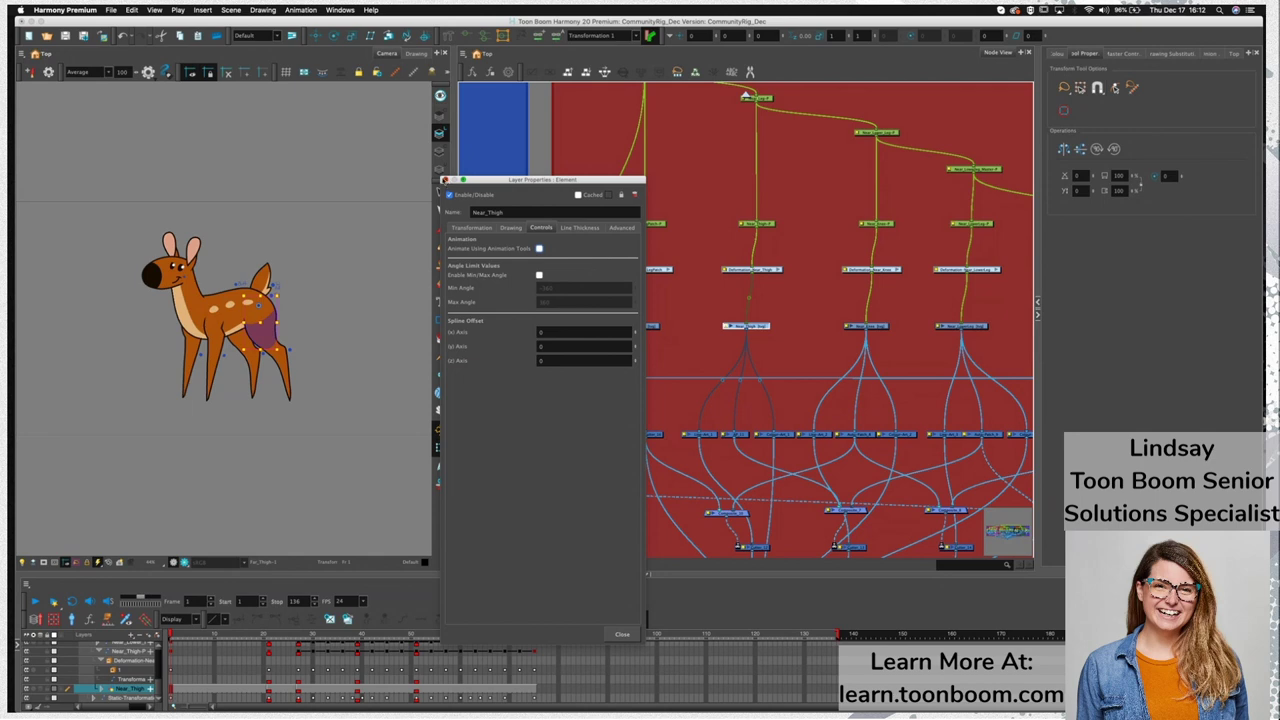
click(445, 180)
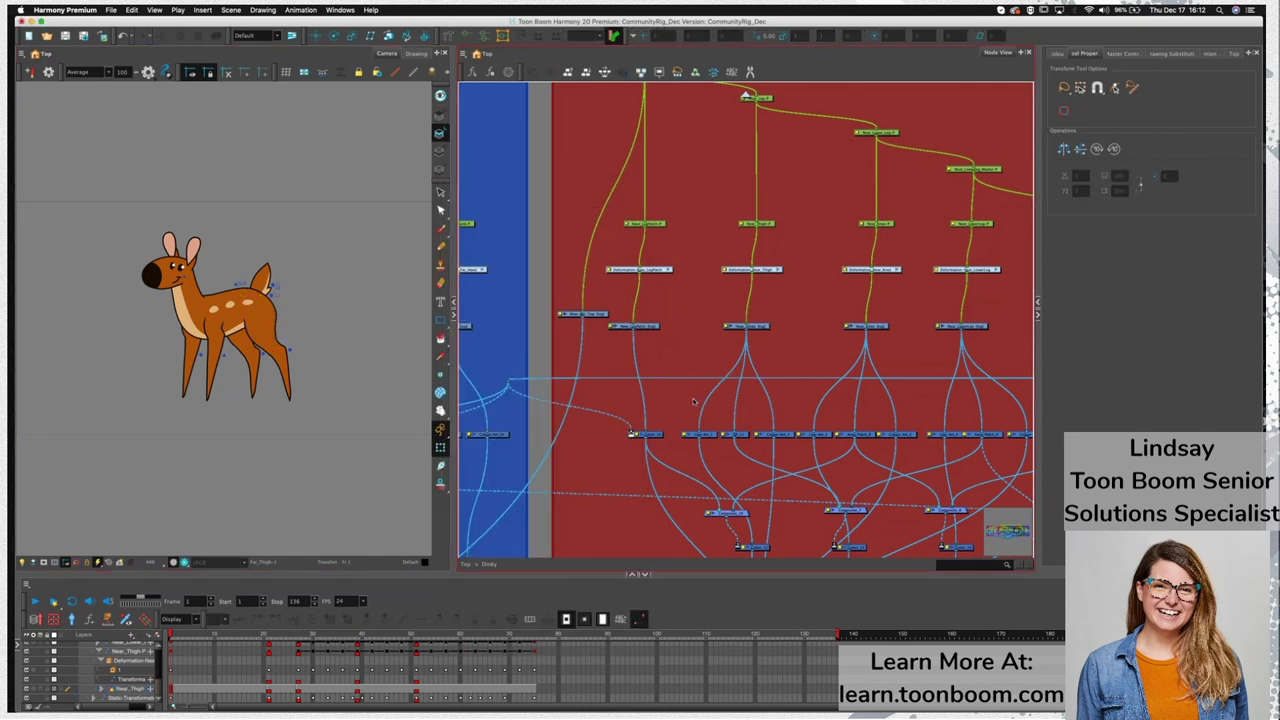
Check the Animate Using Animation Tools setting of a shoulder drawing in the Far Front Leg backdrop
scroll(700, 400, down, 2)
scroll(669, 420, left, 10)
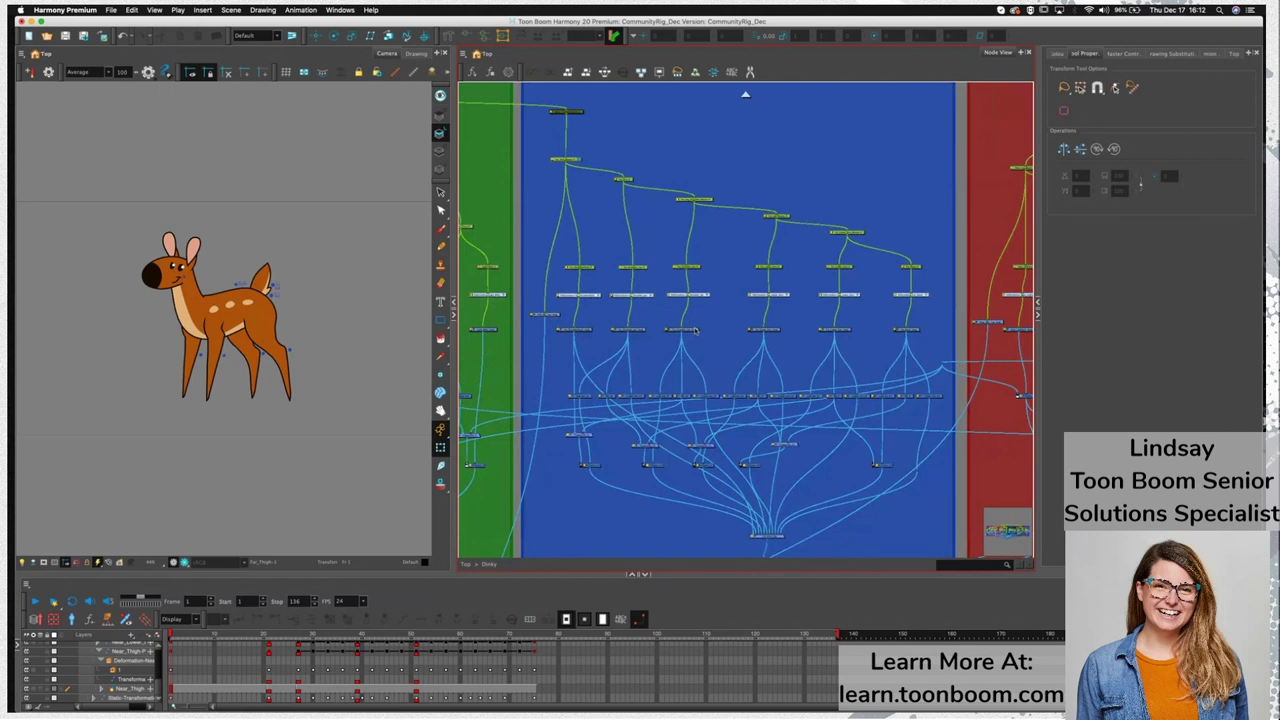
click(695, 330)
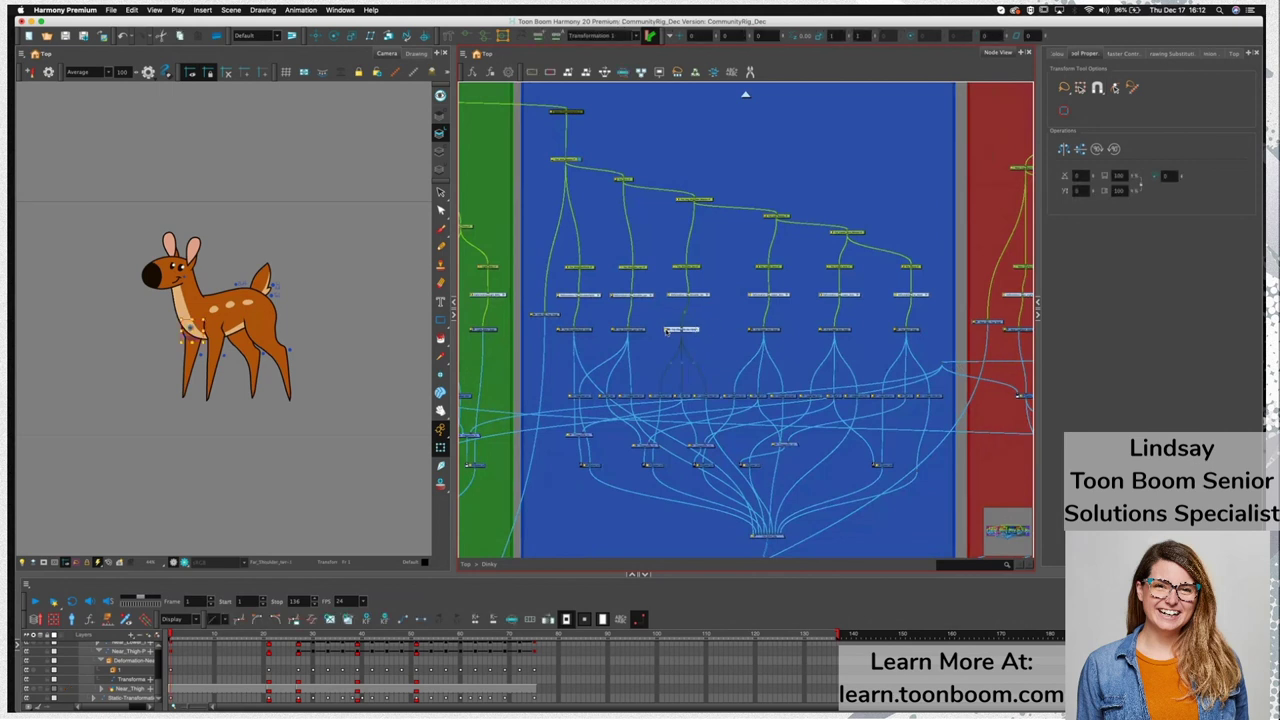
double_click(667, 331)
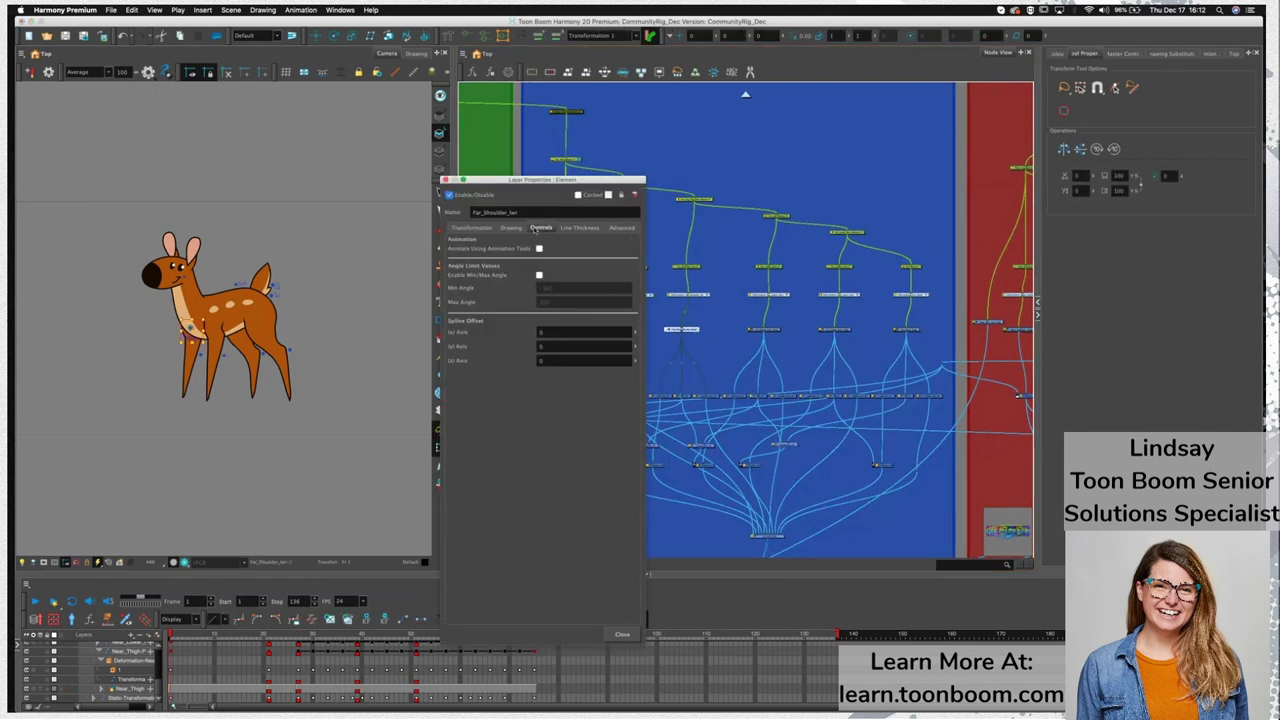
click(445, 180)
Locate the deer's head drawing in the node network and check the Cranium layer's animation control and drawing settings
drag(646, 387, 850, 382)
scroll(625, 398, down, 5)
click(172, 286)
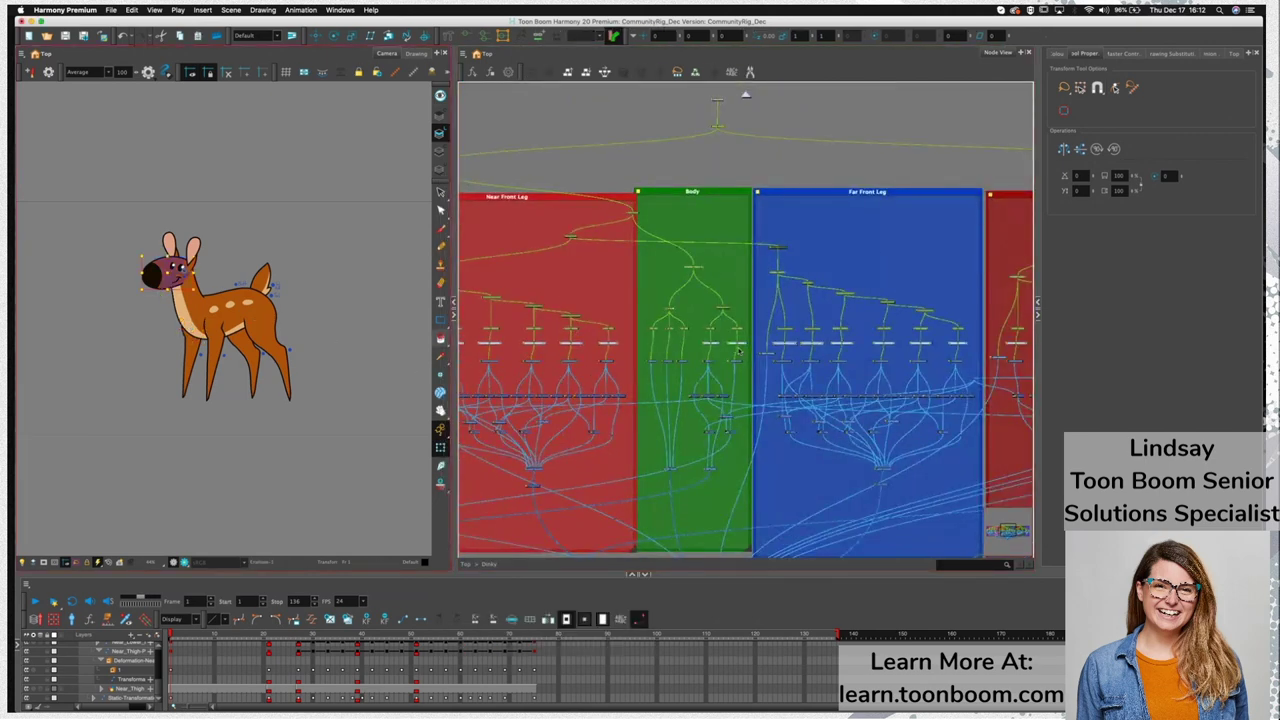
key(o)
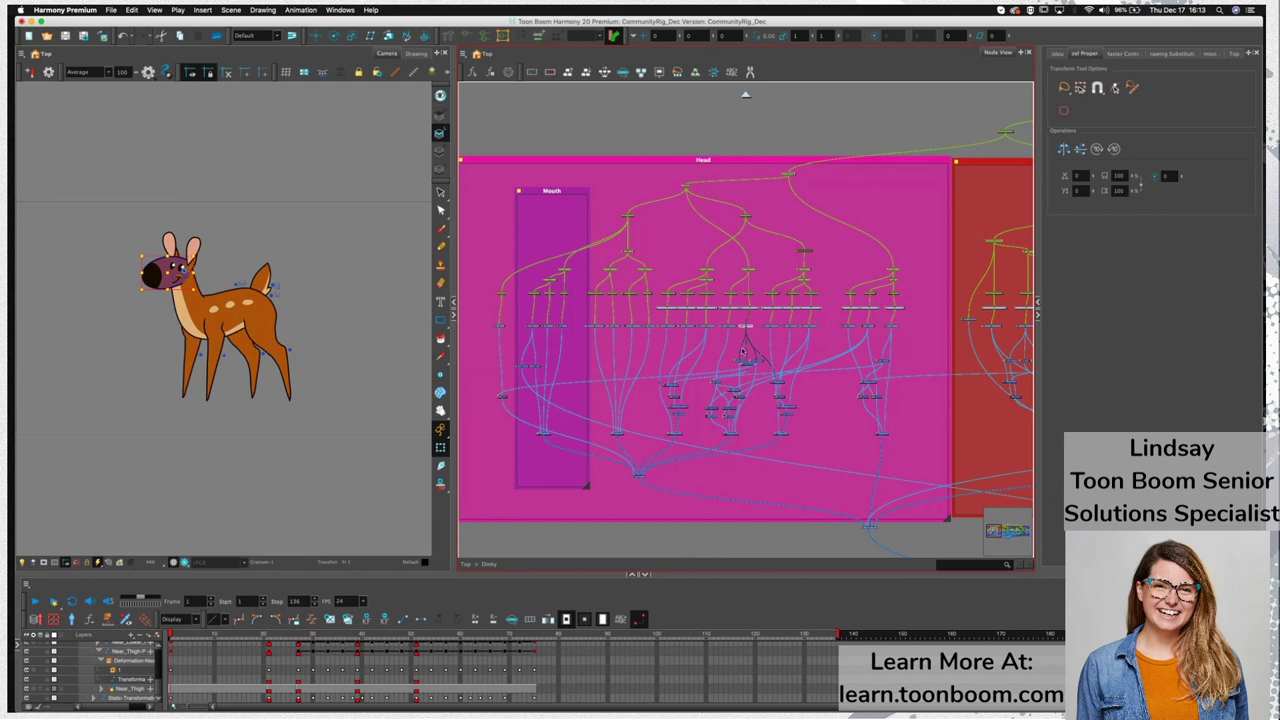
scroll(743, 351, up, 5)
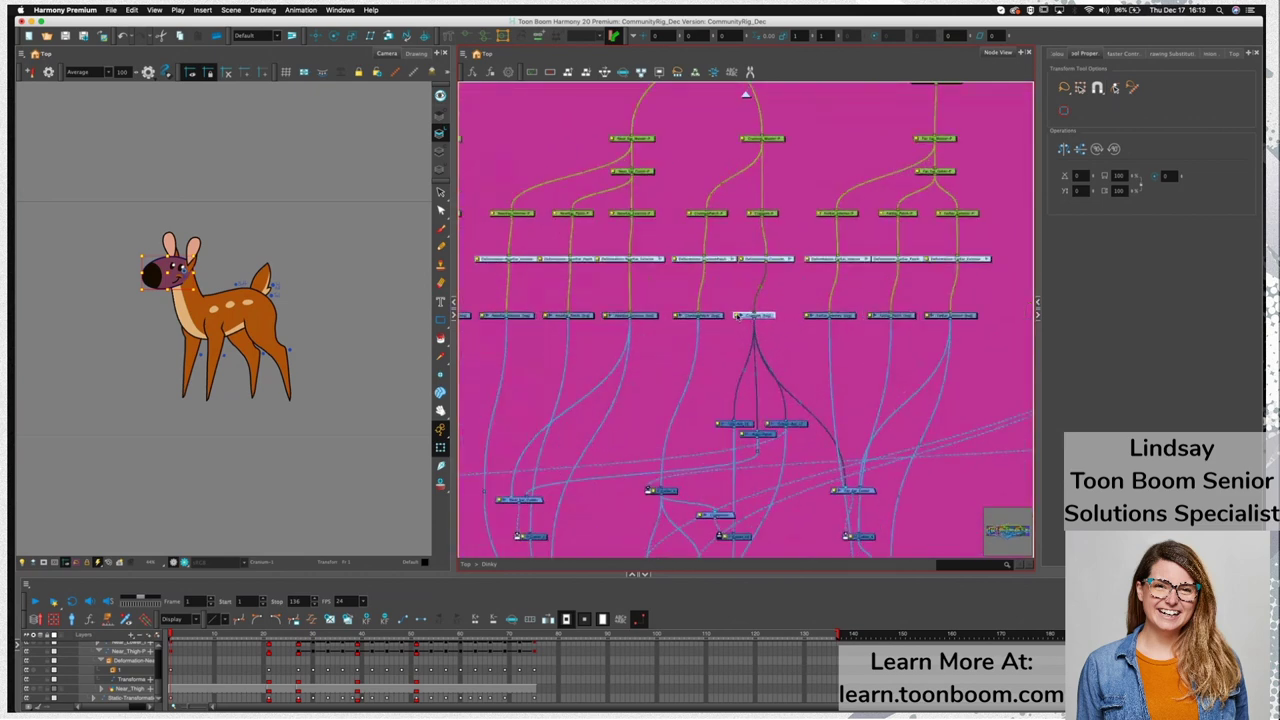
double_click(741, 316)
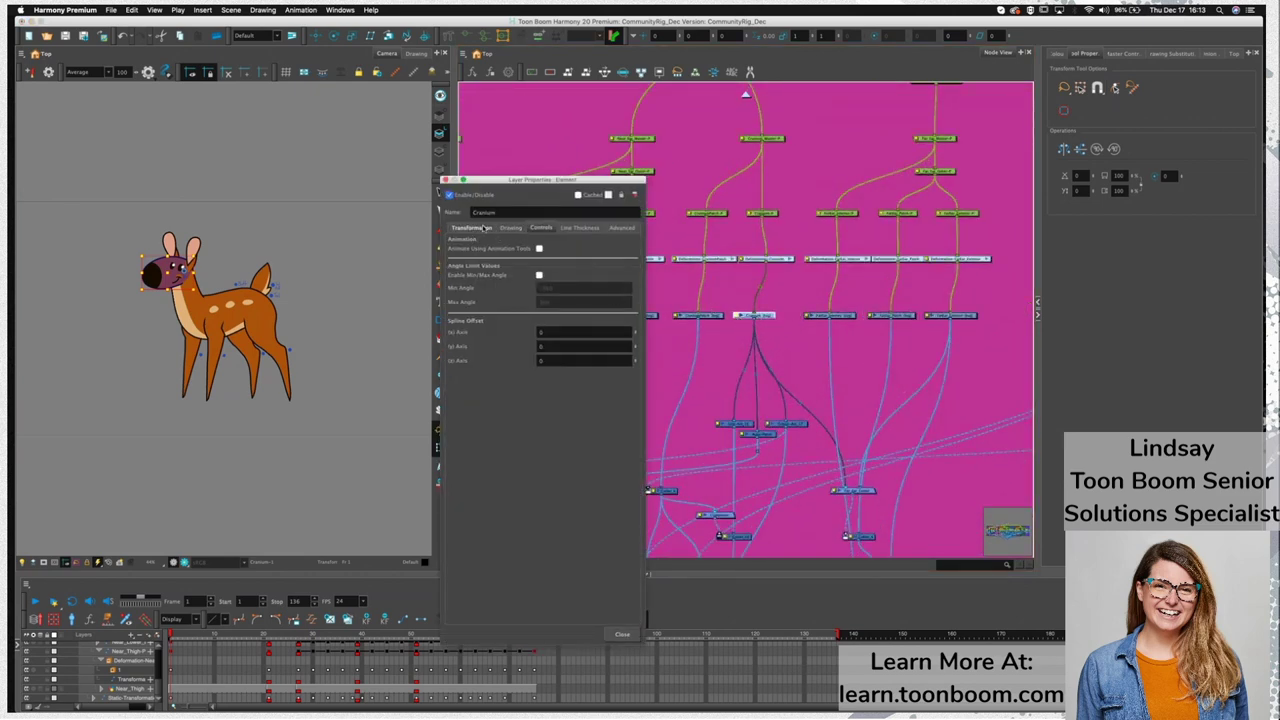
click(510, 227)
click(445, 181)
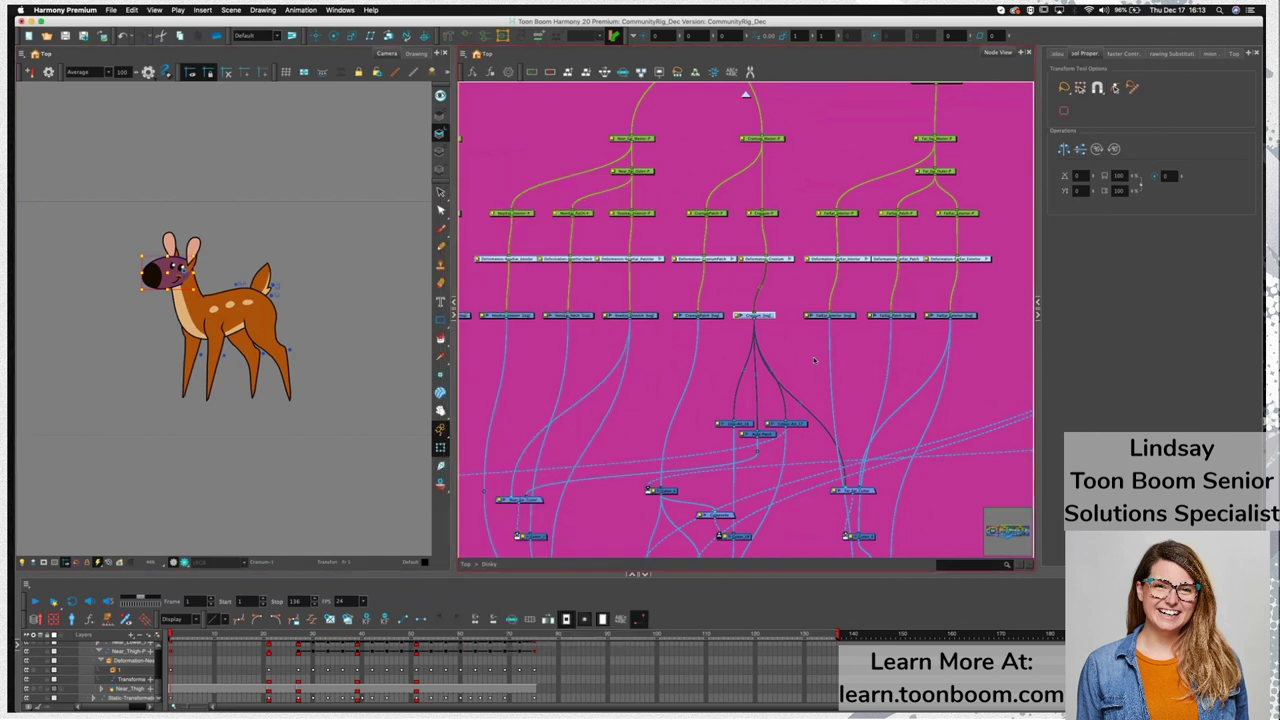
Check the Animate Using Animation Tools setting of the NearEye_Highlight drawing in the Head backdrop
scroll(806, 368, down, 2)
scroll(807, 370, down, 3)
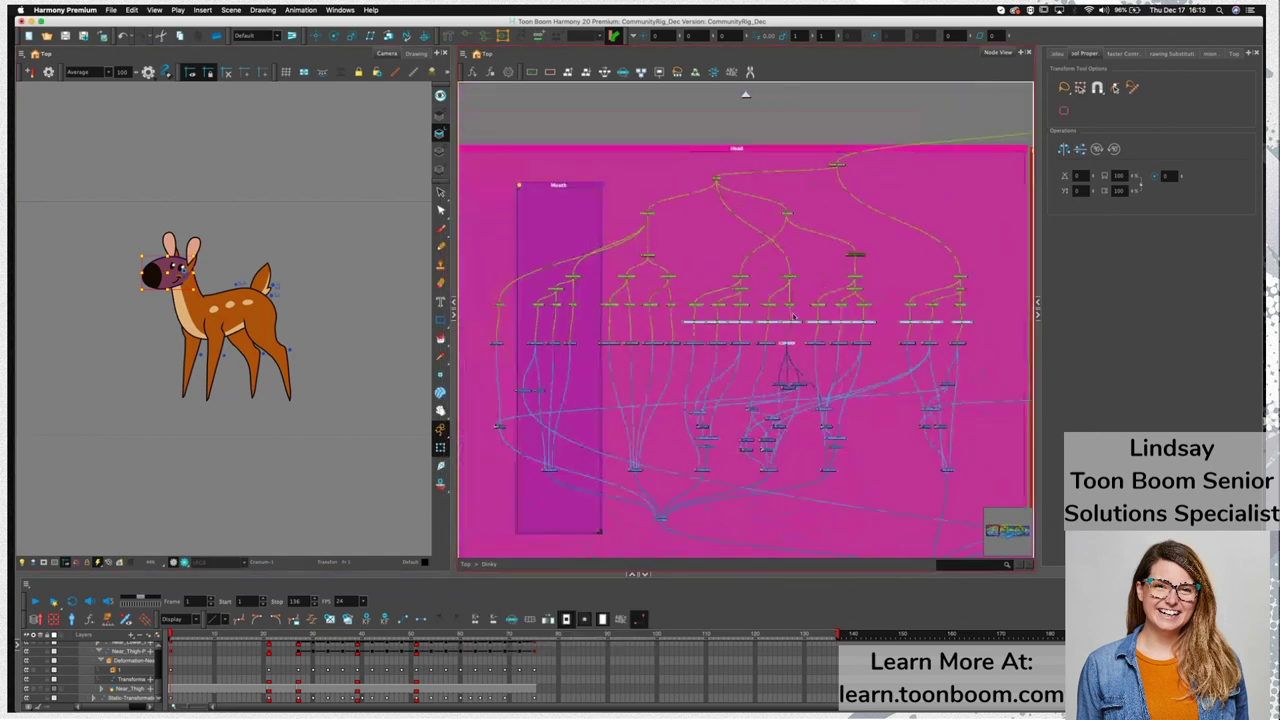
drag(620, 360, 643, 355)
scroll(651, 358, up, 3)
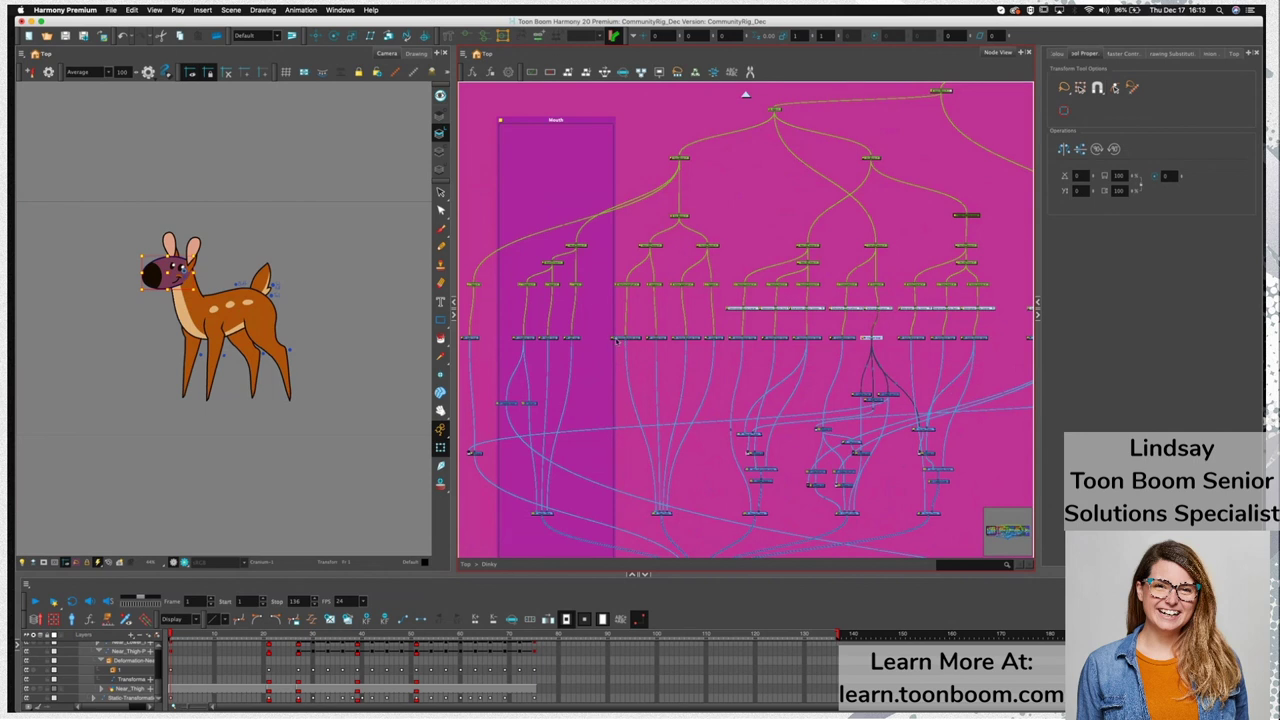
double_click(619, 341)
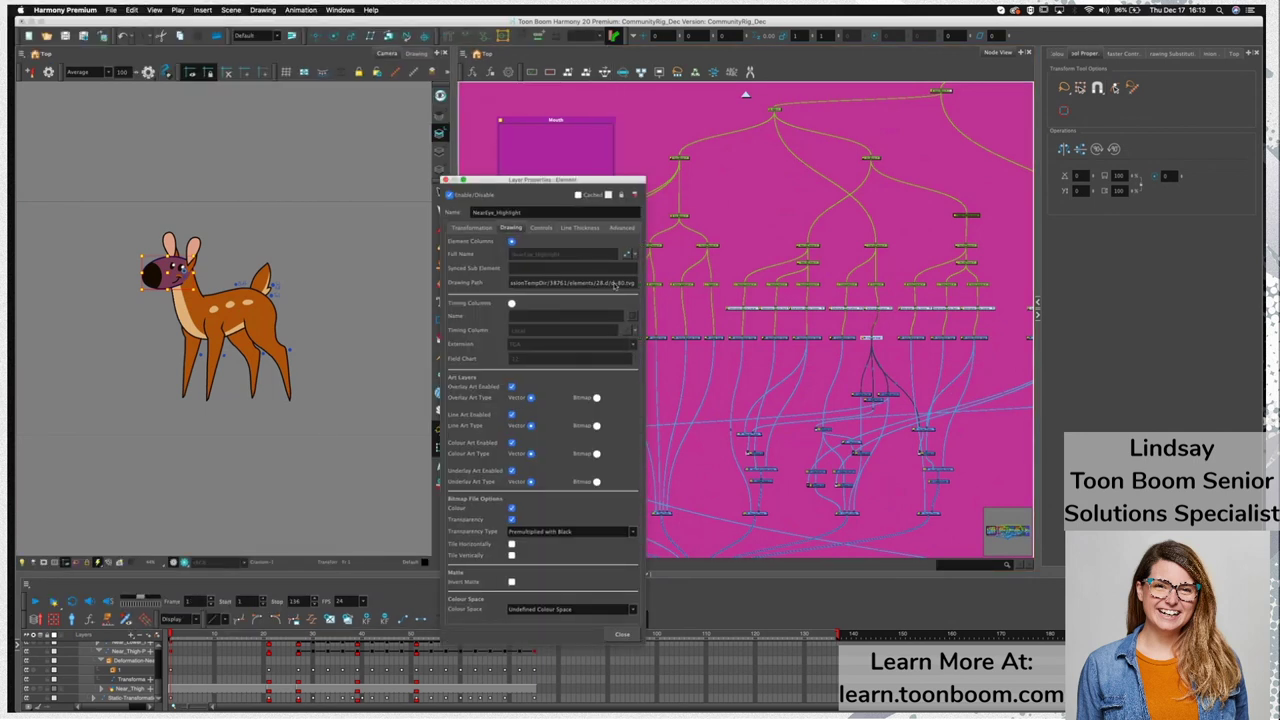
click(540, 227)
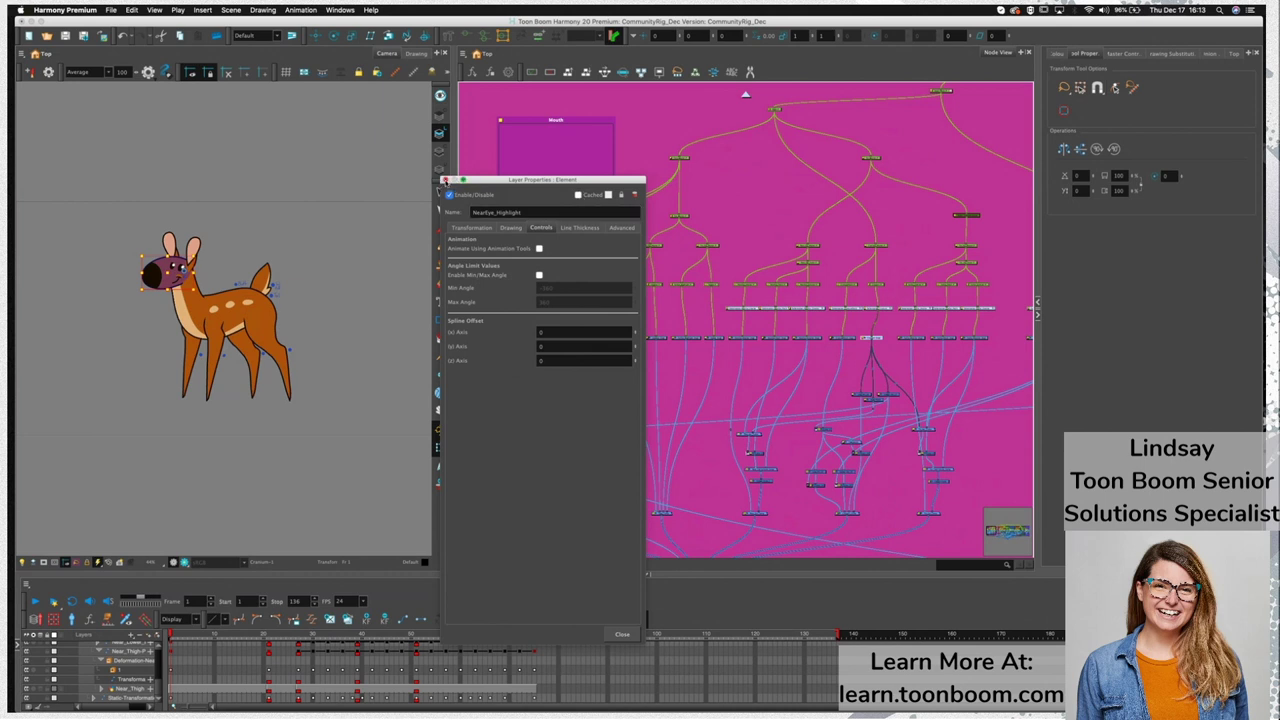
click(446, 180)
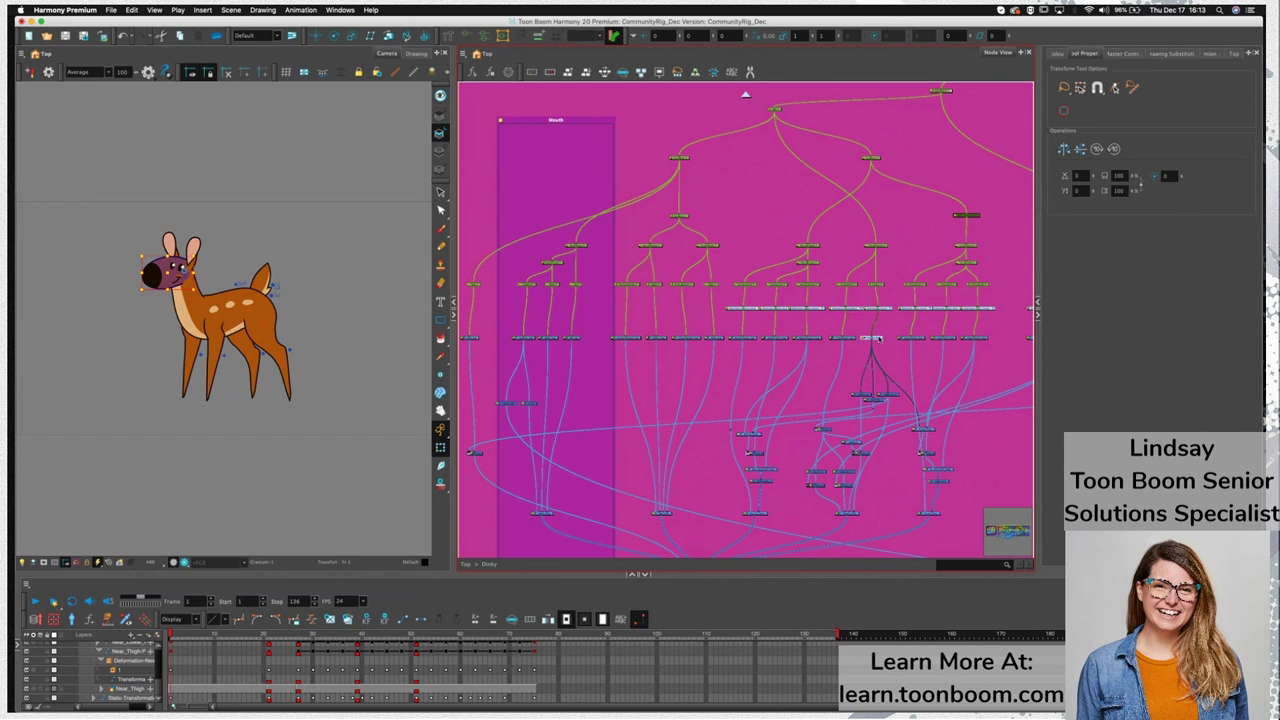
Clear the cranium node selection and examine the deer's rendered body and legs in Render View before returning to OpenGL View
click(875, 338)
click(750, 459)
scroll(751, 456, down, 3)
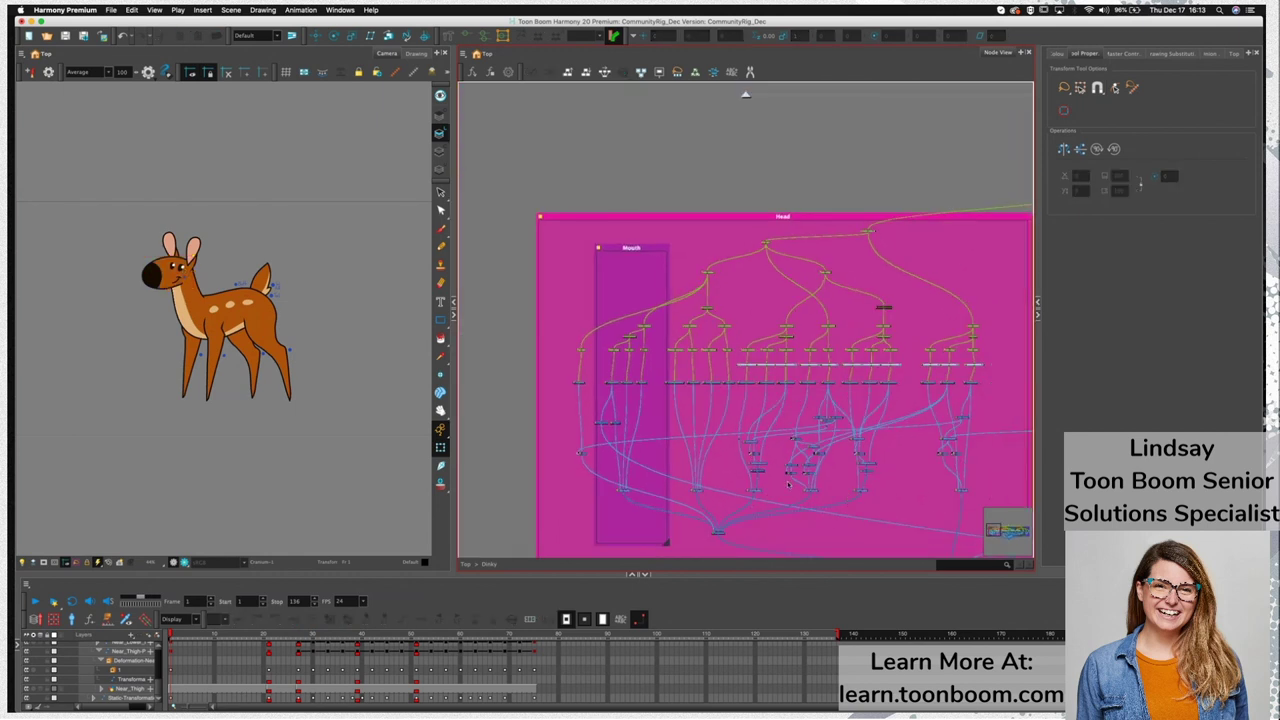
click(184, 562)
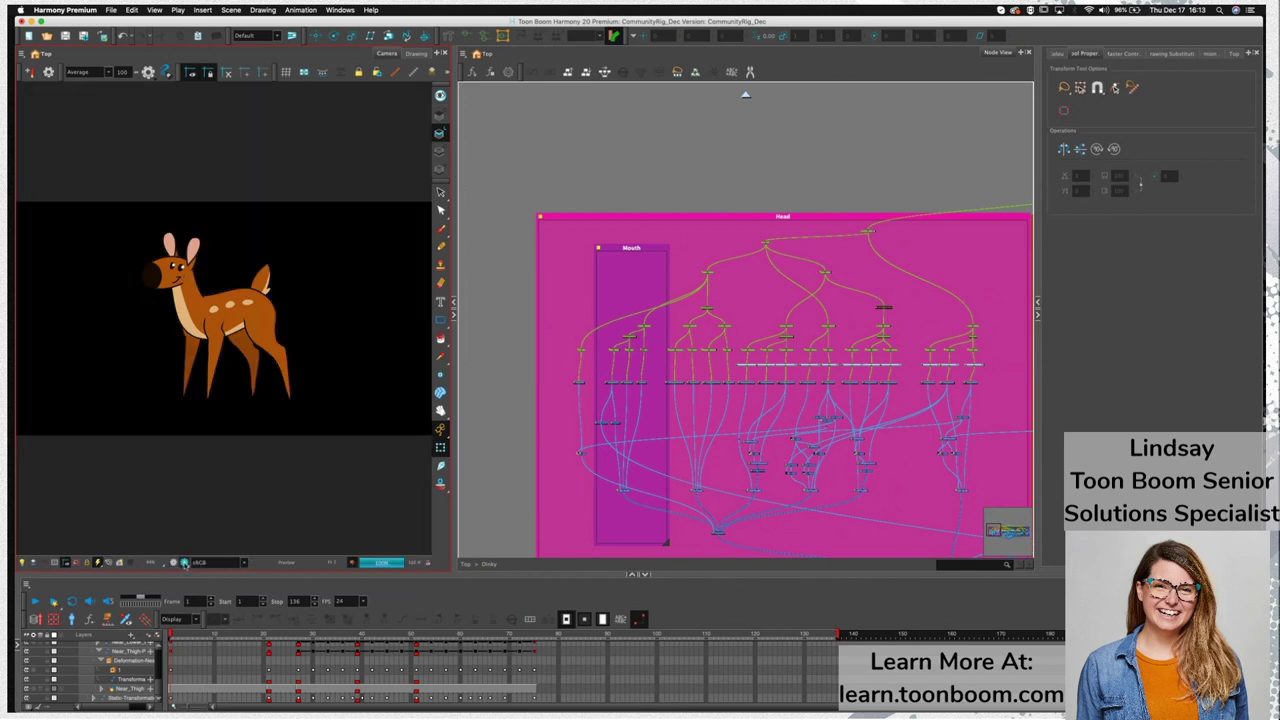
scroll(250, 335, up, 5)
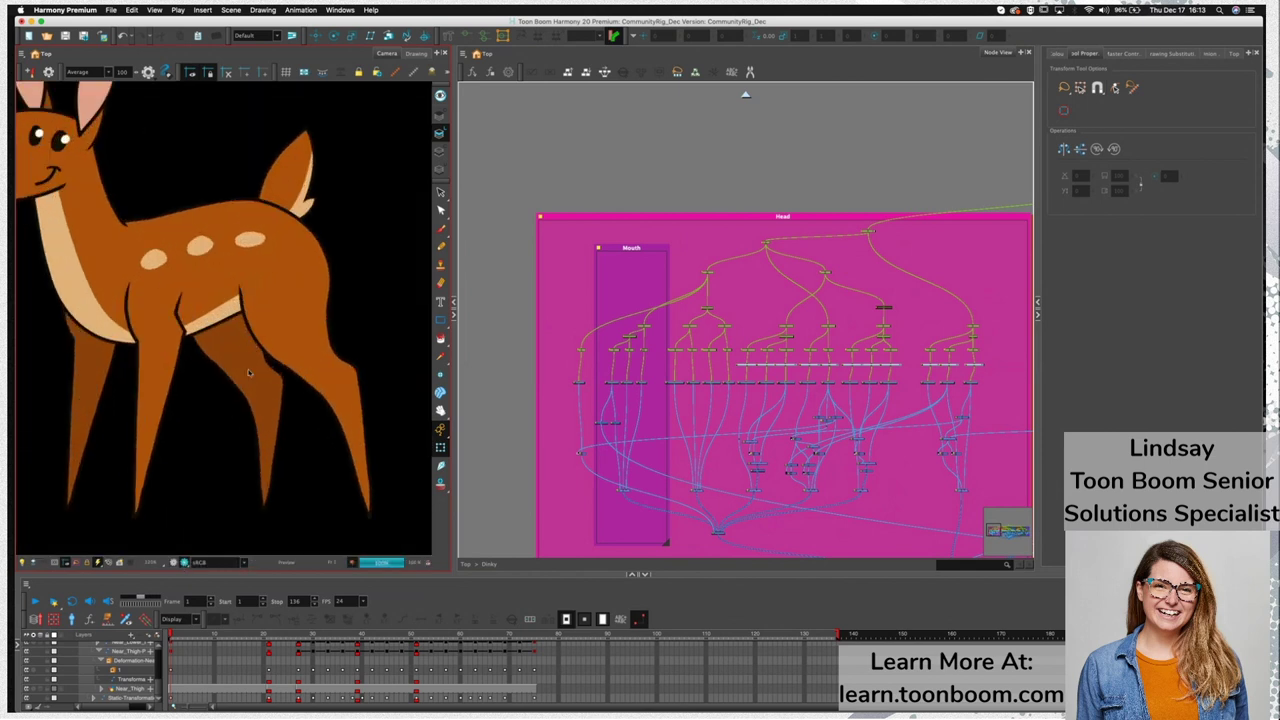
drag(271, 438, 304, 475)
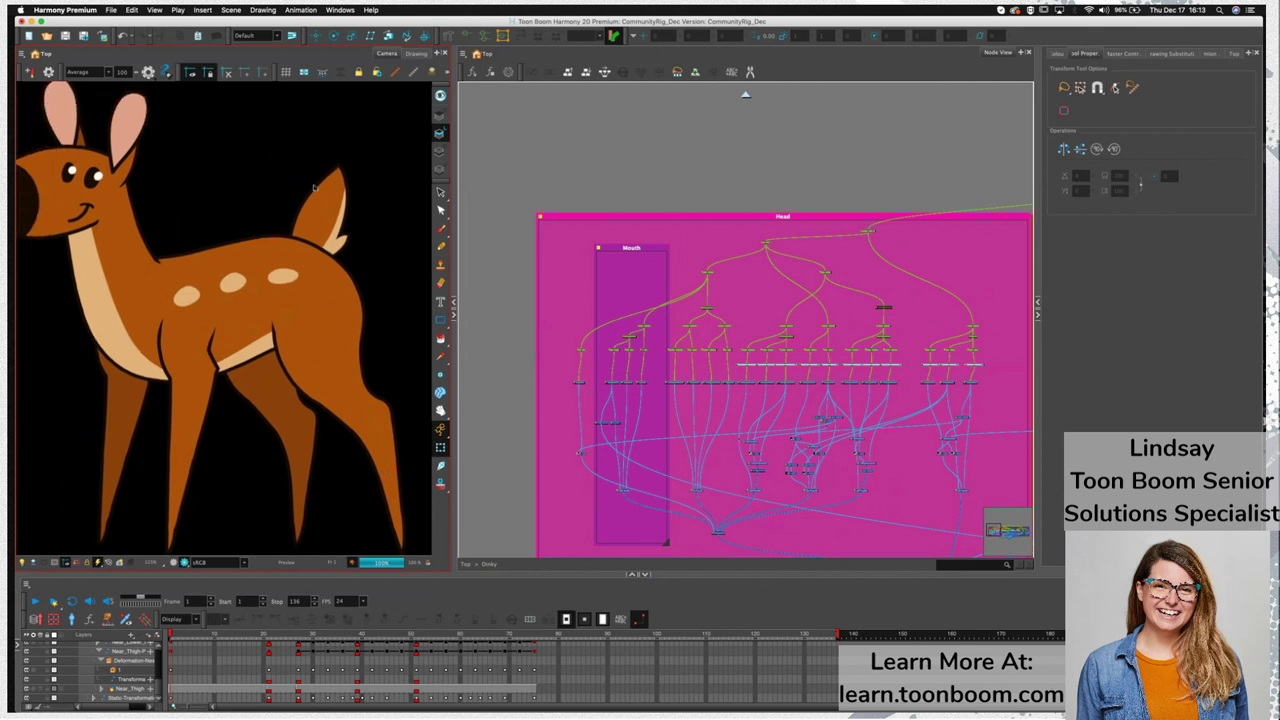
drag(112, 137, 136, 155)
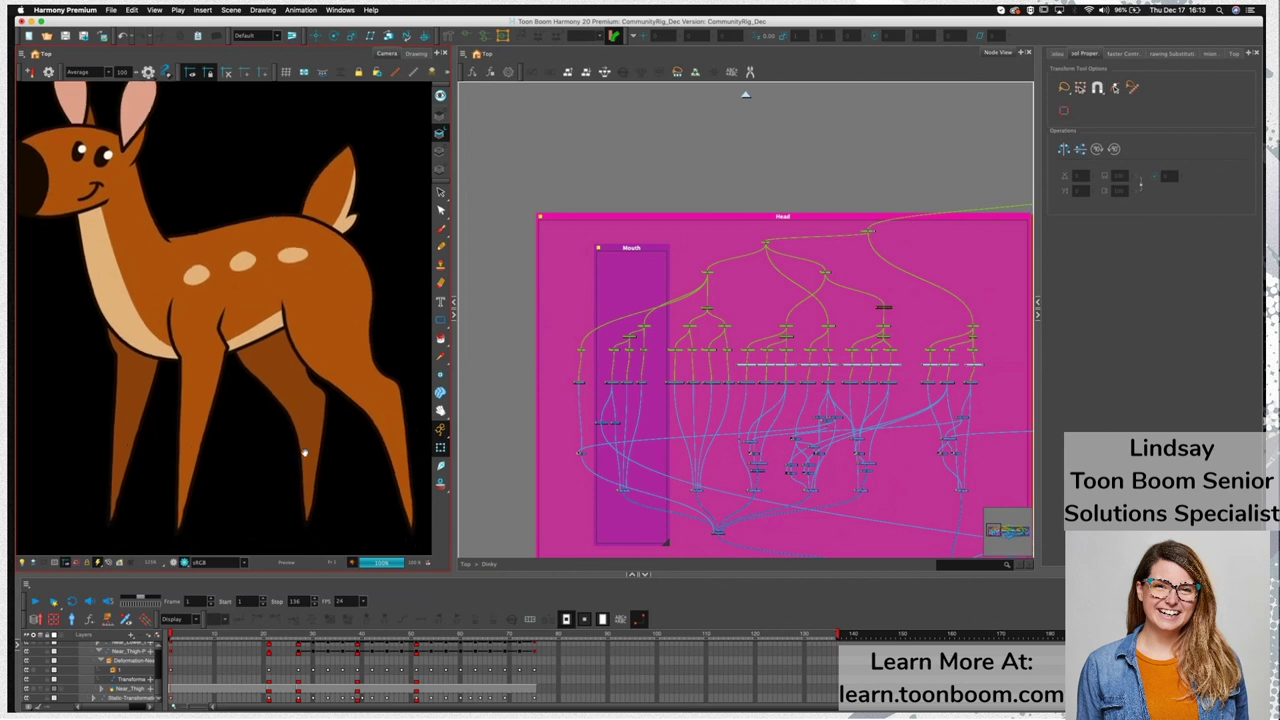
click(176, 562)
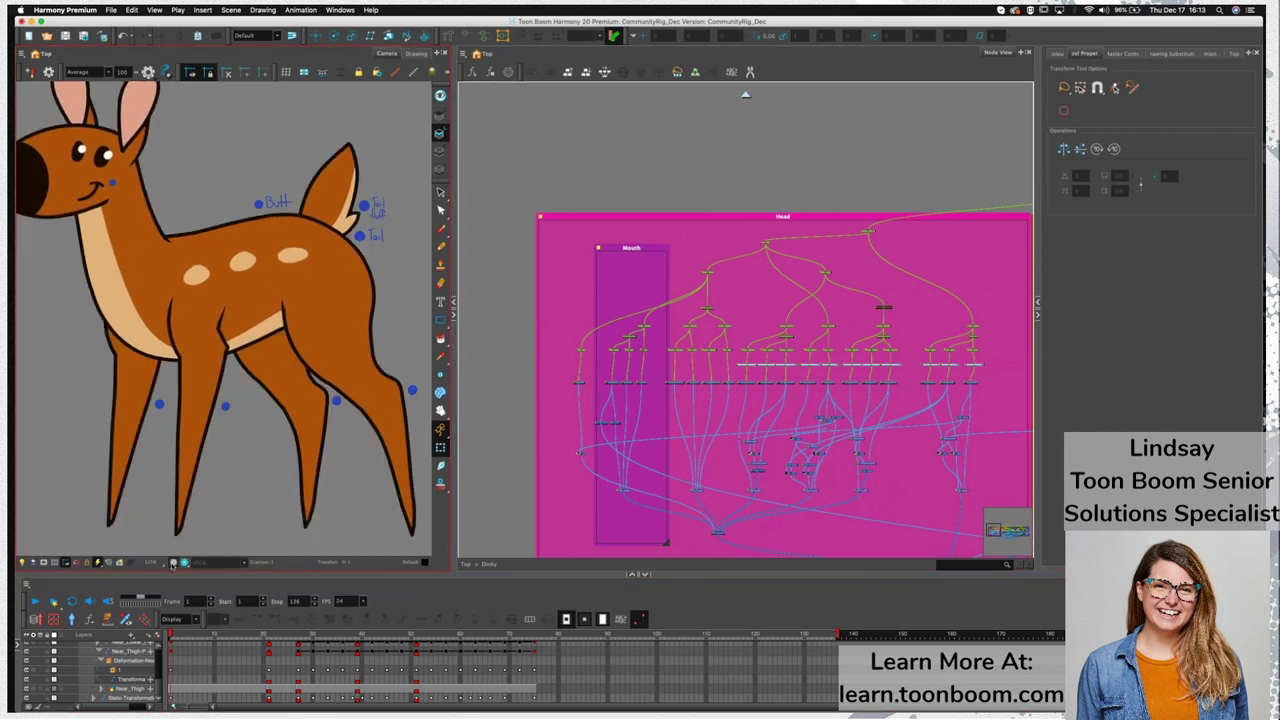
Examine the peg hierarchy and naming of the eye, ear and cranium pegs in the Head backdrop
click(492, 494)
drag(608, 464, 605, 470)
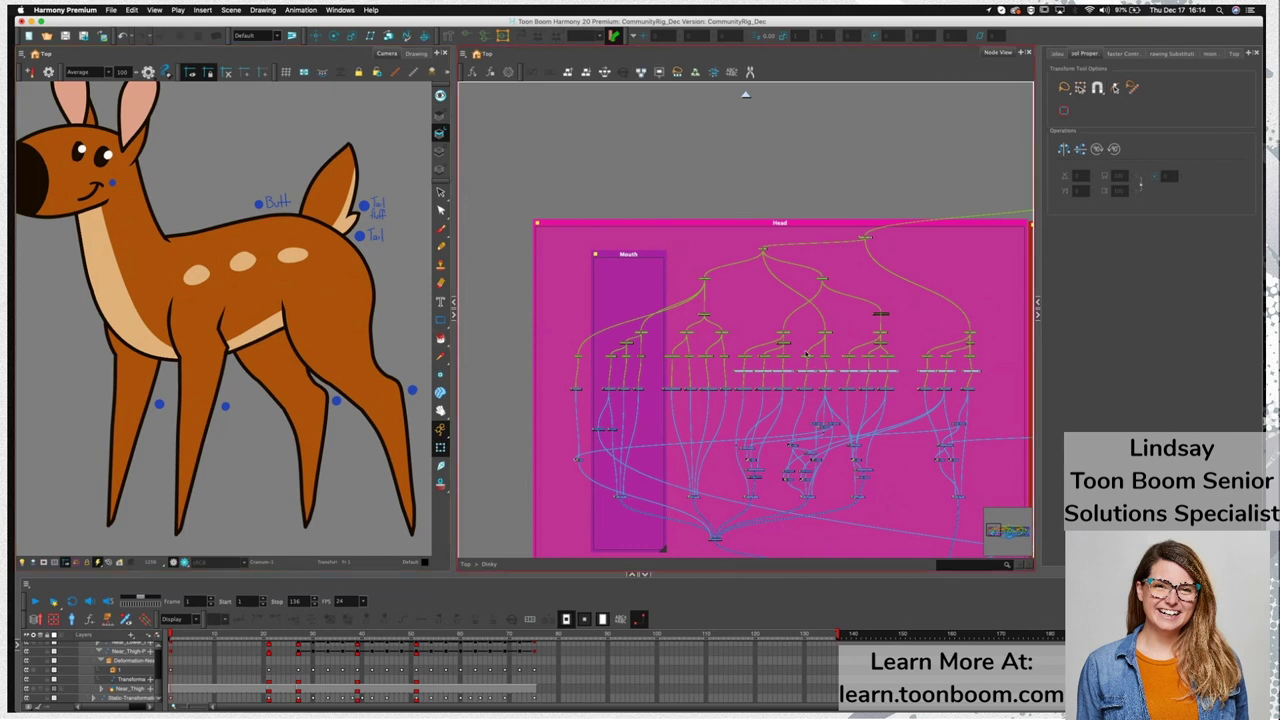
scroll(755, 325, up, 5)
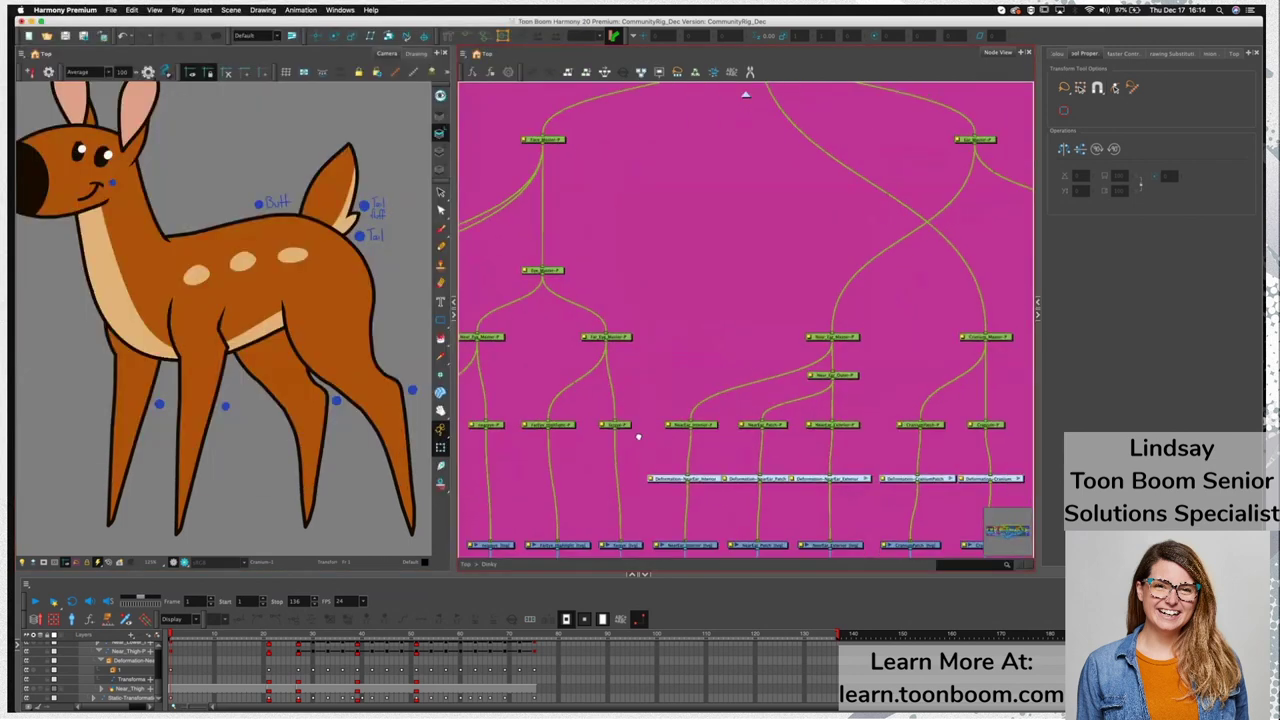
drag(638, 437, 517, 399)
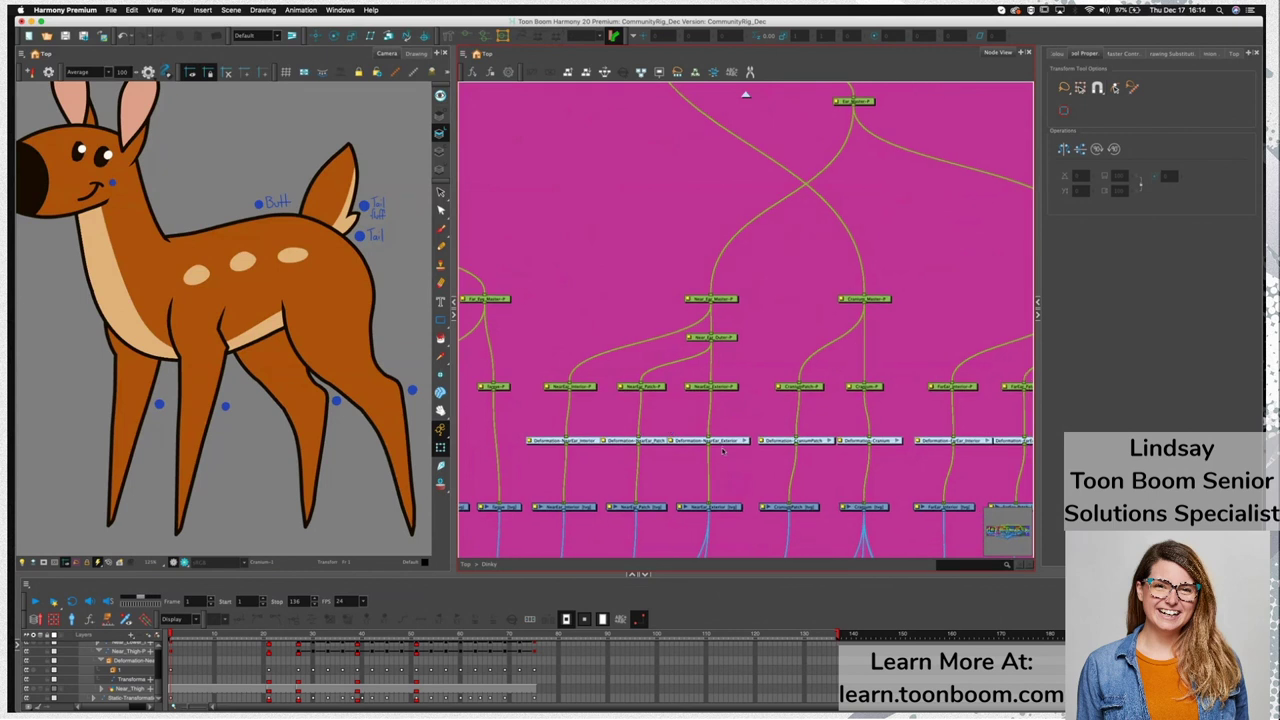
scroll(734, 410, right, 2)
scroll(734, 410, up, 2)
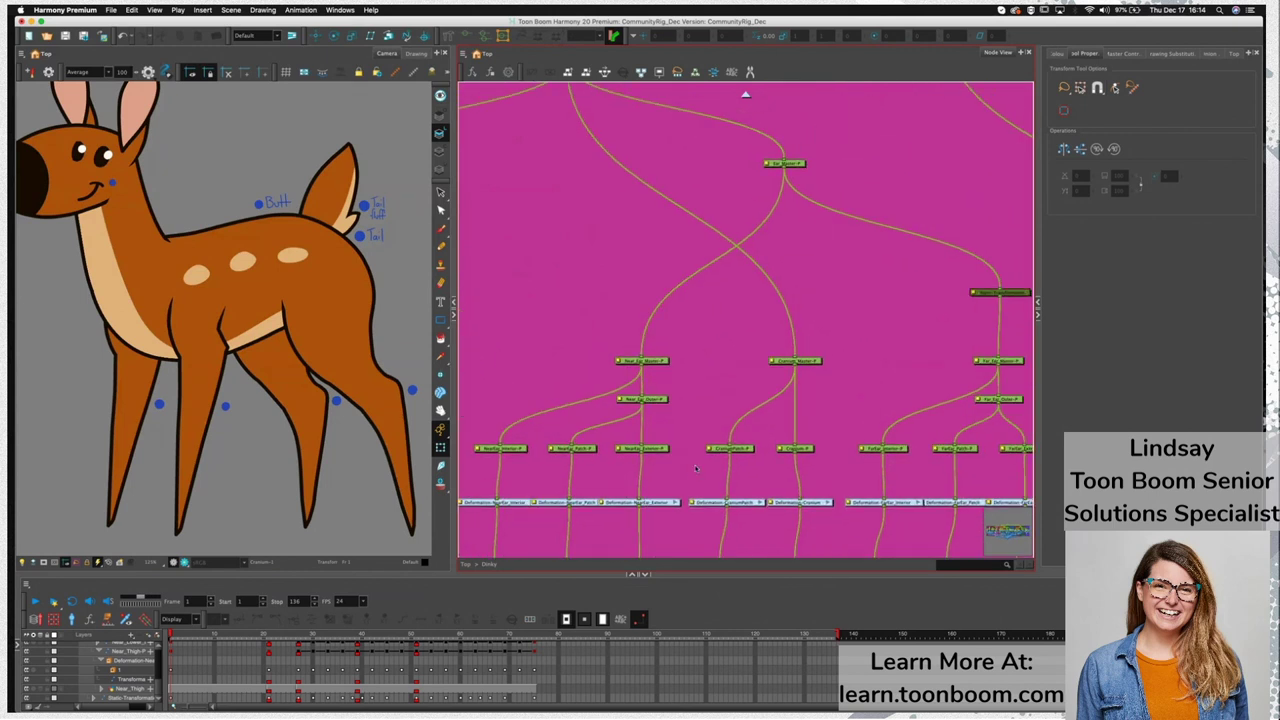
scroll(882, 481, right, 2)
scroll(882, 481, up, 1)
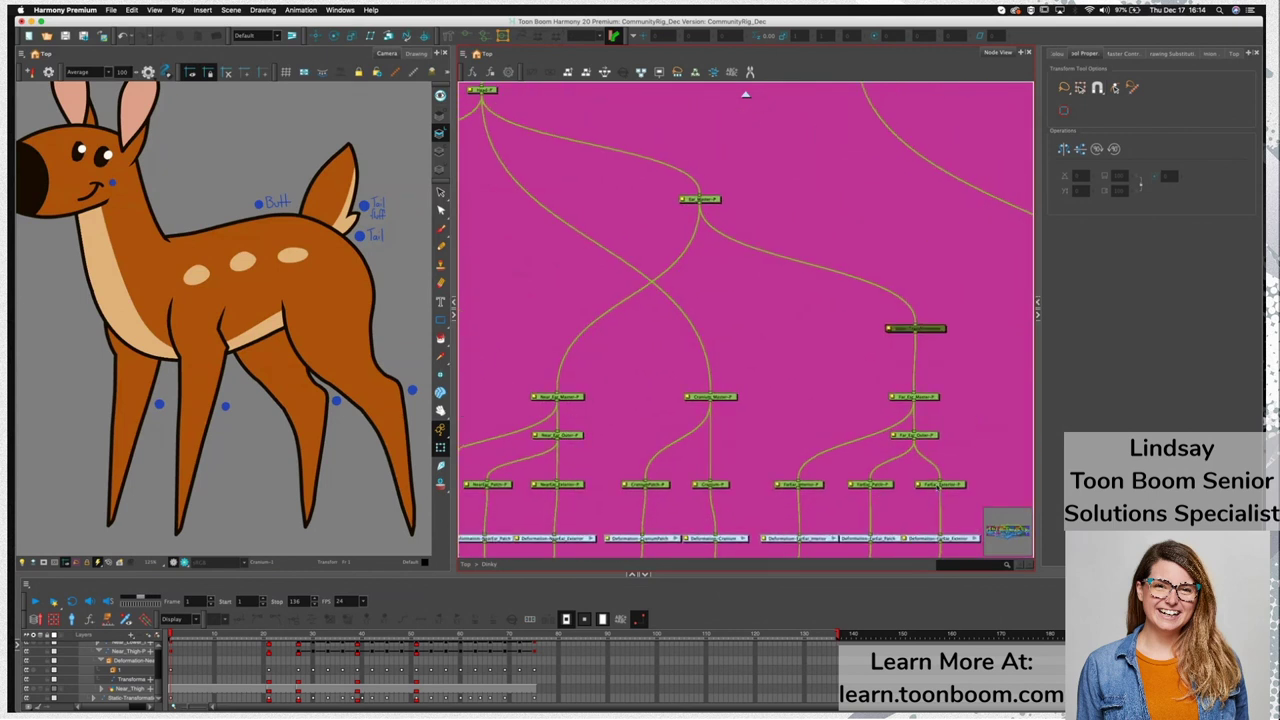
scroll(790, 370, left, 3)
scroll(790, 370, up, 2)
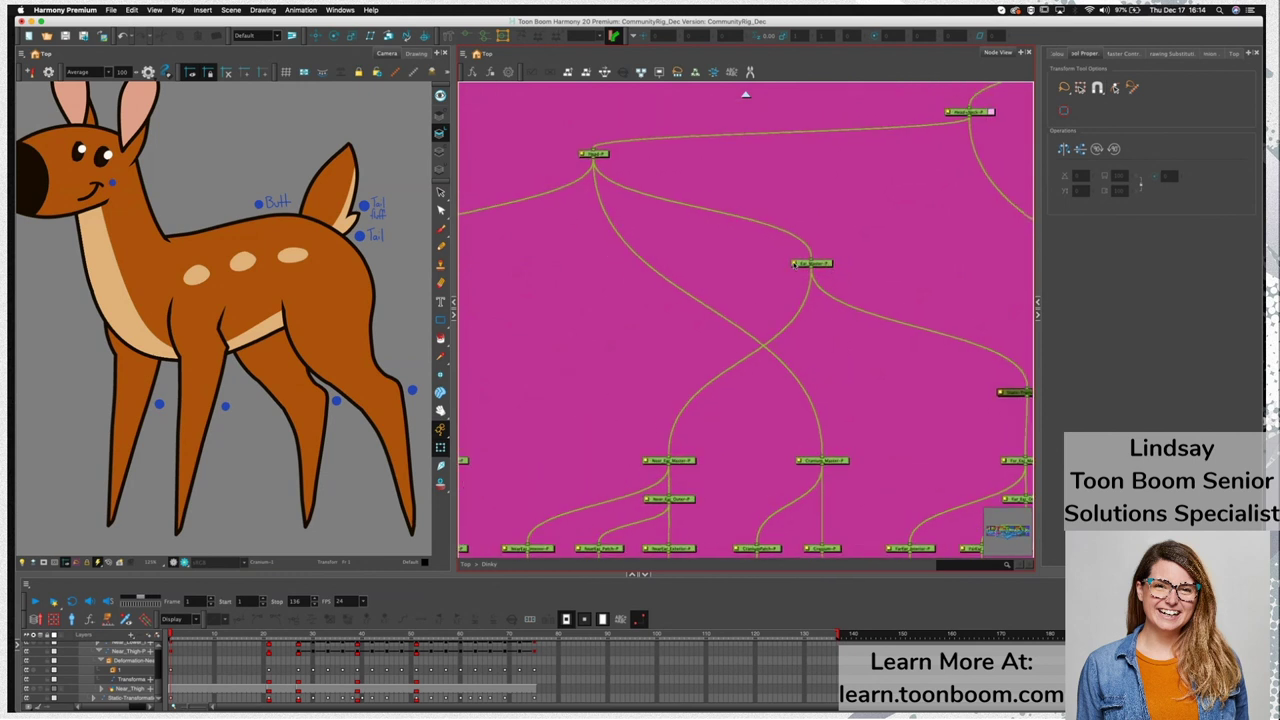
Open the ear master peg's layer properties and trim the repeated -P suffixes so it is named Ear_Master-P
double_click(795, 265)
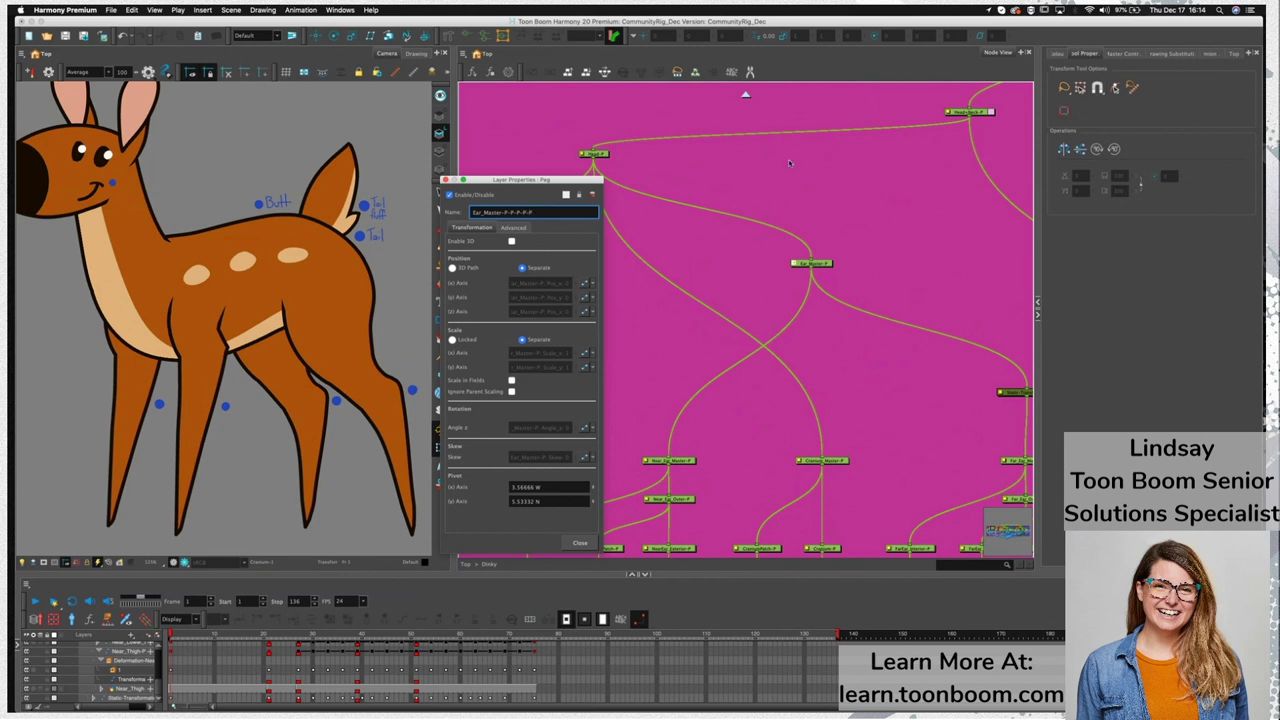
drag(510, 212, 549, 215)
key(BackSpace)
click(580, 542)
Review how the master pegs connect across the Head, Near Front Leg, Body and Far Front Leg backdrops
scroll(875, 394, down, 2)
drag(937, 414, 536, 389)
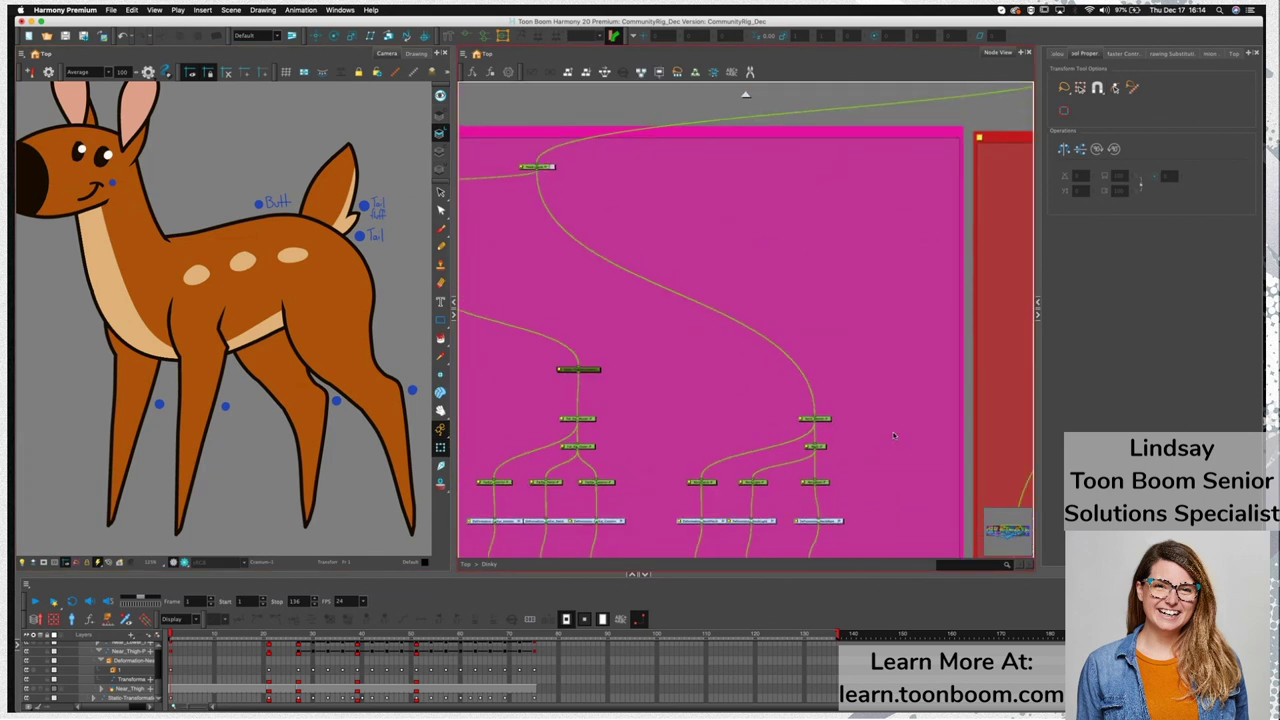
drag(913, 406, 420, 372)
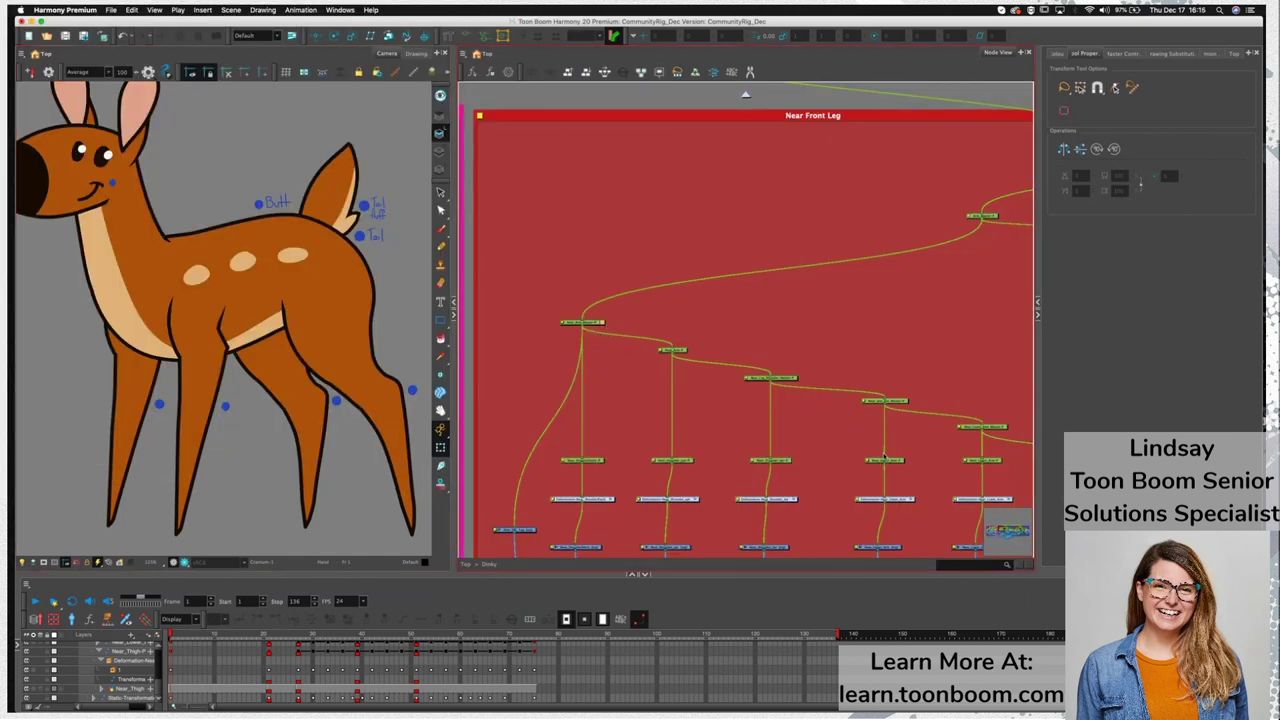
drag(975, 444, 618, 437)
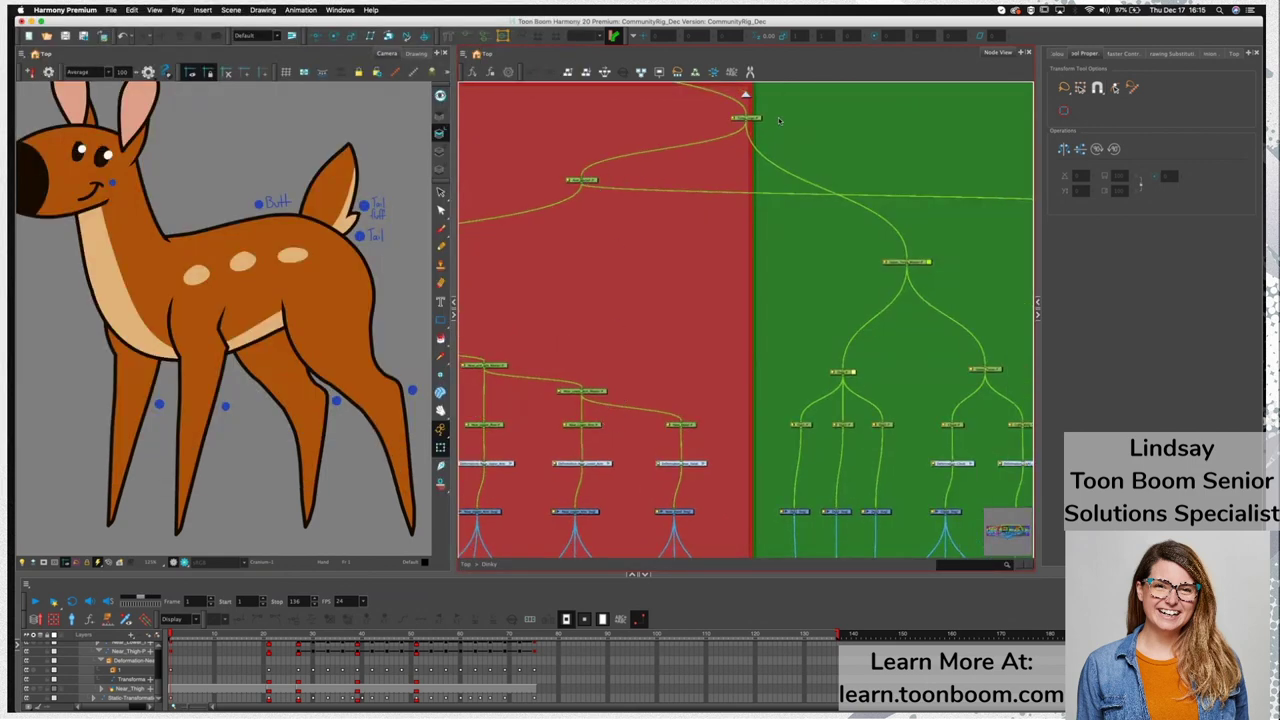
drag(744, 382, 571, 363)
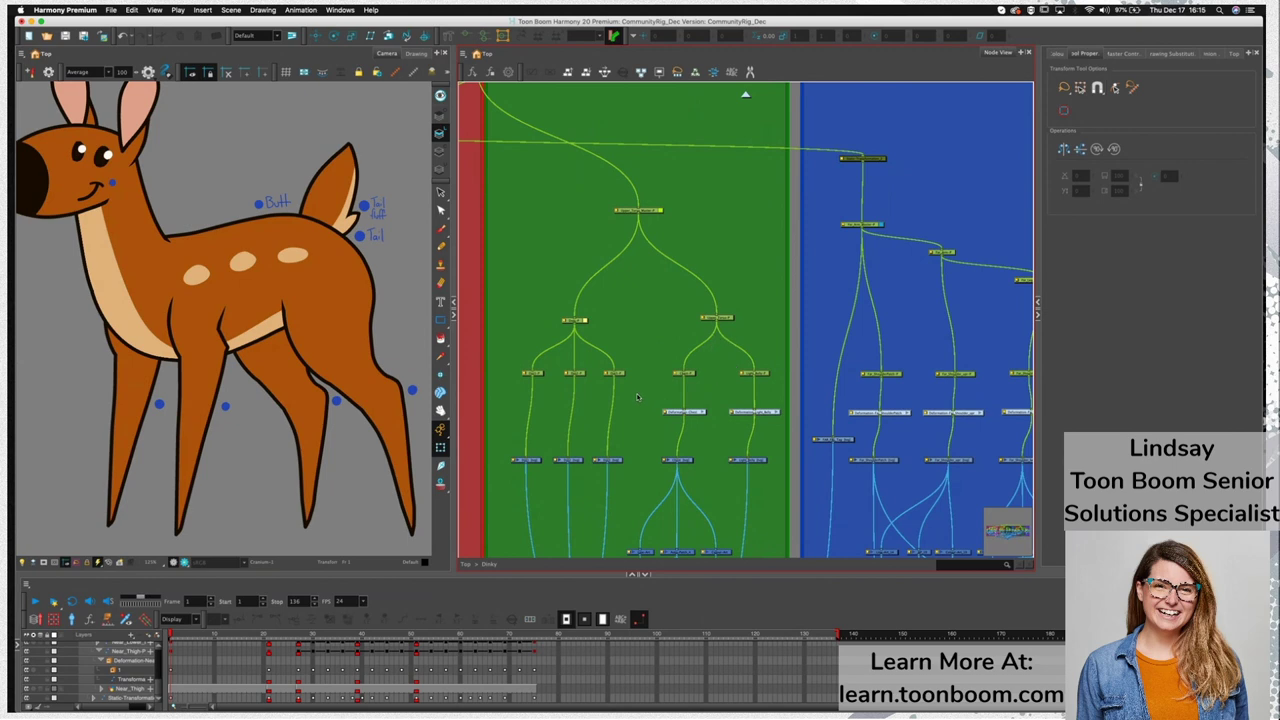
scroll(640, 398, down, 4)
scroll(655, 397, down, 2)
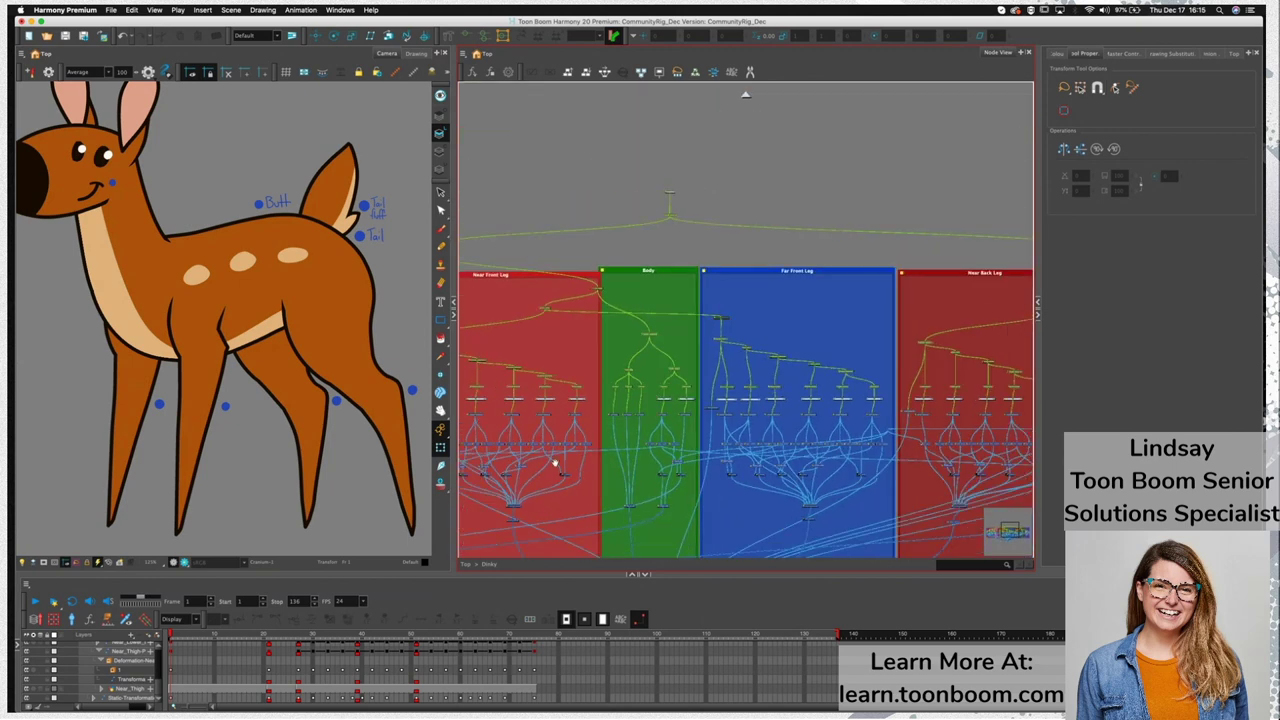
Select the deer's near eye drawing and locate its neareye node in the Head backdrop
scroll(600, 400, left, 6)
scroll(569, 402, up, 5)
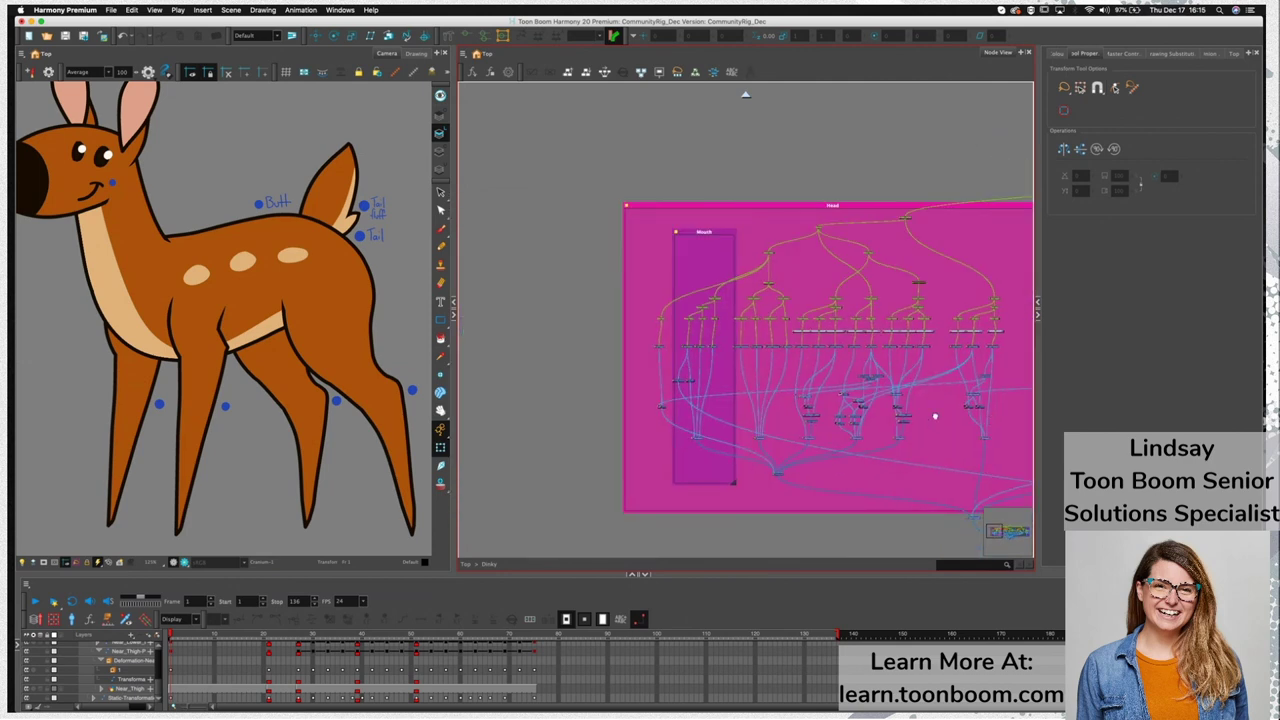
scroll(914, 414, left, 3)
click(105, 160)
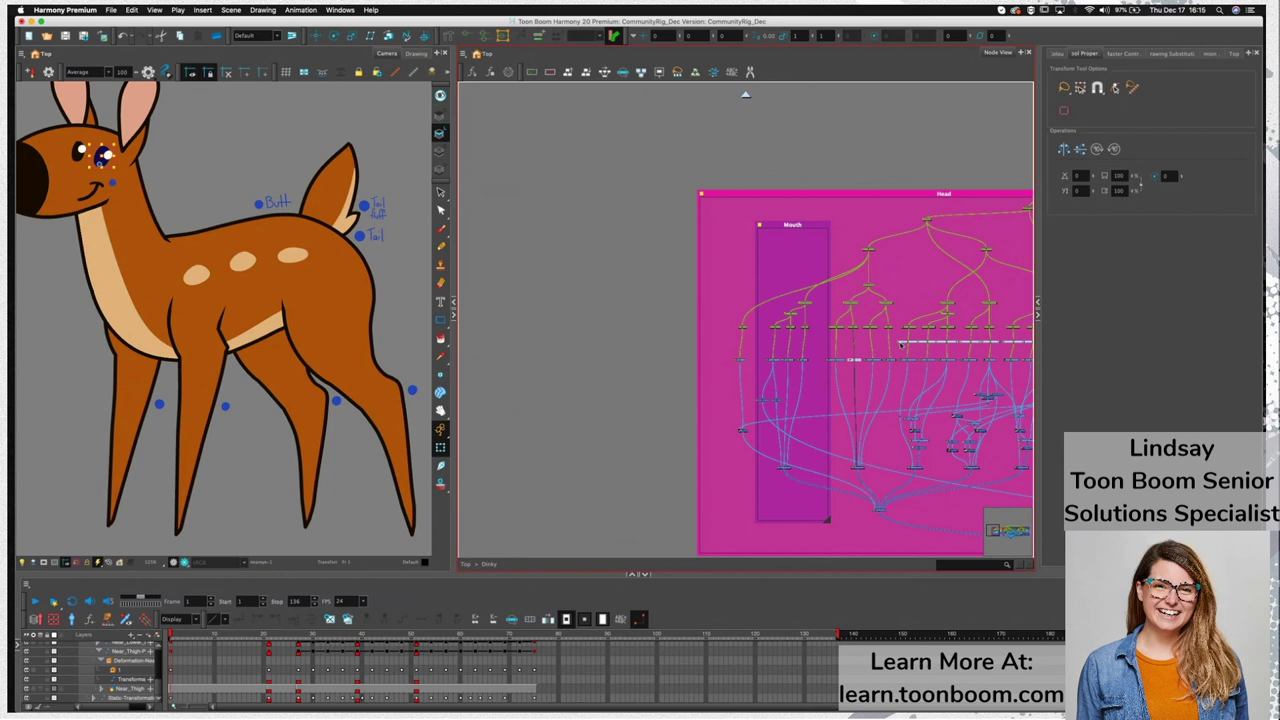
scroll(853, 362, up, 10)
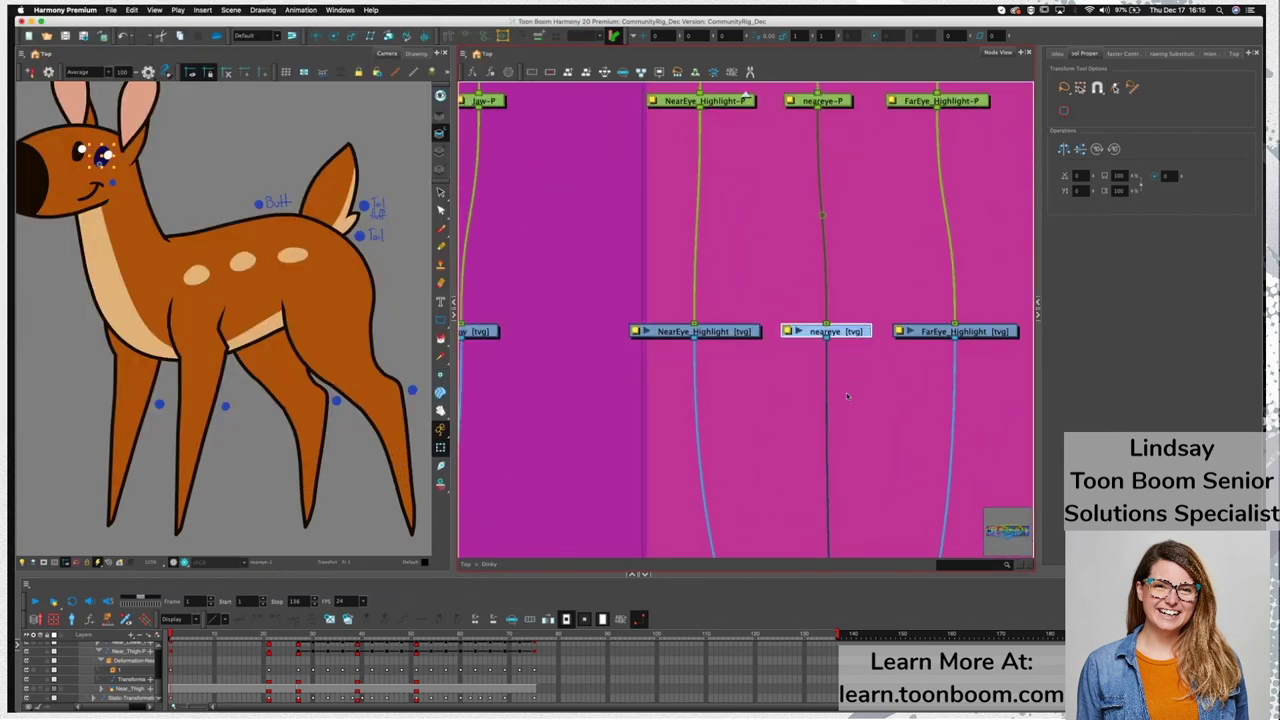
scroll(847, 397, up, 2)
drag(879, 371, 728, 279)
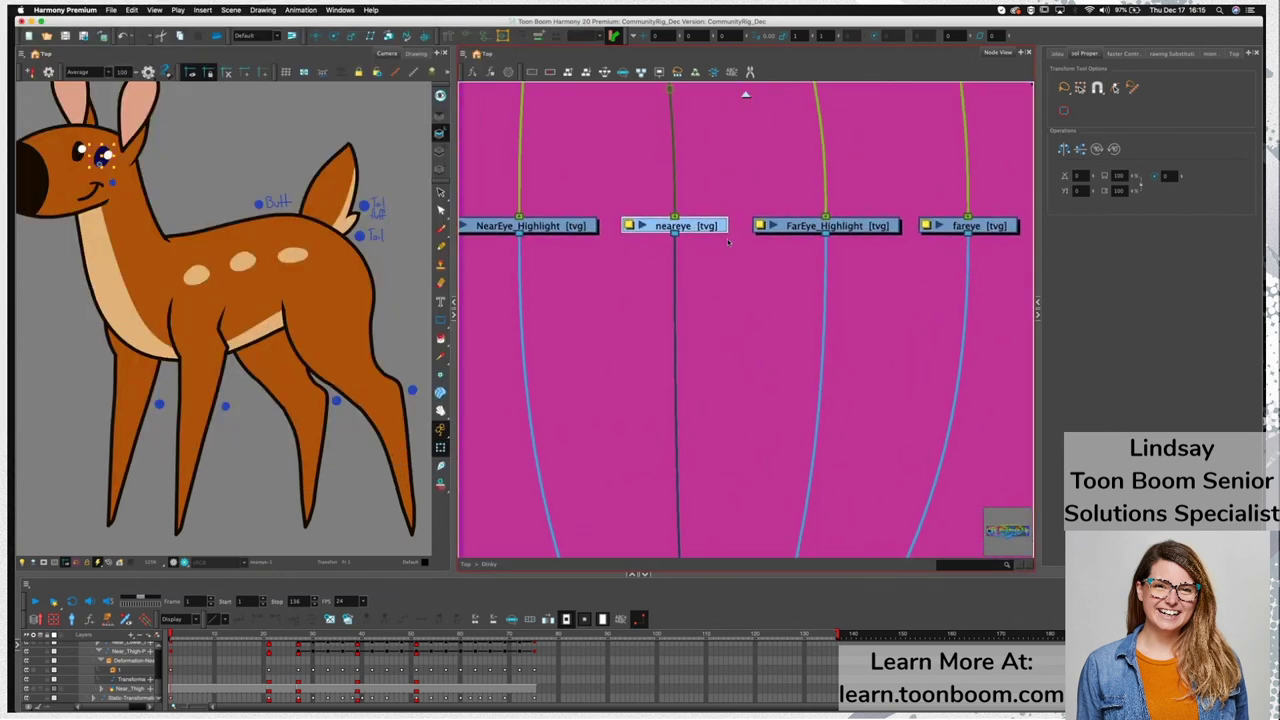
click(656, 248)
click(108, 160)
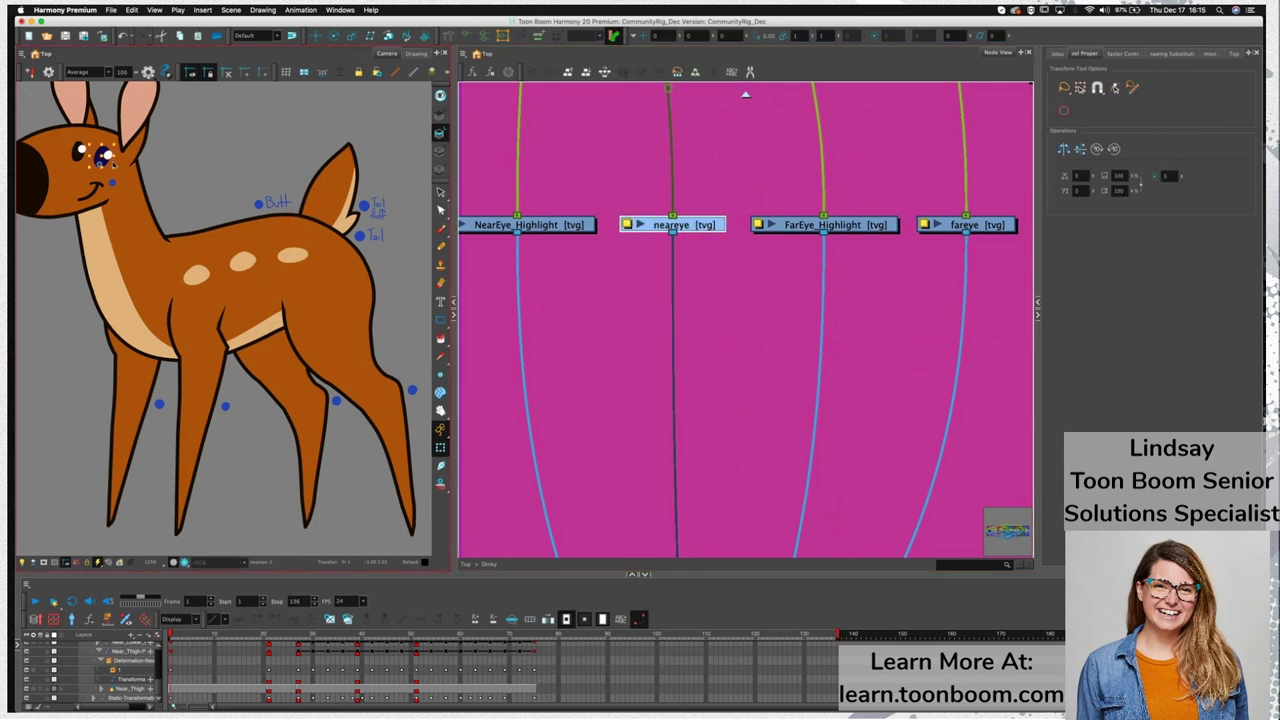
Turn on the light table and inspect the neareye drawing's art layers with the Select tool before returning to the Transform tool
key(alt+s)
click(33, 562)
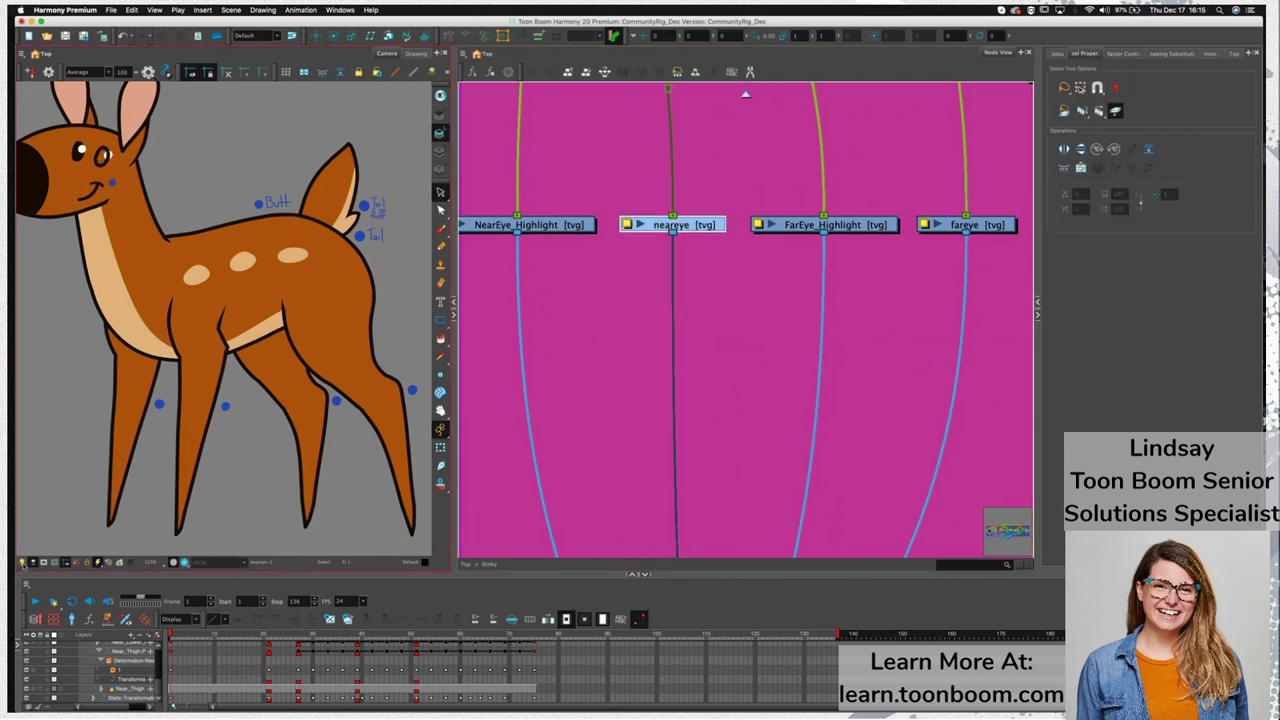
click(22, 562)
mouse_move(134, 161)
mouse_down()
mouse_move(197, 248)
mouse_move(92, 230)
mouse_up()
scroll(197, 248, up, 3)
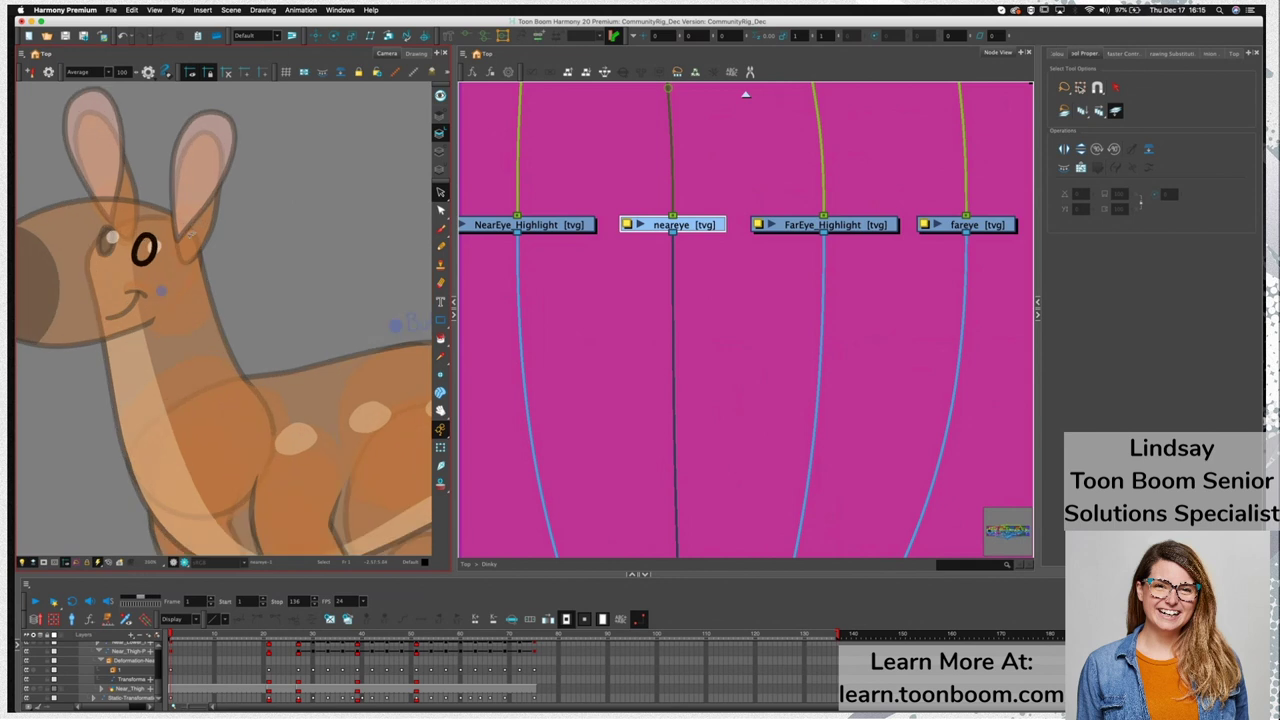
drag(185, 270, 117, 215)
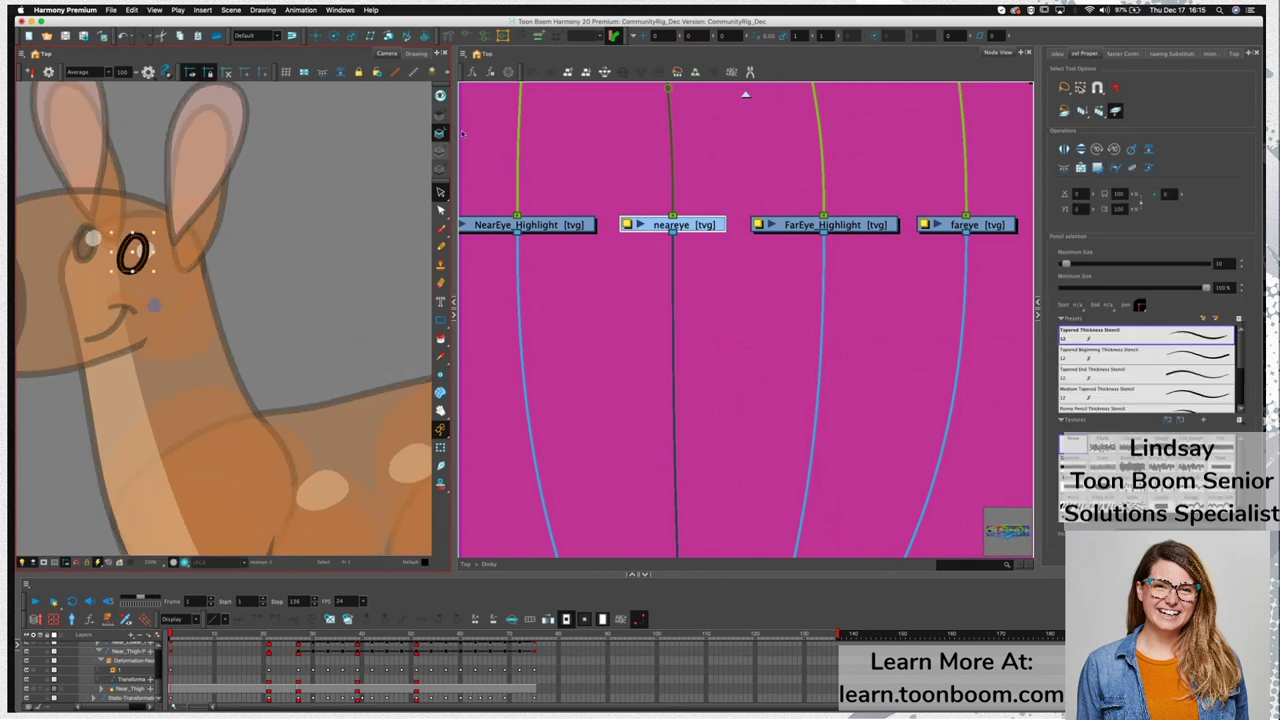
click(441, 150)
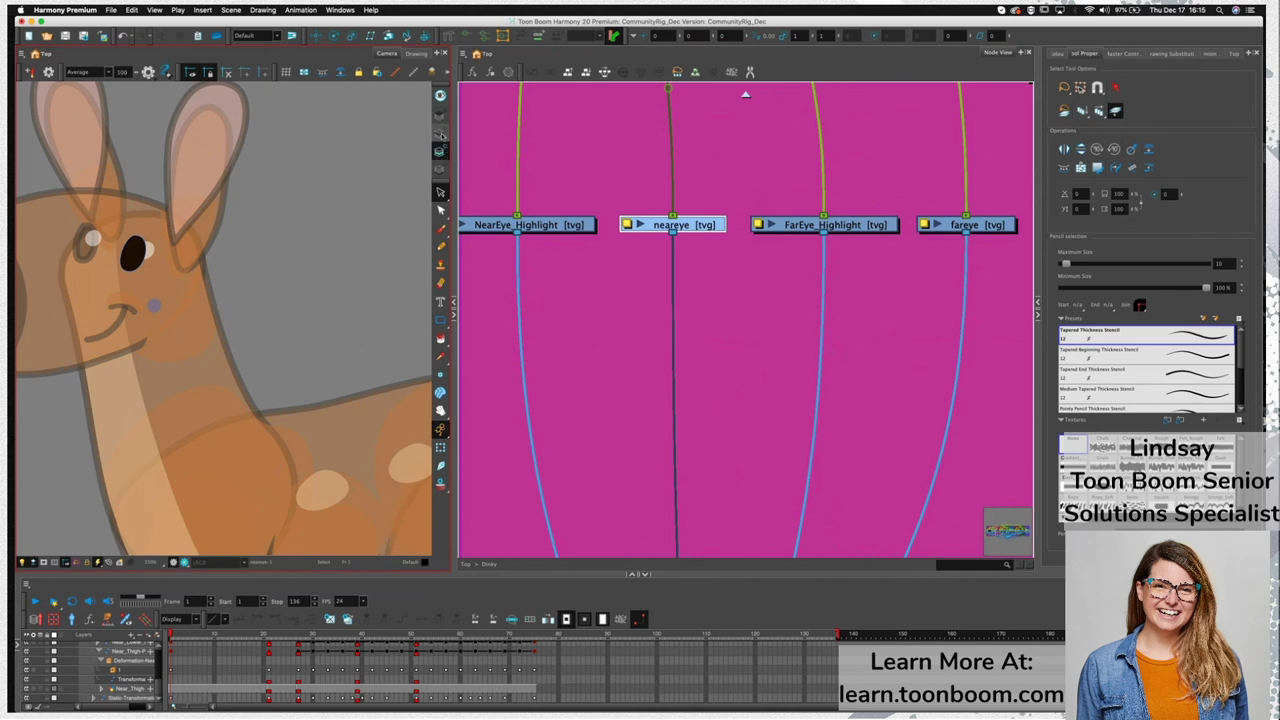
click(441, 114)
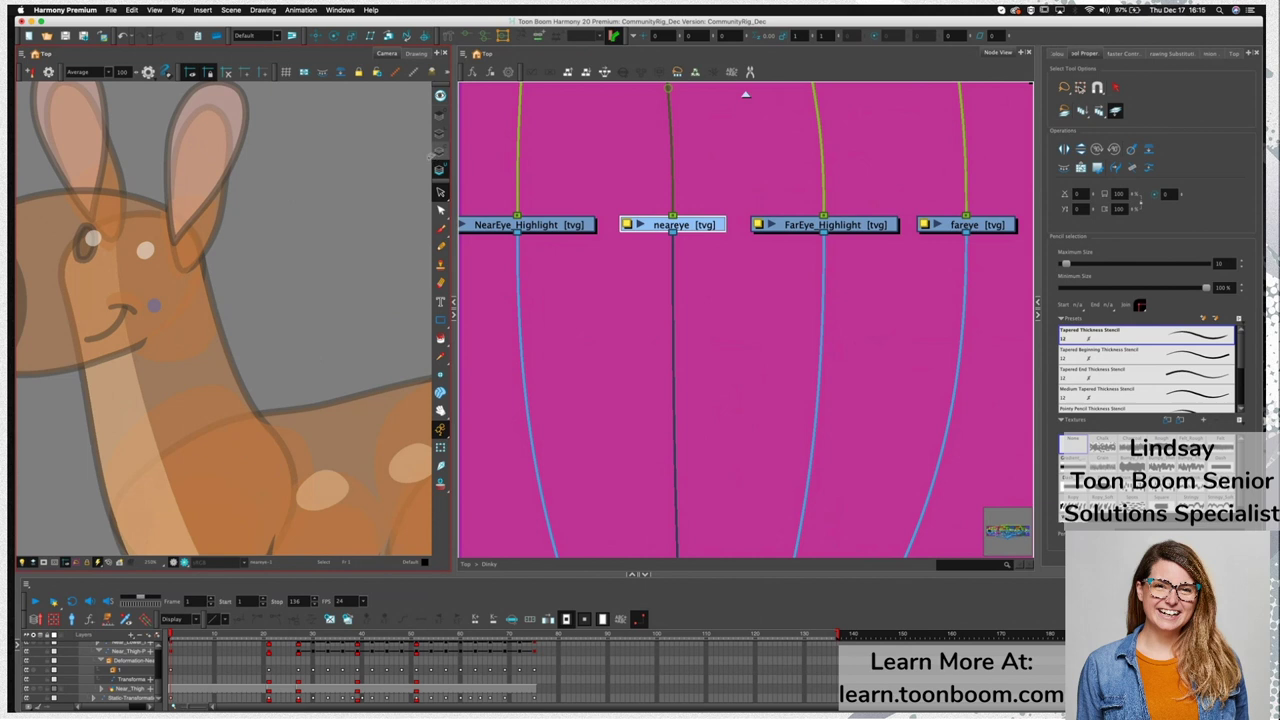
key(shift+t)
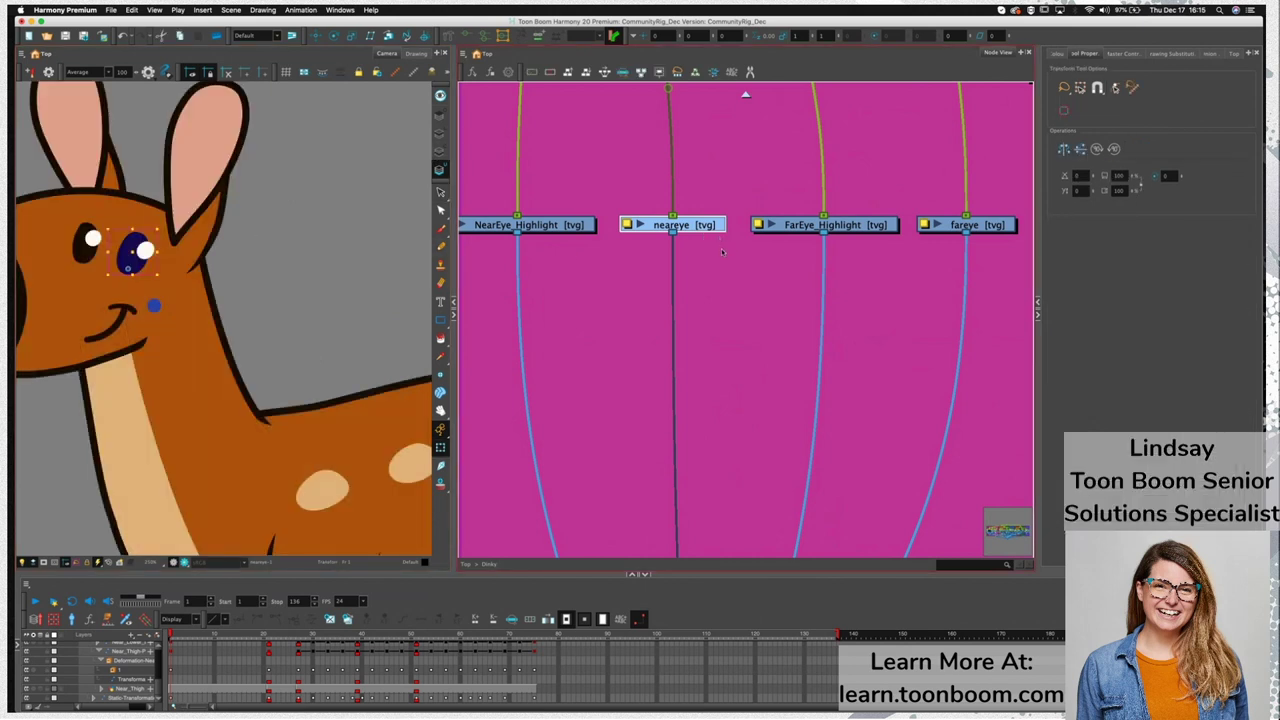
Inspect the NearEye_Highlight drawing on its overlay, line, colour and underlay art layers, and return to the Transform tool
click(523, 225)
key(alt+s)
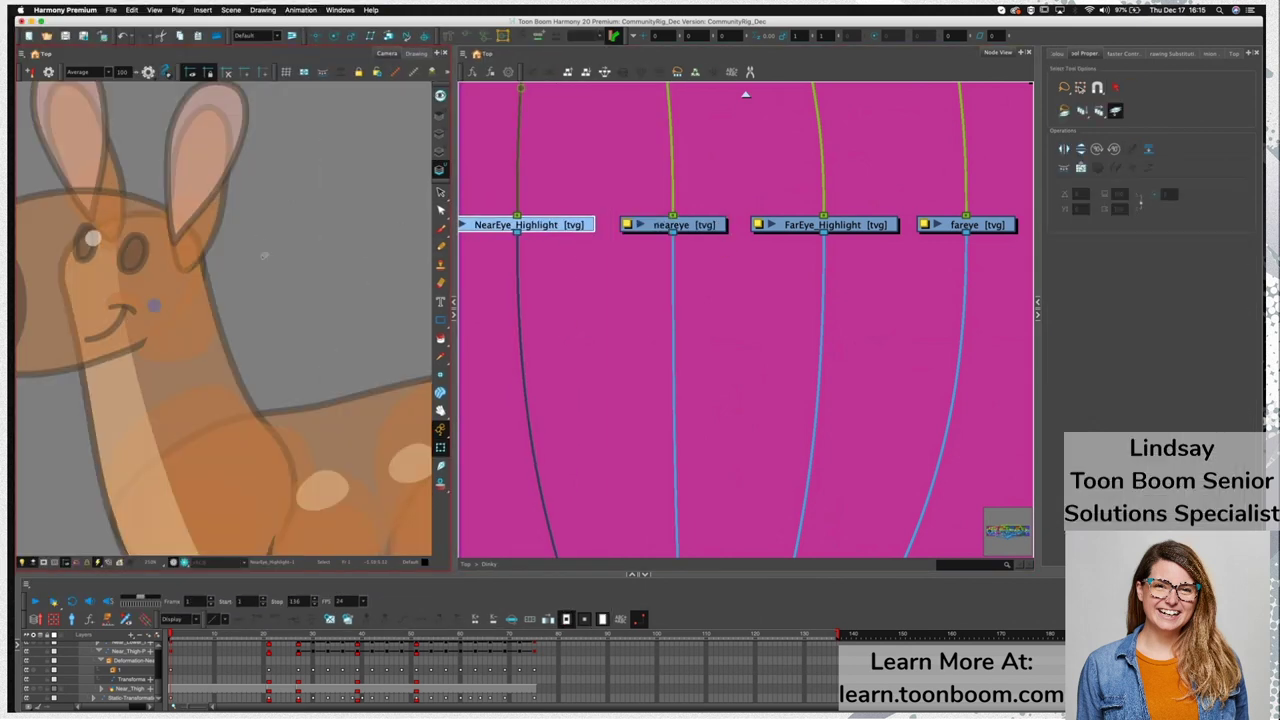
click(441, 116)
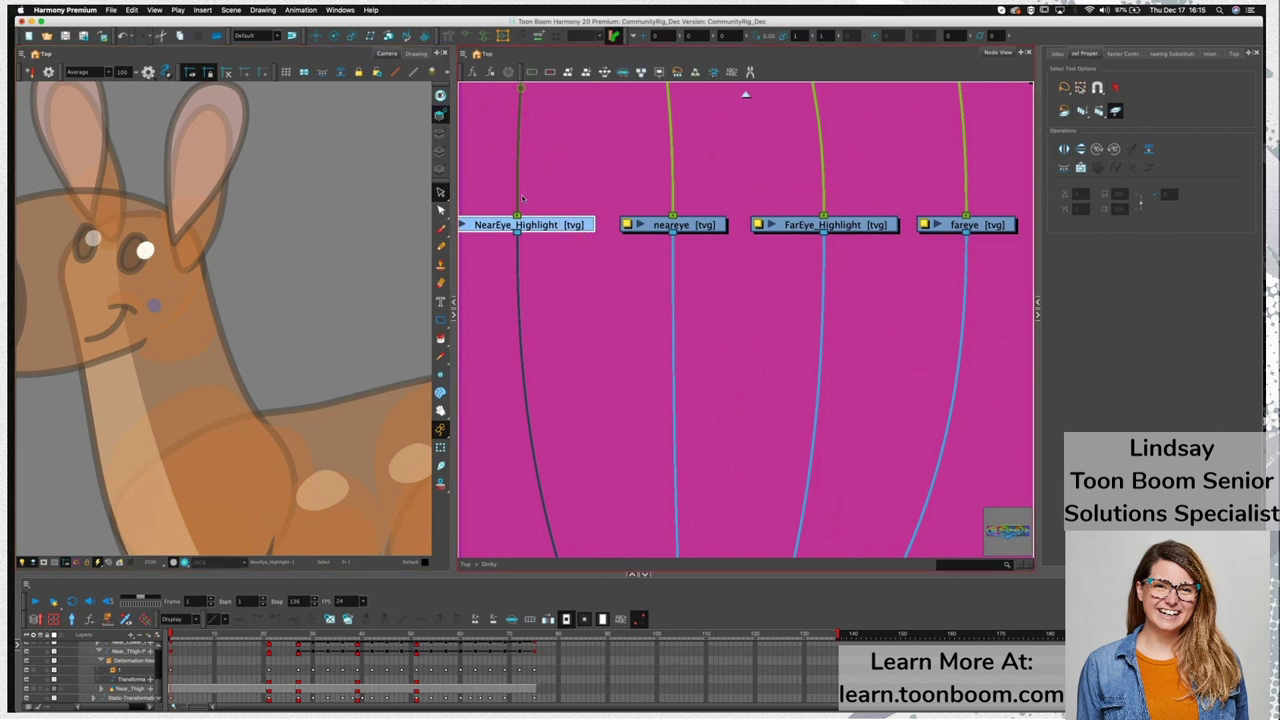
click(442, 135)
click(441, 152)
click(441, 170)
click(440, 115)
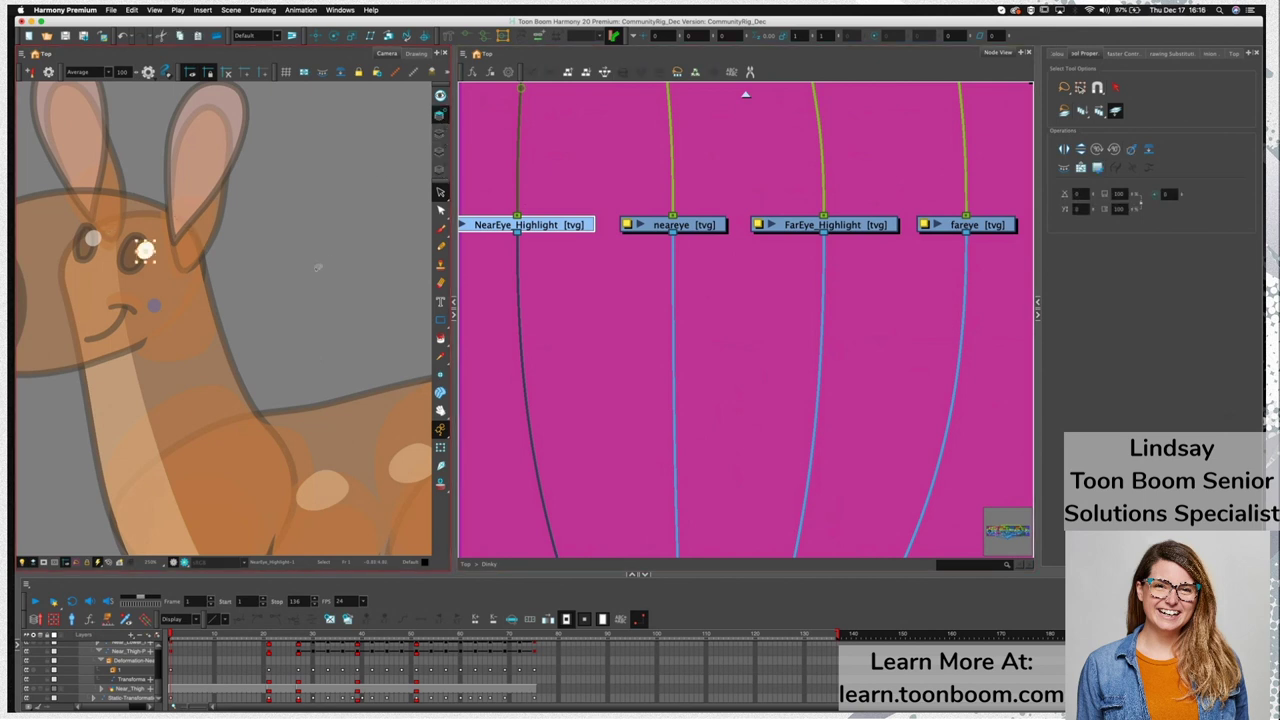
key(shift+t)
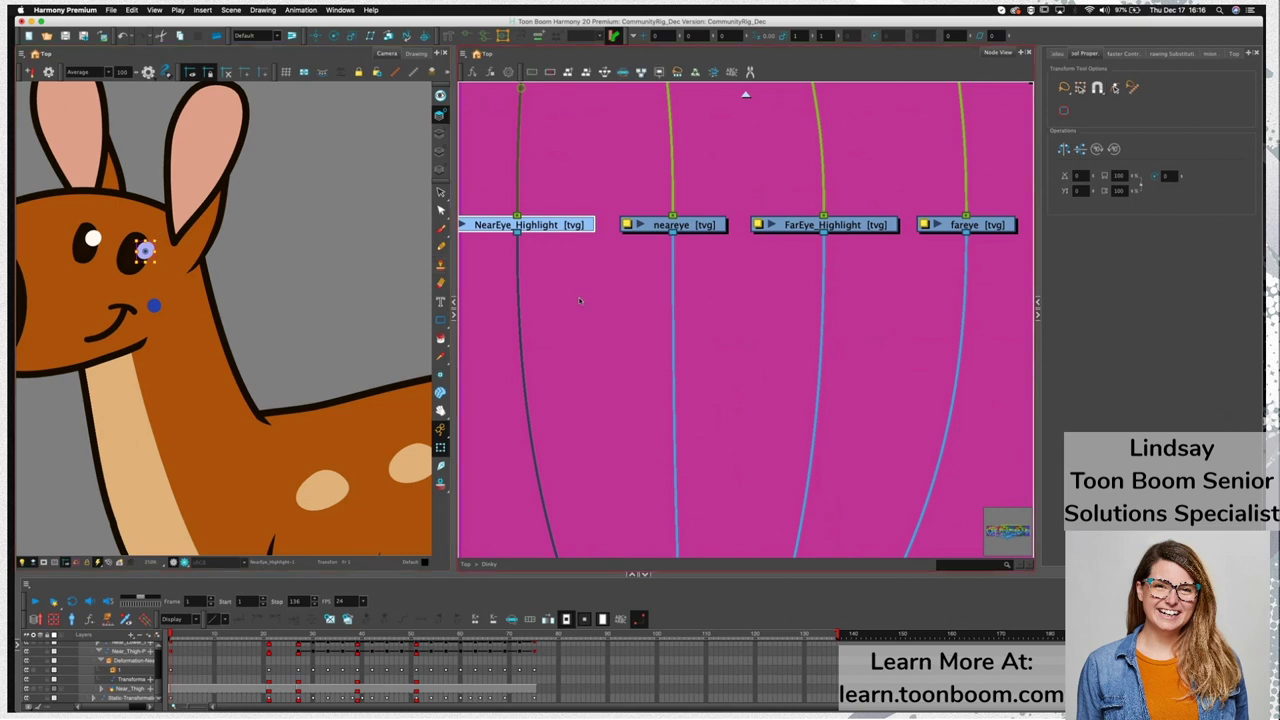
Select the NearEye_Highlight and neareye drawing nodes together in the Head backdrop
scroll(615, 321, down, 5)
scroll(615, 321, down, 4)
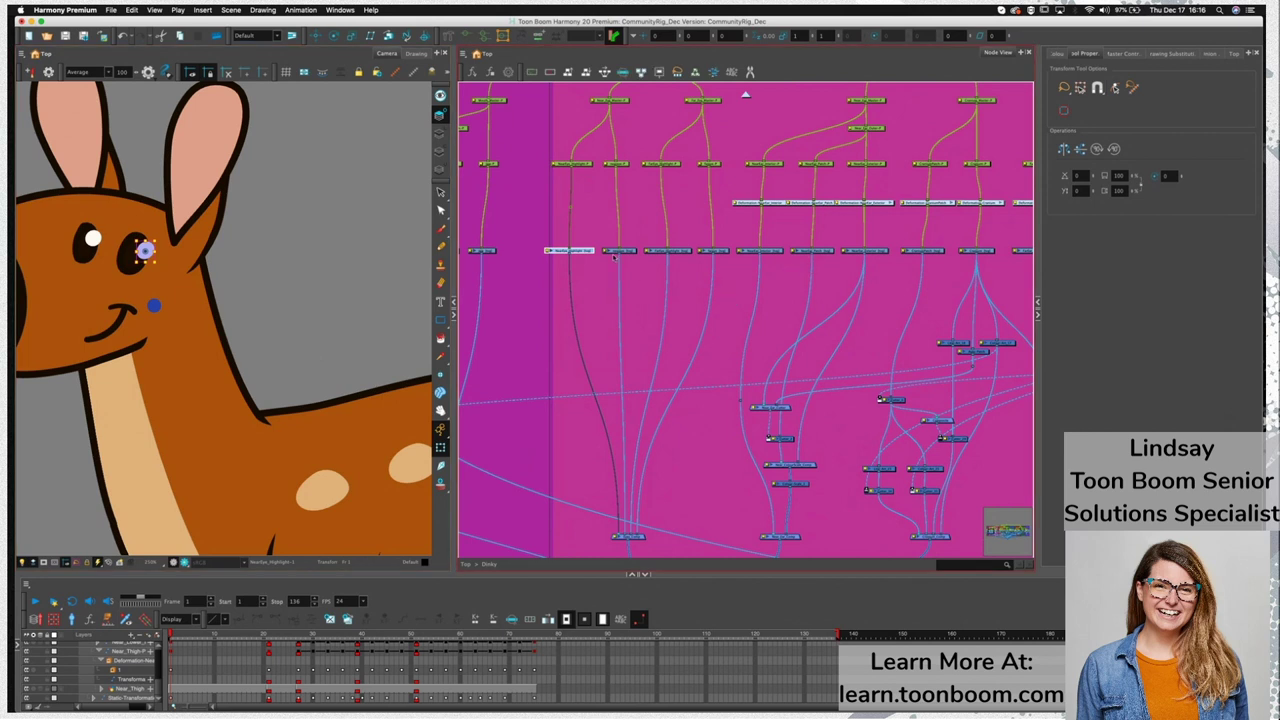
drag(544, 276, 630, 245)
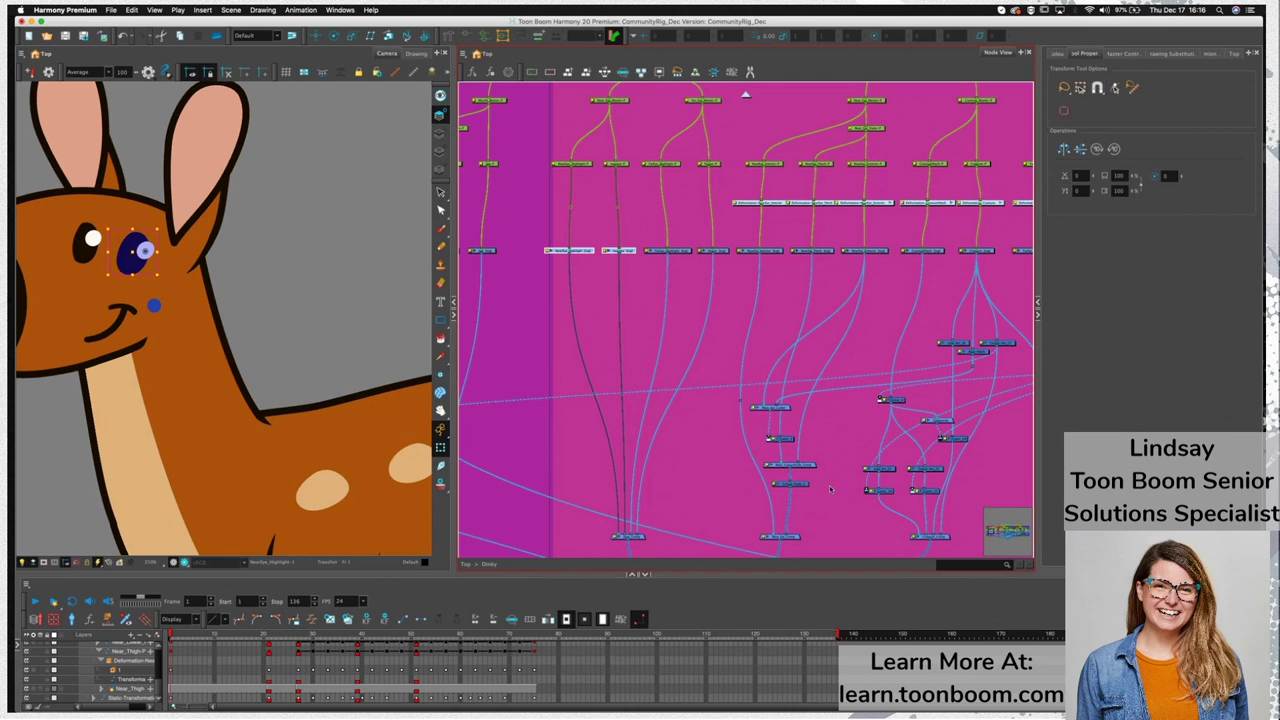
Show the whole deer, enlarge the timeline area and collapse the layers under Dinky_Master-P
scroll(838, 481, down, 2)
scroll(838, 480, down, 5)
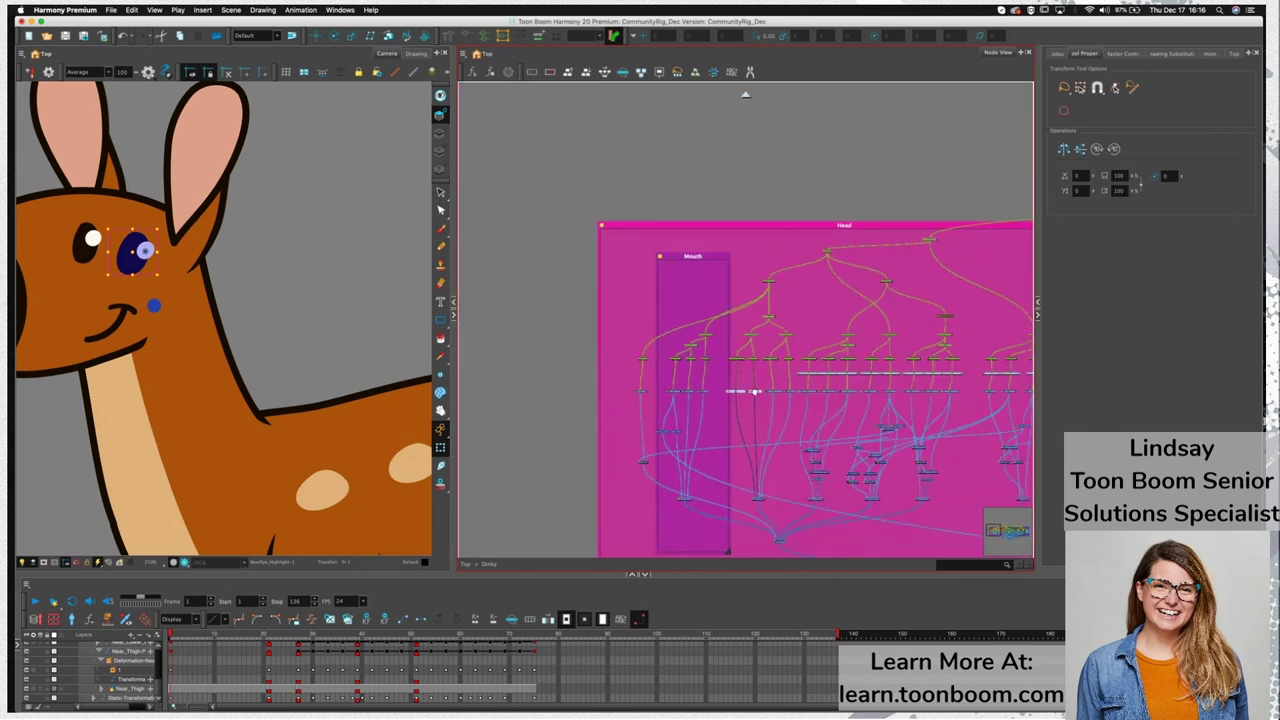
drag(1020, 492, 717, 343)
drag(872, 404, 690, 482)
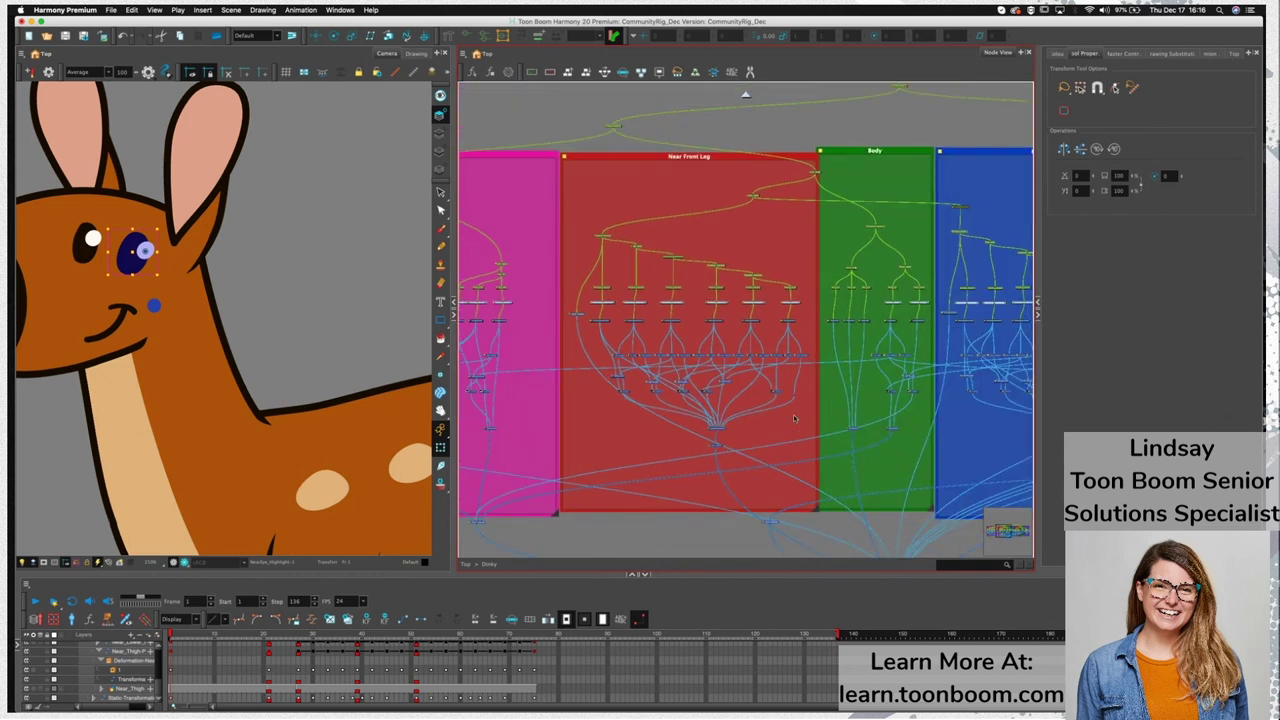
scroll(294, 488, down, 5)
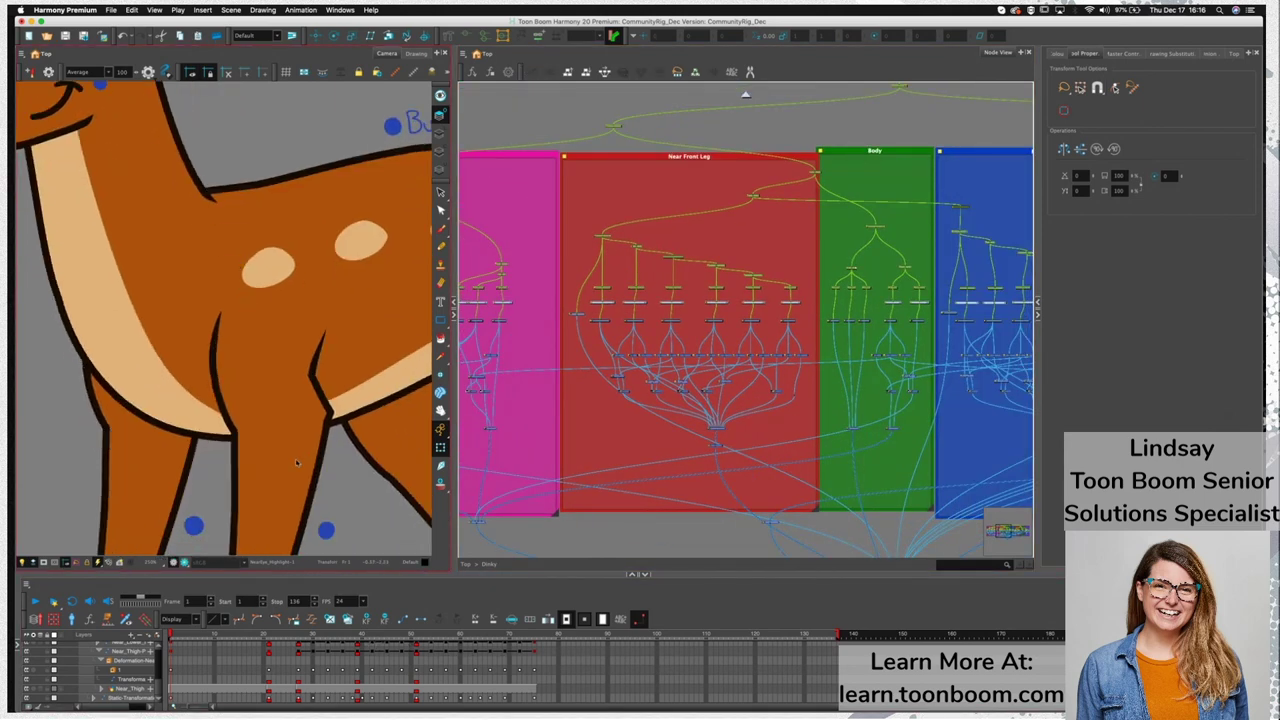
scroll(292, 460, down, 5)
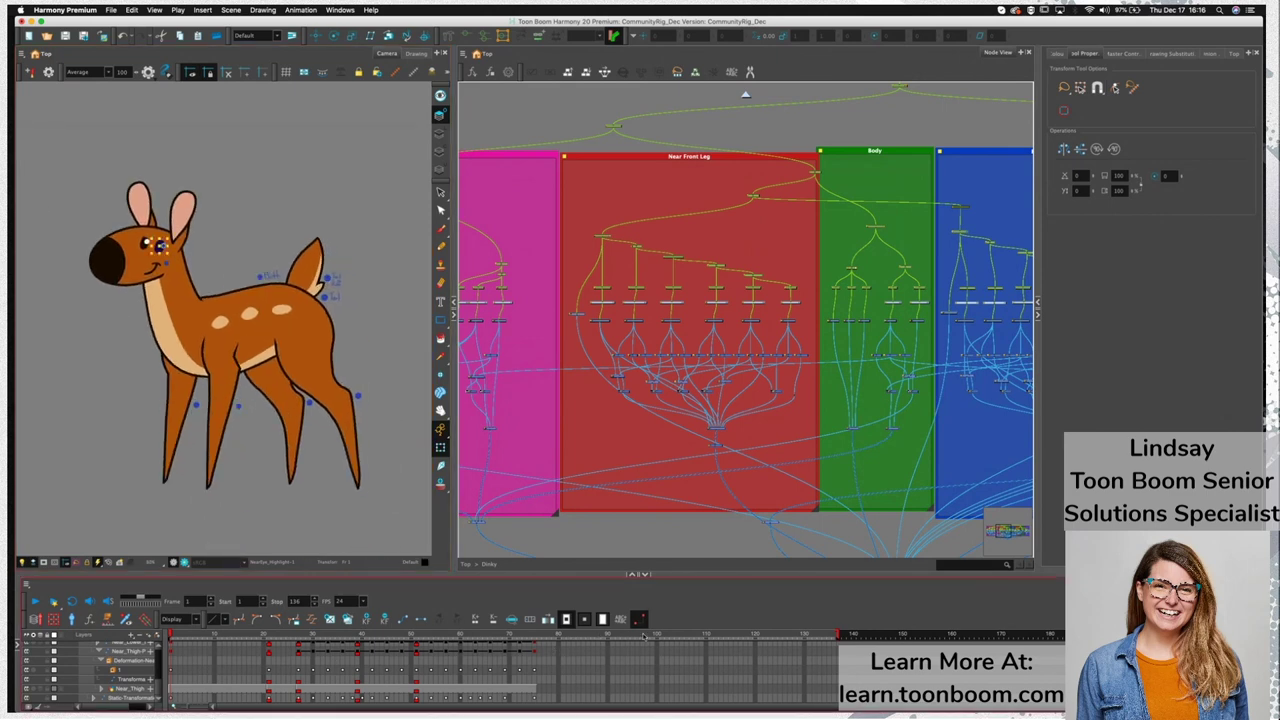
drag(542, 546, 541, 527)
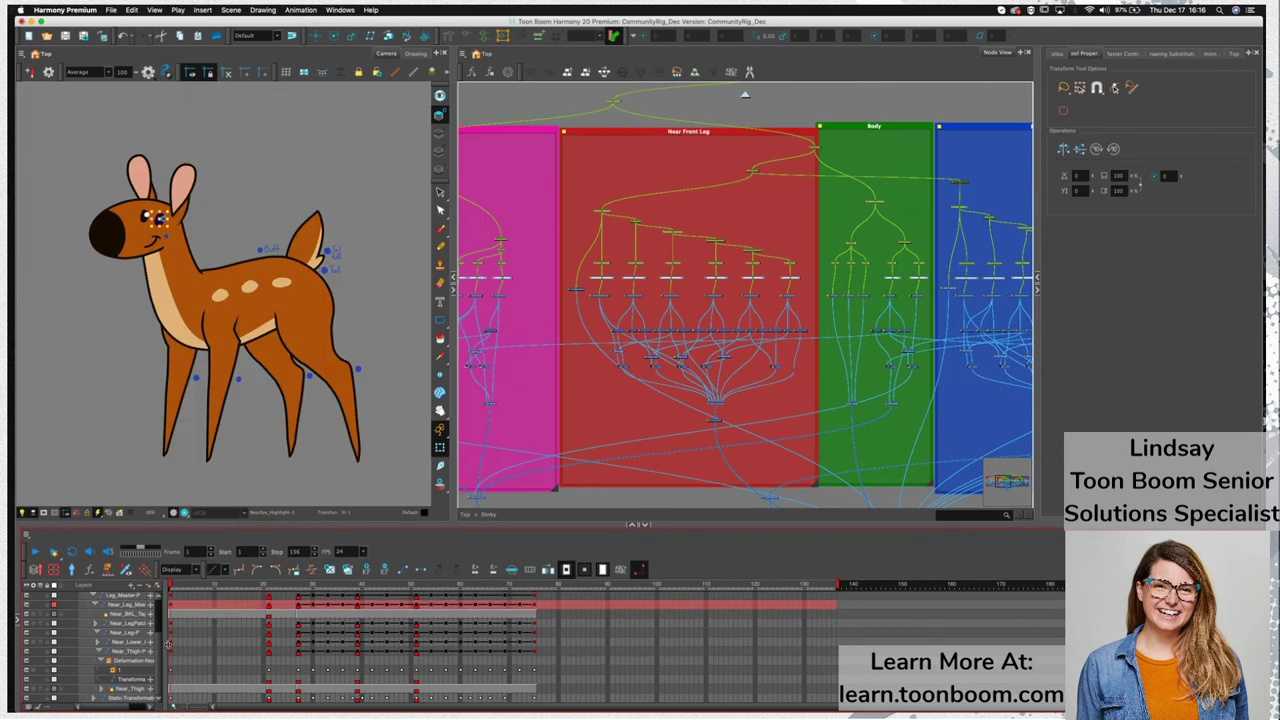
drag(160, 643, 161, 594)
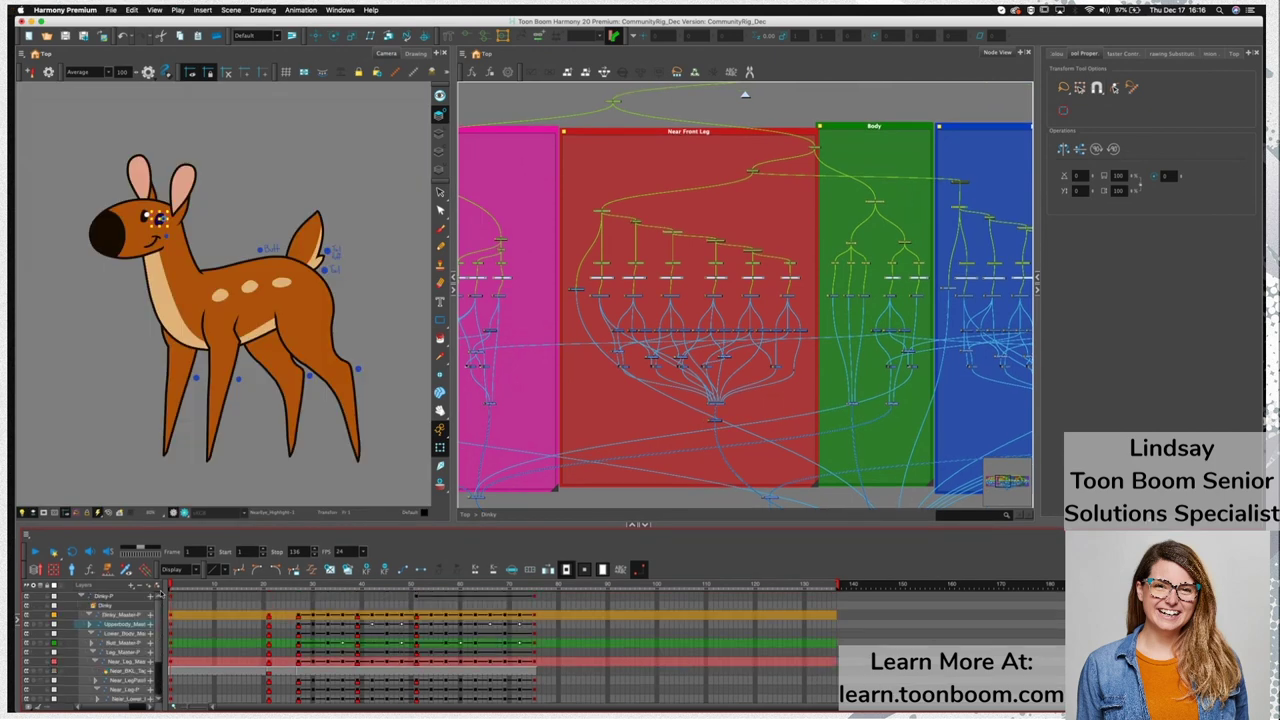
click(89, 625)
click(88, 615)
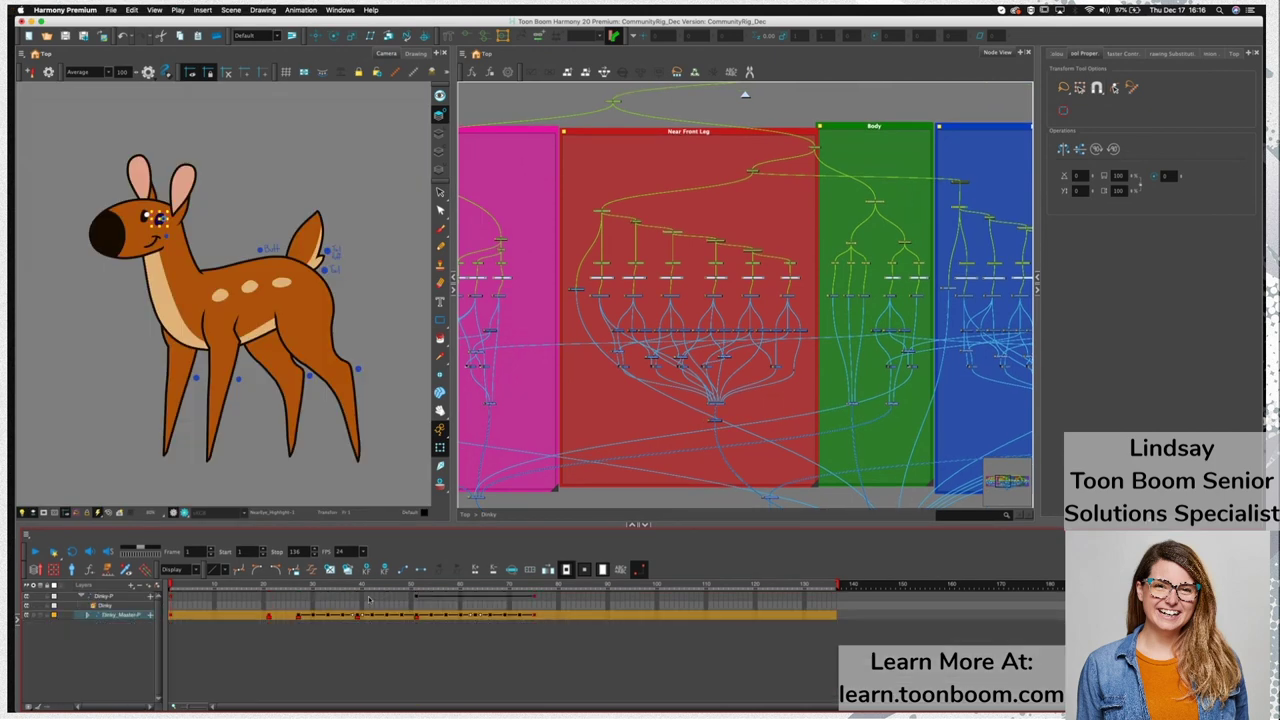
Set the playback range to start at frame 51 and stop at frame 75
click(416, 590)
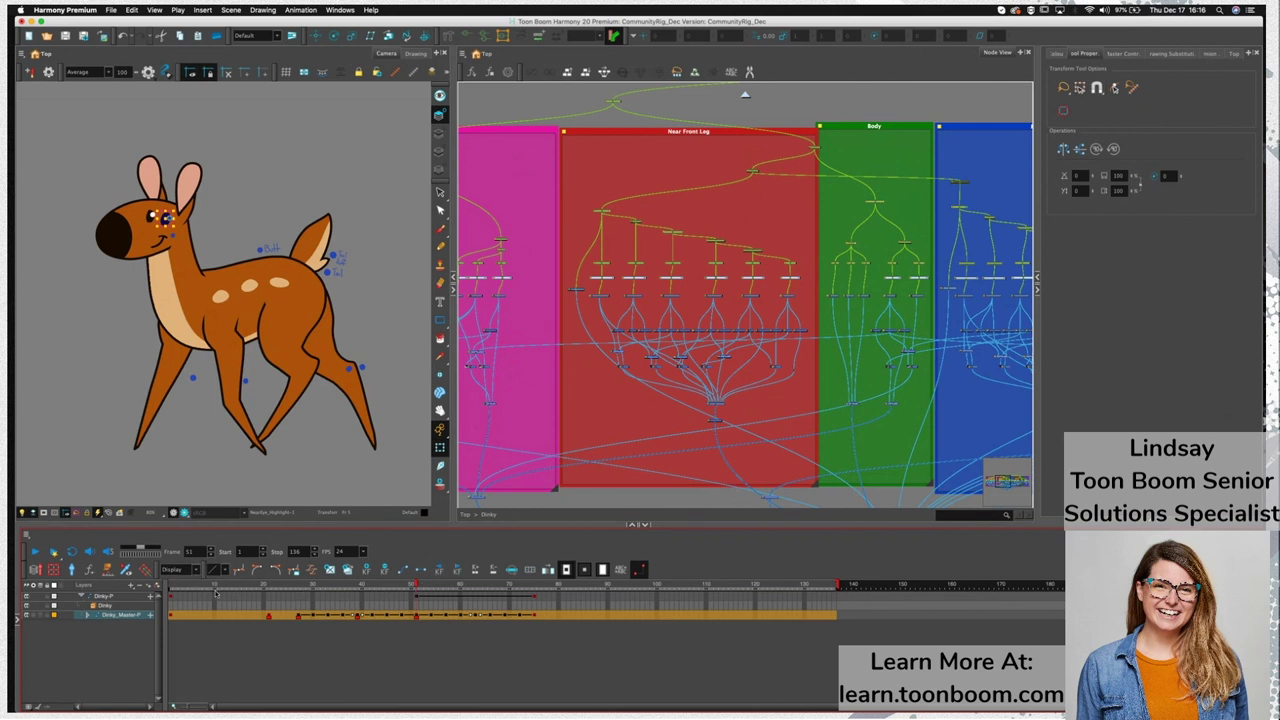
click(229, 553)
click(535, 588)
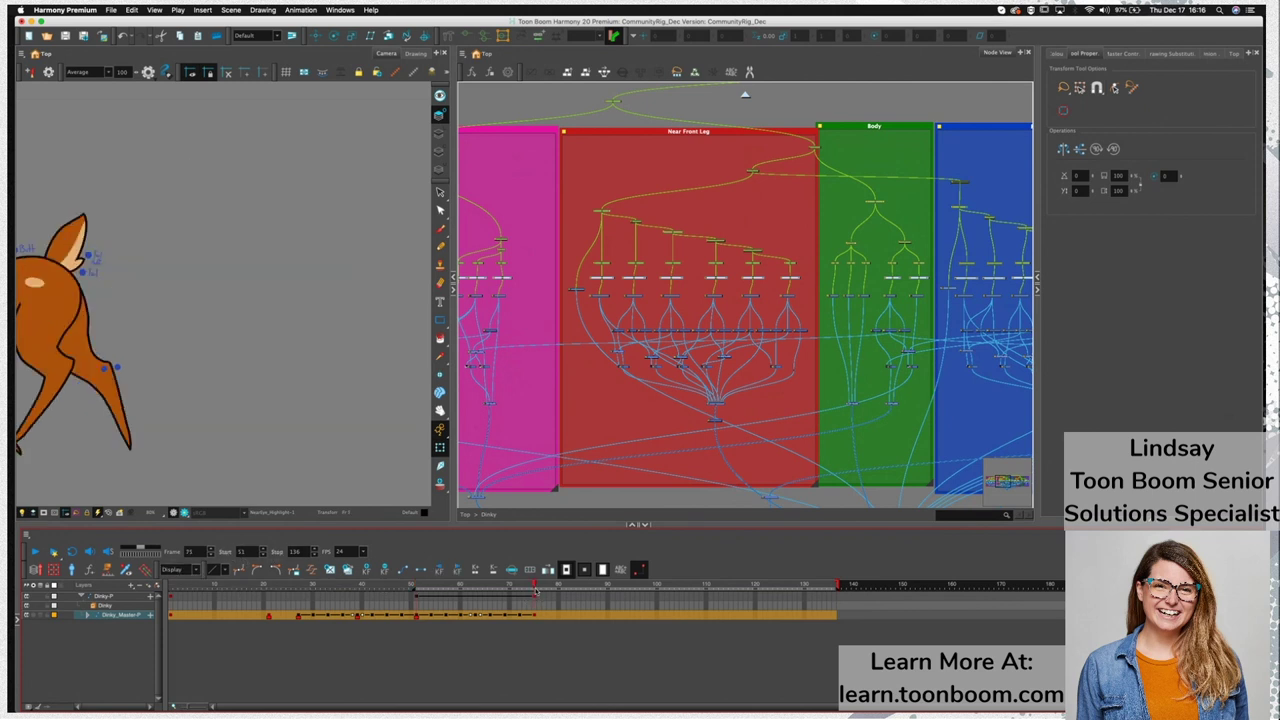
click(279, 555)
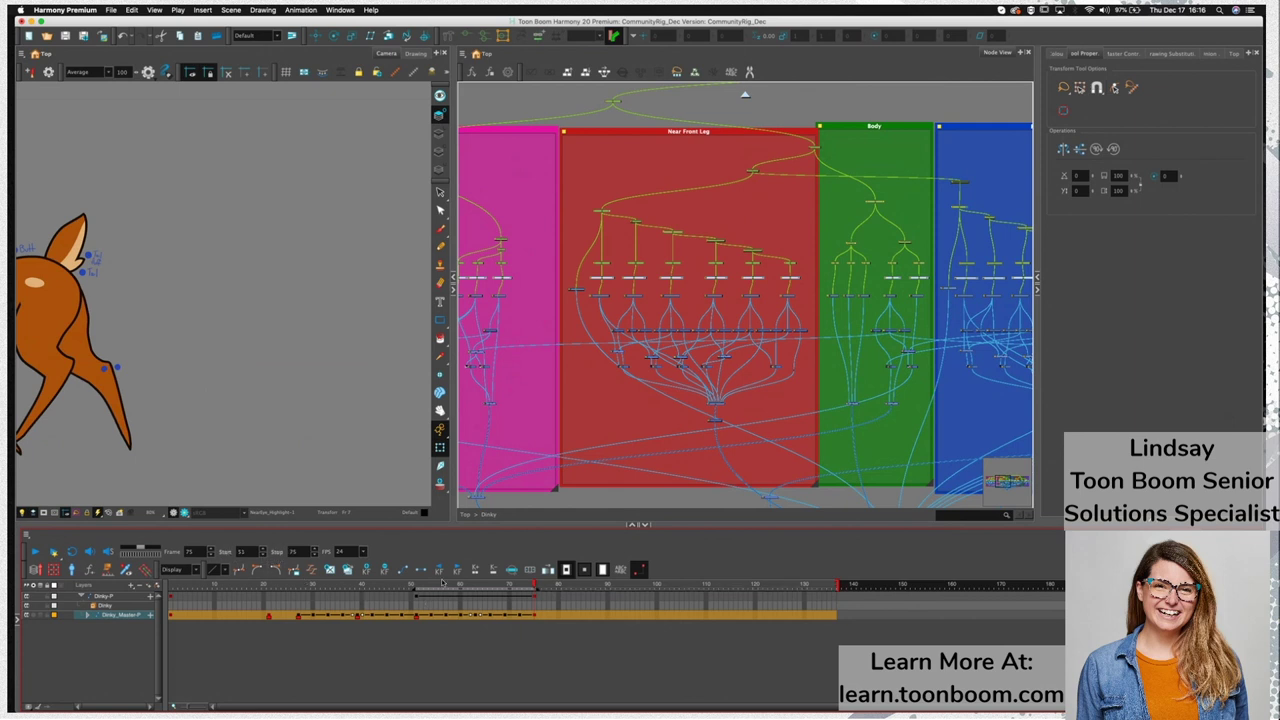
Set the playback range to frames 27 to 50, play the deer's walk cycle with looping enabled, and stop it
drag(411, 591, 297, 591)
drag(537, 593, 298, 585)
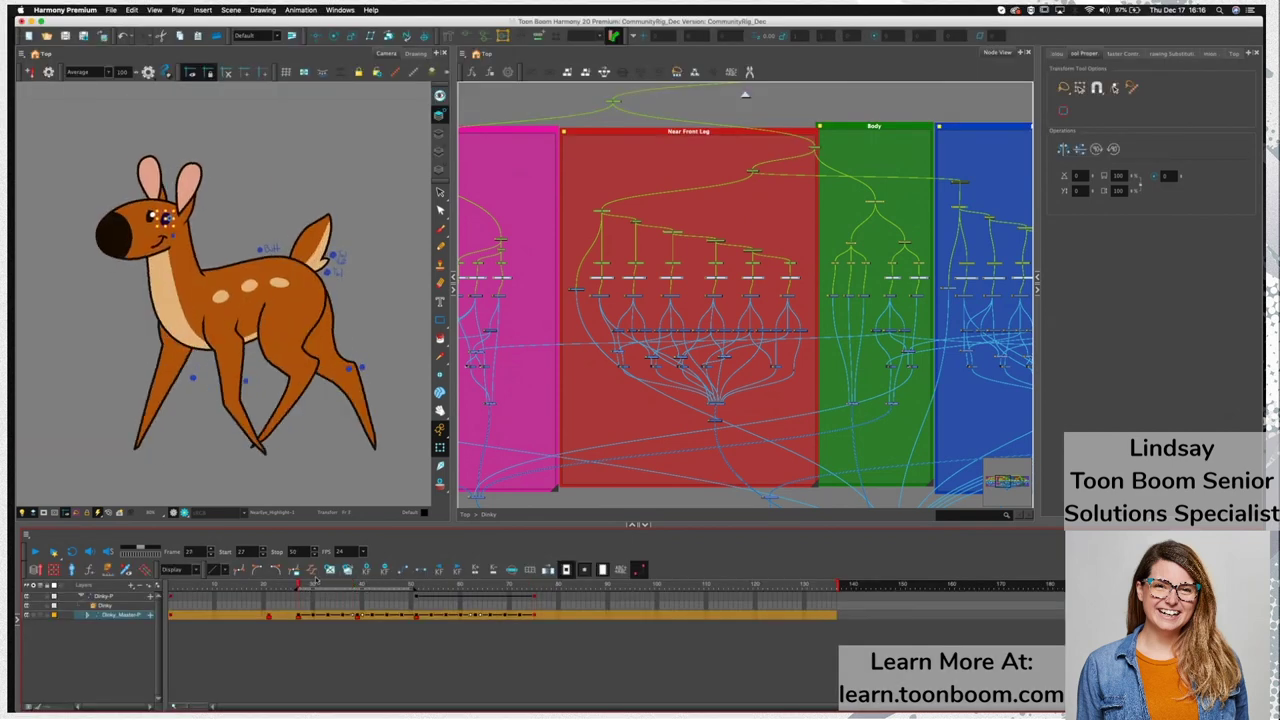
click(38, 553)
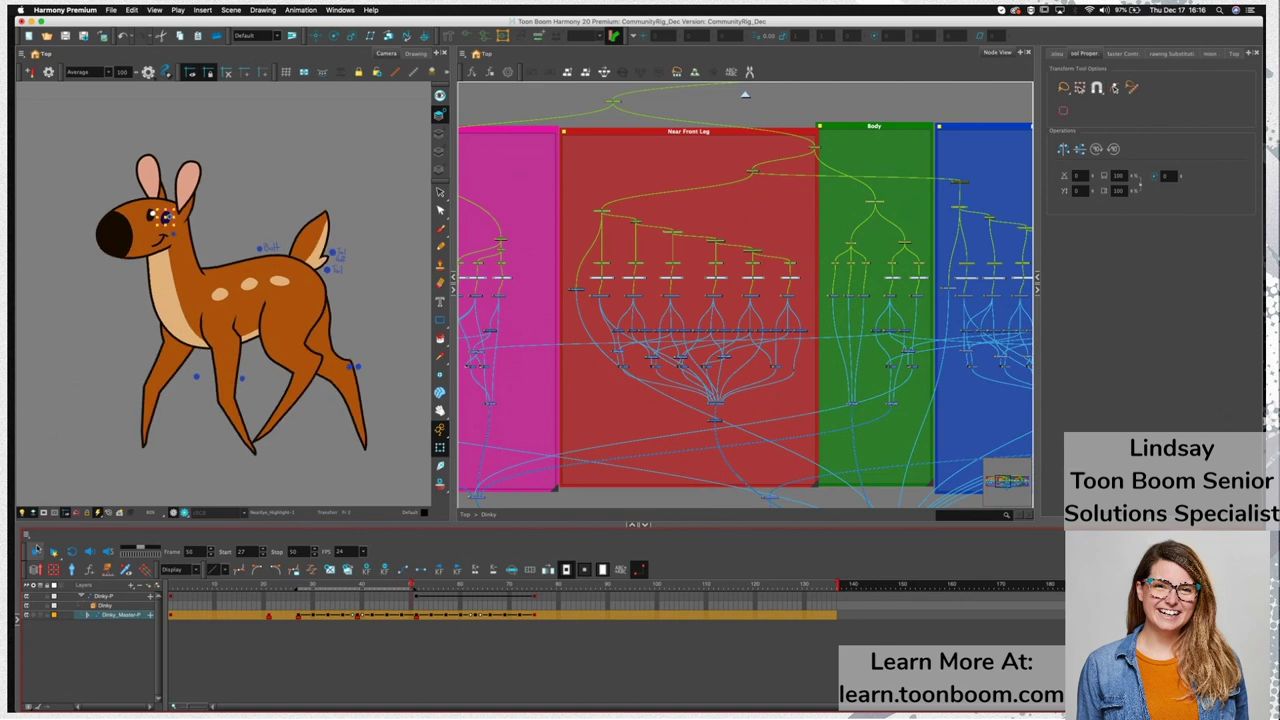
click(72, 552)
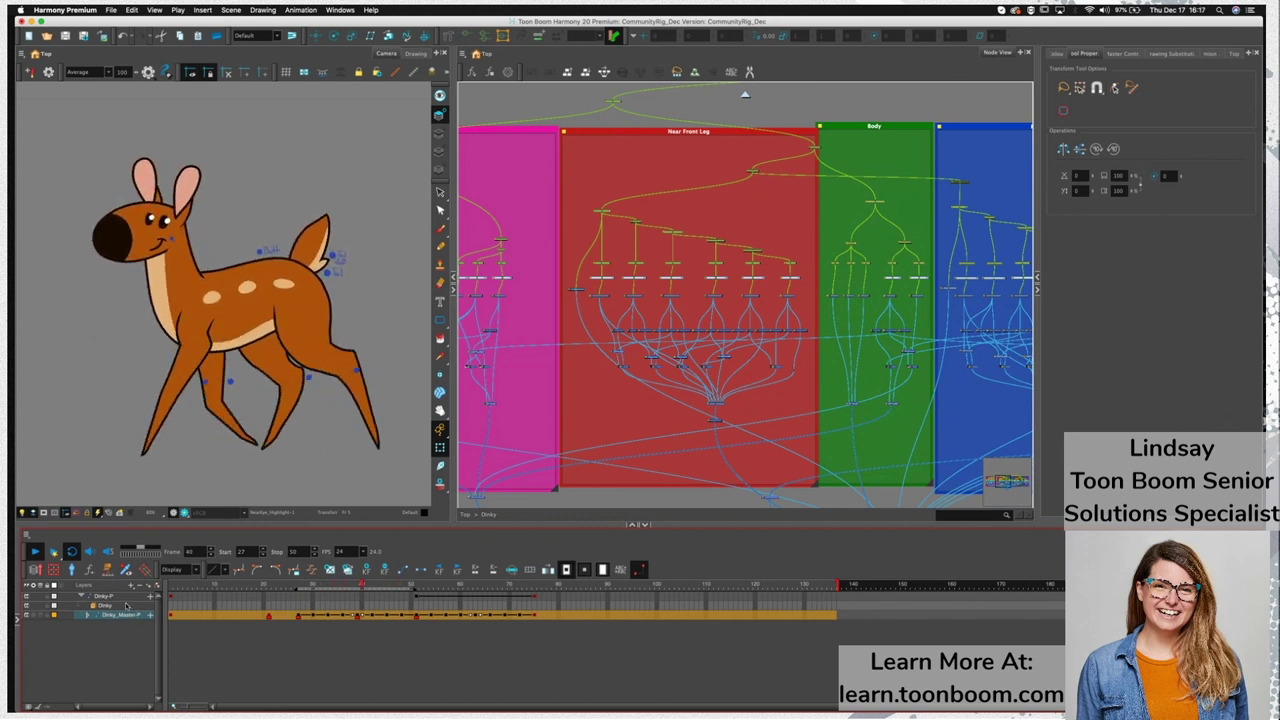
click(35, 552)
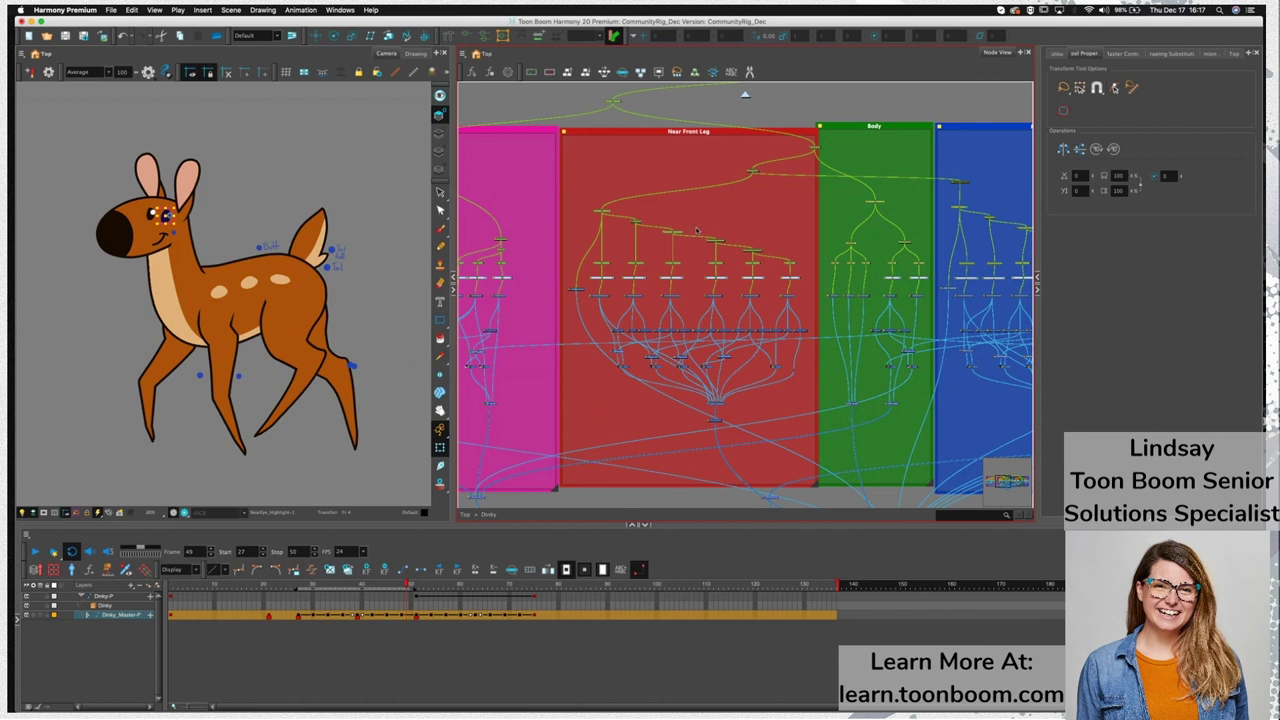
Examine which leg parts each peg controls by selecting the upper pegs of the Near Front Leg hierarchy one by one
scroll(726, 236, up, 2)
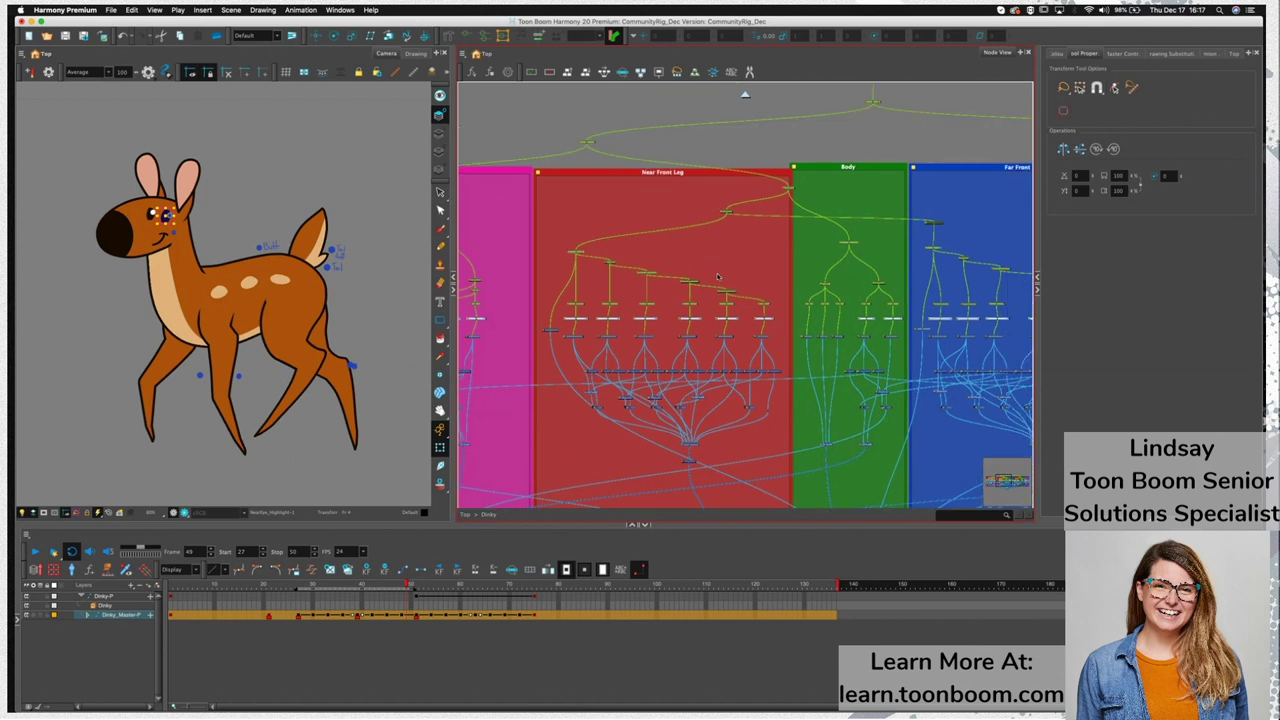
scroll(778, 262, up, 3)
drag(778, 262, 874, 250)
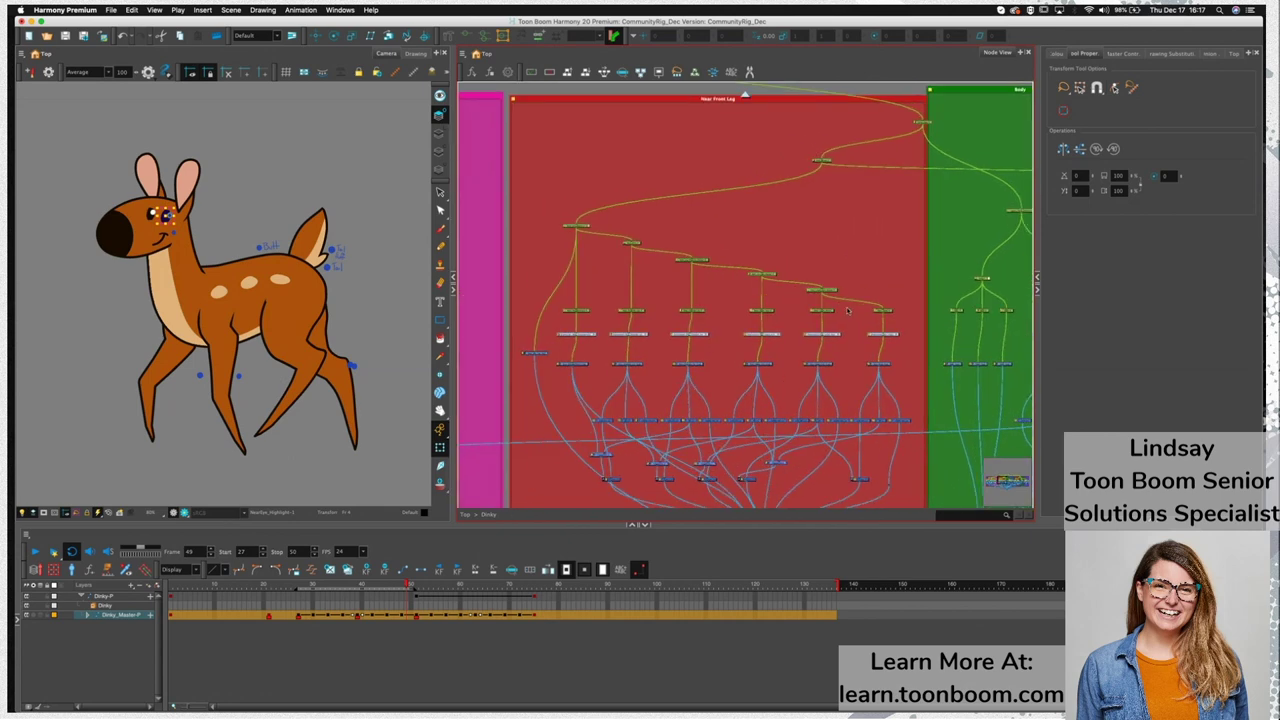
click(766, 273)
click(703, 259)
click(631, 242)
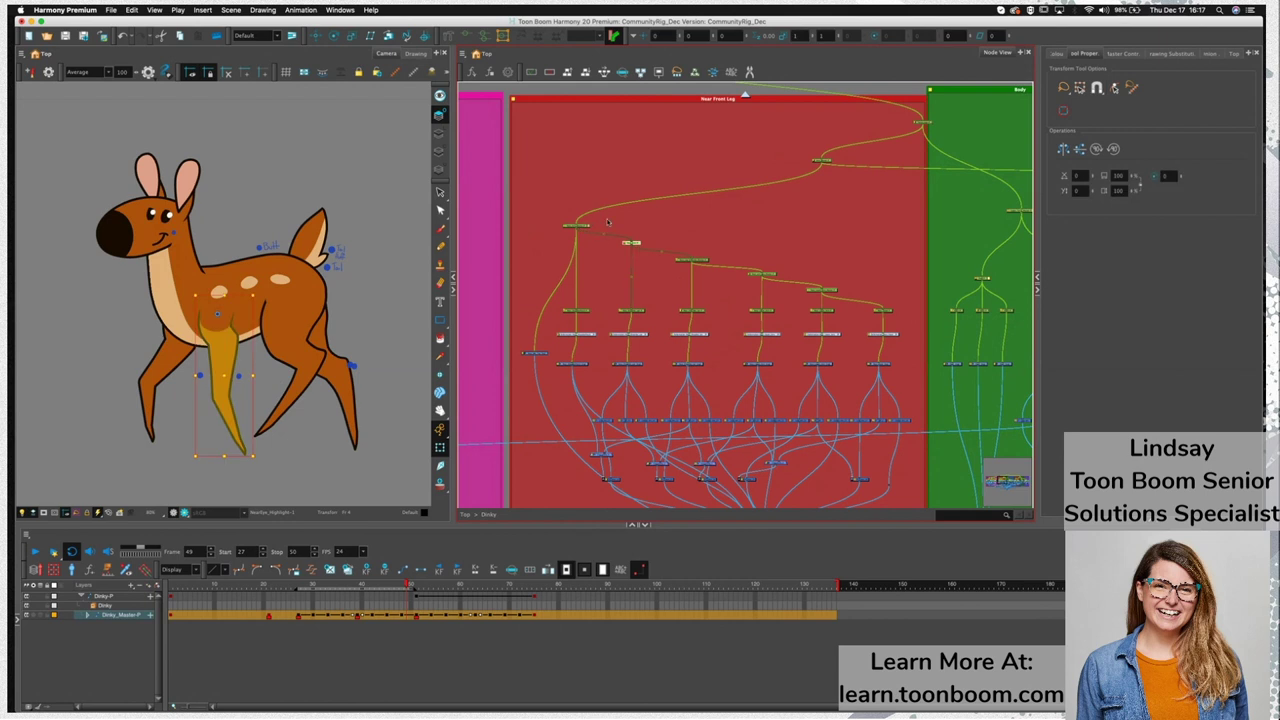
click(577, 226)
click(631, 243)
click(691, 260)
click(577, 227)
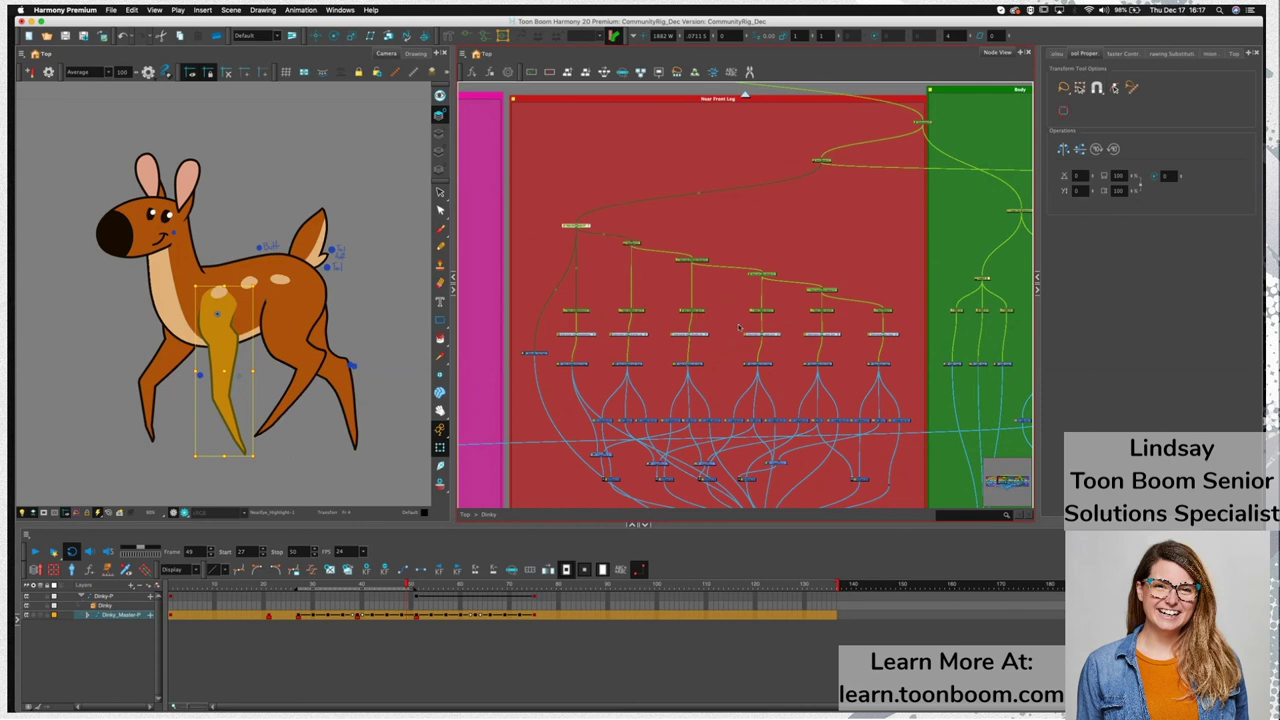
Examine which leg parts the near front leg's shoulder, upper arm and lower arm master pegs control by selecting them one after another
scroll(680, 278, up, 4)
drag(600, 241, 590, 237)
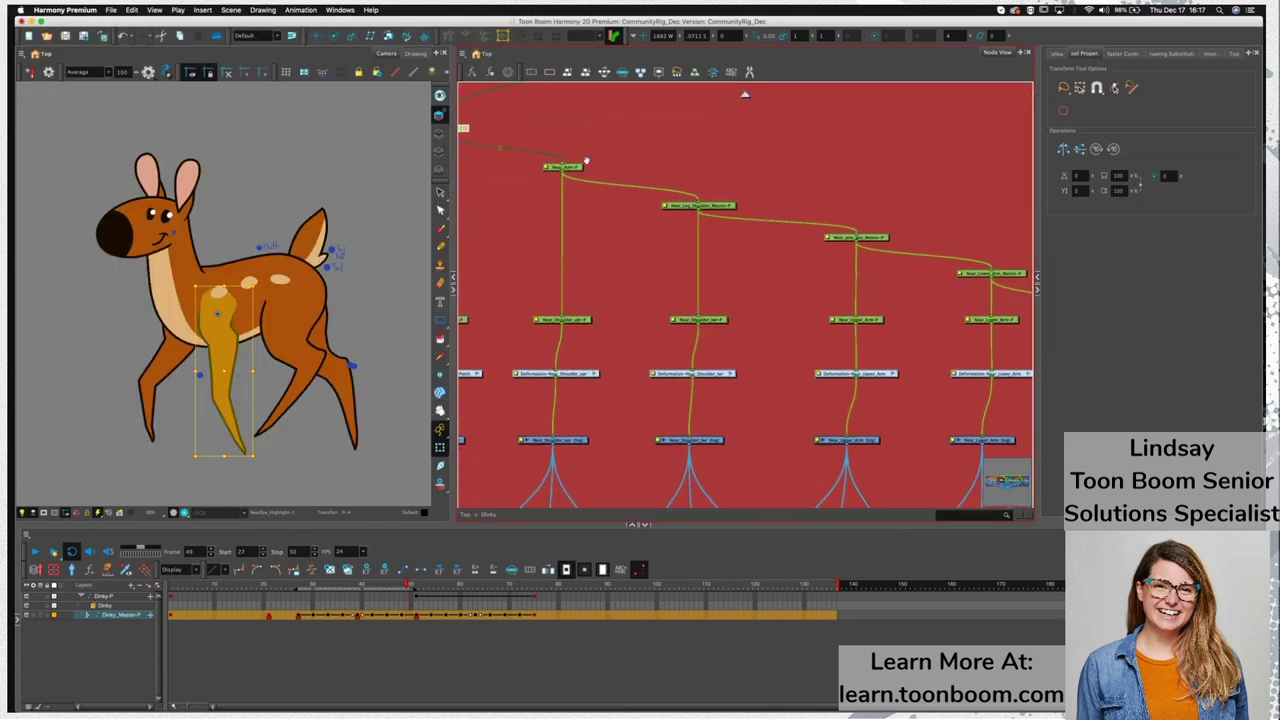
click(576, 168)
click(712, 206)
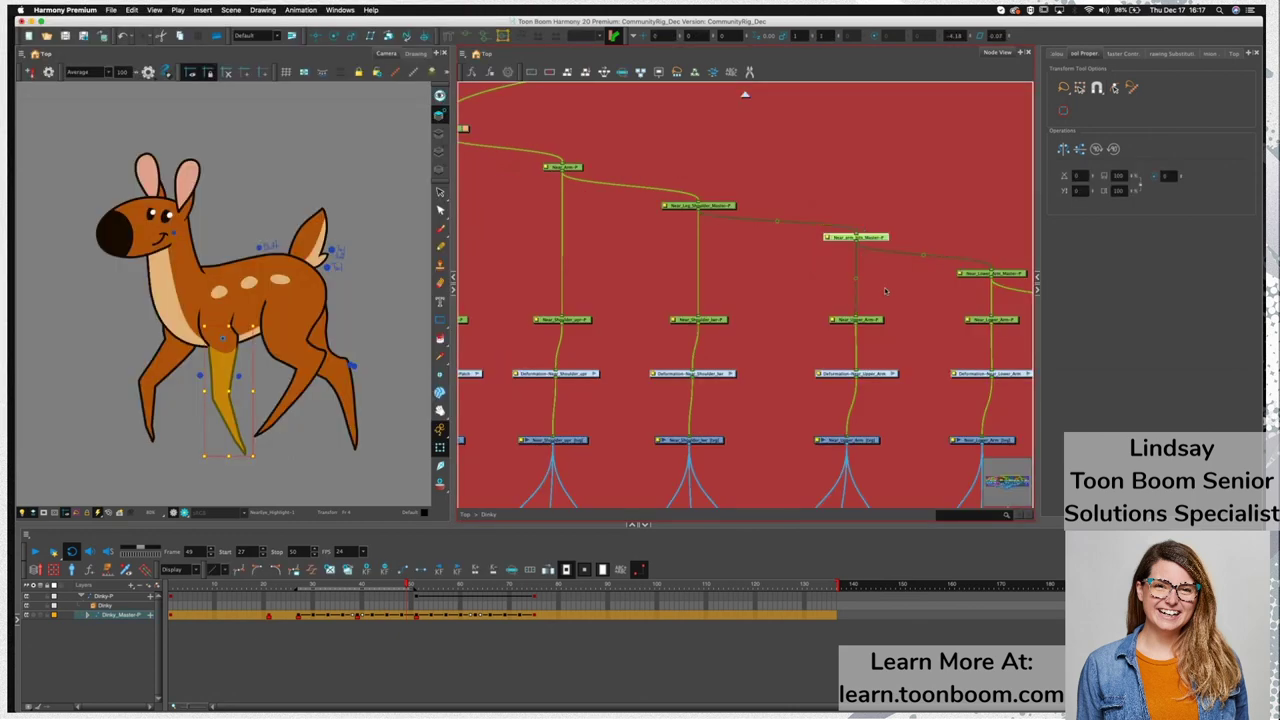
scroll(790, 280, down, 4)
drag(790, 279, 658, 264)
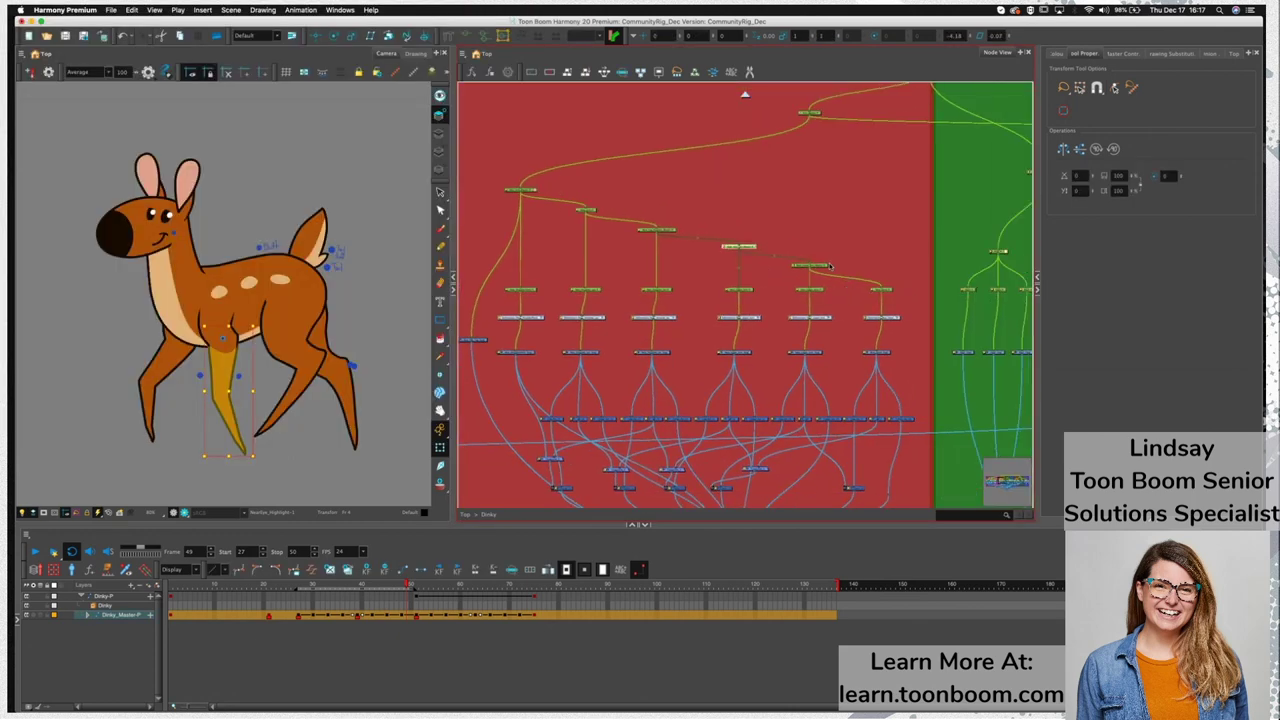
click(809, 265)
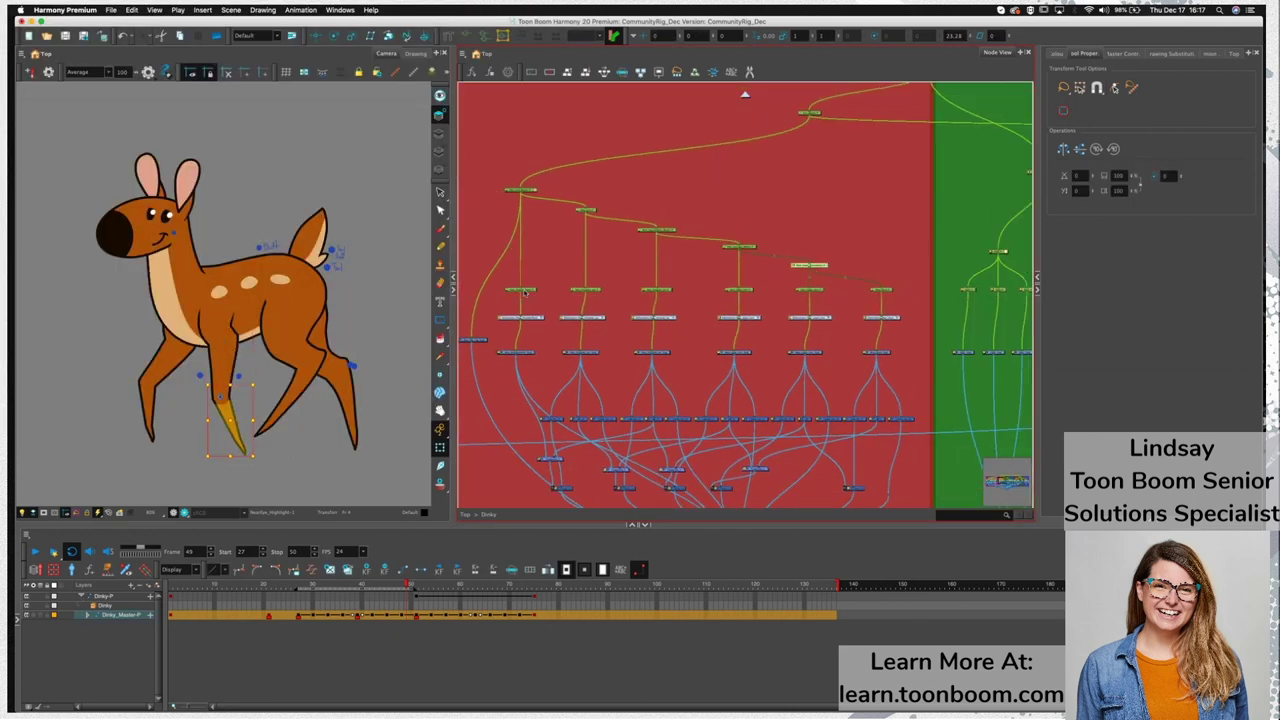
Try chaining the Near Front Leg's lower row of pegs directly to one another and move the disconnected master pegs aside
drag(524, 294, 812, 292)
click(657, 257)
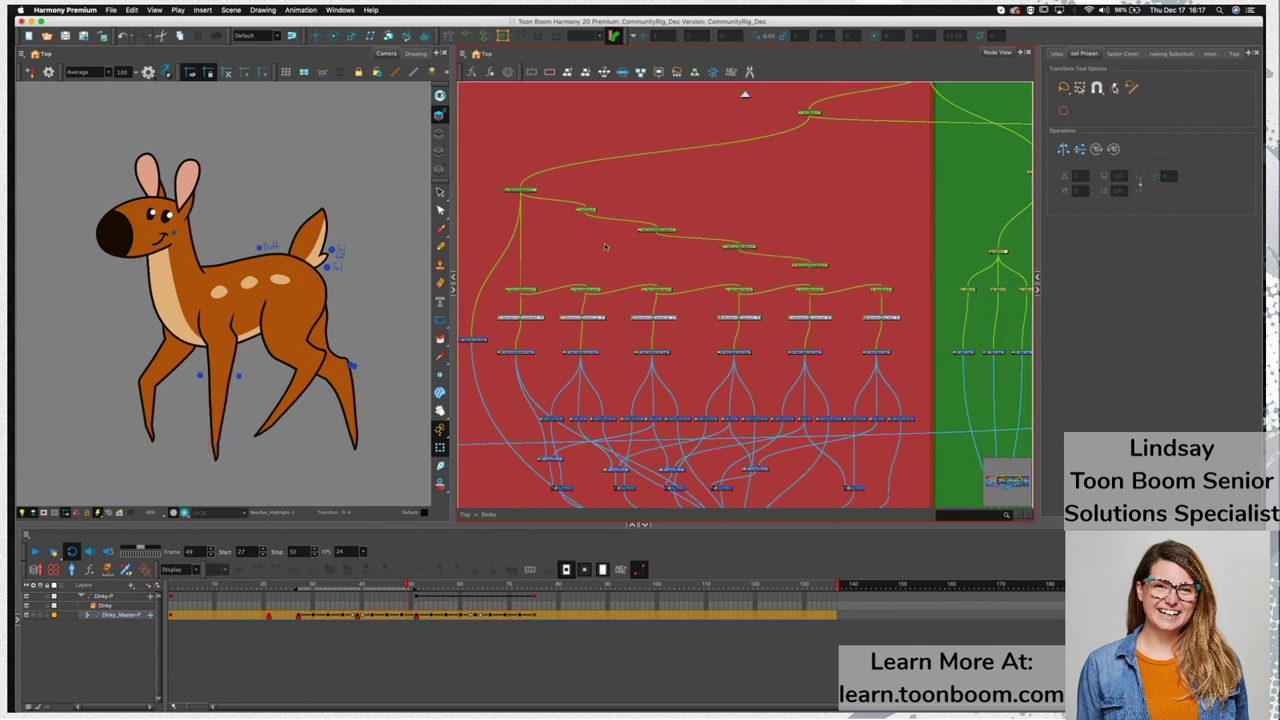
click(739, 247)
drag(568, 198, 830, 231)
click(702, 268)
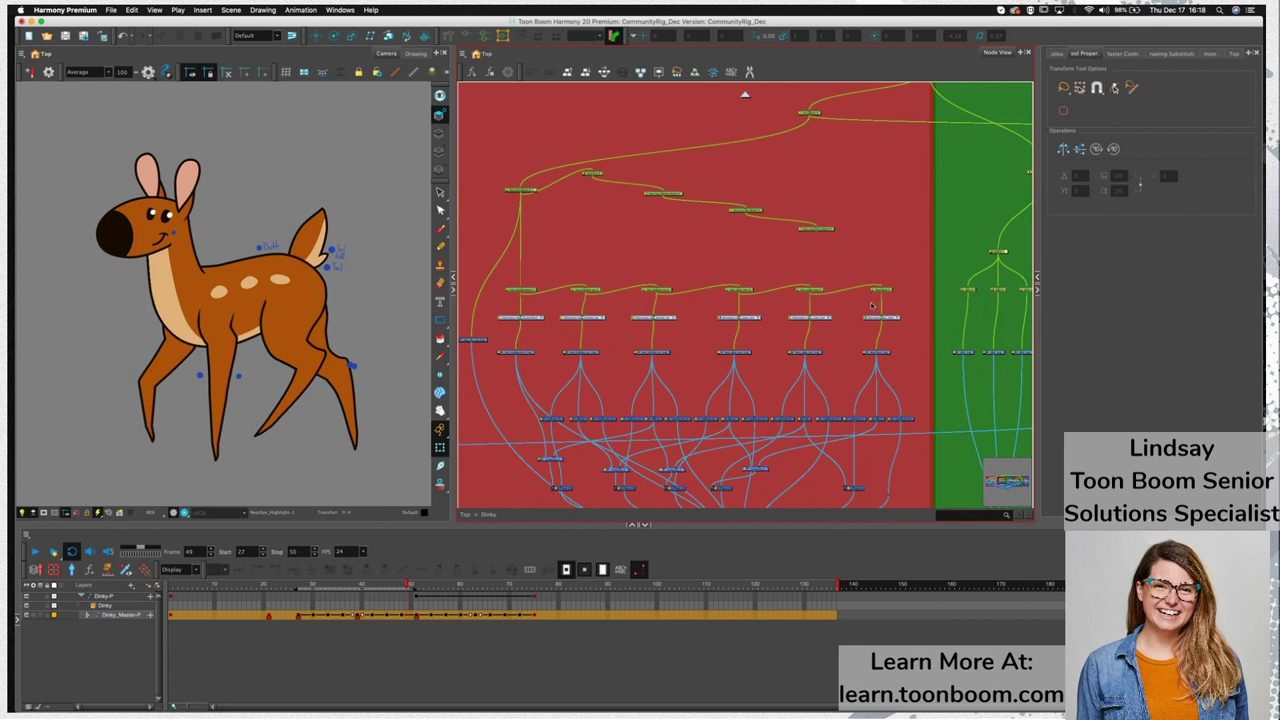
Switch to Chrome, show the power-strip picture over the rig as a comparison, and close its window
key(super+Tab)
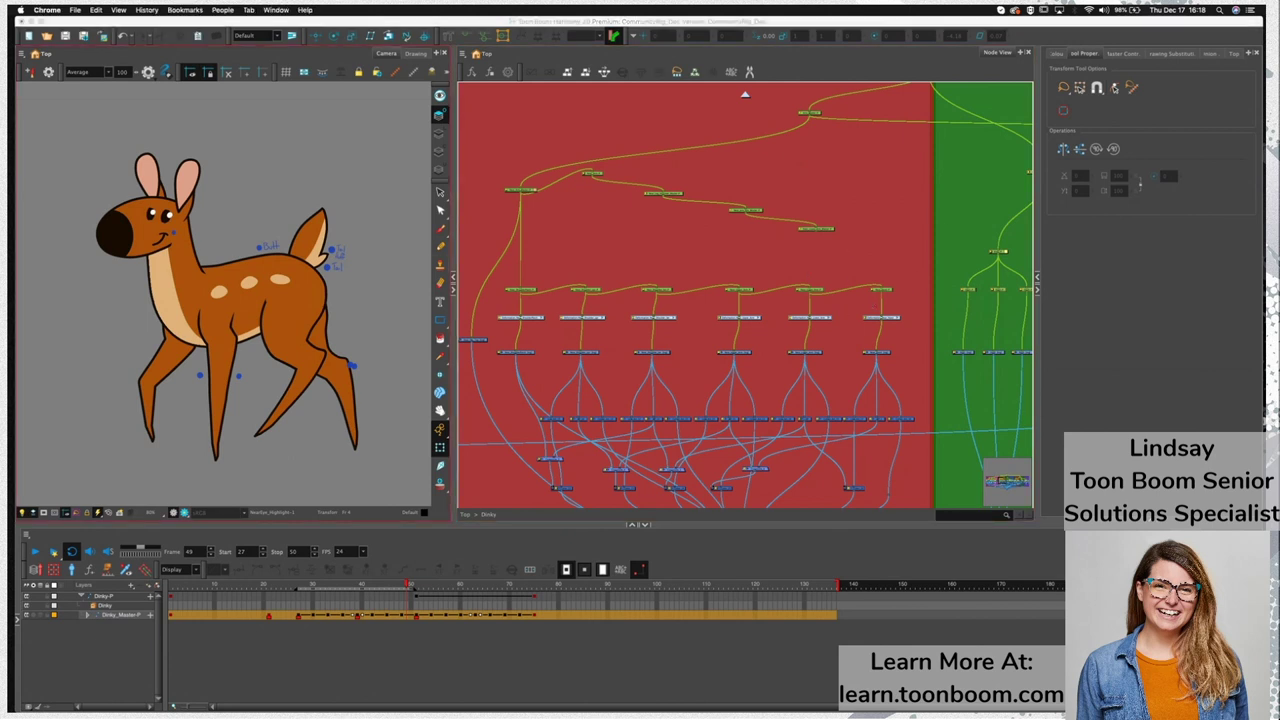
drag(18, 110, 339, 109)
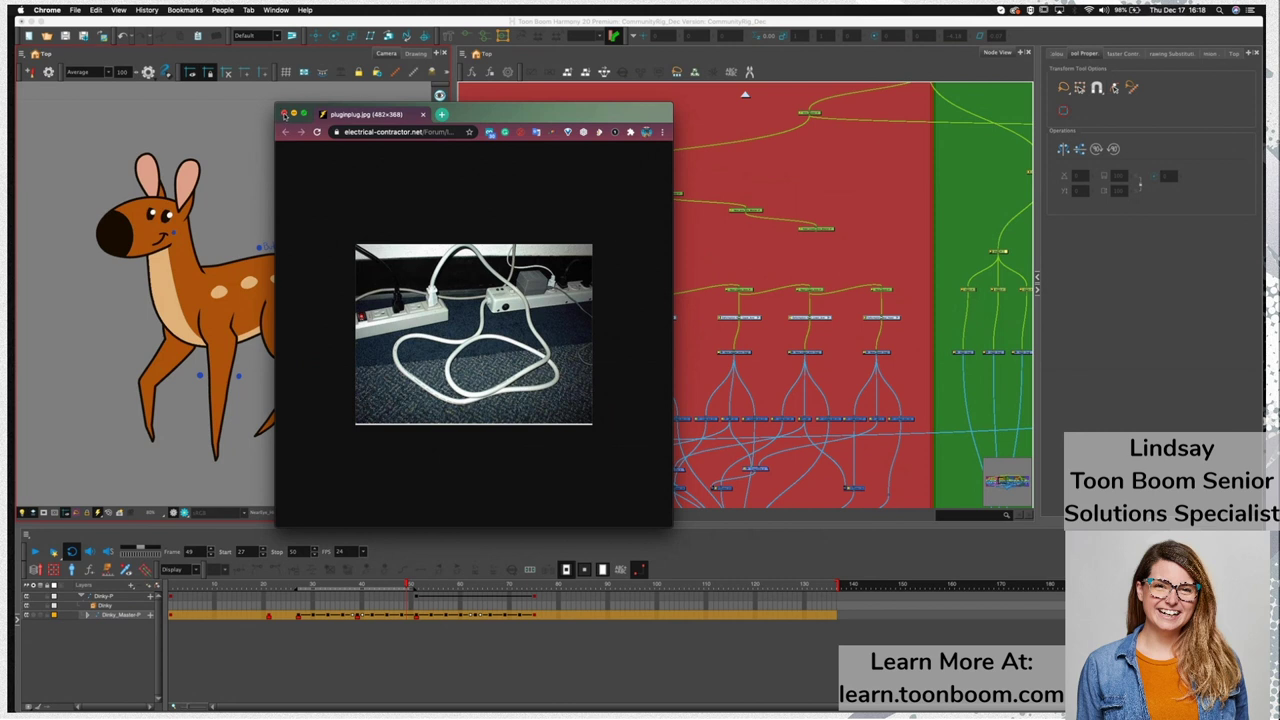
click(284, 114)
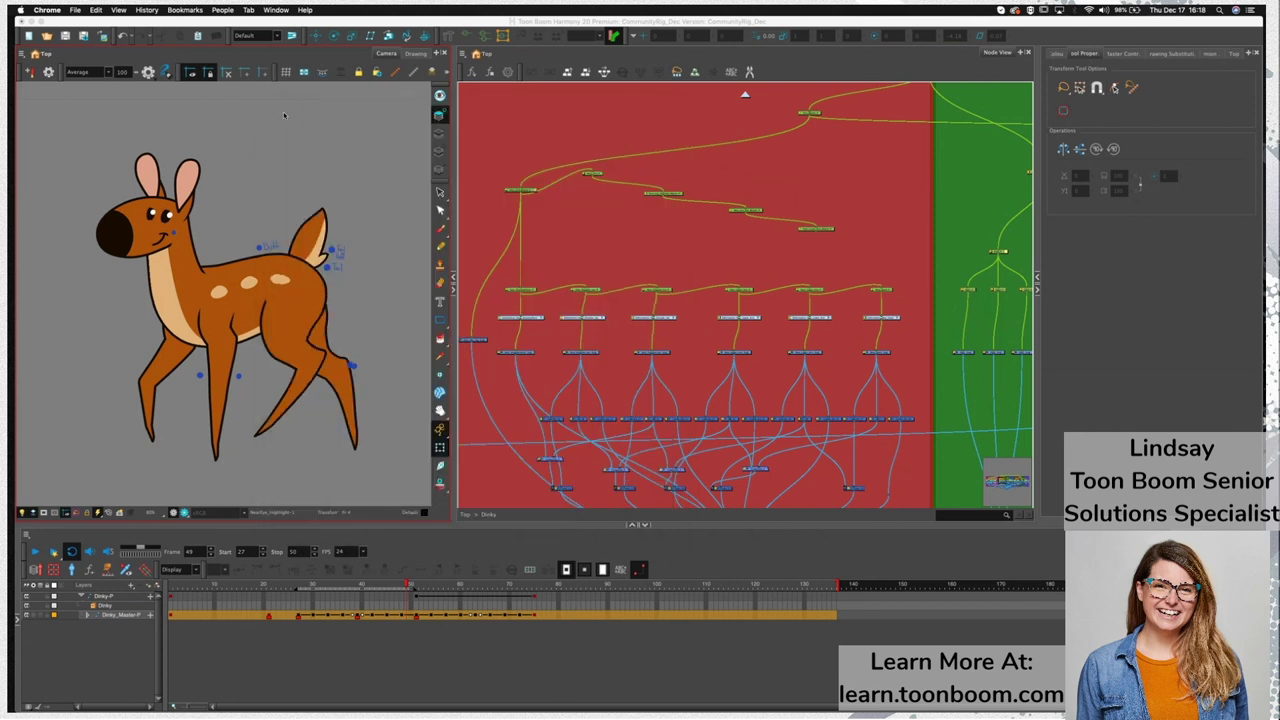
Select the directly chained near leg pegs one by one and try transforming the leg from the upper arm peg
click(556, 273)
click(585, 290)
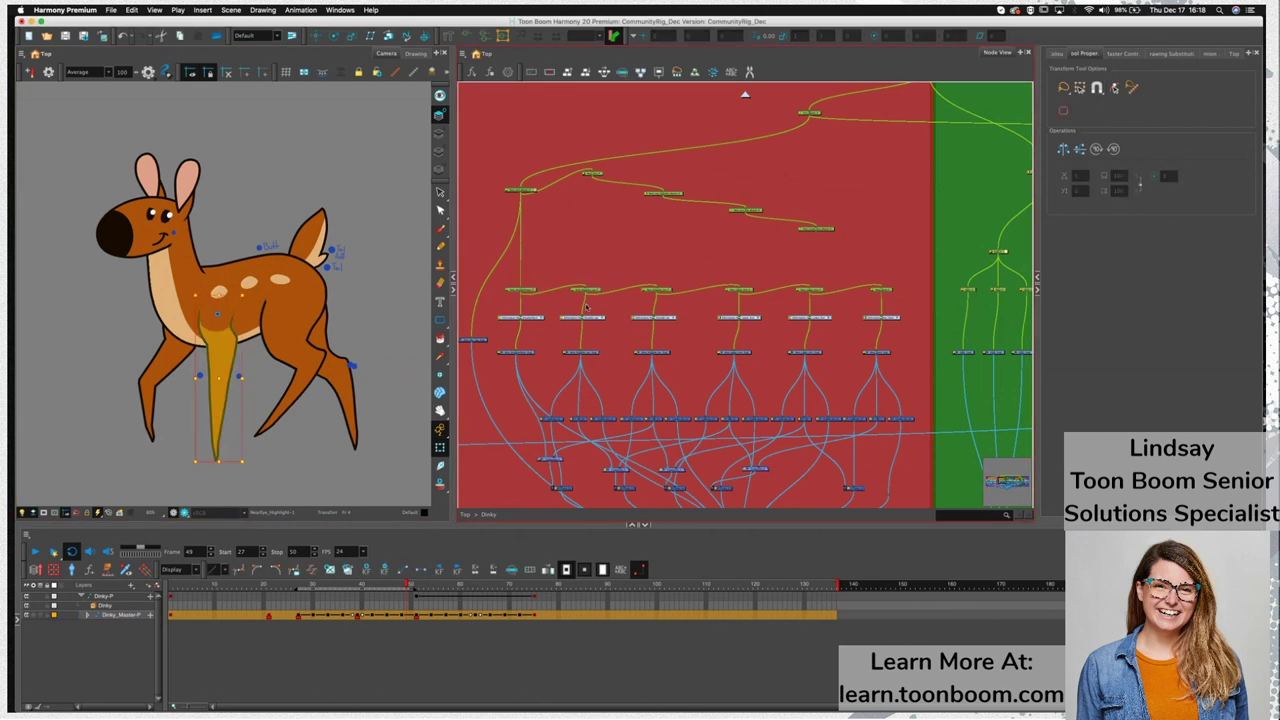
click(656, 290)
click(740, 290)
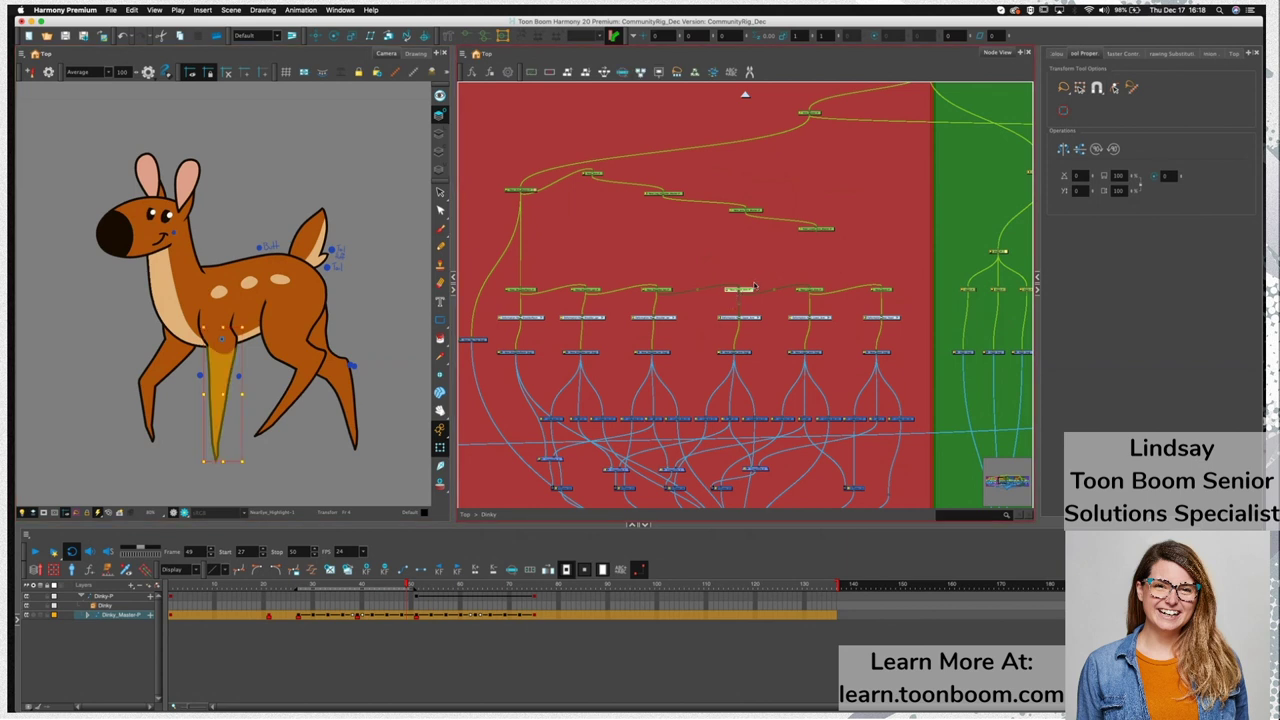
mouse_move(239, 471)
mouse_down()
mouse_move(278, 458)
mouse_move(178, 463)
mouse_move(244, 470)
mouse_up()
Undo the leg transformation and the rewiring to restore the Near Front Leg's stepped master peg hierarchy
key(super+z)
key(super+z)
key(super+z)
key(super+z)
key(super+z)
key(super+z)
key(super+z)
key(super+z)
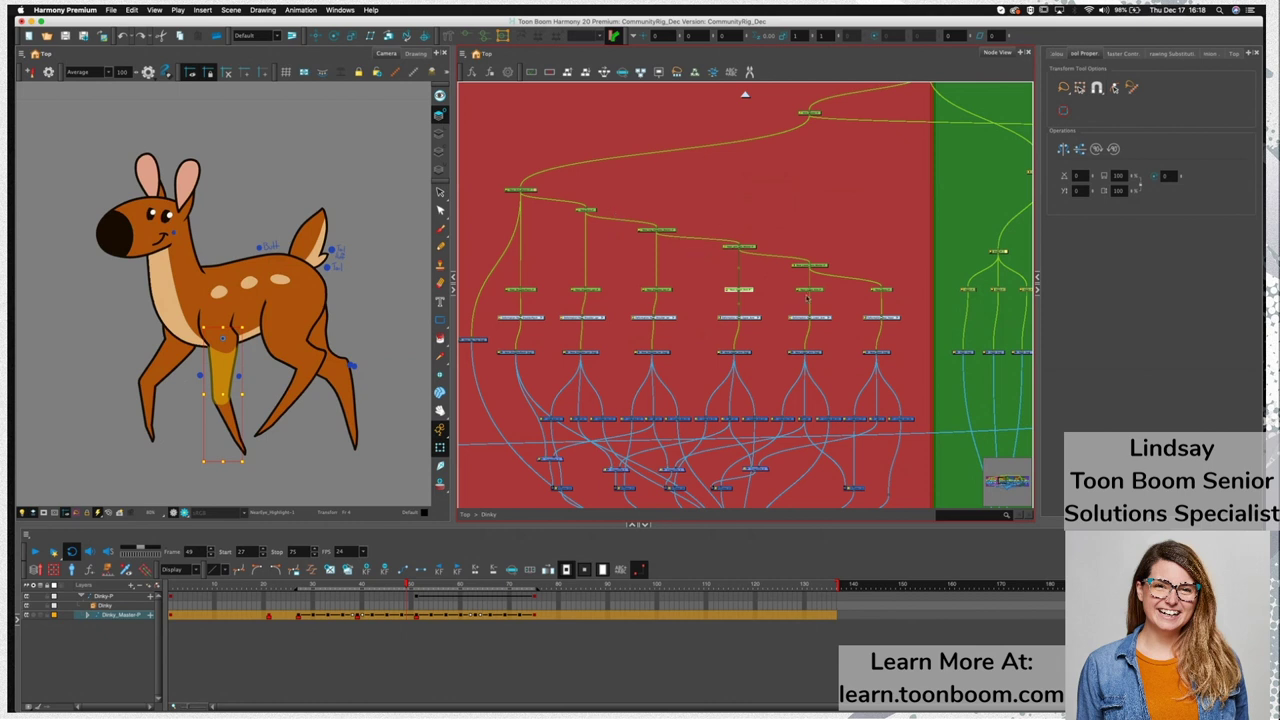
Compare Near_Lower_Arm_Master-P with the individual lower arm, hand, upper arm and lower shoulder pegs by selecting each one
click(896, 267)
drag(896, 267, 756, 280)
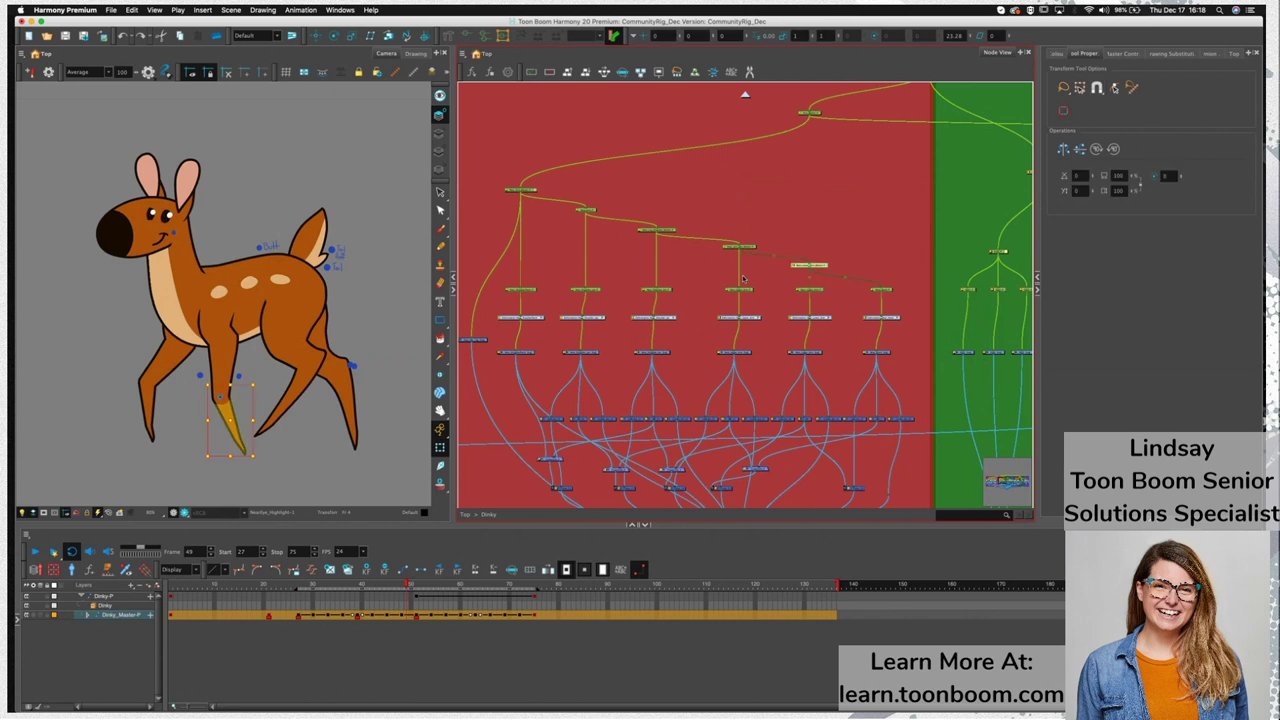
click(827, 292)
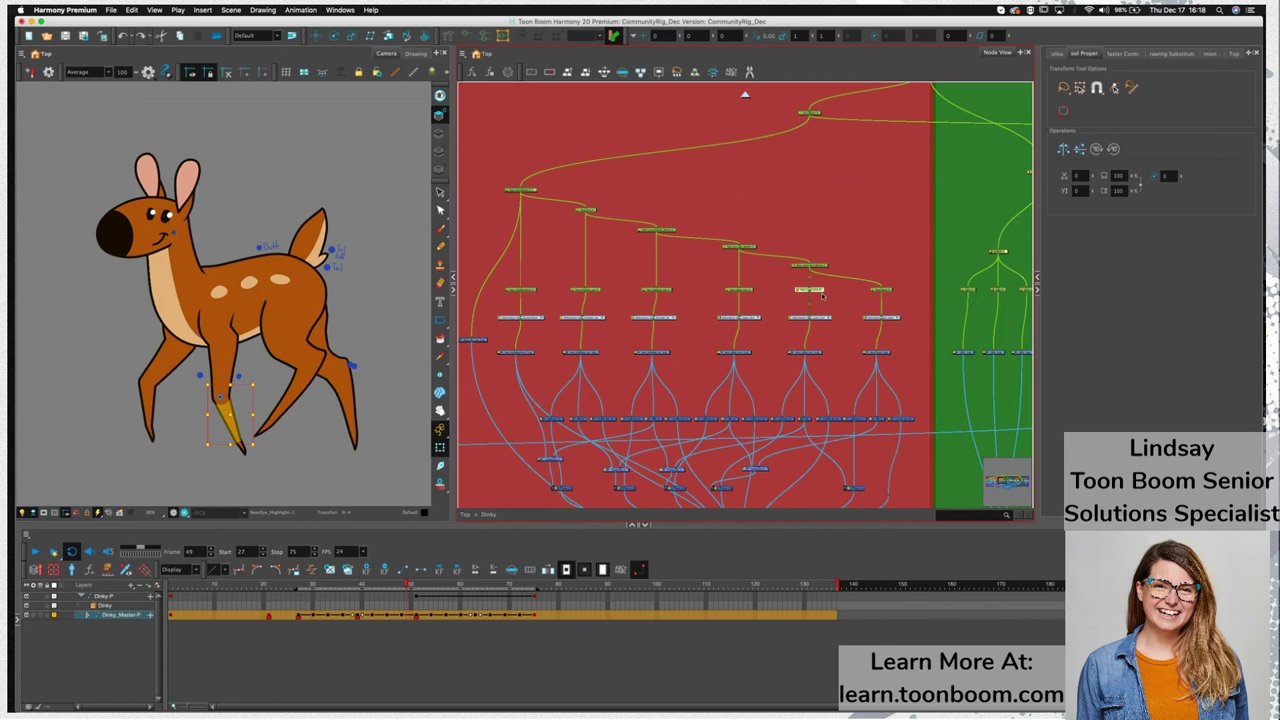
scroll(827, 292, up, 4)
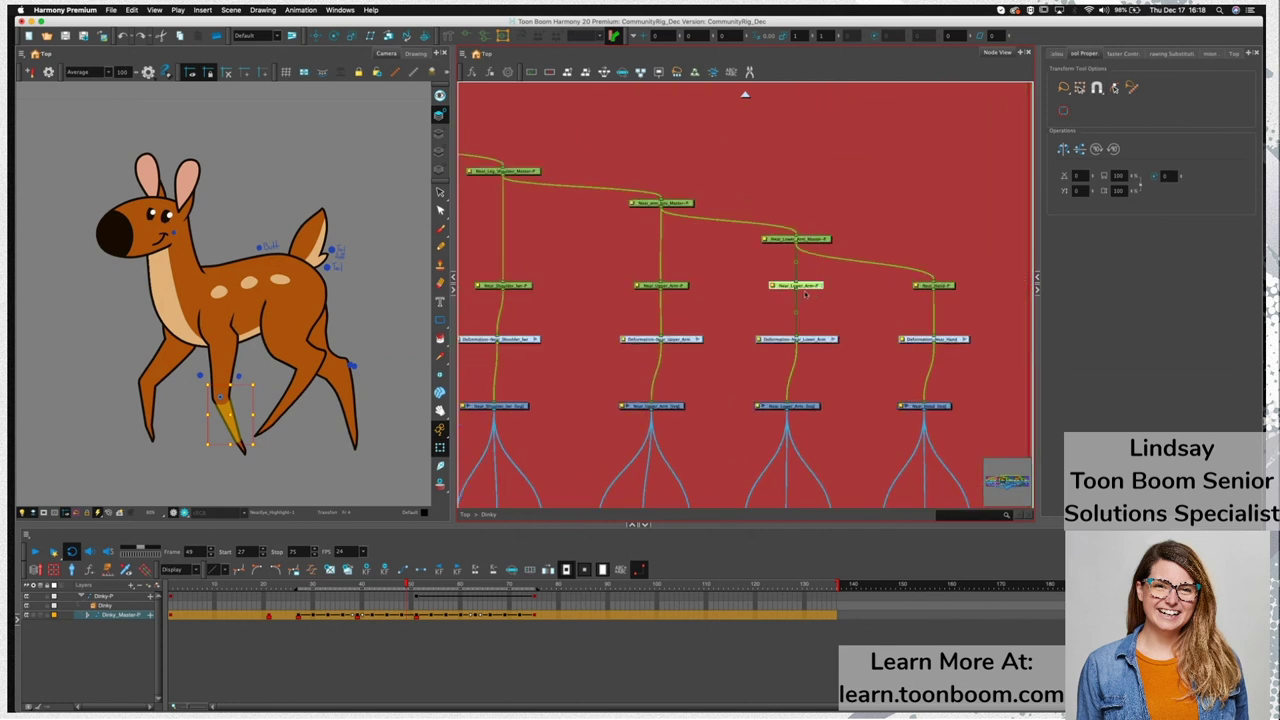
click(940, 287)
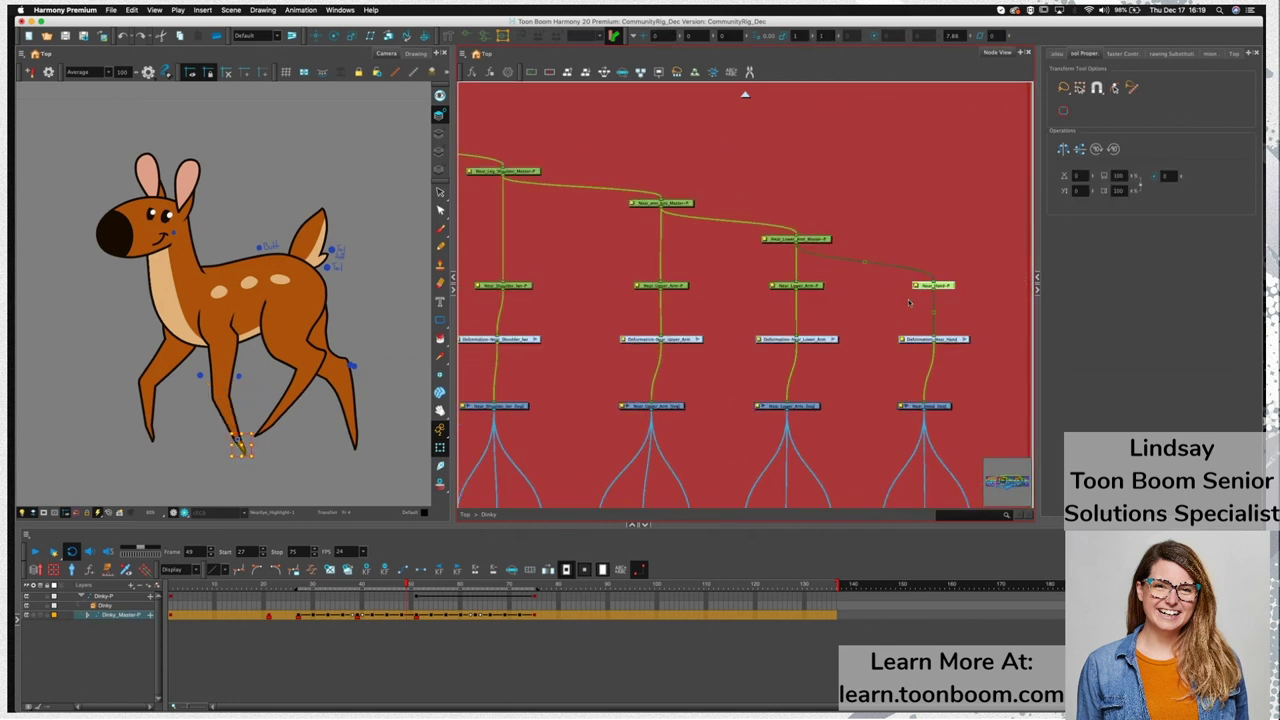
scroll(881, 300, left, 3)
click(740, 274)
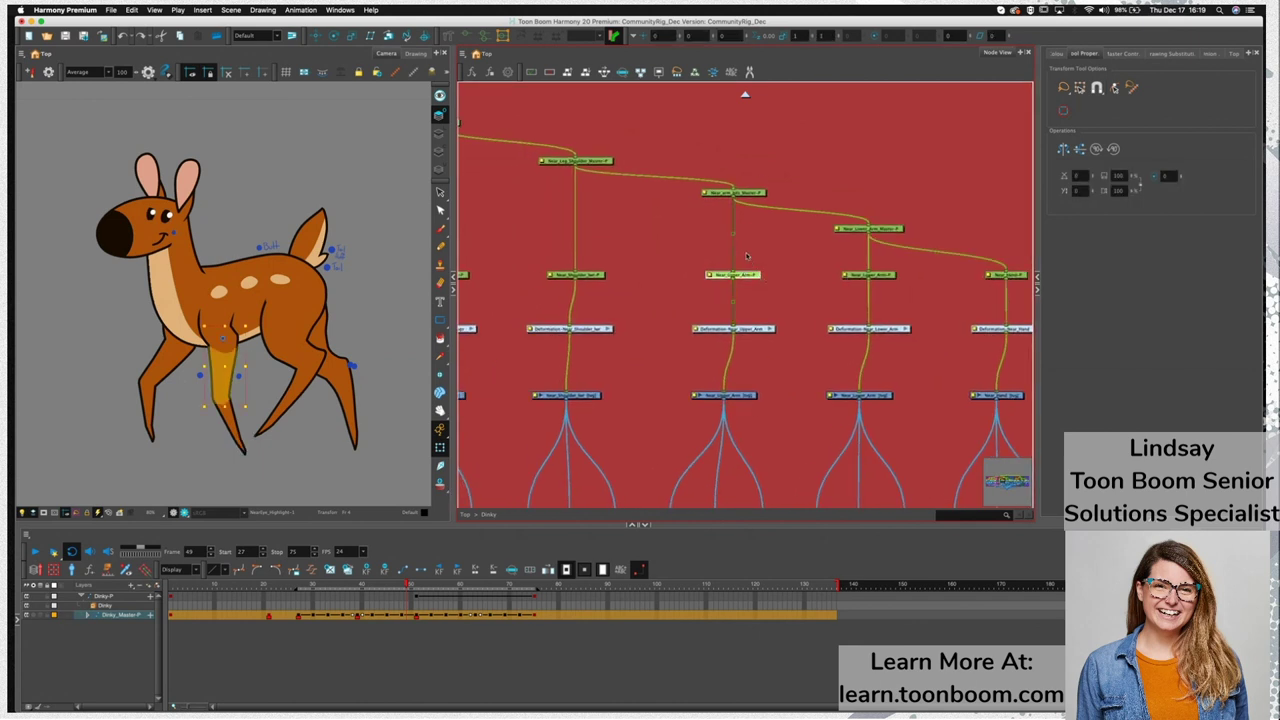
click(575, 276)
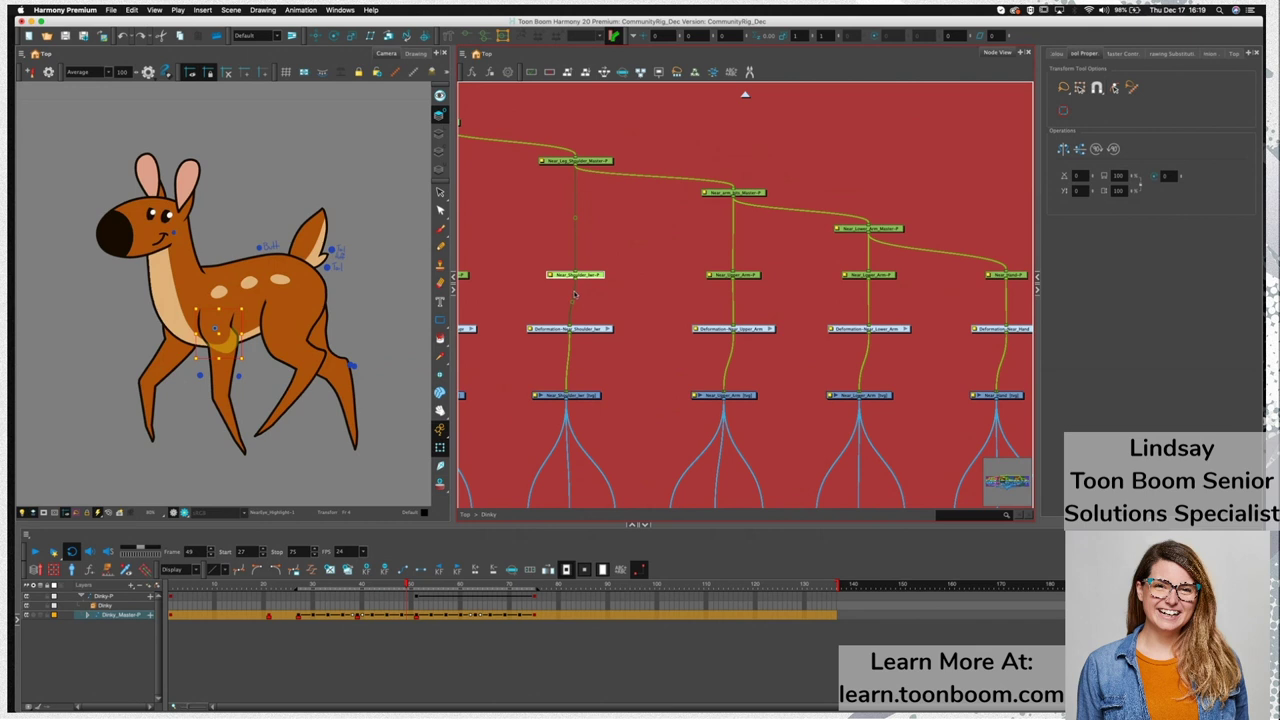
scroll(954, 296, right, 1)
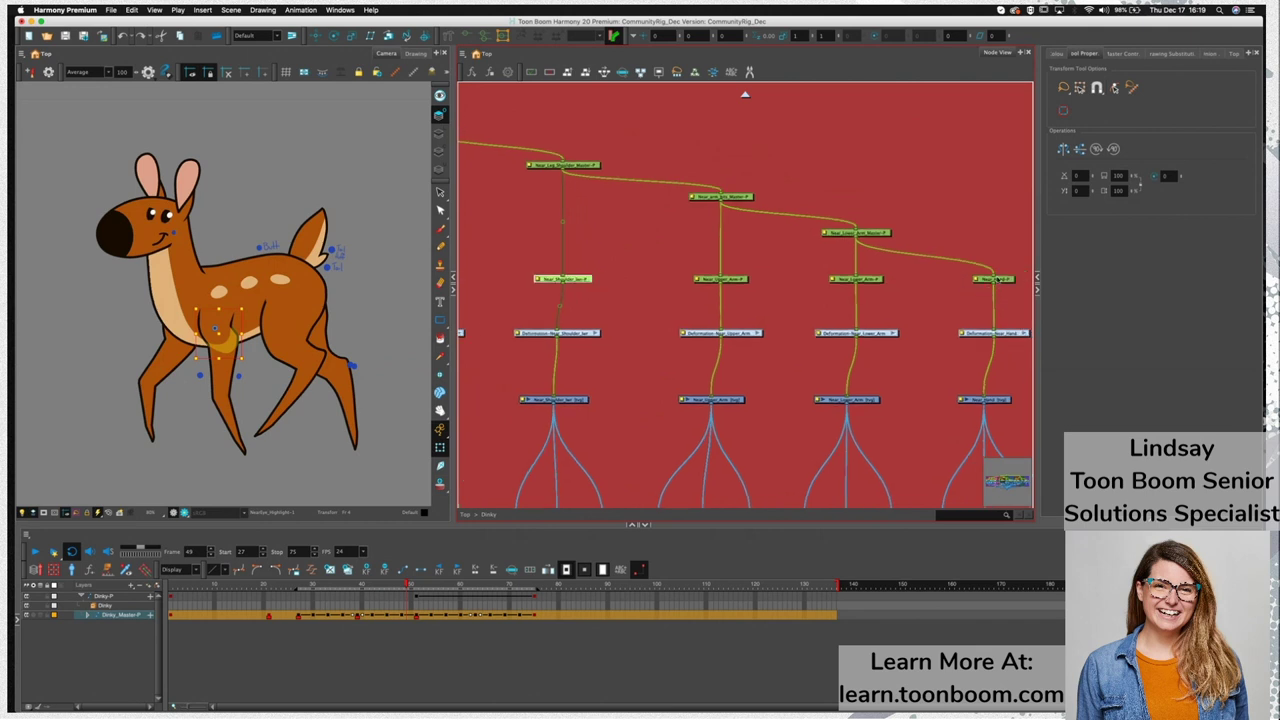
Examine the leg sections driven by the lower arm, arm and shoulder master pegs, working up the hierarchy
click(872, 234)
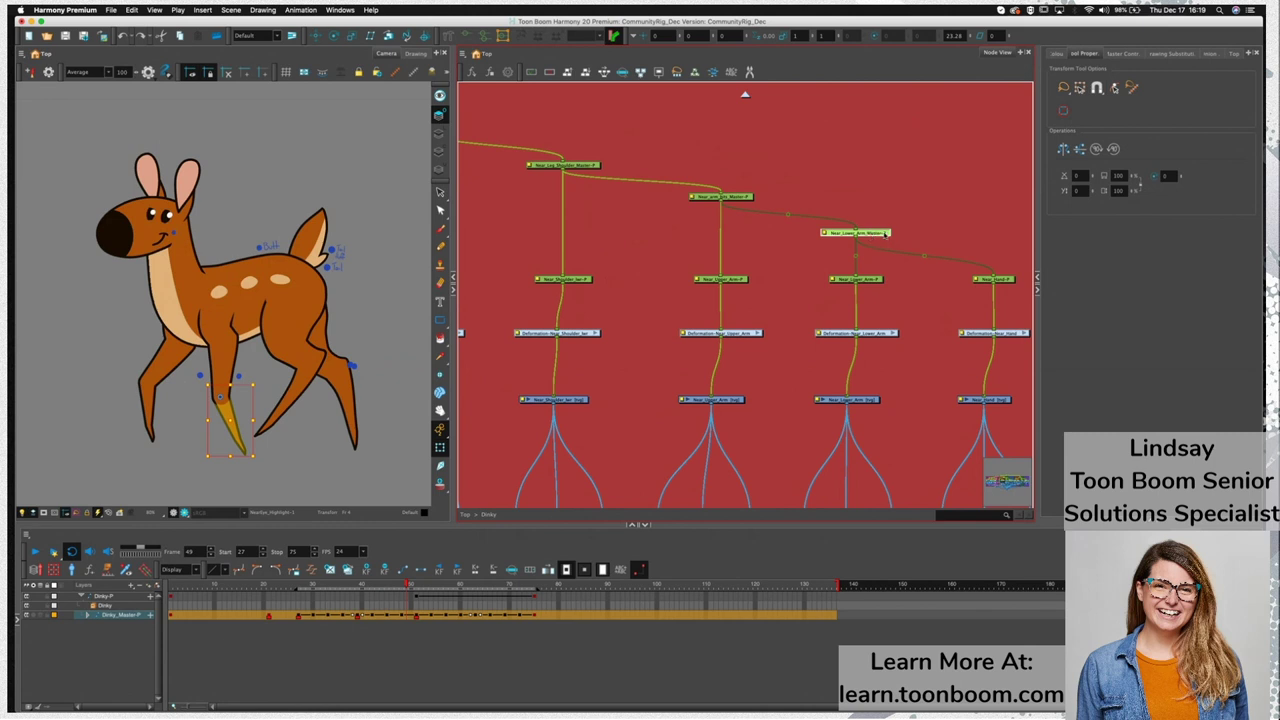
click(700, 218)
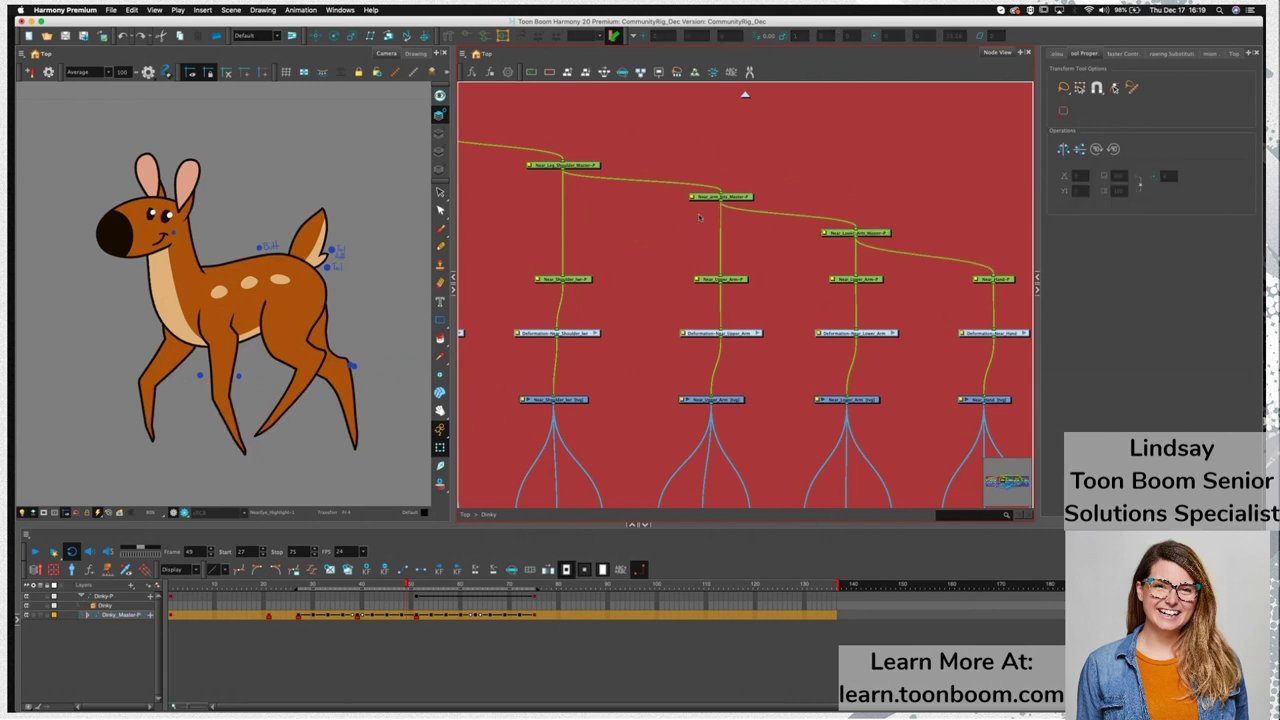
click(716, 197)
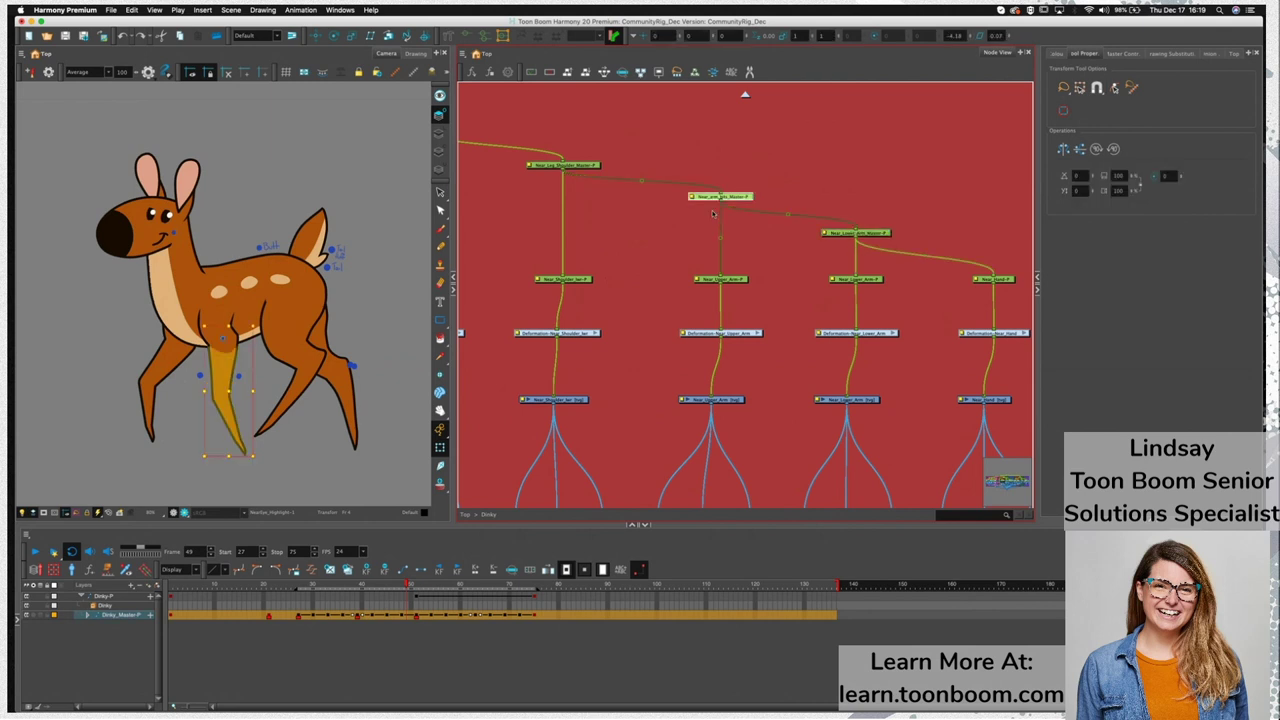
click(577, 166)
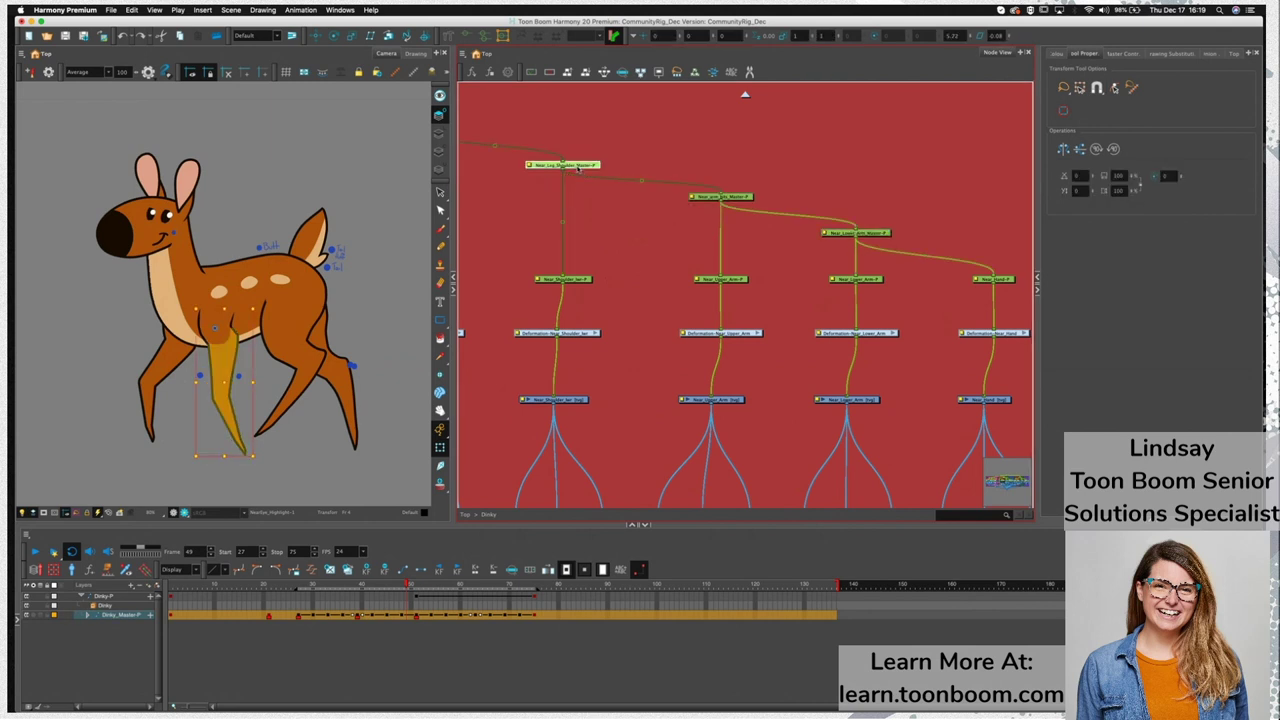
Try rotating the near front leg from its top master peg and shifting the shoulder patch separately, and undo the changes
scroll(680, 229, left, 10)
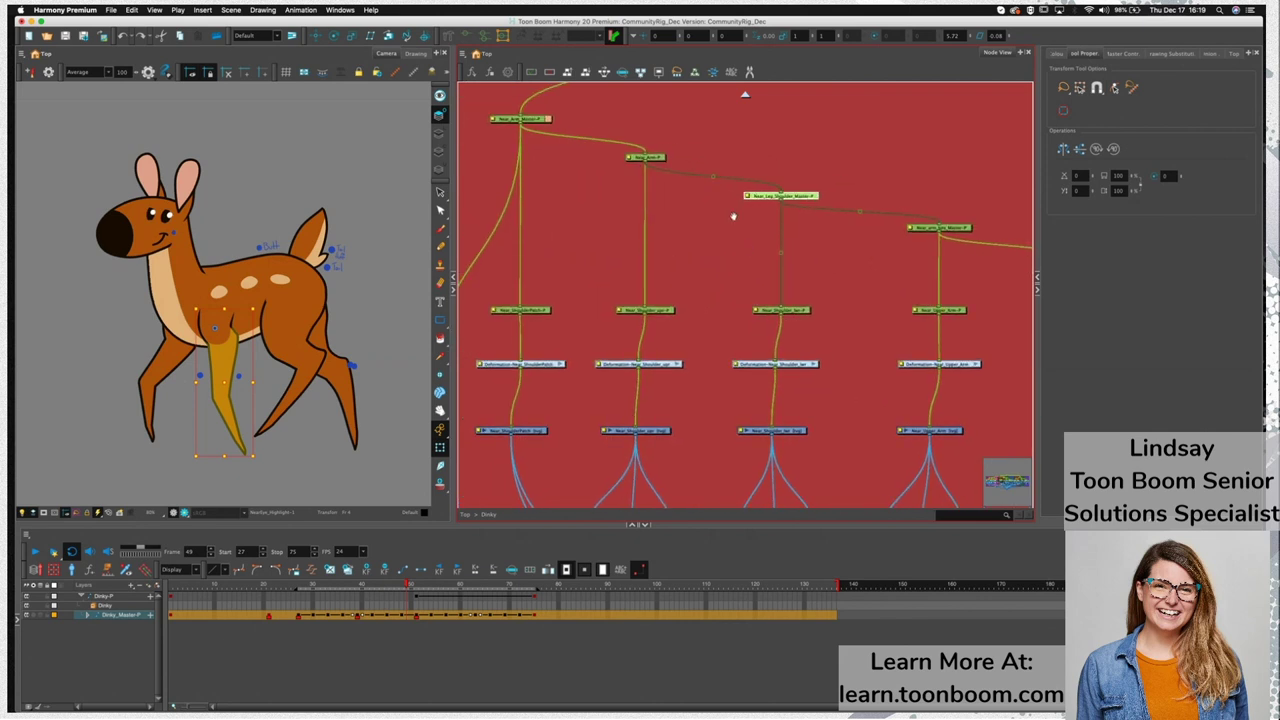
click(205, 313)
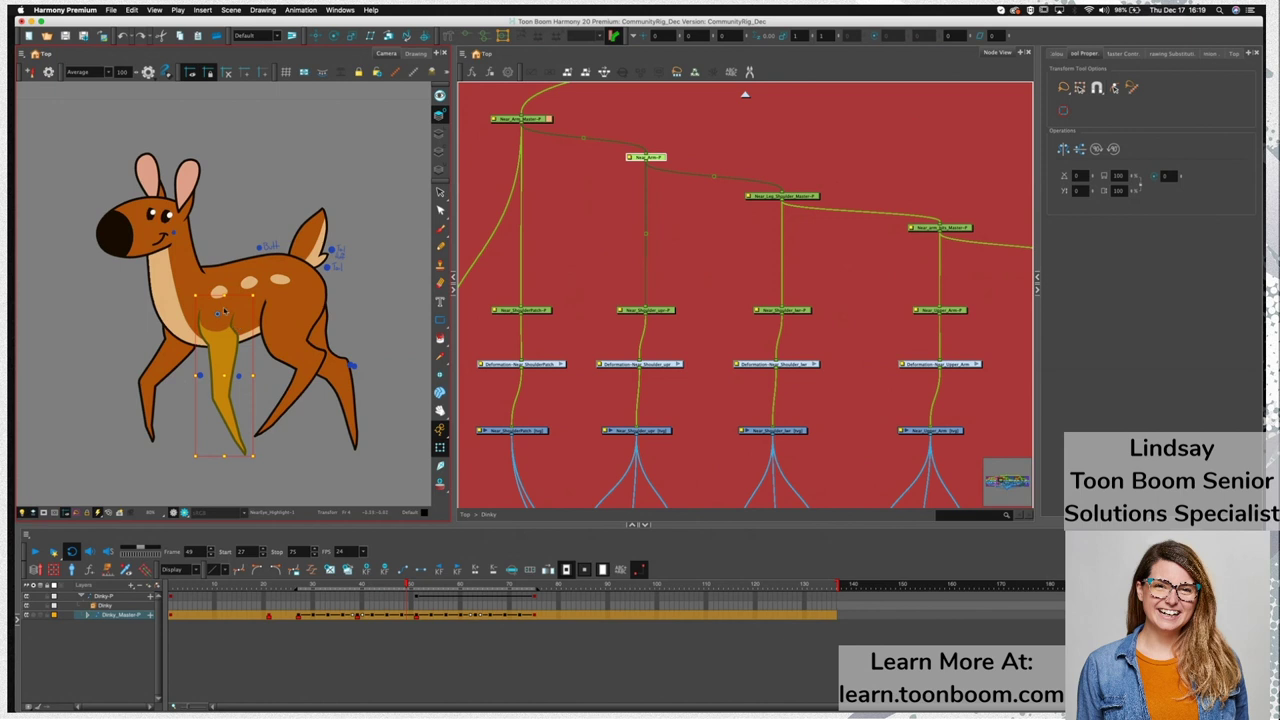
click(553, 158)
click(216, 311)
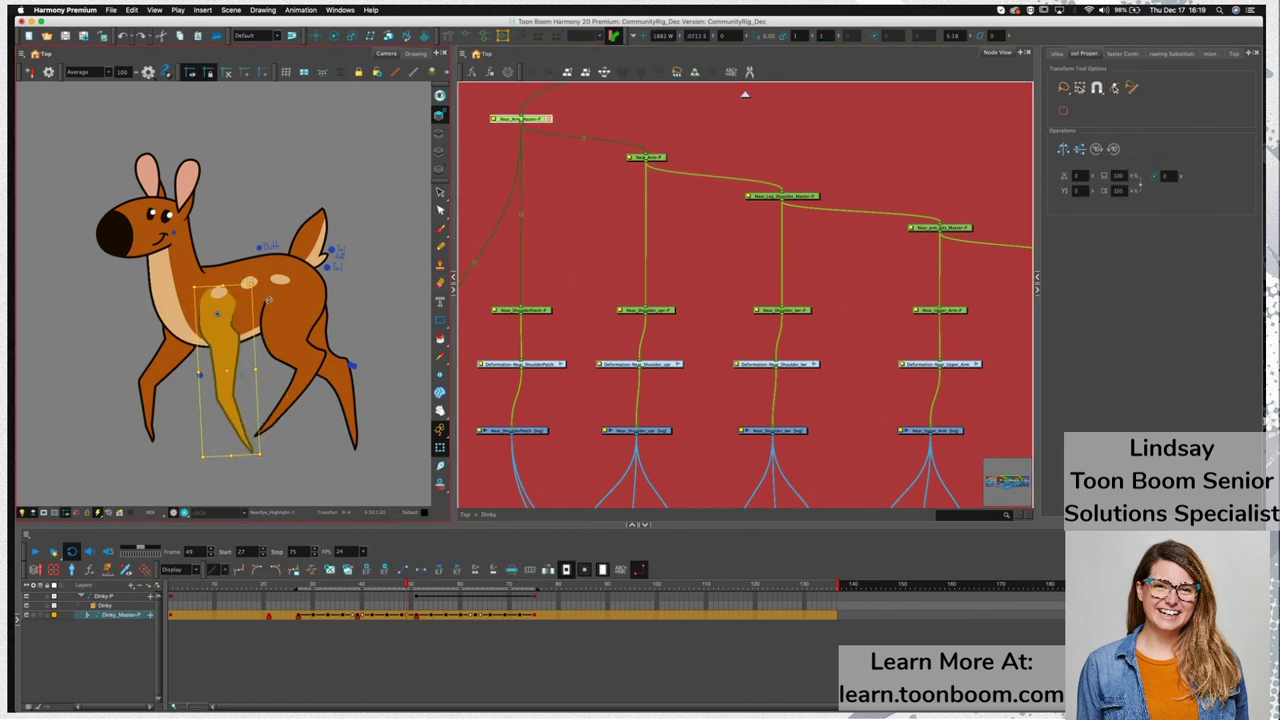
click(521, 310)
mouse_move(222, 312)
mouse_down()
mouse_move(239, 251)
mouse_move(221, 308)
mouse_up()
key(super+z)
click(572, 301)
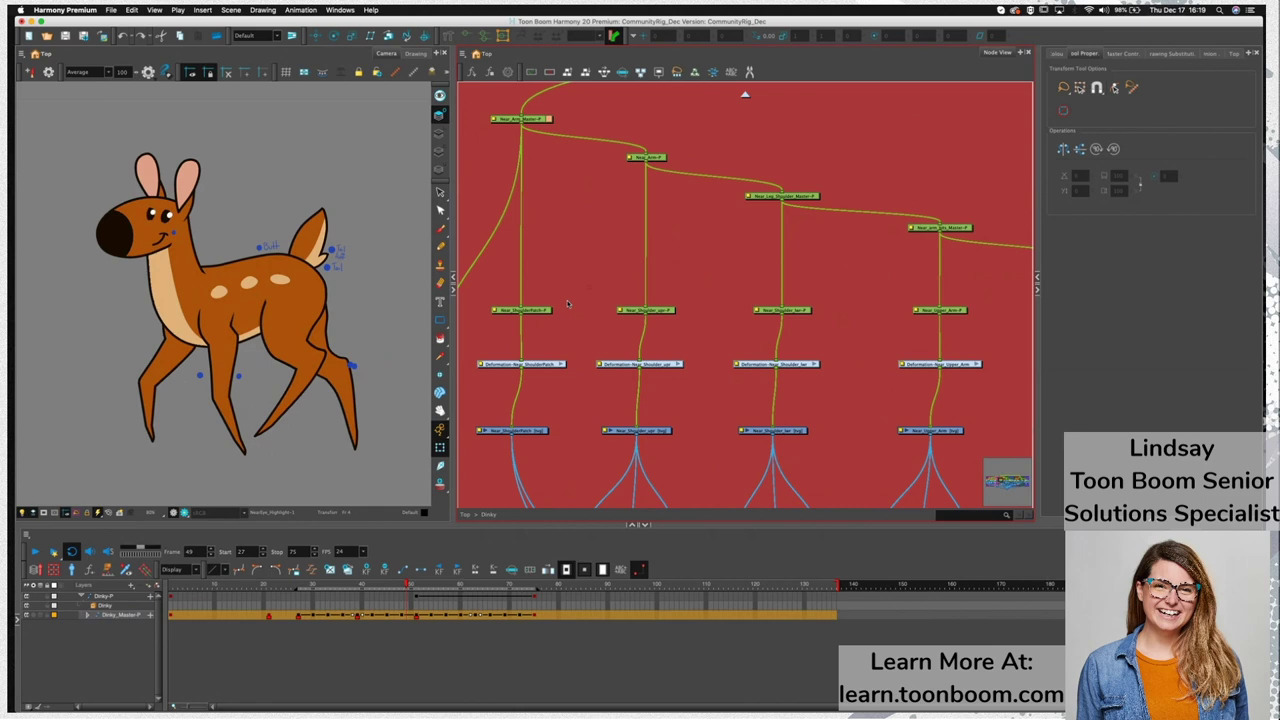
Select the near shoulder patch's drawing group with its deformation and peg to examine which artwork it holds
scroll(568, 303, down, 5)
scroll(600, 333, down, 5)
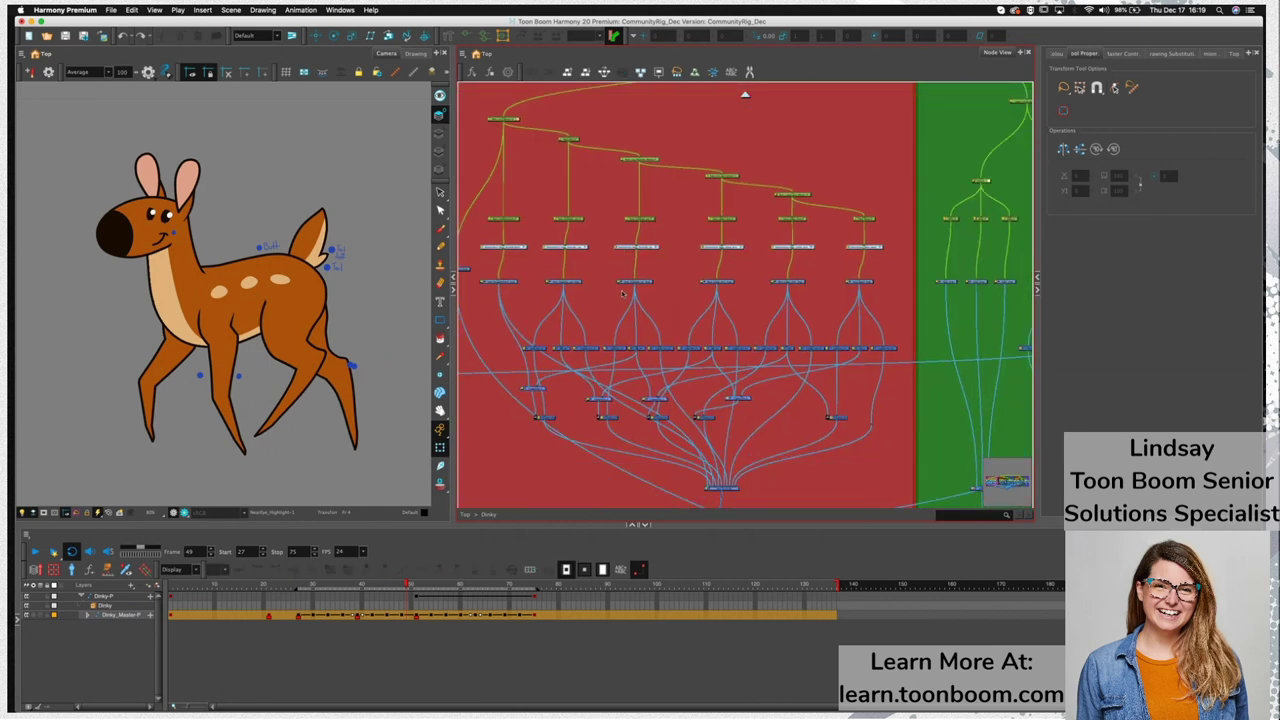
click(500, 281)
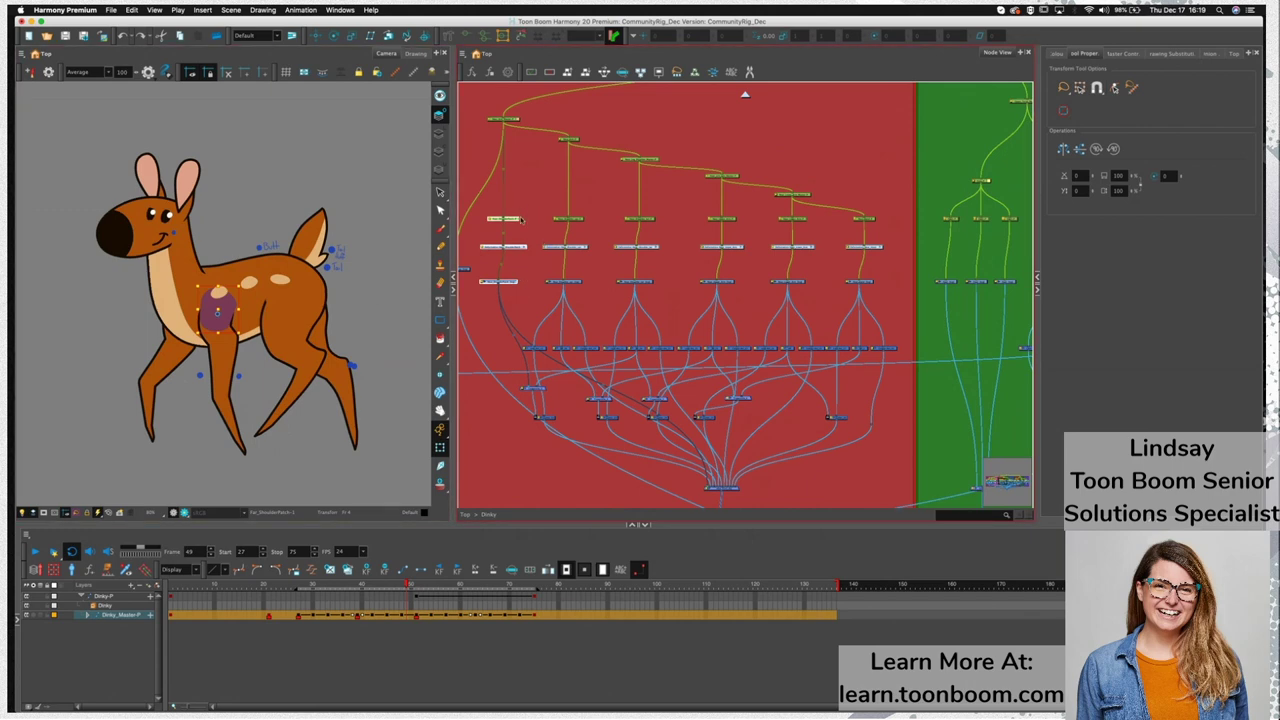
click(525, 208)
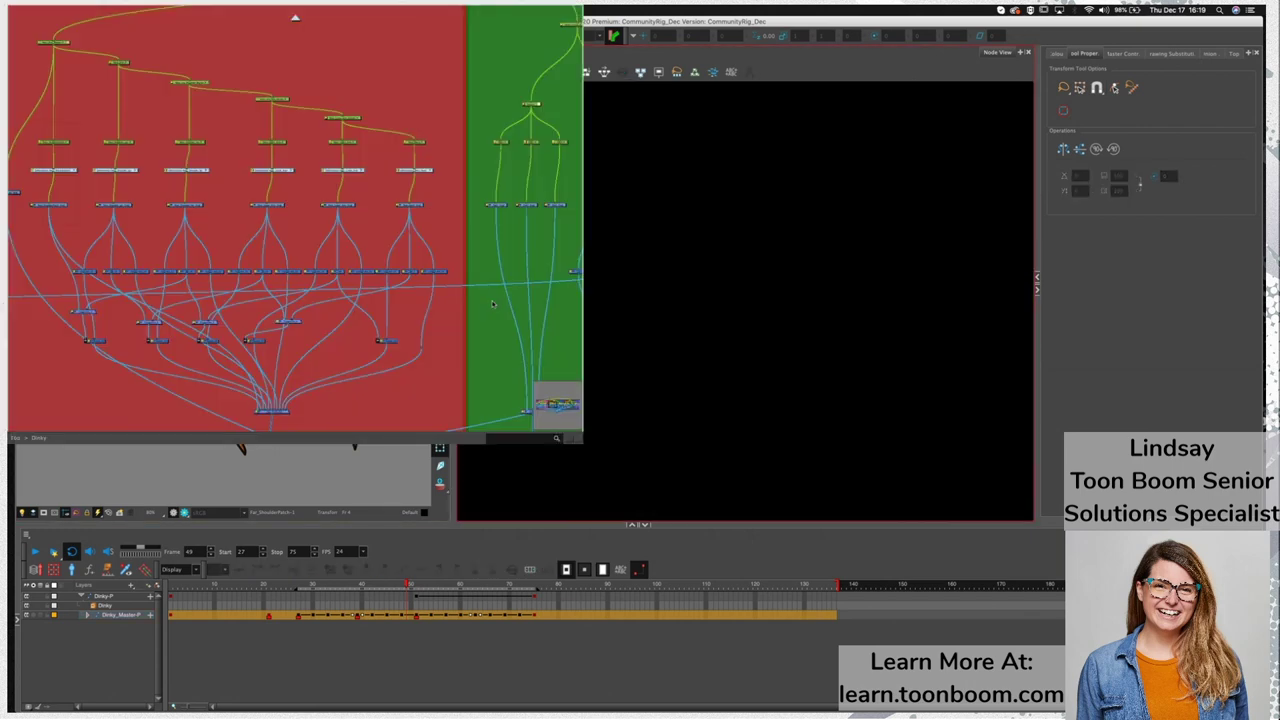
click(500, 284)
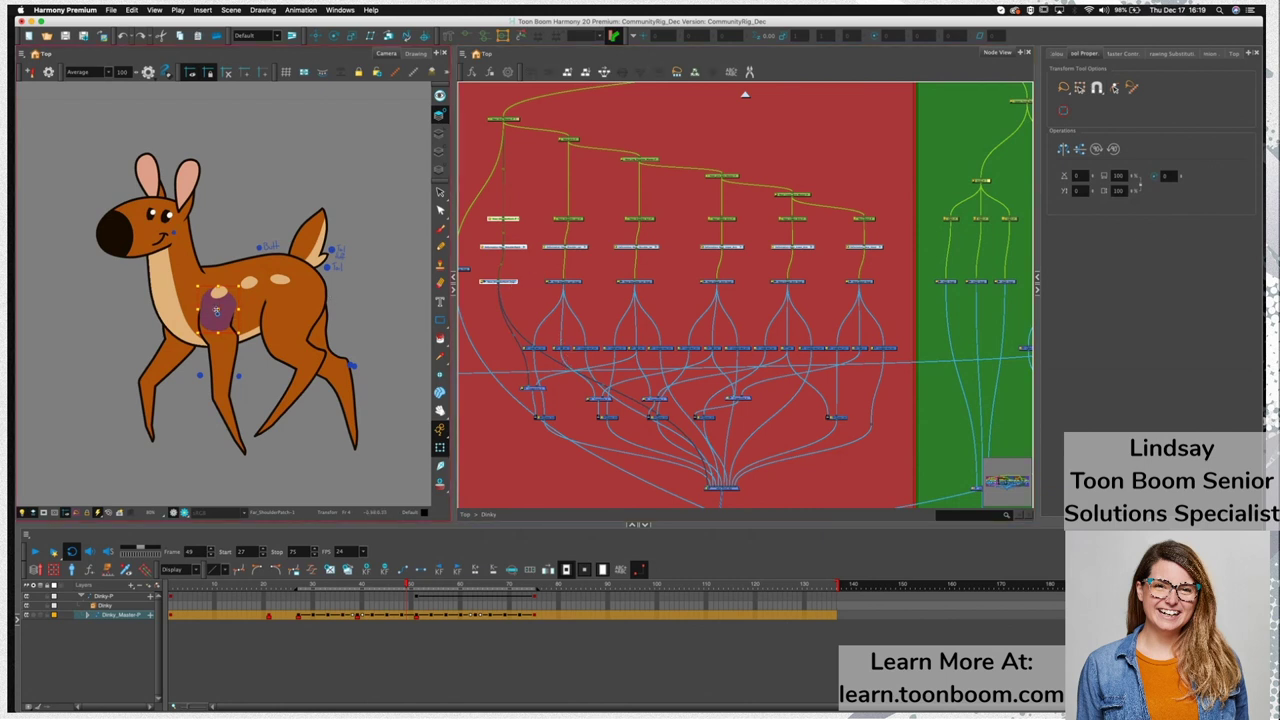
Move the near front leg slightly upward with its Near_Arm-P peg, and nudge the shoulder patch to match using its own peg
click(222, 374)
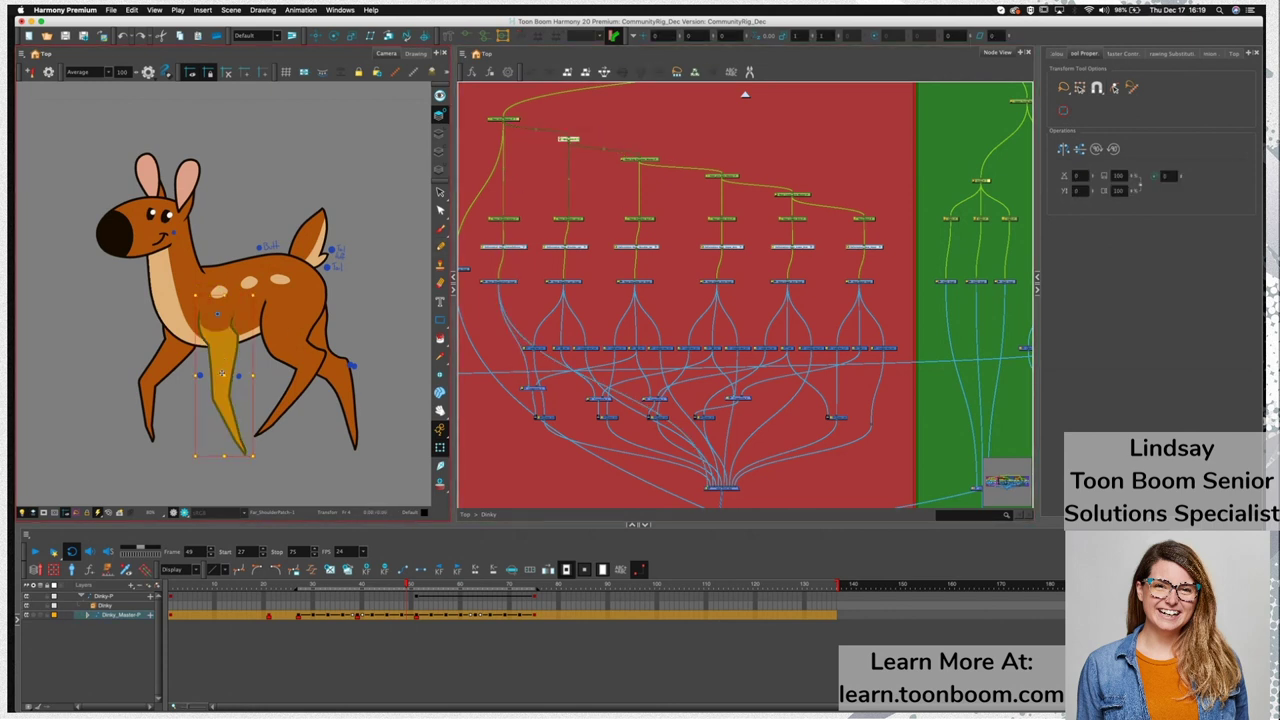
mouse_move(224, 380)
mouse_down()
mouse_move(217, 431)
mouse_move(225, 371)
mouse_up()
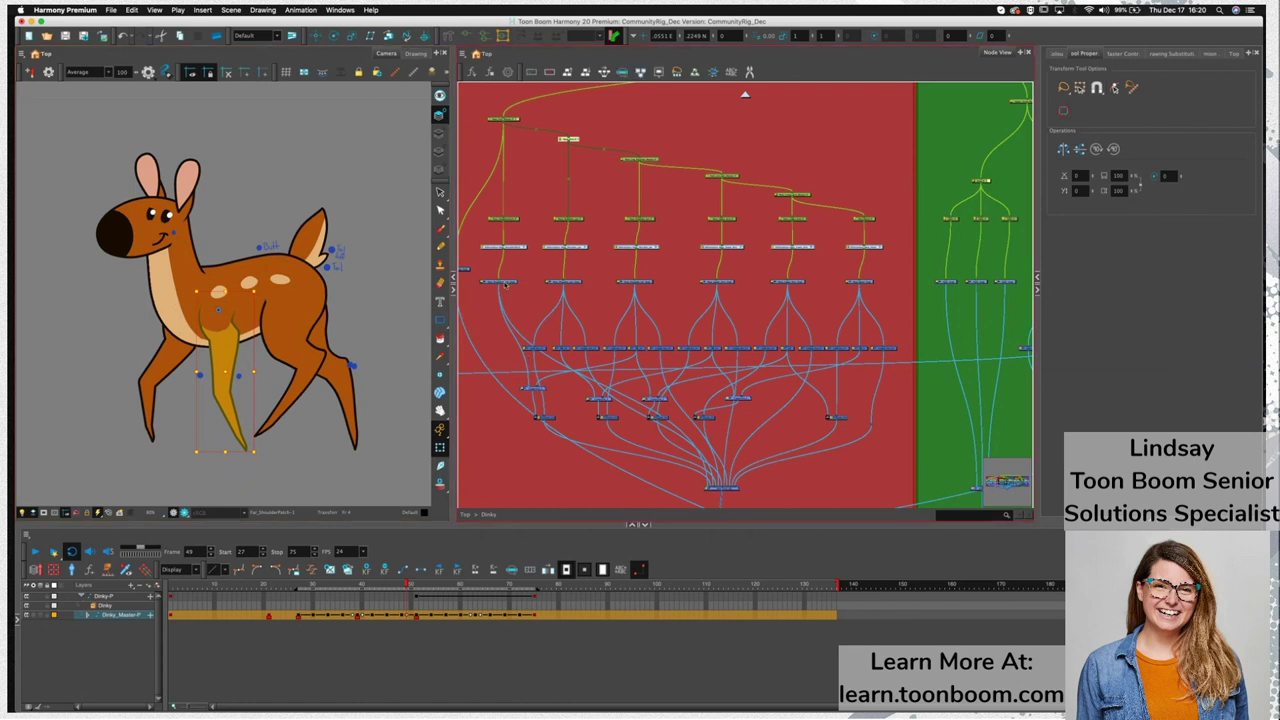
click(521, 219)
click(506, 219)
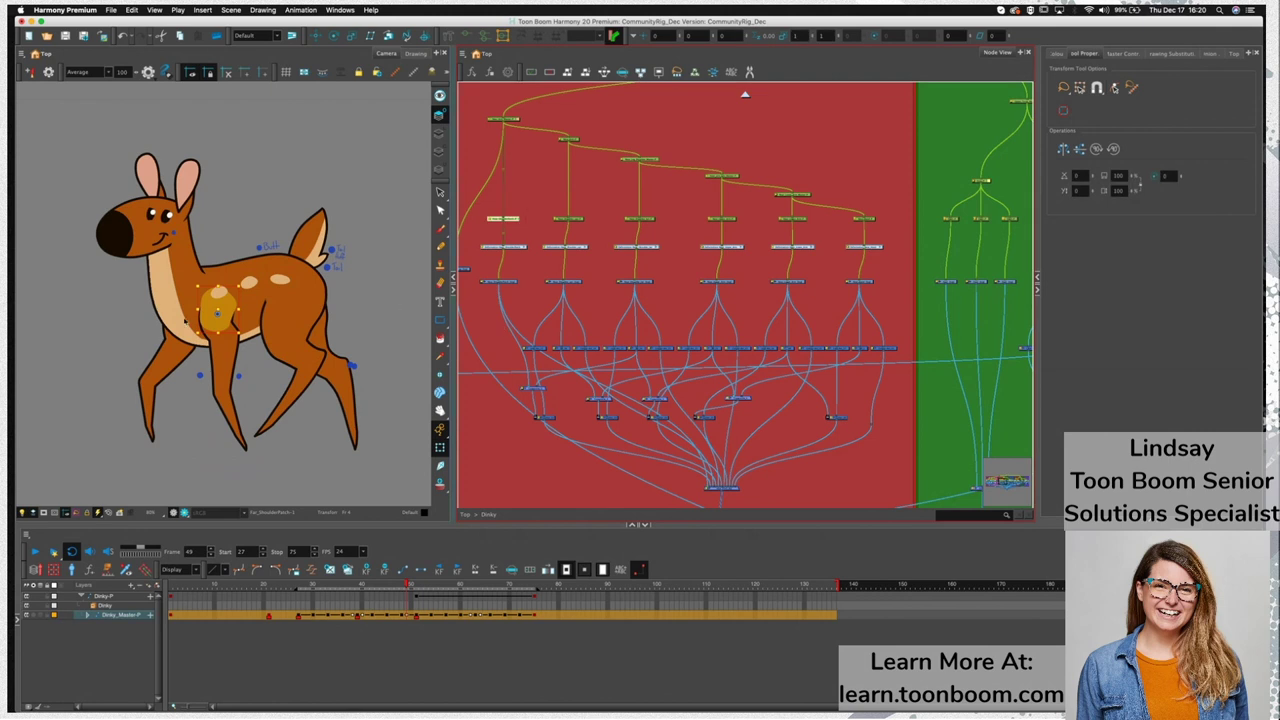
drag(217, 311, 222, 307)
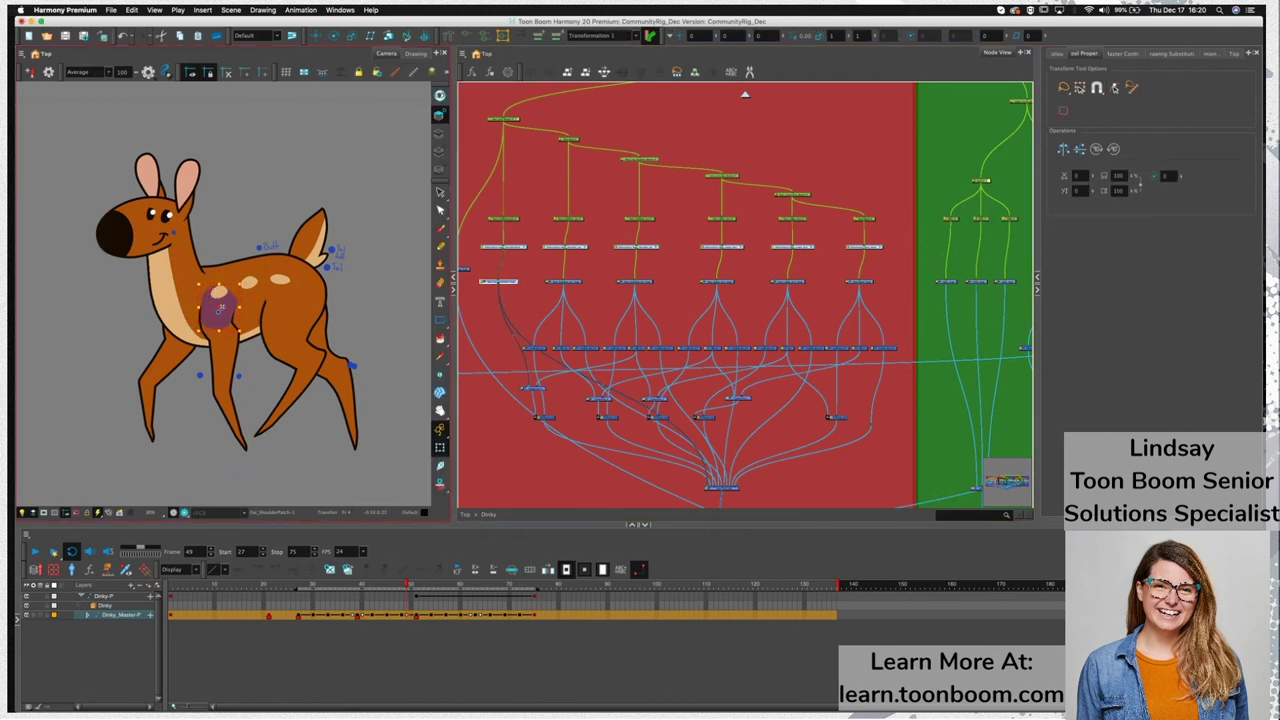
Align the near shoulder patch's peg and deformation group above its drawing in the node network
click(511, 207)
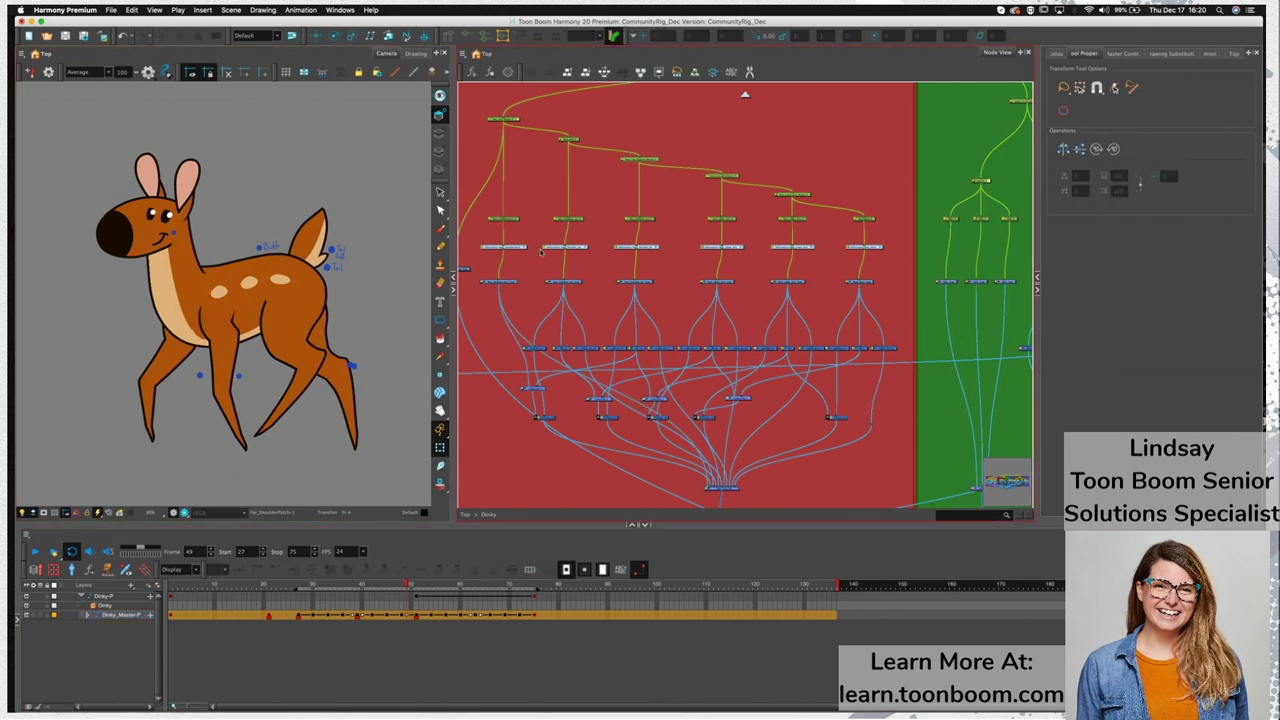
click(502, 247)
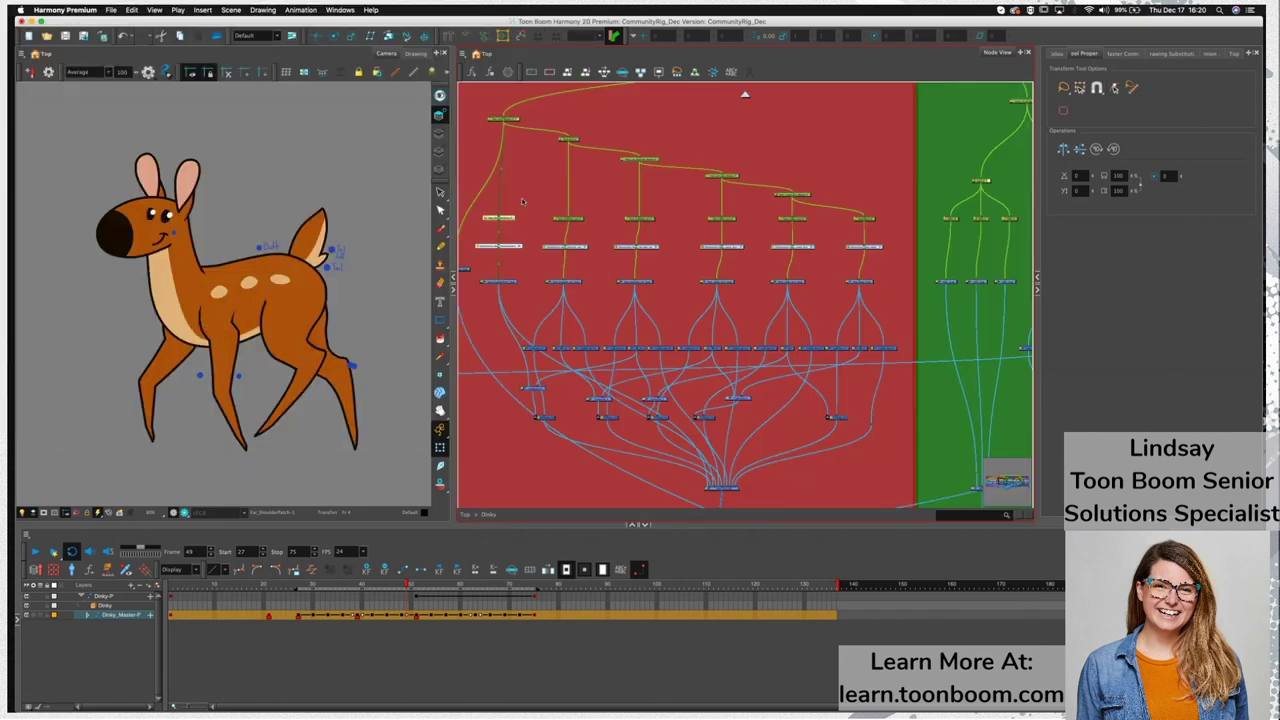
click(522, 202)
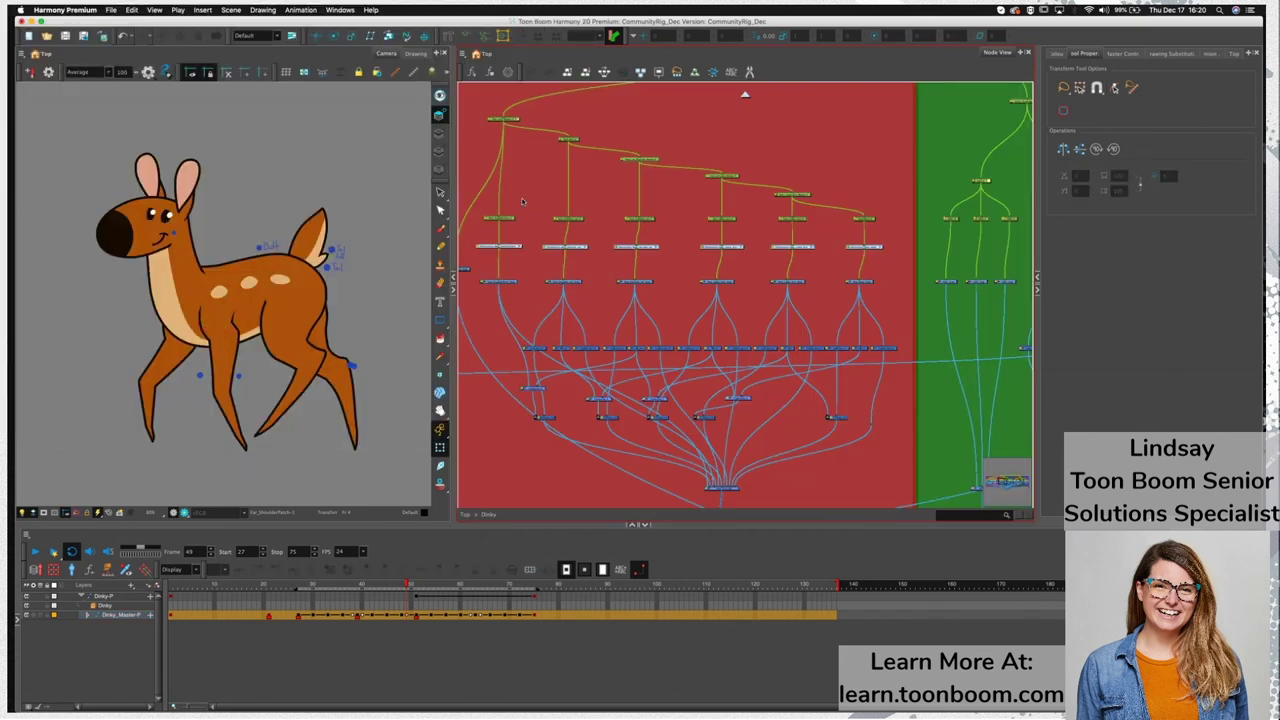
Examine which near front leg sections the shoulder, arm and lower arm pegs drive, working down the hierarchy
scroll(608, 348, up, 2)
scroll(608, 348, right, 2)
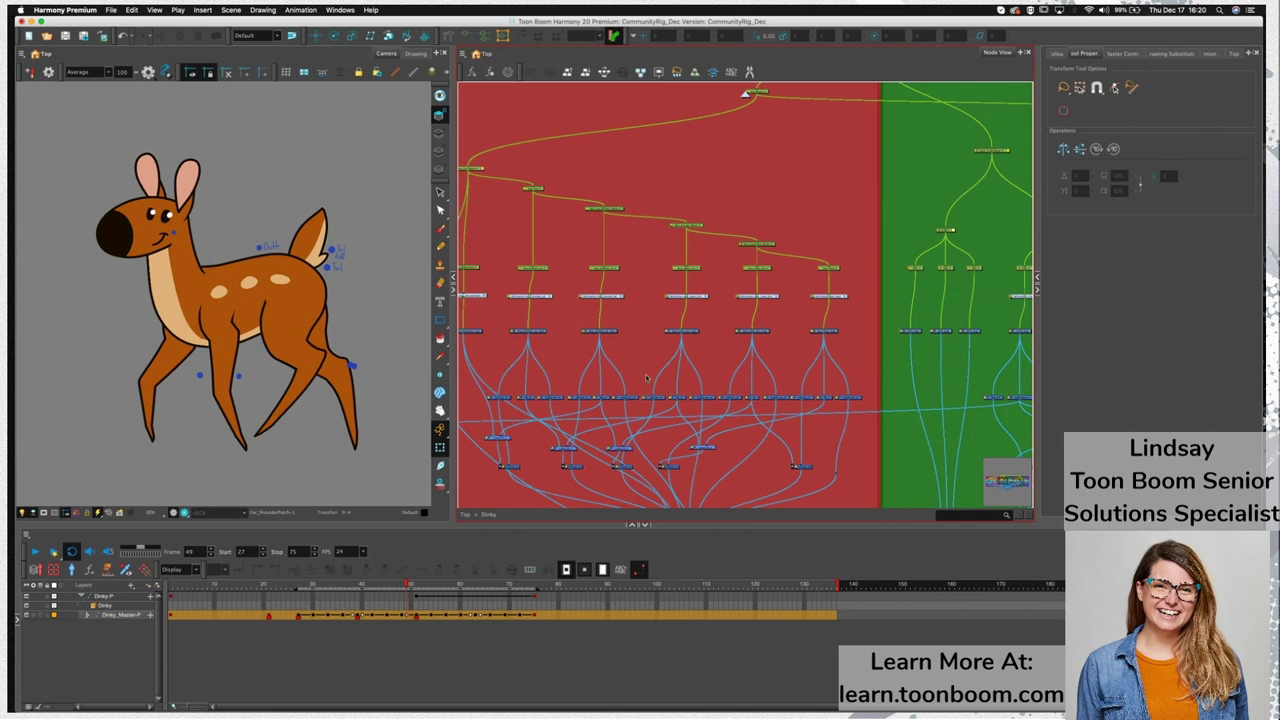
click(619, 270)
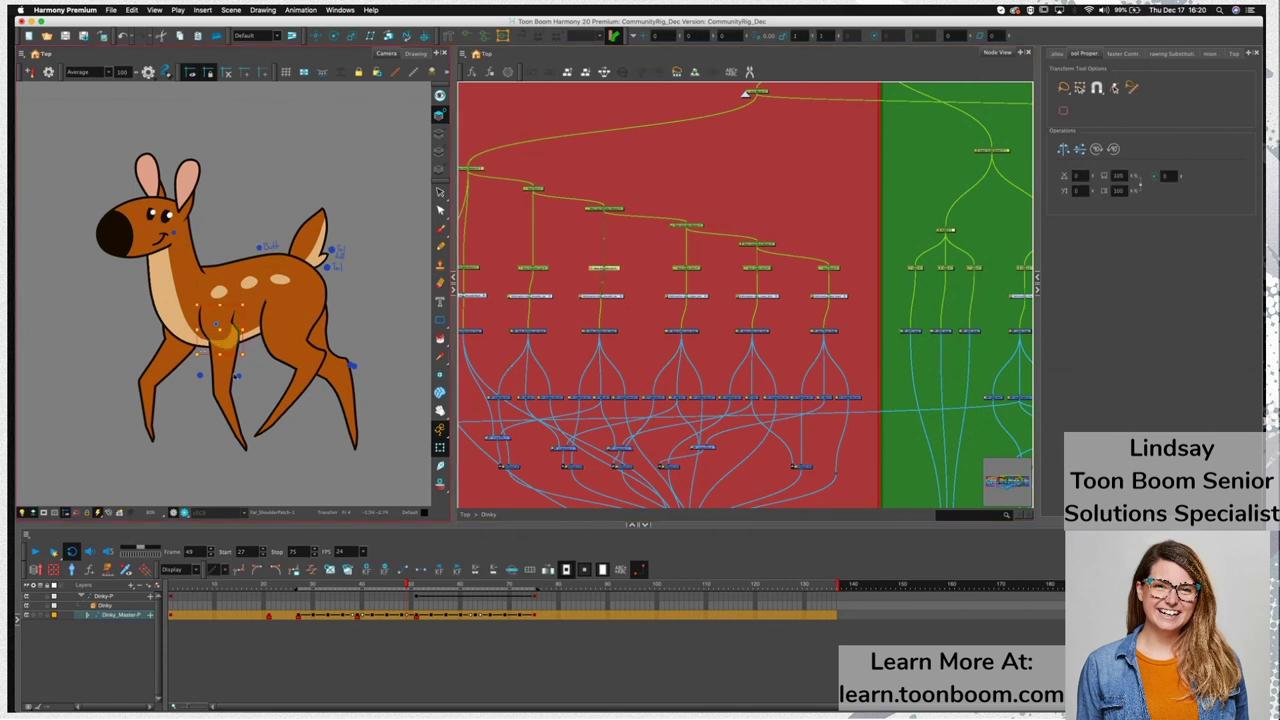
click(229, 373)
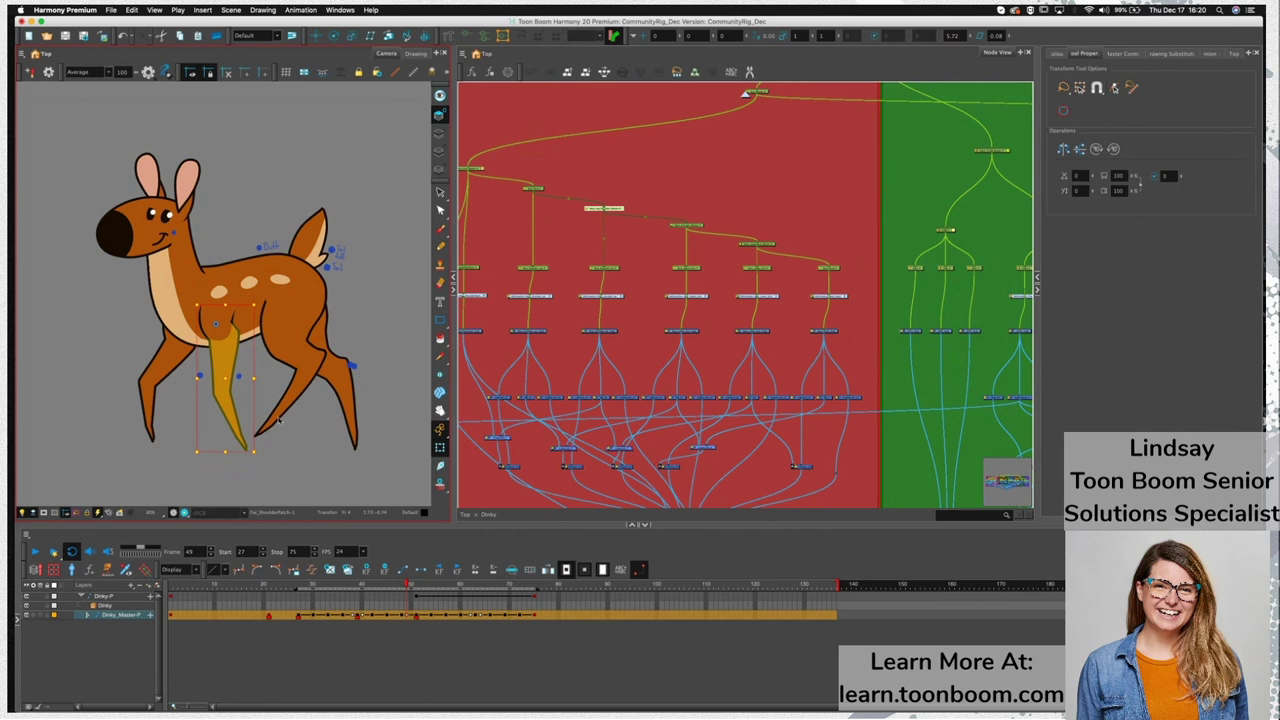
click(688, 226)
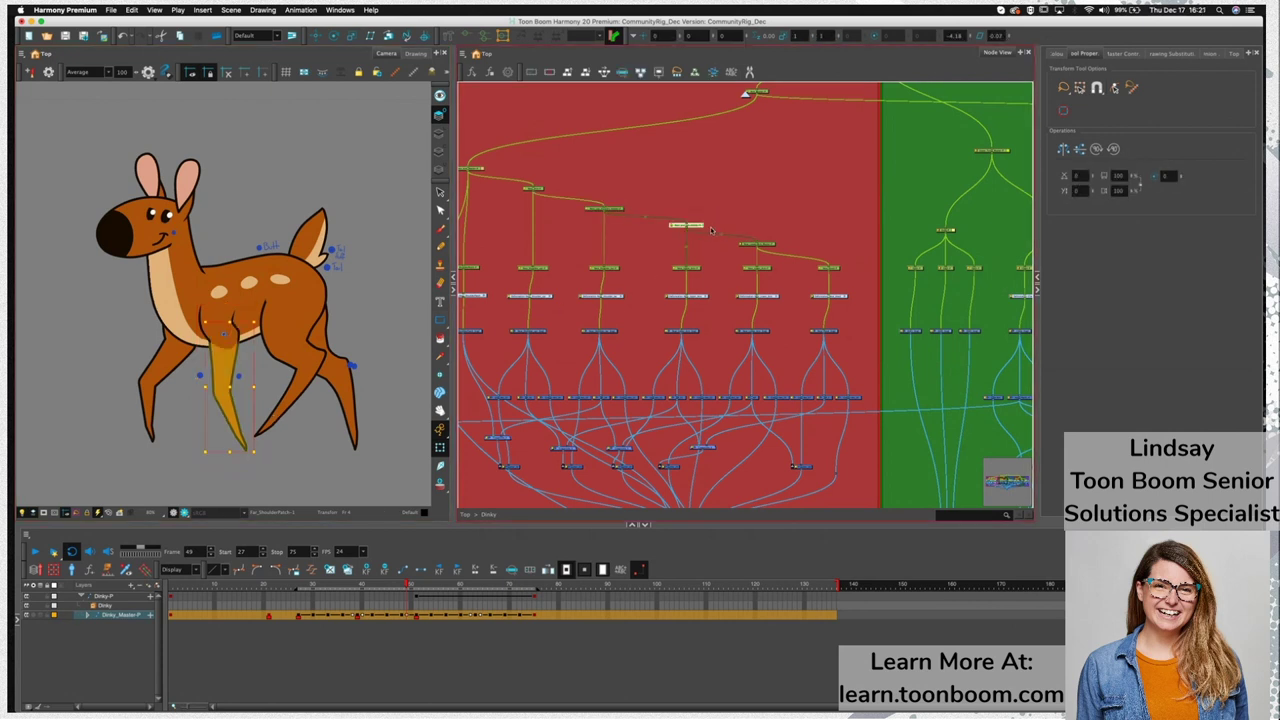
click(763, 246)
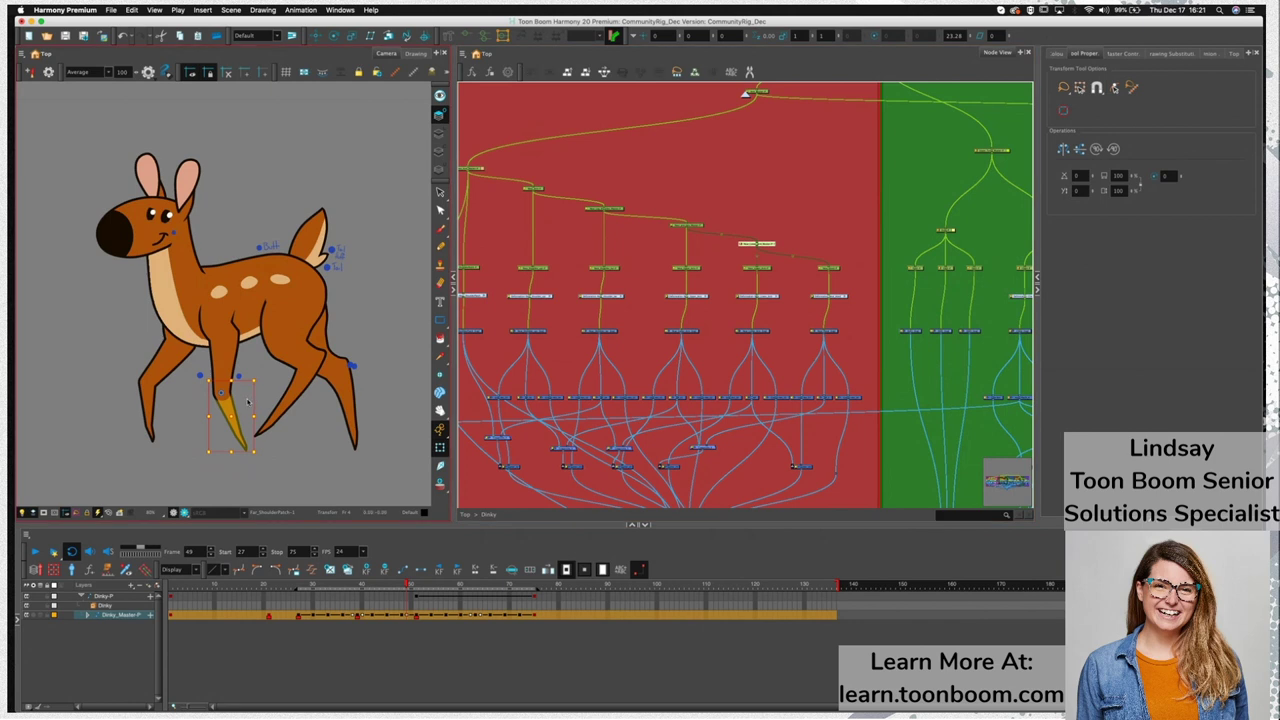
Try rotating the near front leg's lower section up from the knee and nudging it in front of the upper section, and undo the changes
drag(257, 456, 194, 284)
scroll(224, 392, up, 3)
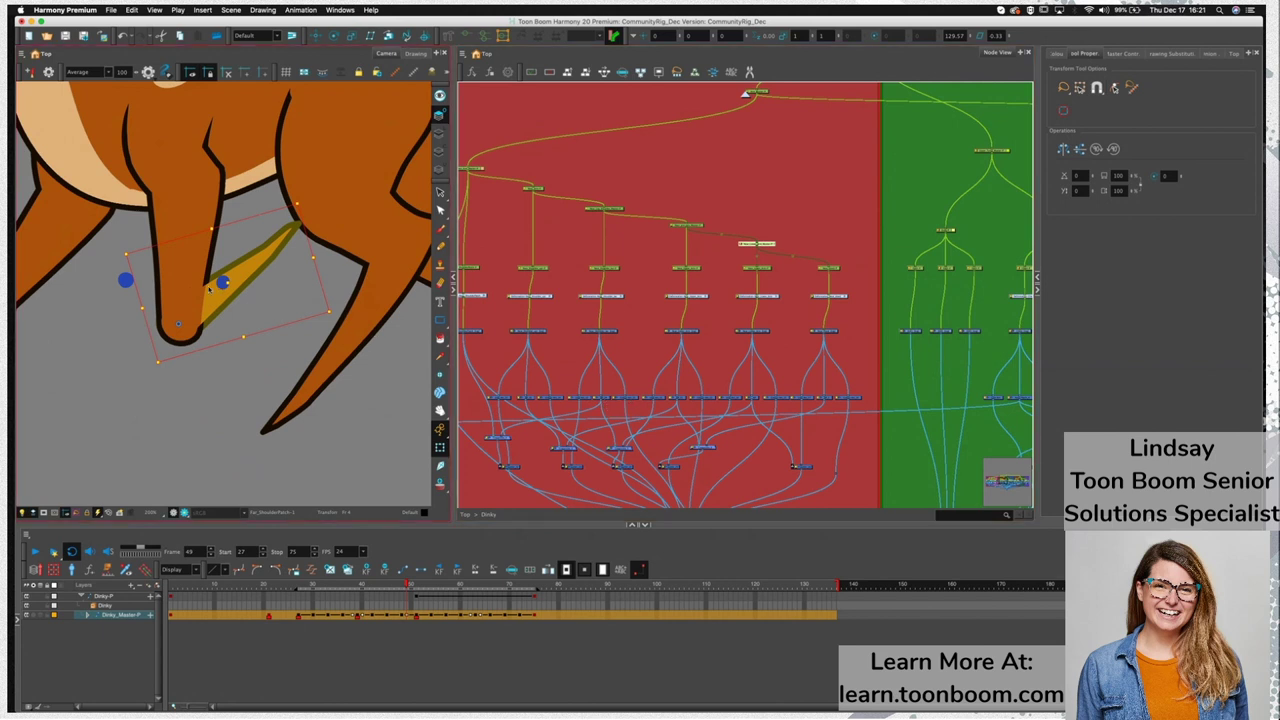
key(alt+Down)
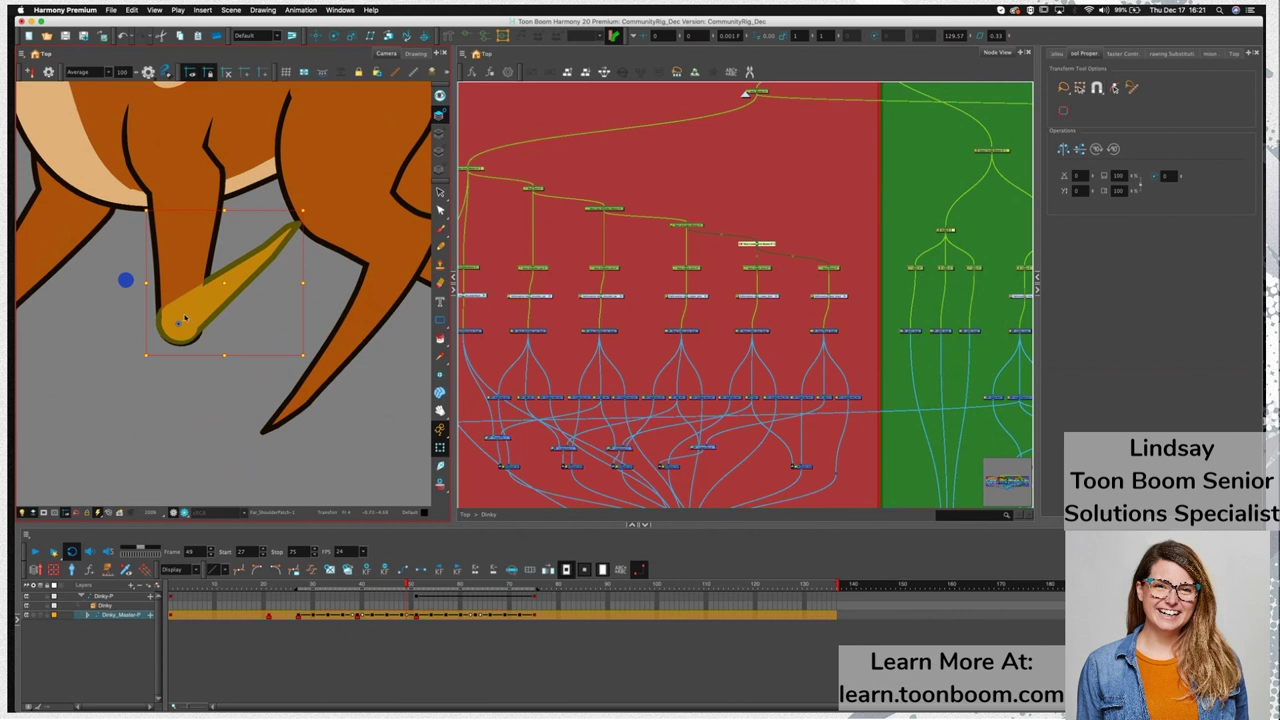
key(super+z)
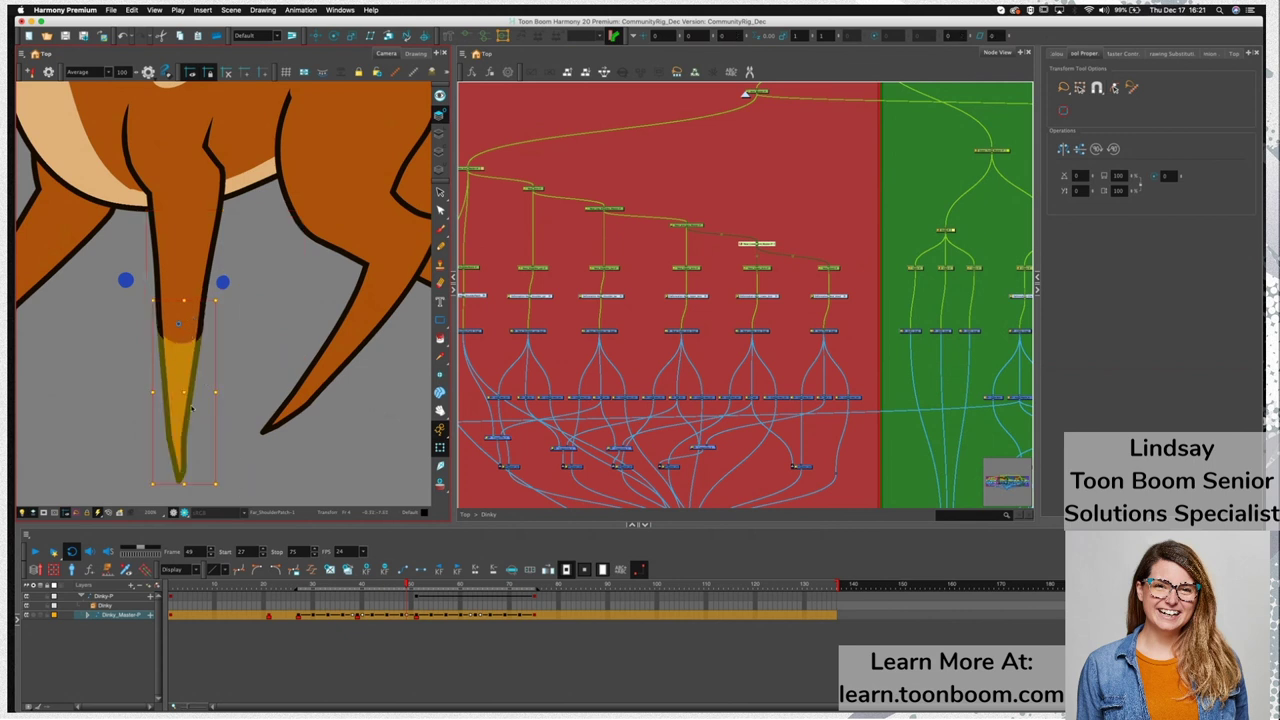
Fold the near front leg's lower section back from the knee with its master peg until it is almost horizontal
drag(181, 392, 172, 358)
key(super+z)
key(super+z)
drag(598, 411, 769, 320)
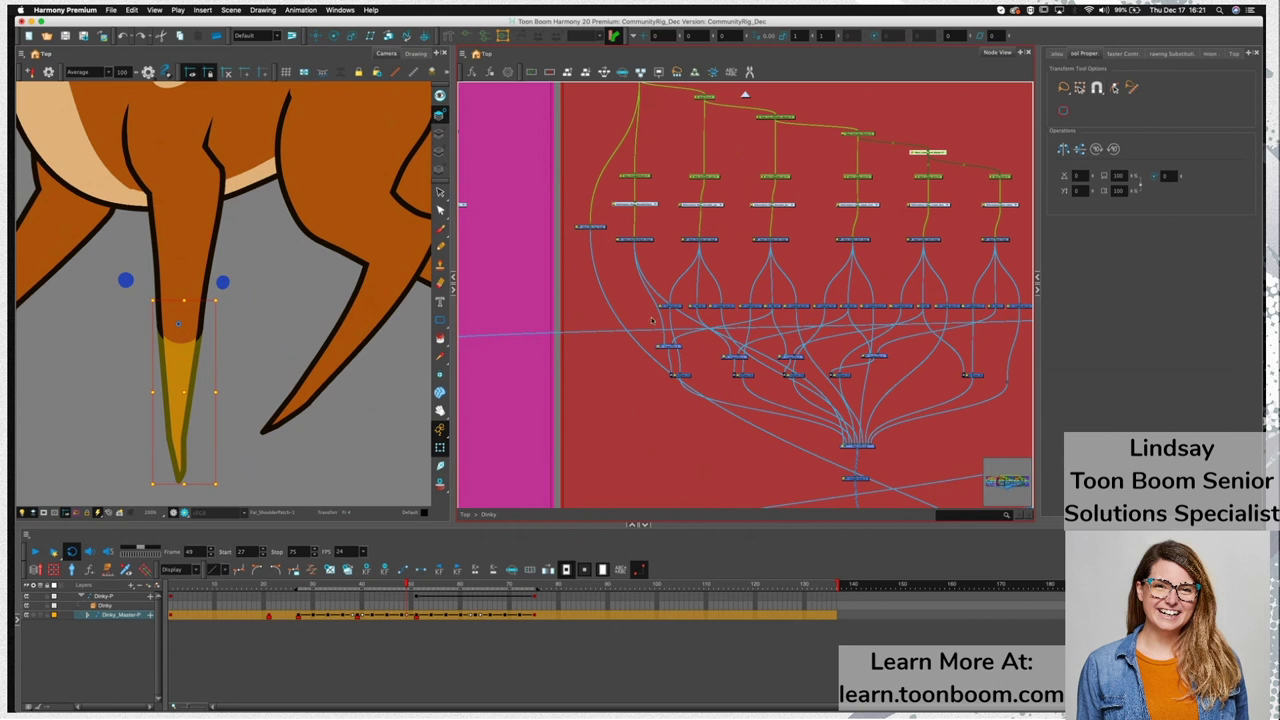
drag(220, 294, 140, 289)
Copy the near front leg's upper arm outline from its line art layer and paste it into the drawing's overlay layer
click(190, 283)
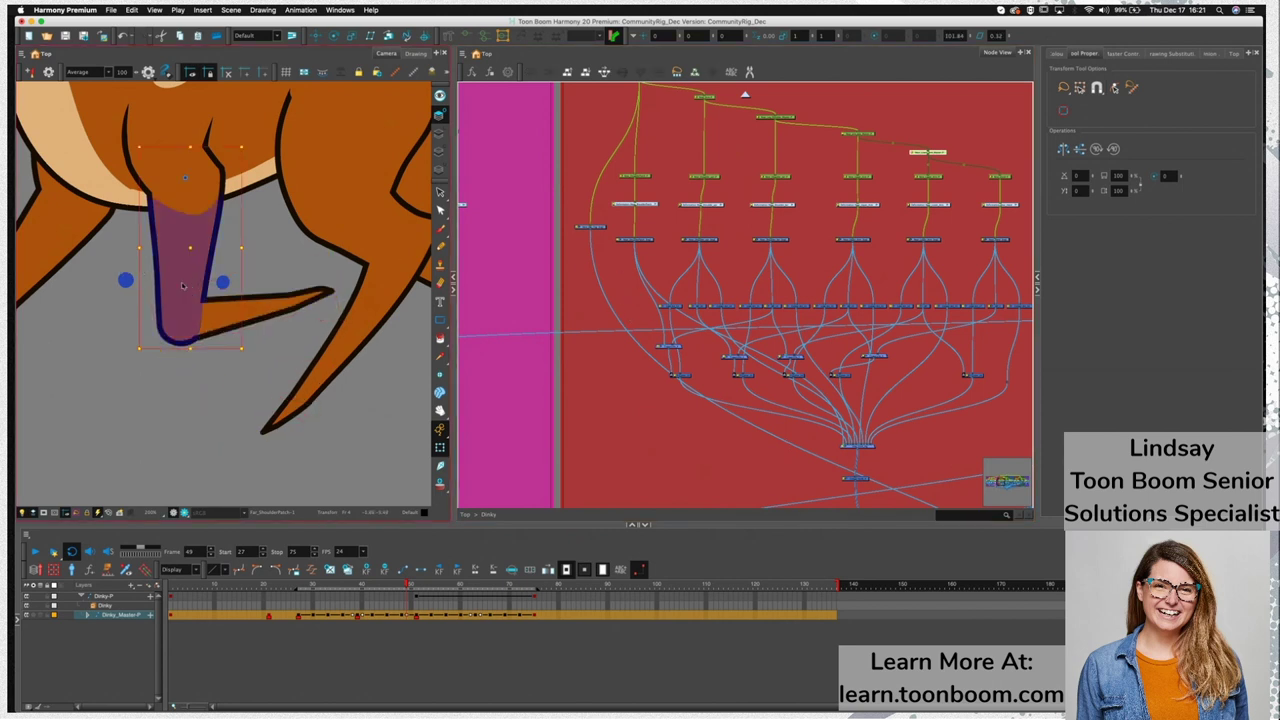
key(alt+s)
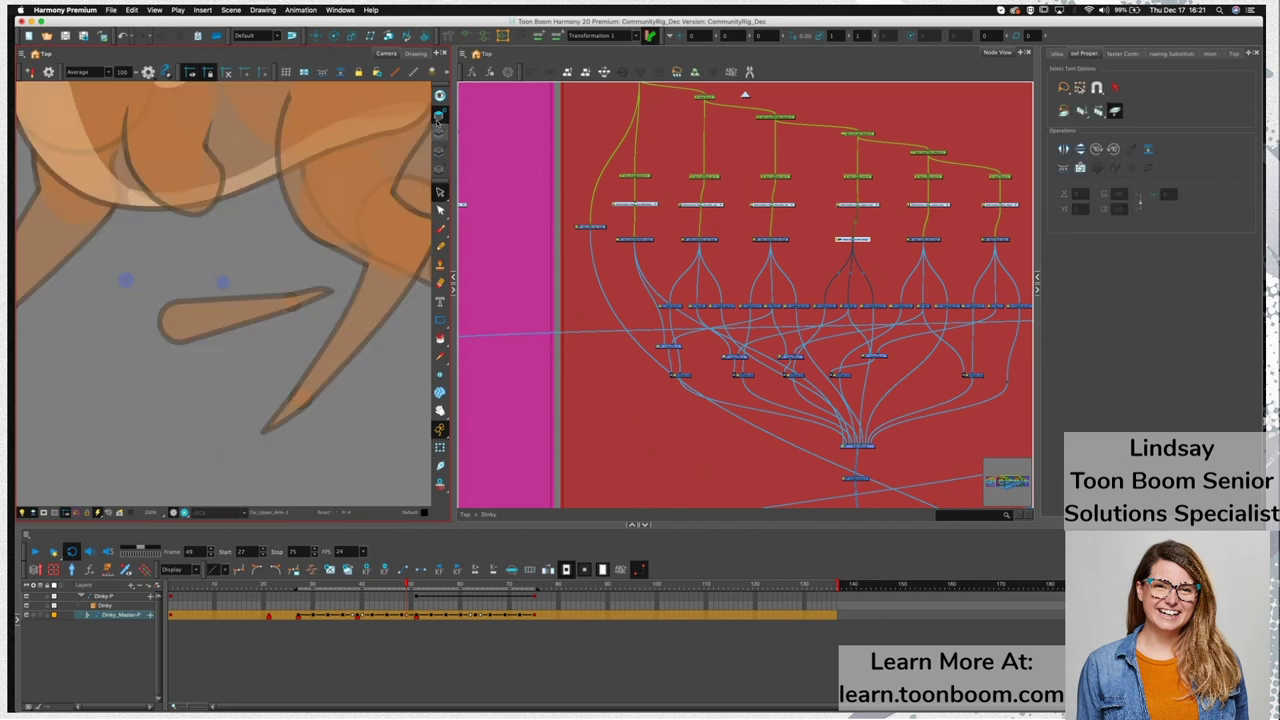
click(226, 267)
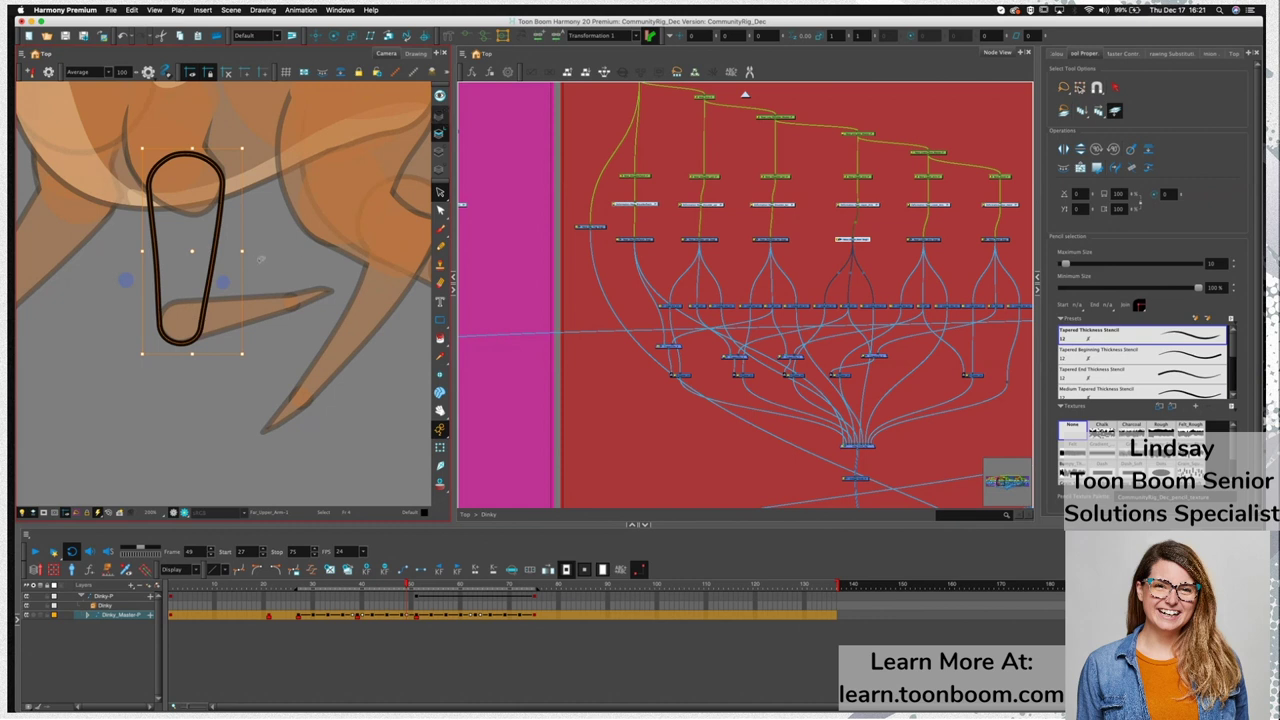
key(Delete)
key(ctrl+z)
click(266, 266)
Delete the rounded end strokes of the outline in the upper arm's overlay layer, keeping only the two side lines
key(alt+q)
click(186, 345)
key(Delete)
click(210, 164)
key(Delete)
click(174, 157)
key(Delete)
click(153, 174)
key(Delete)
key(shift+t)
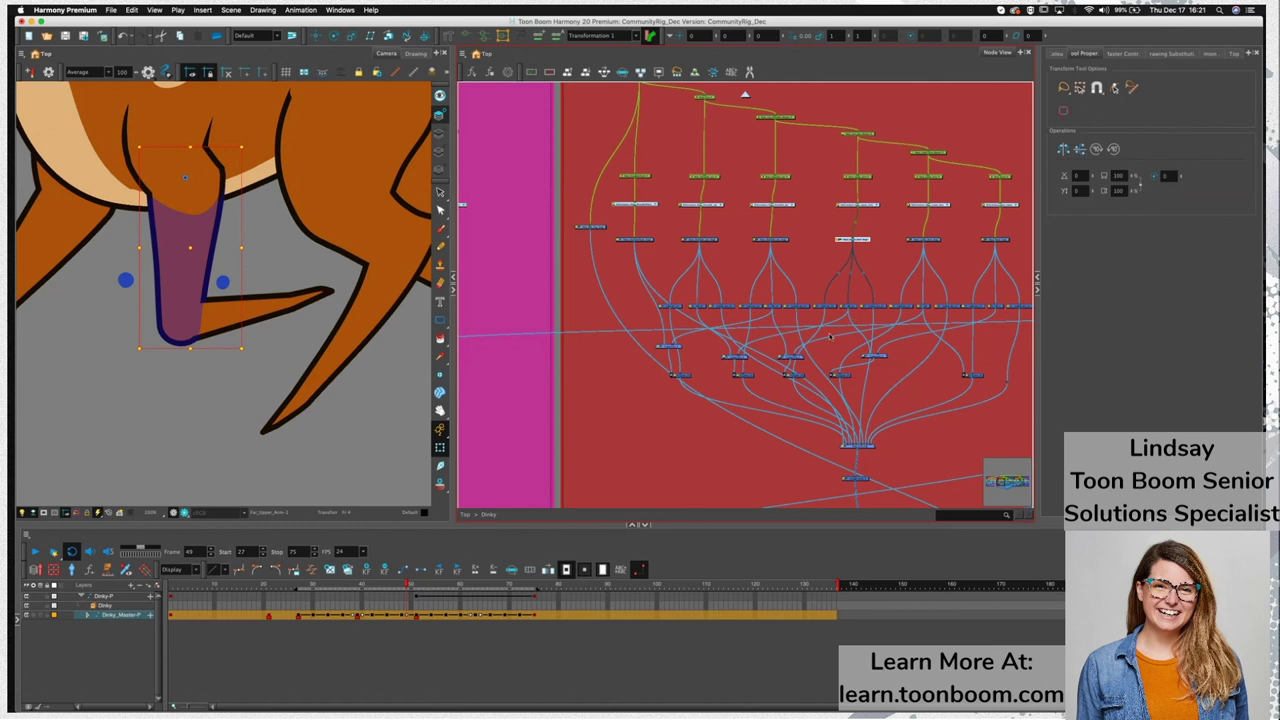
Shift the upper arm, lower arm and hand nodes of the near front leg slightly to the right to make room for another node
scroll(813, 332, right, 5)
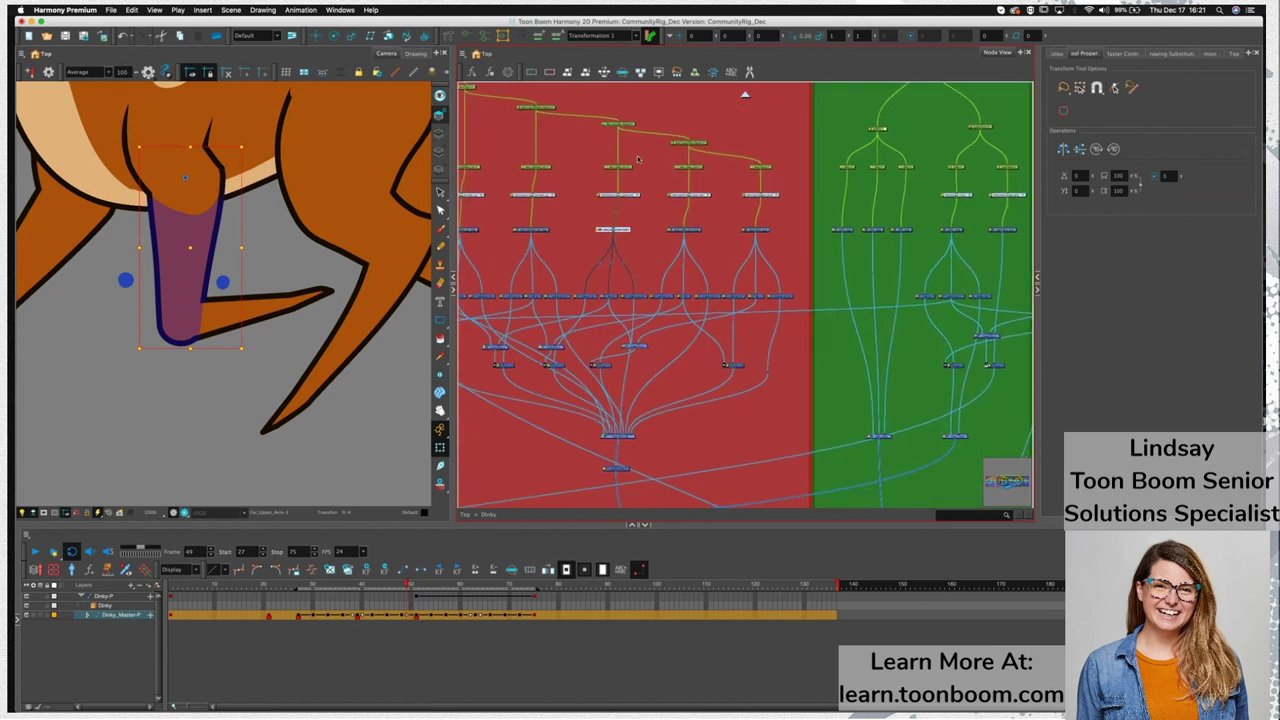
click(743, 272)
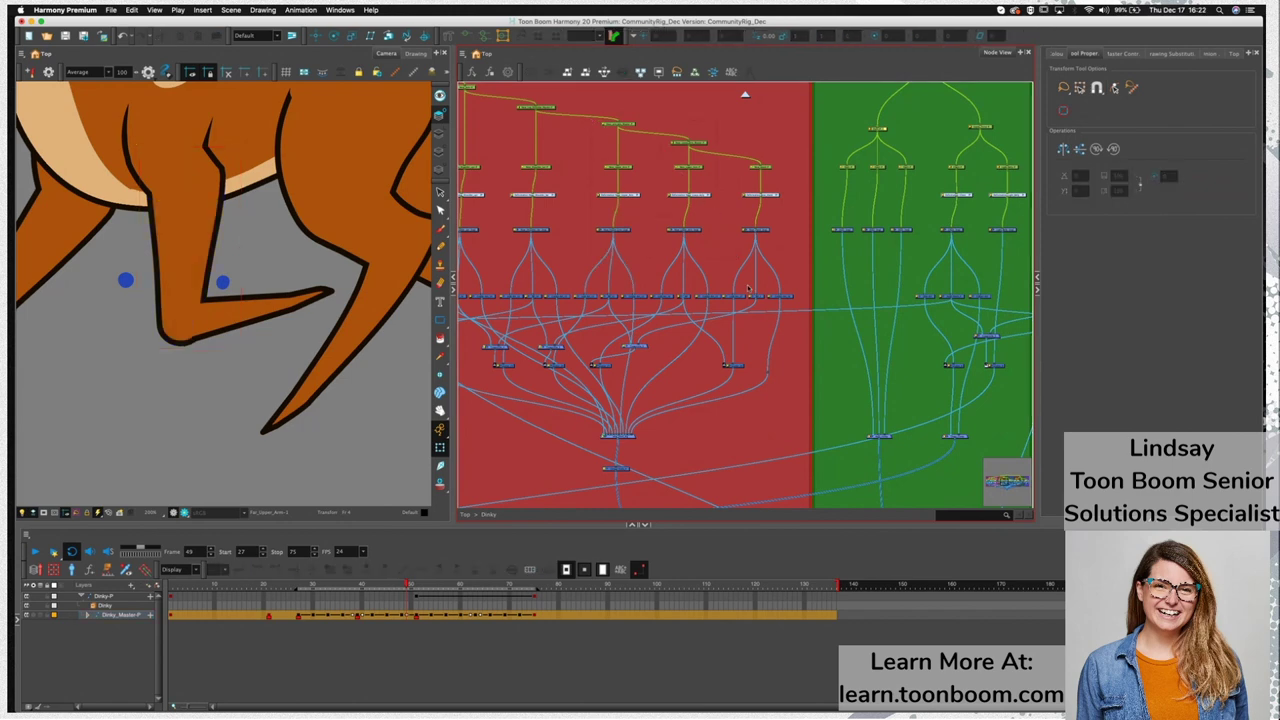
drag(777, 389, 778, 390)
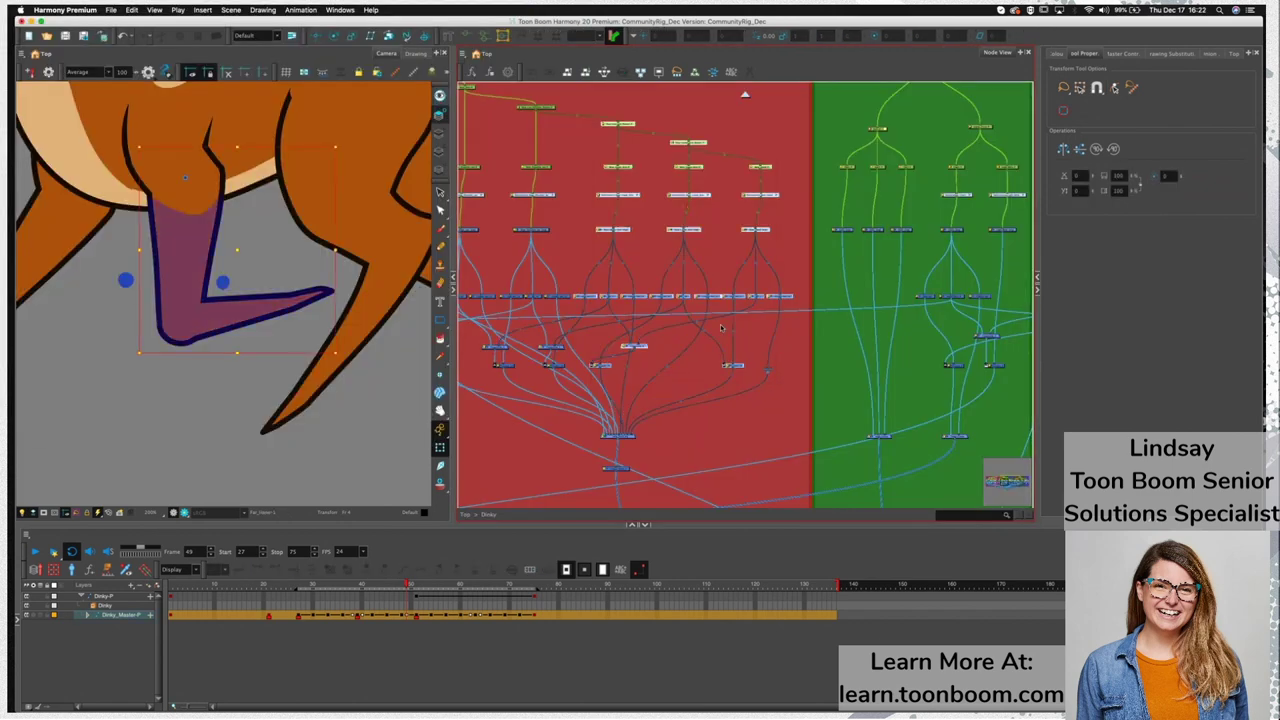
key(Right)
key(Right)
key(Right)
key(Right)
key(Right)
key(Right)
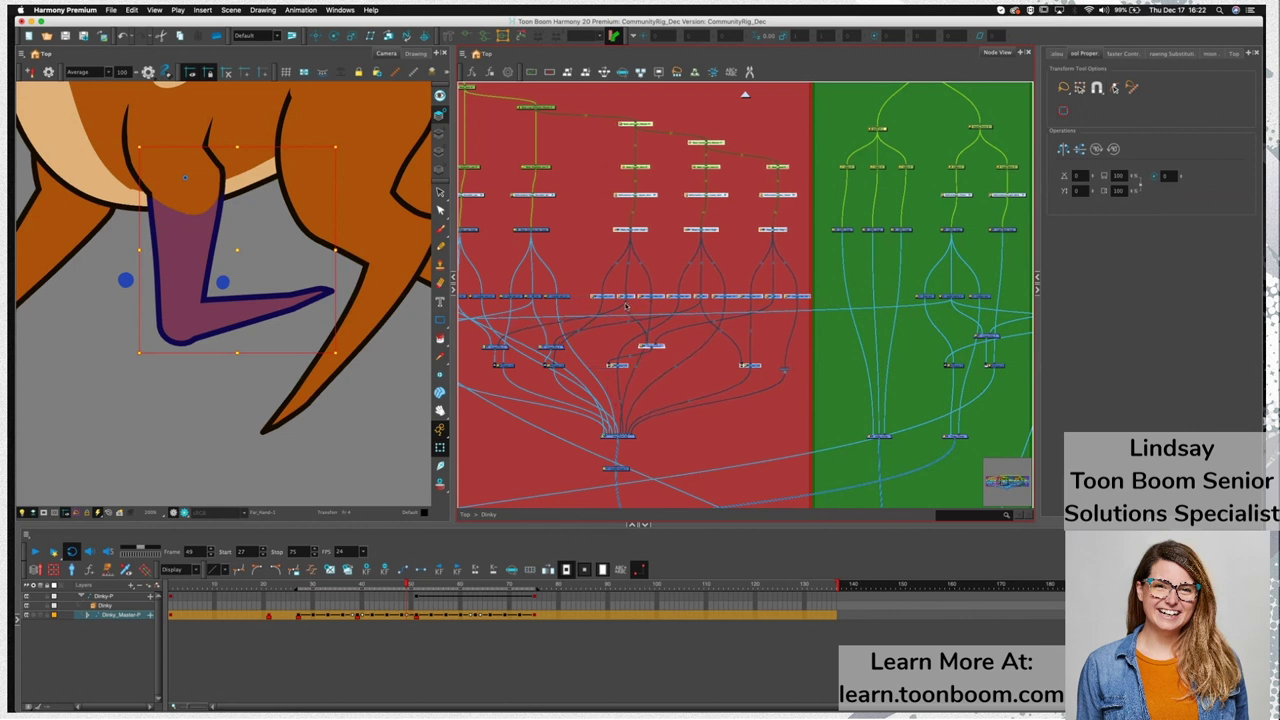
click(565, 213)
Select the near front leg's upper arm drawing and check the side lines in its overlay layer
click(194, 282)
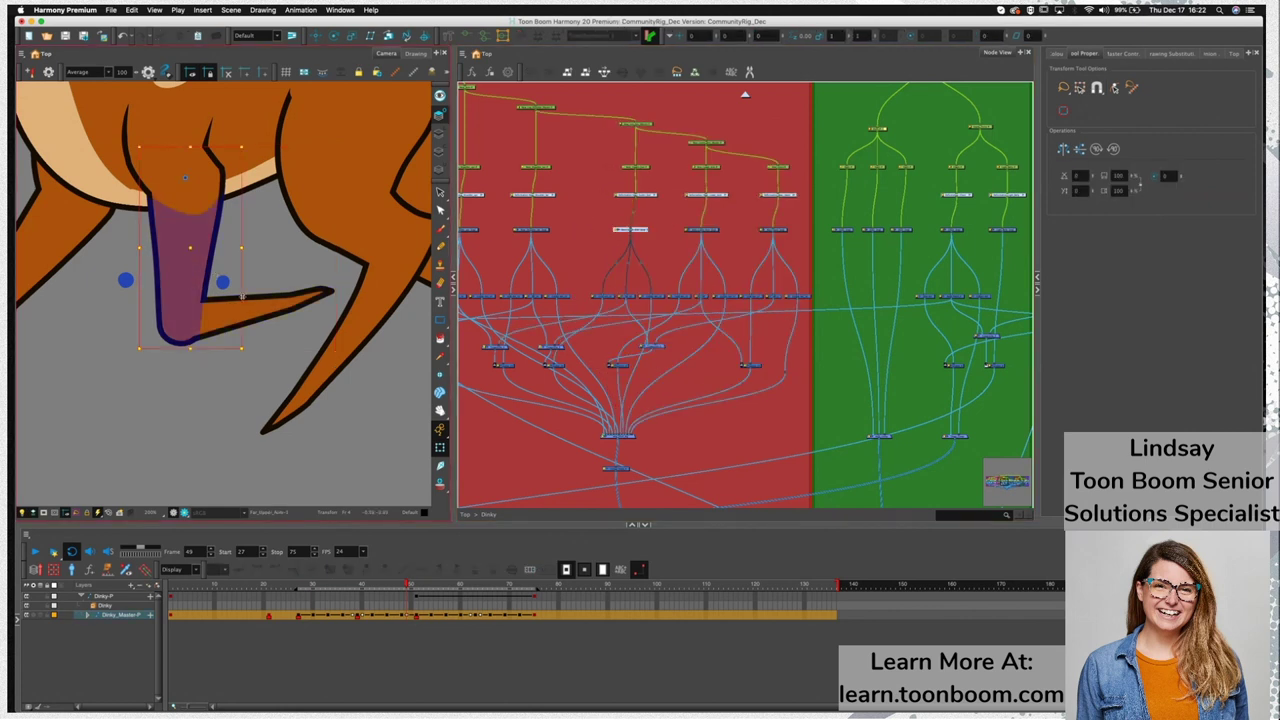
key(alt+s)
key(super+f)
key(super+f)
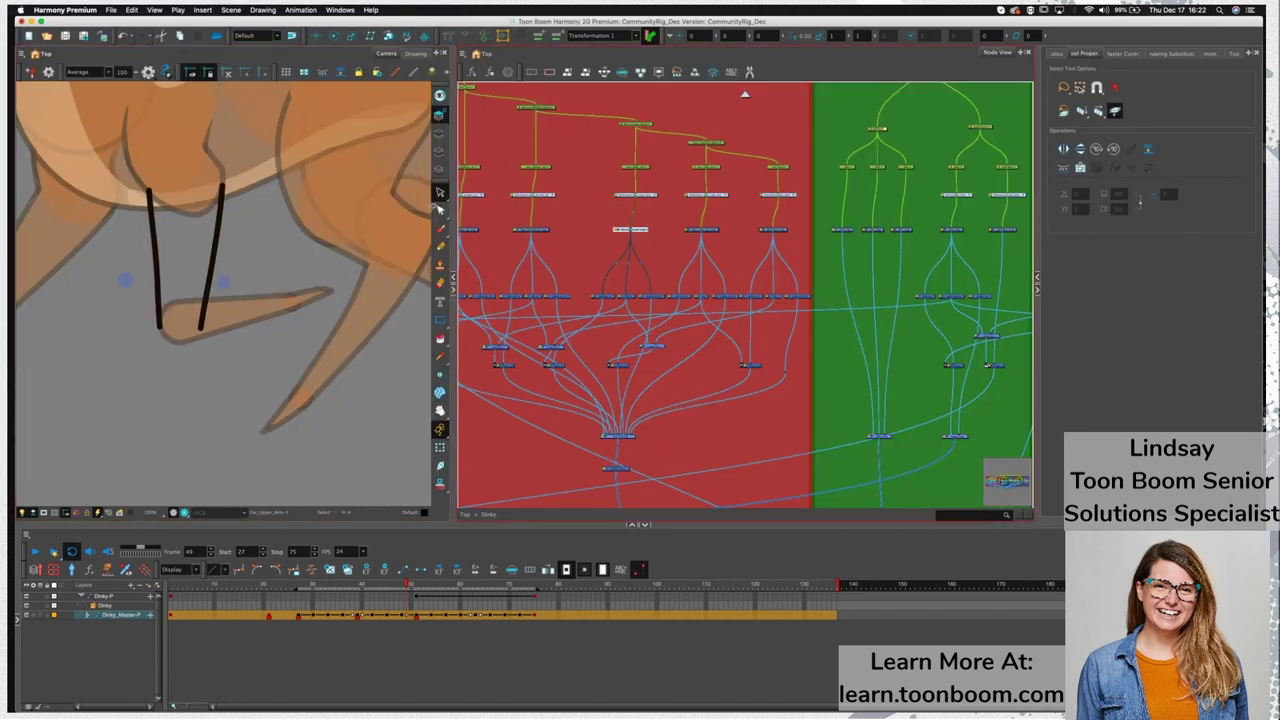
key(shift+t)
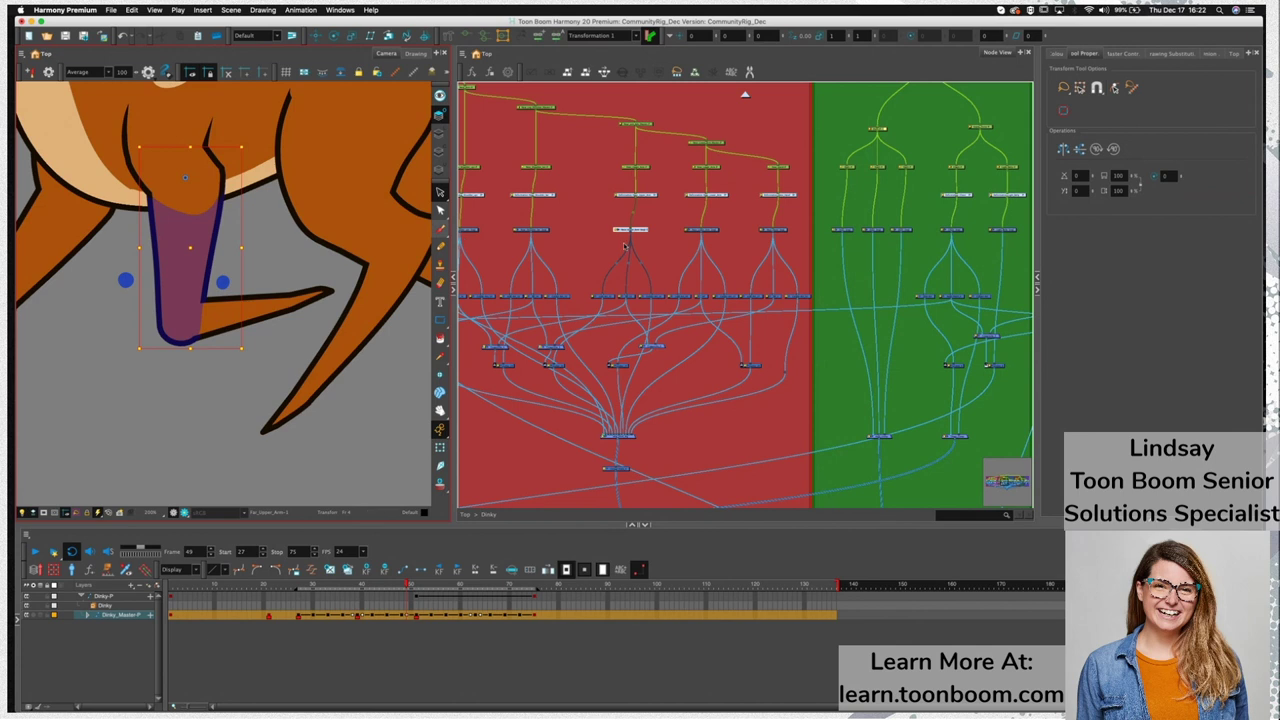
Add an Overlay-Layer node beside the upper arm's art layer nodes and connect the upper arm drawing to it
click(578, 286)
key(Tab)
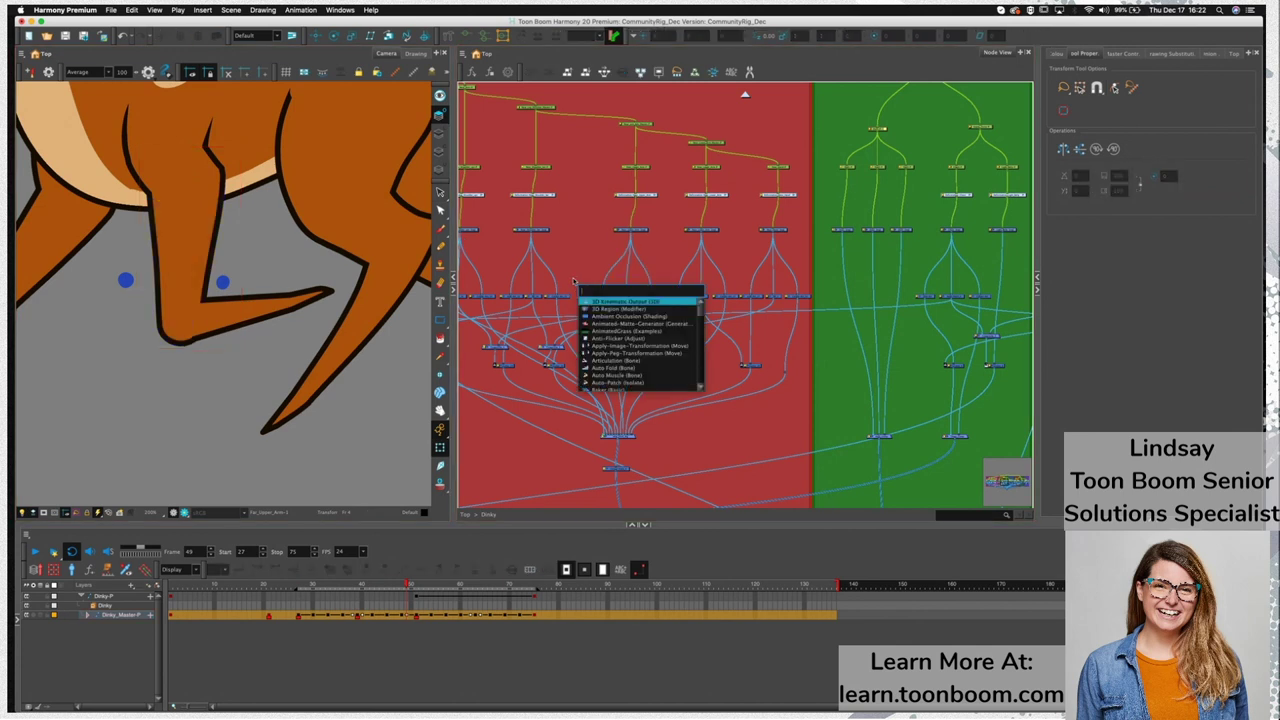
text(over)
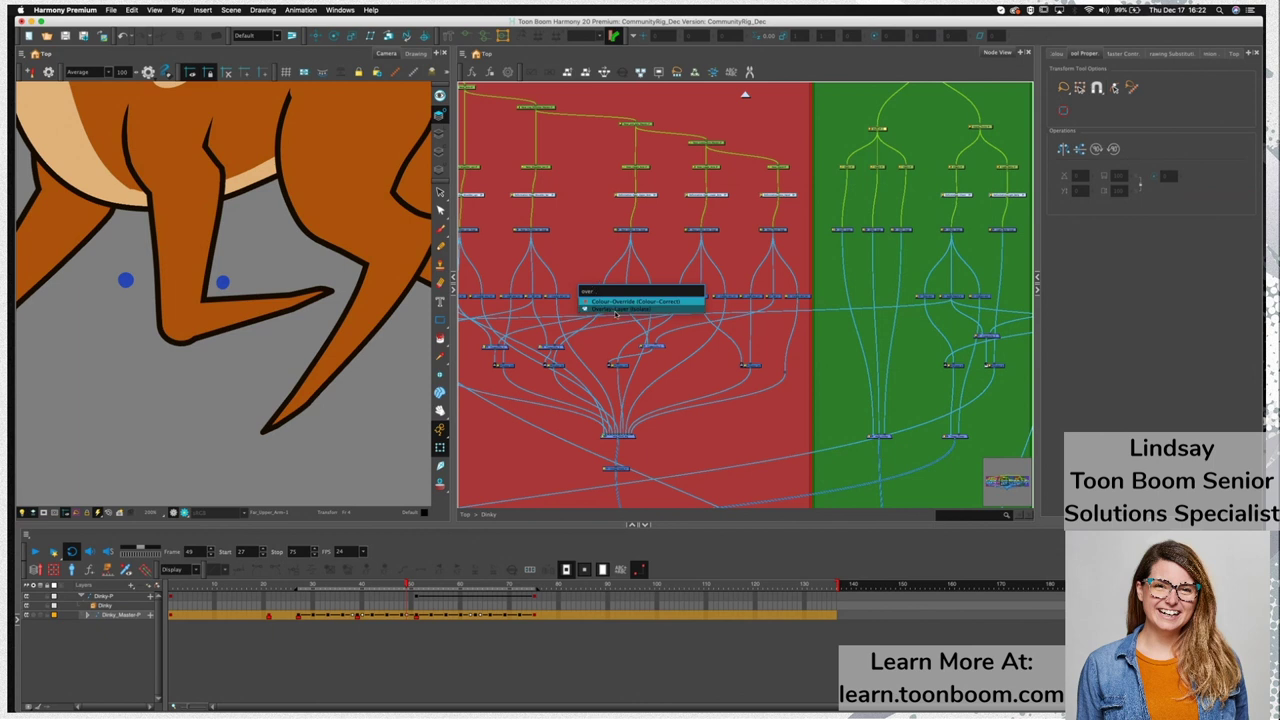
key(Return)
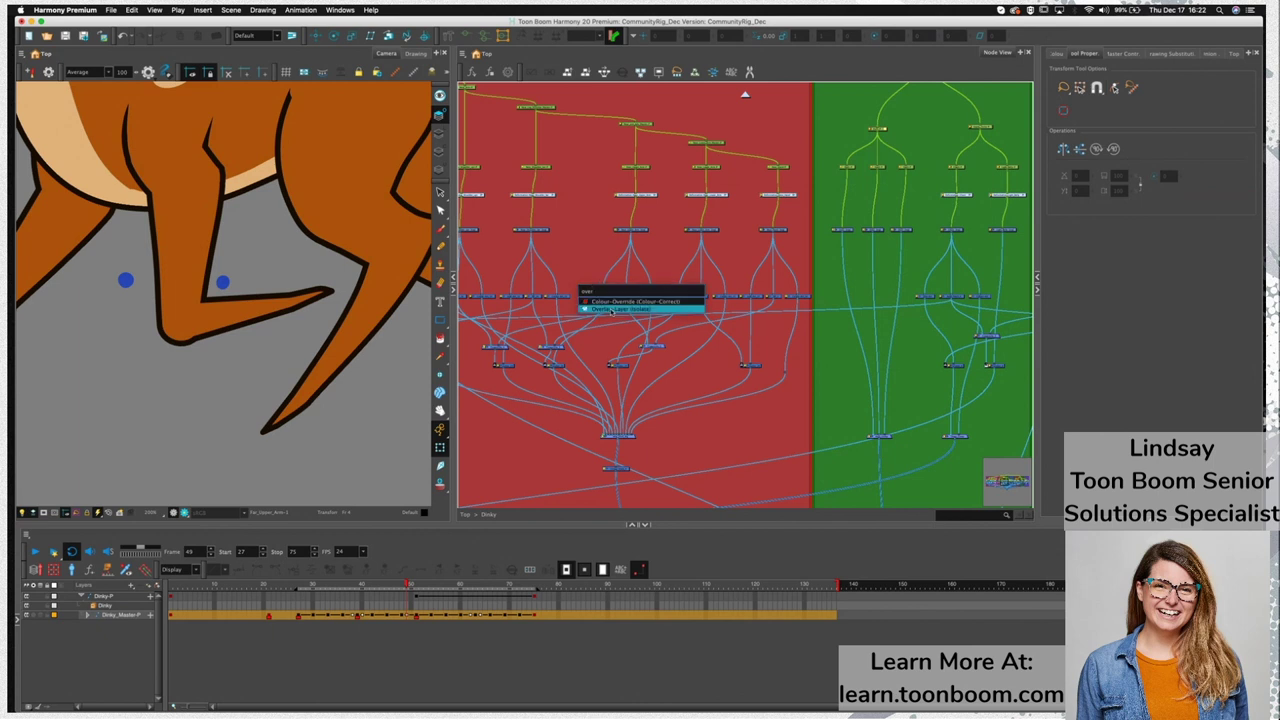
drag(598, 284, 593, 309)
drag(631, 236, 585, 302)
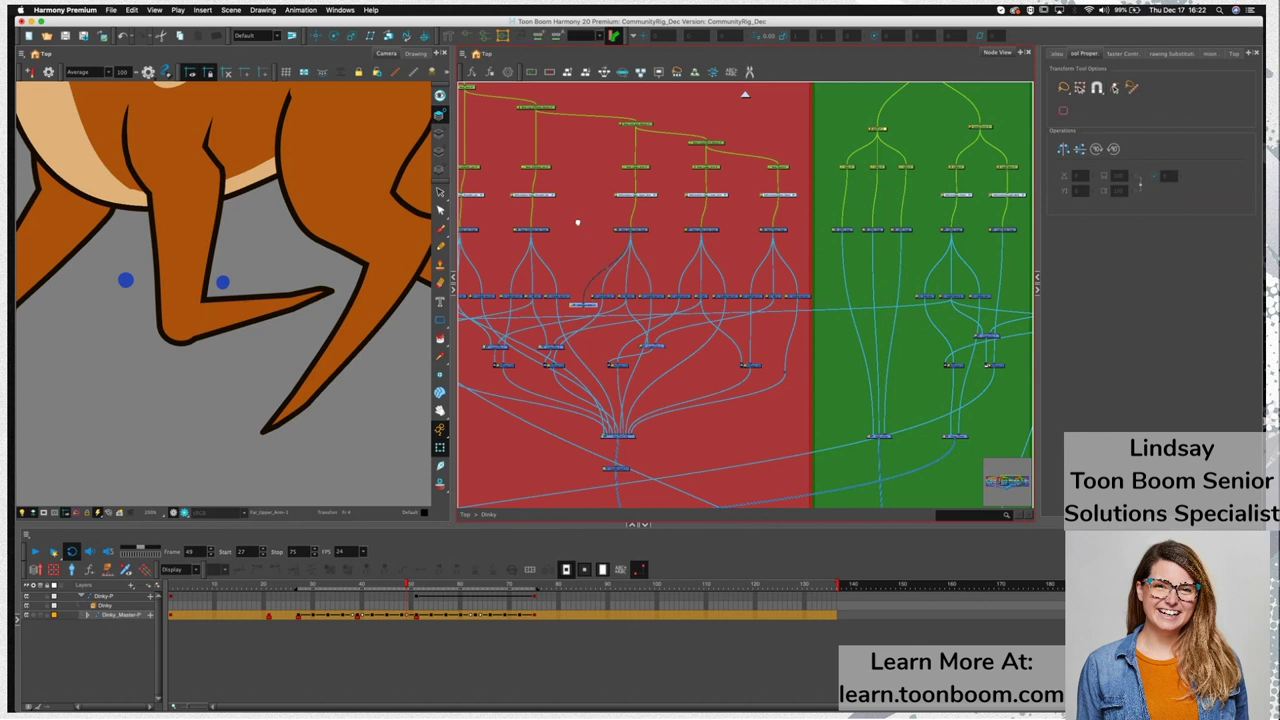
Connect the upper arm's Overlay-Layer node to the leg's composite and check the folded knee in the camera view
scroll(577, 222, down, 3)
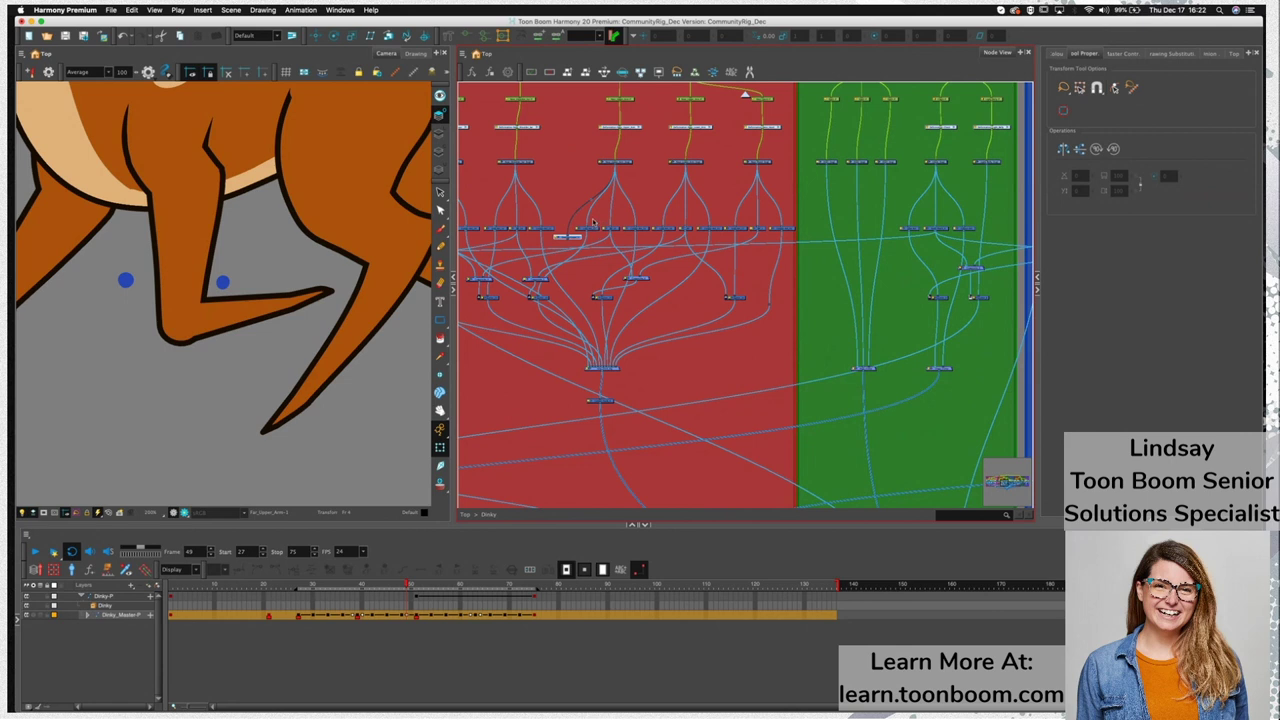
click(590, 229)
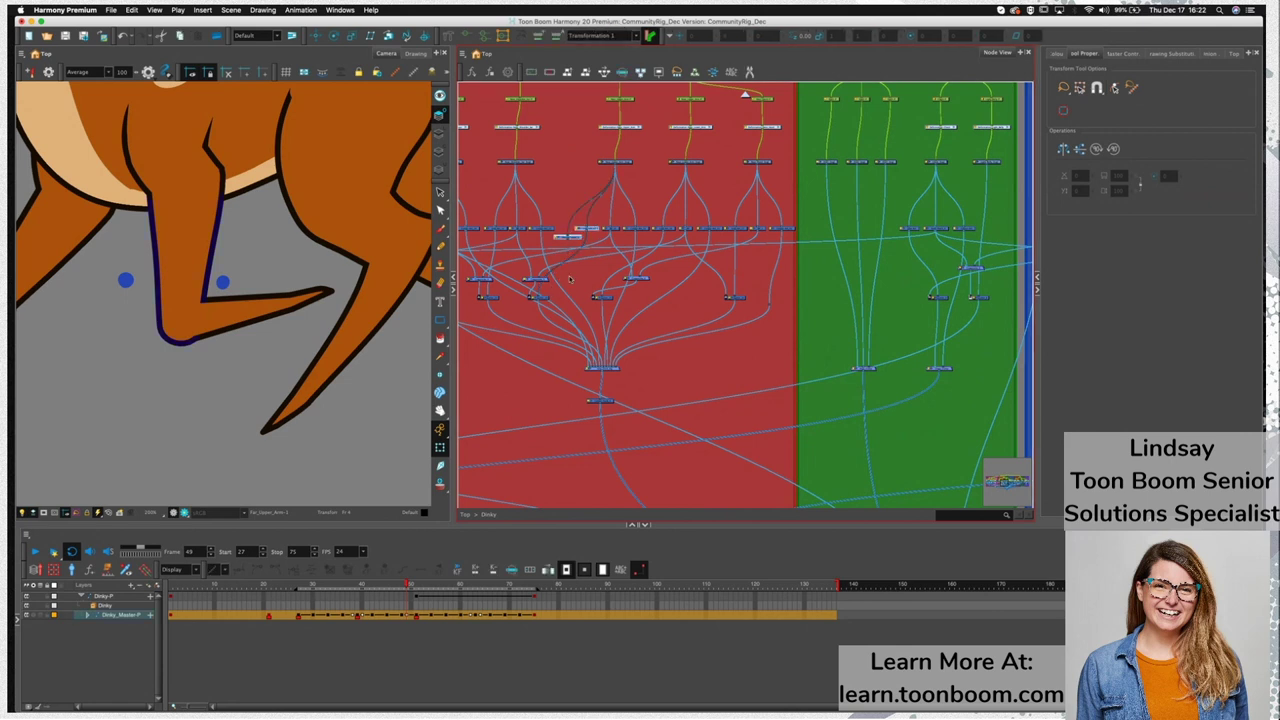
click(545, 298)
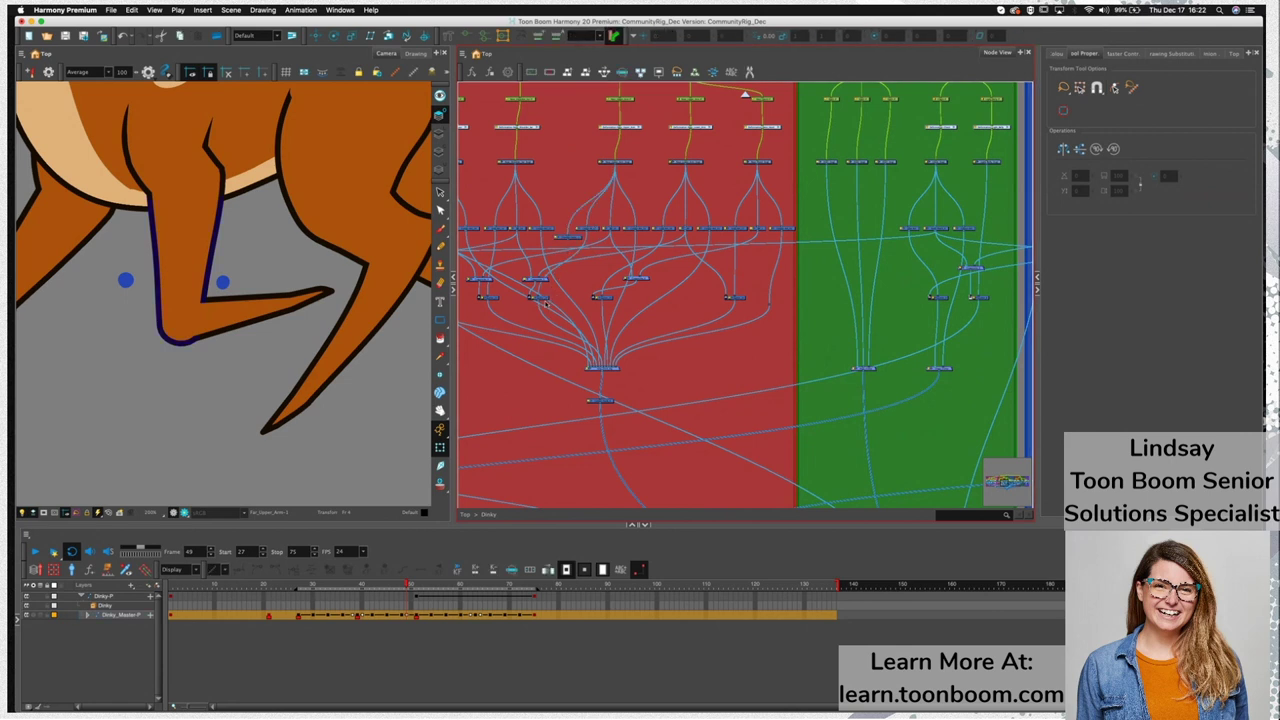
drag(567, 242, 602, 373)
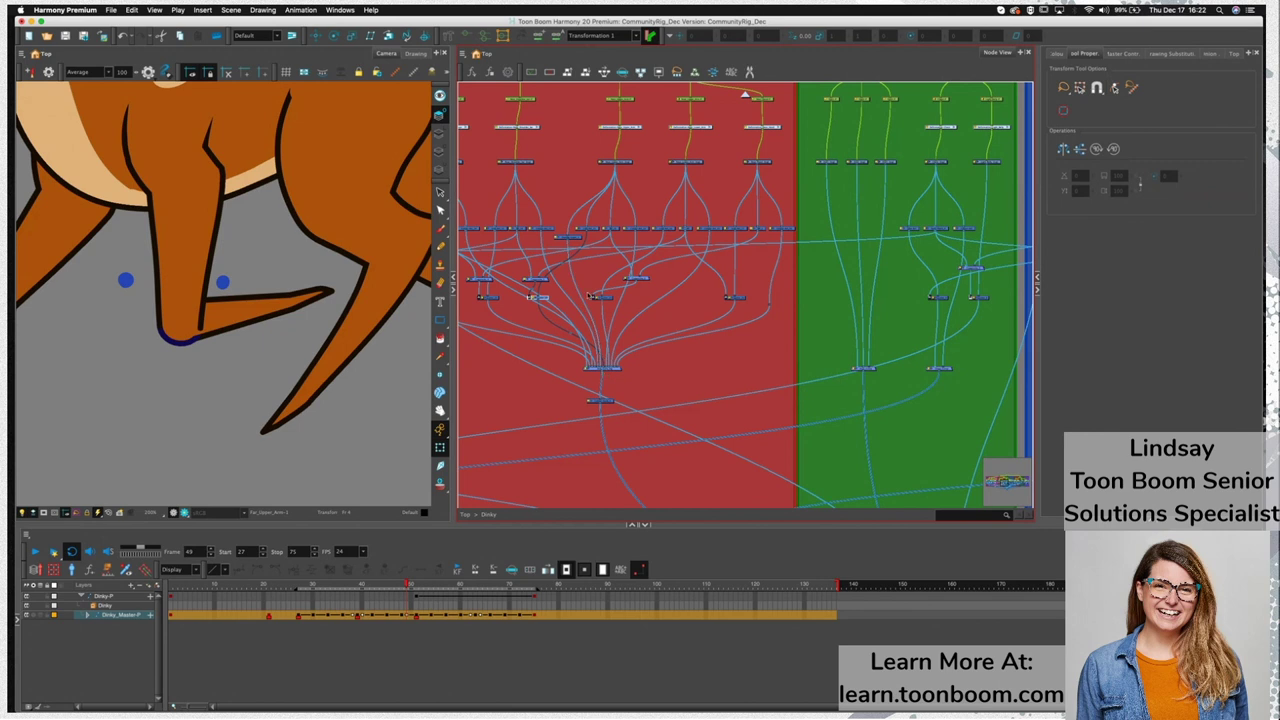
click(215, 325)
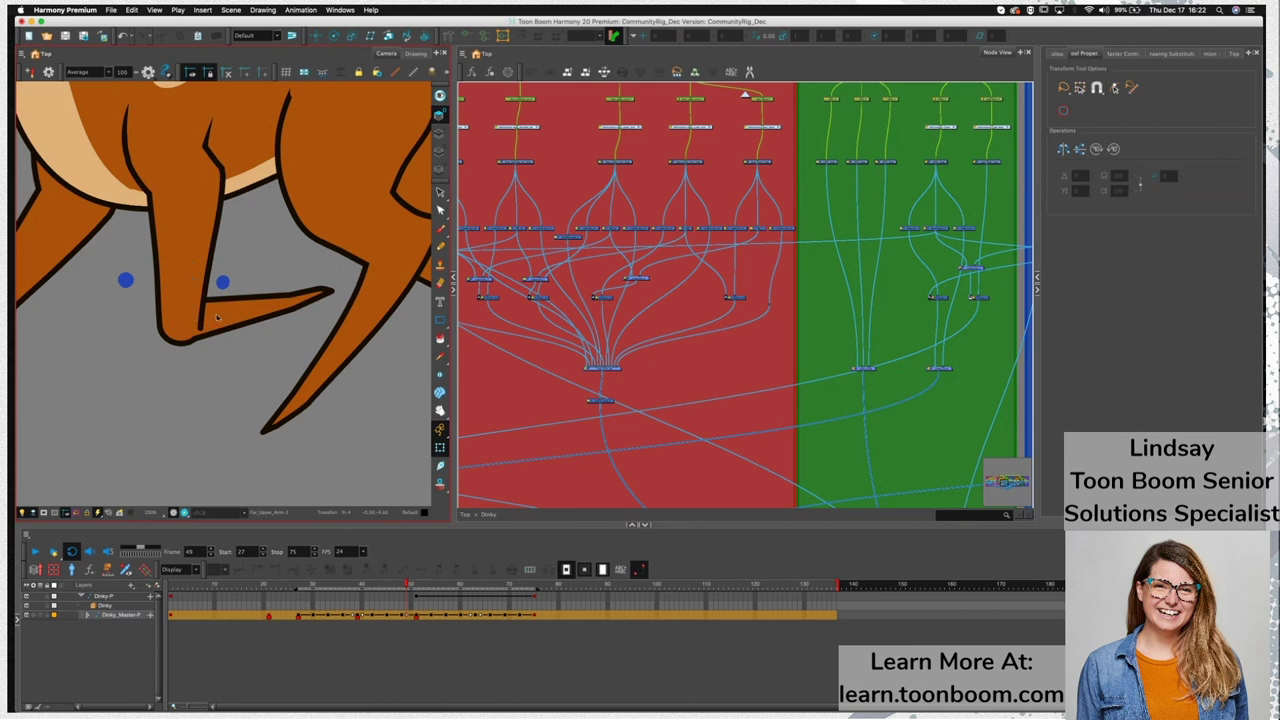
drag(228, 350, 209, 344)
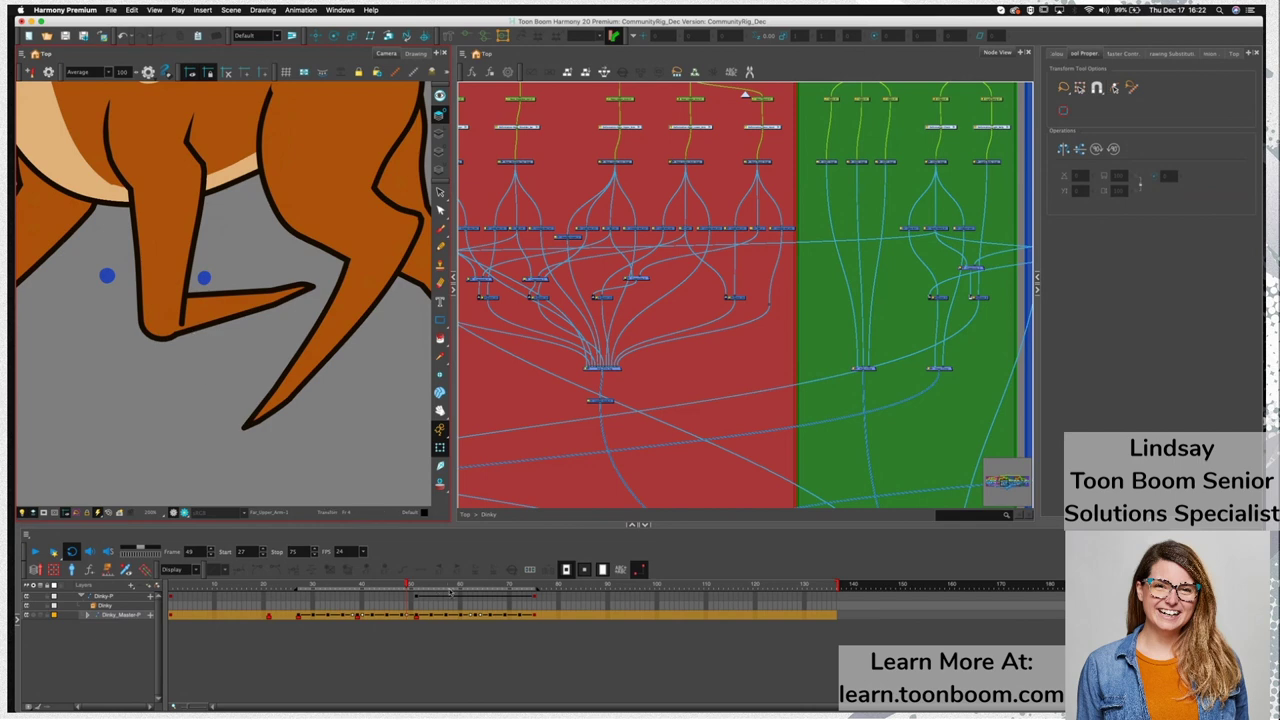
Step through other frames of the walk cycle and view the whole deer's leg poses
click(430, 589)
key(period)
key(period)
key(period)
key(period)
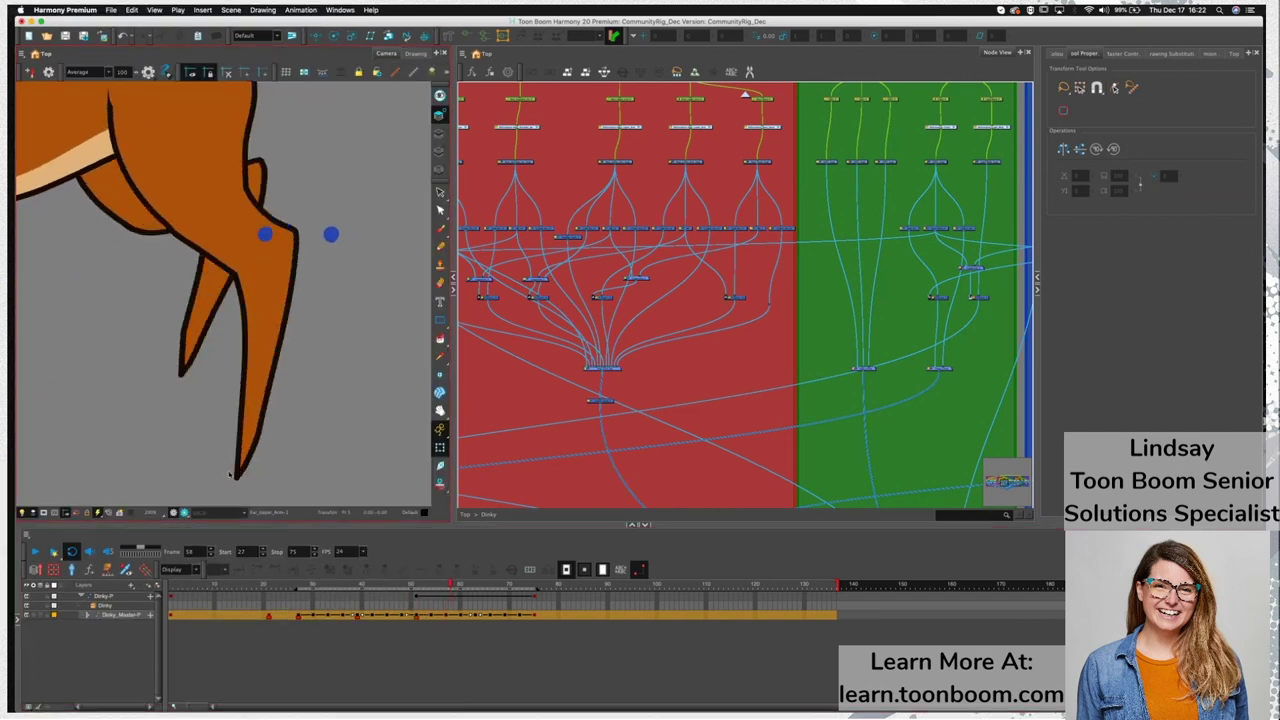
scroll(199, 466, down, 5)
drag(199, 466, 214, 427)
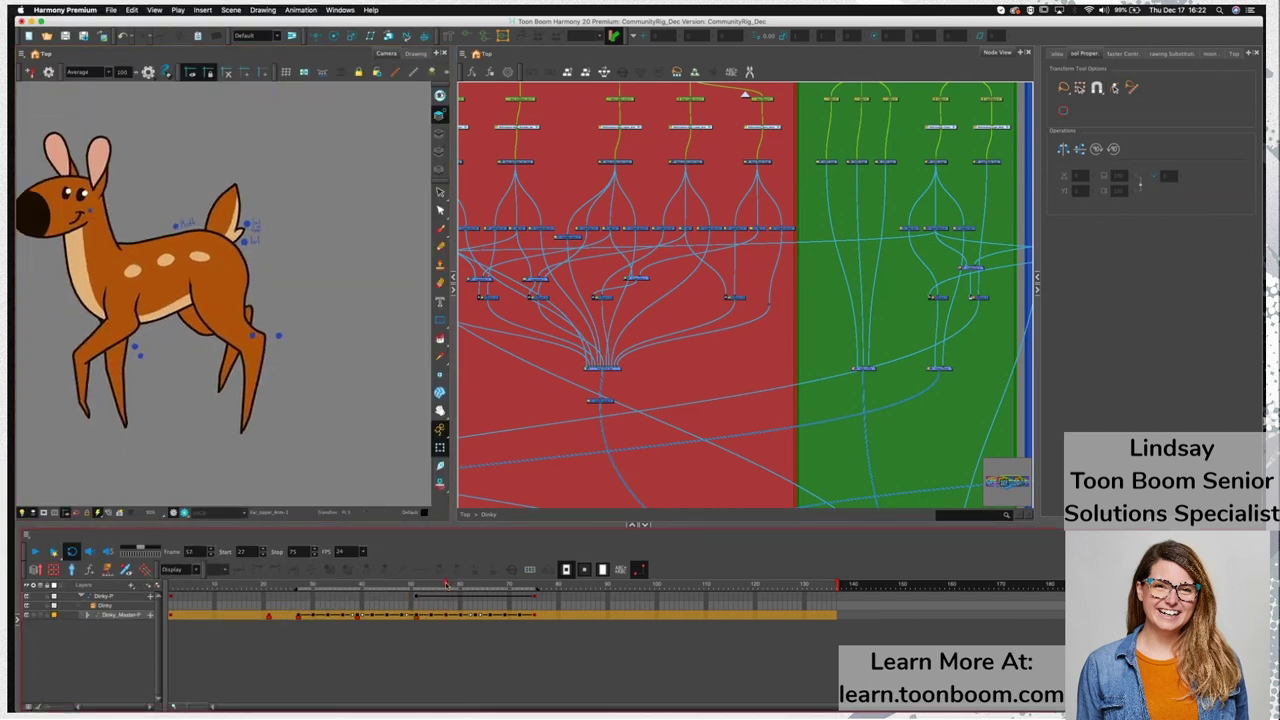
Go to frame 34 of the walk cycle and select the lower arm drawing of the bent front leg
drag(447, 585, 331, 596)
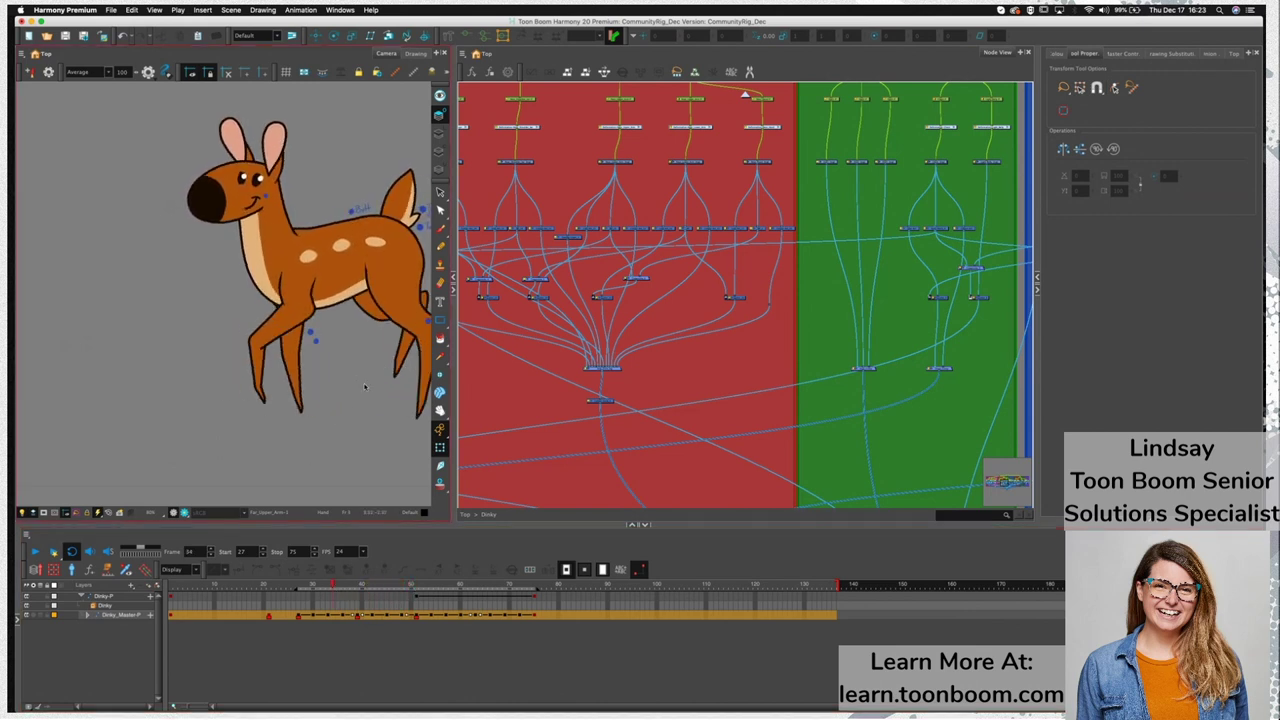
drag(343, 405, 286, 411)
click(246, 331)
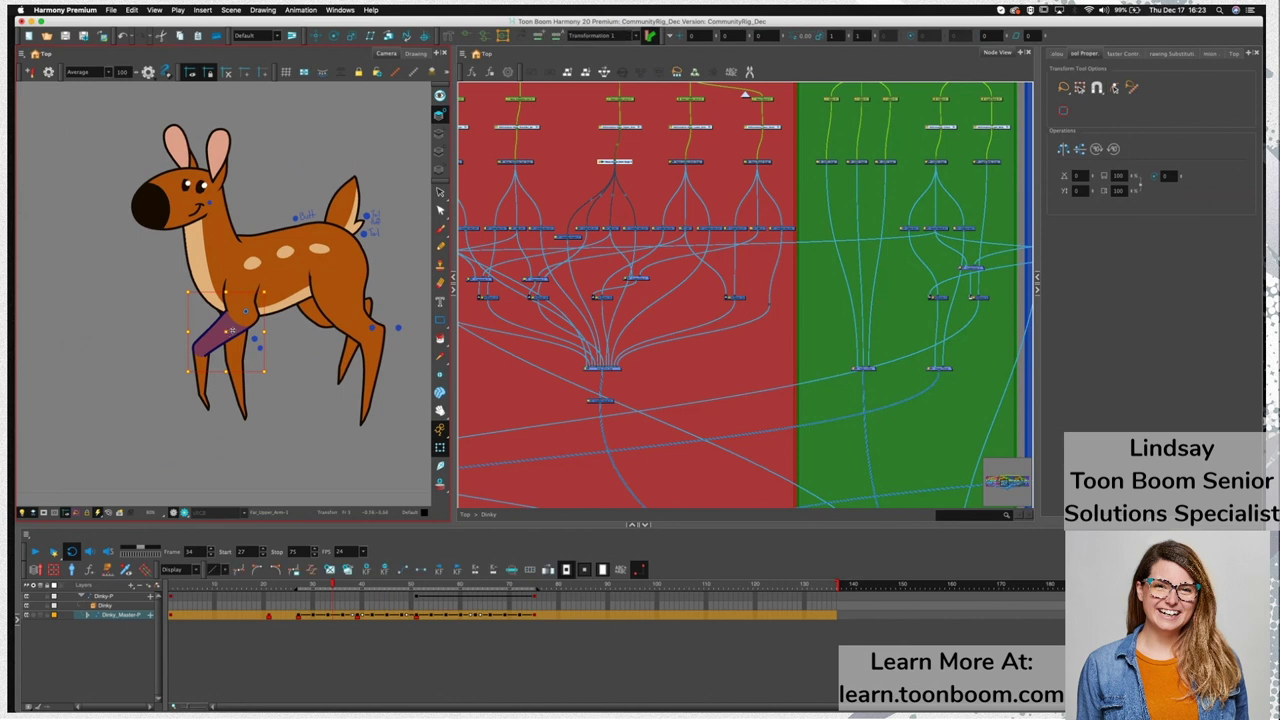
click(272, 424)
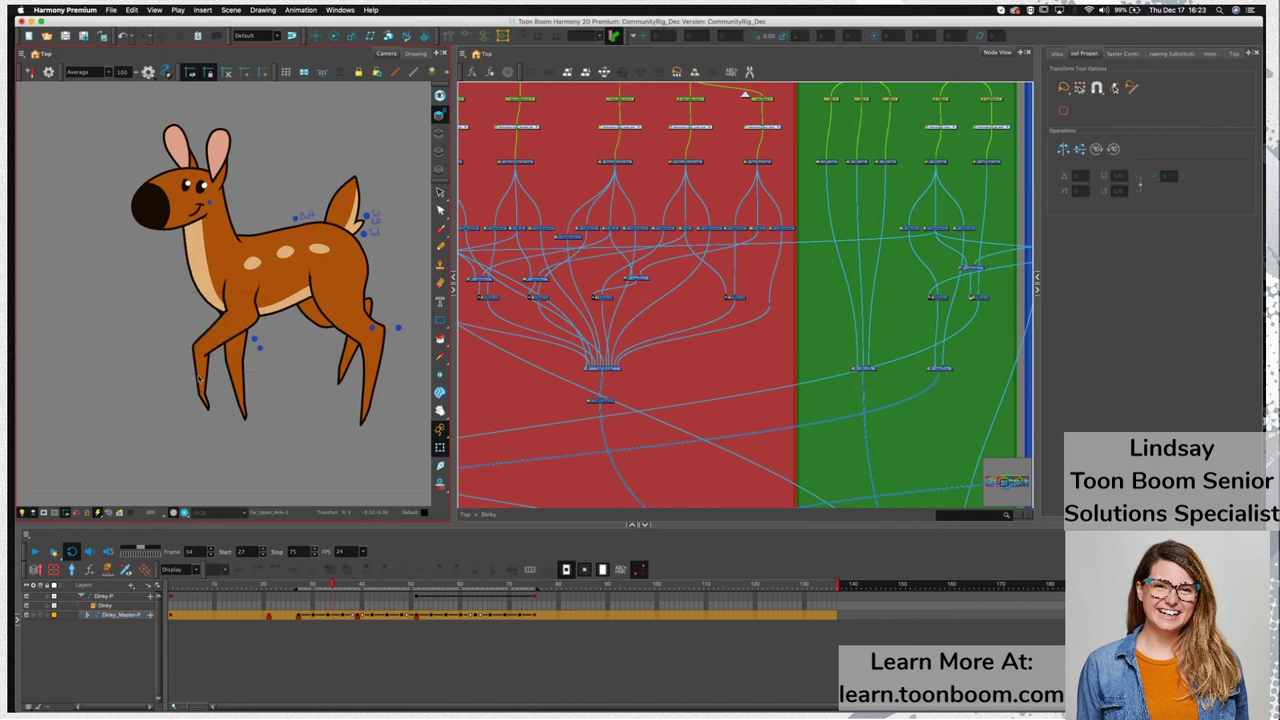
click(200, 379)
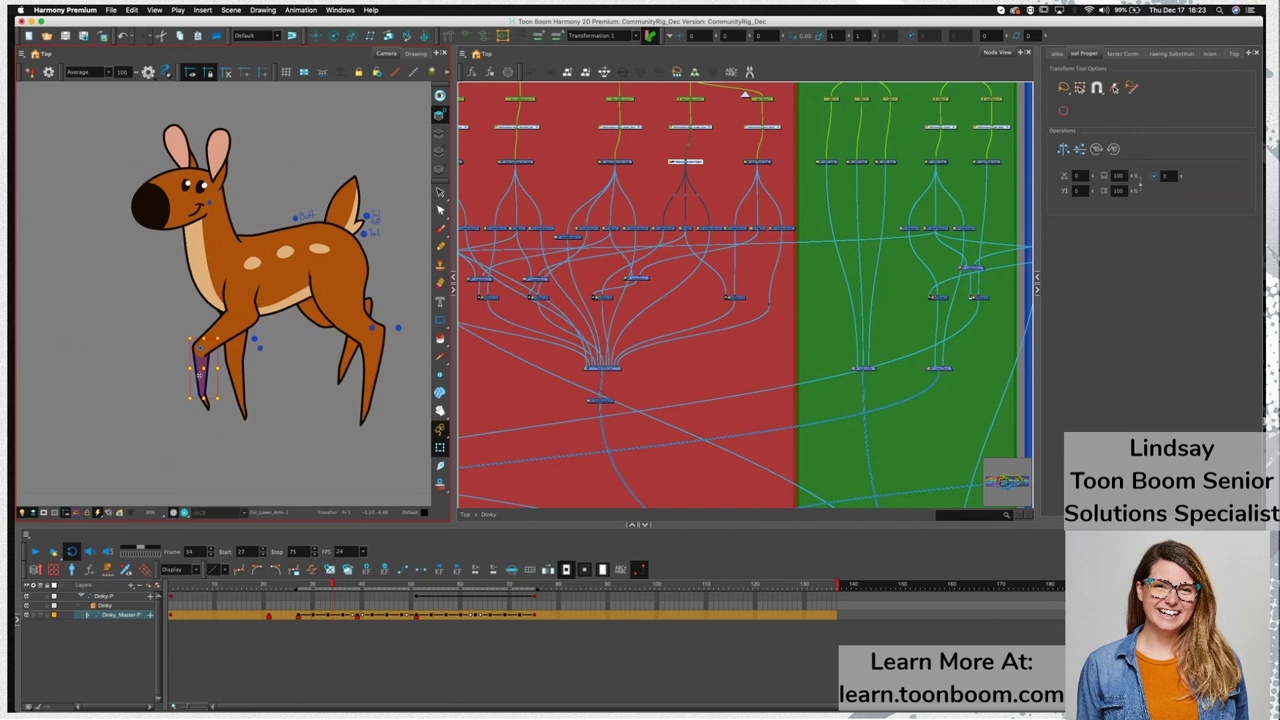
Copy the lower arm's outline strokes from its line art layer and paste them into its overlay layer
key(alt+s)
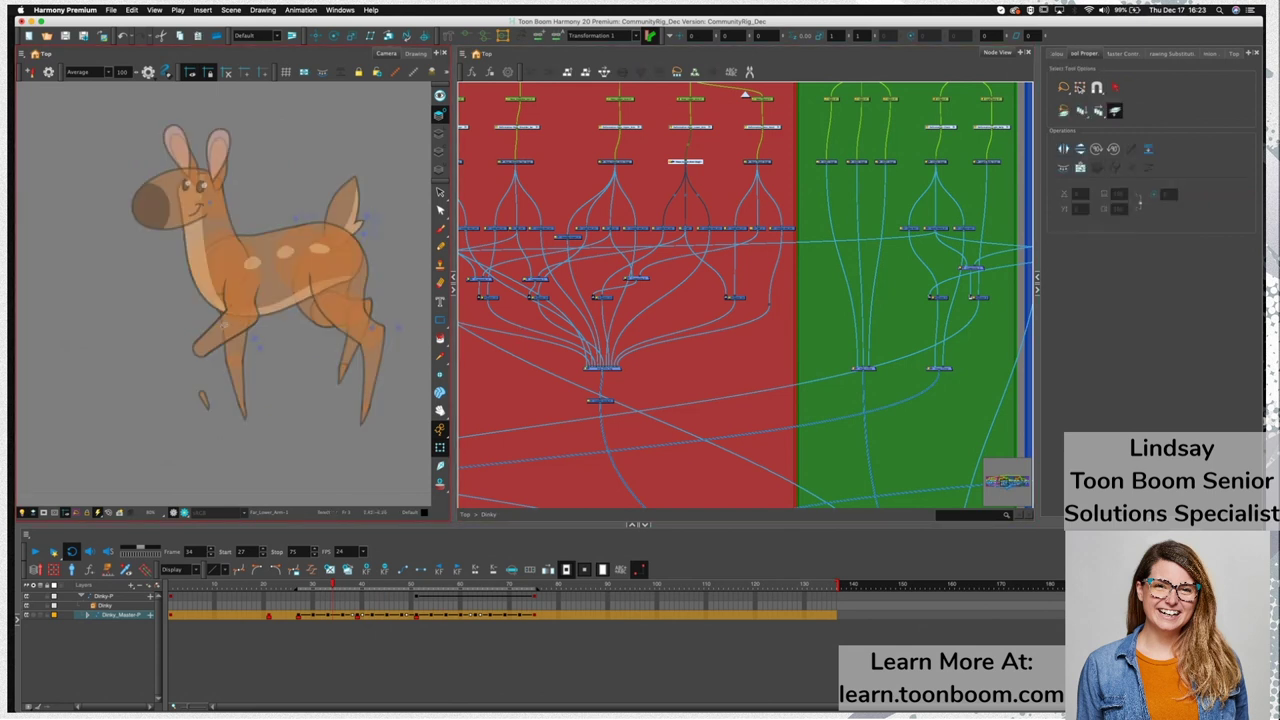
click(441, 134)
mouse_move(212, 323)
mouse_down()
mouse_move(152, 368)
mouse_move(166, 325)
mouse_up()
key(super+c)
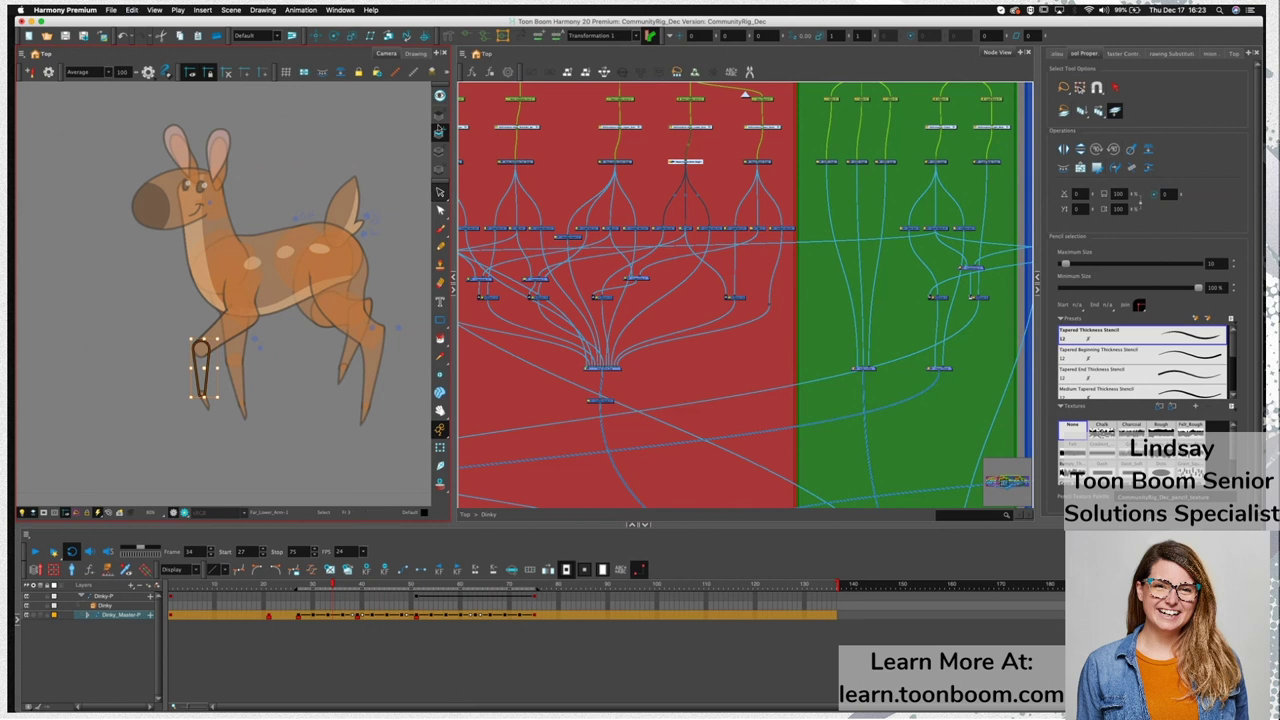
key(Delete)
key(super+v)
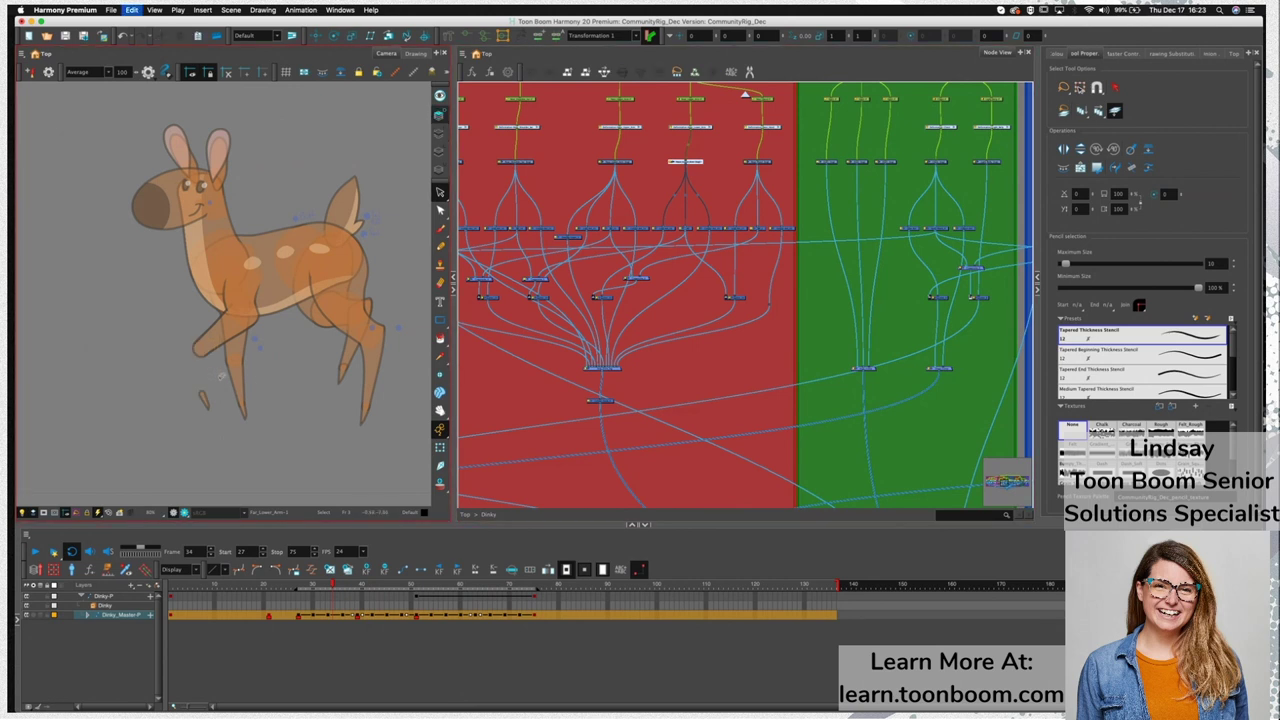
Delete the curved end at the ankle from the lower arm's overlay outline, leaving only the two side lines
key(alt+q)
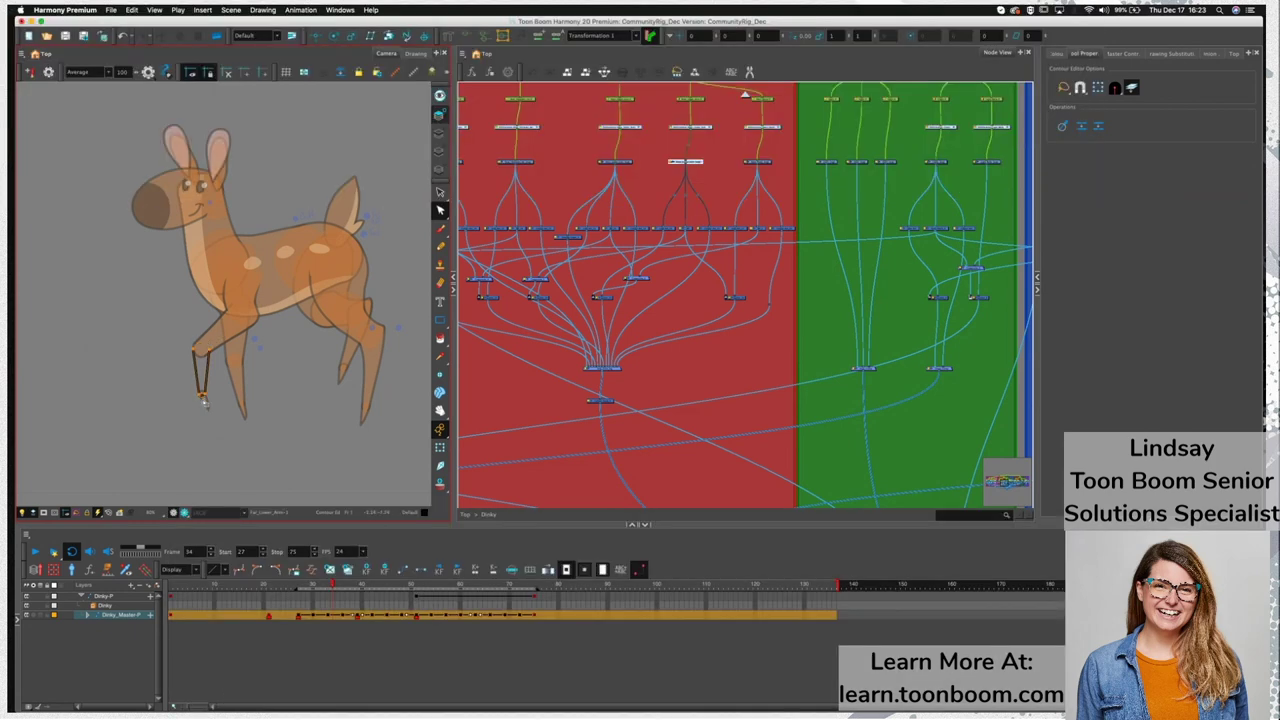
drag(202, 398, 205, 400)
scroll(204, 399, up, 5)
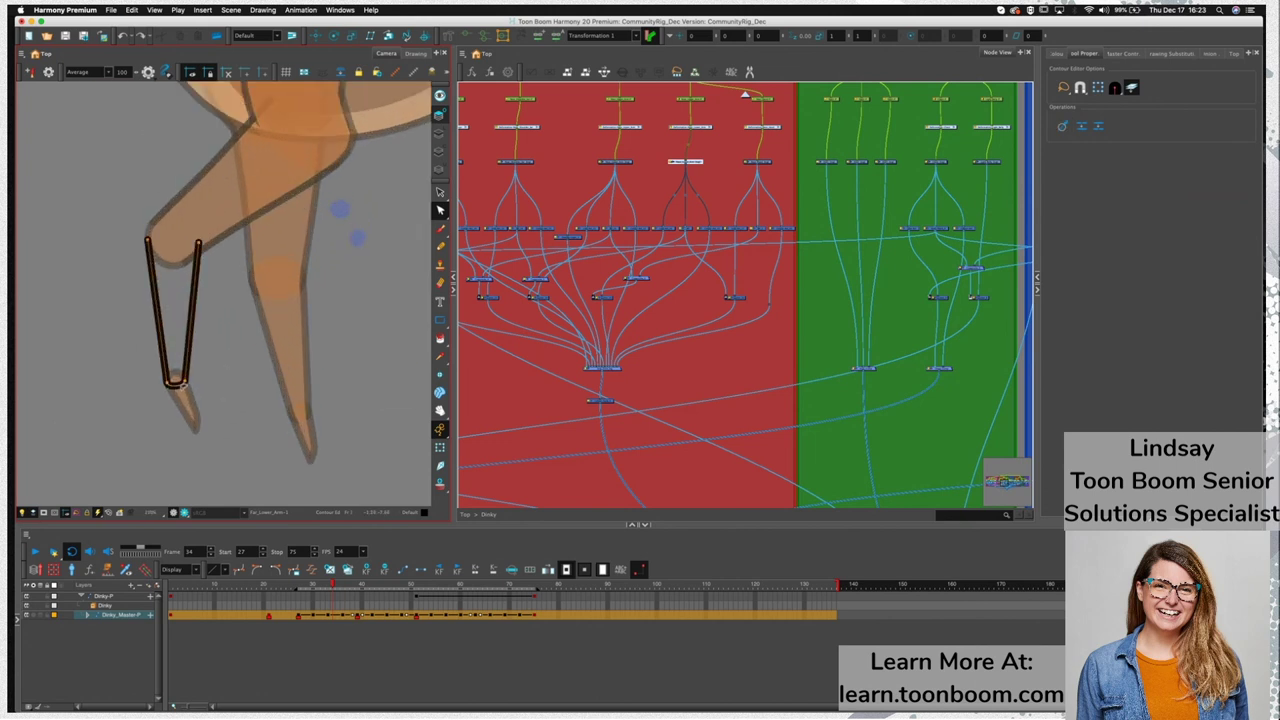
key(Delete)
click(224, 376)
key(shift+t)
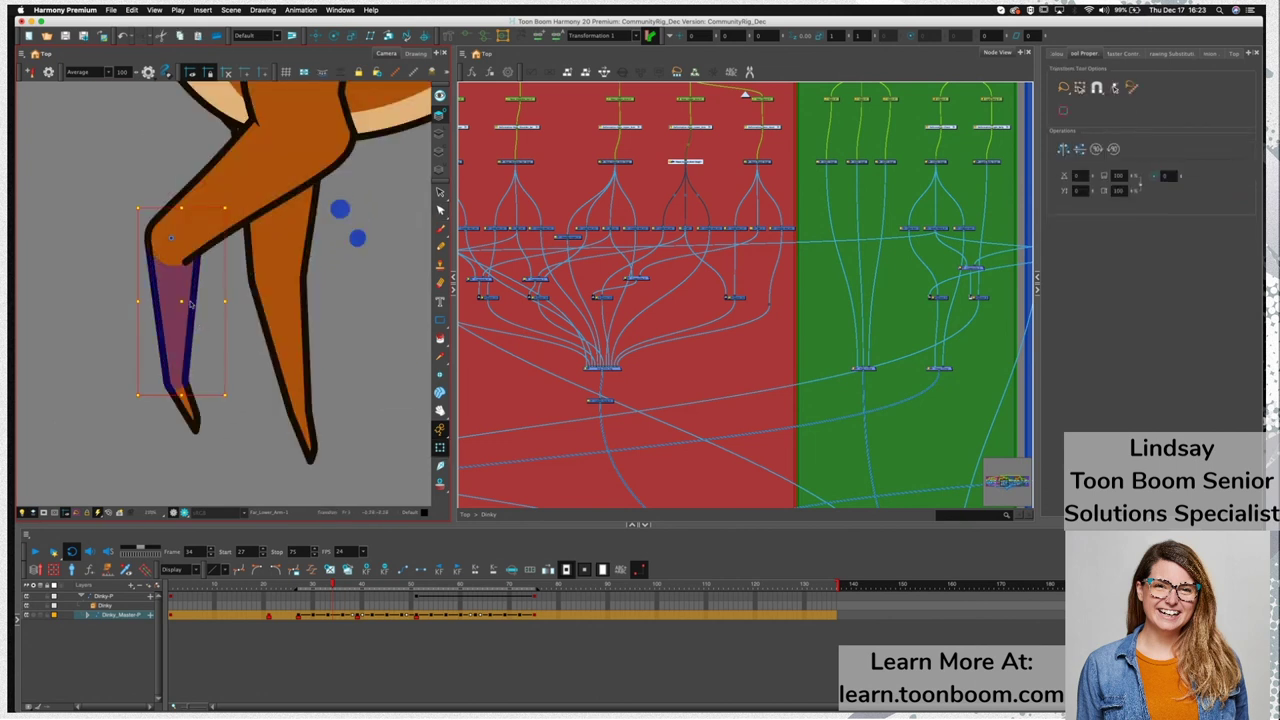
Recolour the lower arm's overlay side lines with the Tongue swatch
key(alt+s)
key(super+a)
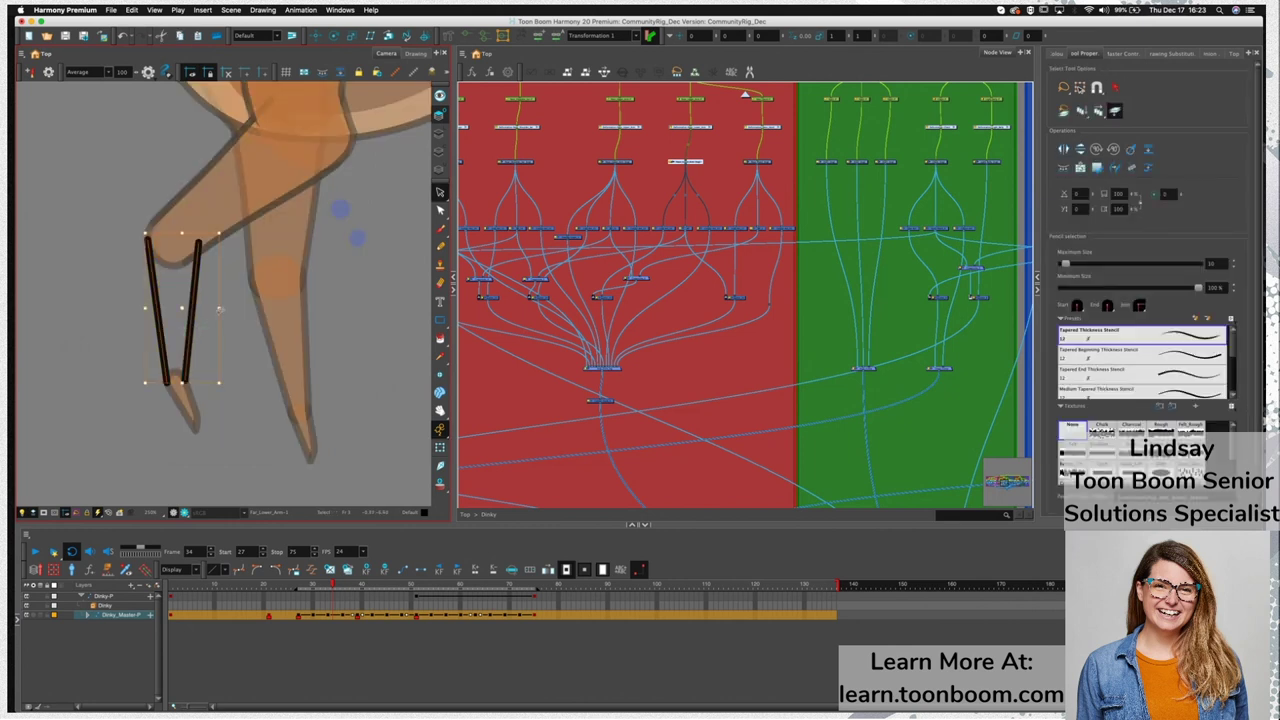
click(1057, 53)
click(1097, 302)
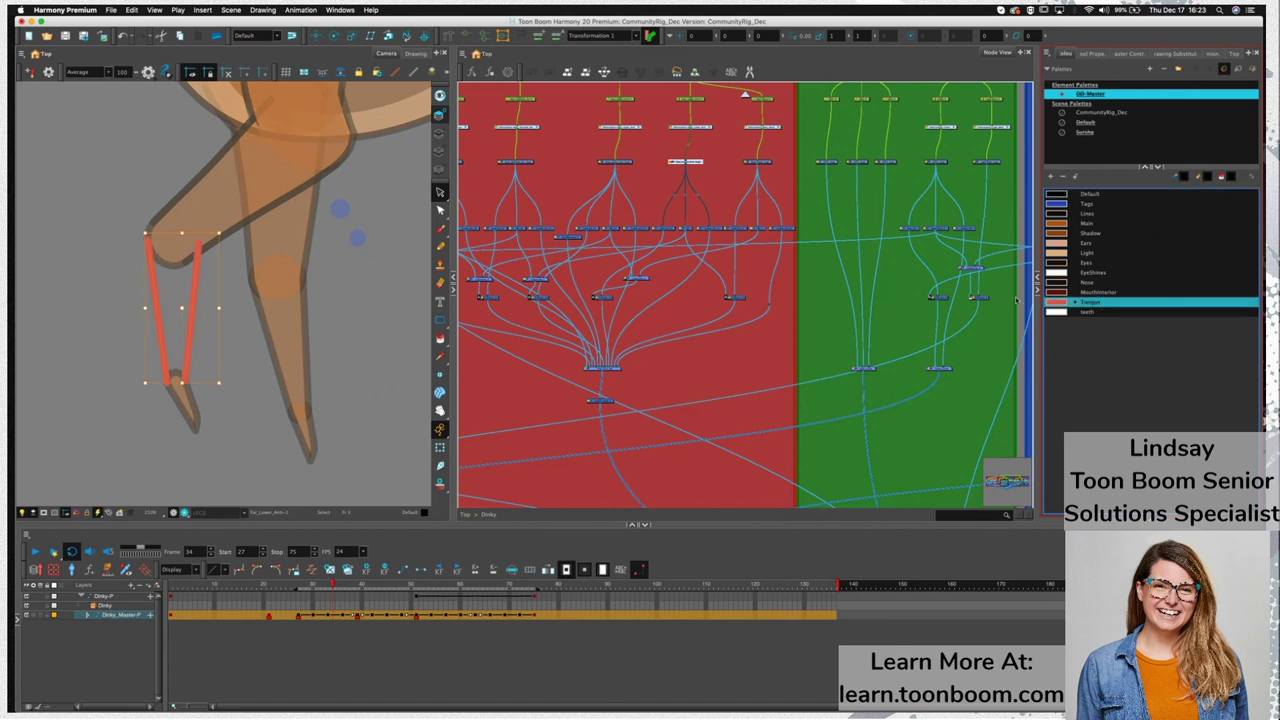
click(381, 398)
key(shift+t)
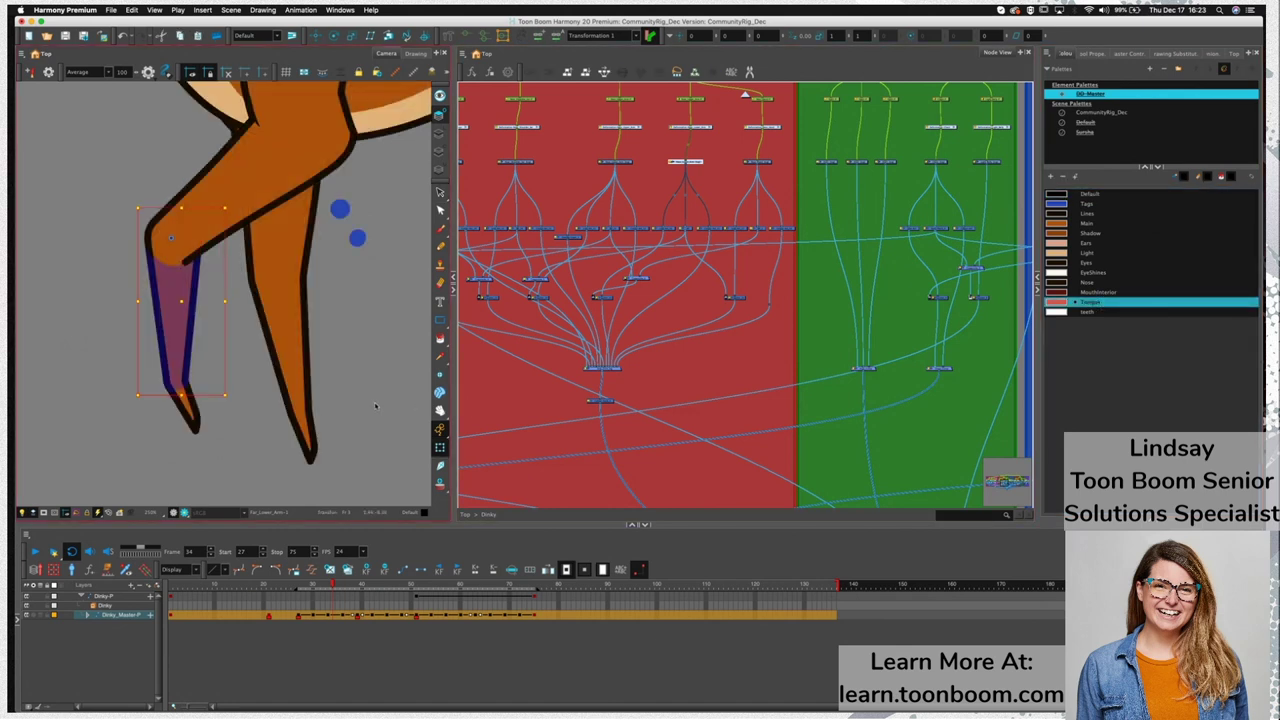
Duplicate the upper arm's Overlay-Layer node, connect the copy to the lower arm drawing and link it to the leg's composite
click(578, 238)
click(576, 238)
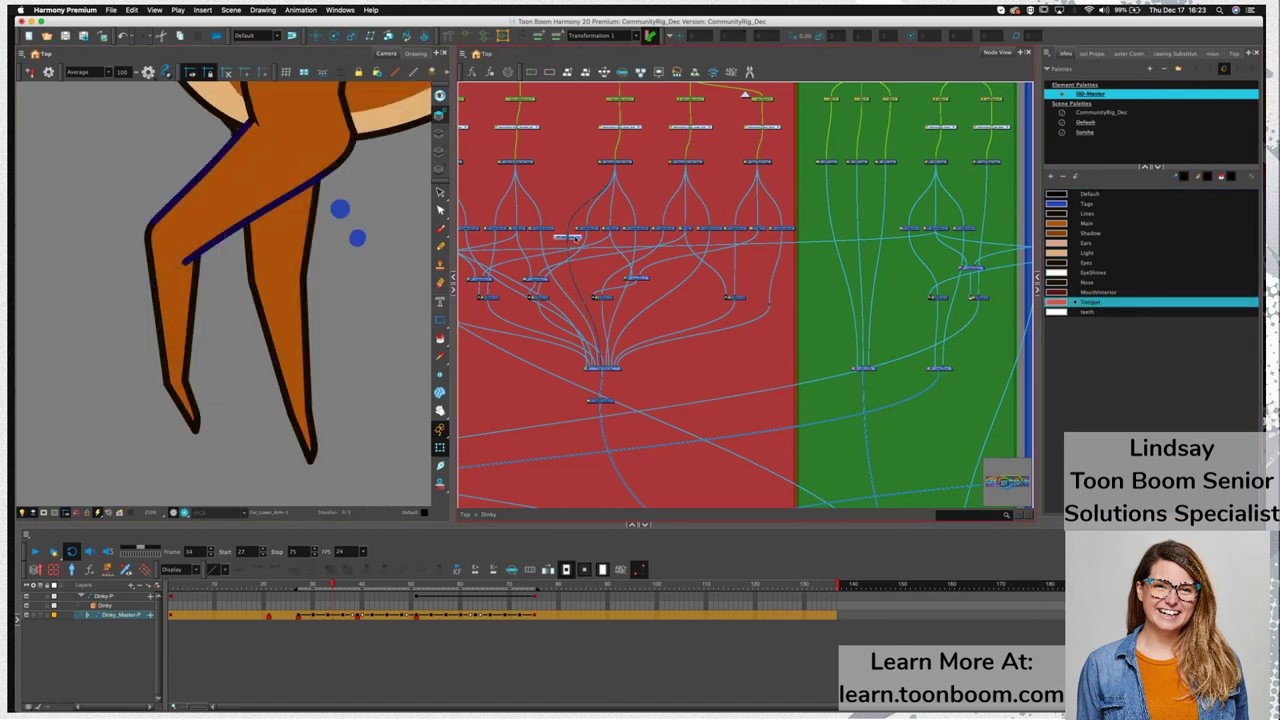
key(super+v)
click(170, 331)
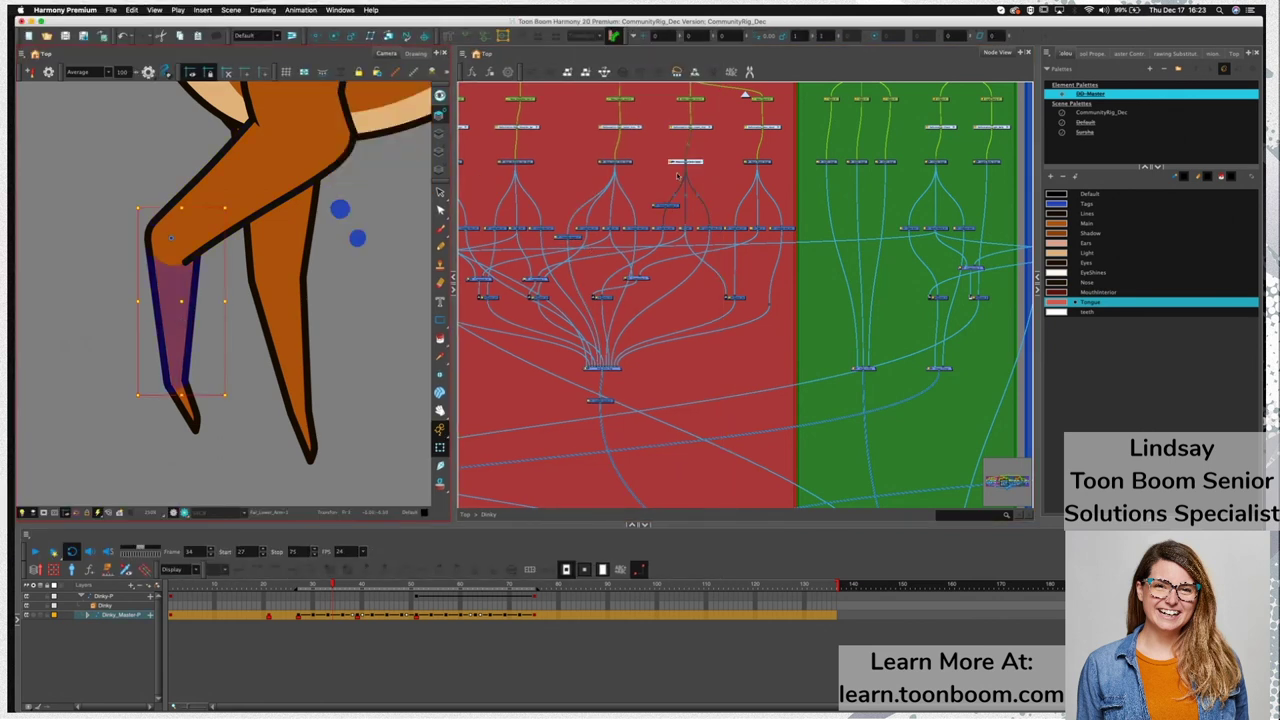
drag(675, 208, 693, 171)
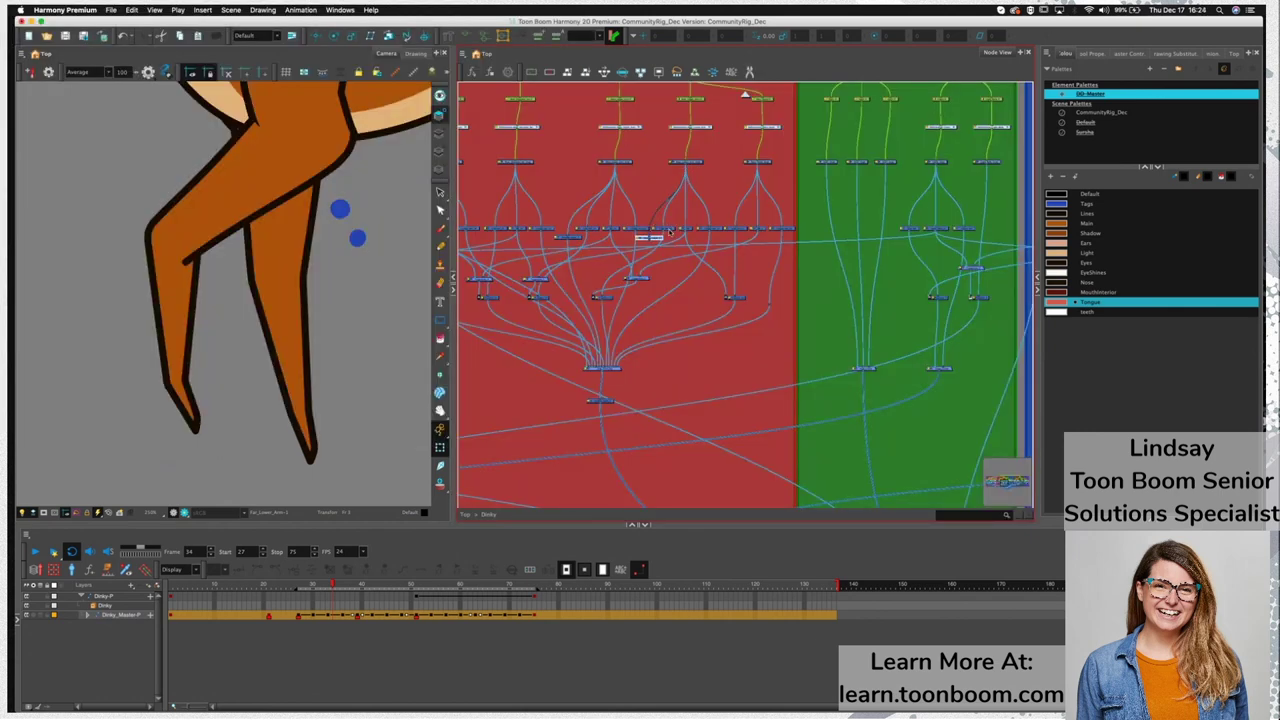
click(670, 231)
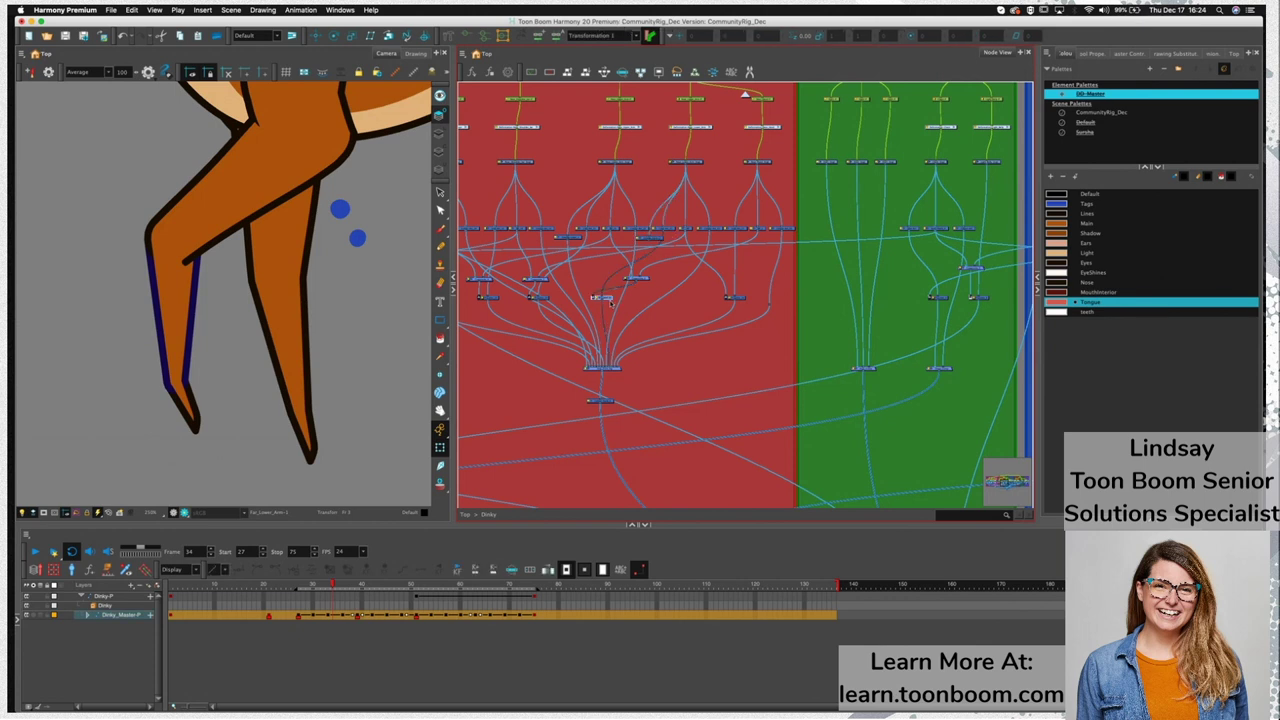
drag(648, 256, 610, 372)
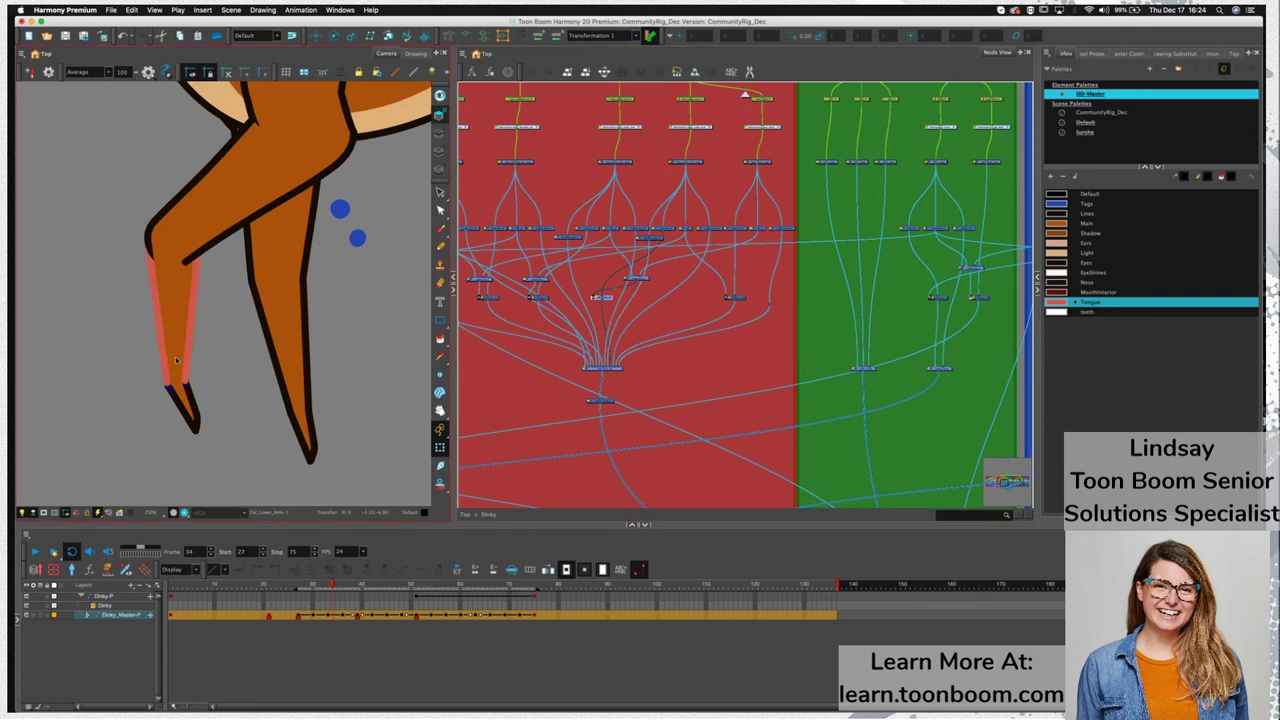
Rotate the bent front leg's hoof at the ankle until it lies nearly horizontal
click(193, 412)
drag(222, 444, 243, 377)
click(226, 449)
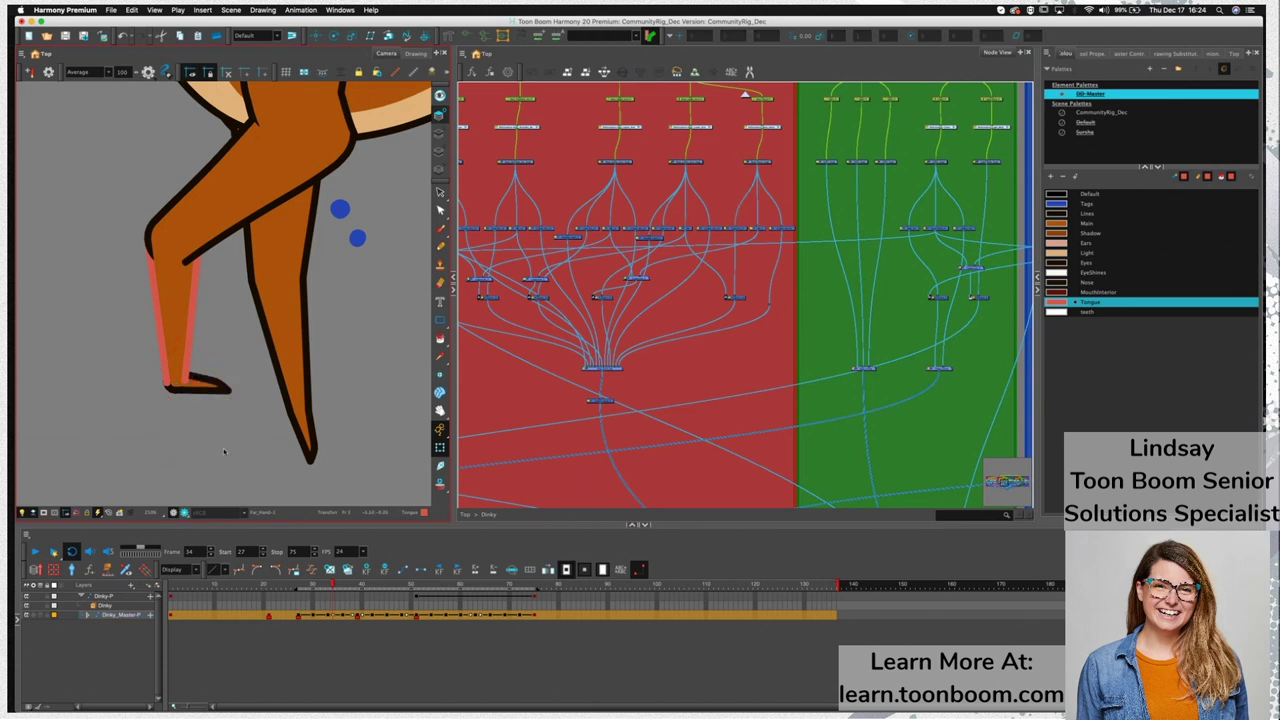
Recolour the lower arm's overlay side lines with the Tags swatch and view the leg in the camera
click(186, 372)
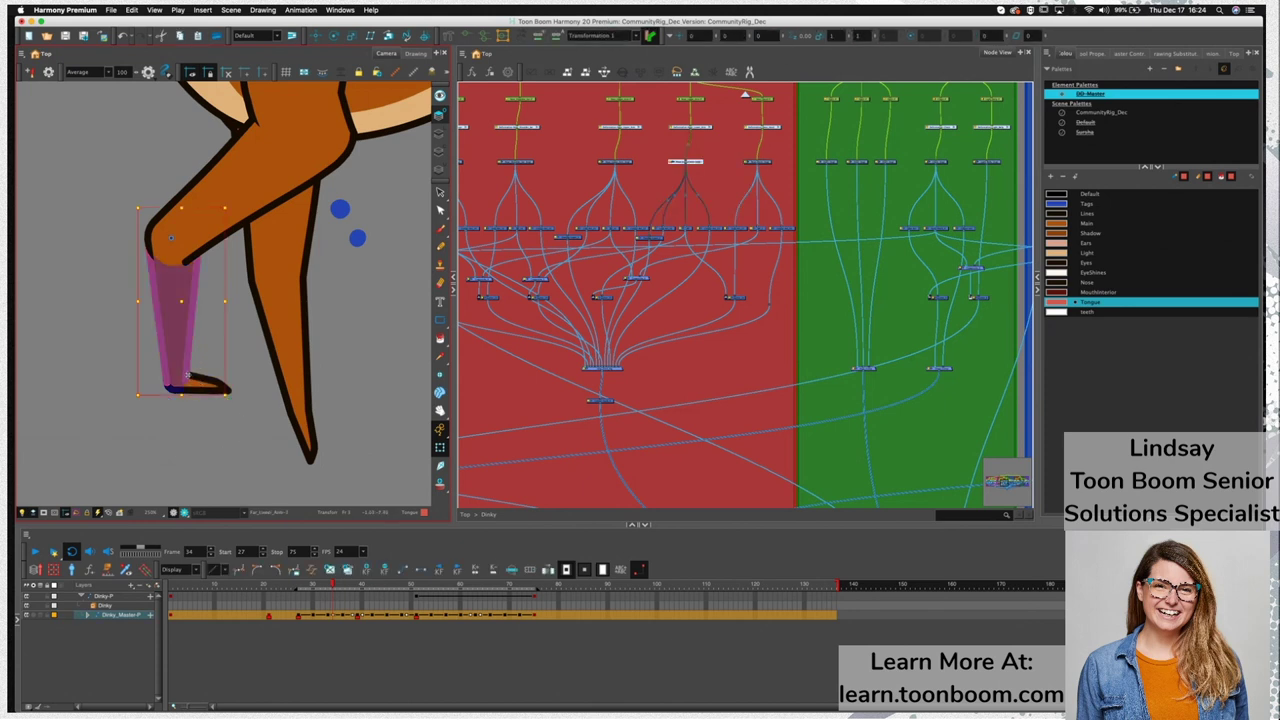
key(alt+s)
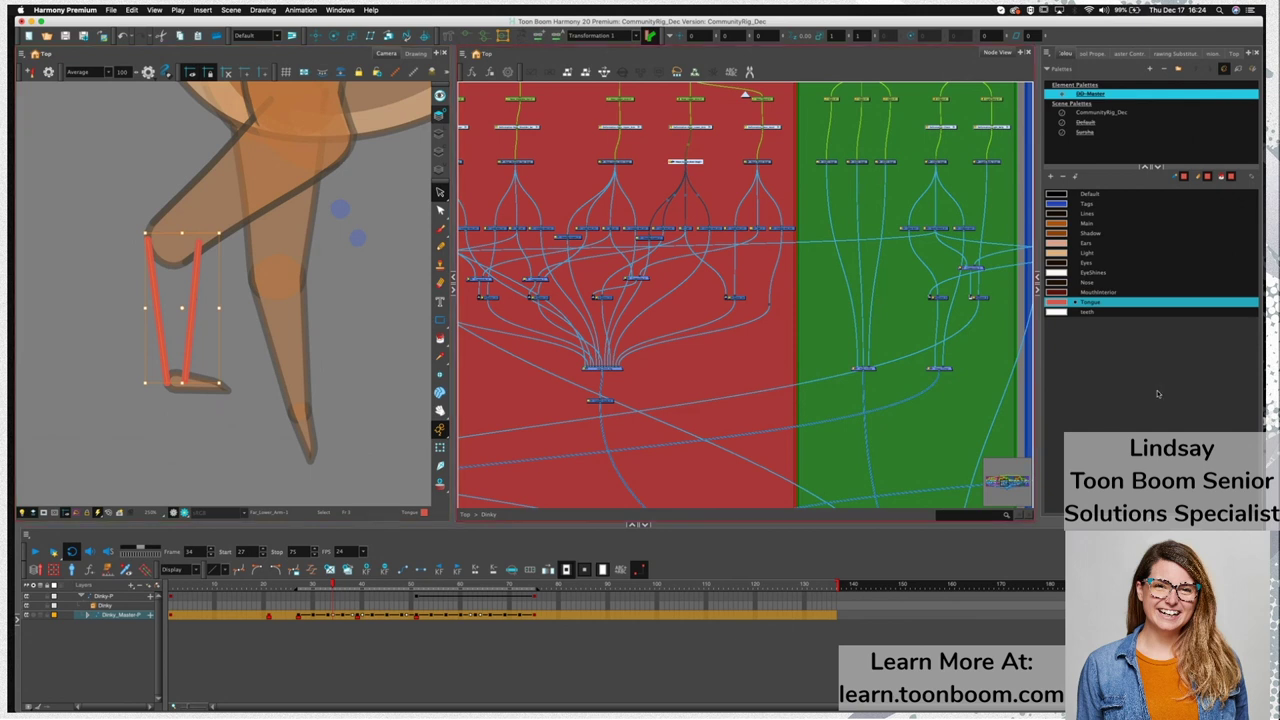
click(1090, 204)
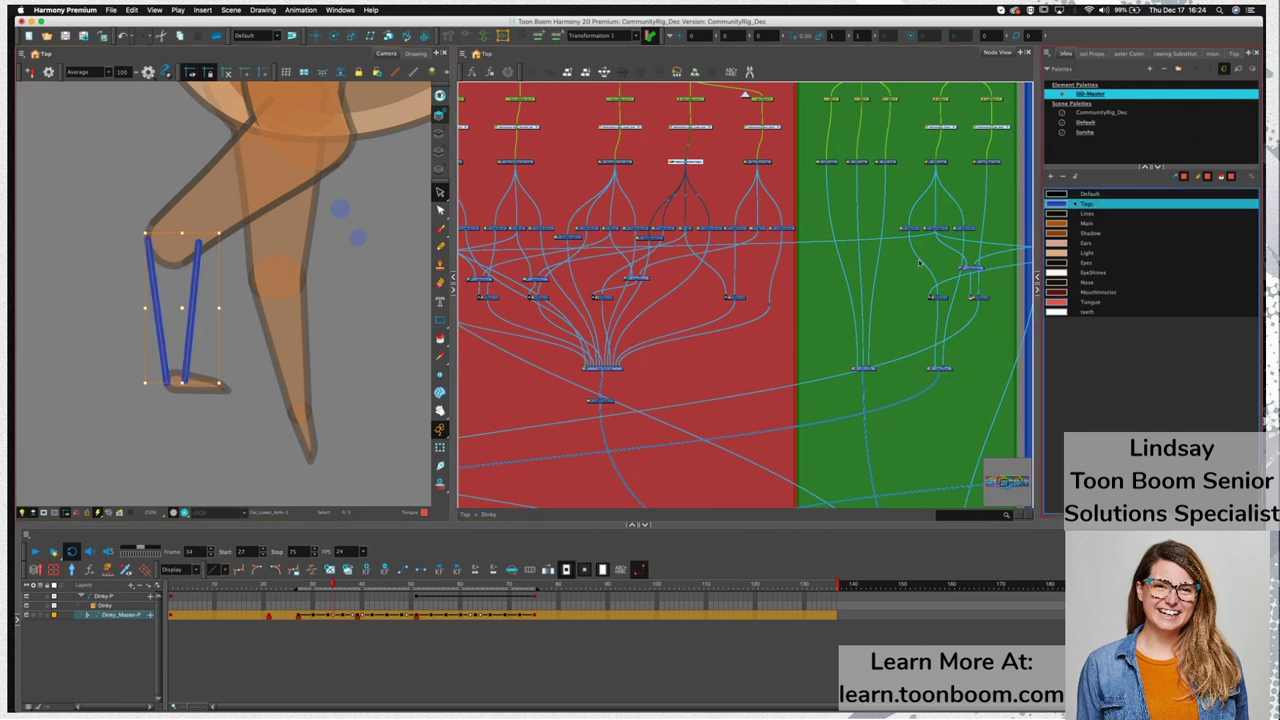
click(388, 436)
key(1)
key(1)
drag(243, 443, 247, 457)
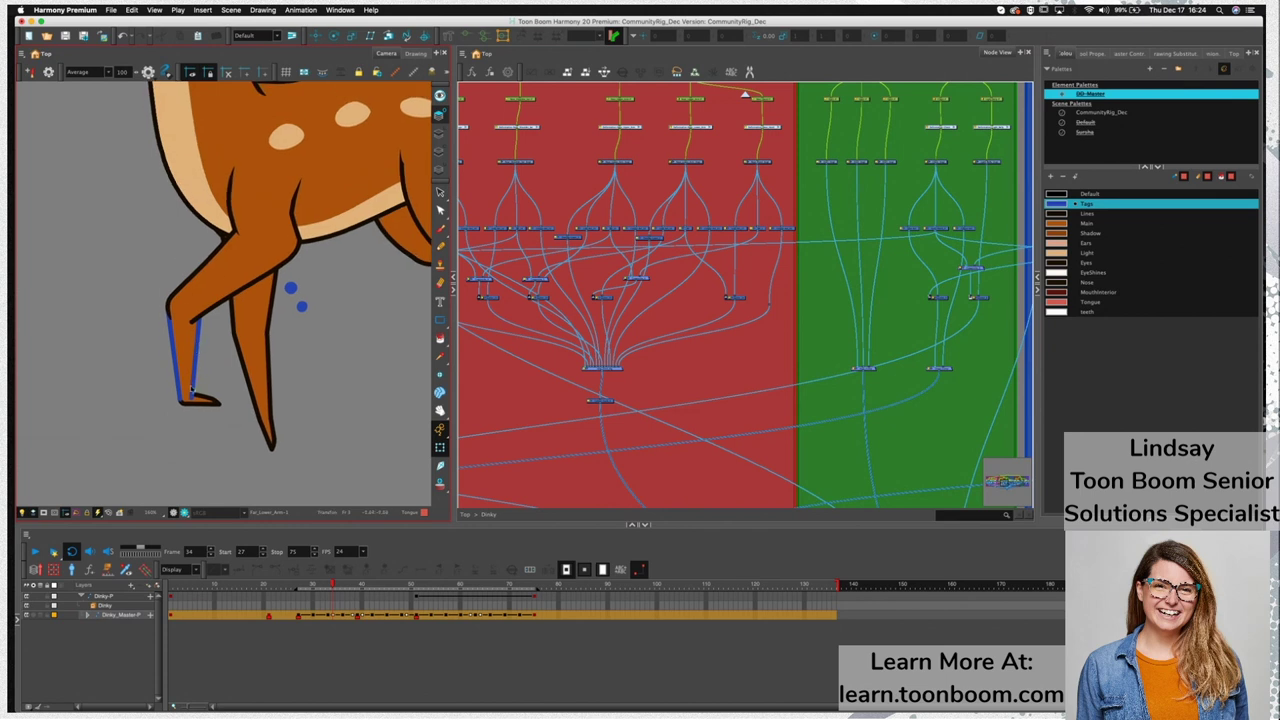
Display all art layers of the lower arm drawing together to compare its overlay lines with its other art
click(194, 366)
key(alt+s)
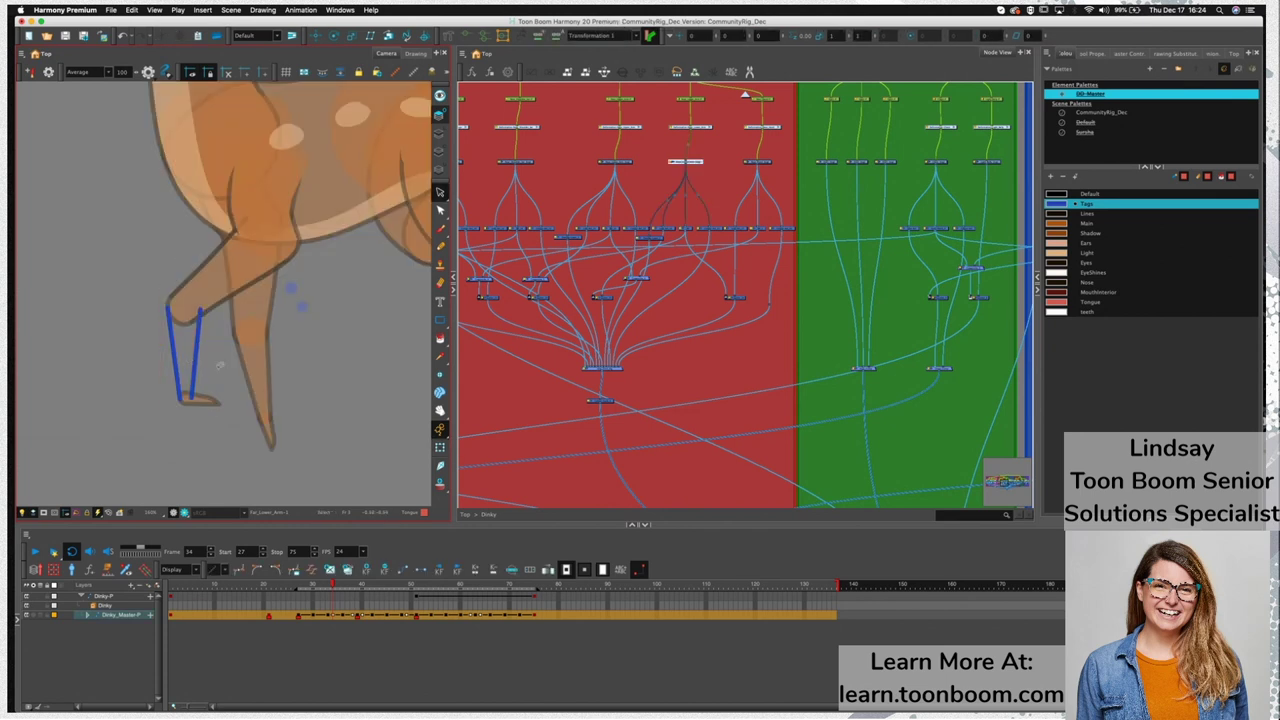
click(440, 96)
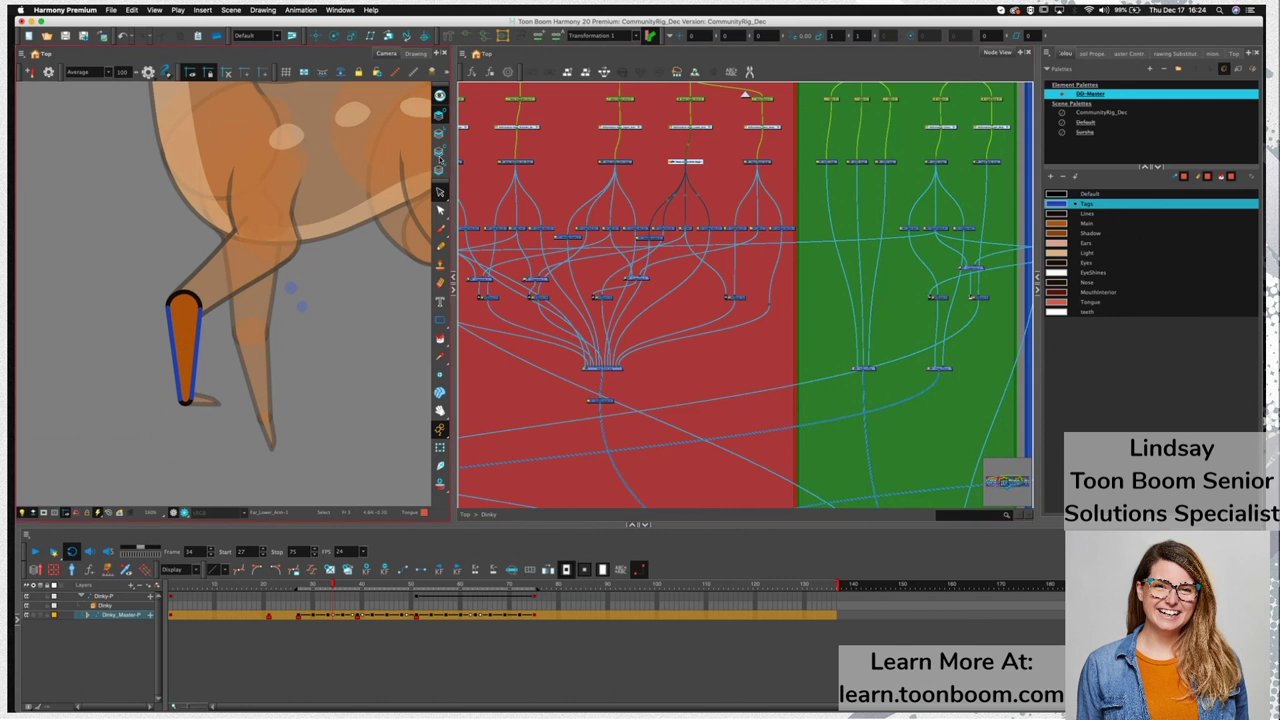
click(726, 205)
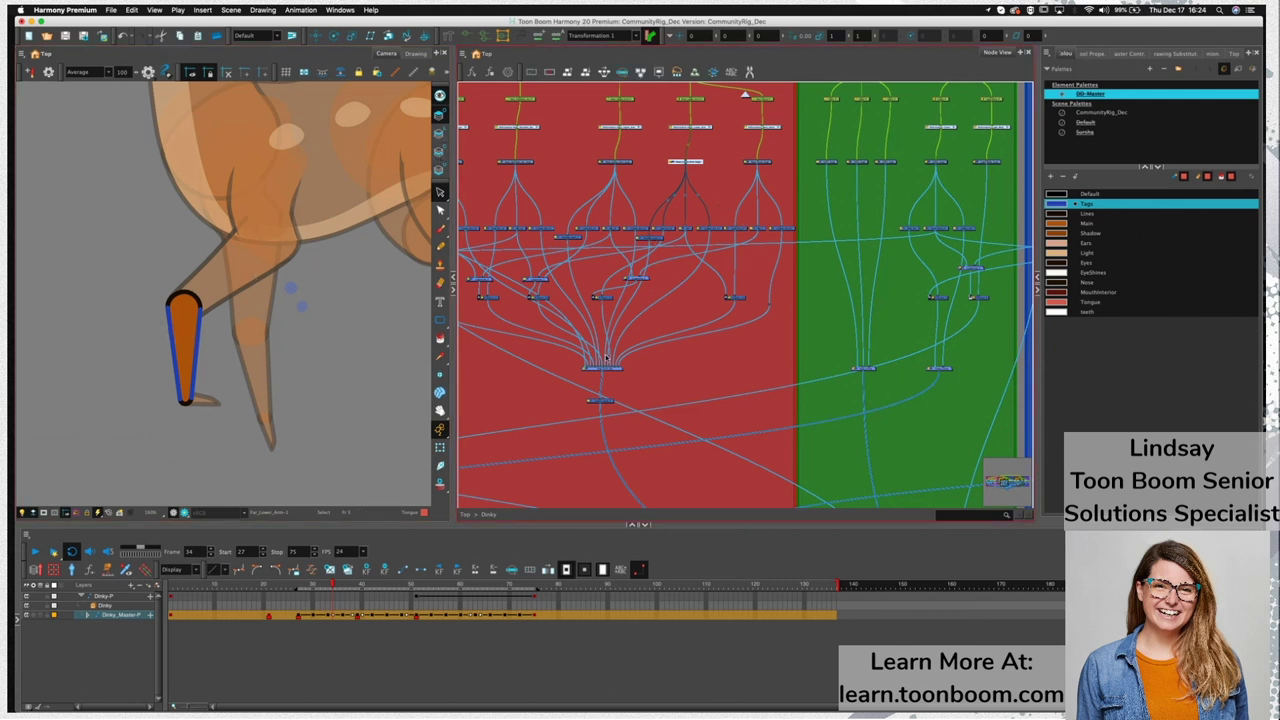
Try routing the lower arm's overlay connection through a copy of the small node that processes its line art above the composite
click(656, 240)
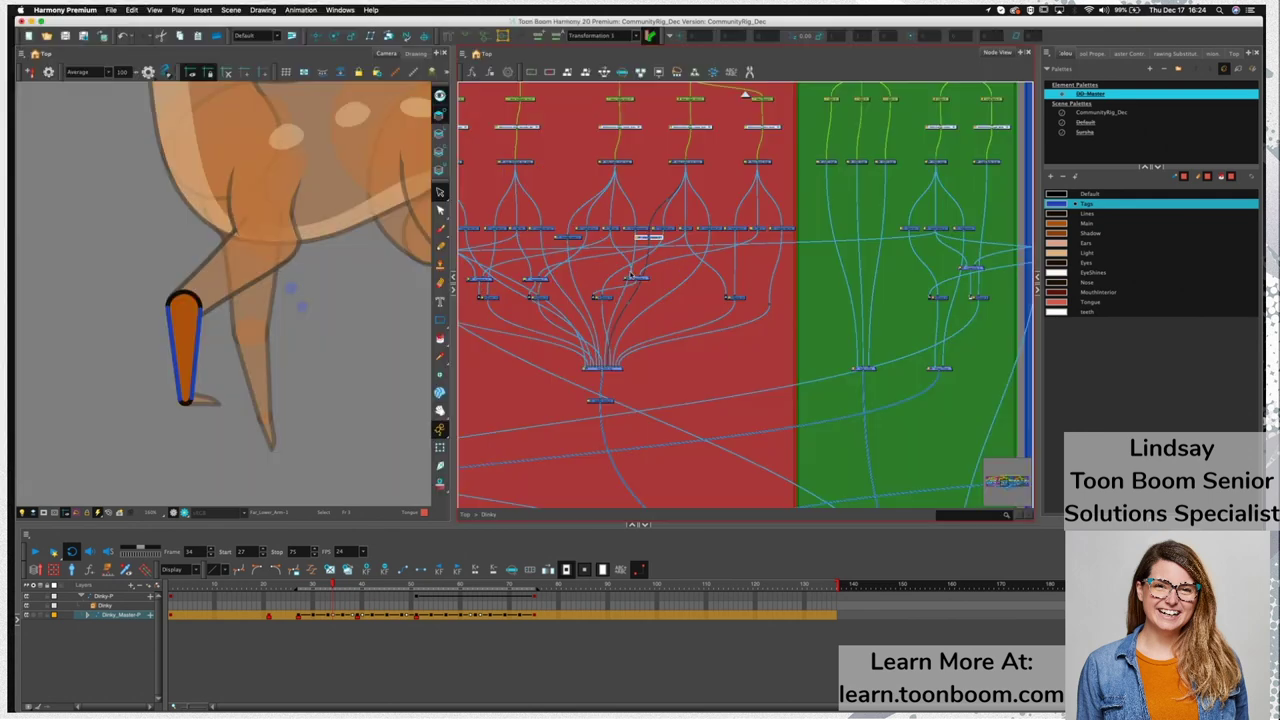
click(608, 297)
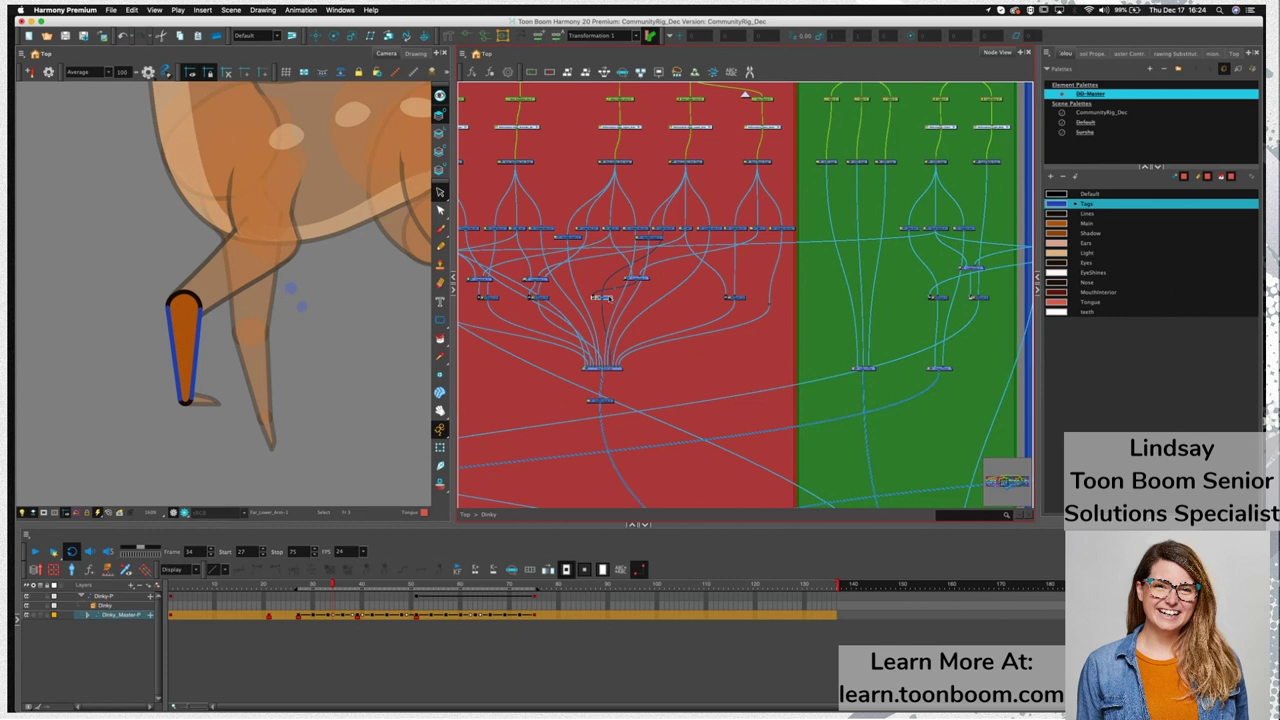
key(super+c)
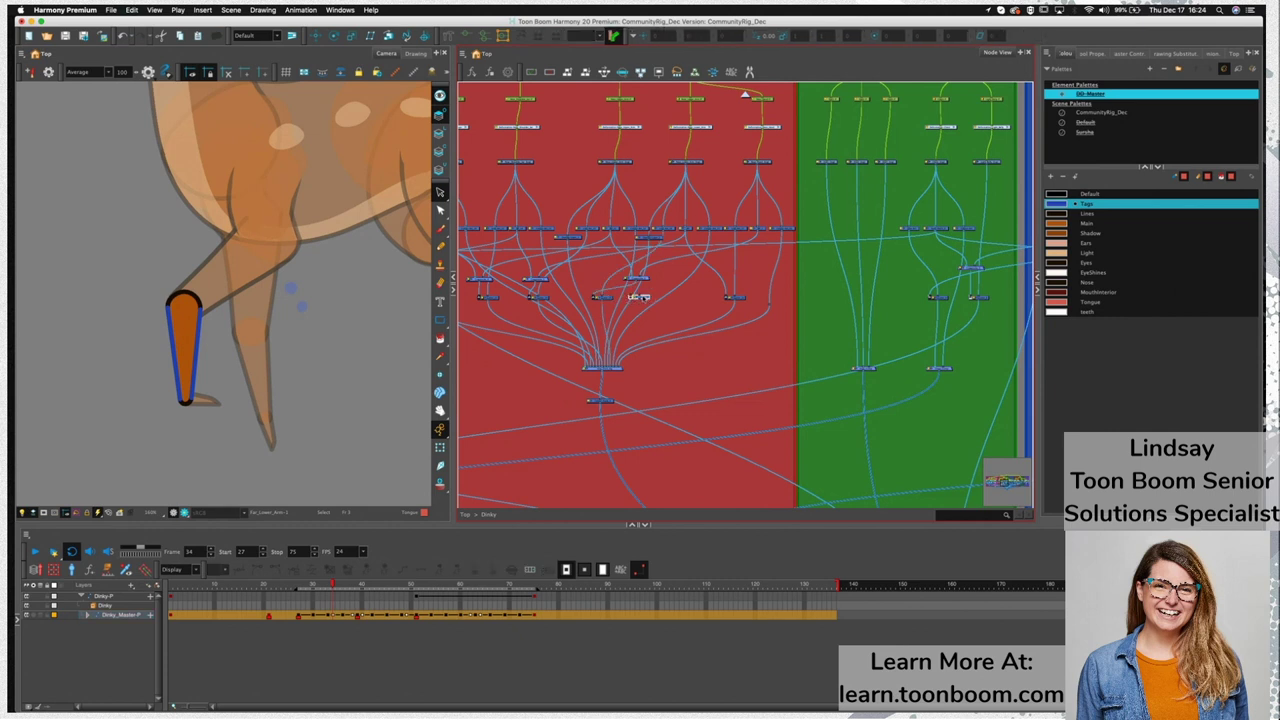
click(633, 298)
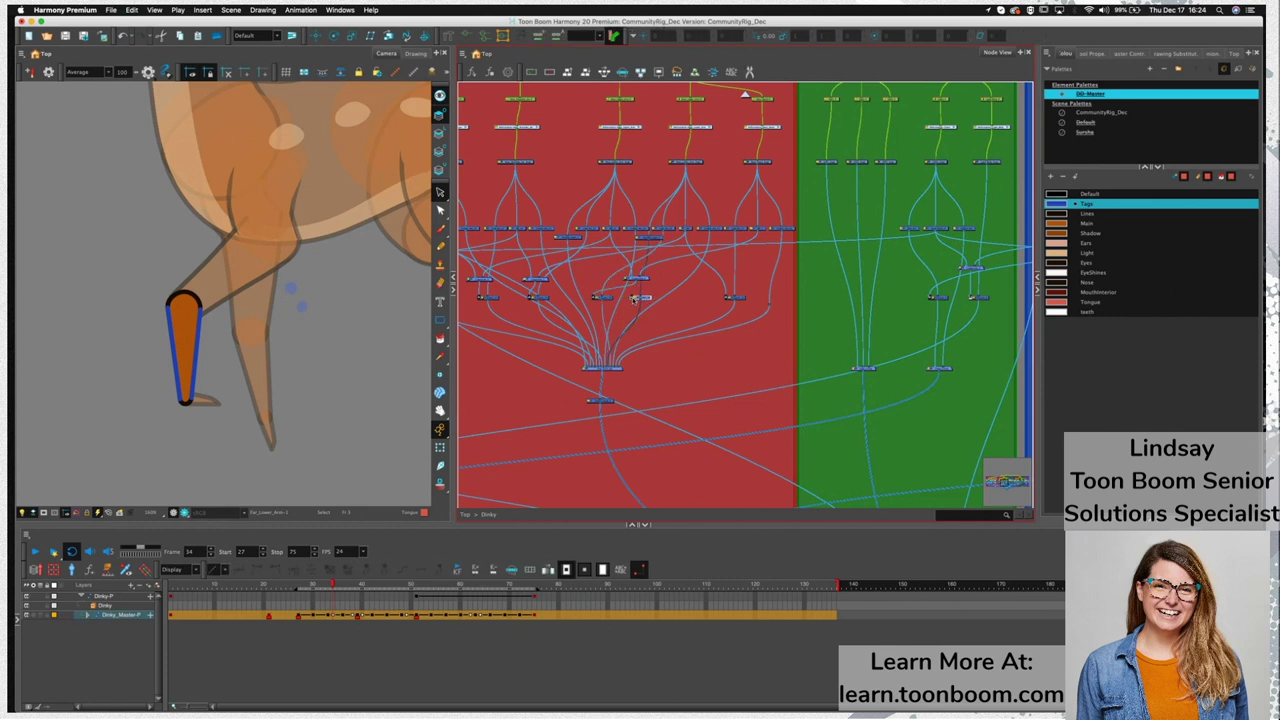
mouse_move(640, 295)
mouse_down()
mouse_move(657, 284)
mouse_move(641, 288)
mouse_up()
click(638, 280)
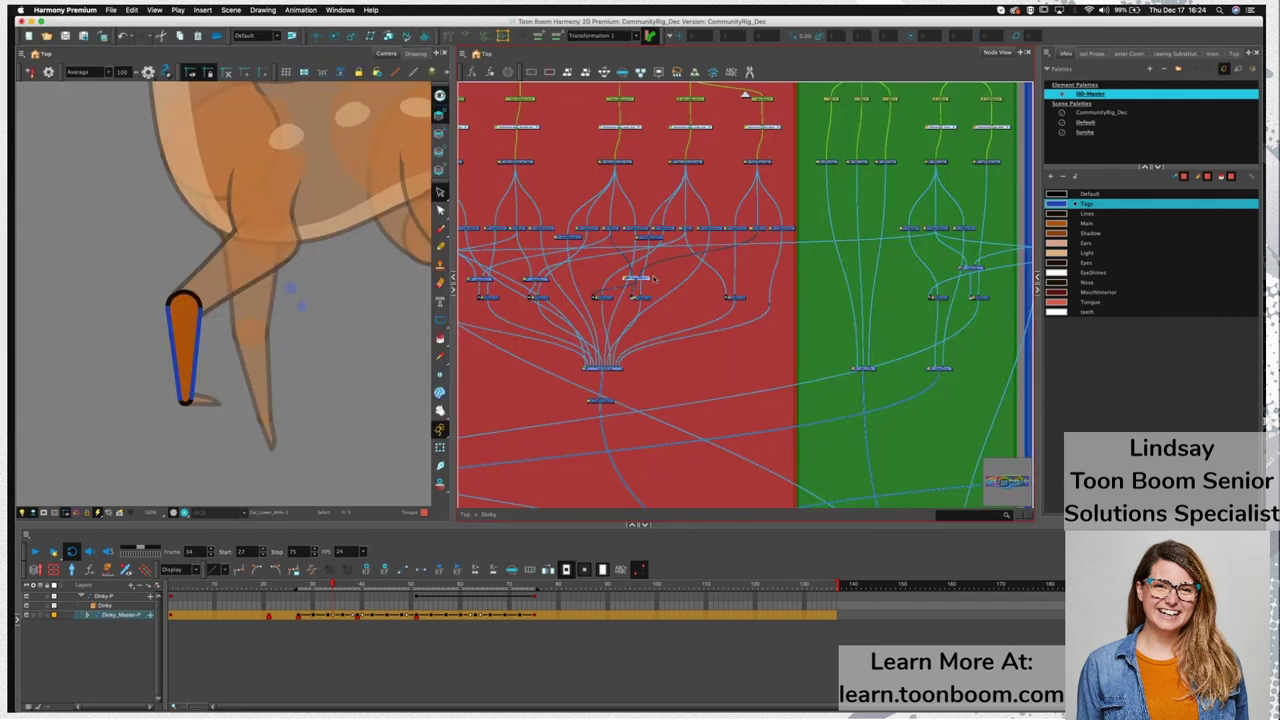
Check the lower arm's side lines in the camera view and remove the duplicated node from the overlay connection
key(shift+2)
click(196, 405)
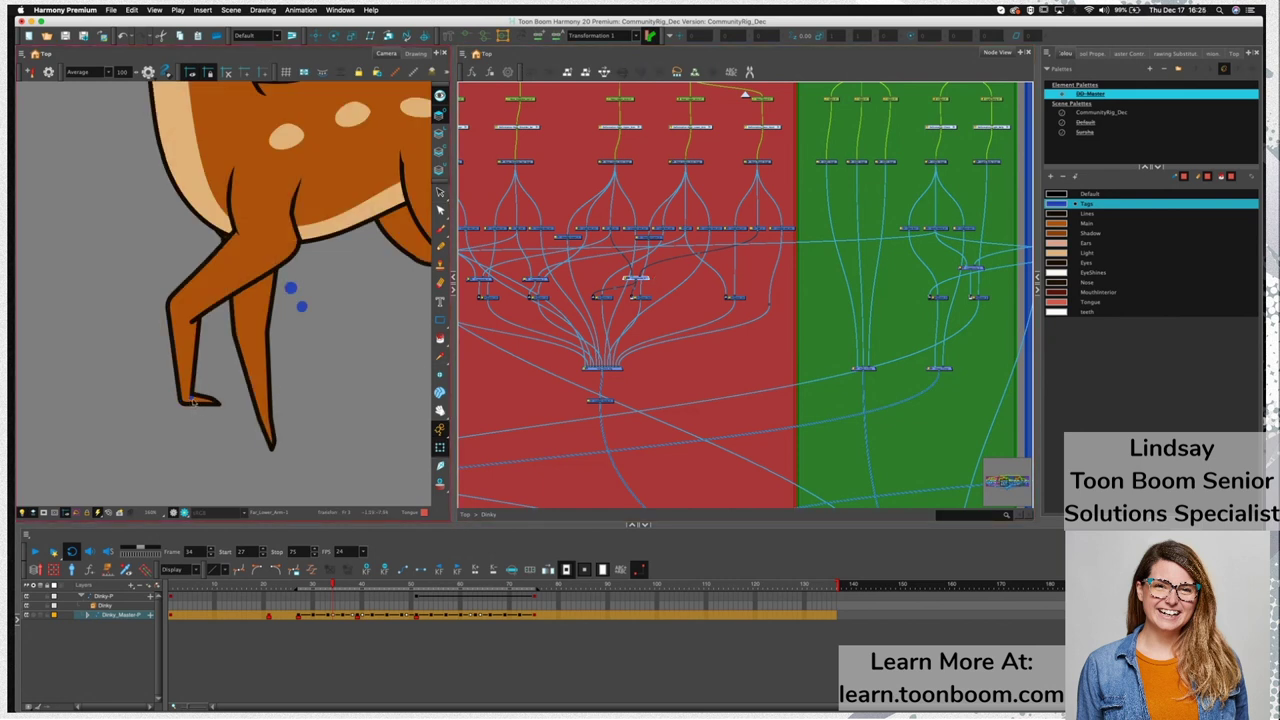
click(640, 297)
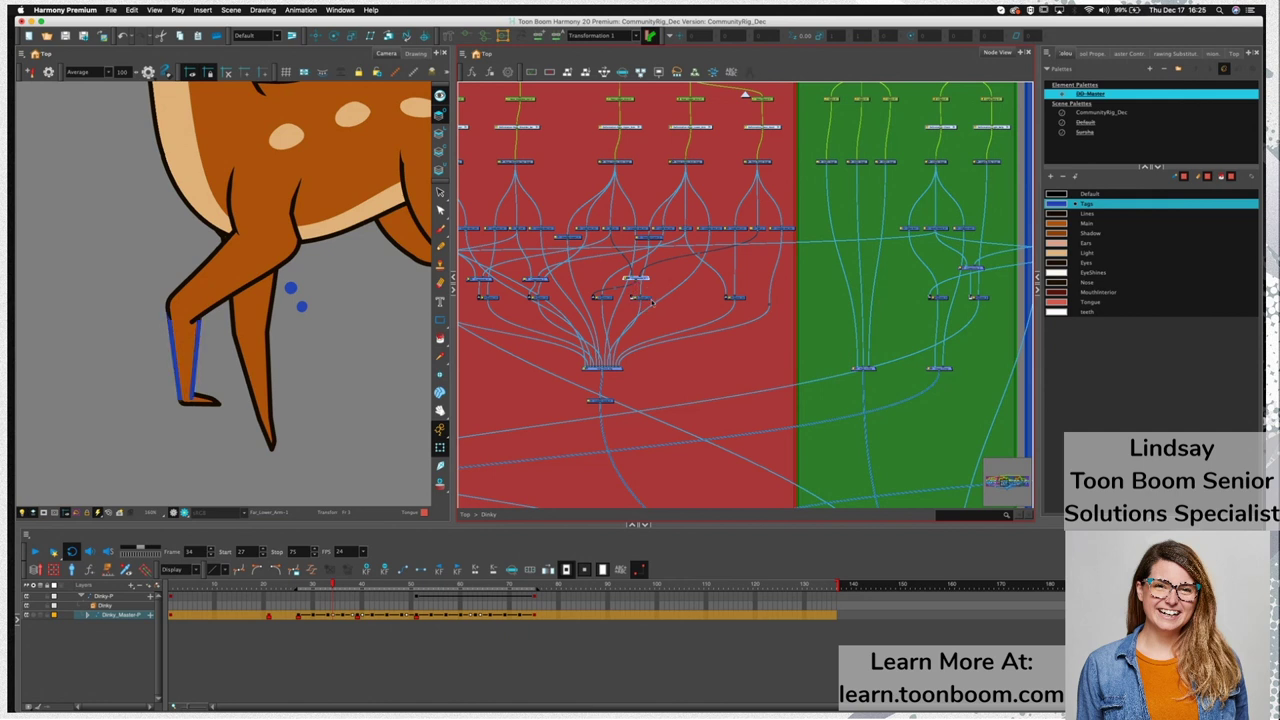
click(650, 312)
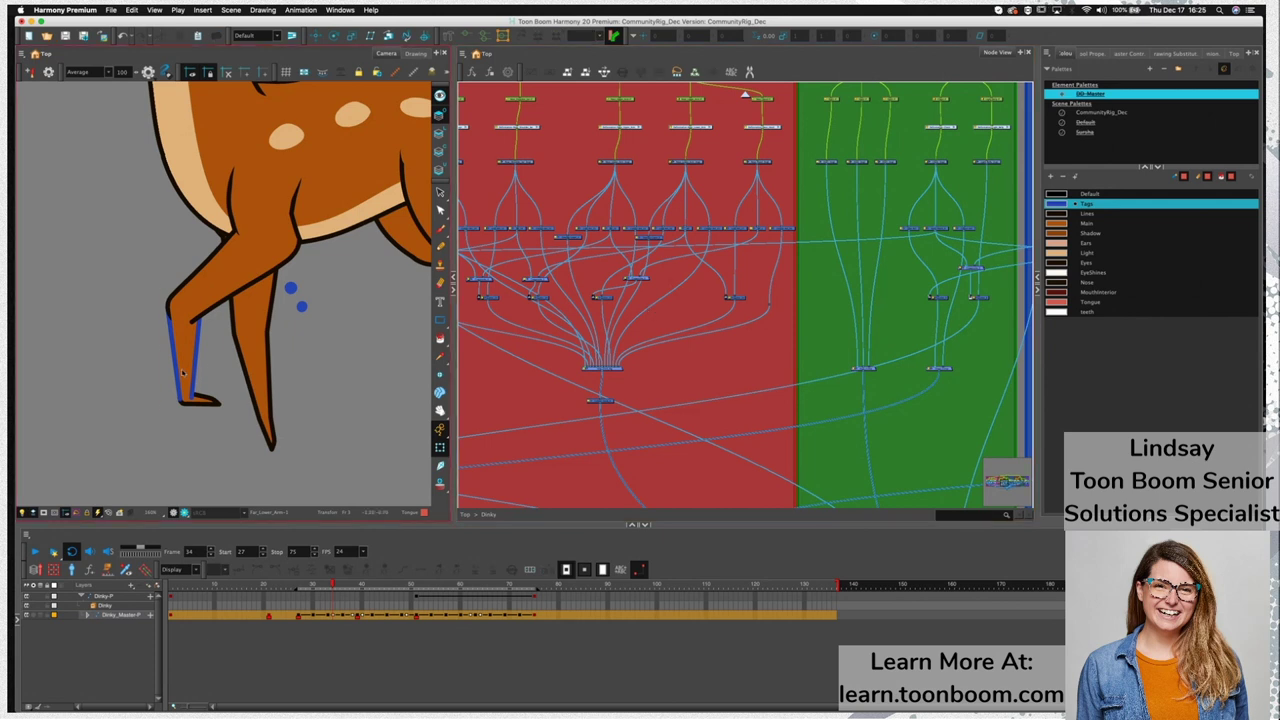
Recolour the rear overlay side line of the lower arm drawing with the Lines swatch
click(195, 362)
click(196, 365)
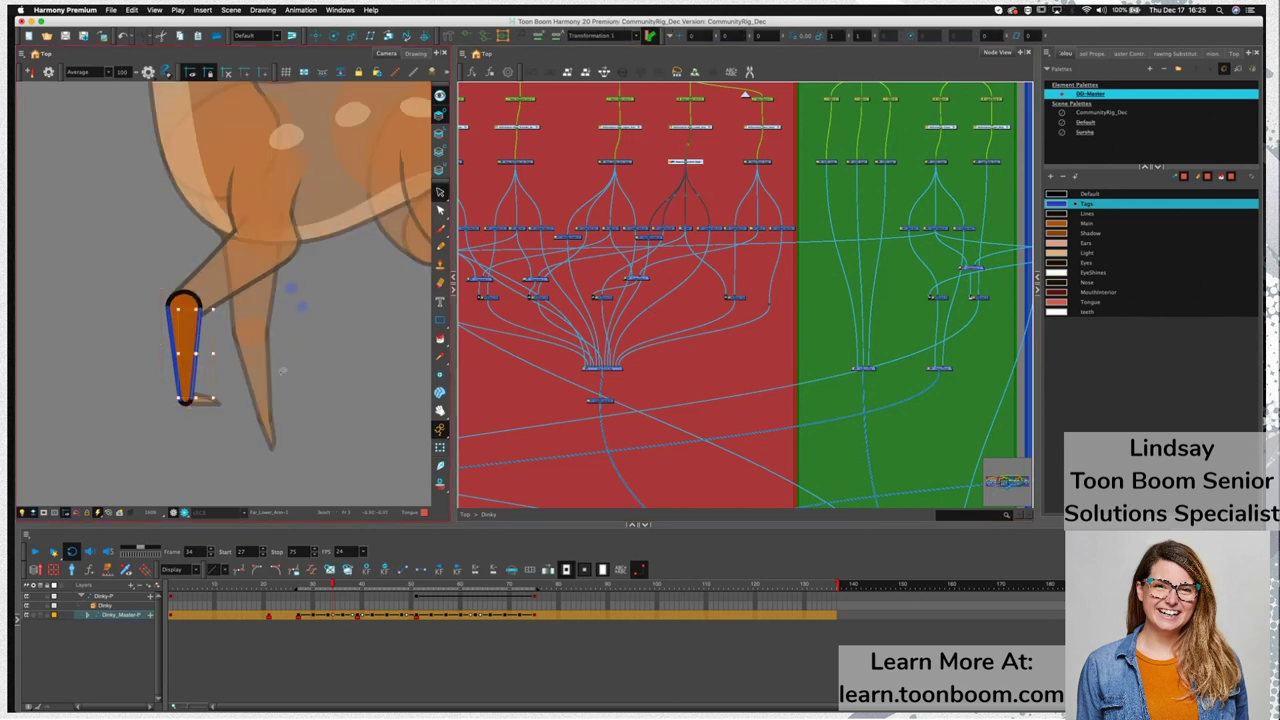
click(1099, 195)
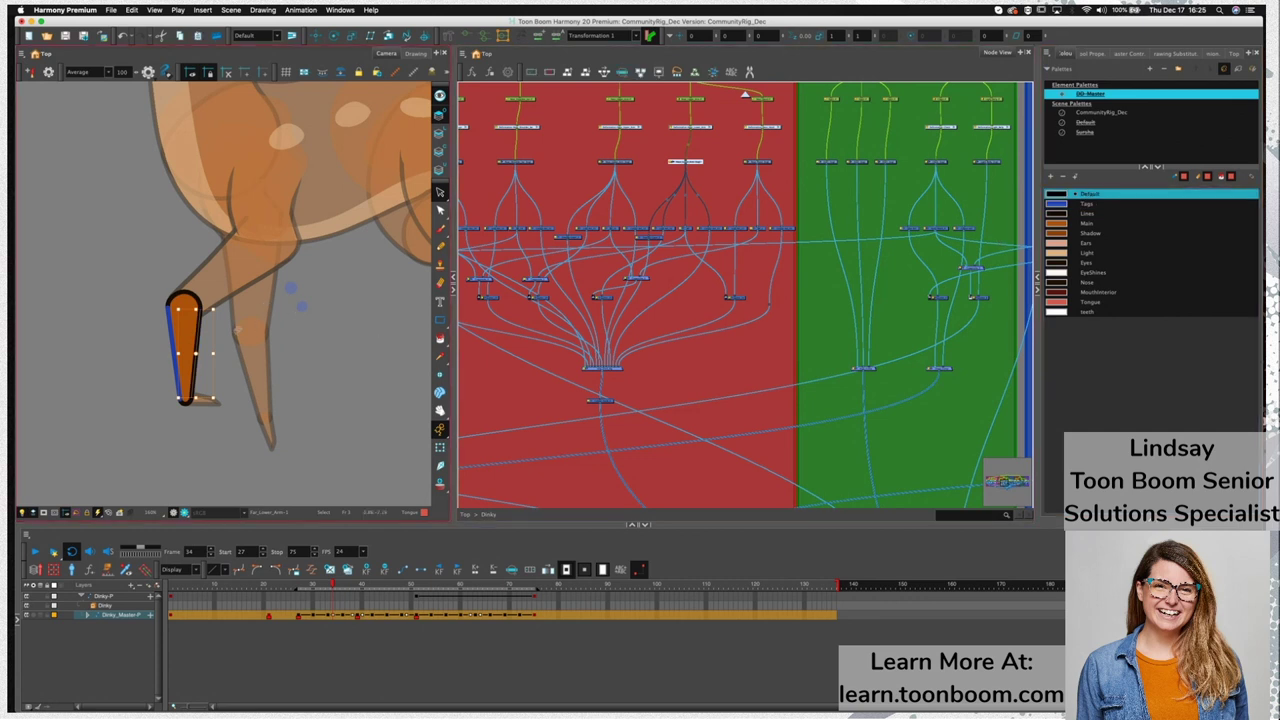
click(224, 379)
key(d)
click(190, 291)
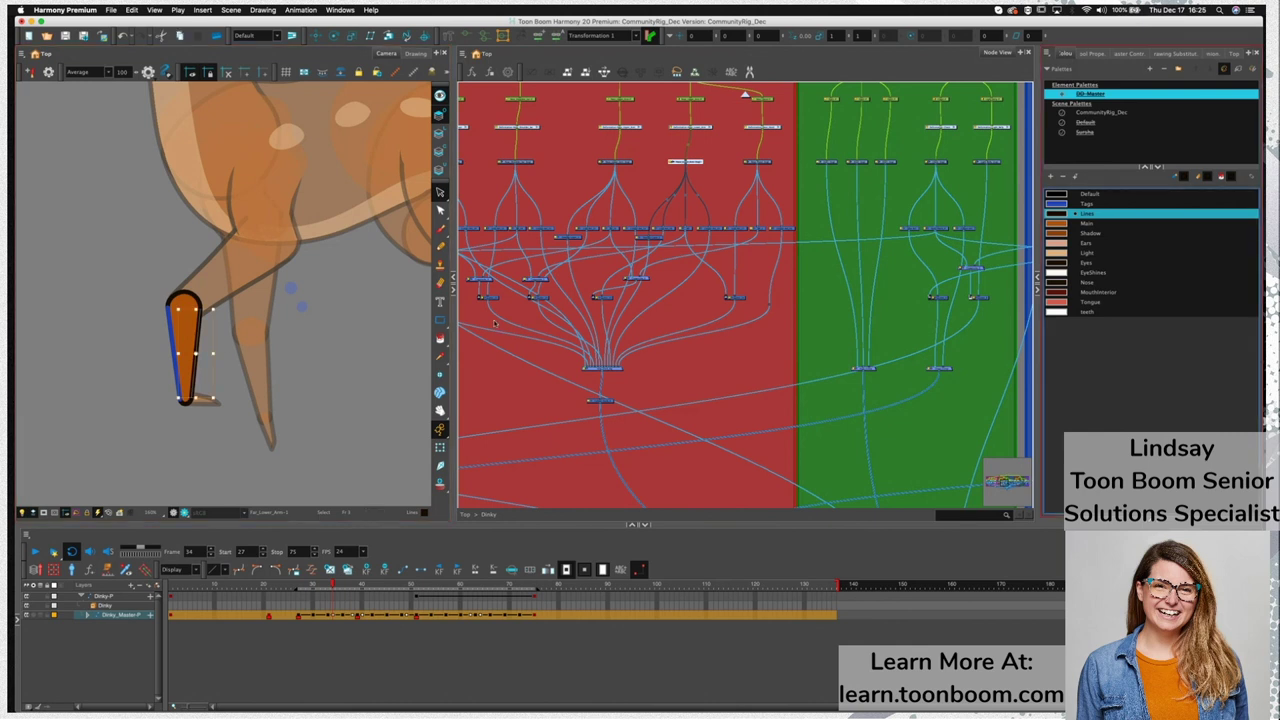
Recolour the lower arm's front overlay side line with the Lines swatch and return to the normal camera view
click(302, 354)
click(174, 349)
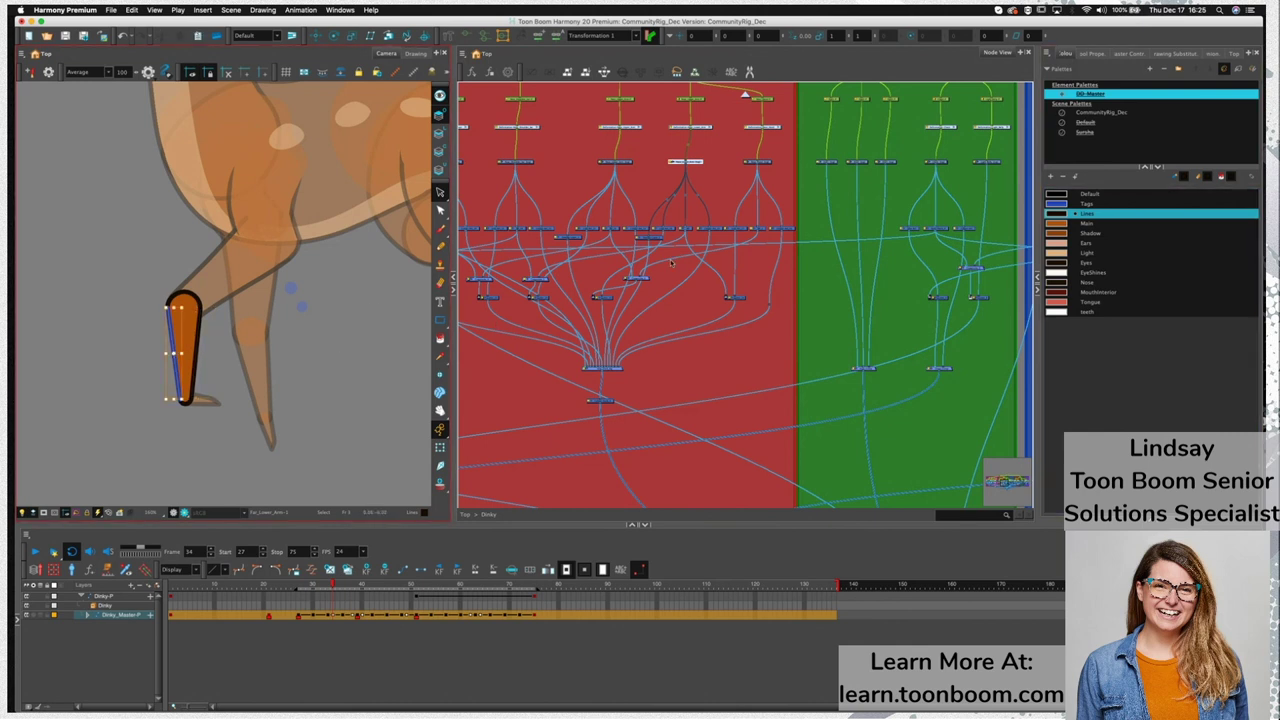
click(1092, 214)
click(381, 392)
key(shift+t)
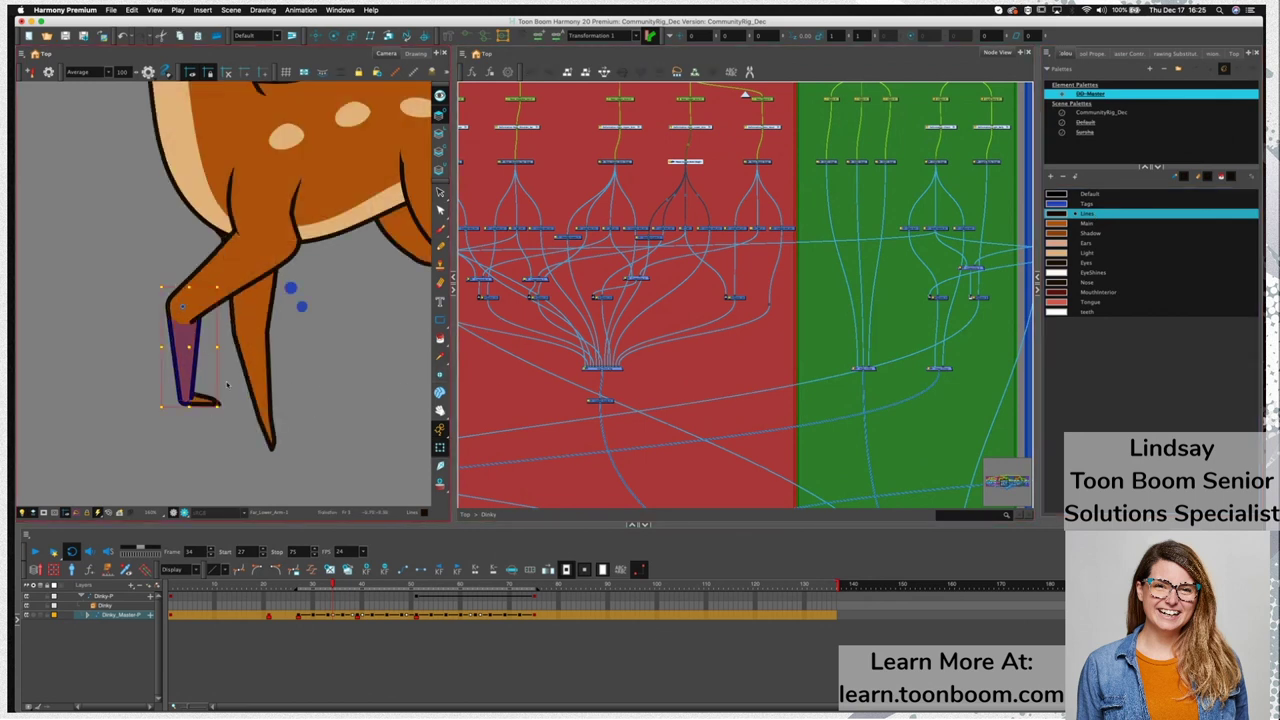
Show the whole deer in the camera and scrub its walk cycle back to frame 27
click(297, 405)
key(1)
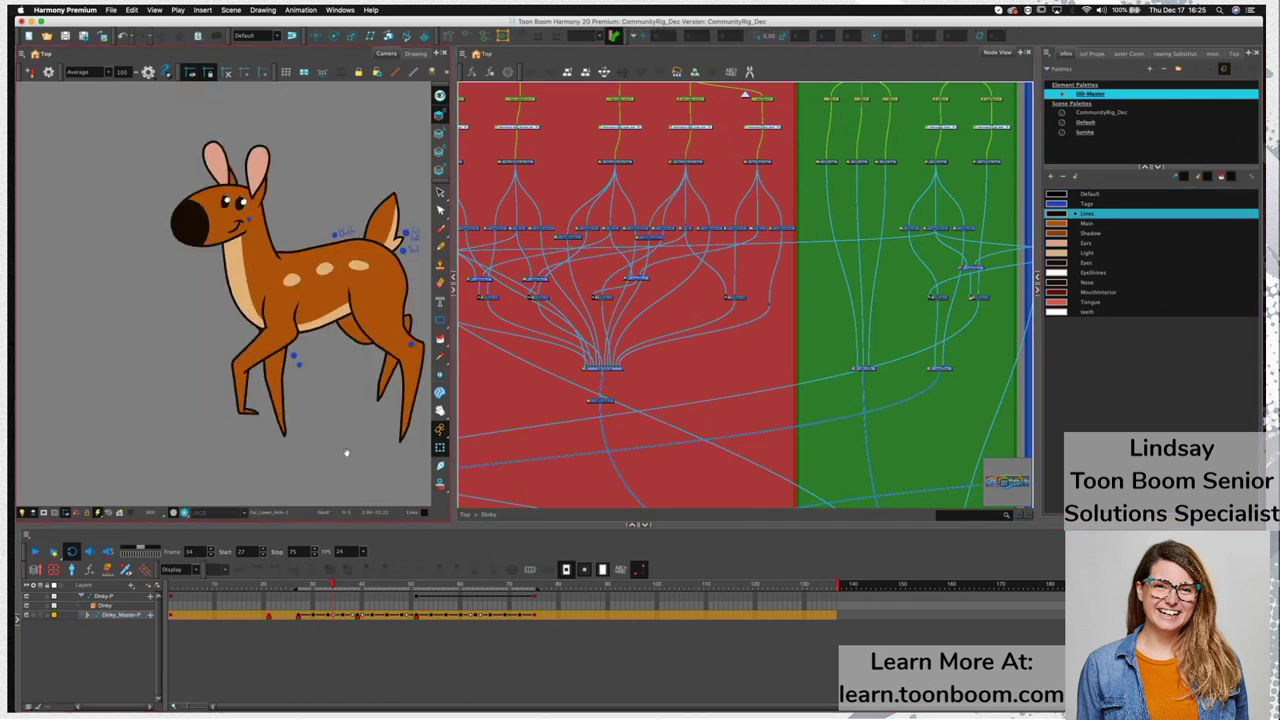
drag(363, 459, 293, 437)
drag(333, 587, 298, 592)
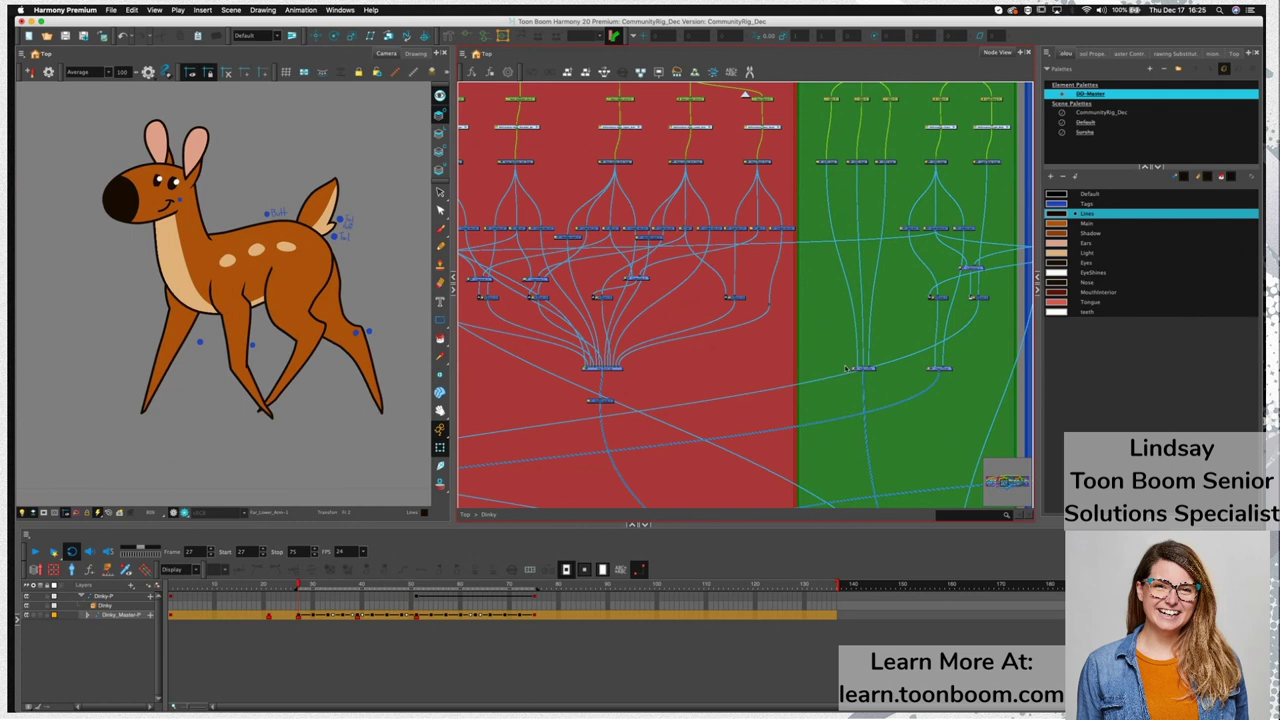
Examine the Head group's eye nodes and select the near eye and its highlight drawing
scroll(629, 357, down, 4)
scroll(571, 366, up, 5)
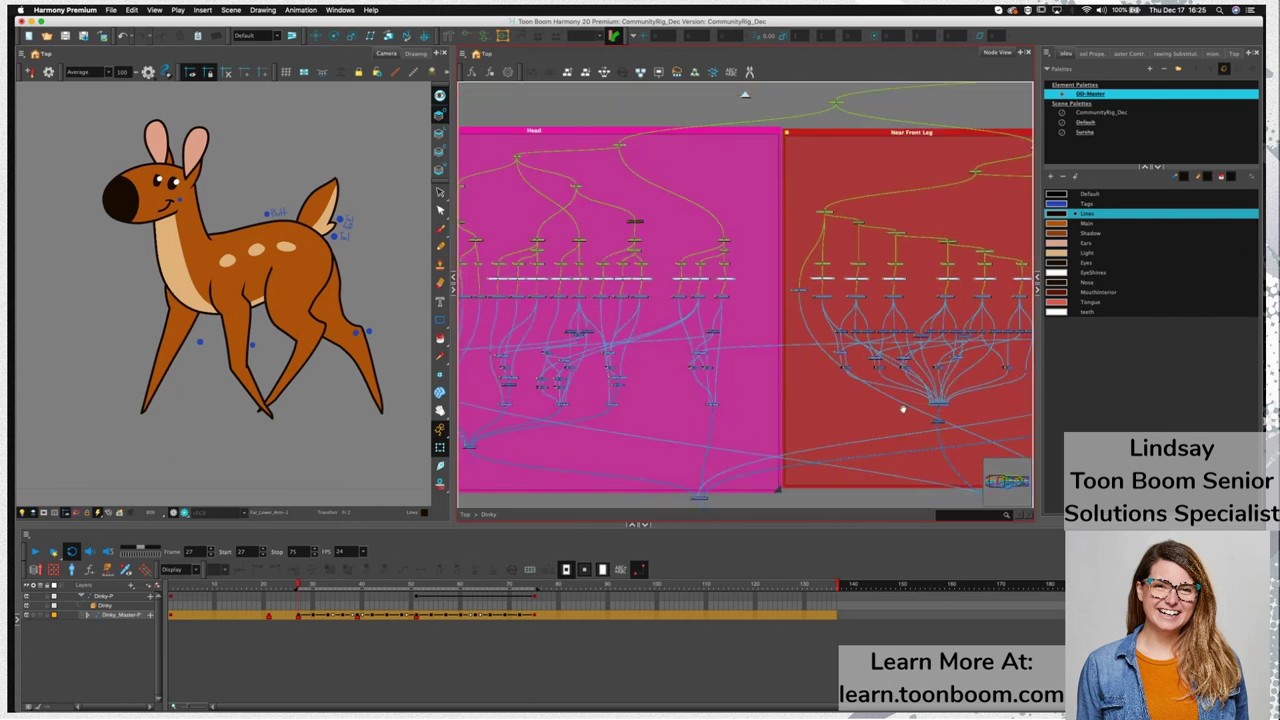
drag(800, 378, 655, 360)
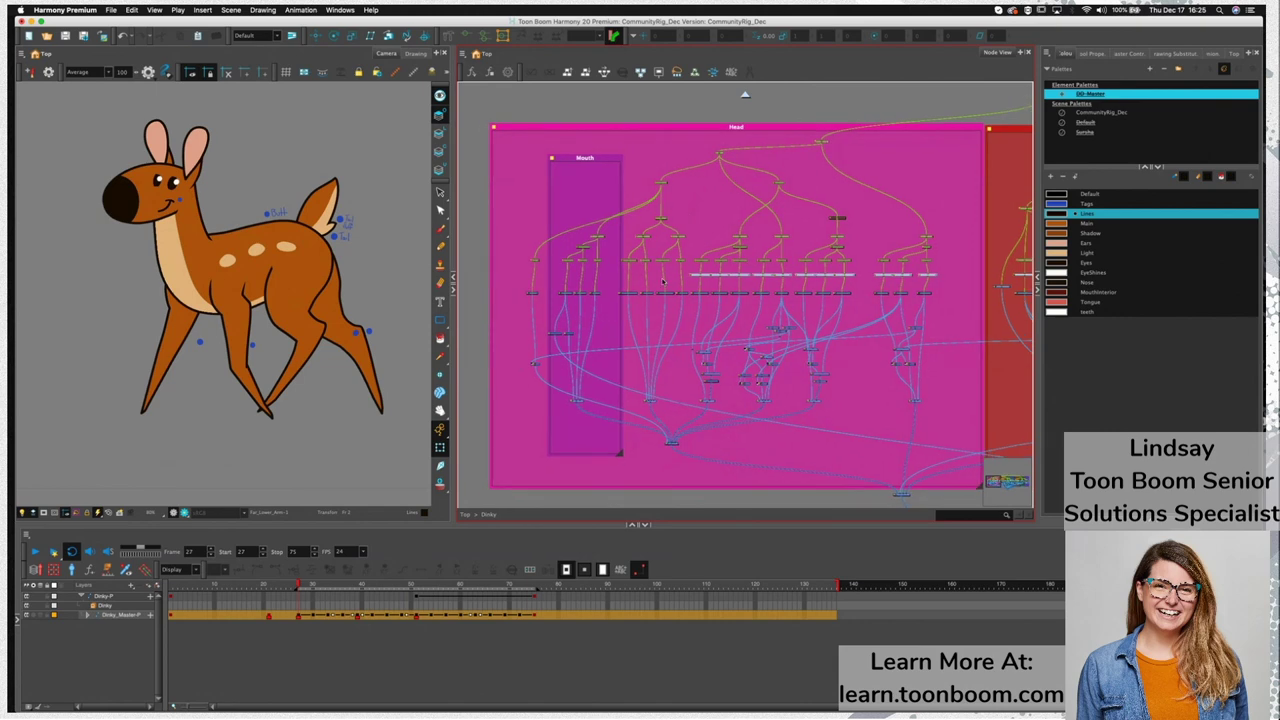
scroll(629, 369, up, 3)
scroll(629, 370, up, 5)
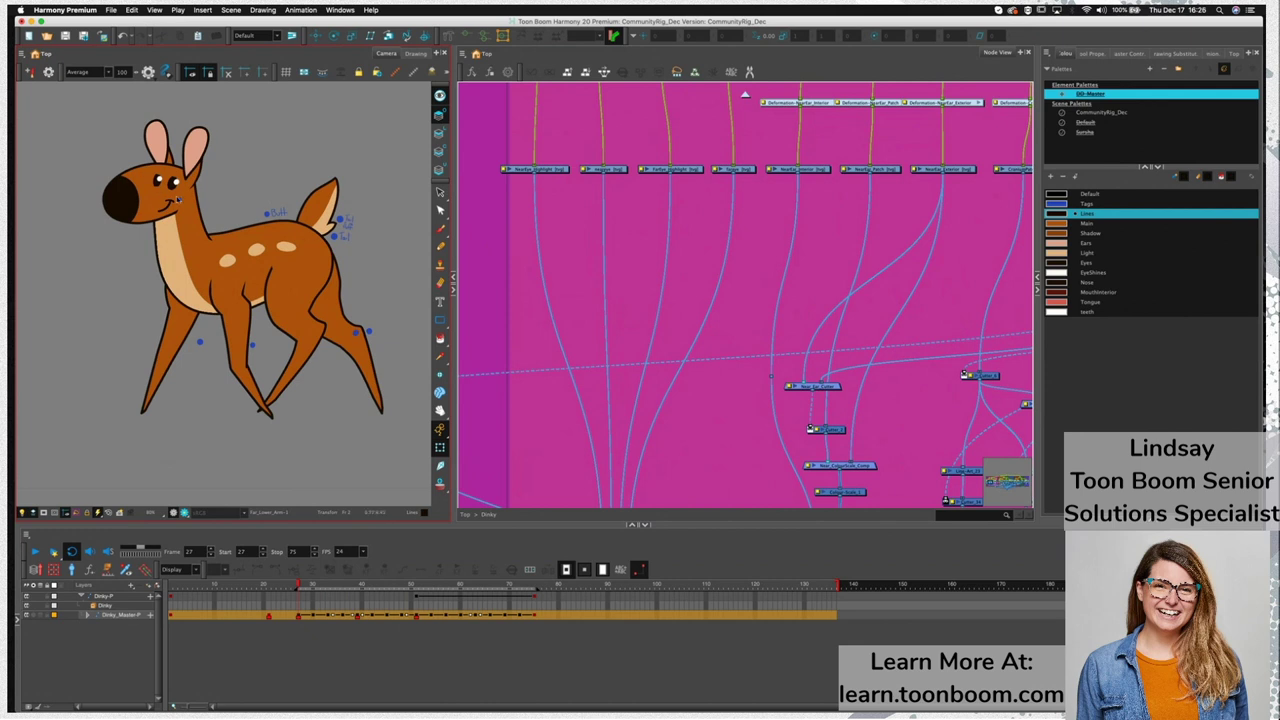
scroll(178, 200, up, 6)
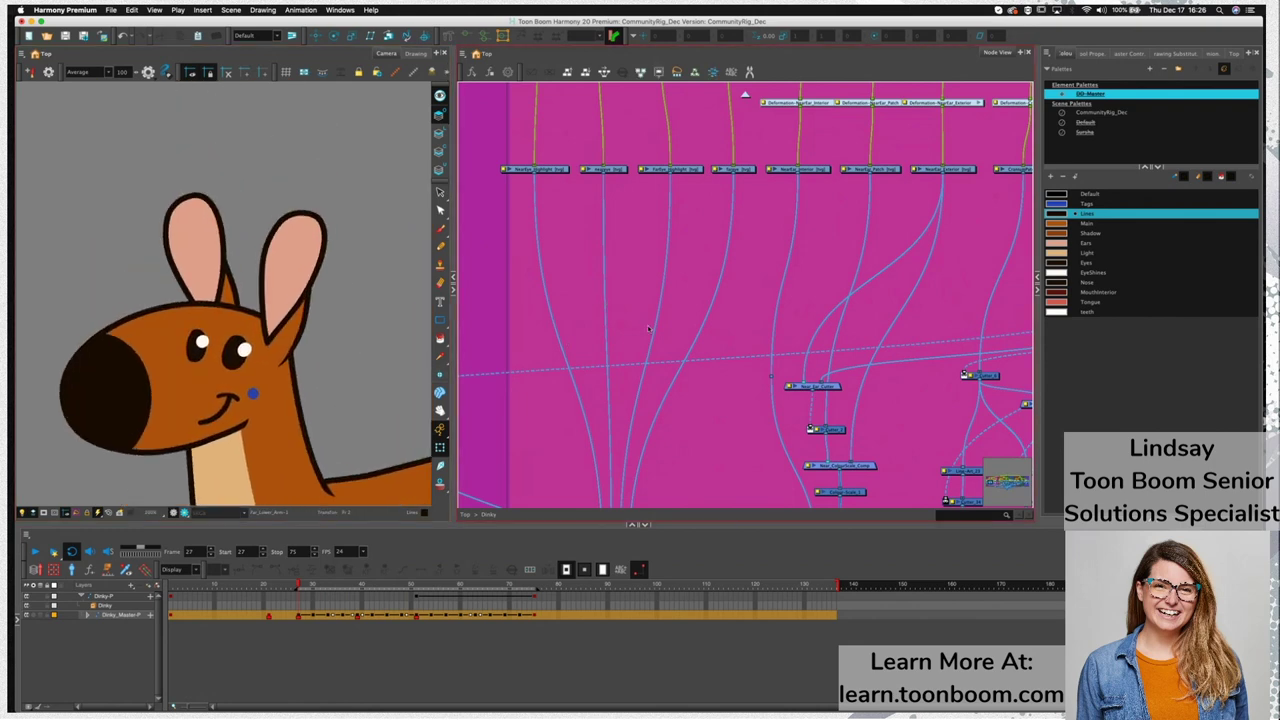
scroll(648, 328, down, 6)
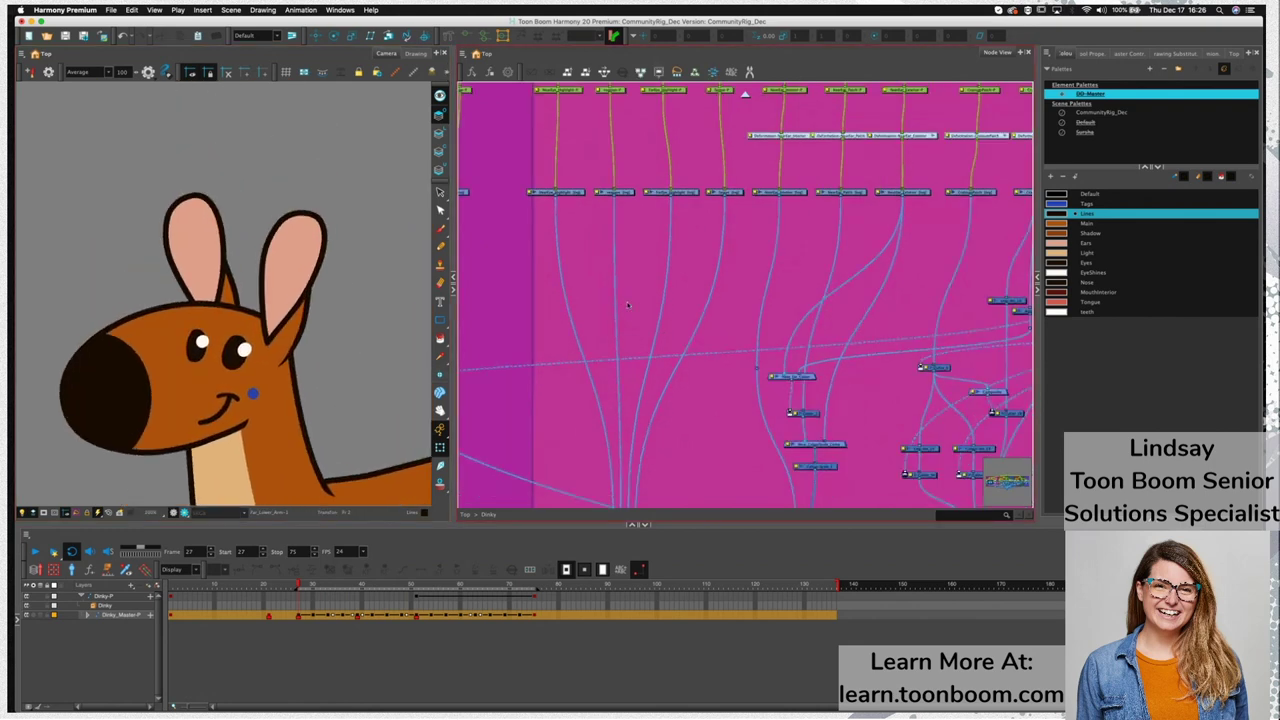
scroll(670, 259, up, 3)
scroll(671, 259, up, 2)
drag(676, 264, 604, 243)
Duplicate the eyes composite and route the near eye and its highlight through the copy into the original composite
scroll(645, 300, down, 3)
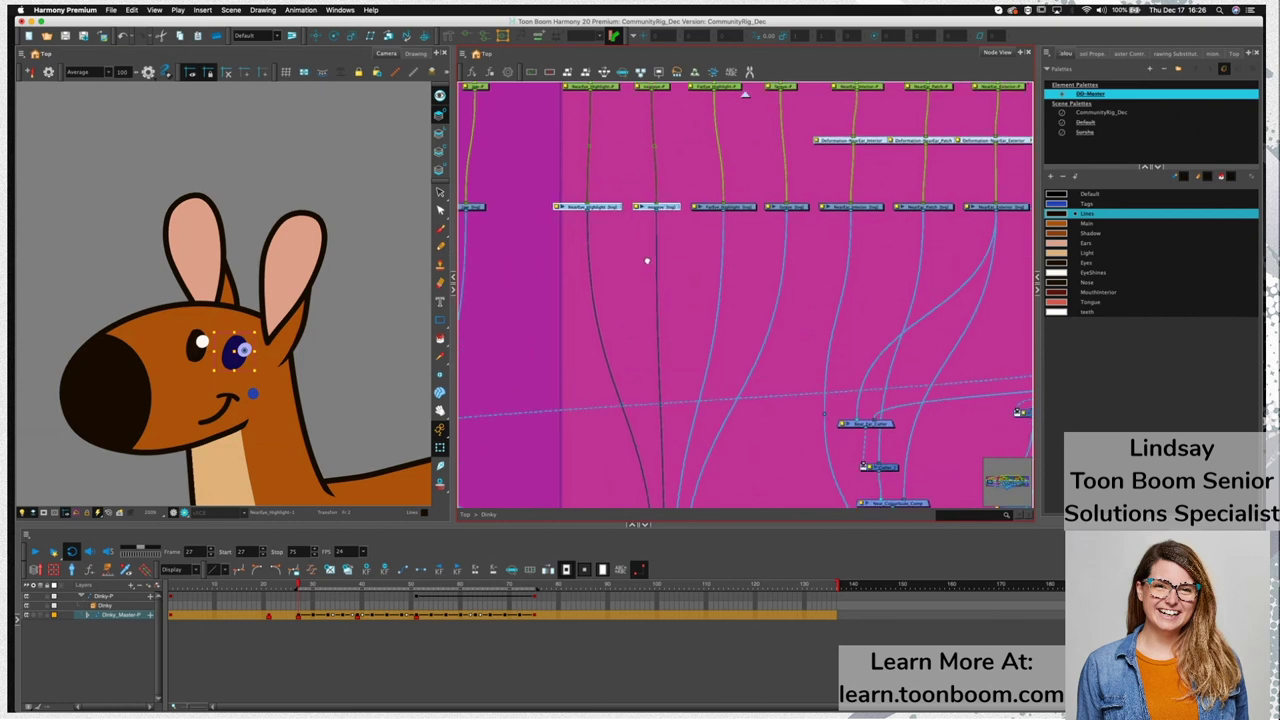
scroll(638, 272, up, 3)
scroll(671, 290, down, 3)
scroll(676, 354, up, 3)
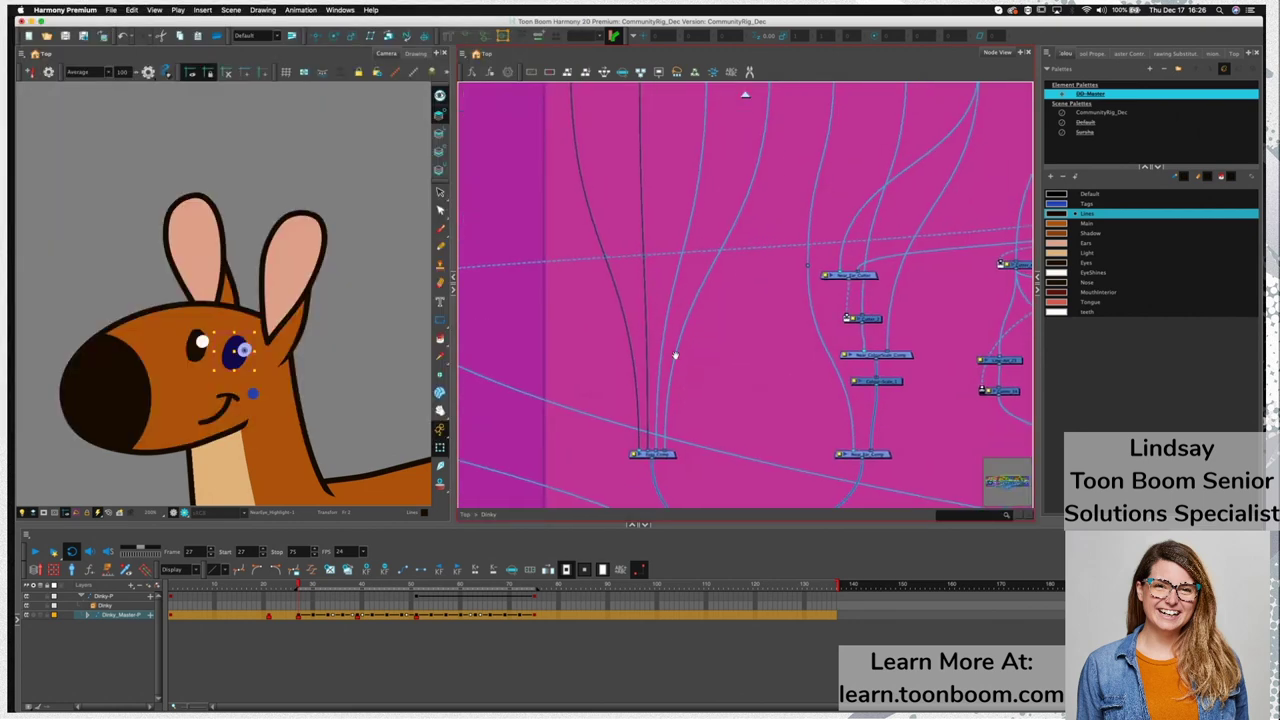
drag(689, 471, 640, 442)
key(super+c)
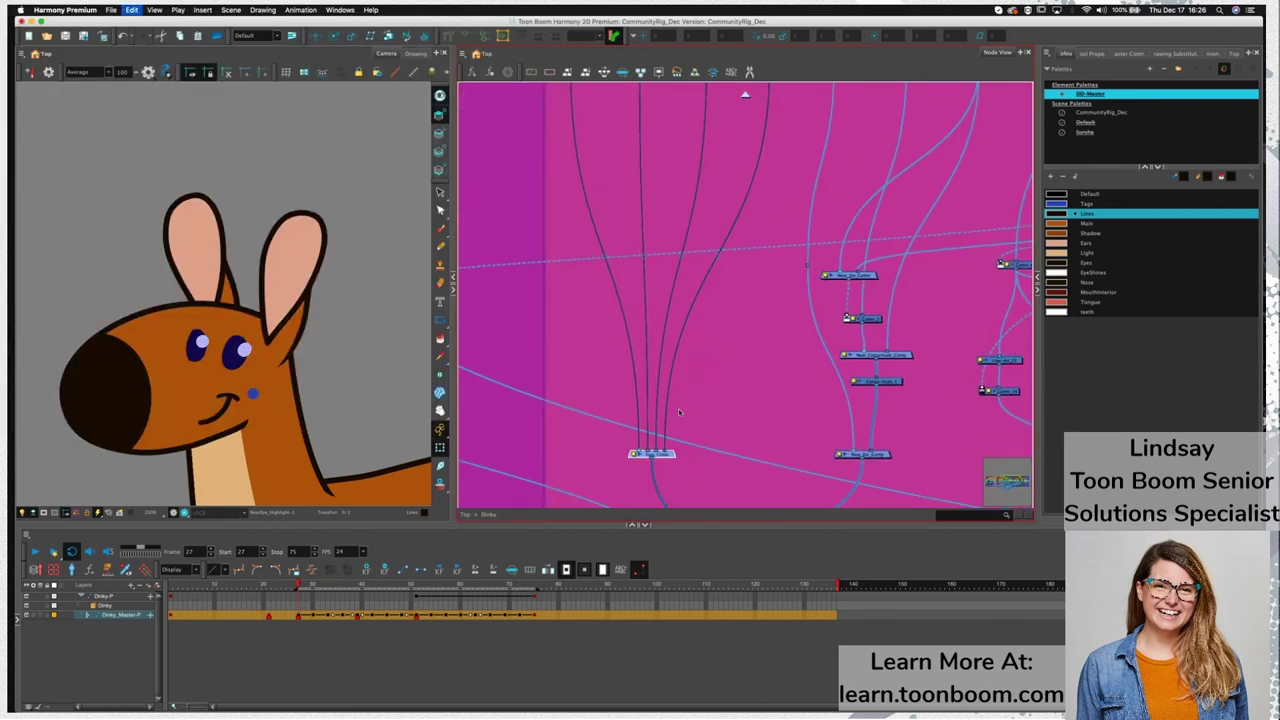
key(super+v)
mouse_move(623, 396)
mouse_down()
mouse_move(606, 391)
mouse_move(650, 453)
mouse_move(604, 390)
mouse_up()
drag(648, 447, 620, 393)
click(624, 402)
click(621, 390)
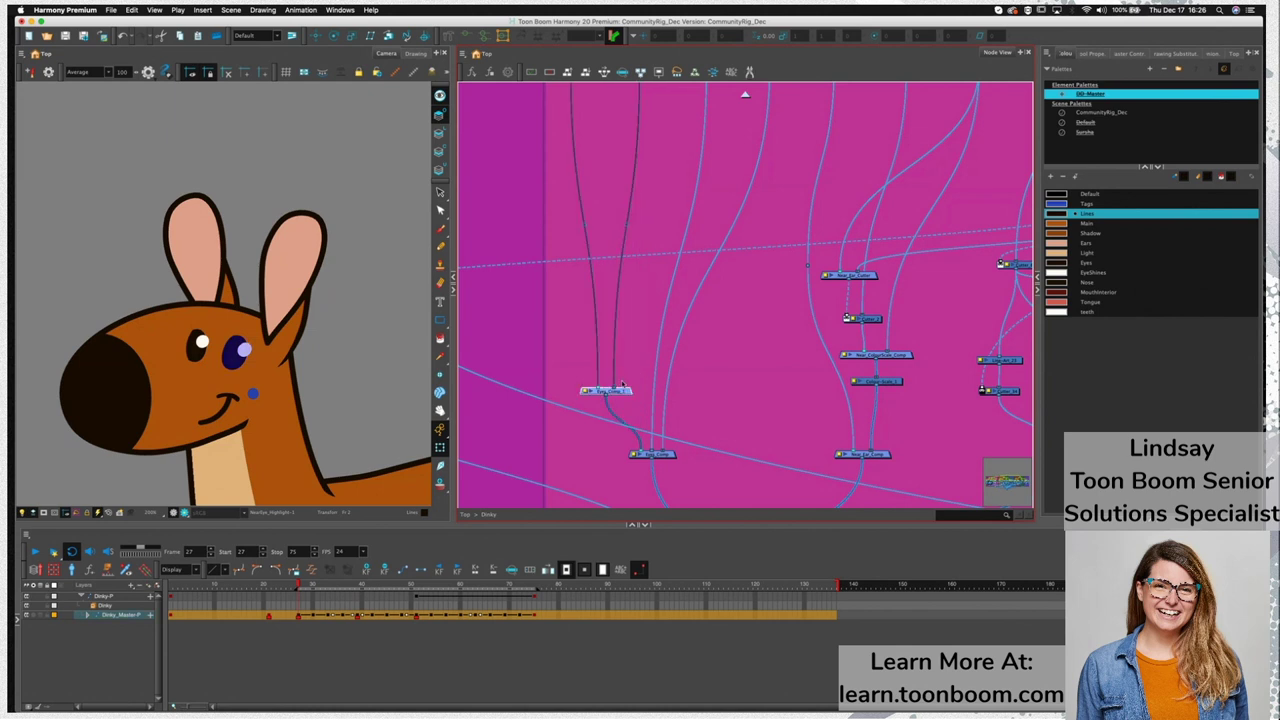
Move the duplicated composite beneath the near eye drawings and rename it Near_Eye_Comp
drag(628, 396, 678, 403)
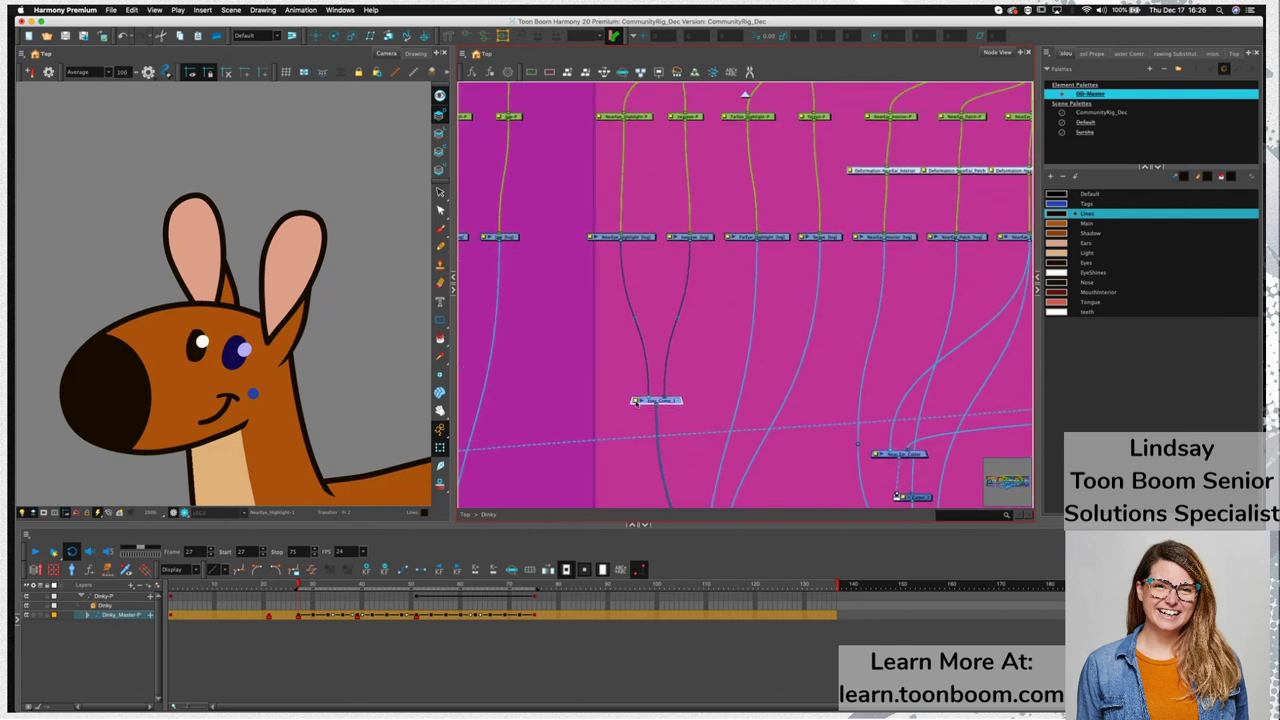
double_click(634, 401)
click(497, 211)
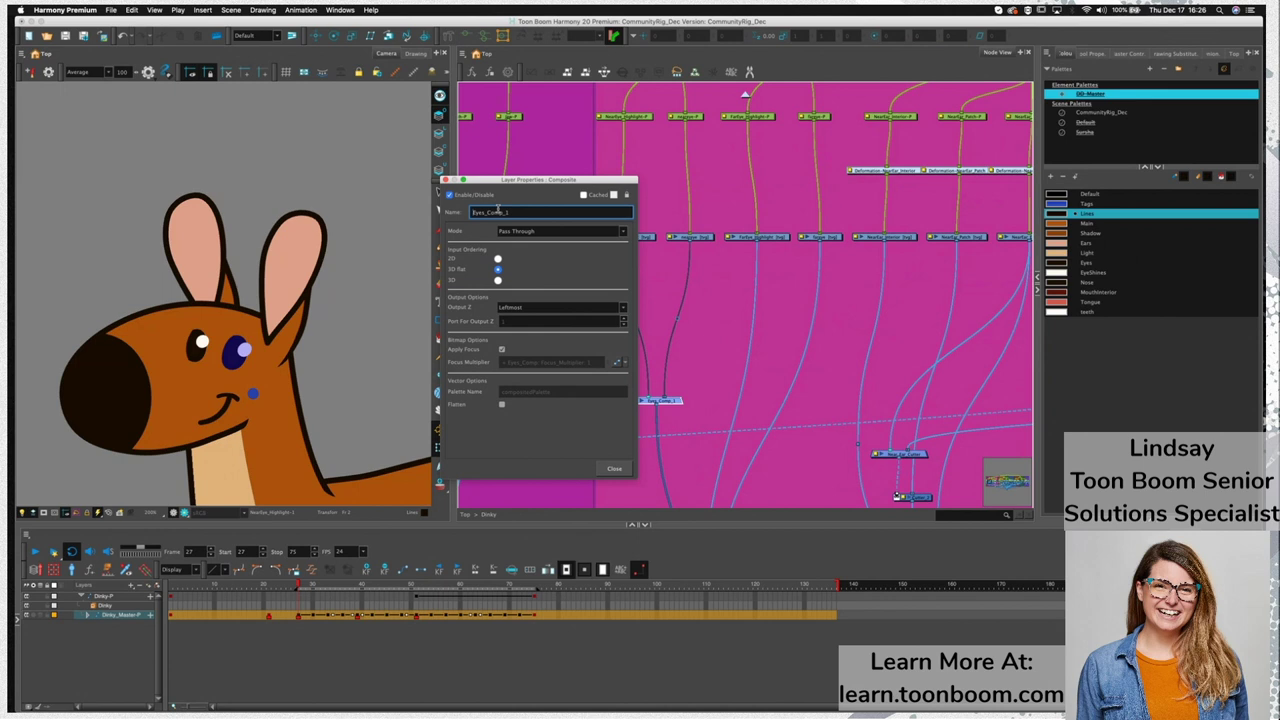
text(n)
key(BackSpace)
text(Near_)
click(545, 211)
key(BackSpace)
key(BackSpace)
click(499, 213)
key(BackSpace)
click(446, 180)
Insert a copy of the near ear's Cutter between the eye highlight and Near_Eye_Comp, using the near eye drawing as matte
drag(660, 401, 660, 450)
click(897, 496)
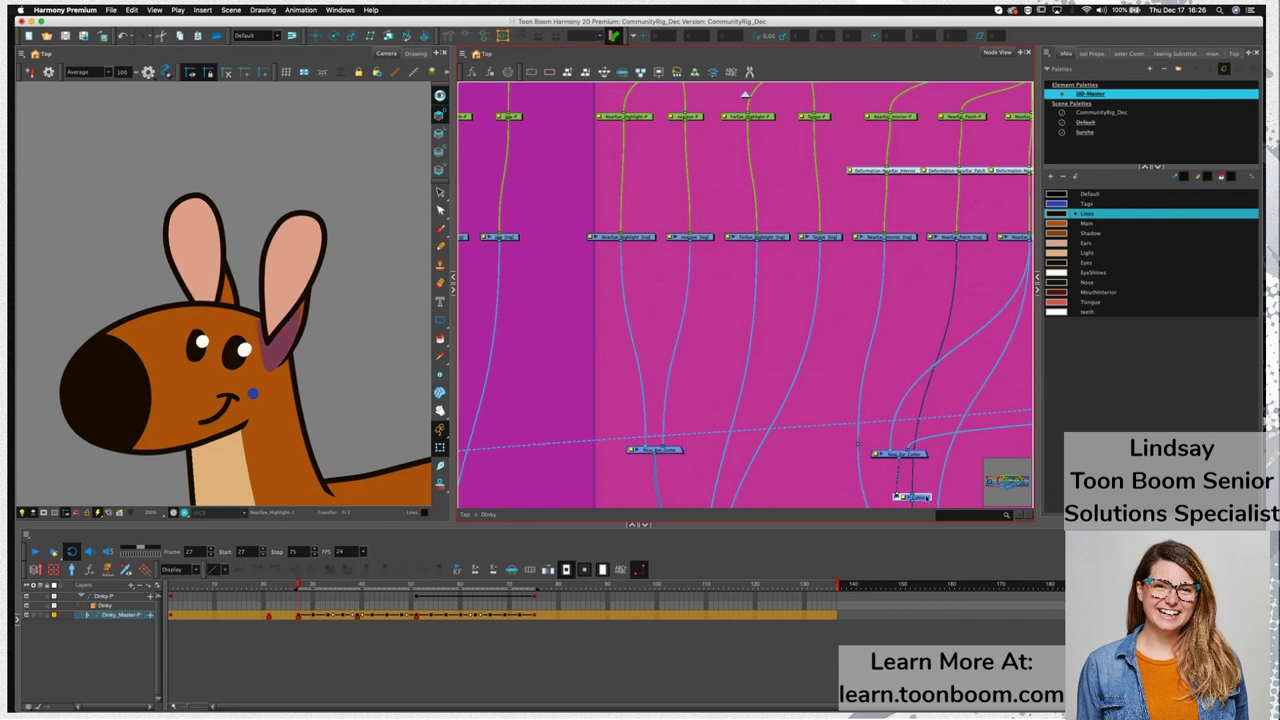
key(super+v)
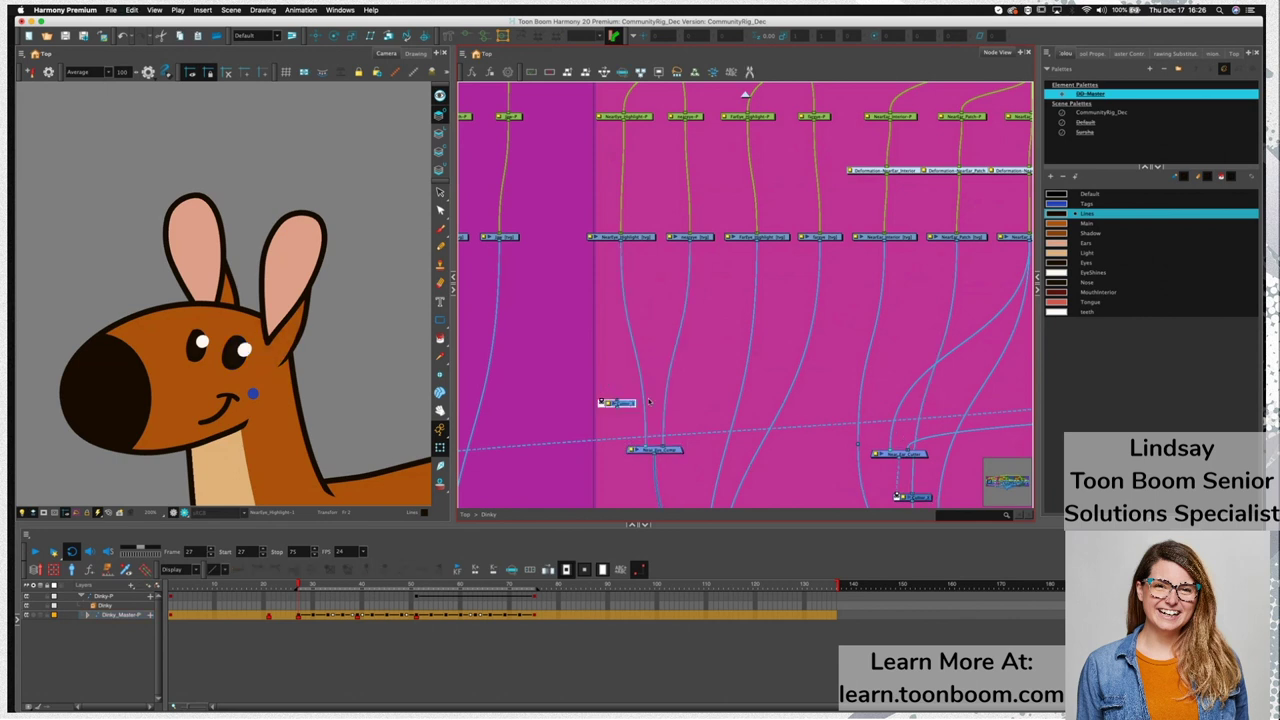
drag(629, 404, 542, 411)
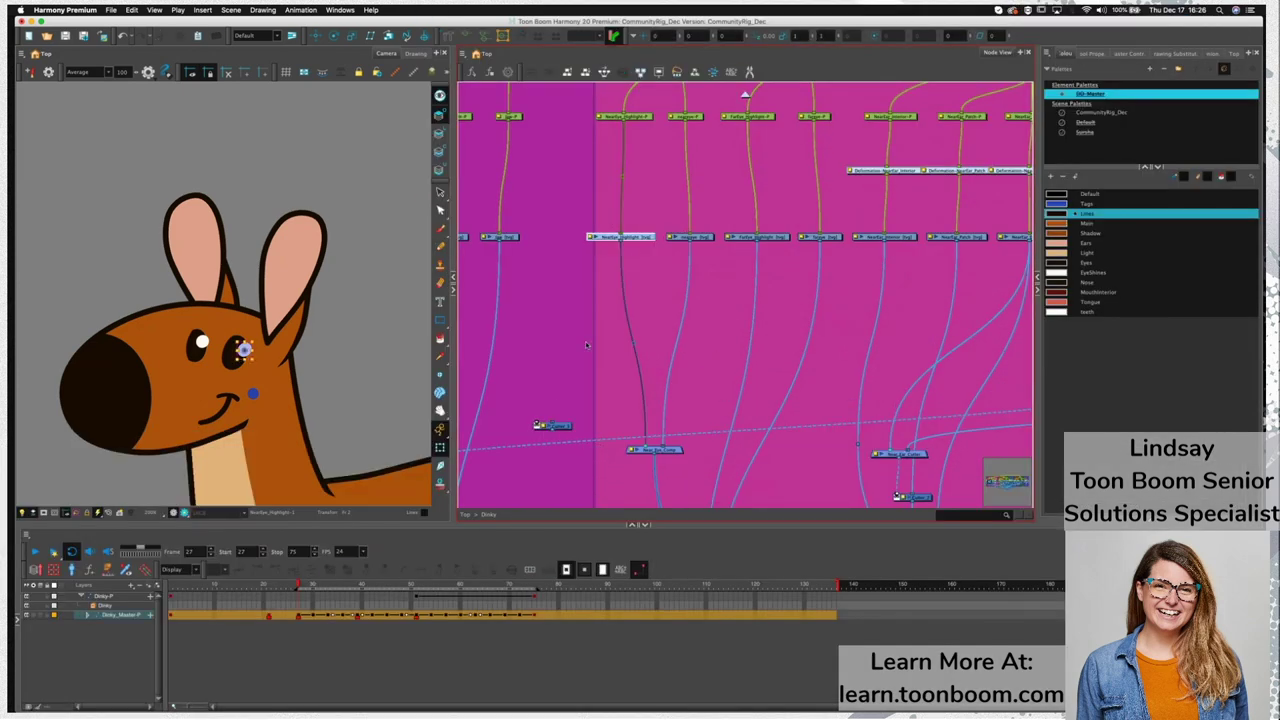
drag(553, 426, 652, 344)
drag(691, 244, 636, 342)
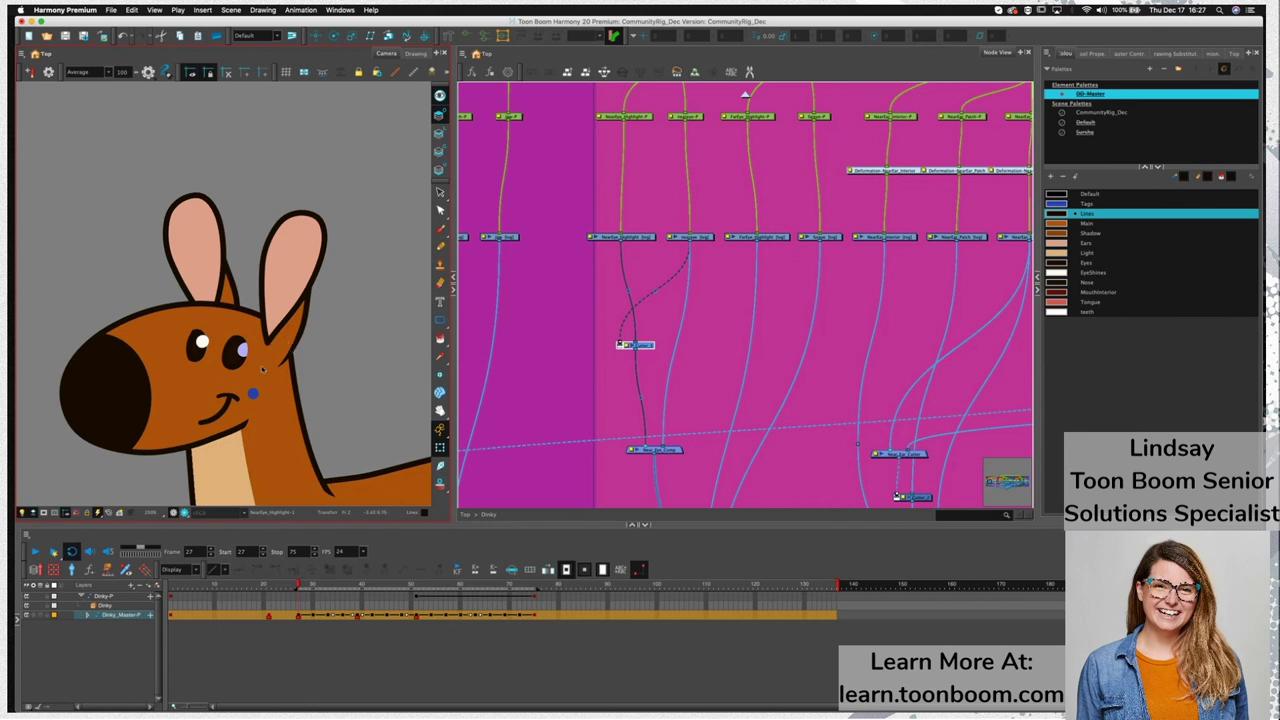
Disconnect the near eye from the Cutter's matte input and compare the eye and highlight selections in the camera
drag(620, 344, 613, 324)
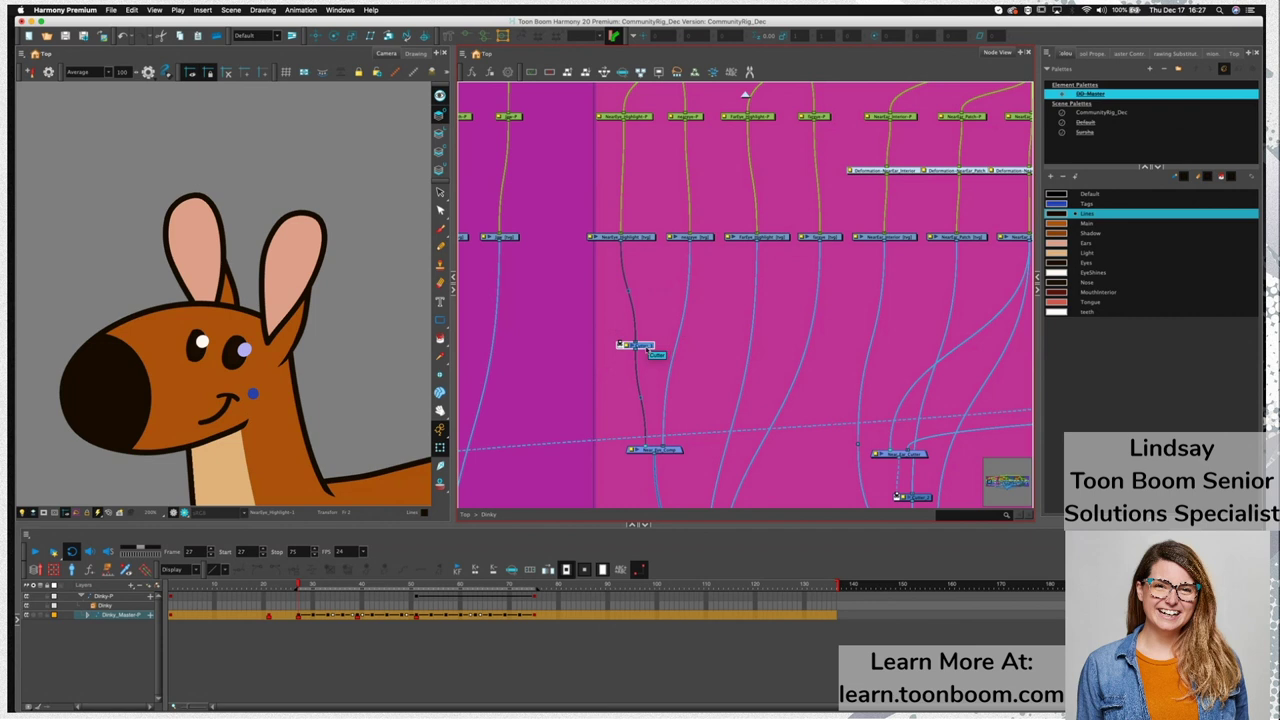
drag(649, 347, 640, 348)
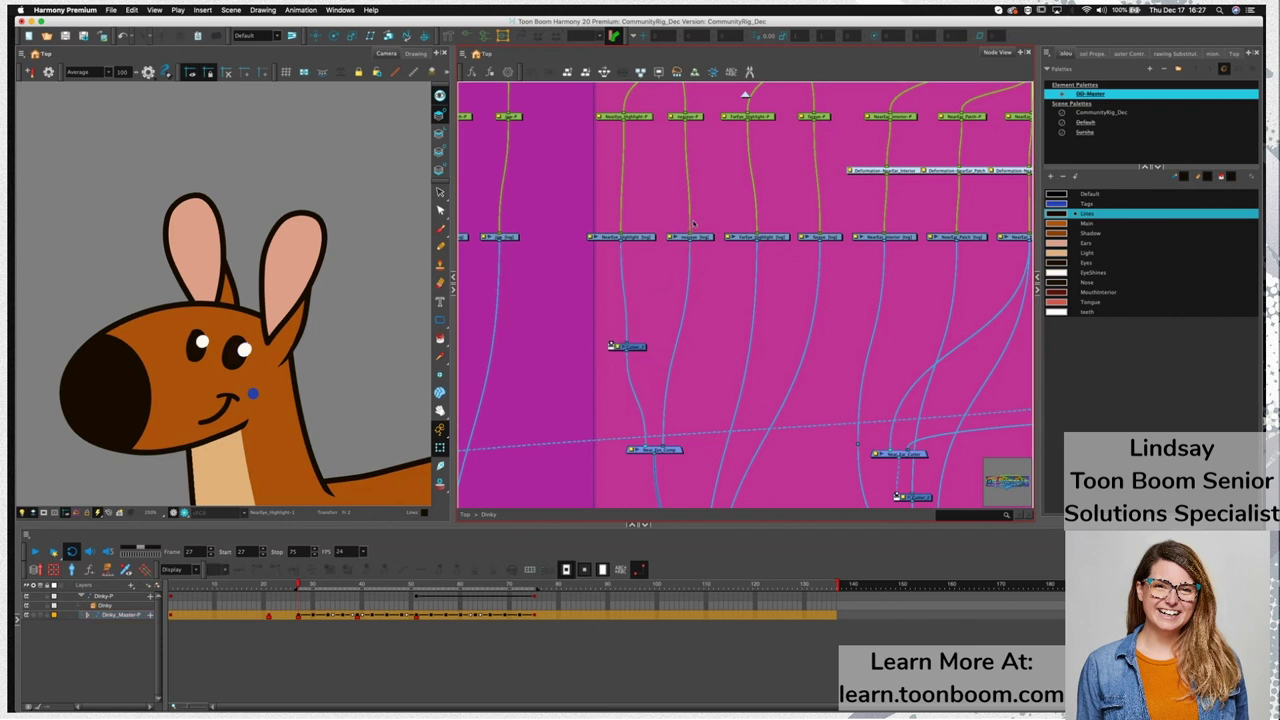
click(615, 238)
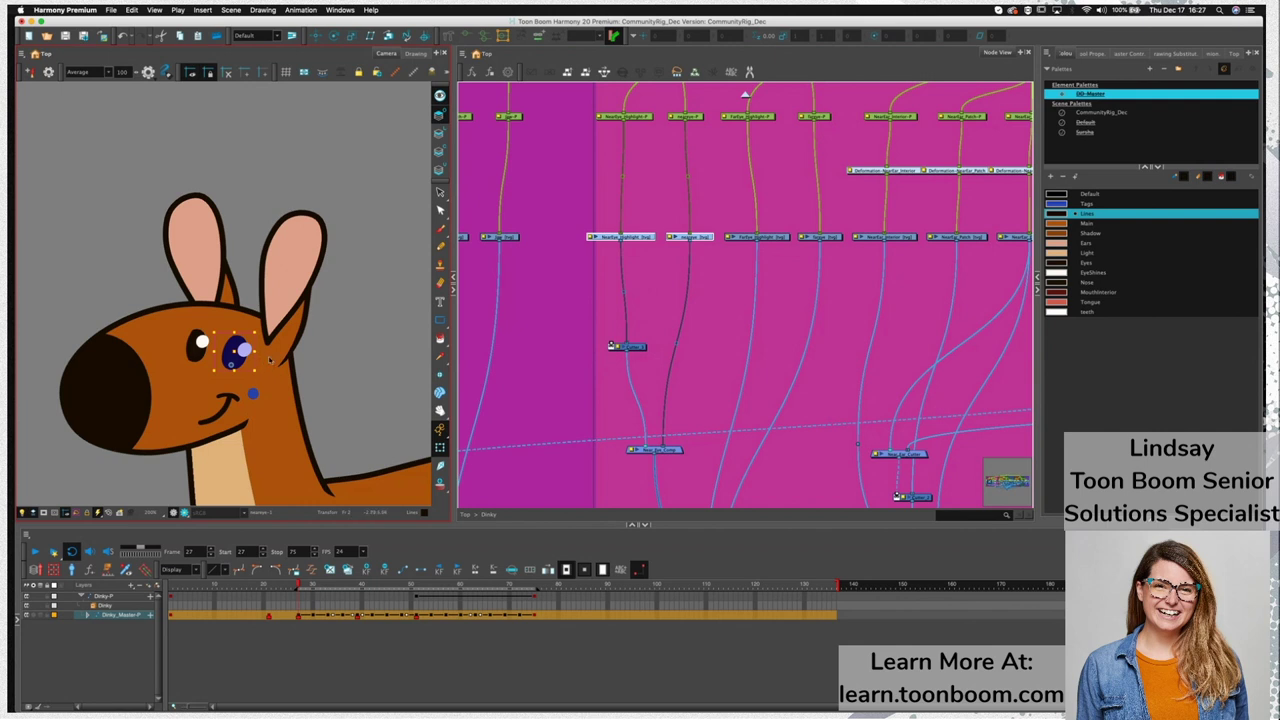
click(614, 286)
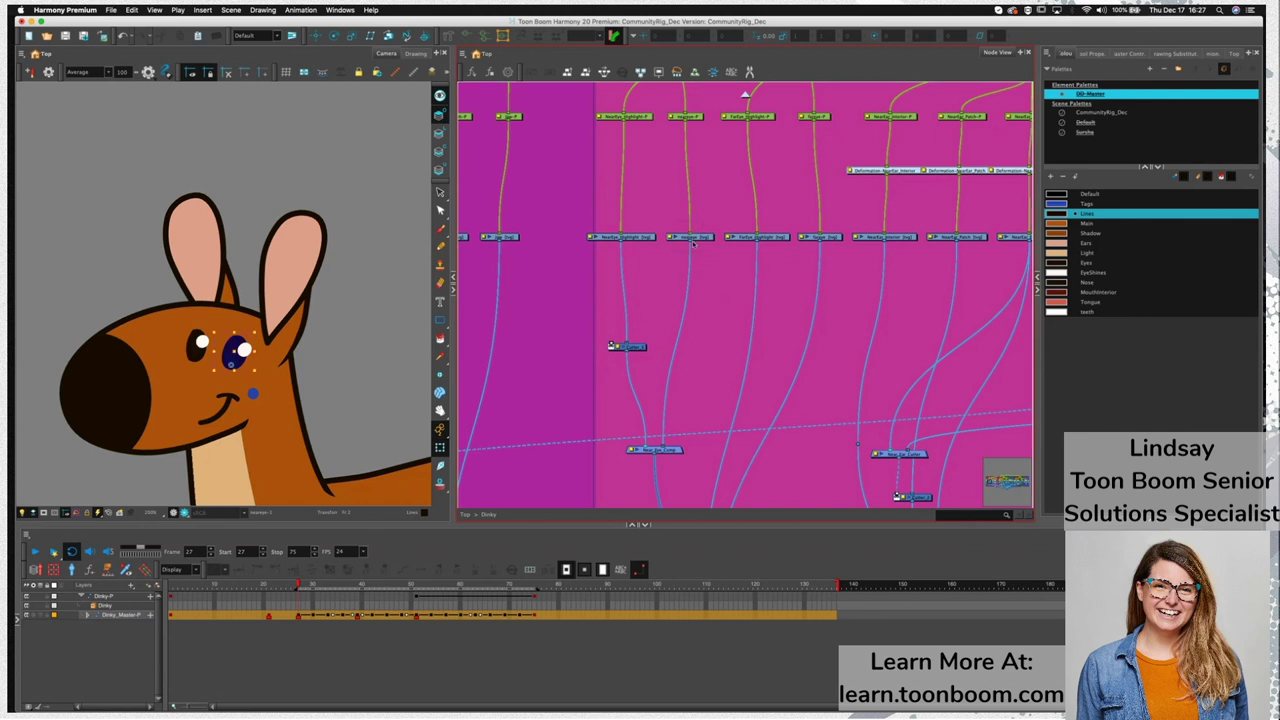
Locate the near eye drawing in the timeline and show its drawing substitution preview in the Library
click(688, 238)
click(332, 648)
key(o)
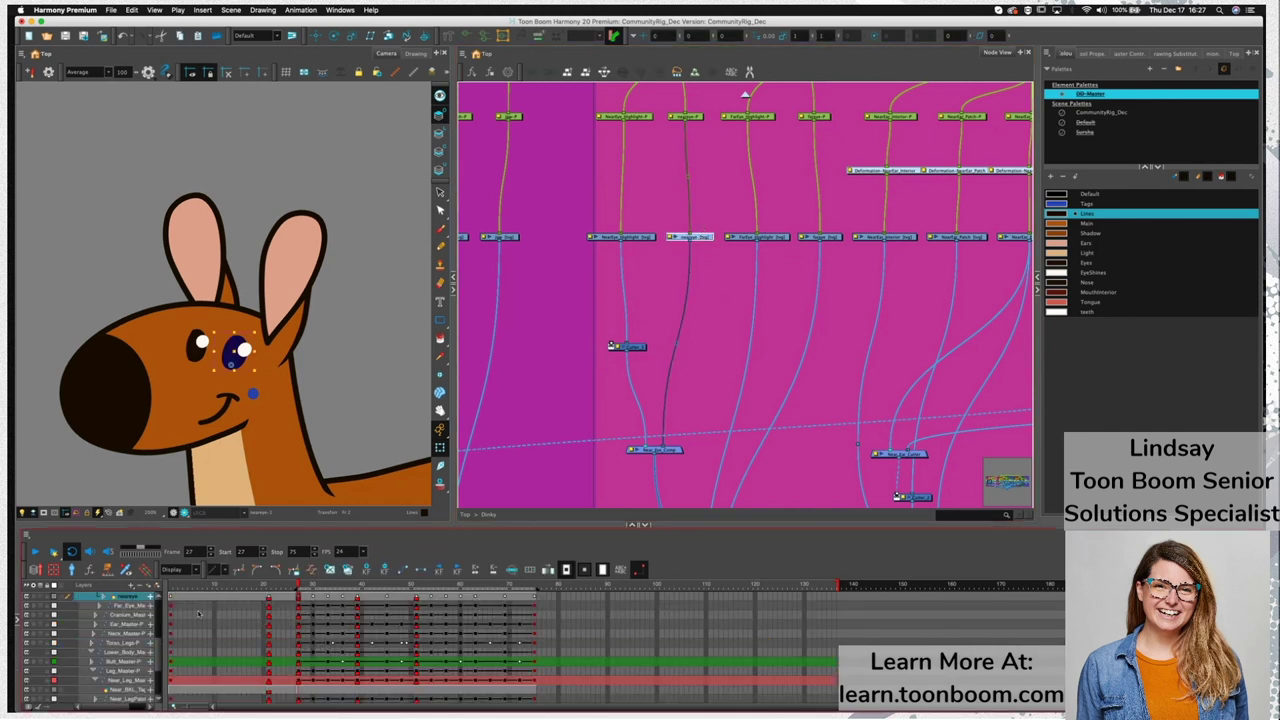
click(16, 620)
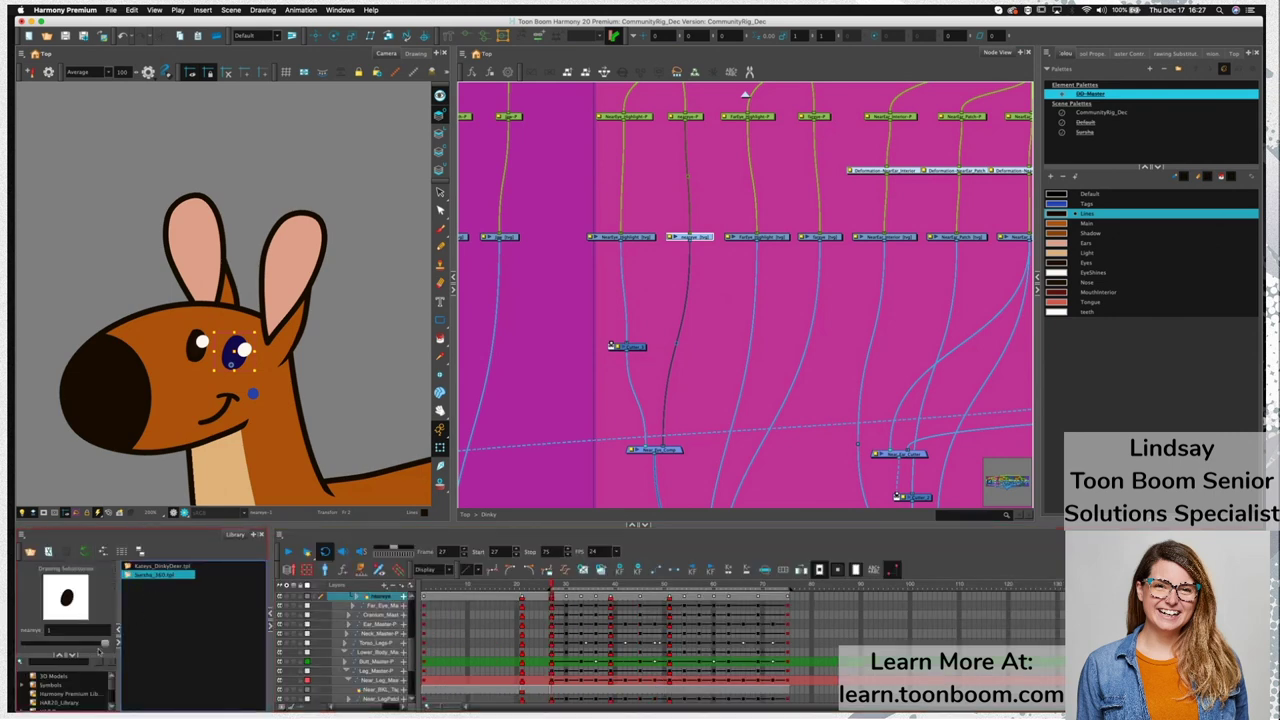
click(74, 656)
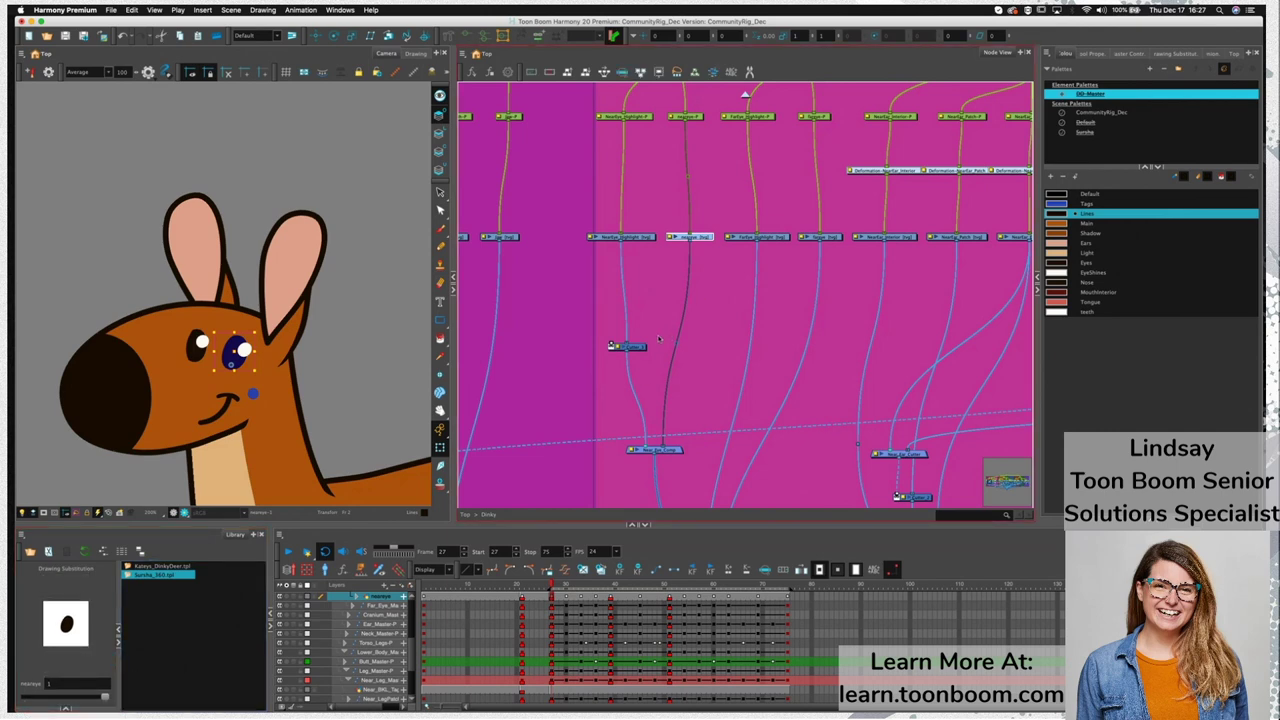
Duplicate the near eye drawing at frame 3 as a new substitution
mouse_move(550, 590)
mouse_down()
mouse_move(413, 598)
mouse_move(487, 595)
mouse_move(416, 596)
mouse_move(469, 596)
mouse_move(450, 569)
mouse_move(420, 567)
mouse_up()
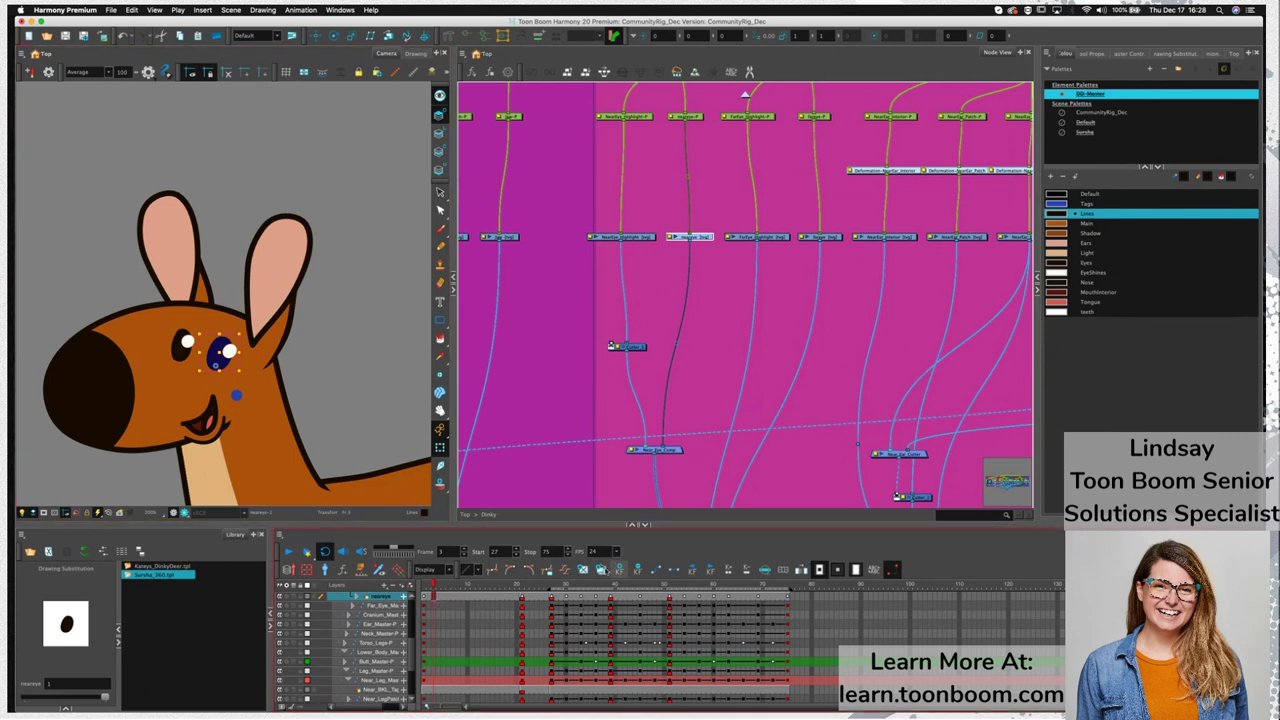
click(601, 568)
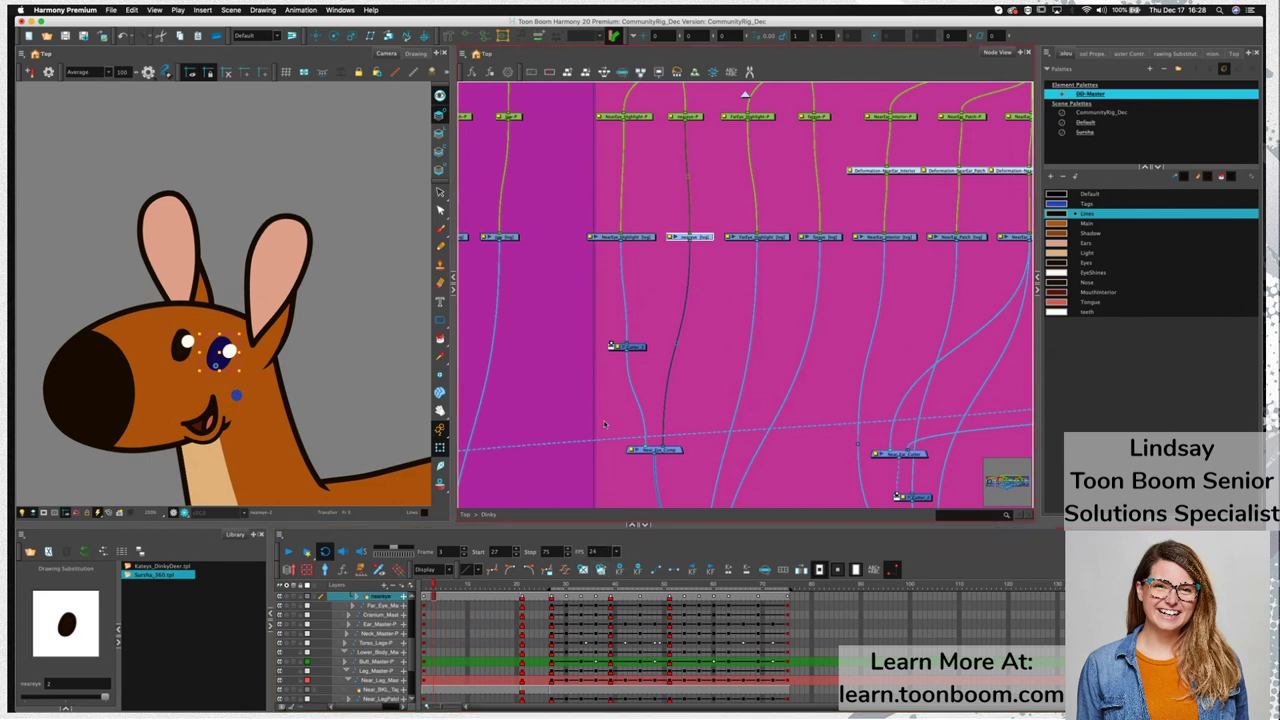
drag(436, 586, 426, 588)
Erase the upper part of the near eye's line art on the duplicated drawing, with the other art layers previewed
click(440, 133)
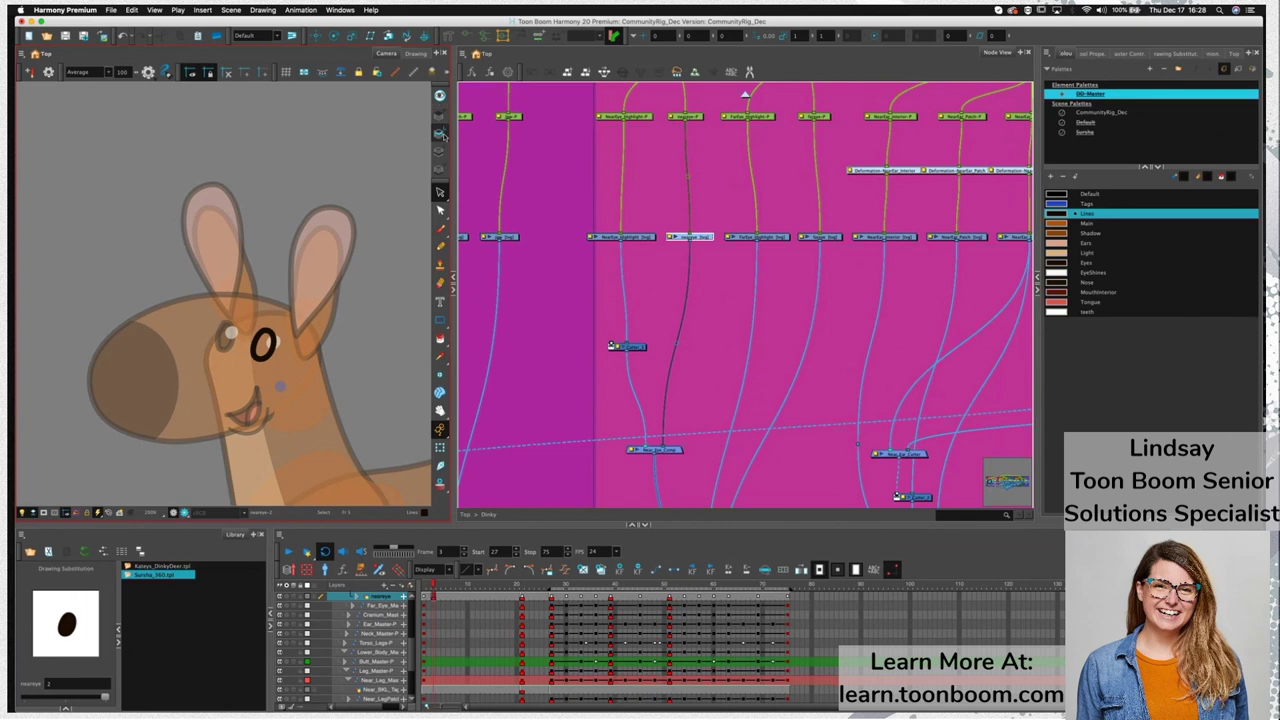
click(441, 153)
click(441, 135)
click(434, 586)
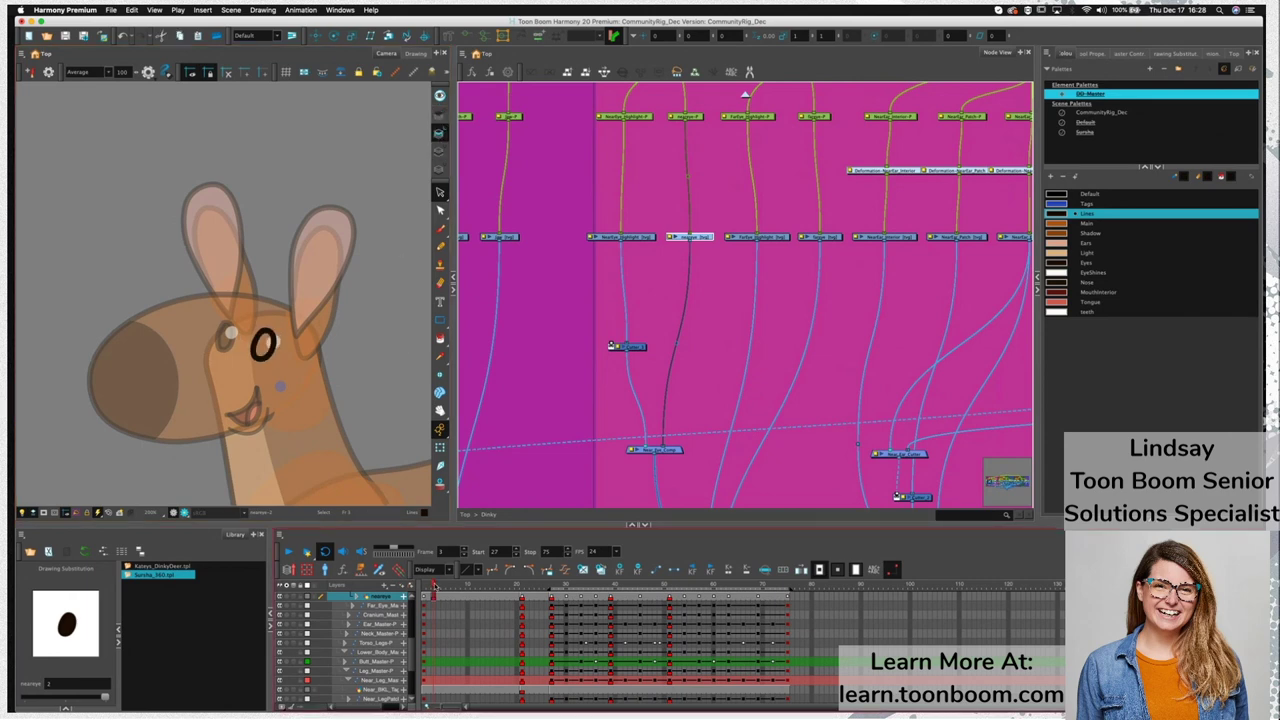
click(440, 99)
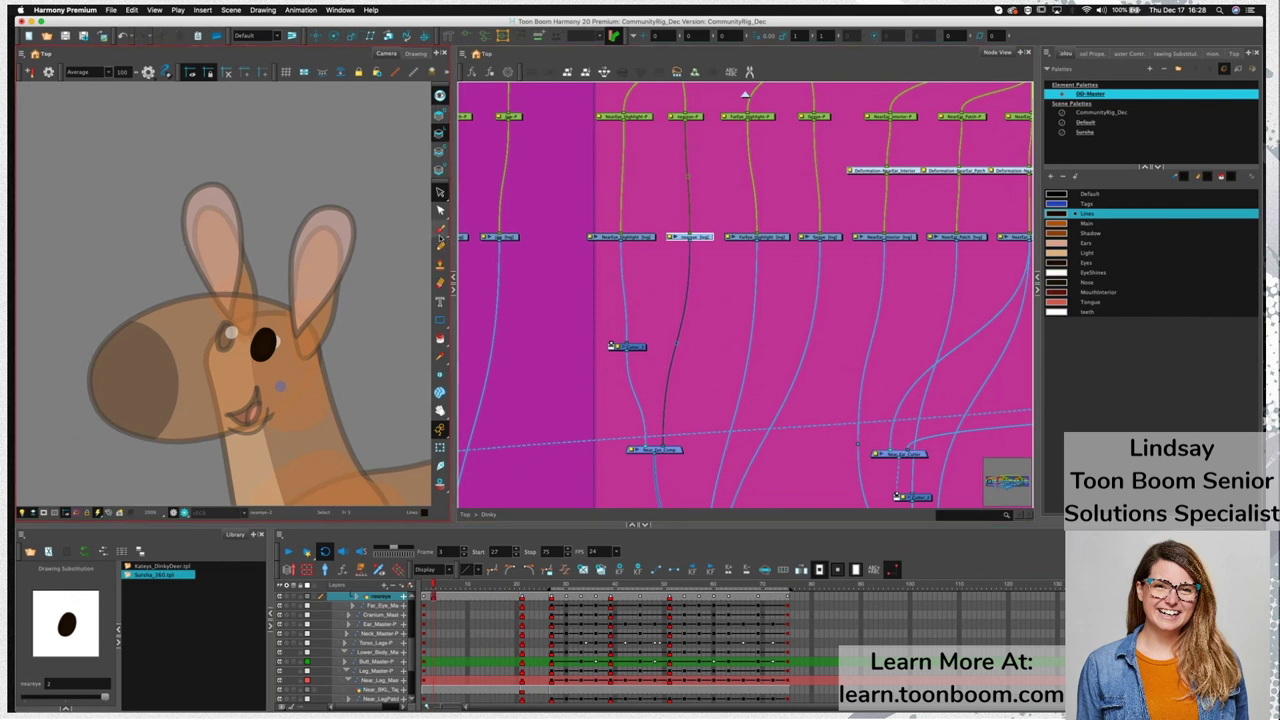
click(440, 283)
mouse_move(268, 336)
mouse_down()
mouse_move(252, 332)
mouse_move(292, 338)
mouse_up()
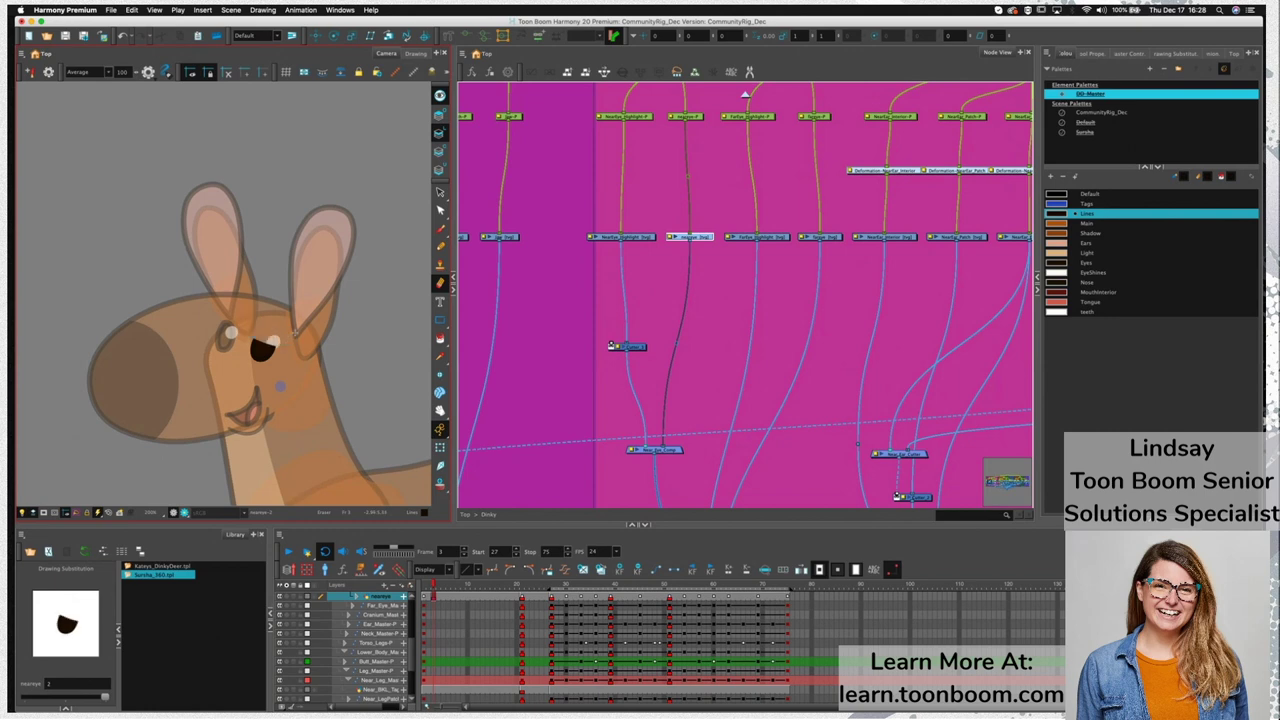
Duplicate the near eye drawing at frame 4 as a new drawing substitution
key(shift+t)
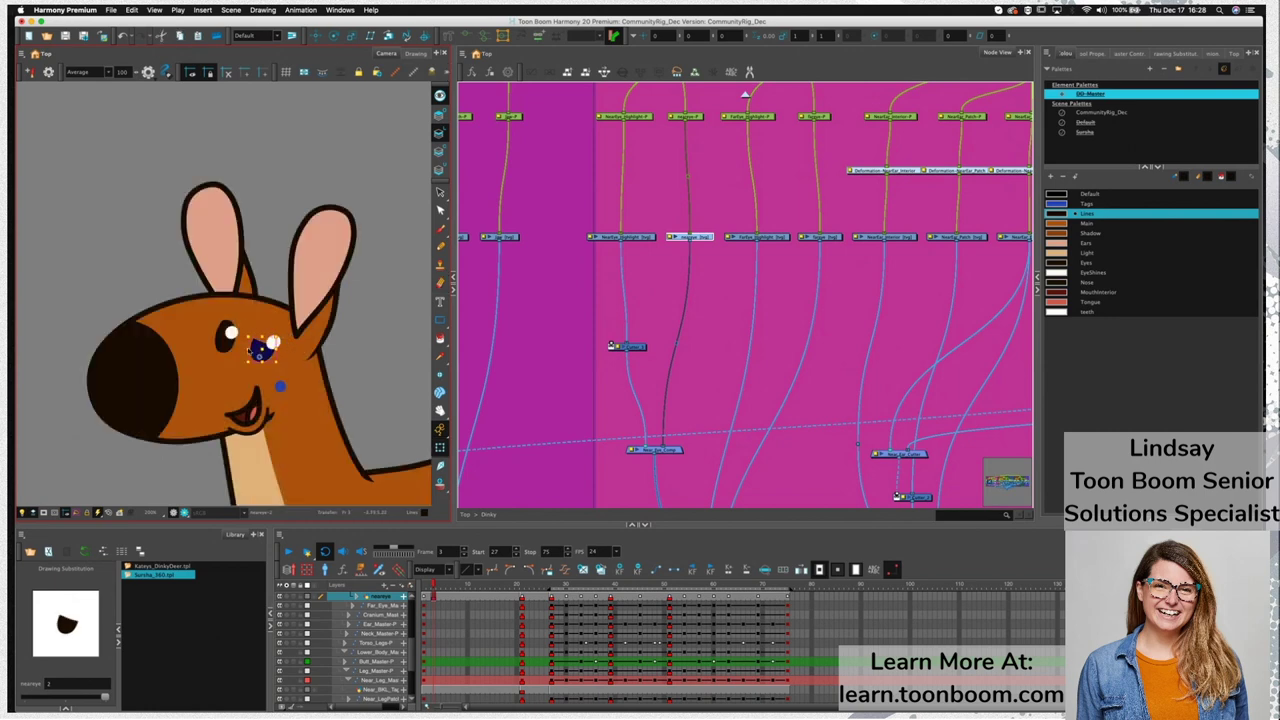
click(430, 587)
click(434, 588)
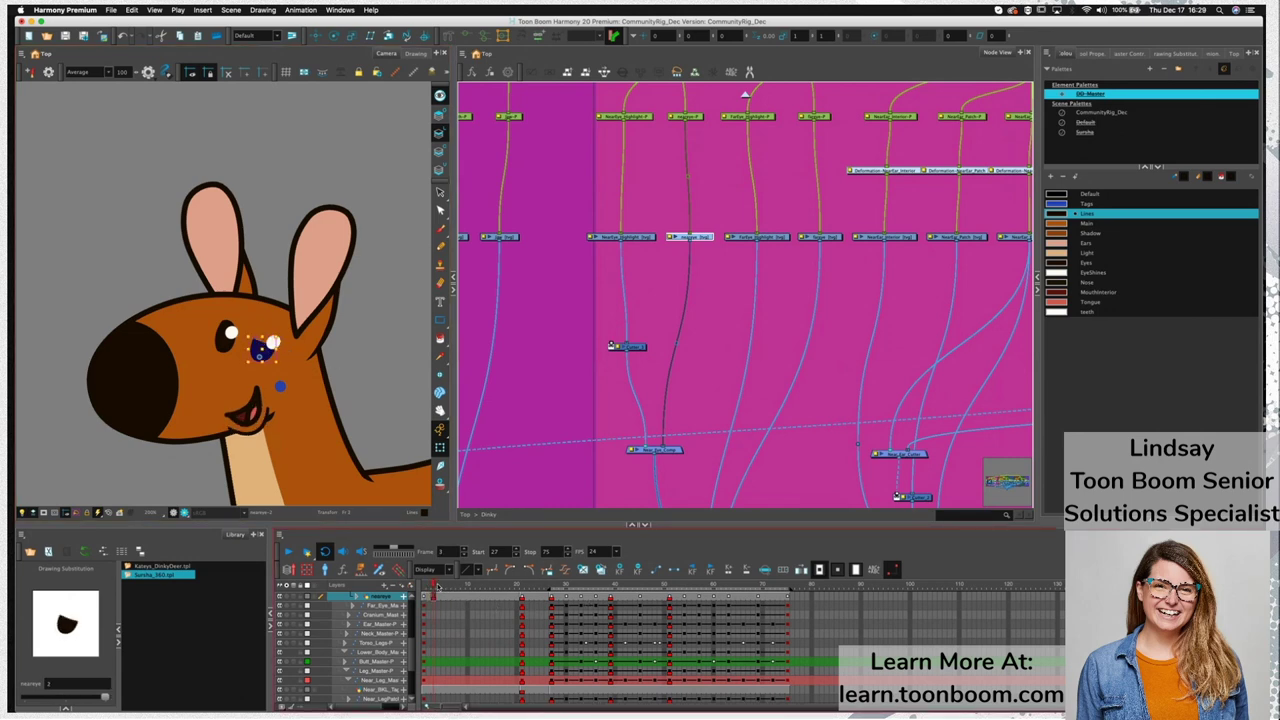
click(439, 587)
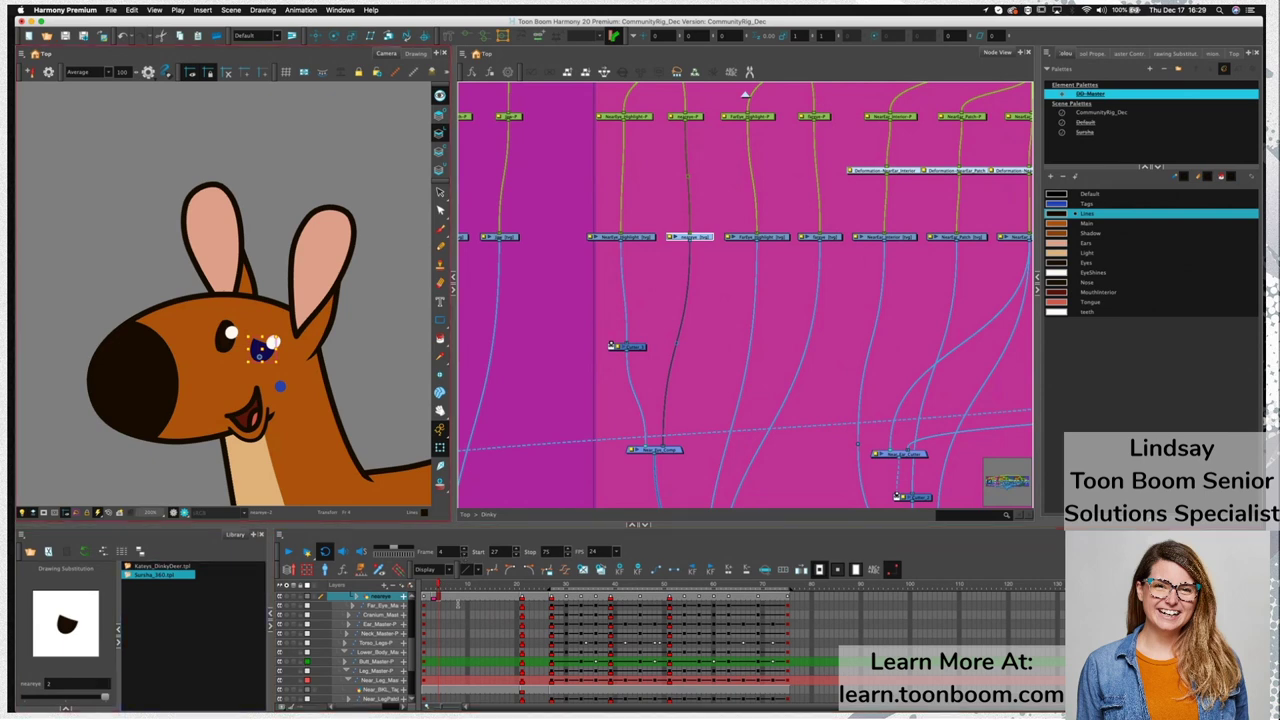
click(601, 569)
Erase most of the near eye's upper area on the frame 4 drawing, leaving a thin crescent
key(alt+s)
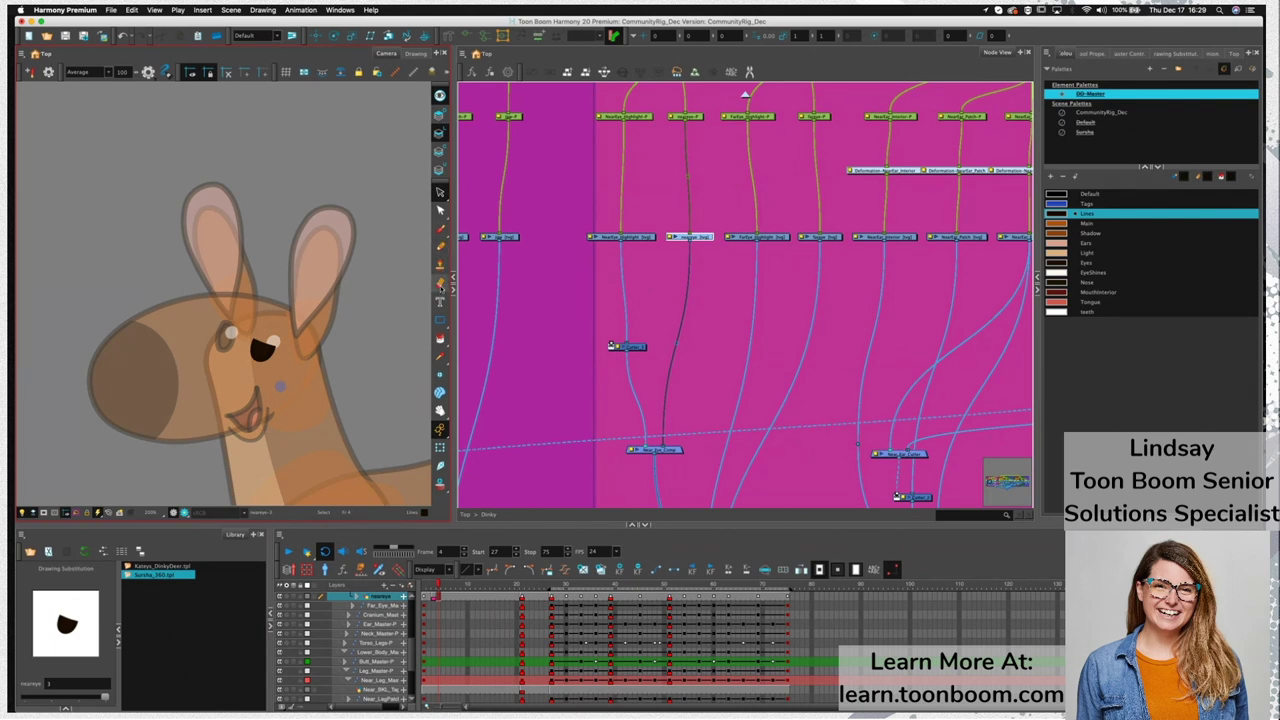
click(440, 285)
drag(251, 331, 276, 346)
key(alt+s)
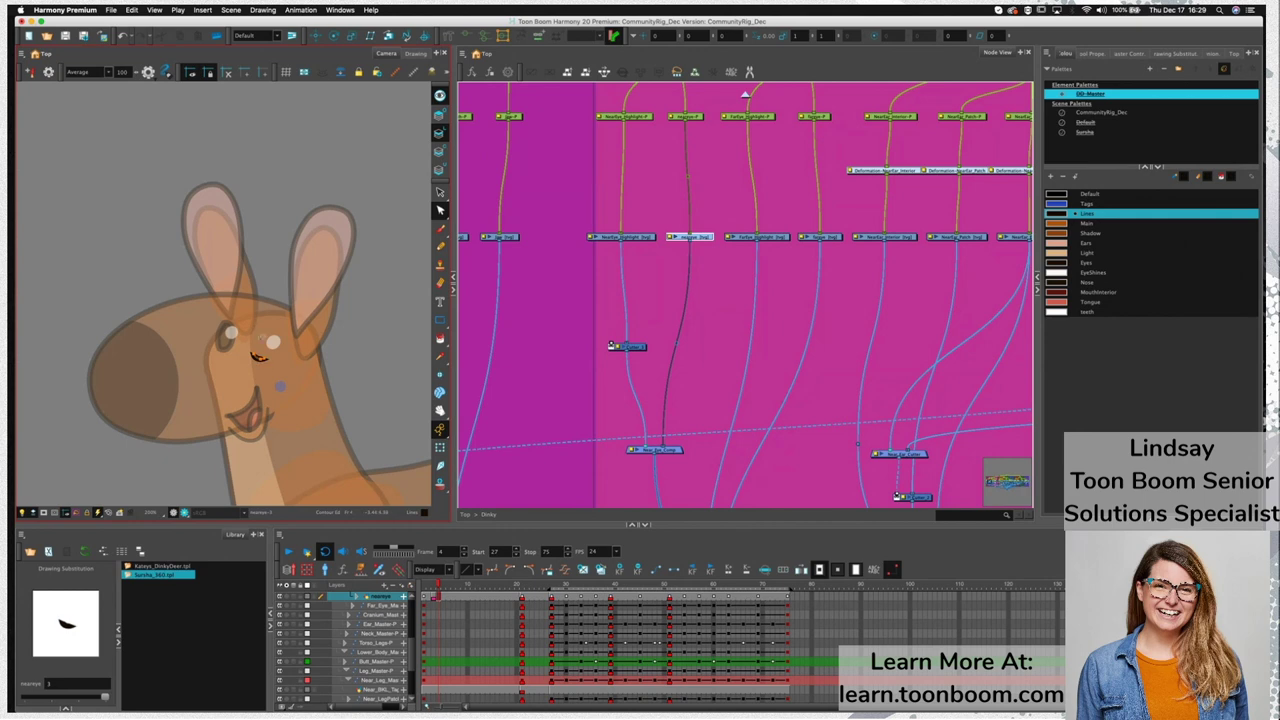
Reshape the contour of the near eye's crescent on the frame 4 drawing, with the line art layer isolated
scroll(274, 360, up, 1)
scroll(282, 361, up, 3)
mouse_move(200, 323)
mouse_down()
mouse_move(211, 305)
mouse_move(200, 323)
mouse_up()
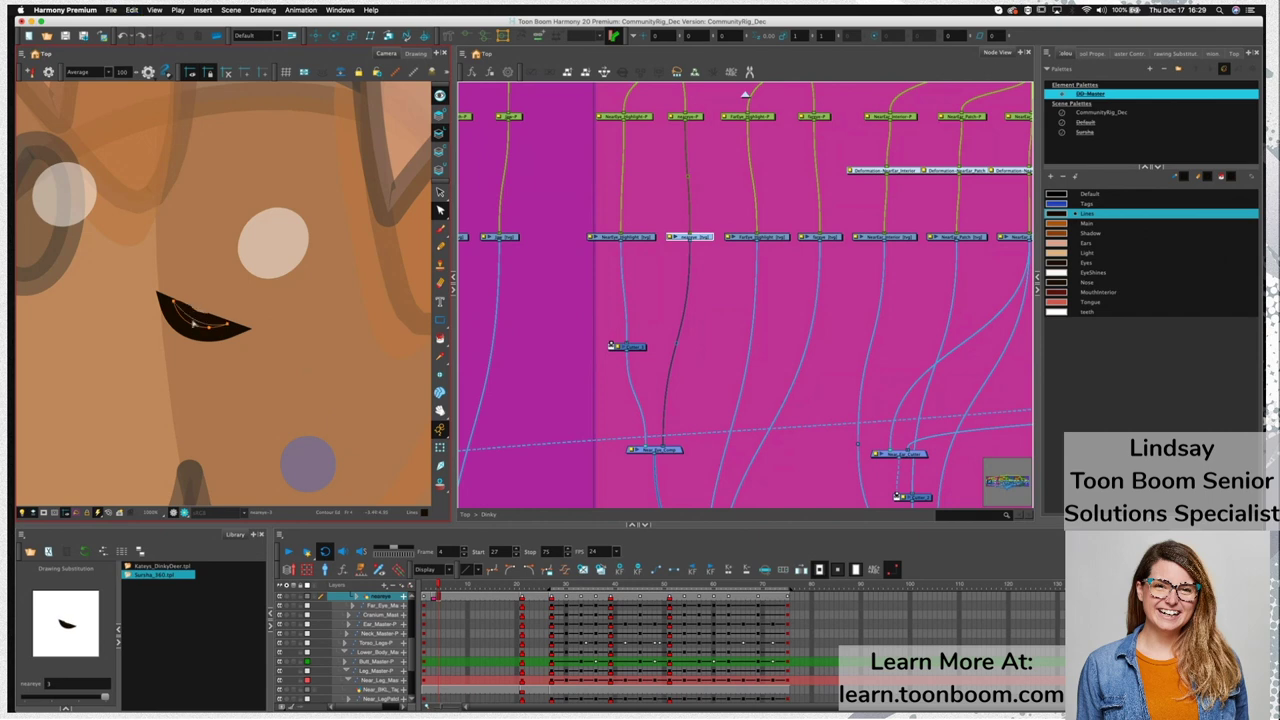
scroll(205, 330, down, 5)
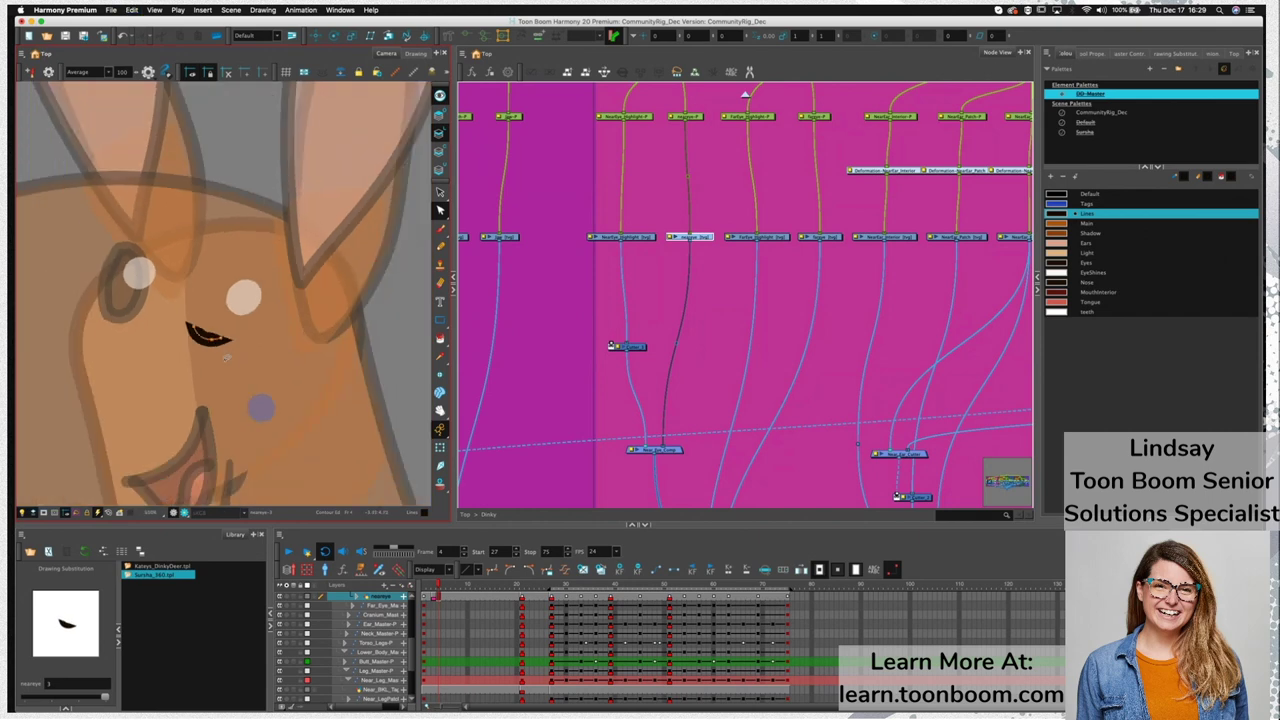
click(228, 341)
click(217, 339)
mouse_move(224, 341)
mouse_down()
mouse_move(236, 341)
mouse_move(197, 322)
mouse_up()
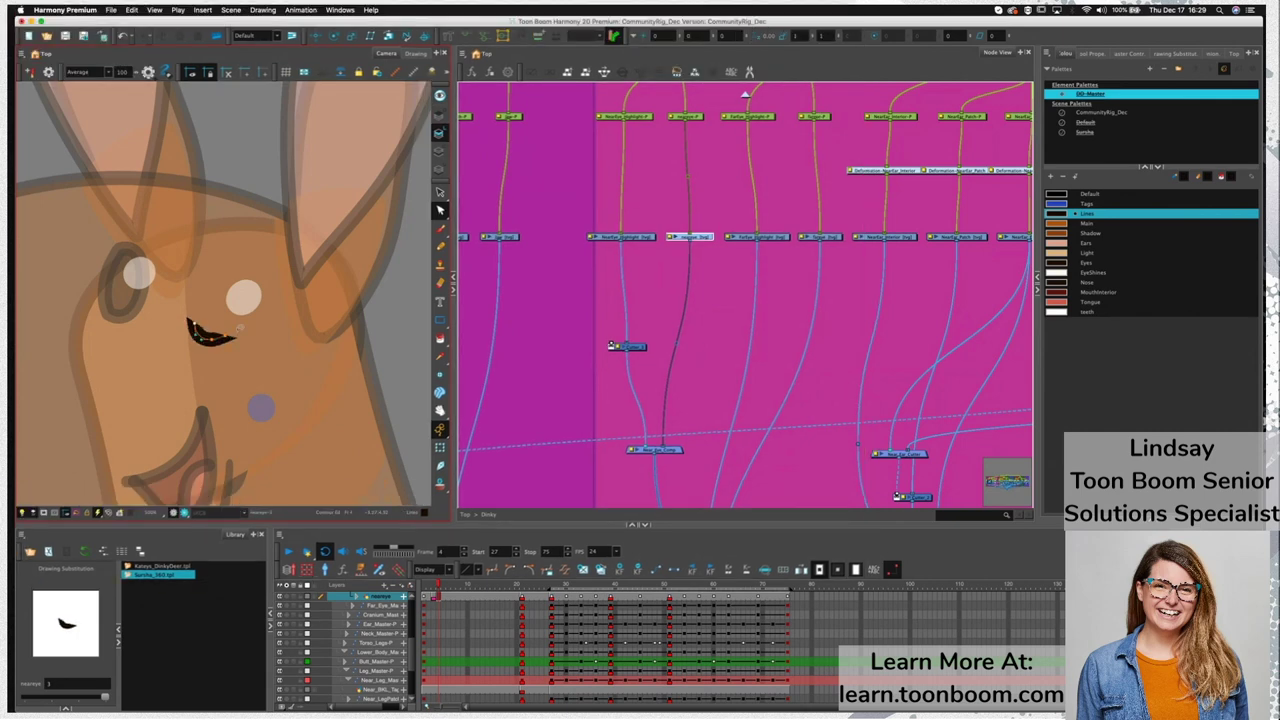
drag(234, 338, 222, 340)
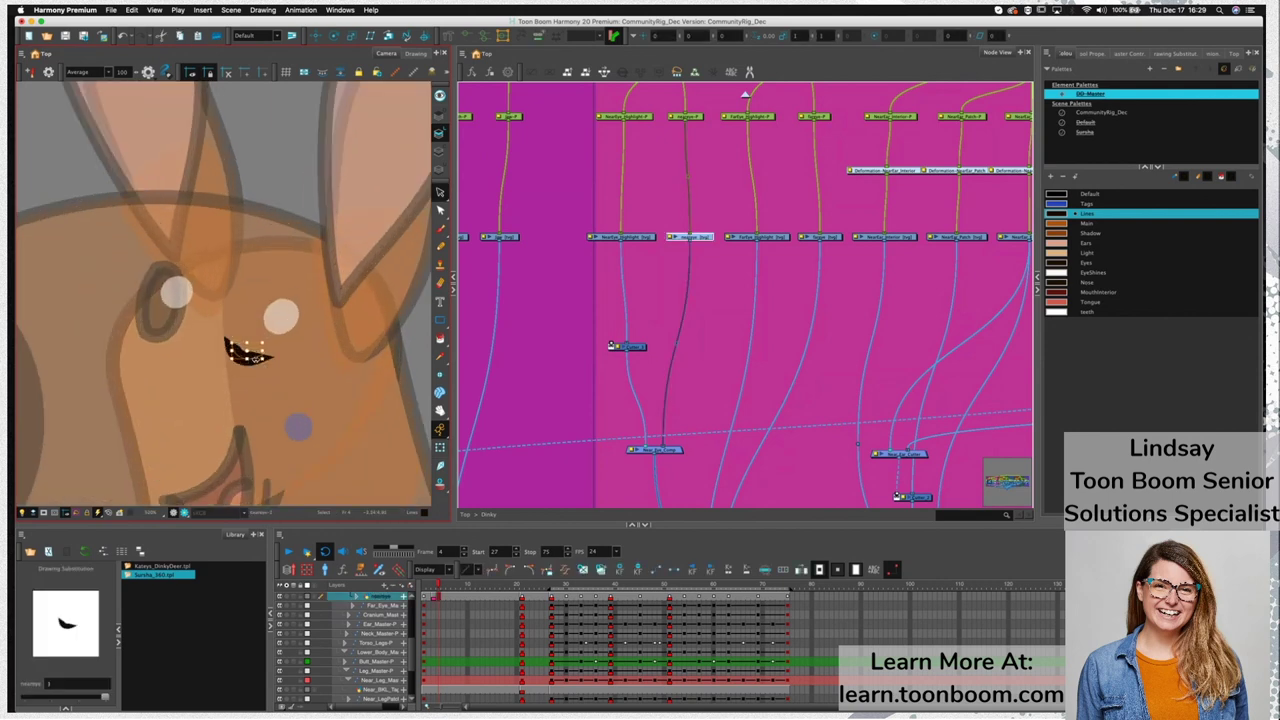
Adjust the near eye crescent's shape on the colour art layer, then preview all art layers together
click(439, 152)
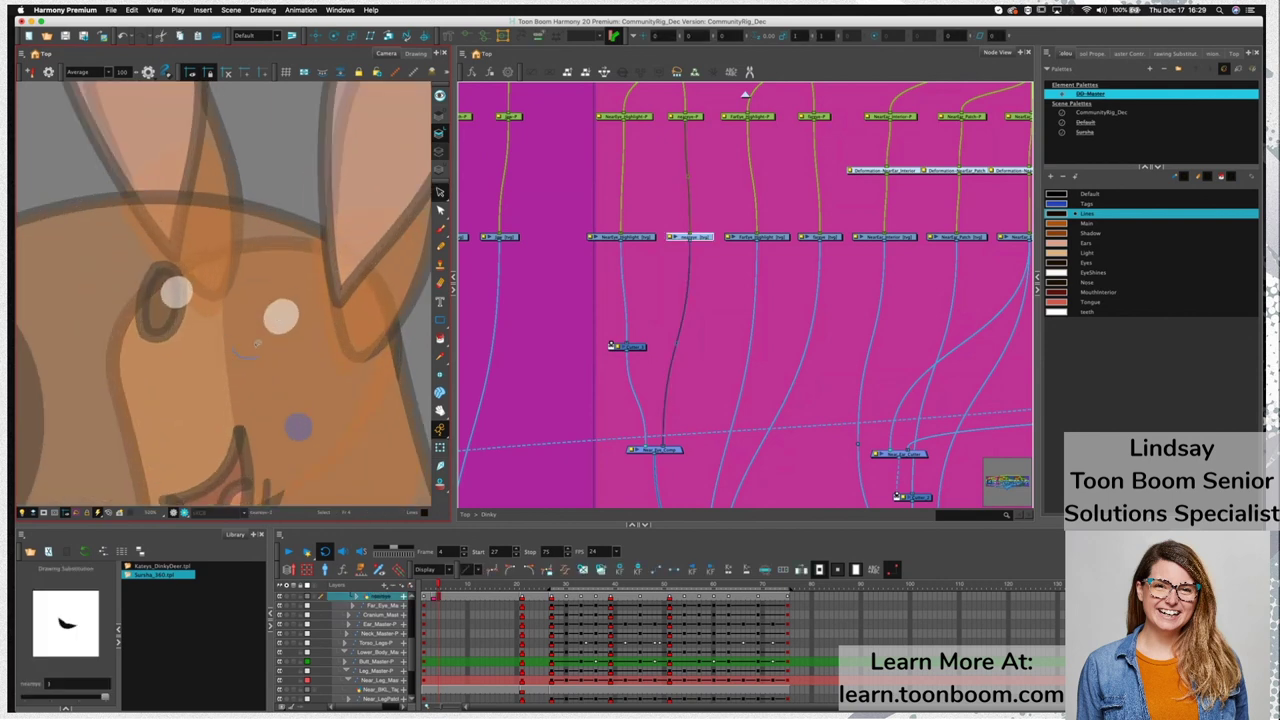
drag(231, 367, 256, 358)
key(alt+q)
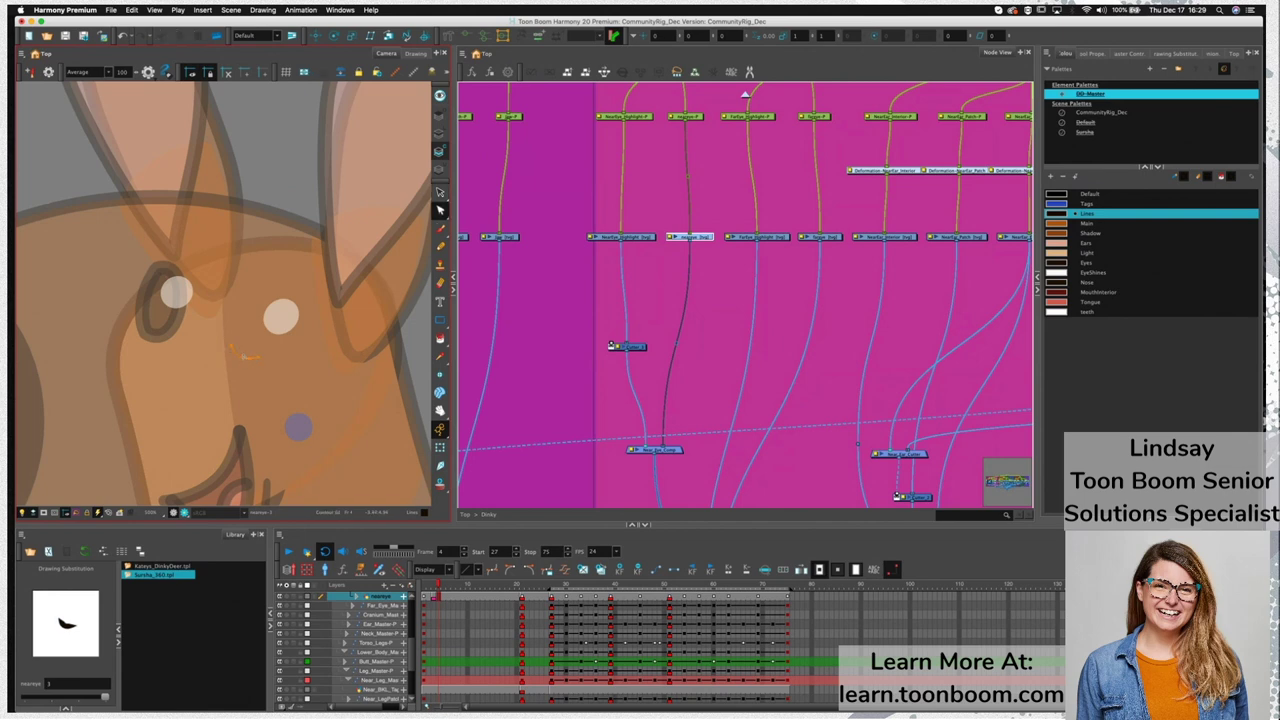
drag(257, 352, 257, 356)
click(440, 96)
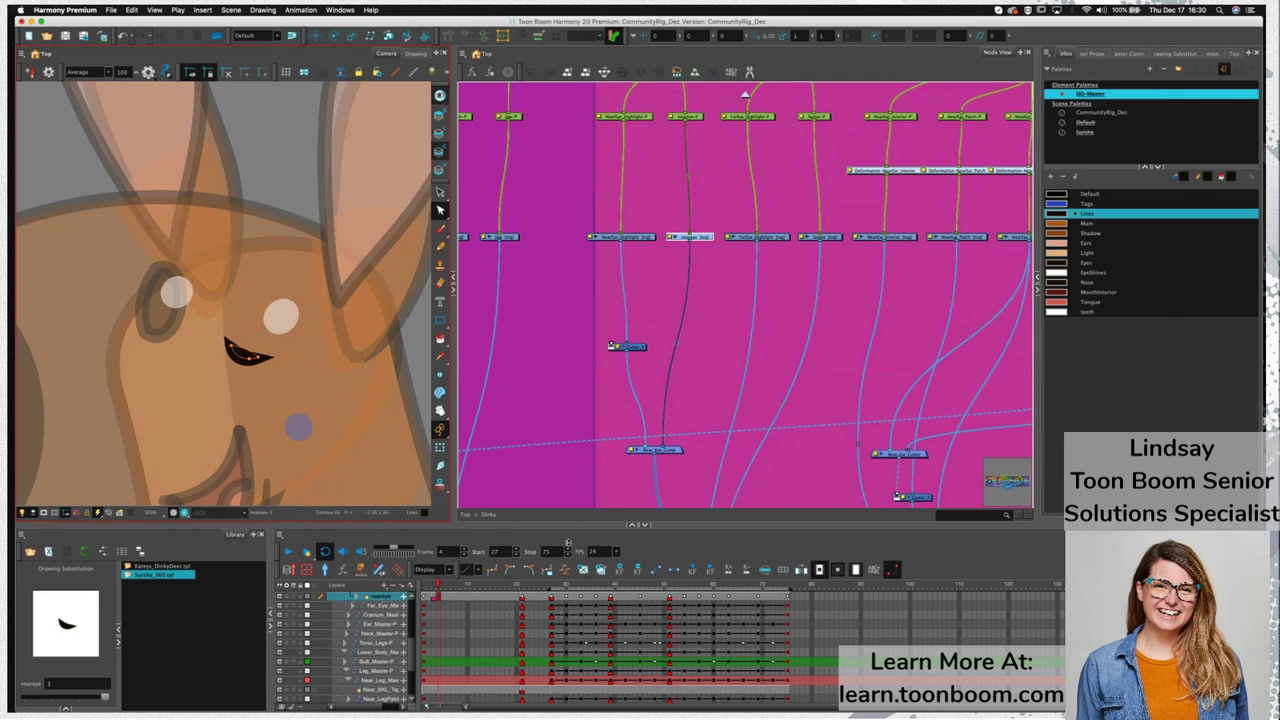
Compare the near eye drawings across frames 3 to 5 in the camera
key(shift+t)
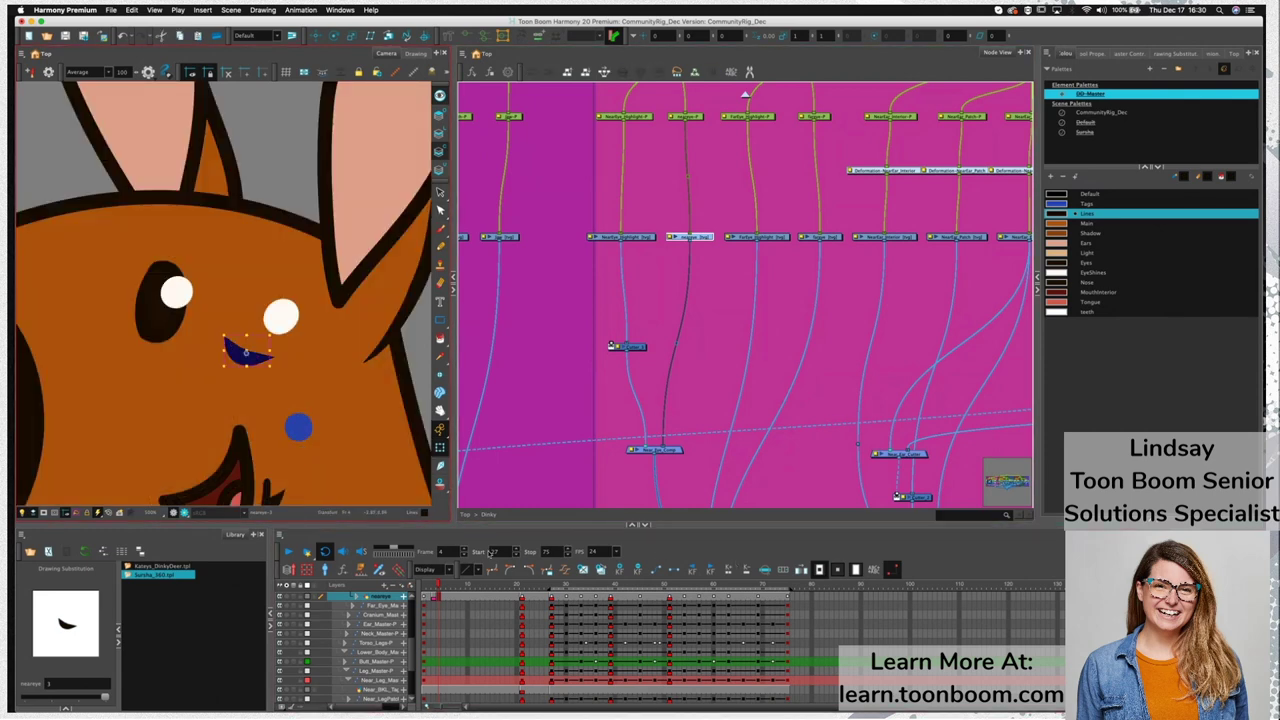
click(434, 586)
drag(434, 588, 432, 588)
key(period)
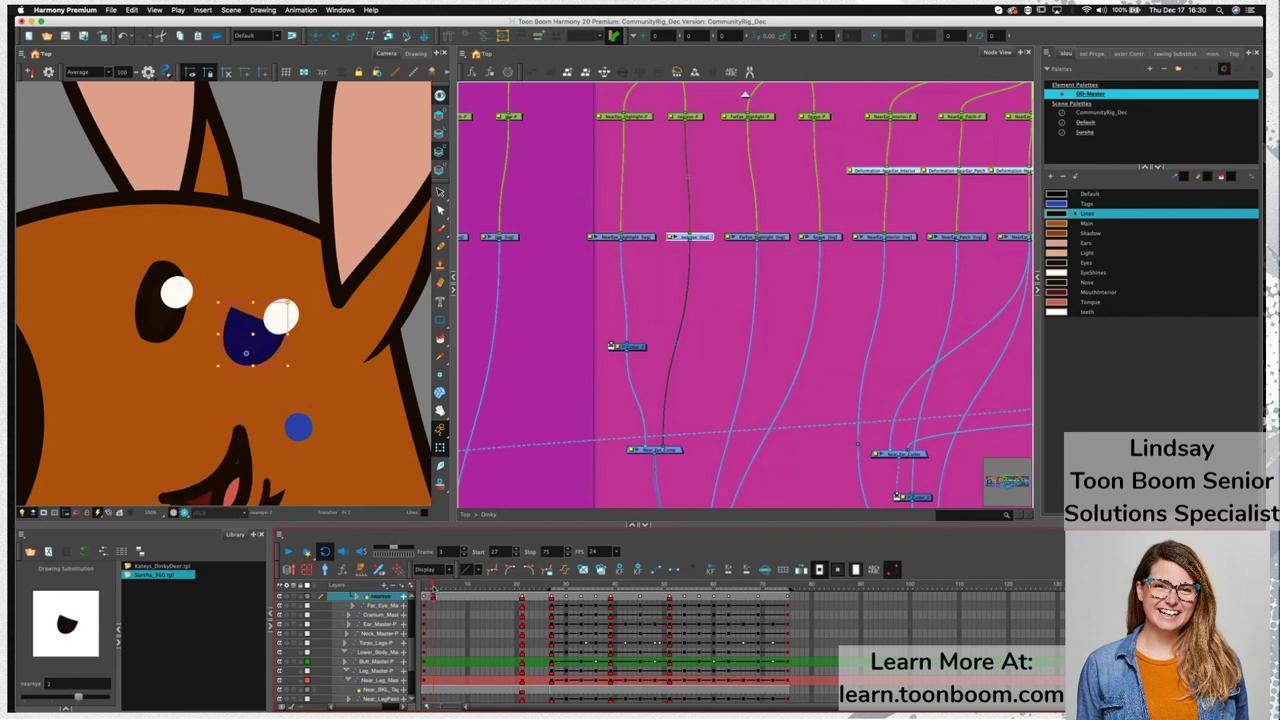
key(period)
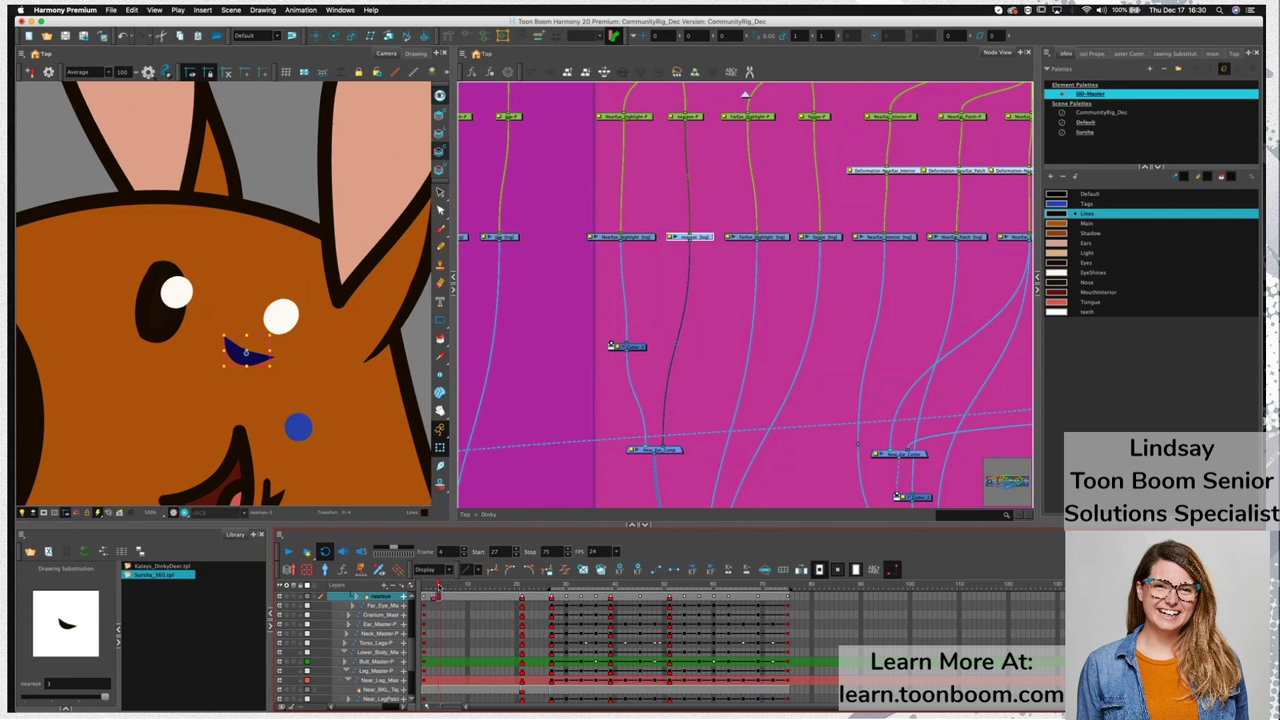
key(period)
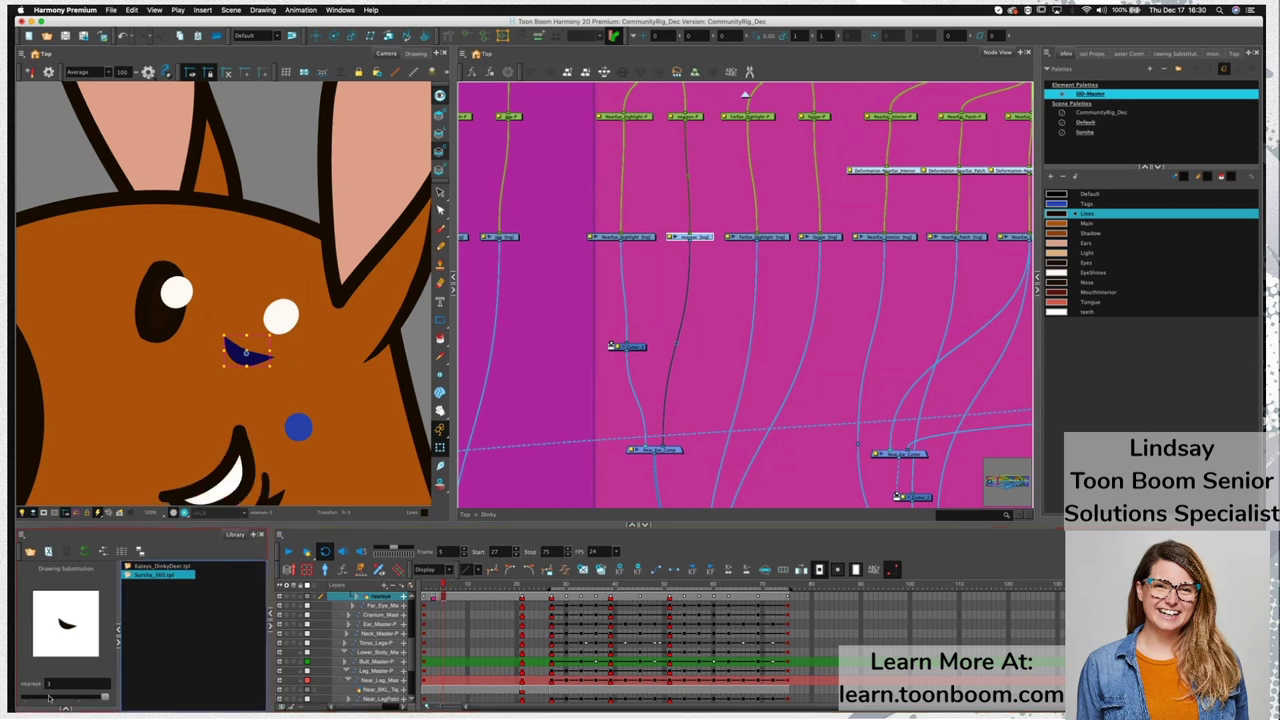
drag(104, 697, 53, 698)
drag(472, 587, 437, 588)
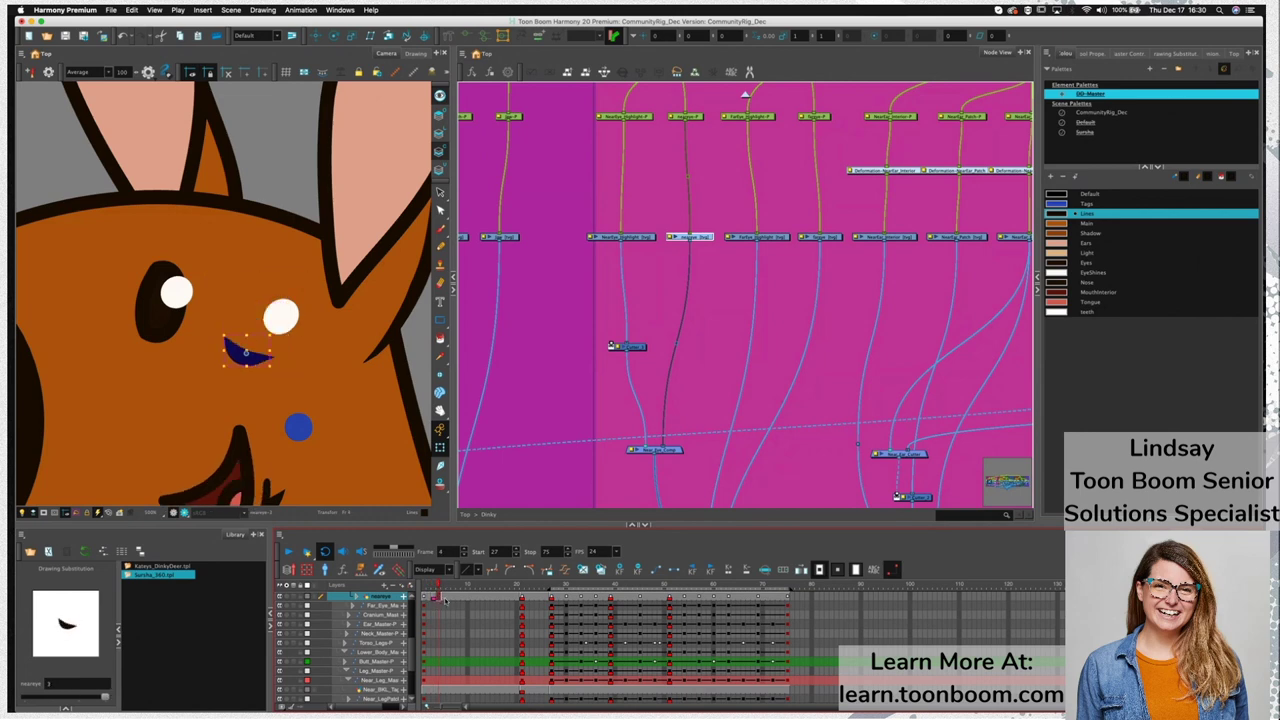
Duplicate the near eye drawing at frame 5 as a new drawing substitution
drag(444, 598, 444, 598)
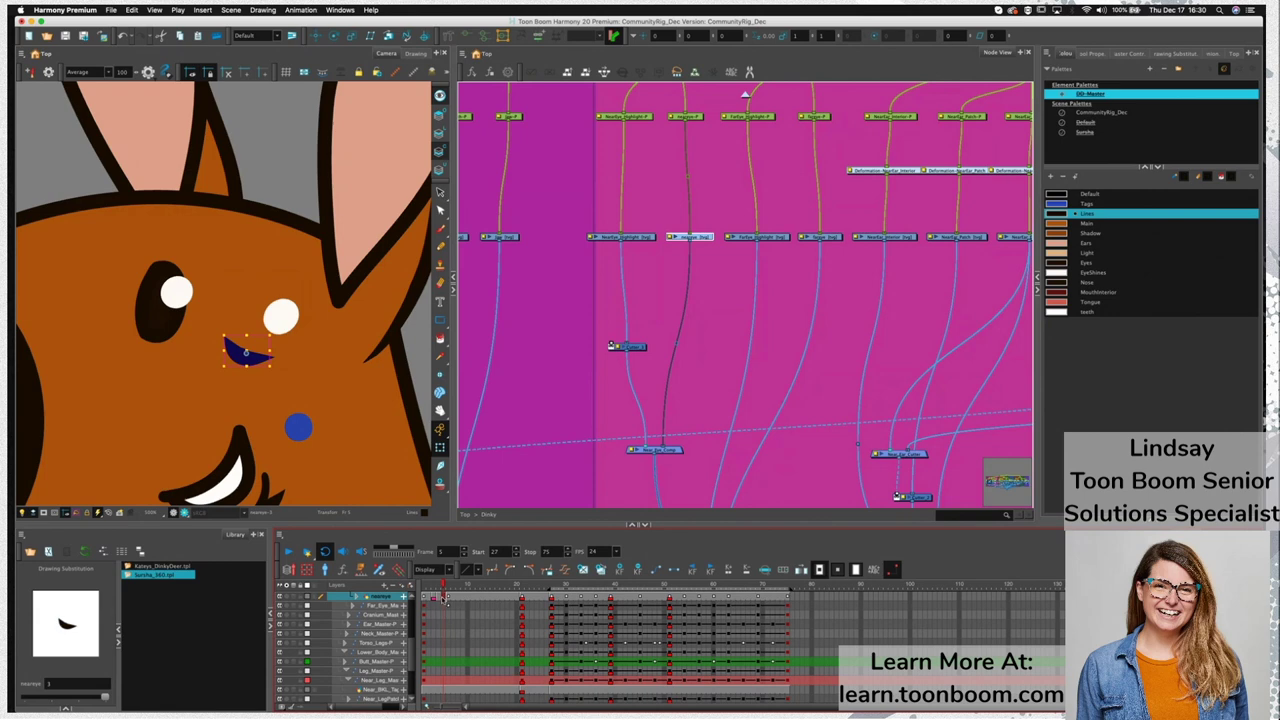
click(601, 569)
key(alt+s)
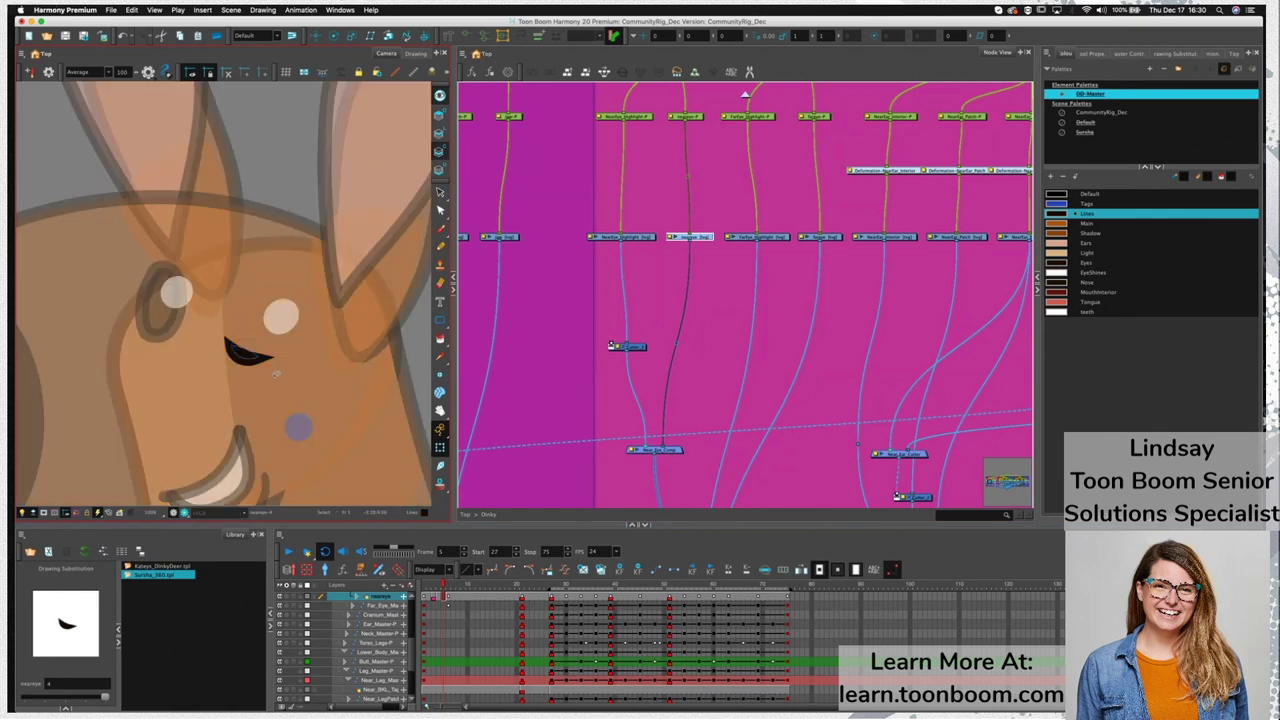
Replace the near eye artwork at frame 5 with a copy of the half-closed artwork from frame 3
click(434, 587)
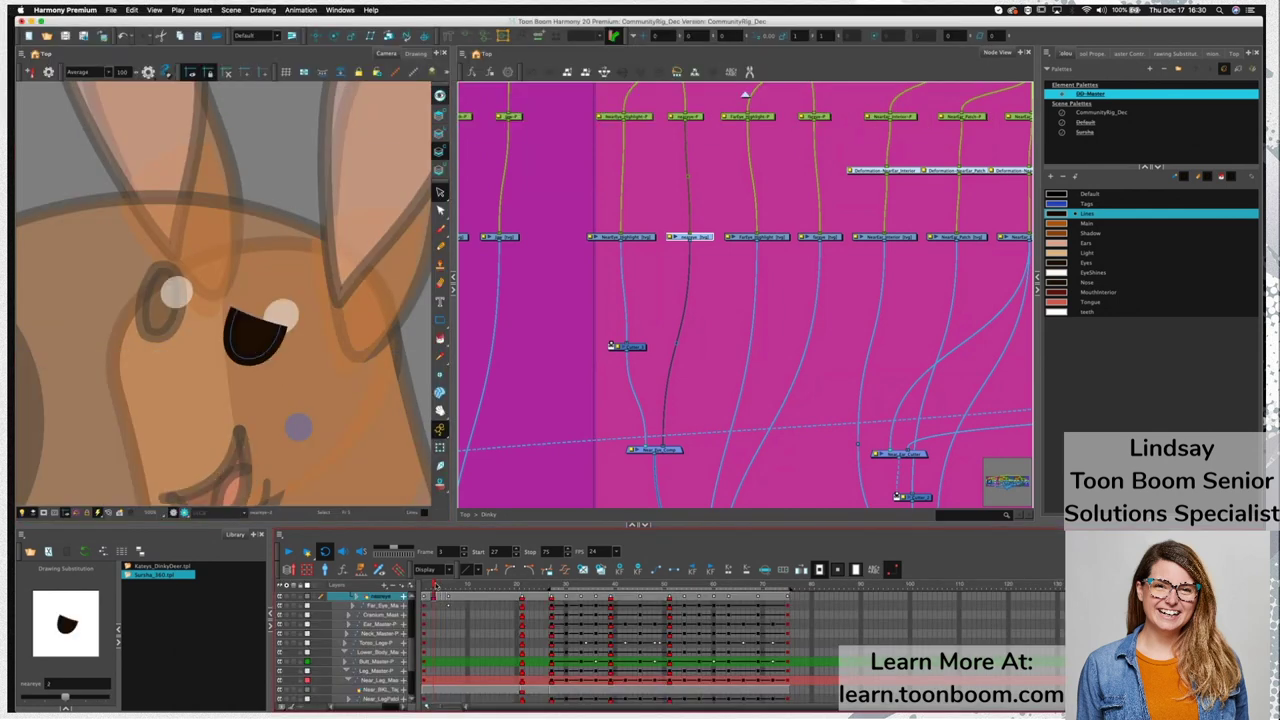
drag(284, 302, 284, 302)
drag(433, 587, 446, 589)
click(259, 357)
key(Delete)
key(super+v)
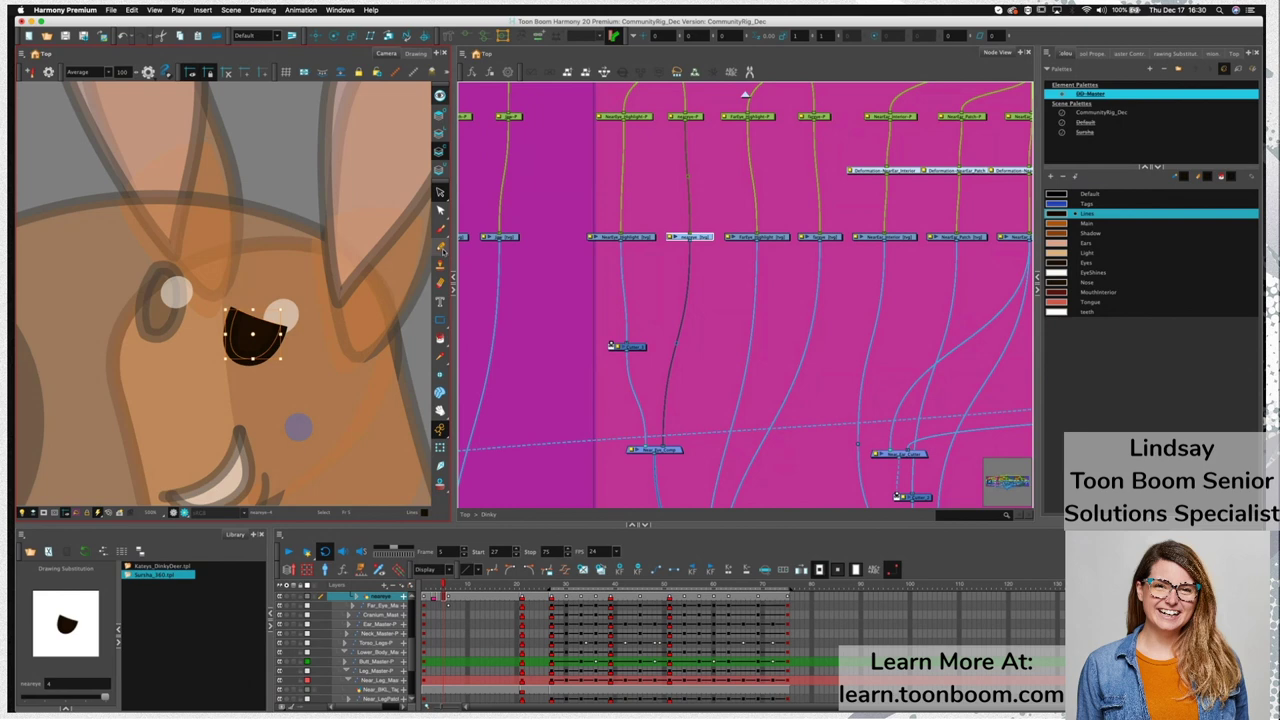
Erase the upper part of the pasted near eye at frame 5 to make a partly open blink pose
click(441, 283)
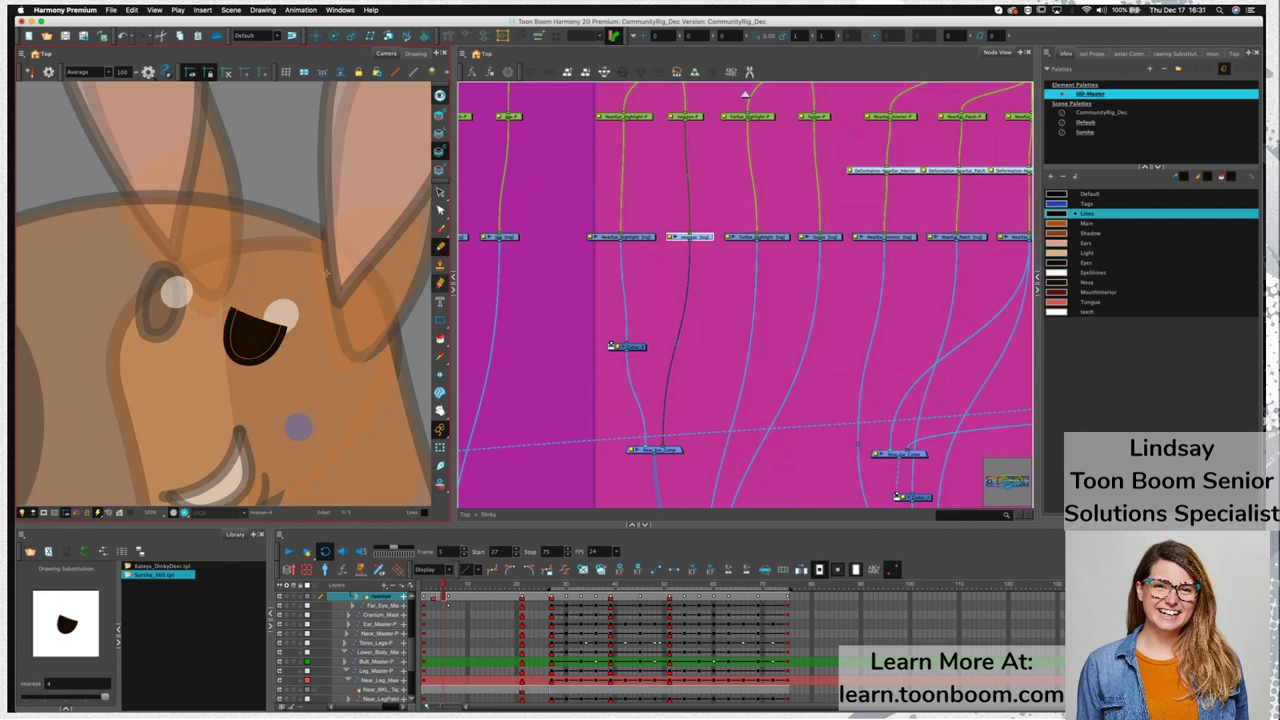
mouse_move(204, 326)
mouse_down()
mouse_move(262, 311)
mouse_move(294, 350)
mouse_up()
key(shift+t)
click(246, 352)
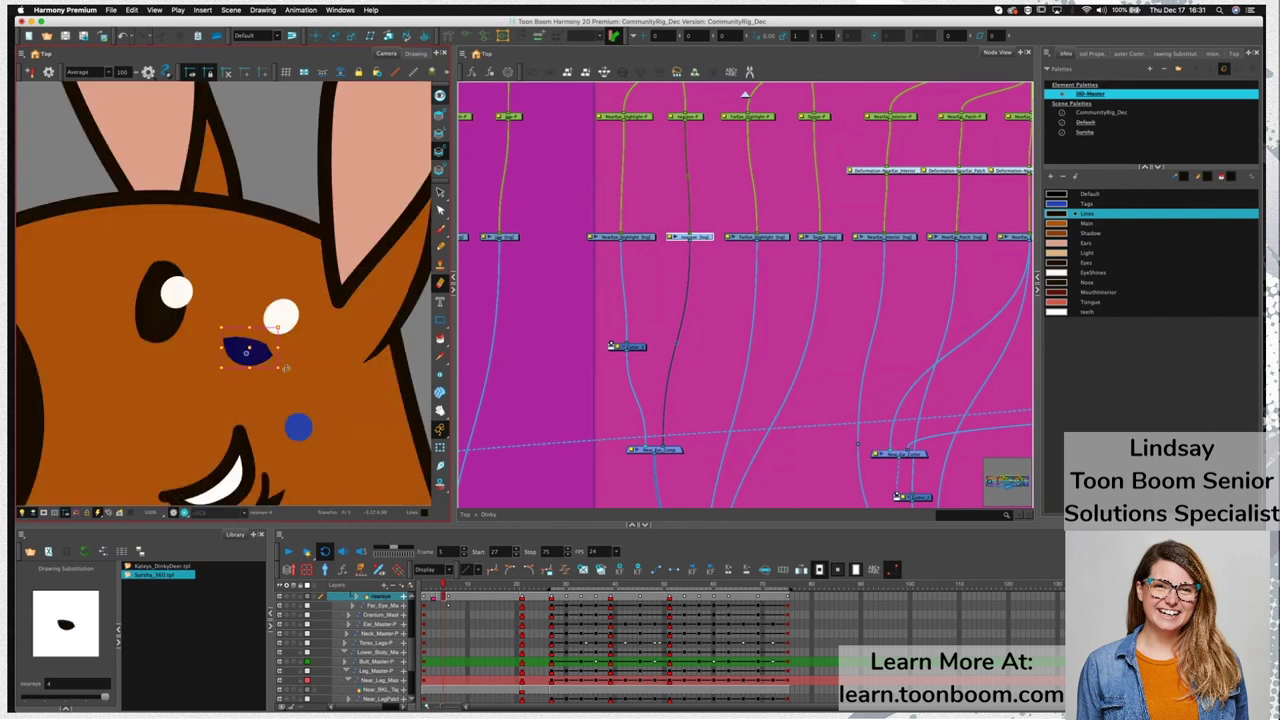
Set the playback range to frames 1 through 8 and frame the deer's head in the camera
mouse_move(446, 588)
mouse_down()
mouse_move(424, 593)
mouse_move(449, 599)
mouse_up()
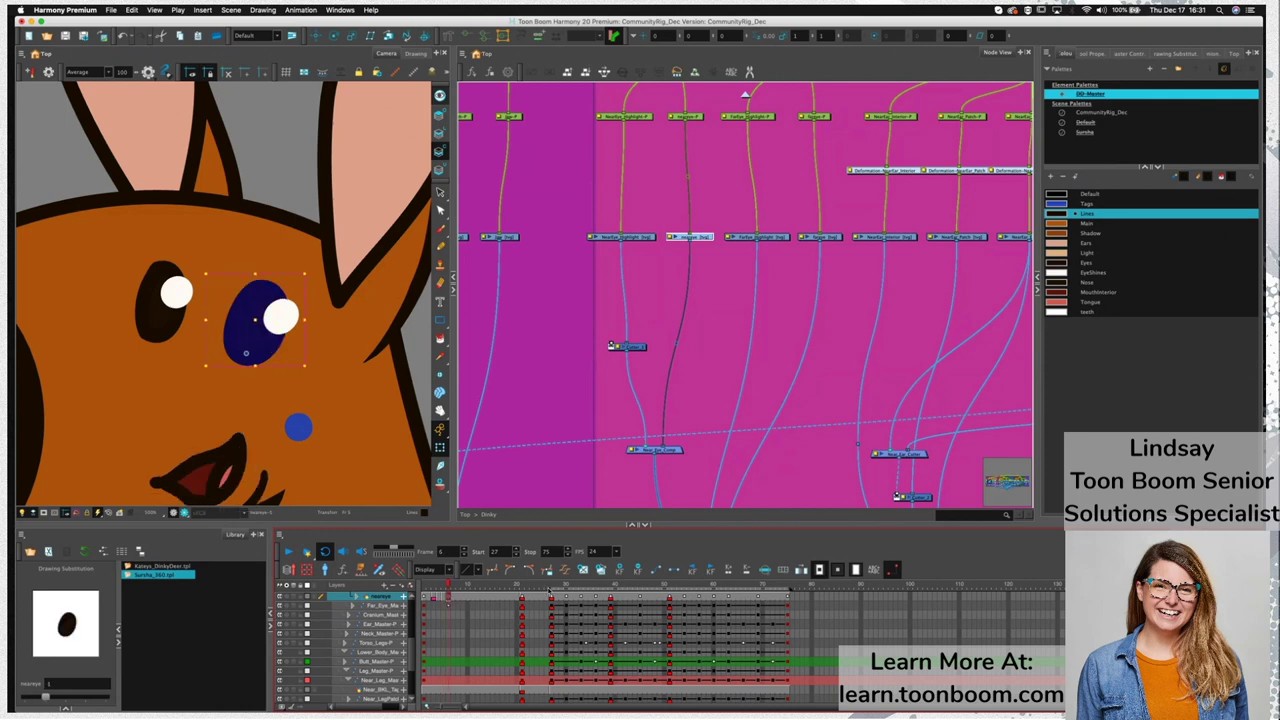
drag(549, 591, 420, 592)
drag(788, 591, 462, 593)
key(1)
key(1)
drag(413, 416, 393, 415)
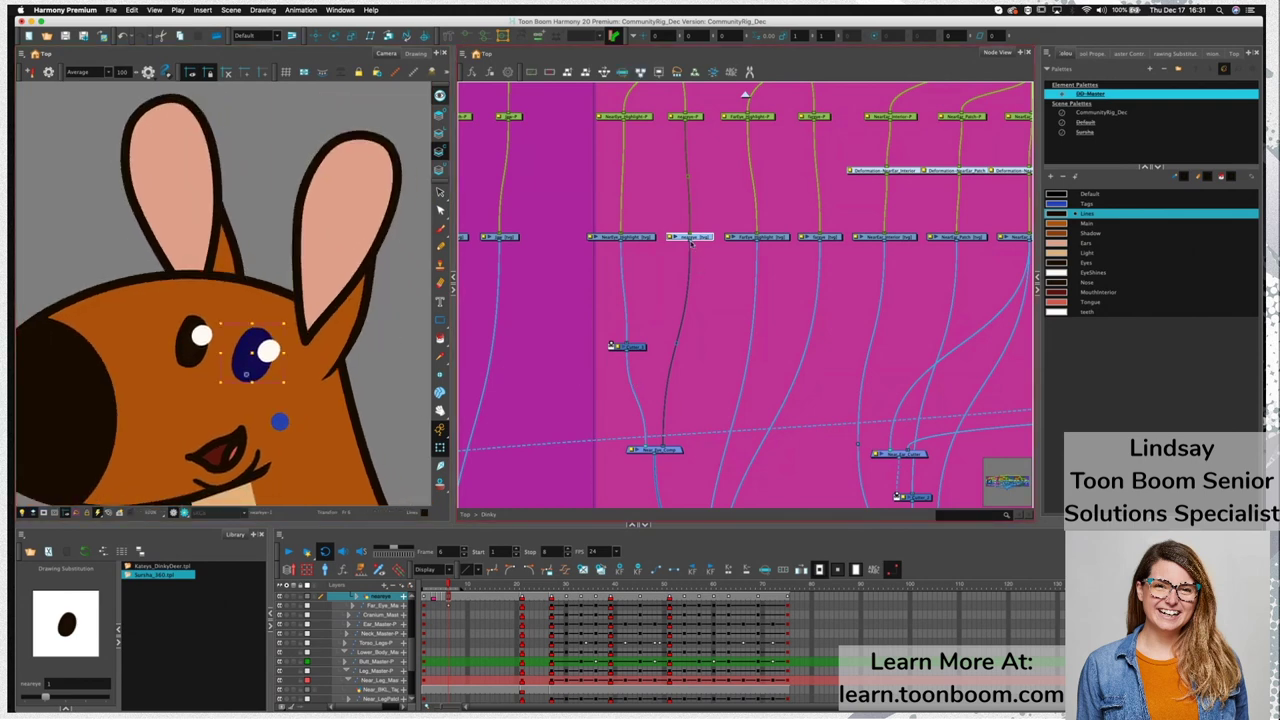
Connect the near eye drawing to the matte input of the highlight's Cutter
drag(690, 246, 611, 345)
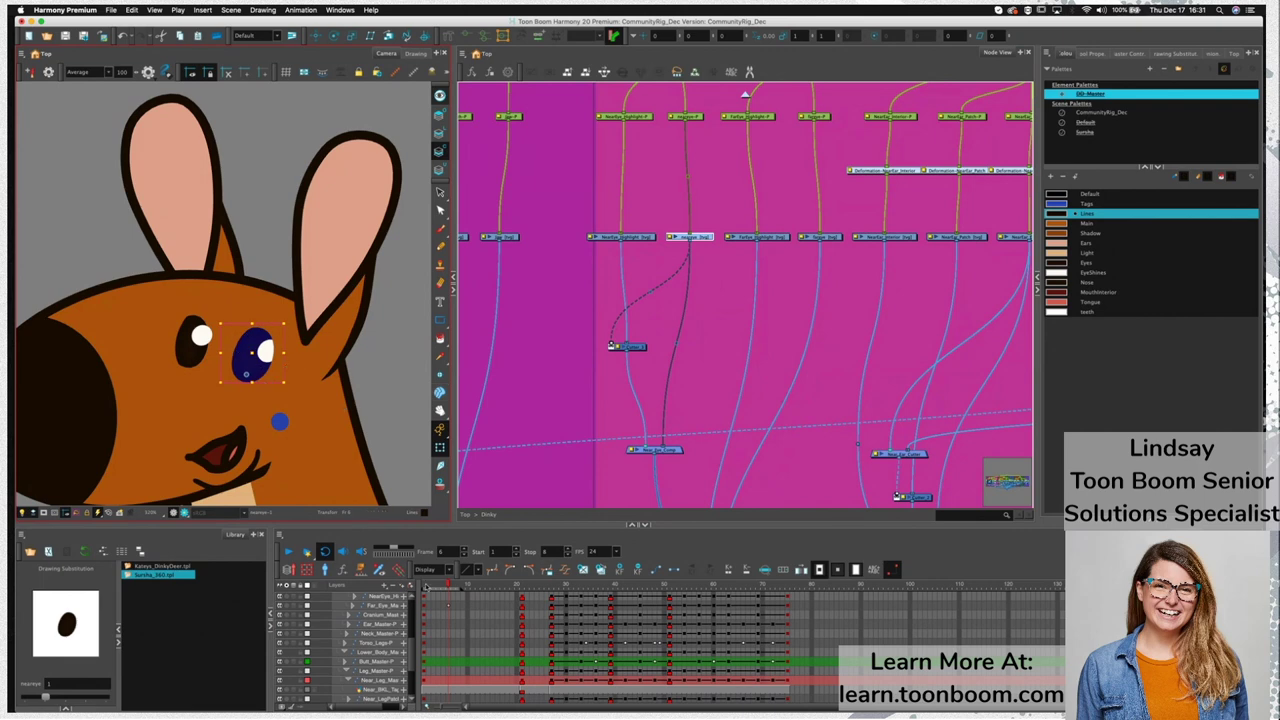
click(690, 240)
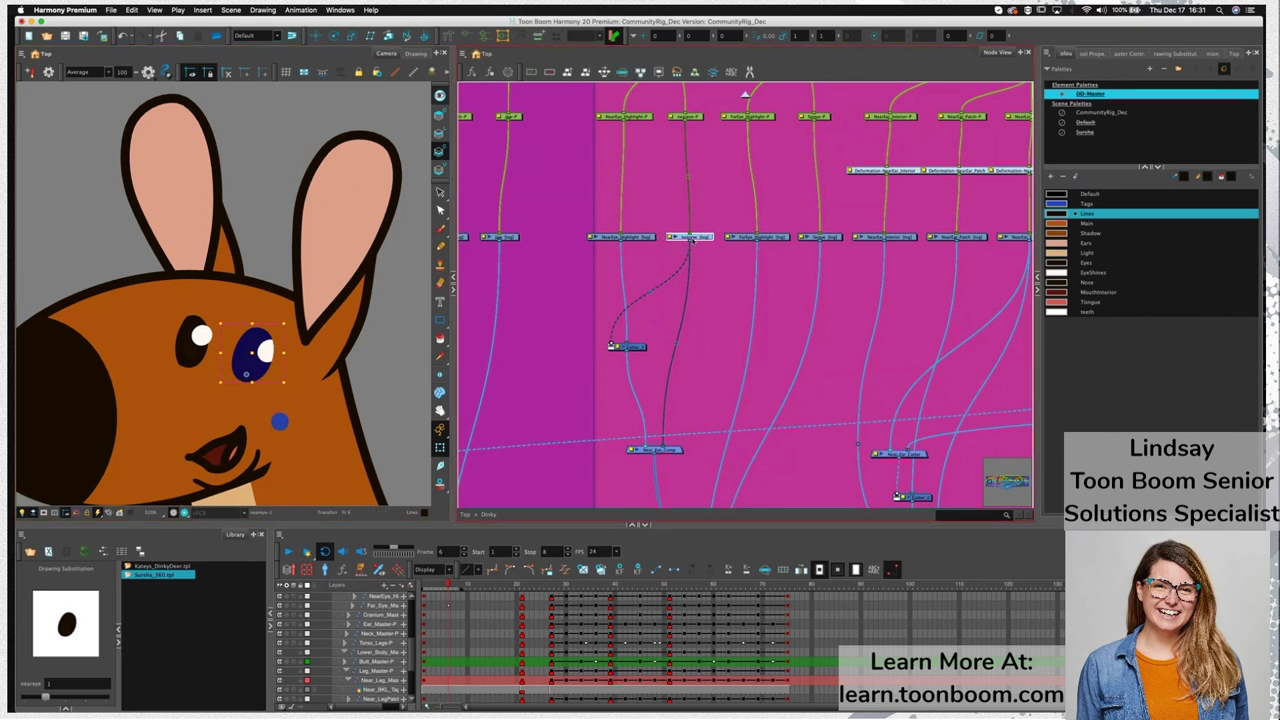
drag(628, 332, 652, 310)
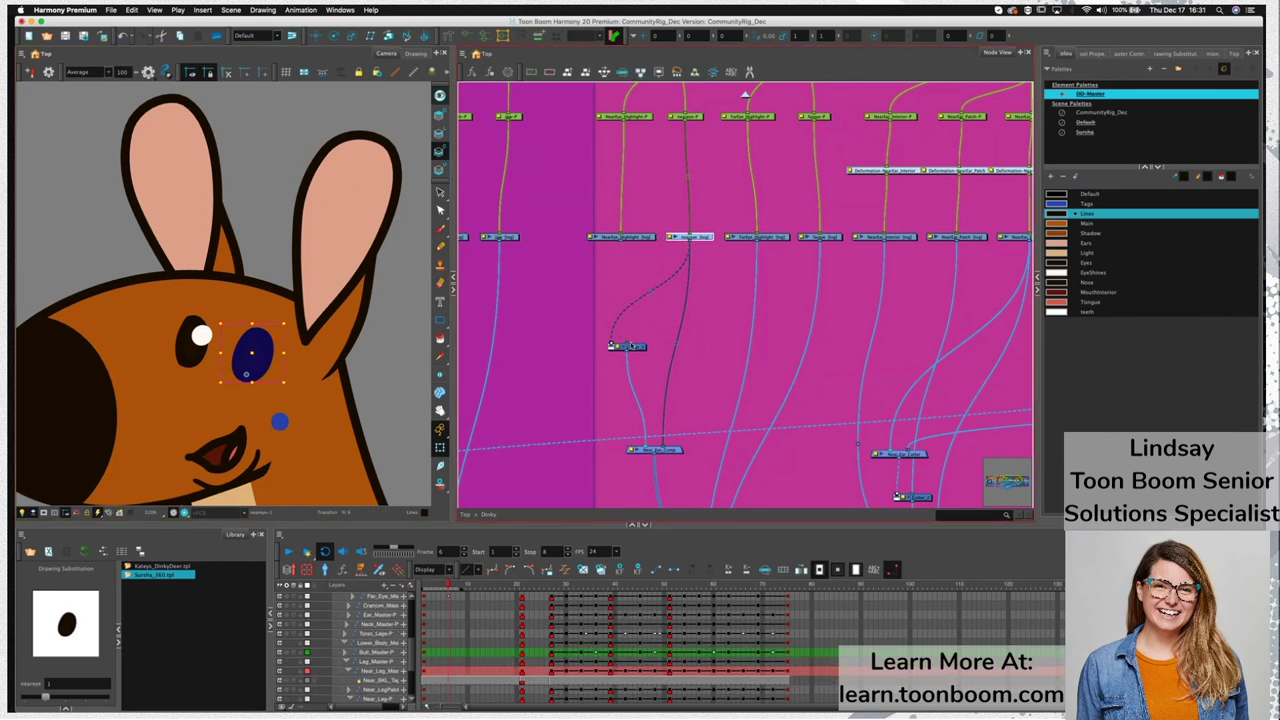
key(super+z)
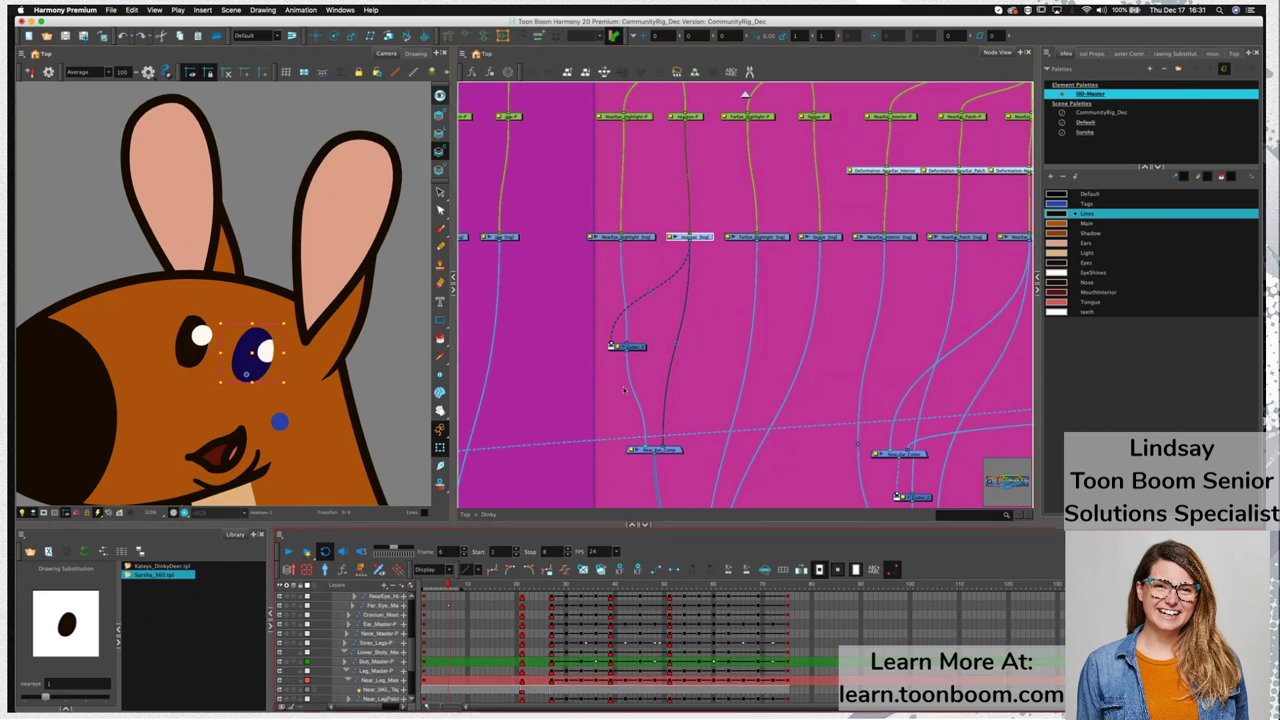
Play the blink in a loop from frame 1 and stop the playback
drag(448, 585, 380, 580)
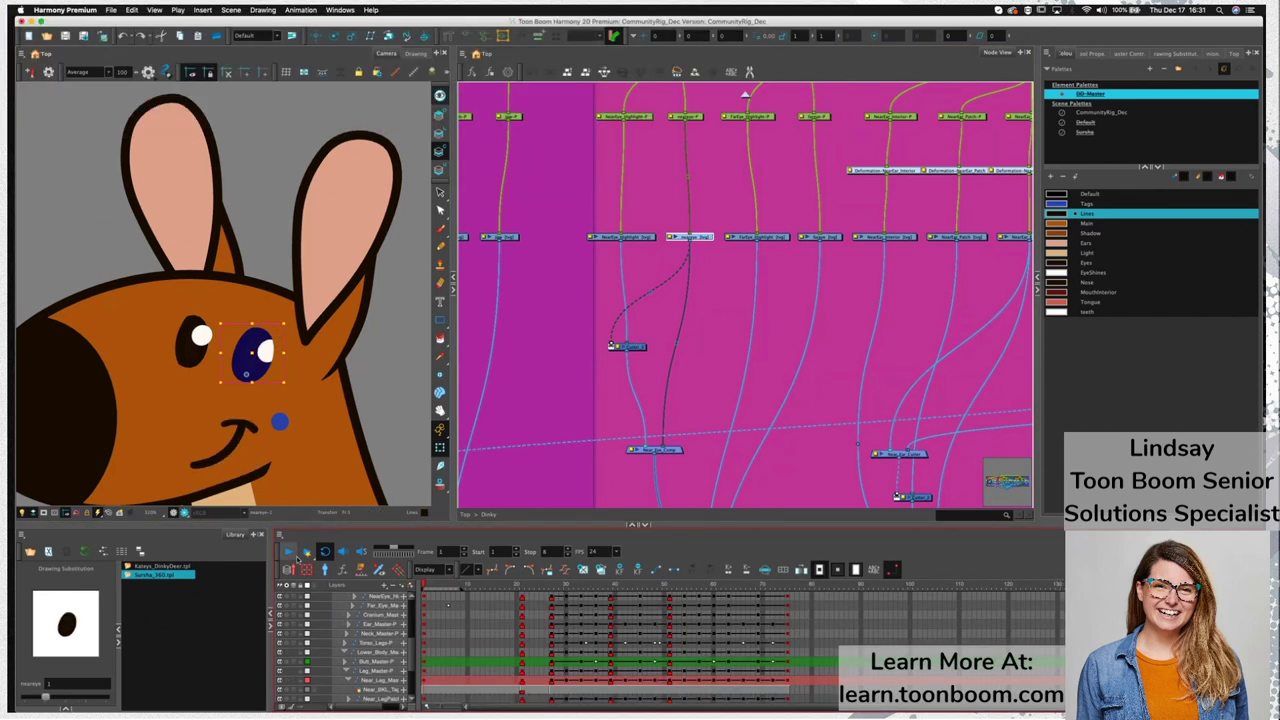
click(289, 553)
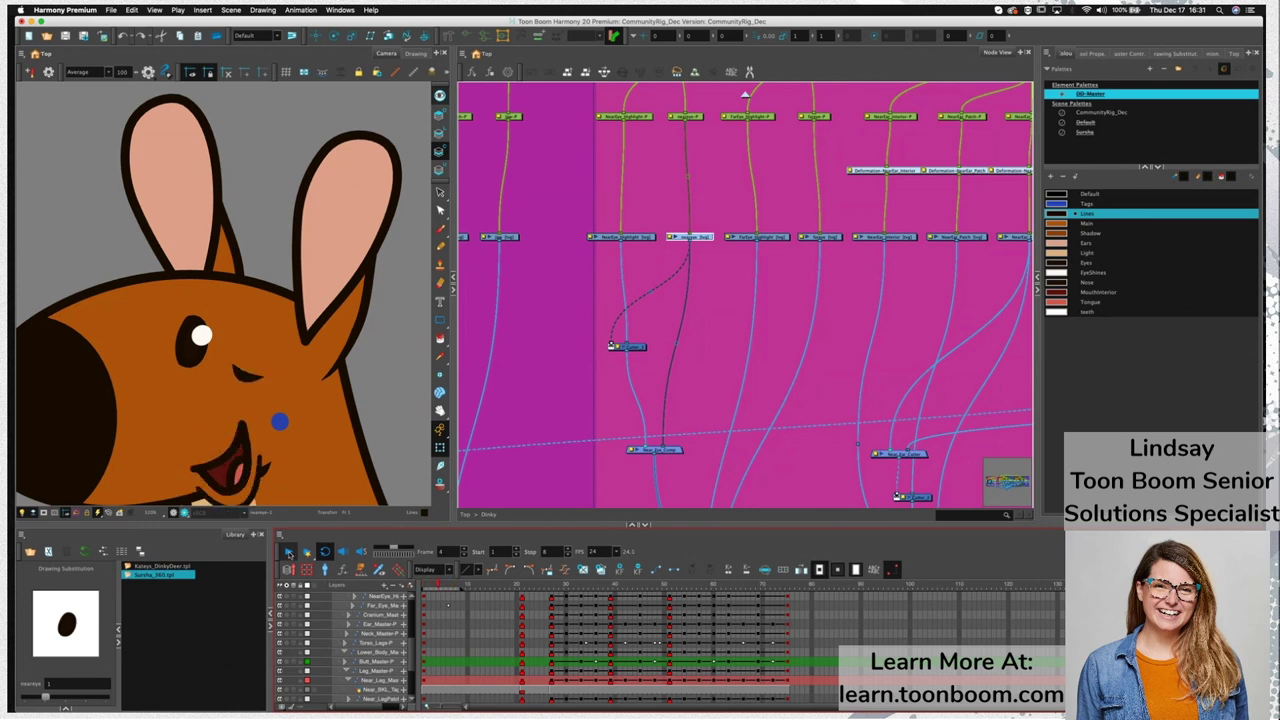
click(289, 553)
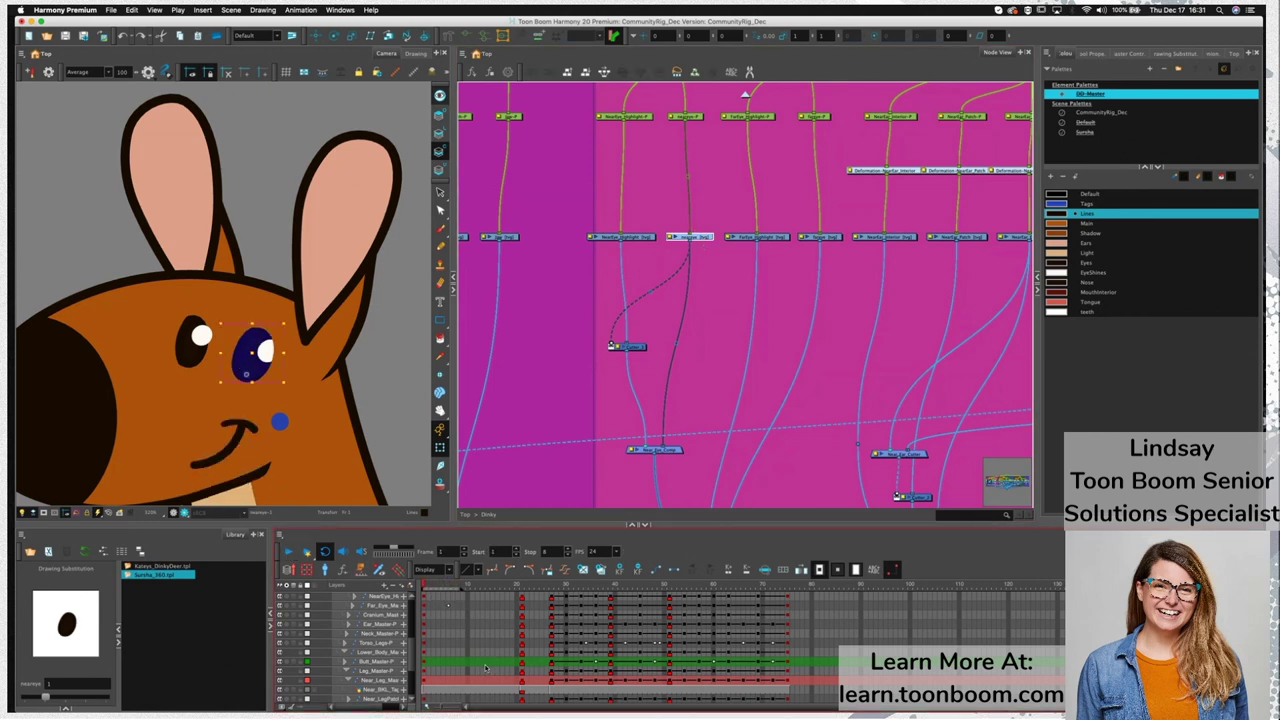
Inspect the near eye's exposures around frames 4 to 6 in the timeline and view frame 3 in the camera
scroll(482, 656, up, 2)
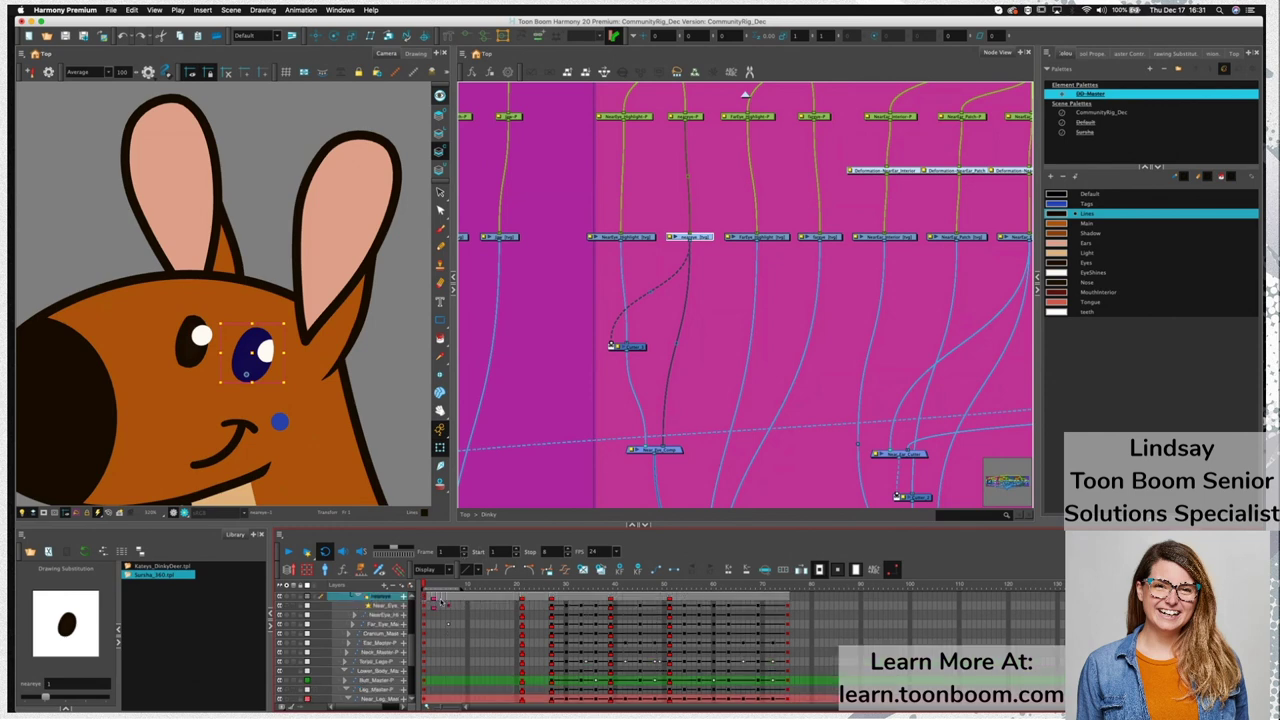
drag(437, 597, 440, 596)
click(447, 600)
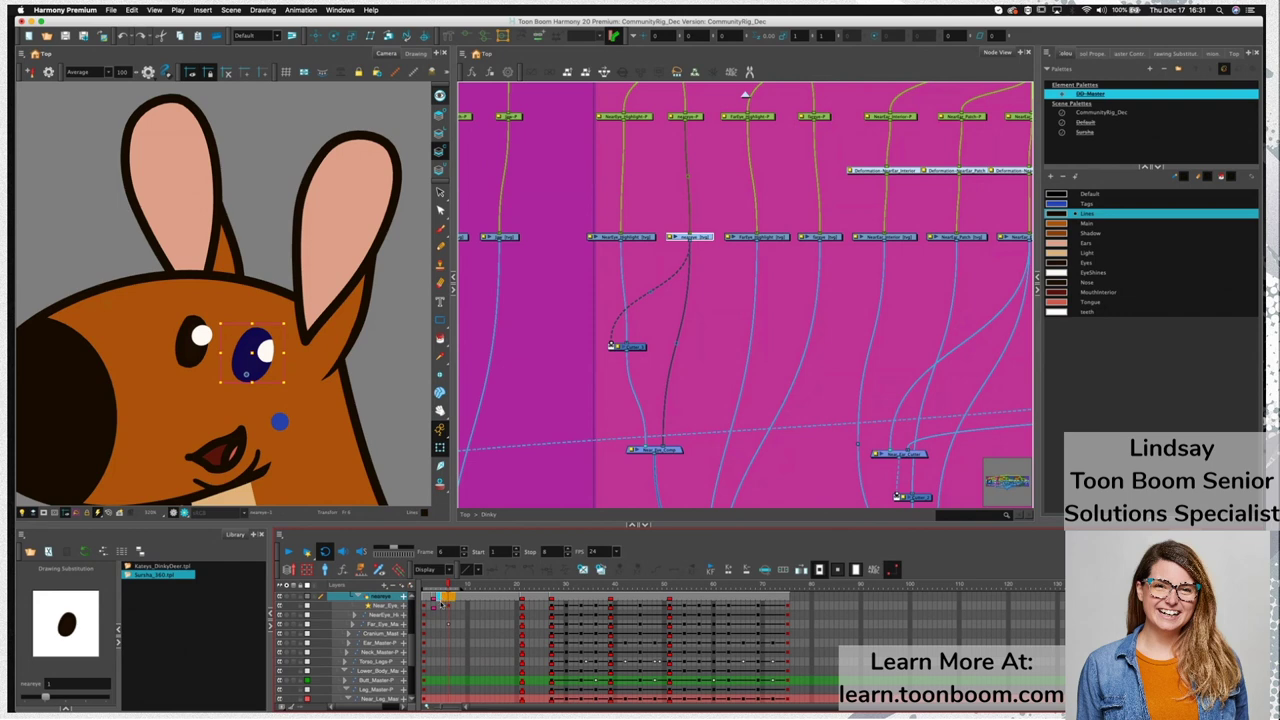
click(443, 599)
drag(444, 603, 439, 601)
click(424, 586)
click(433, 588)
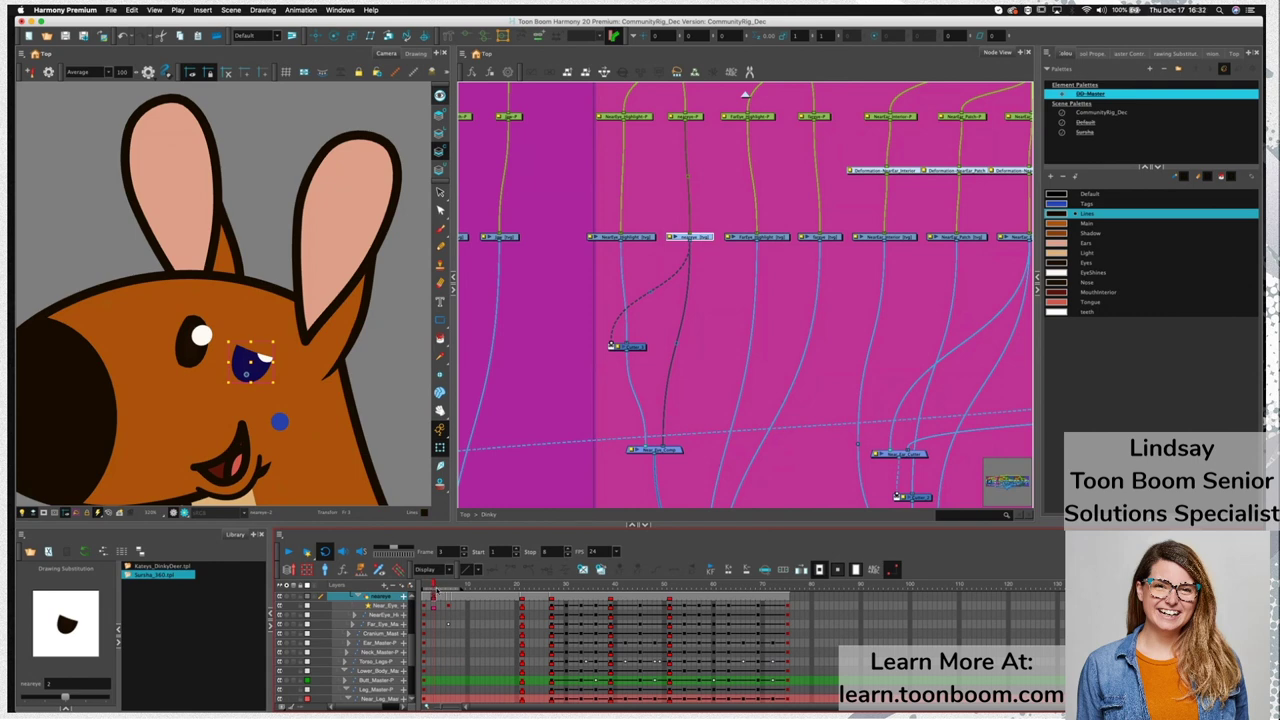
Step through the near eye's blink drawings up to frame 6 to check how the highlight is cut
click(438, 591)
click(443, 591)
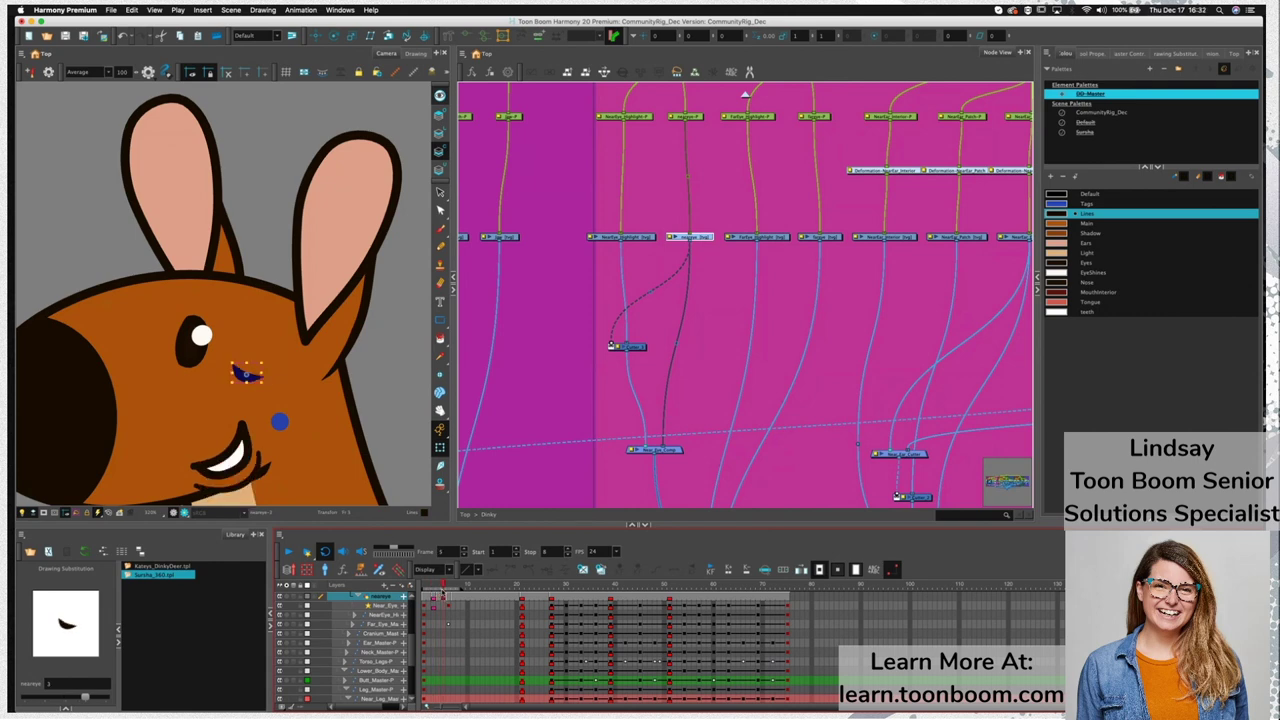
click(448, 593)
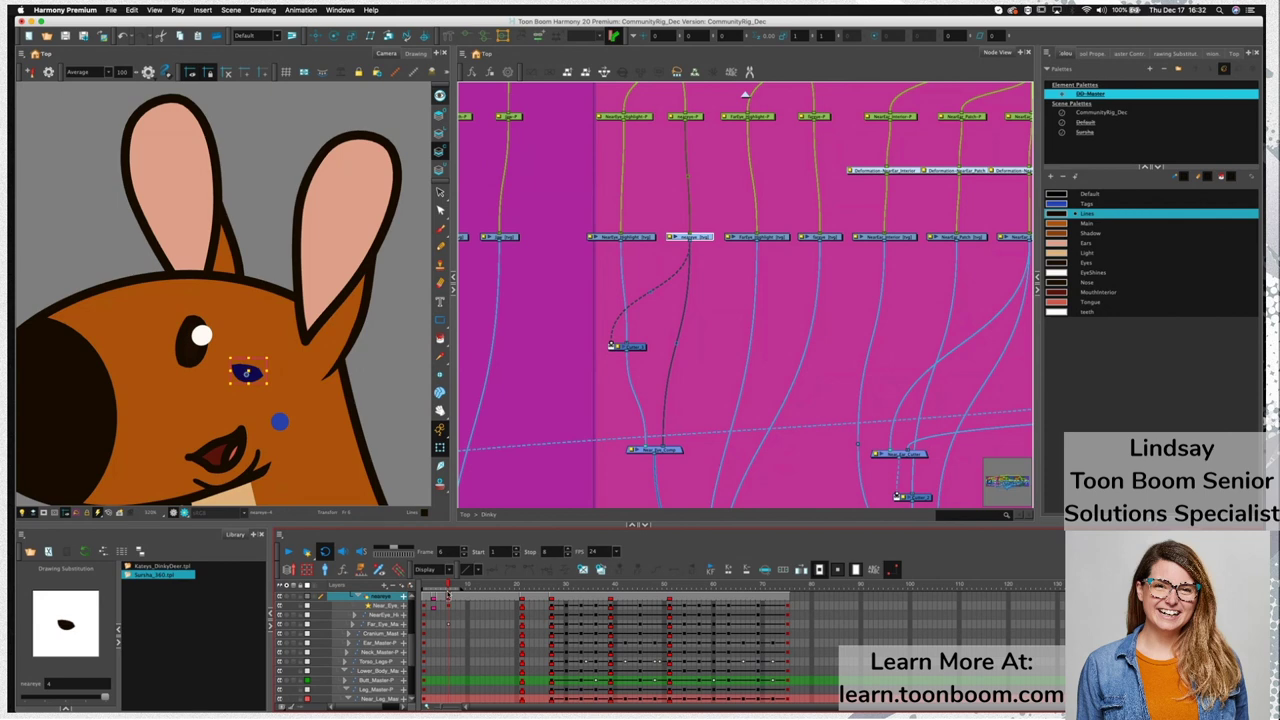
Extend the playback range to frame 10, then loop the blink from frame 1 and stop the playback
click(453, 595)
click(458, 596)
key(shift+Return)
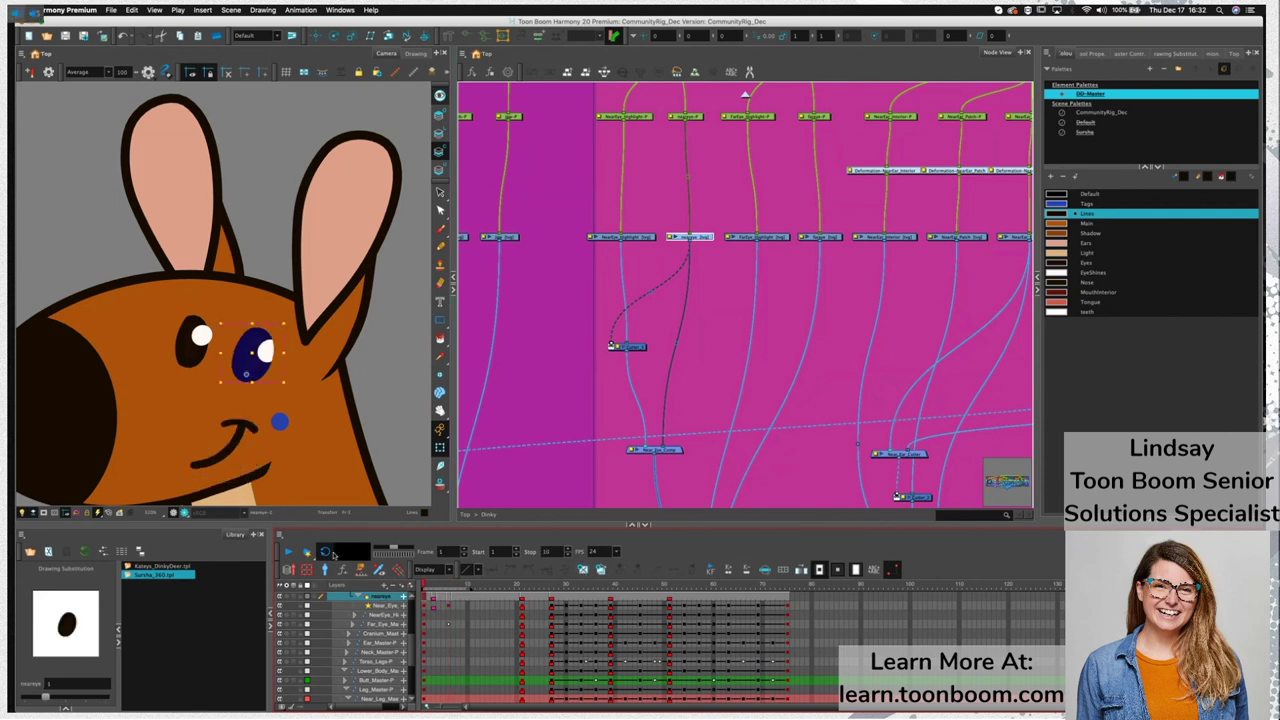
click(289, 552)
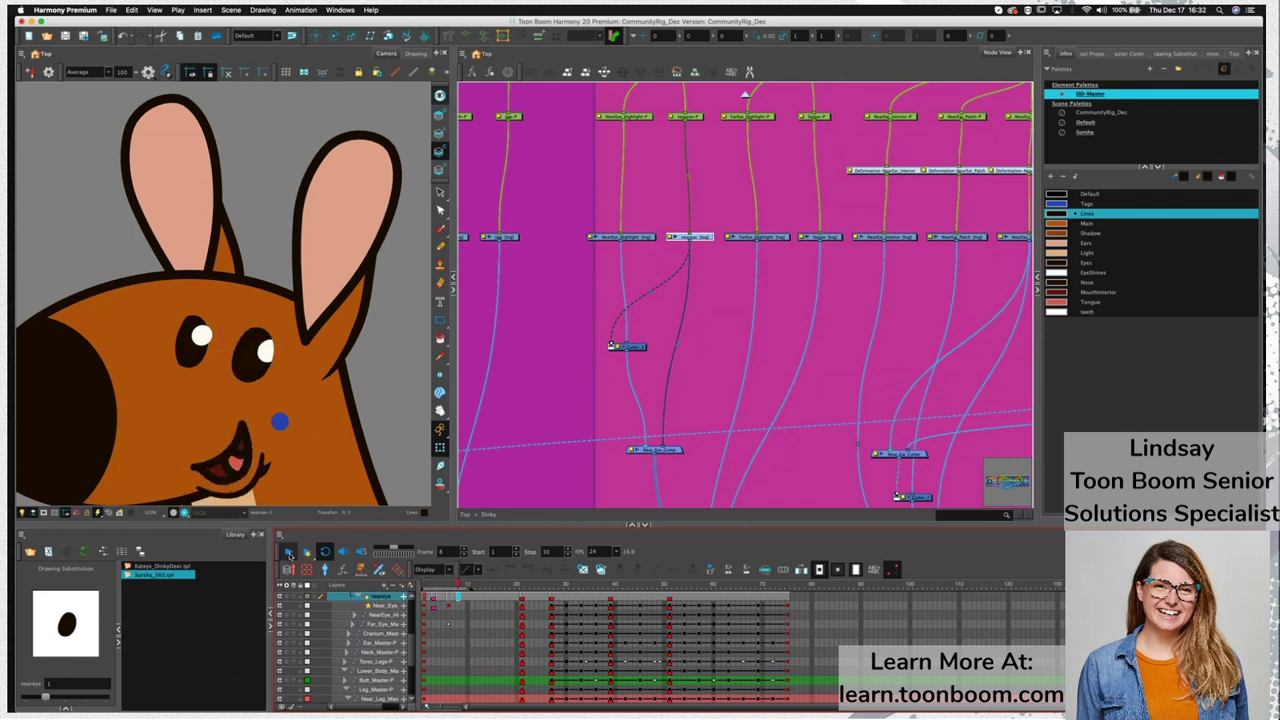
click(289, 552)
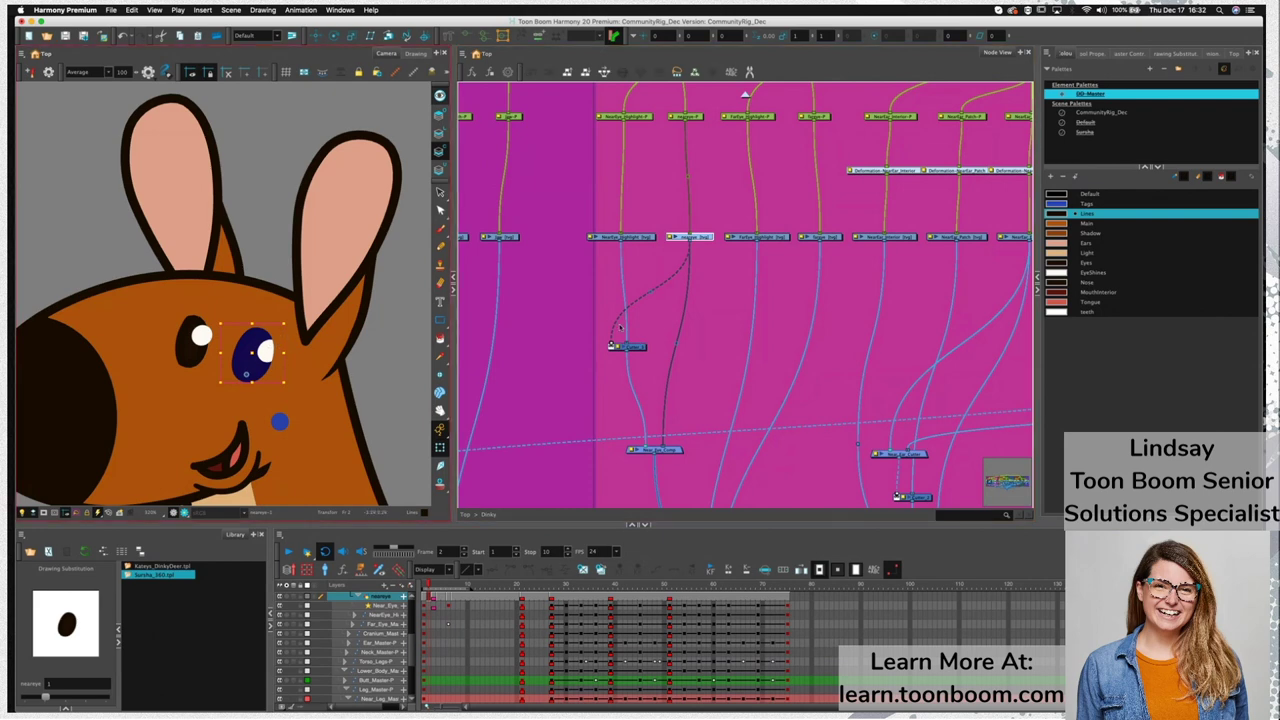
Disconnect the near eye drawing from the highlight Cutter's matte input and check the uncut highlight on frames 3 and 6
drag(610, 333, 645, 315)
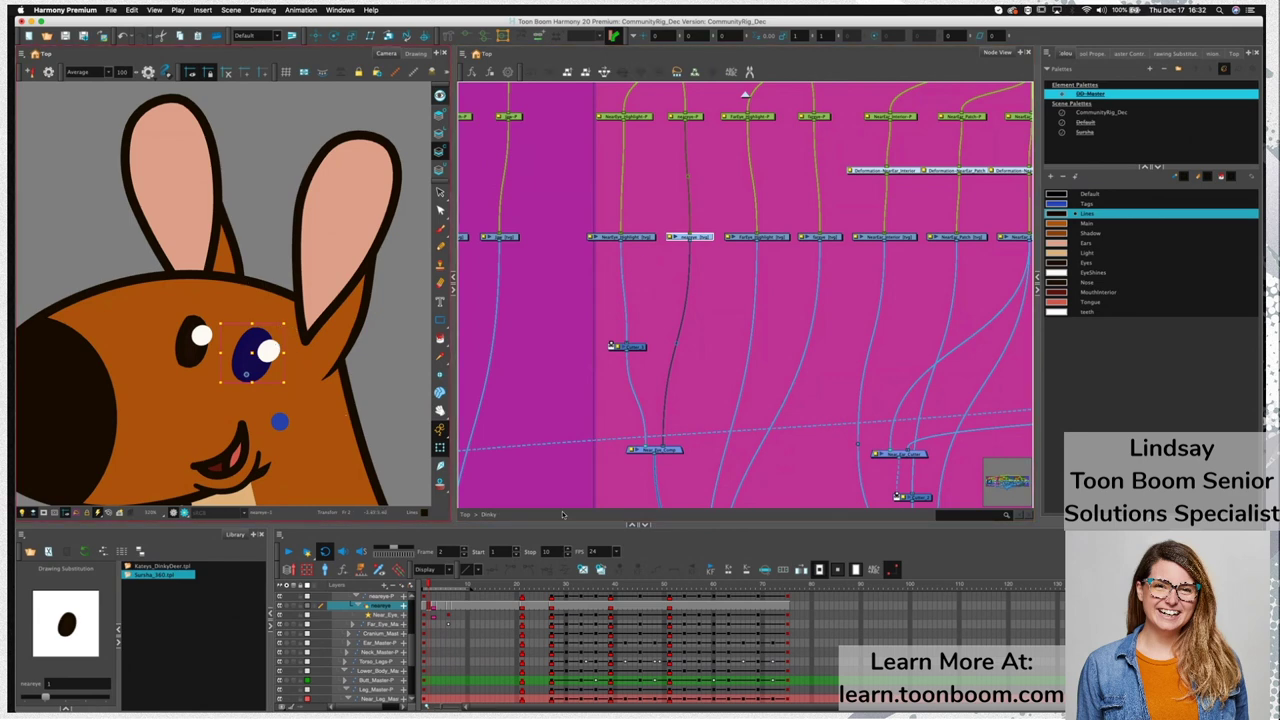
mouse_move(429, 588)
mouse_down()
mouse_move(452, 602)
mouse_move(436, 605)
mouse_up()
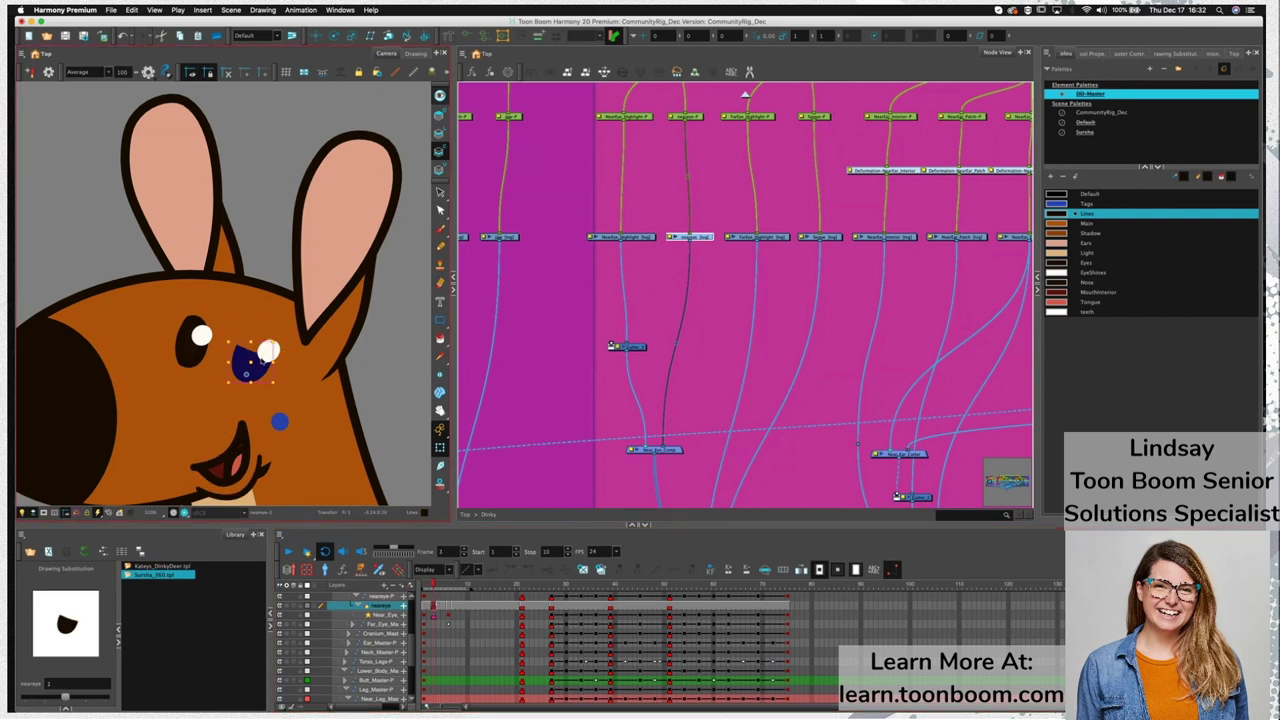
mouse_move(436, 587)
mouse_down()
mouse_move(450, 590)
mouse_move(449, 610)
mouse_up()
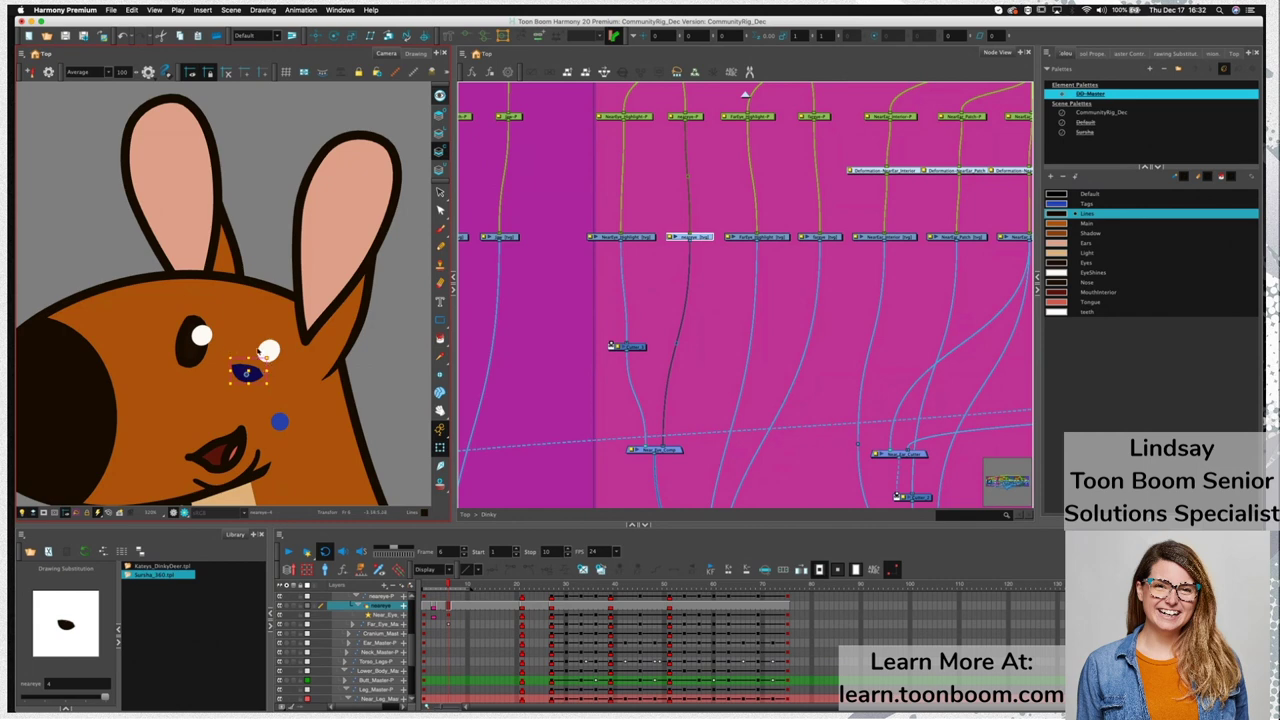
drag(448, 588, 434, 594)
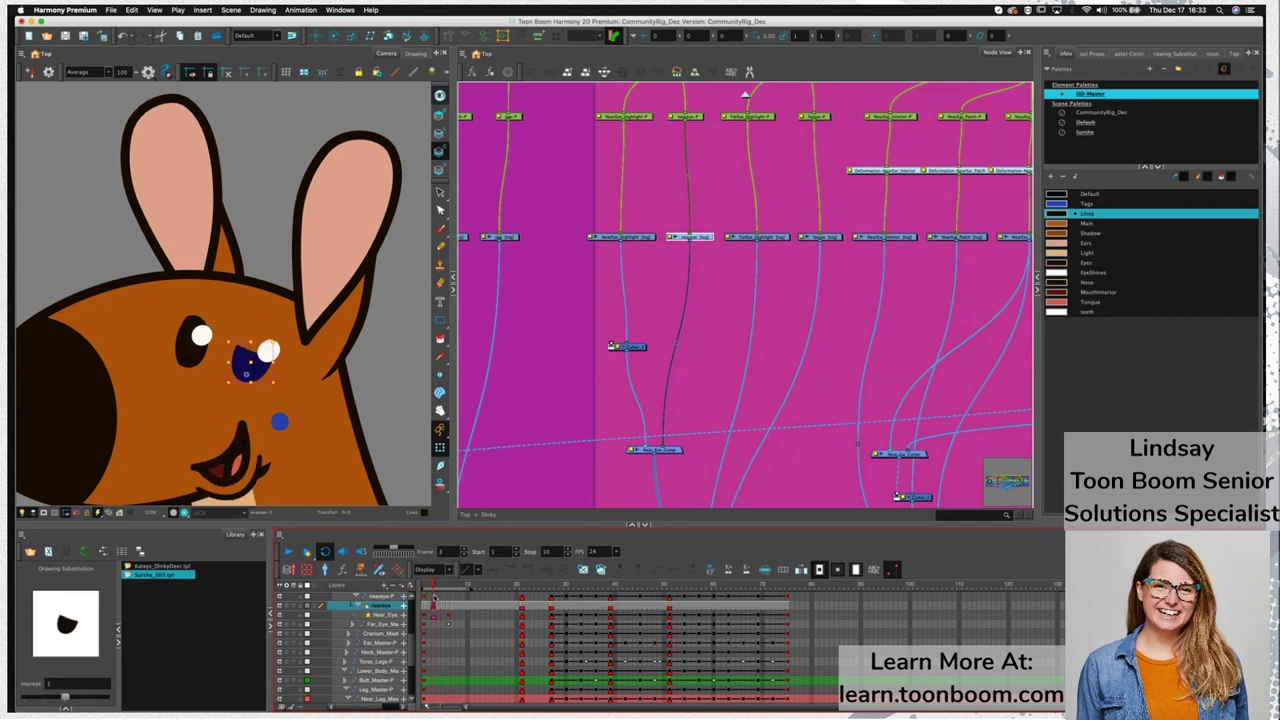
Turn on the light table, isolate the line art layer, and select the near eye's outline on frame 1 to view its pencil properties
key(shift+l)
key(alt+s)
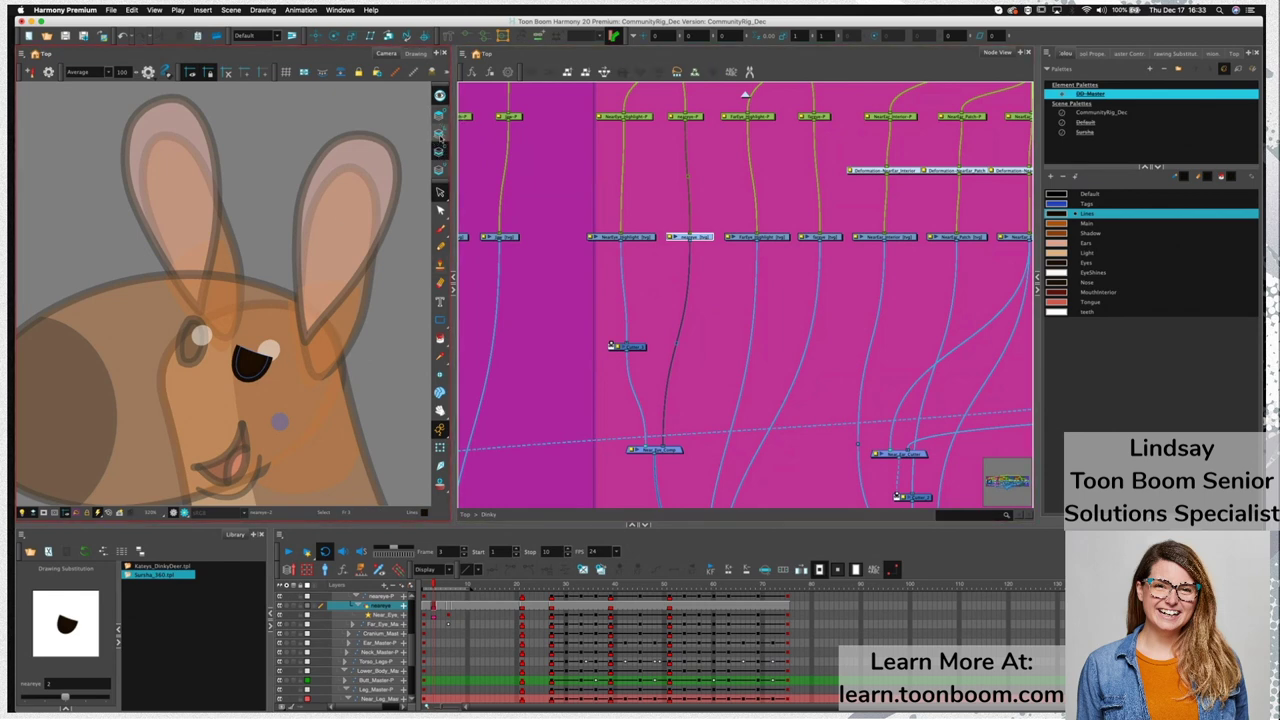
click(440, 133)
key(comma)
key(comma)
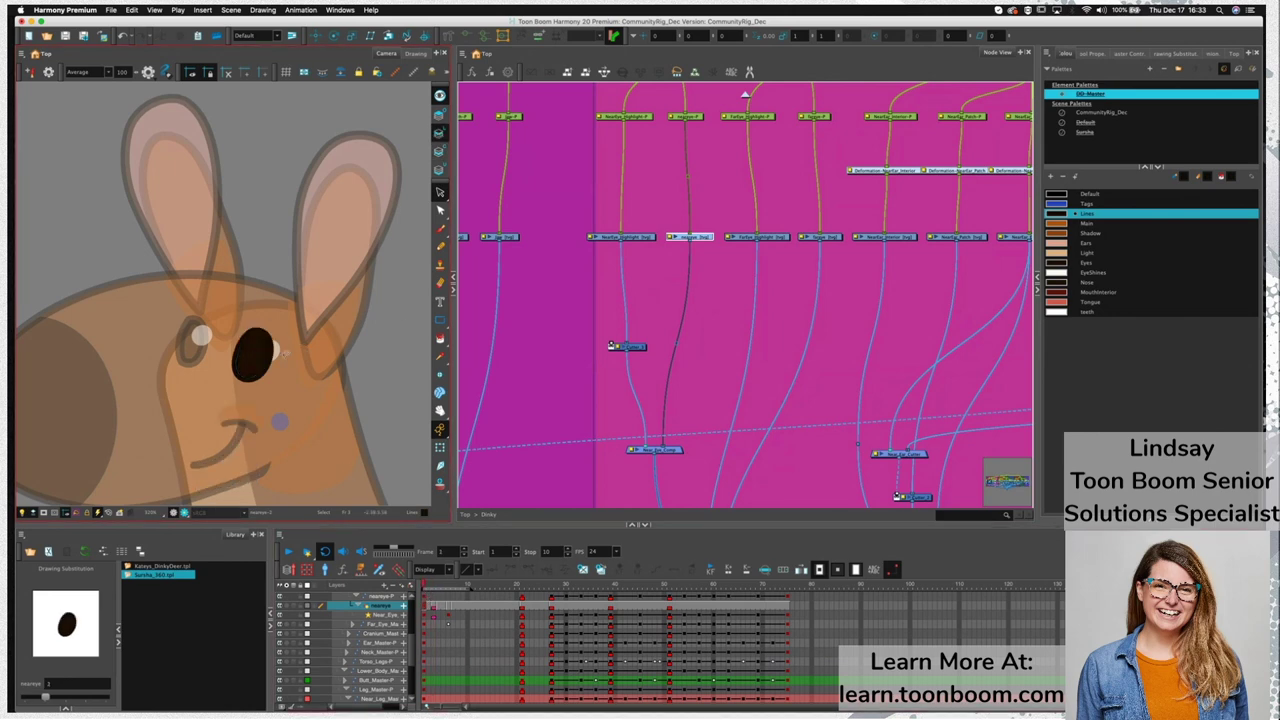
click(440, 97)
click(250, 347)
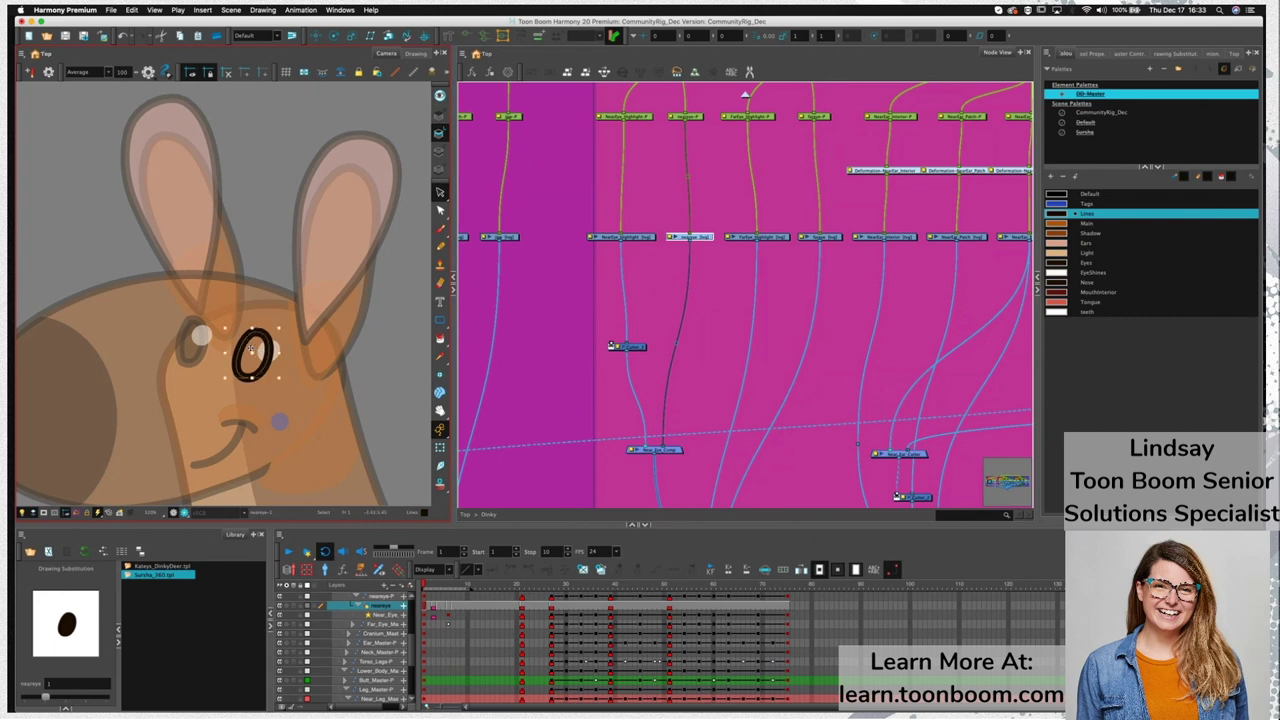
click(1093, 55)
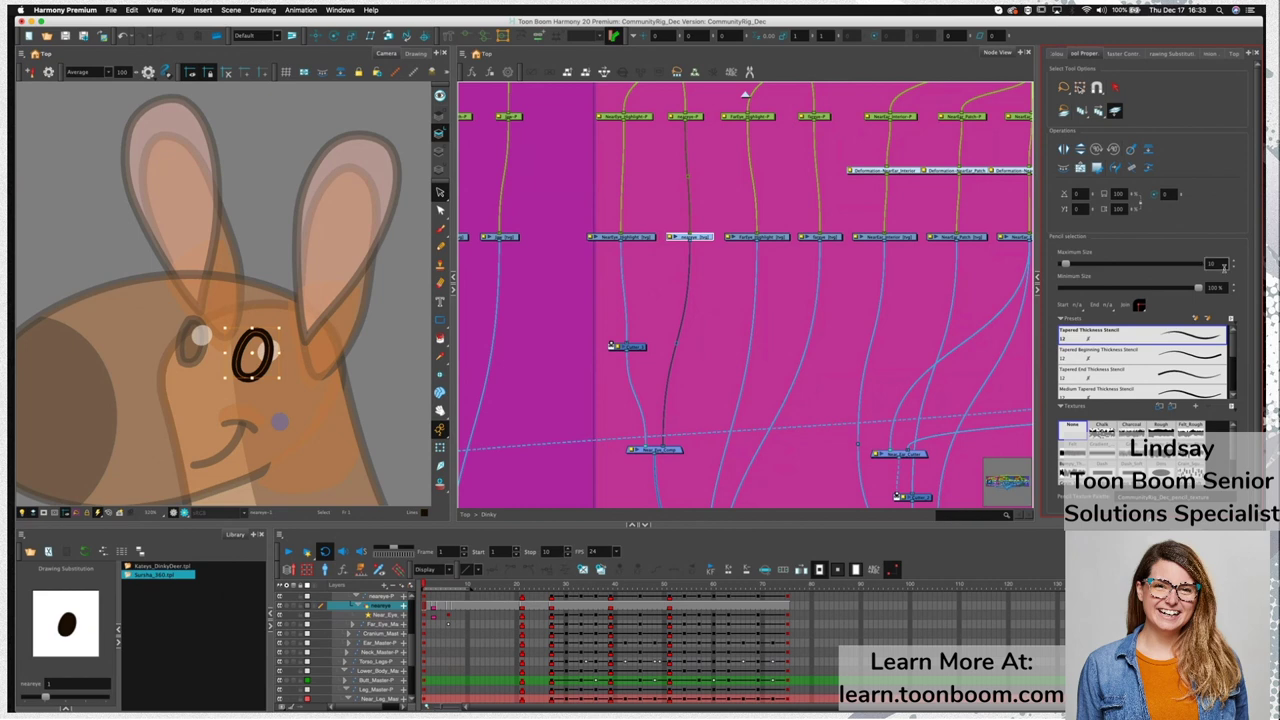
Switch to the near eye's colour art, check frame 4, and open the options for the selected colour fill on frame 1
click(441, 588)
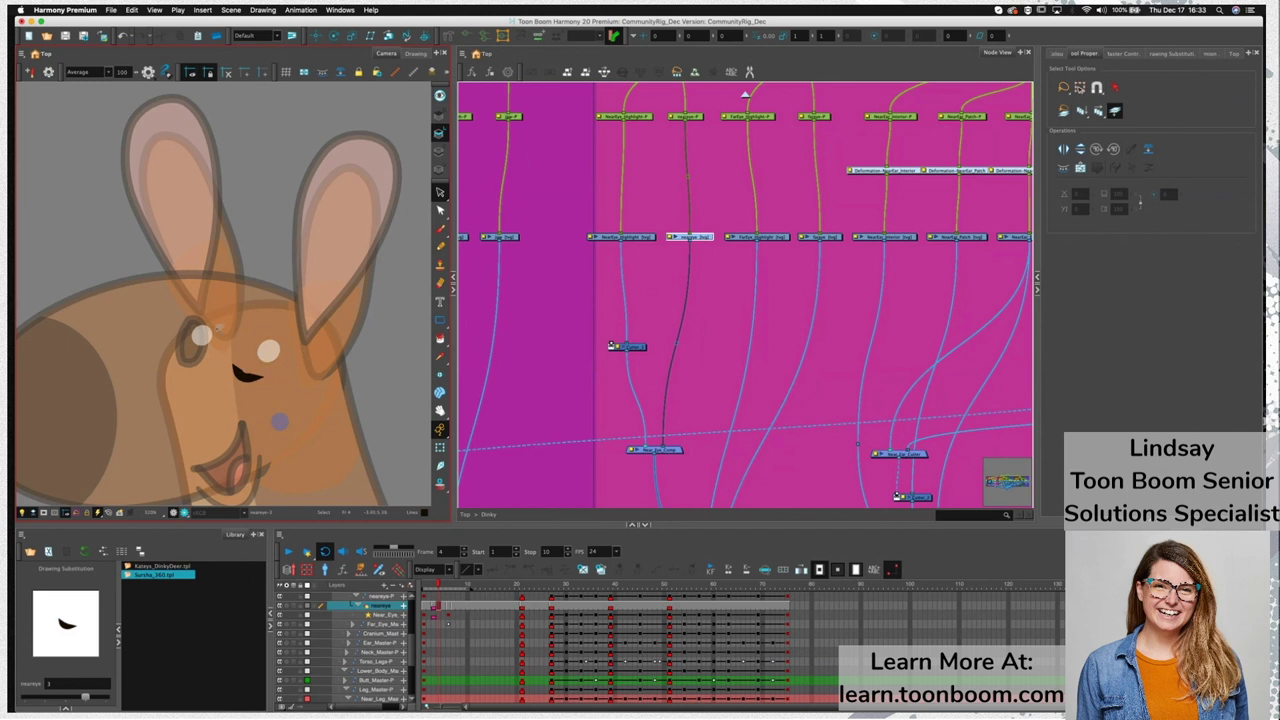
click(441, 152)
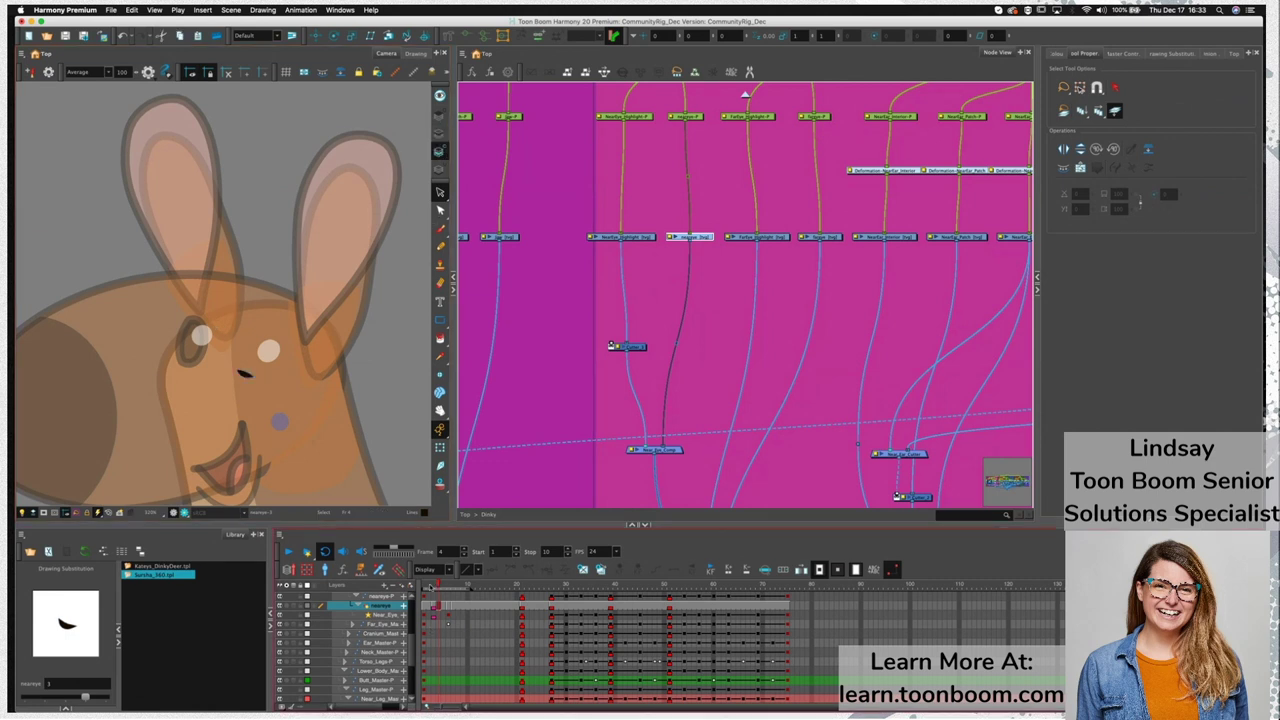
click(437, 588)
click(262, 343)
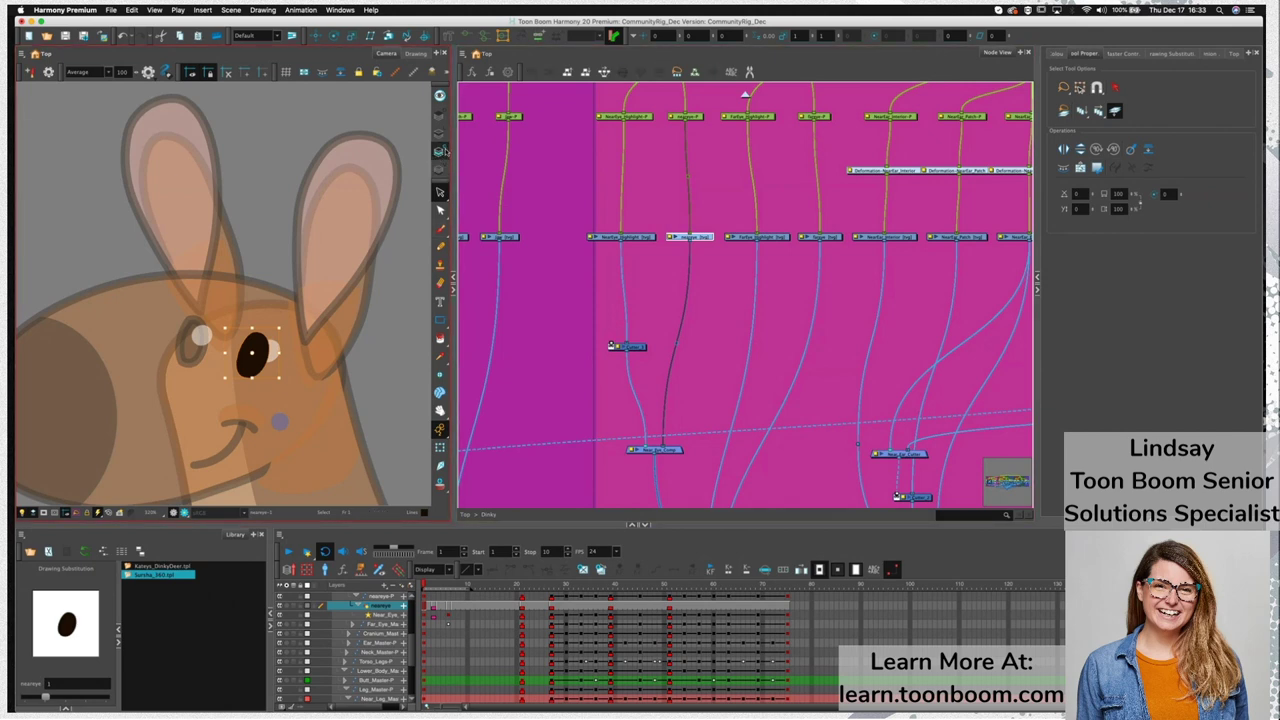
right_click(258, 342)
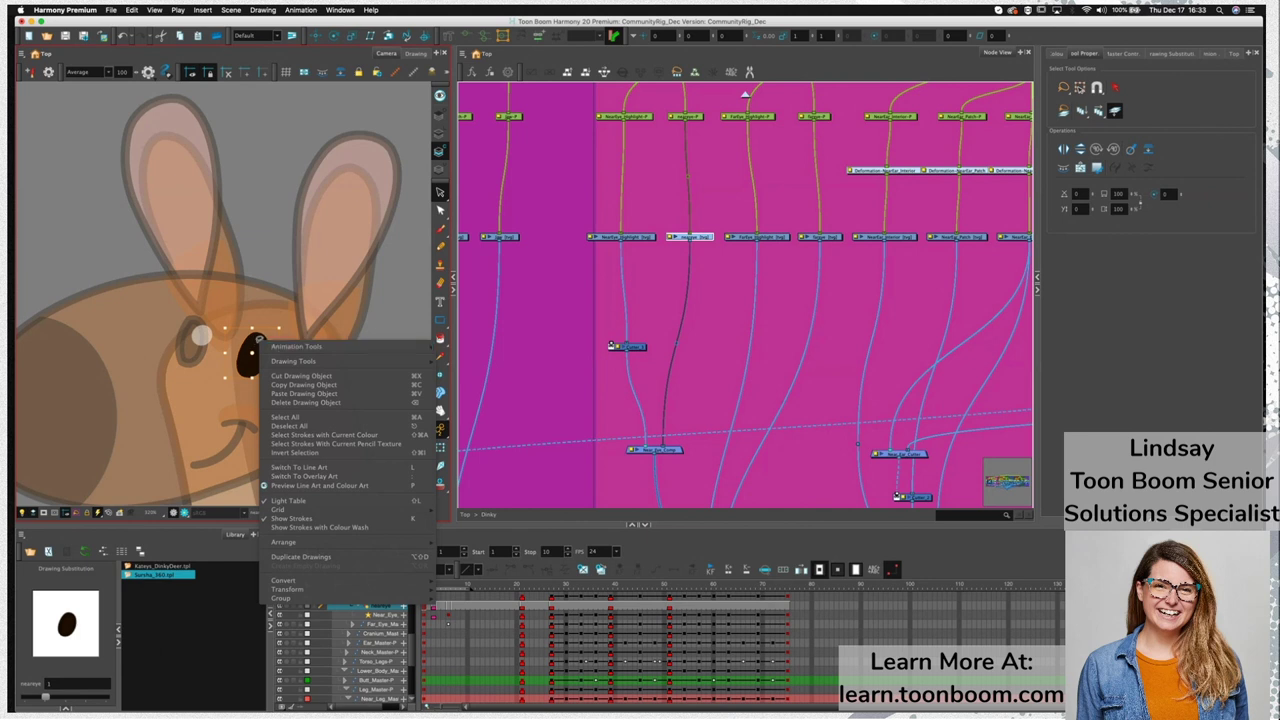
Try converting the near pupil's colour-art strokes to pencil lines
mouse_move(359, 580)
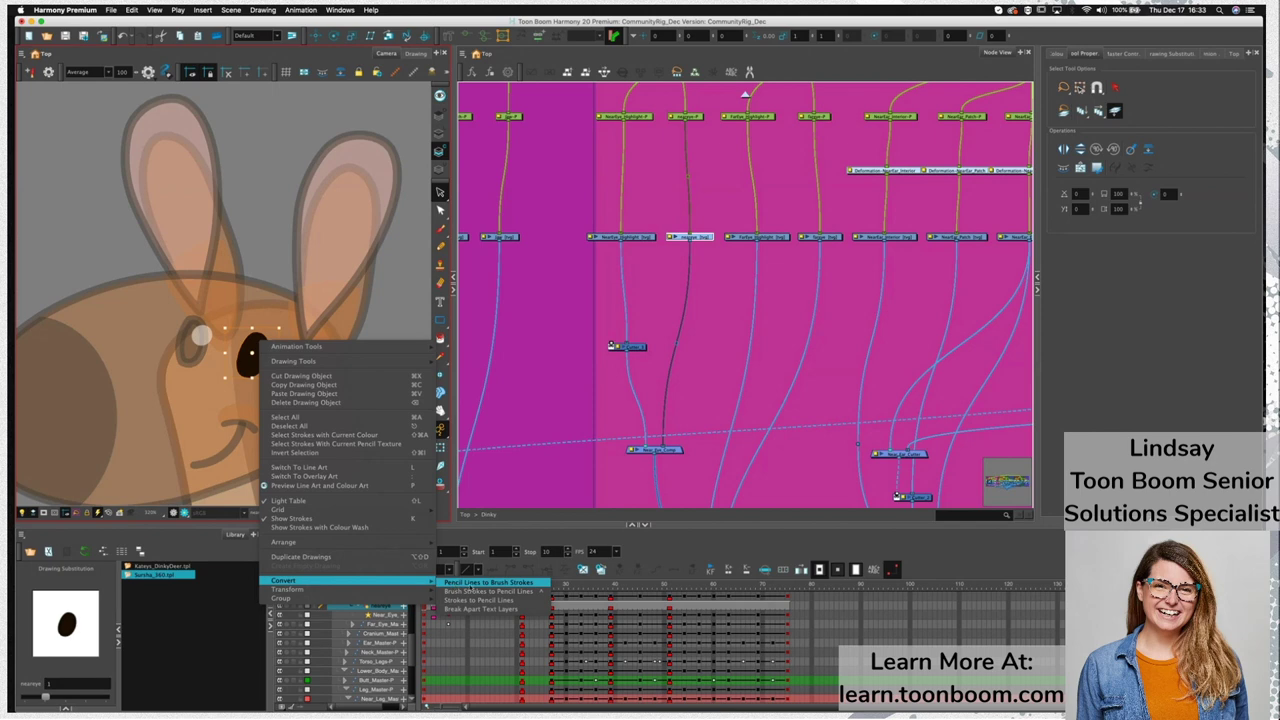
click(499, 599)
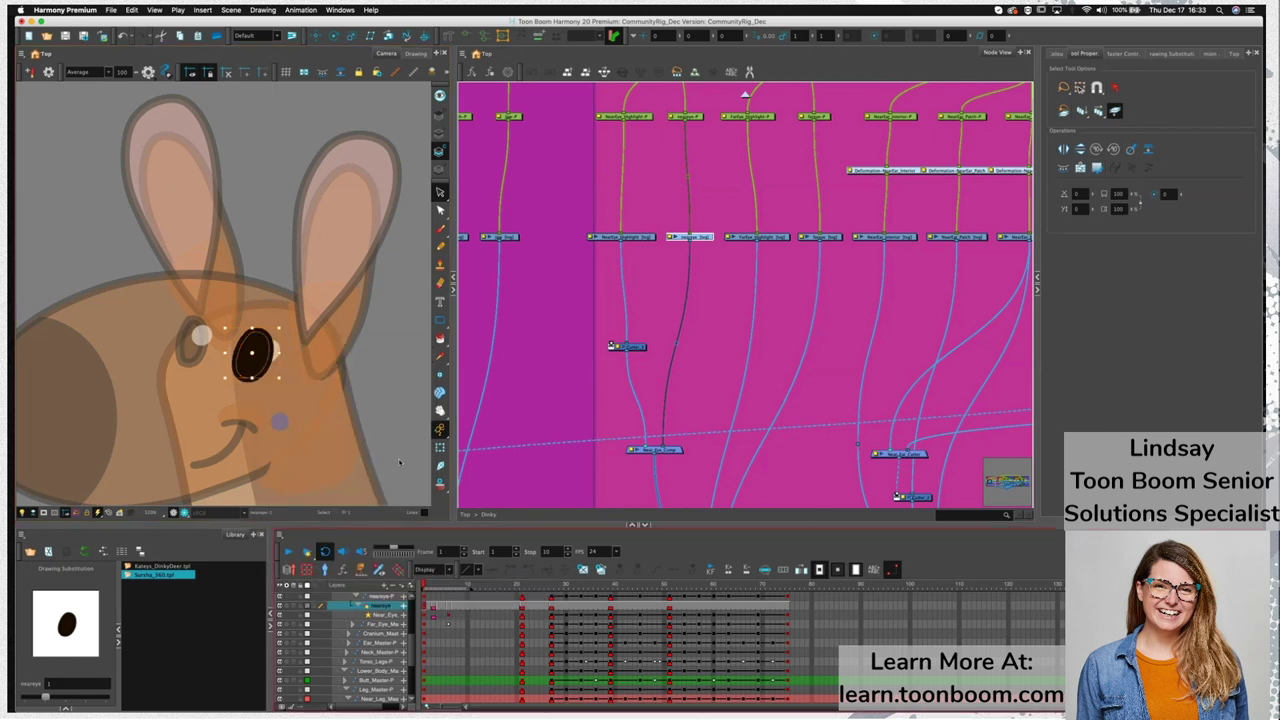
key(super+x)
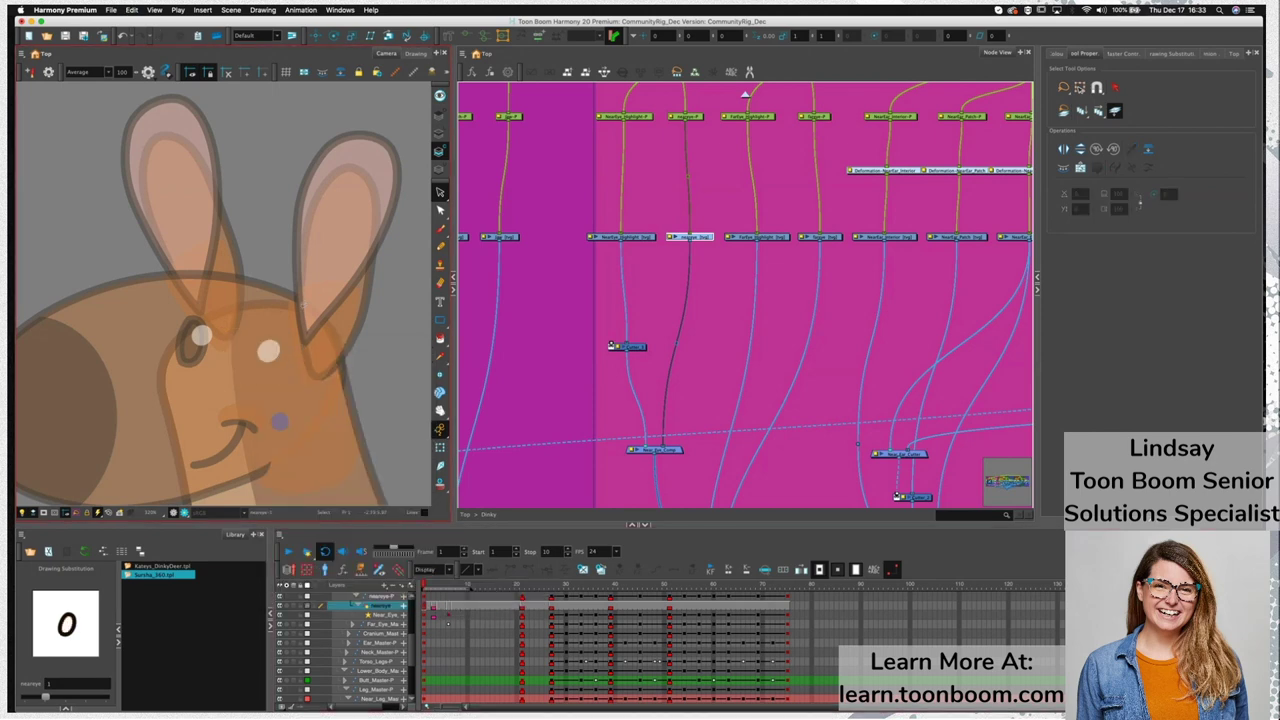
key(super+z)
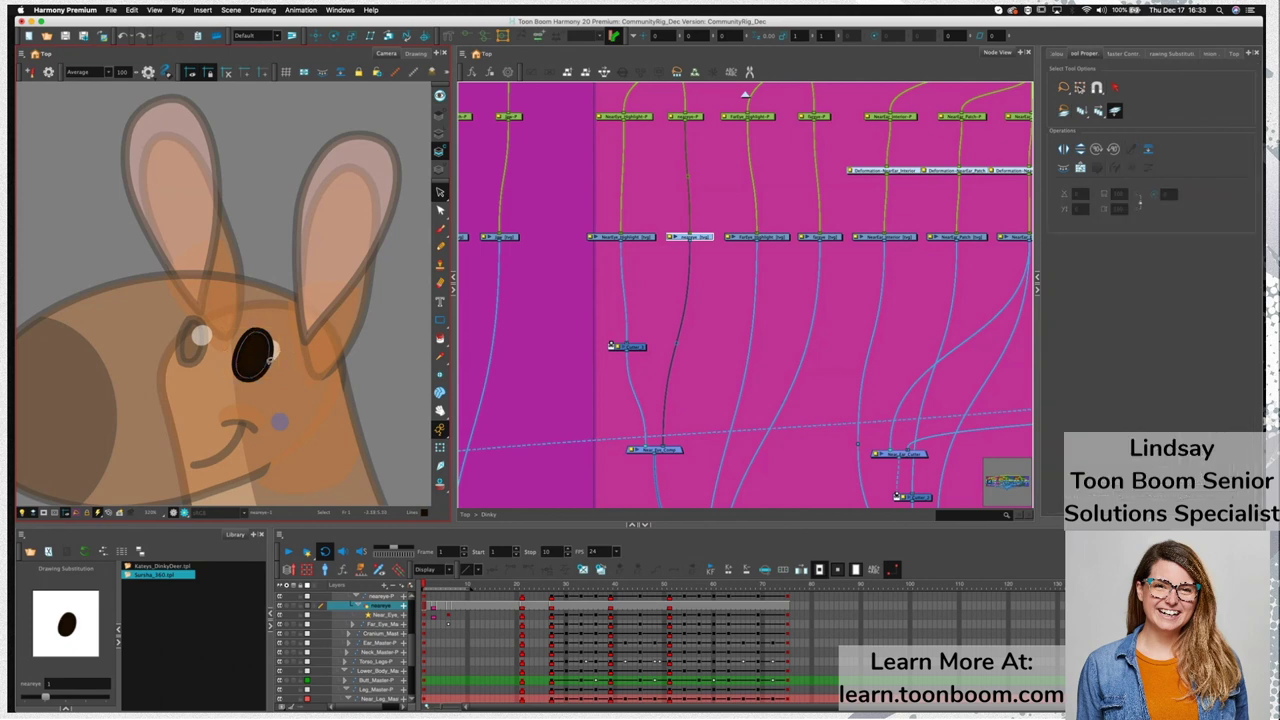
key(super+x)
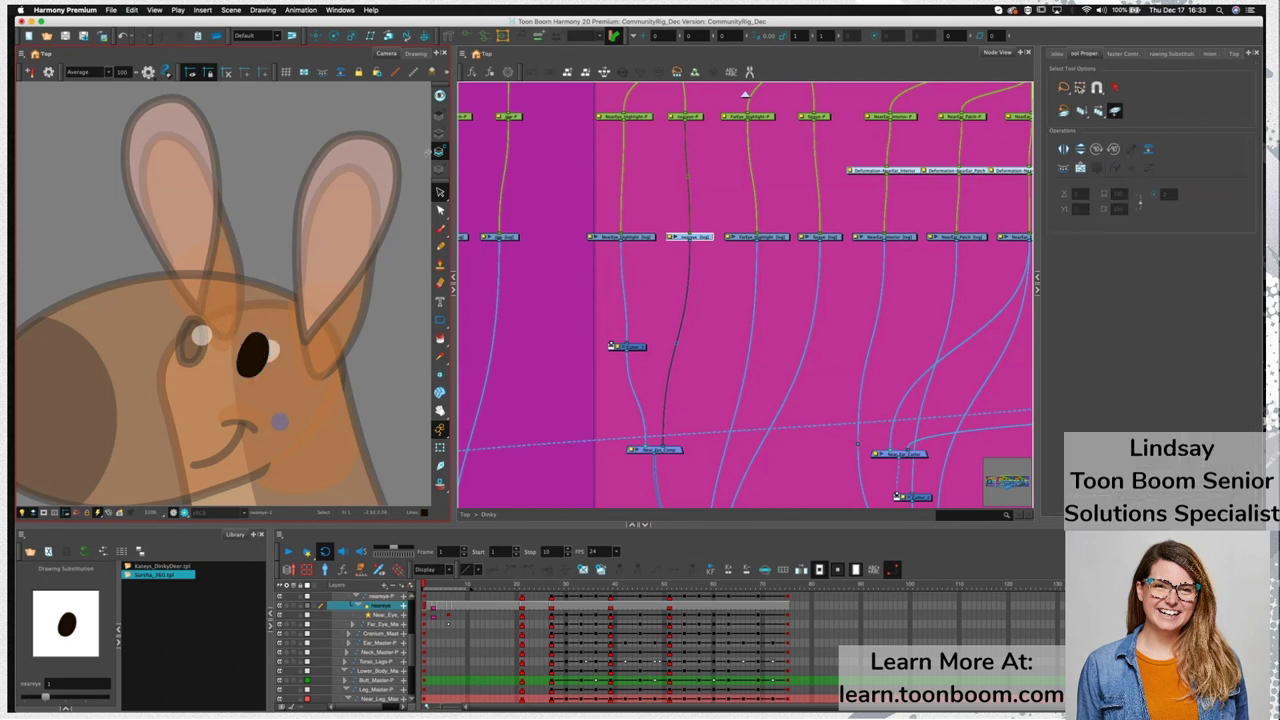
Select the near pupil's outline in the line art and set its maximum pencil size to 1
click(439, 133)
click(264, 362)
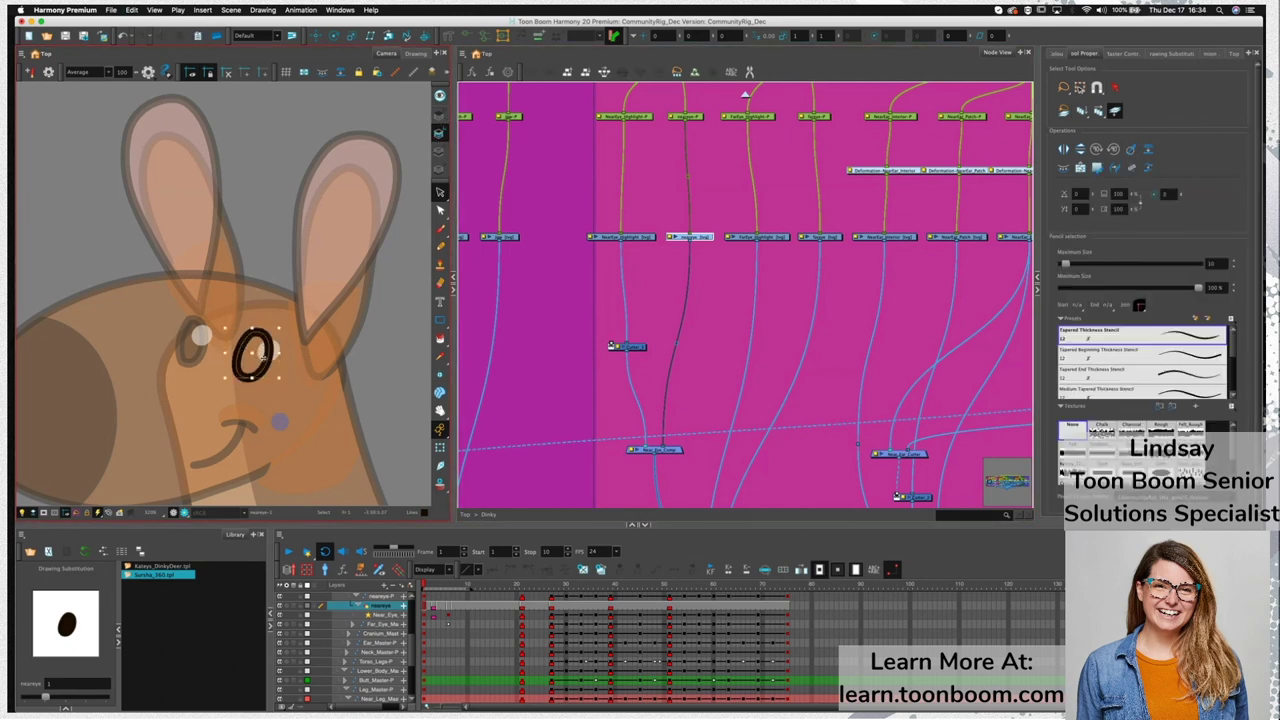
key(super+shift+z)
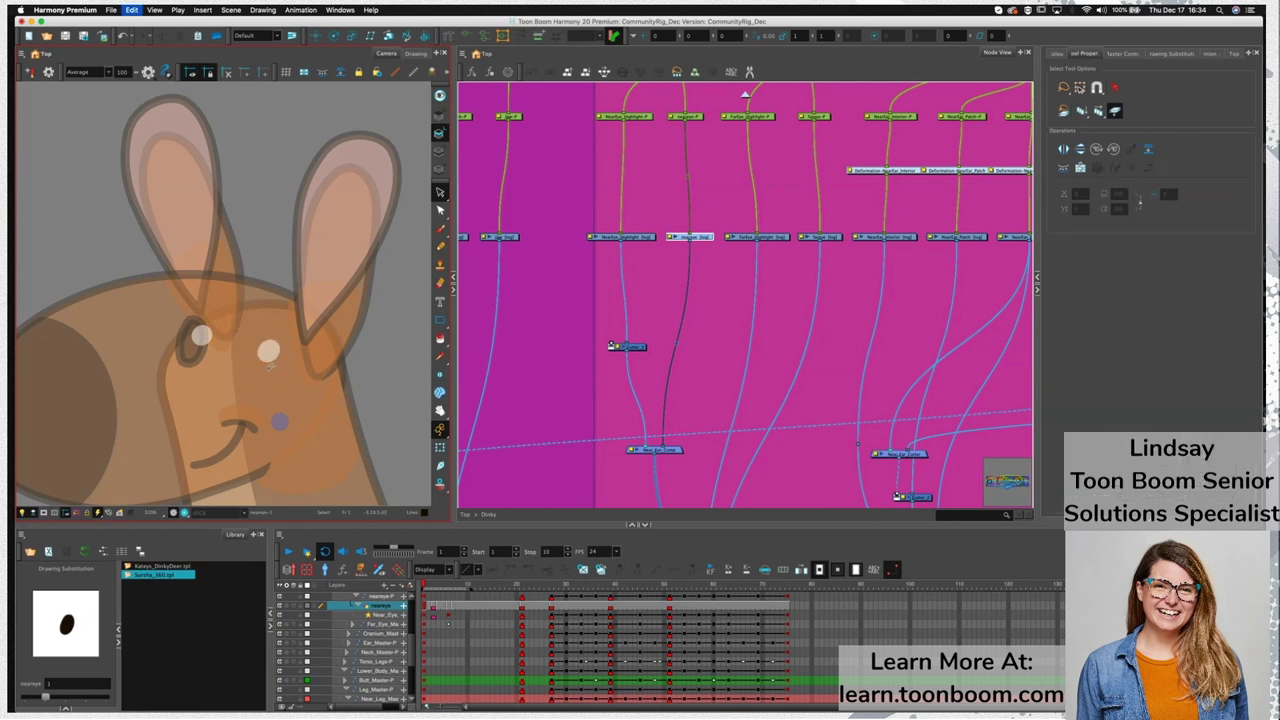
key(super+z)
double_click(1215, 263)
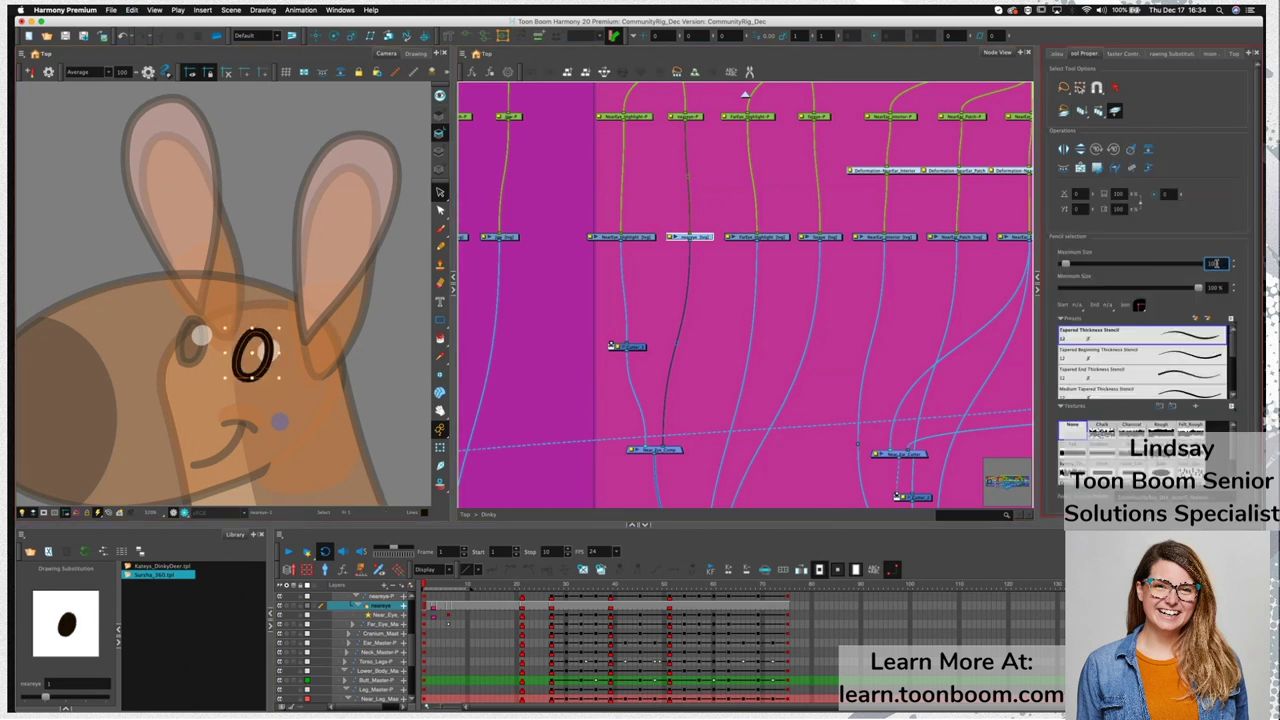
text(1)
key(Return)
click(304, 366)
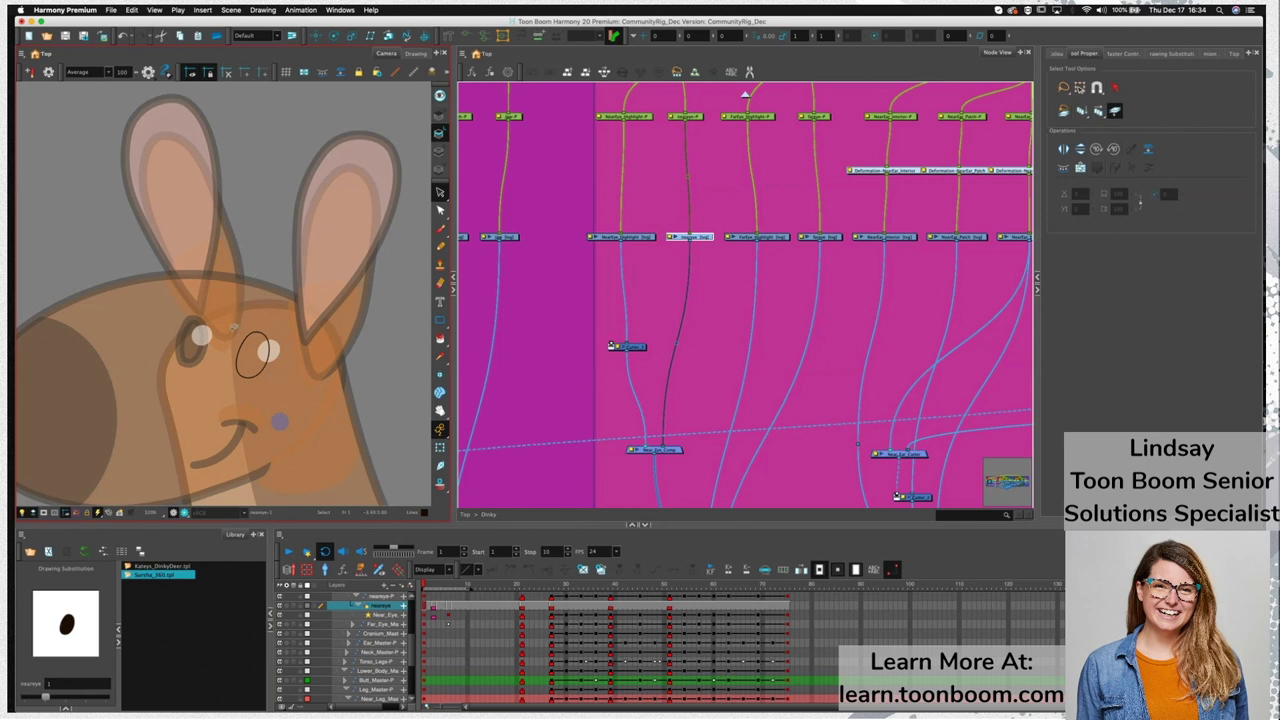
Enlarge the thin pupil outline slightly around the eye and check it in a combined preview with the colour fill
click(279, 322)
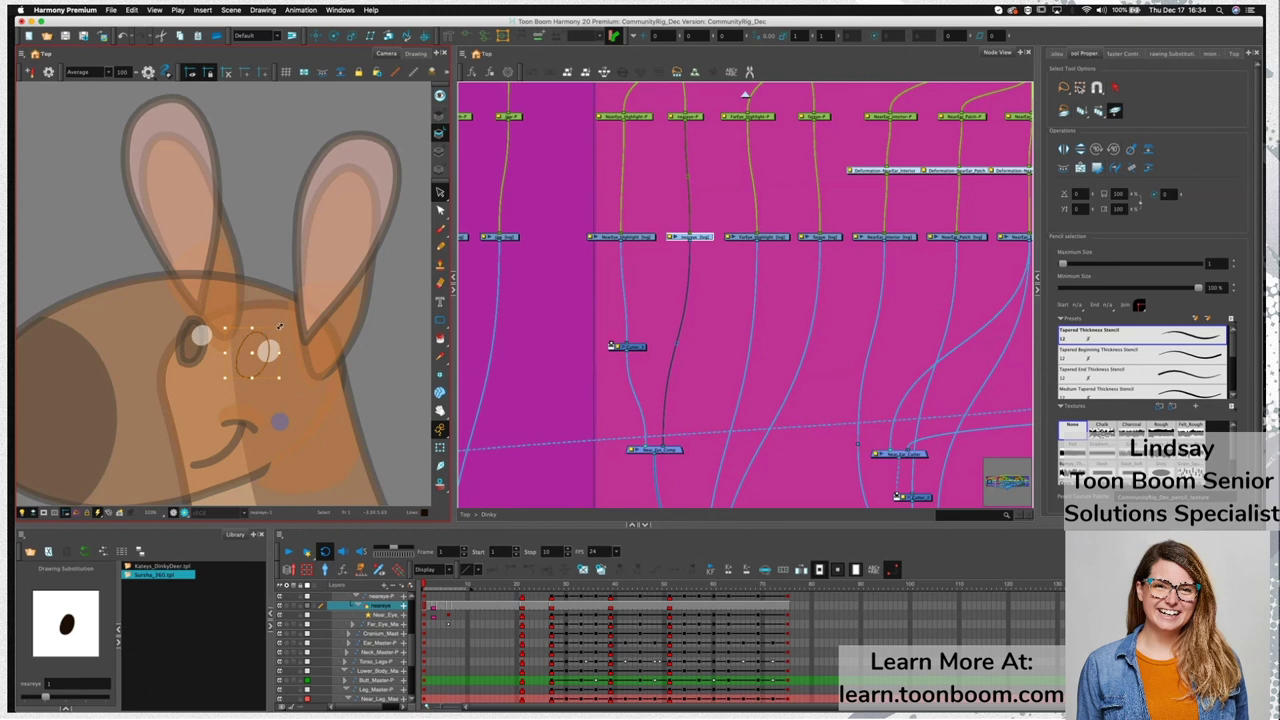
click(282, 330)
click(281, 328)
click(285, 325)
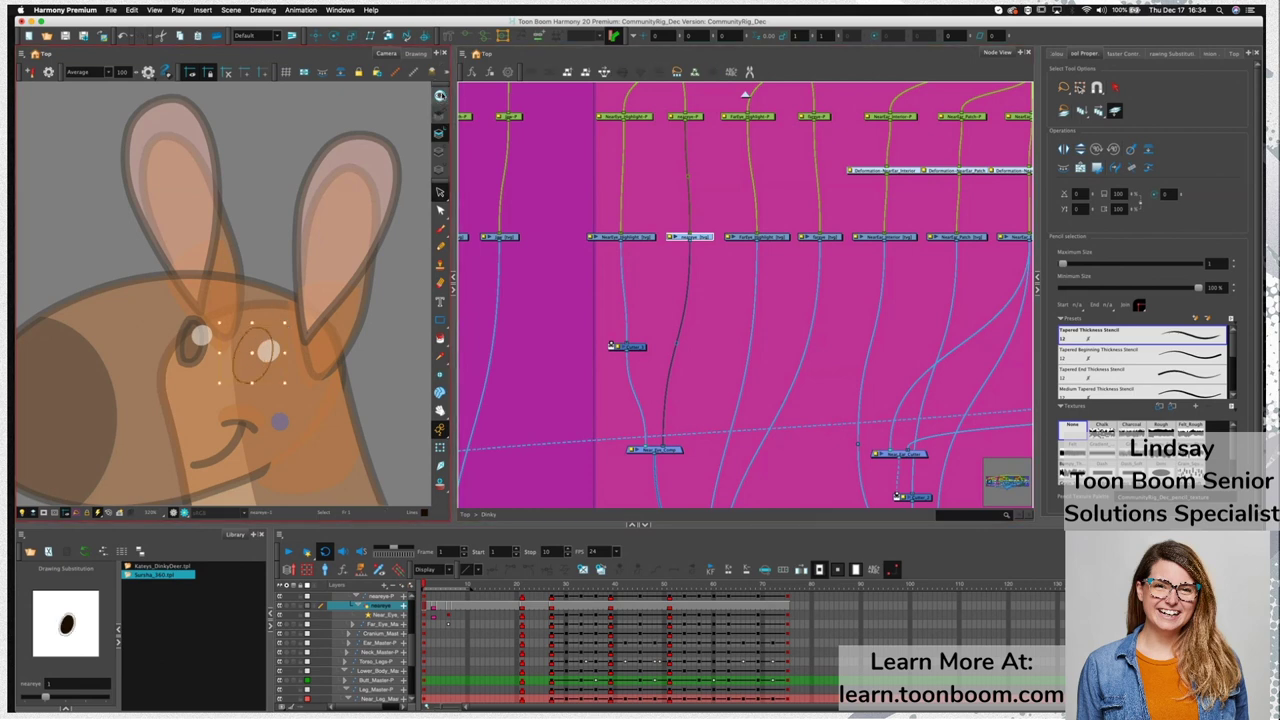
click(440, 96)
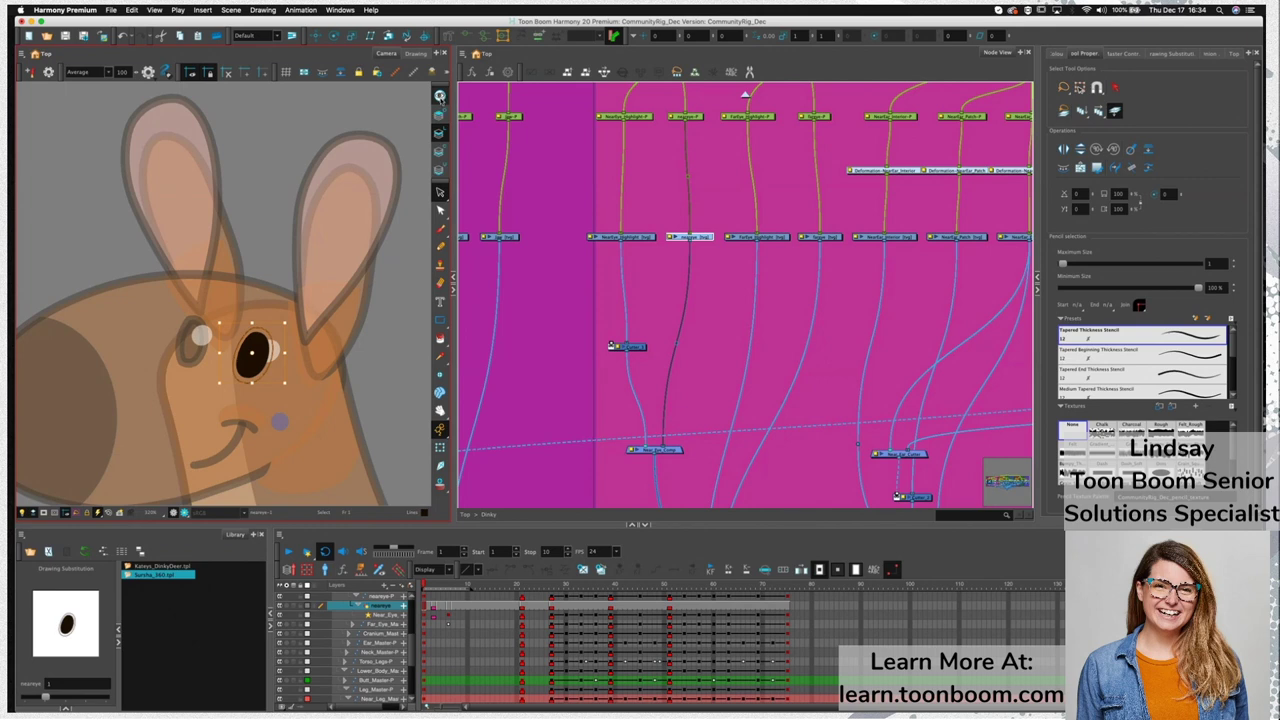
click(440, 96)
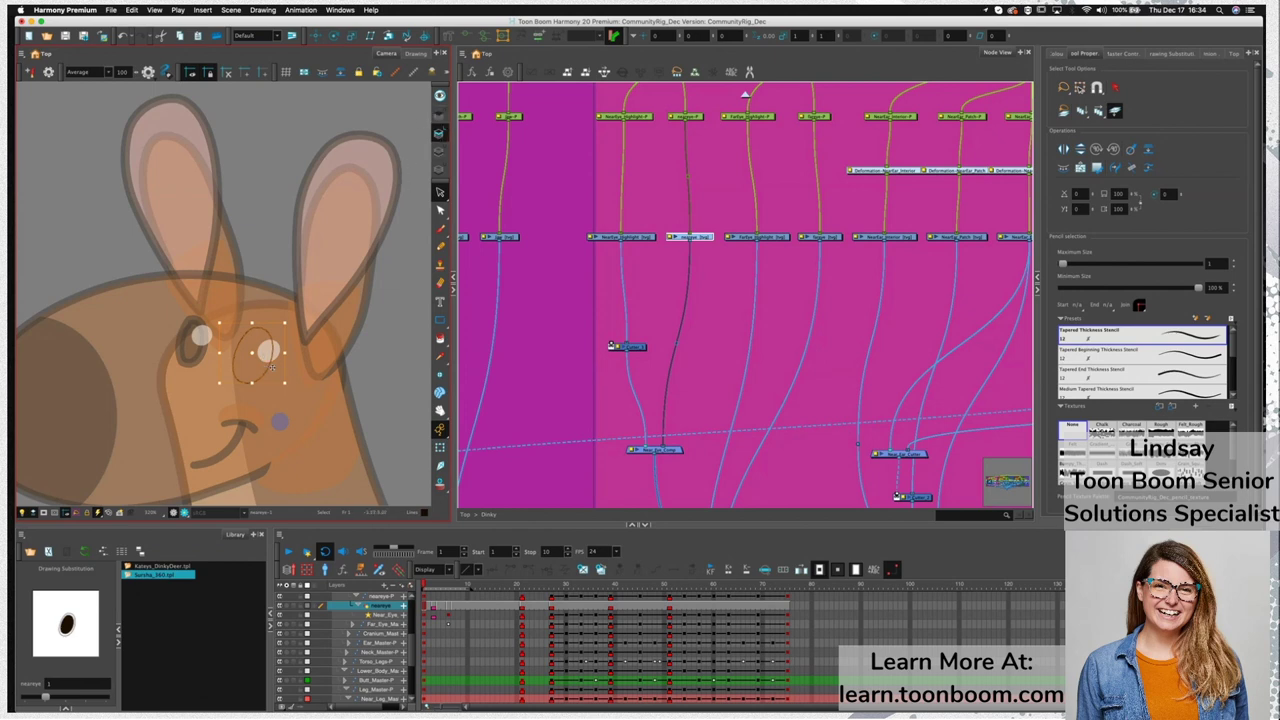
Try a maximum pencil size of 3 on the pupil outline
double_click(1214, 264)
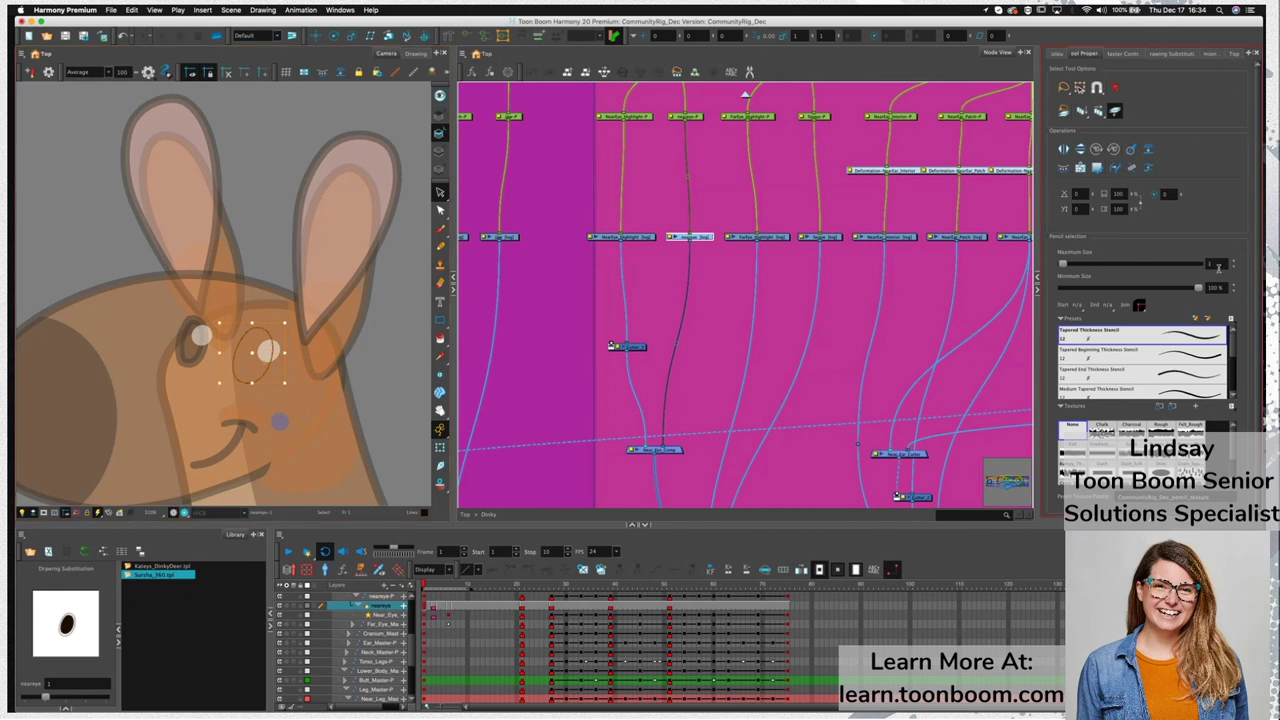
text(3)
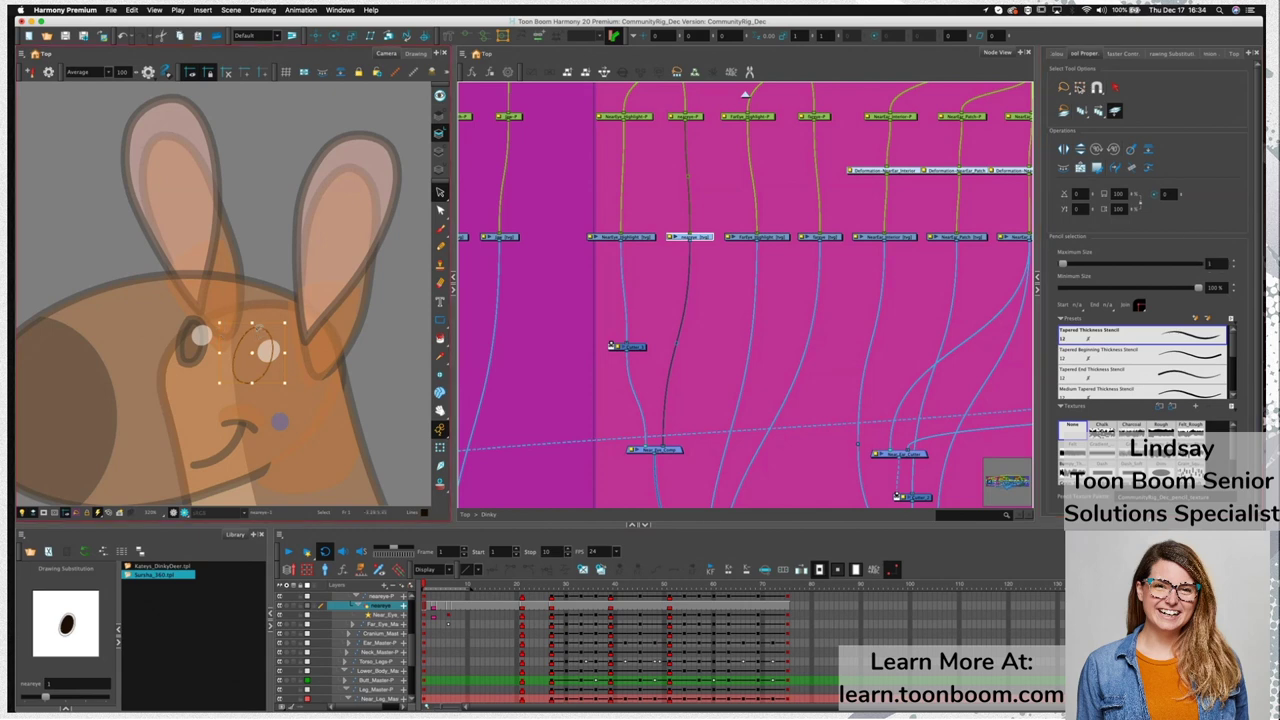
click(257, 341)
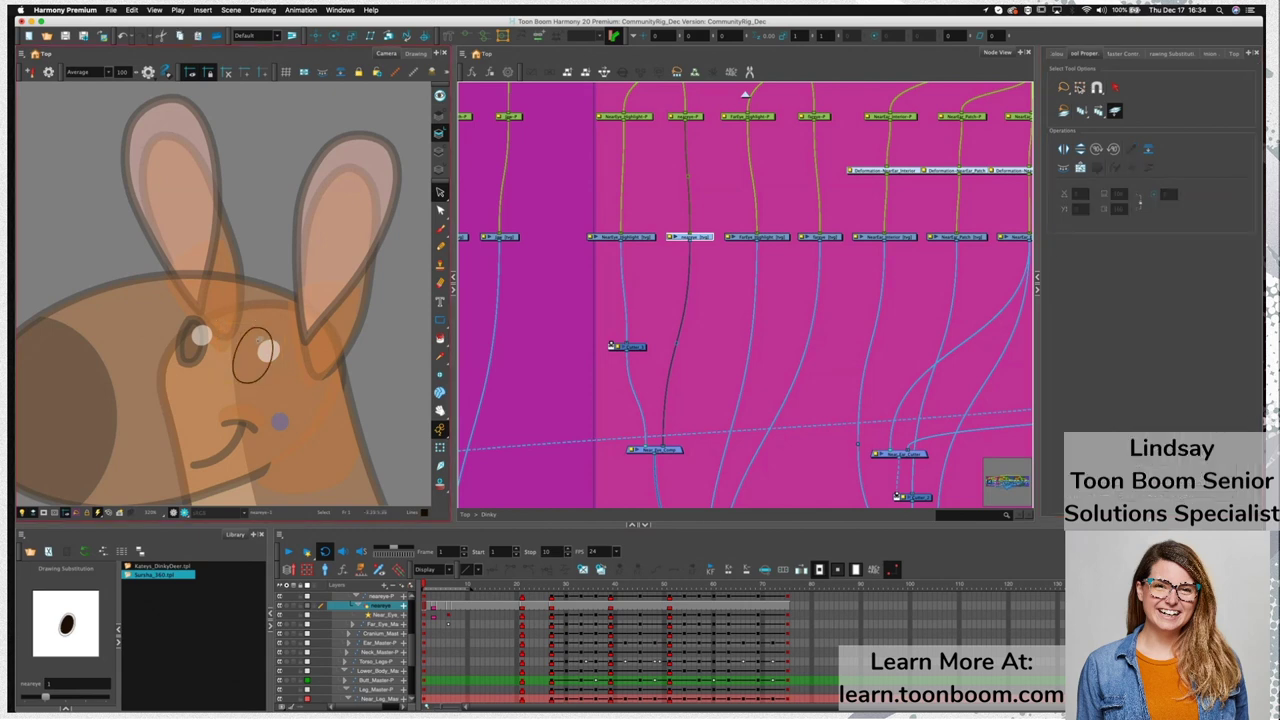
key(super+z)
Replace the near pupil's old colour-art fill with a black fill that covers the whole enlarged outline
click(261, 338)
key(Delete)
click(438, 151)
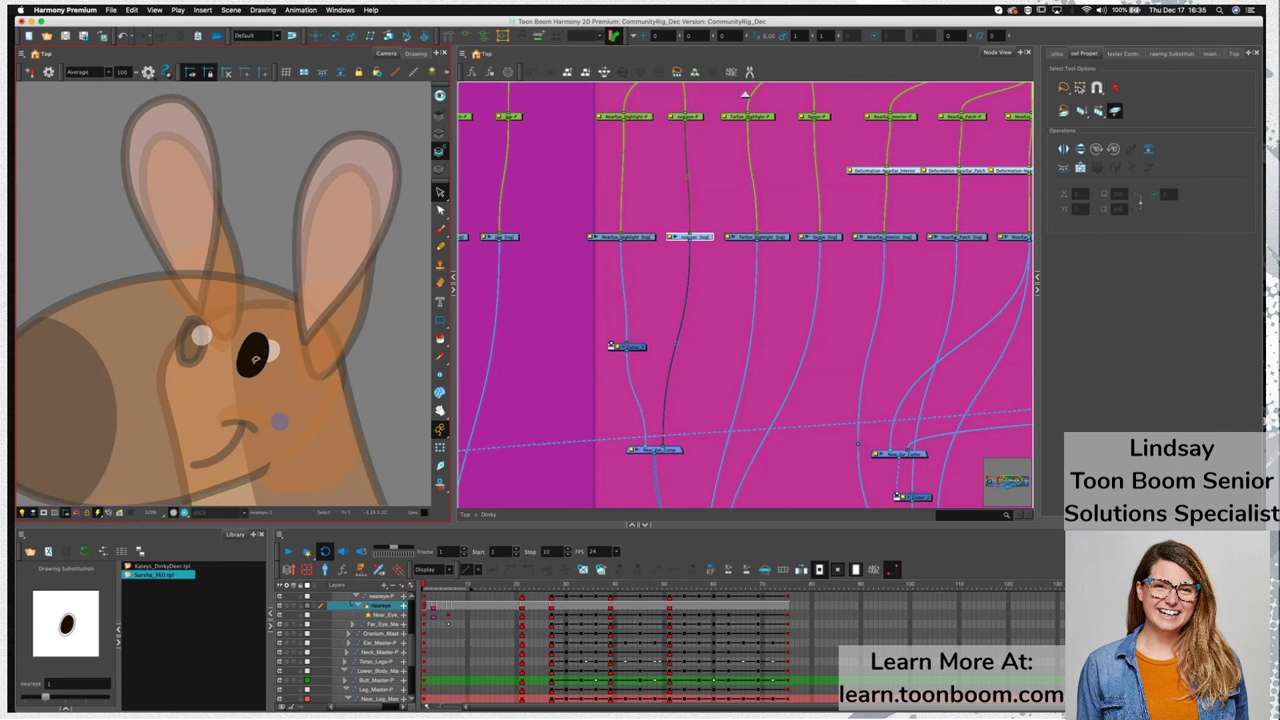
click(255, 358)
key(Delete)
key(super+z)
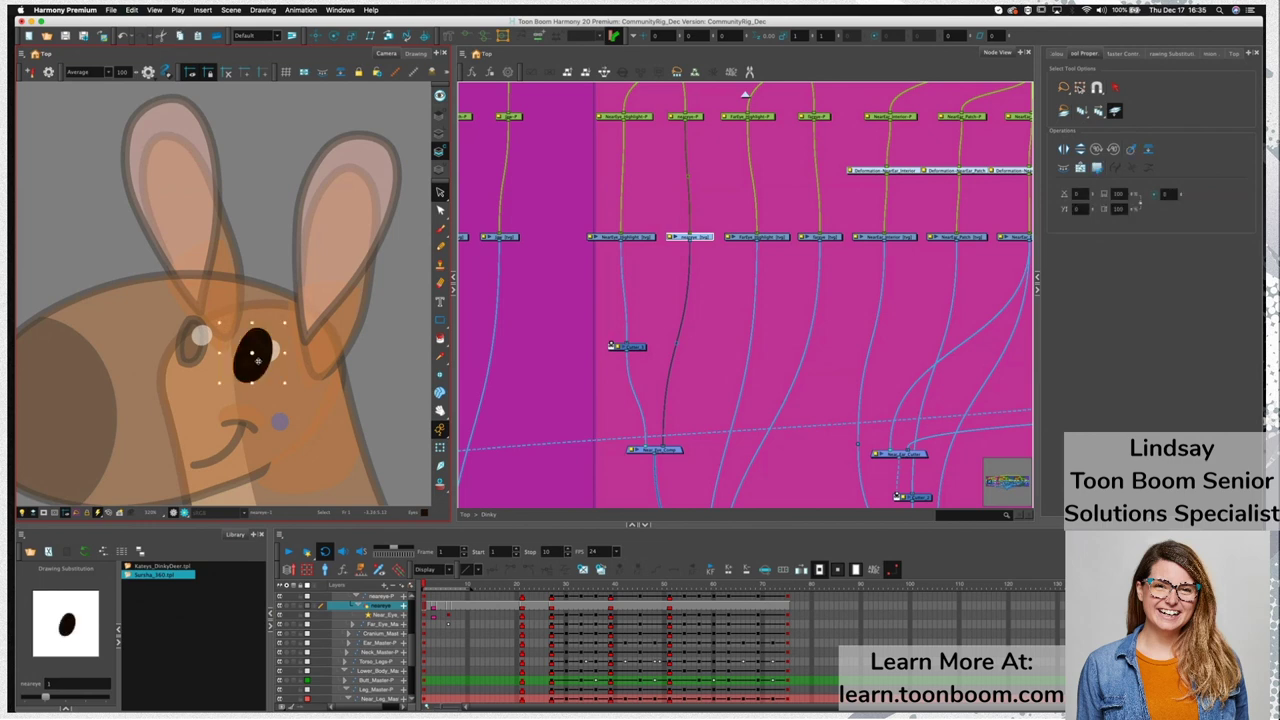
key(Escape)
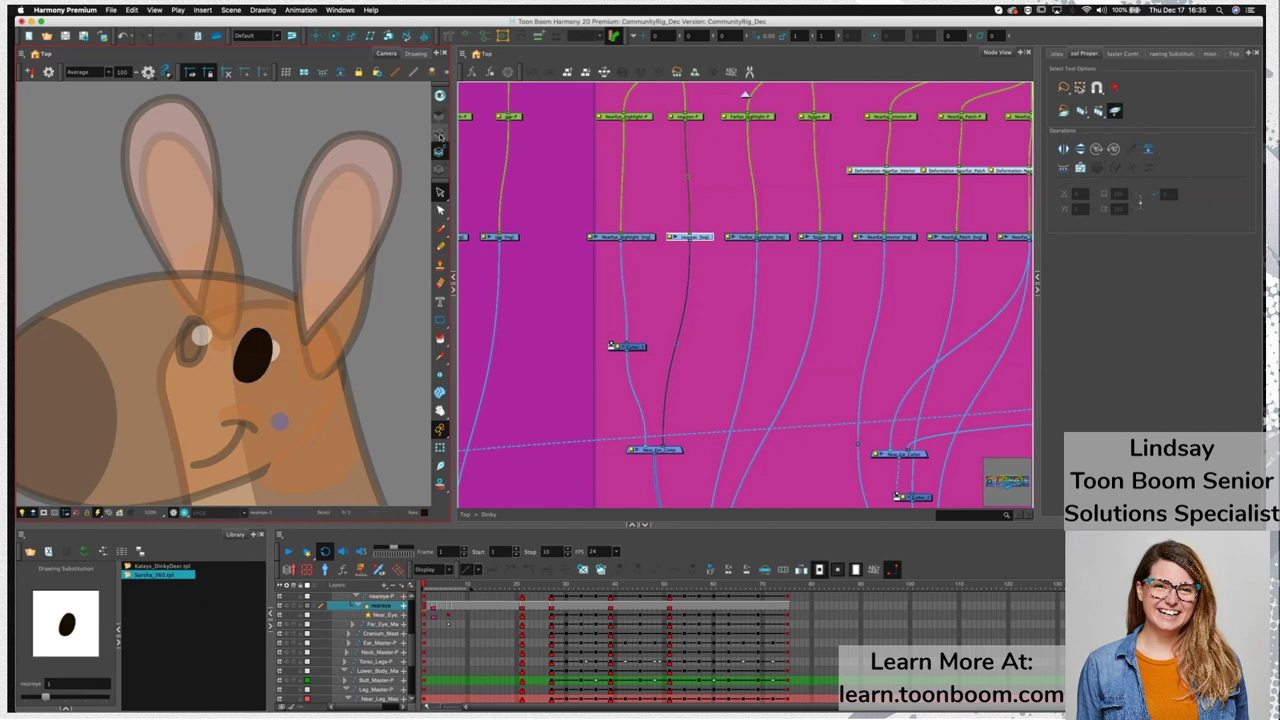
Copy the thin pupil outline from the line art and replace the thick outline in the near eye's second drawing with it
click(439, 133)
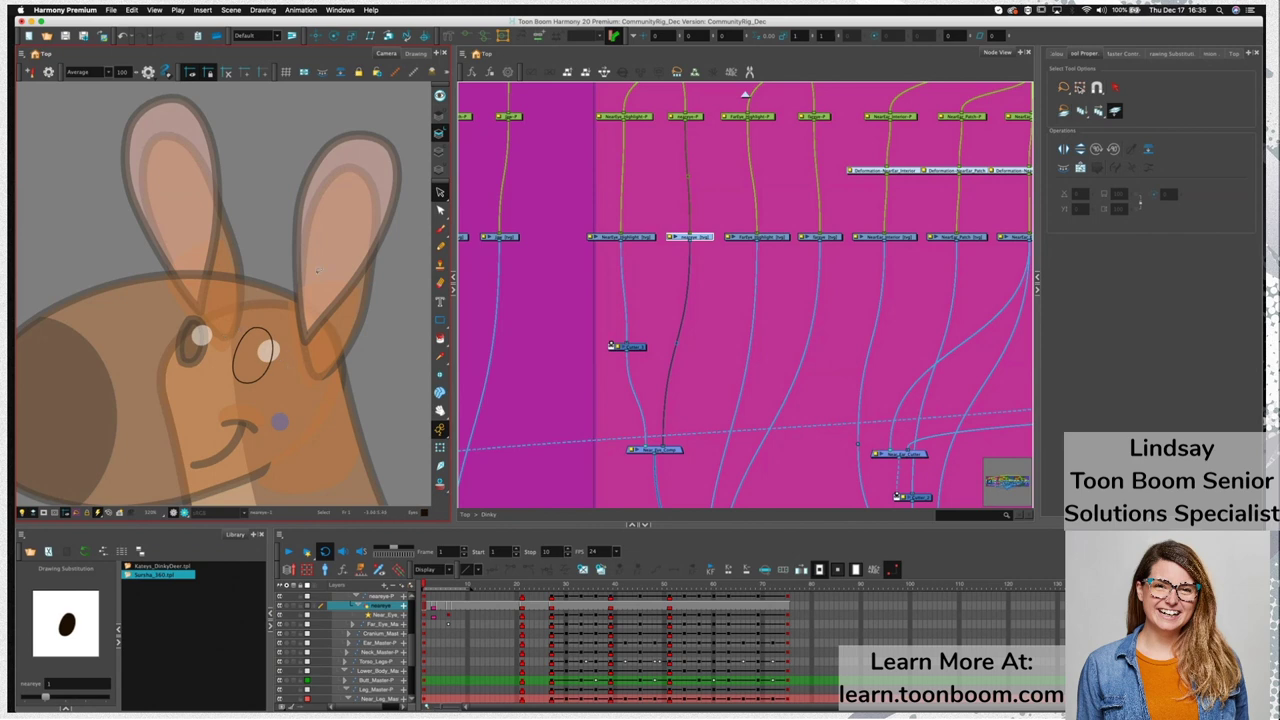
click(248, 345)
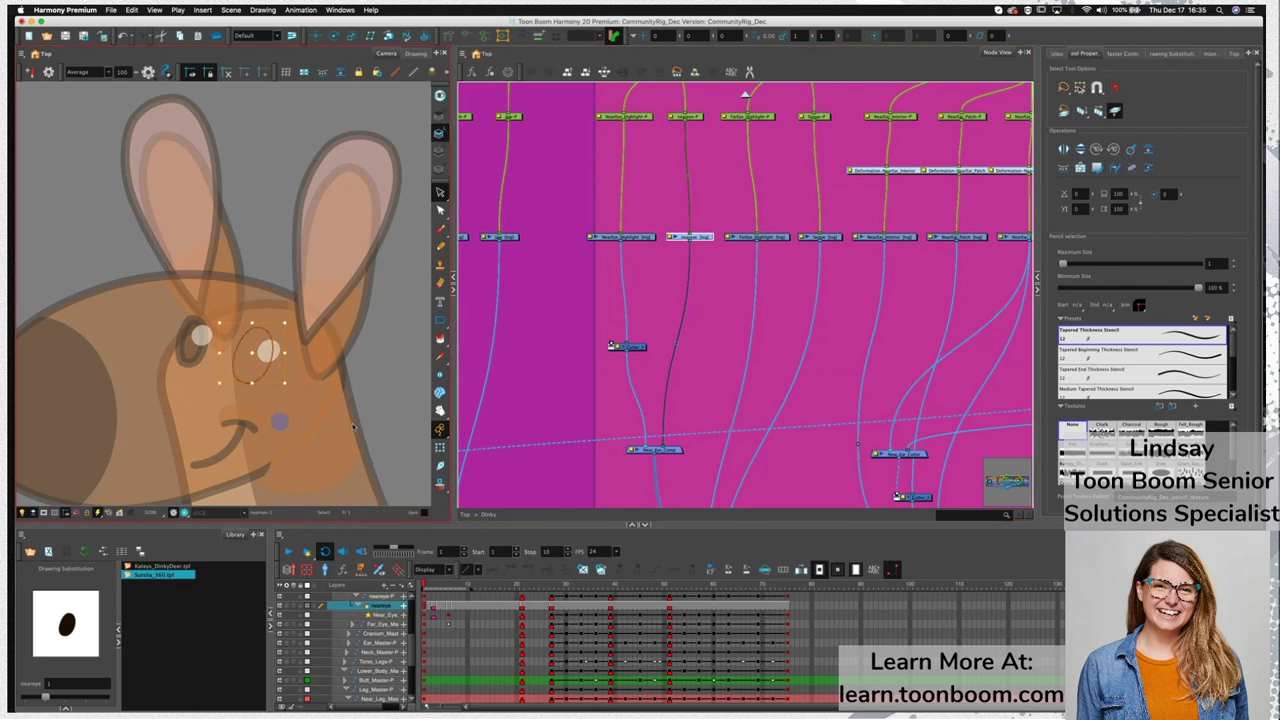
key(super+c)
click(428, 587)
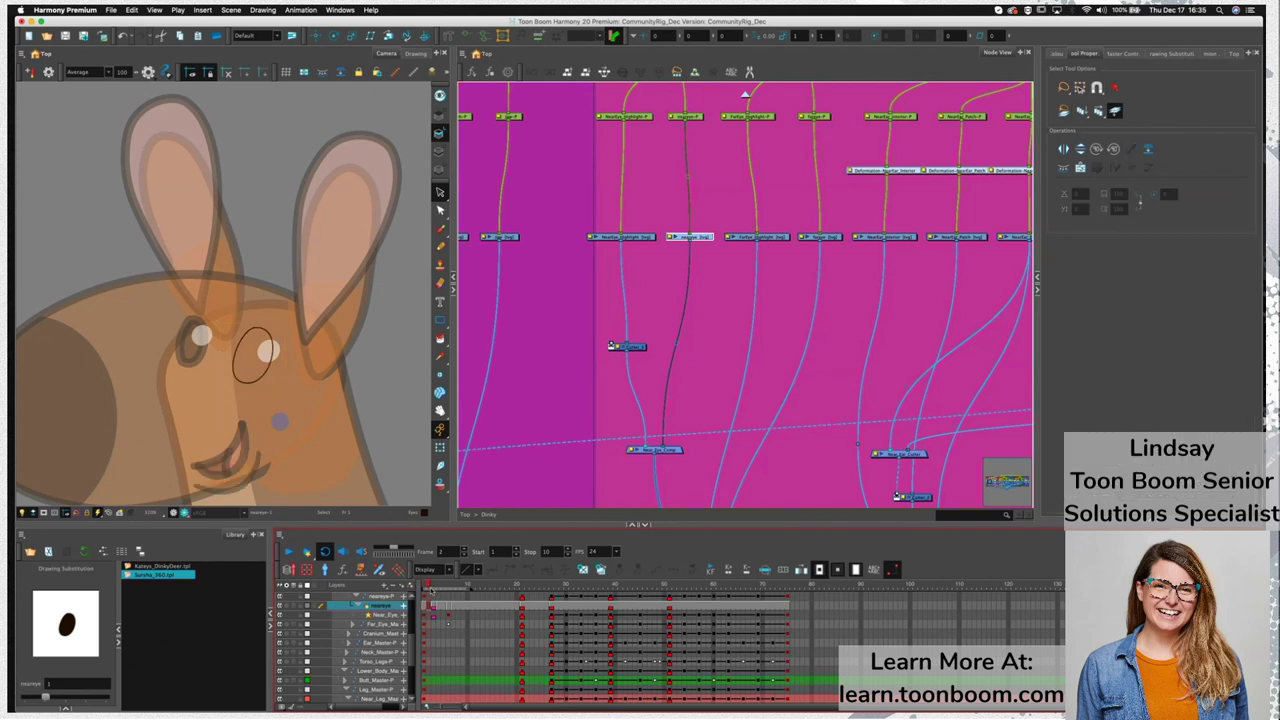
key(super+v)
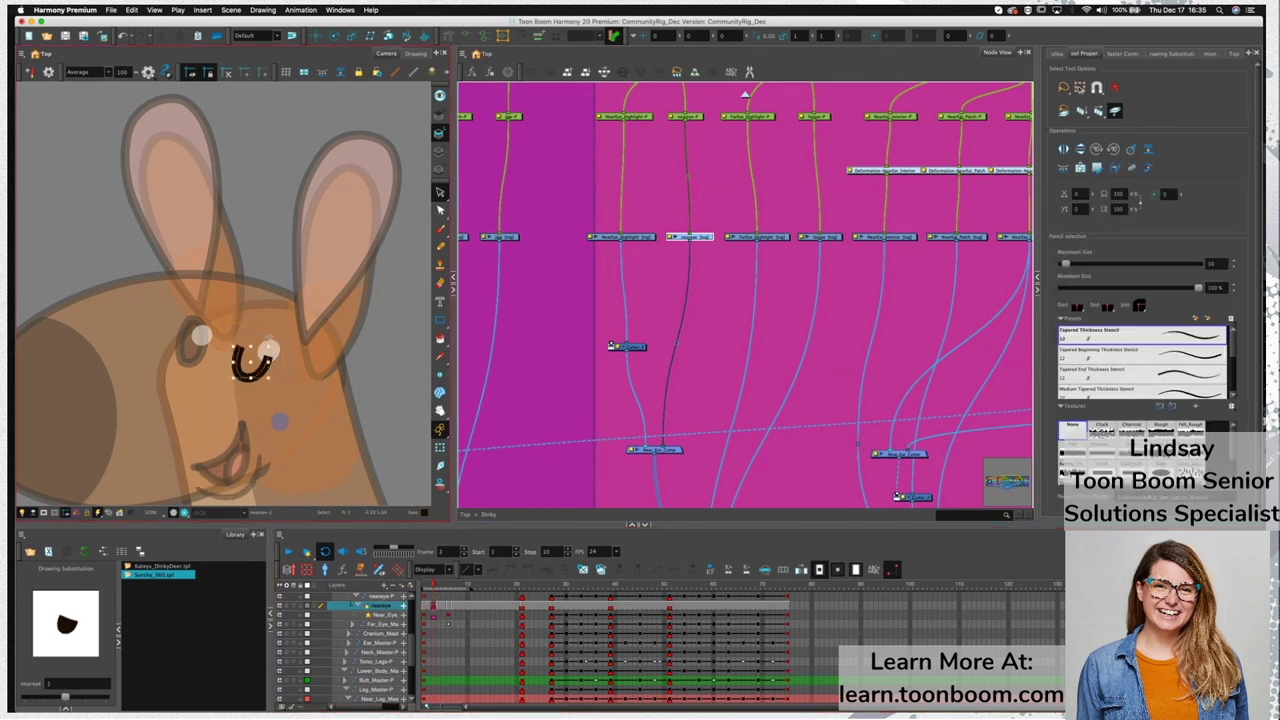
key(super+z)
key(super+z)
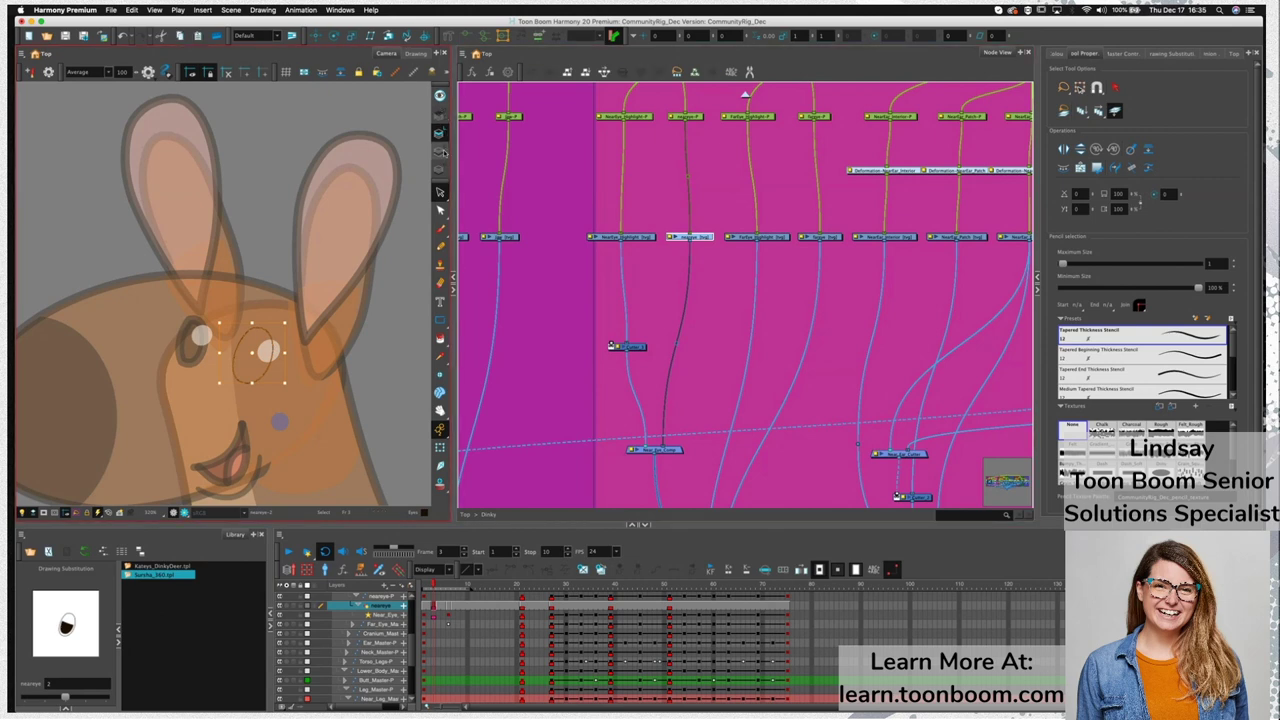
Display the second eye drawing's art layers together with line art active, and select the thin pupil outline
click(440, 150)
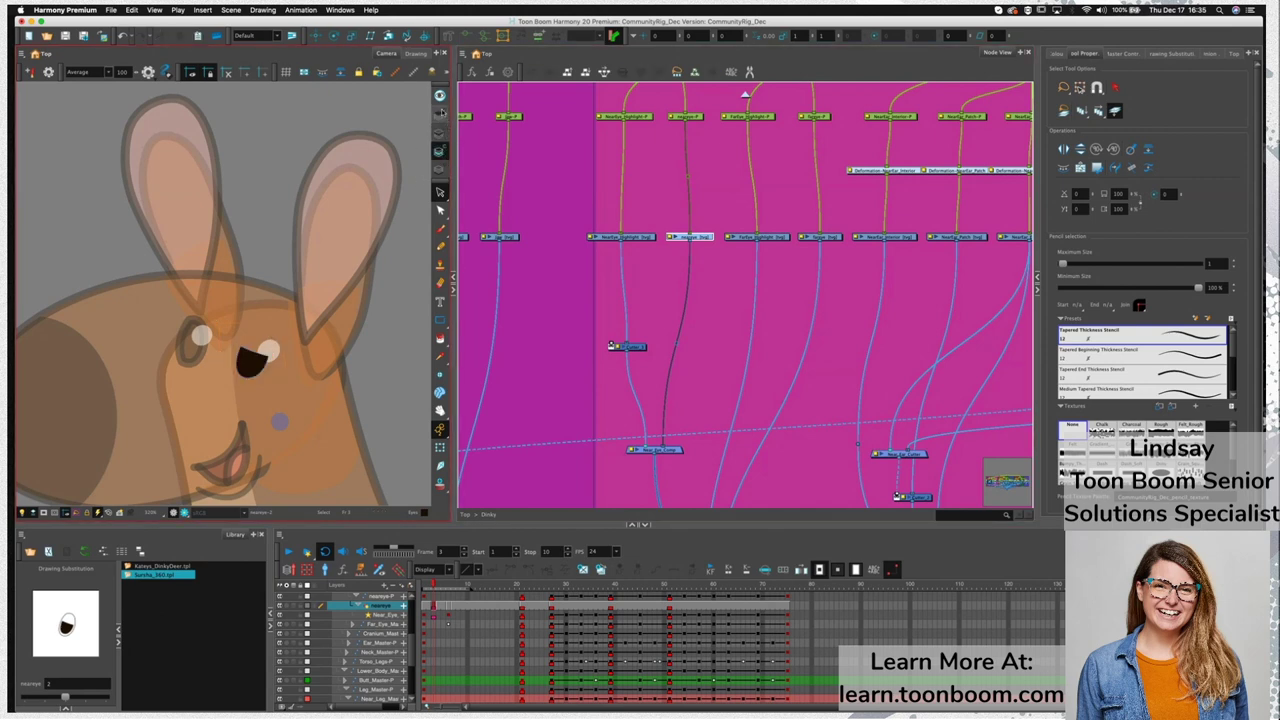
click(441, 115)
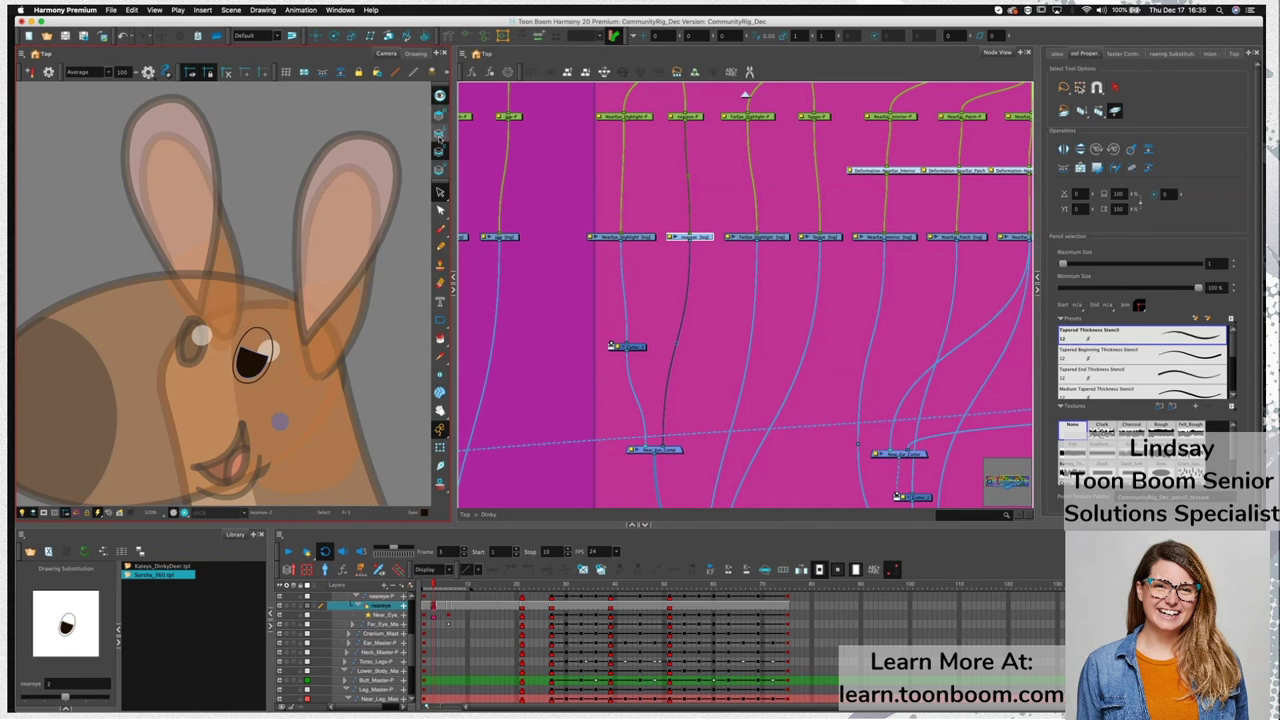
click(441, 134)
click(1115, 114)
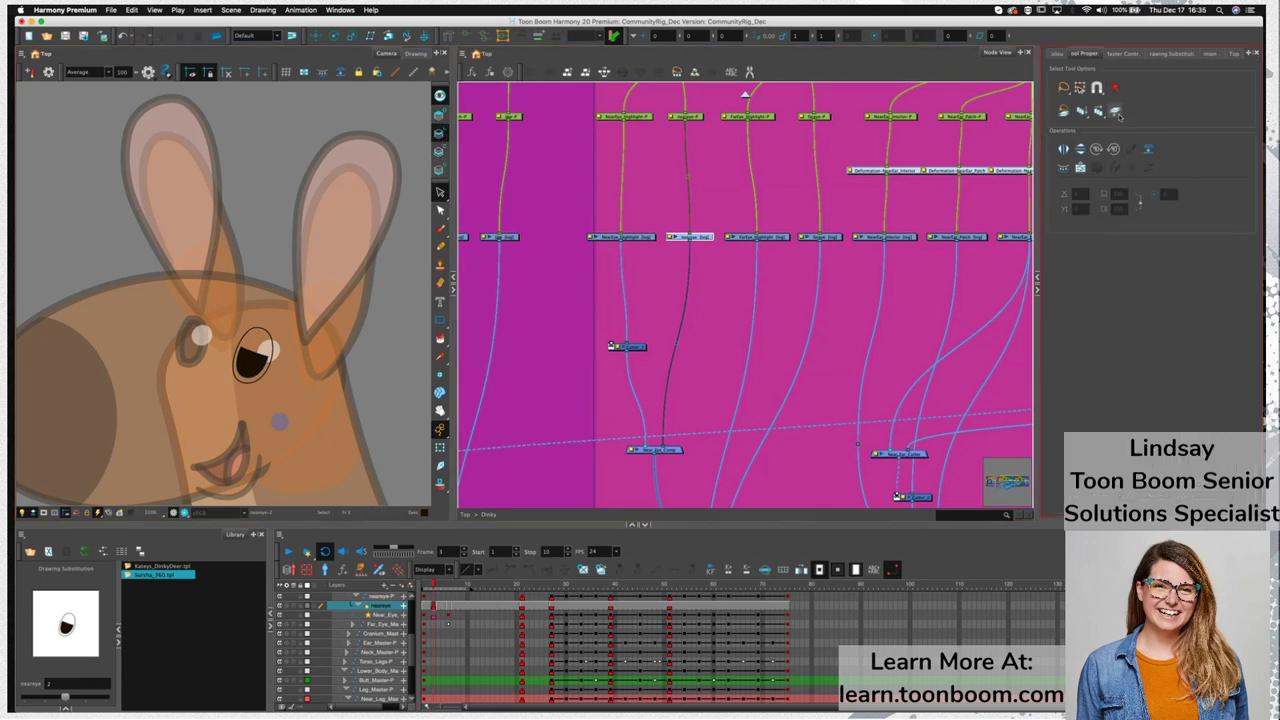
click(252, 368)
mouse_move(325, 382)
mouse_down()
mouse_move(232, 395)
mouse_move(286, 381)
mouse_up()
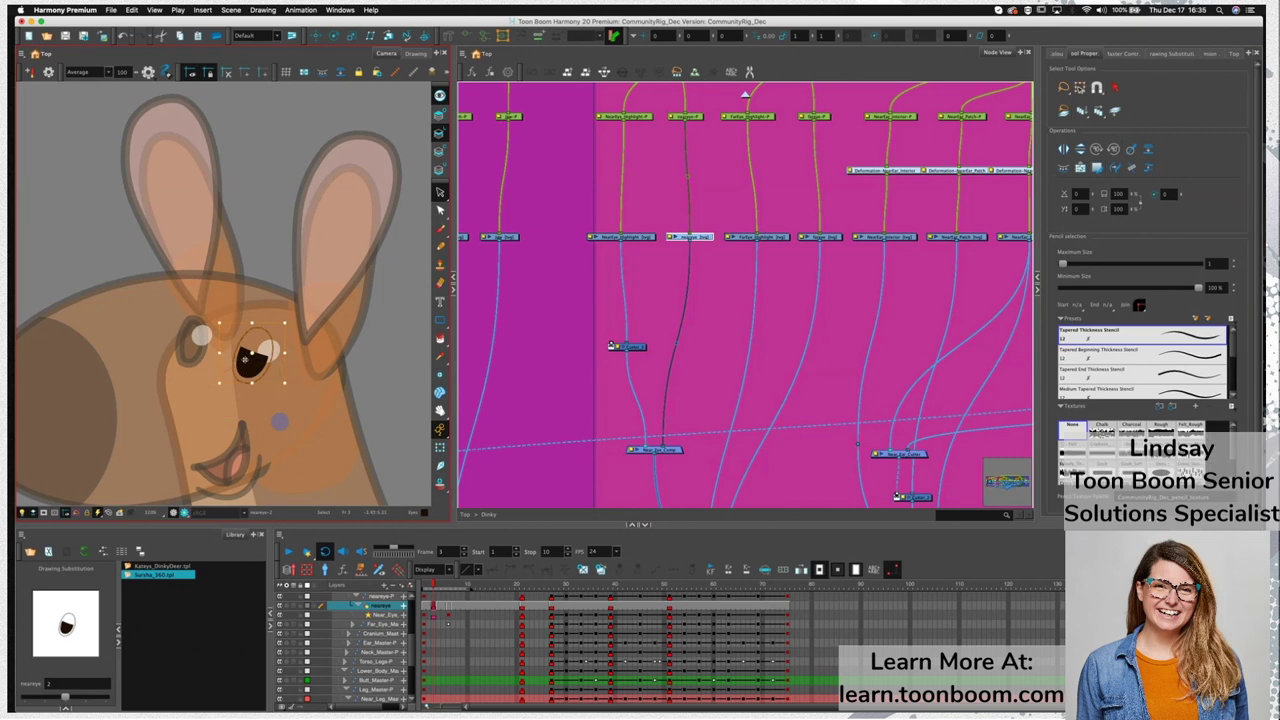
Reshape the upper edge of the thin outline with the Contour Editor so it dips and follows the half-closed pupil's fill
key(alt+q)
drag(286, 323, 242, 381)
scroll(258, 329, up, 4)
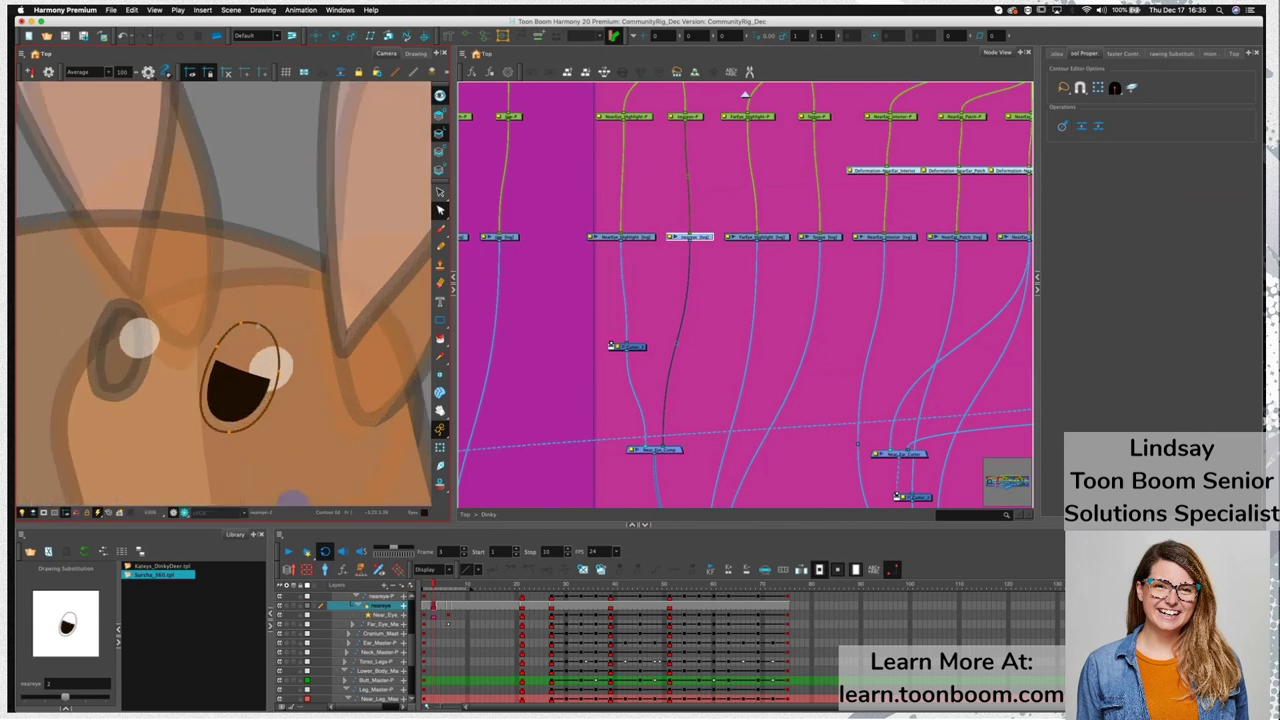
mouse_move(267, 340)
mouse_down()
mouse_move(273, 322)
mouse_move(244, 362)
mouse_move(271, 357)
mouse_move(251, 366)
mouse_move(229, 353)
mouse_move(279, 357)
mouse_up()
key(super+z)
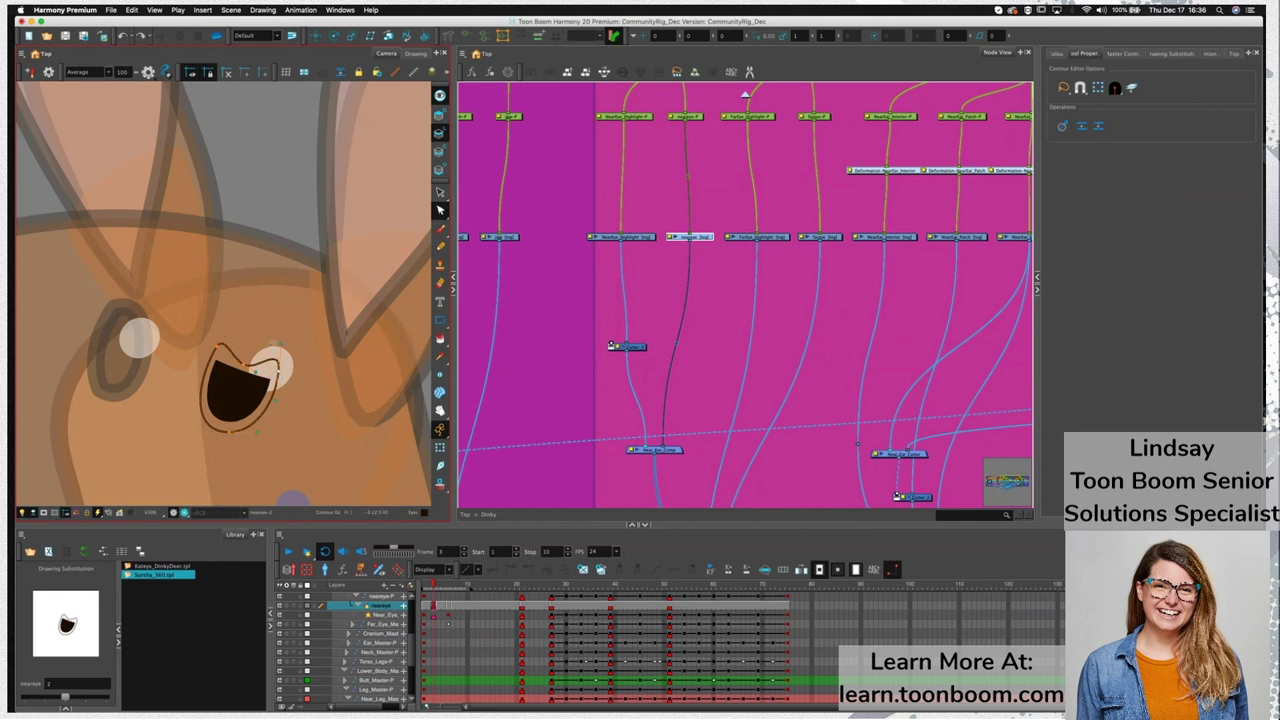
drag(282, 348, 276, 363)
key(super+z)
drag(217, 346, 256, 375)
click(235, 424)
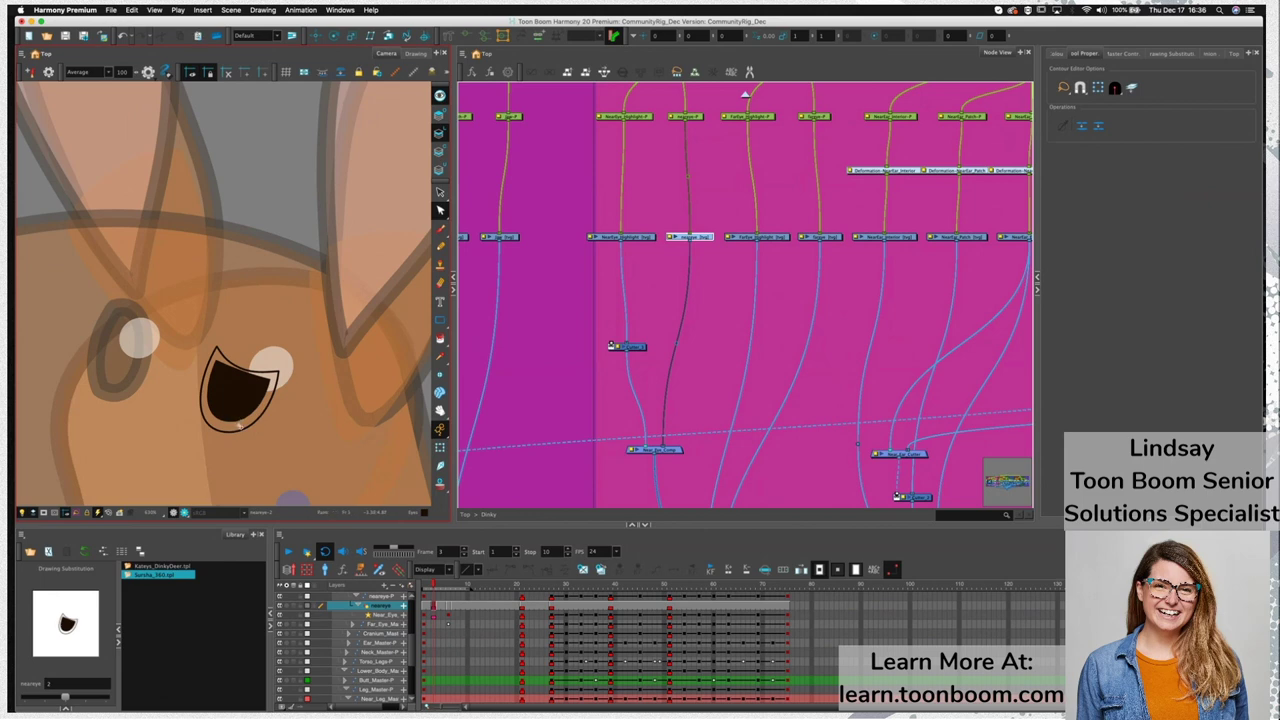
Fill the reshaped pupil outline with black in the line art and cut that fill to the clipboard
click(239, 423)
key(alt+s)
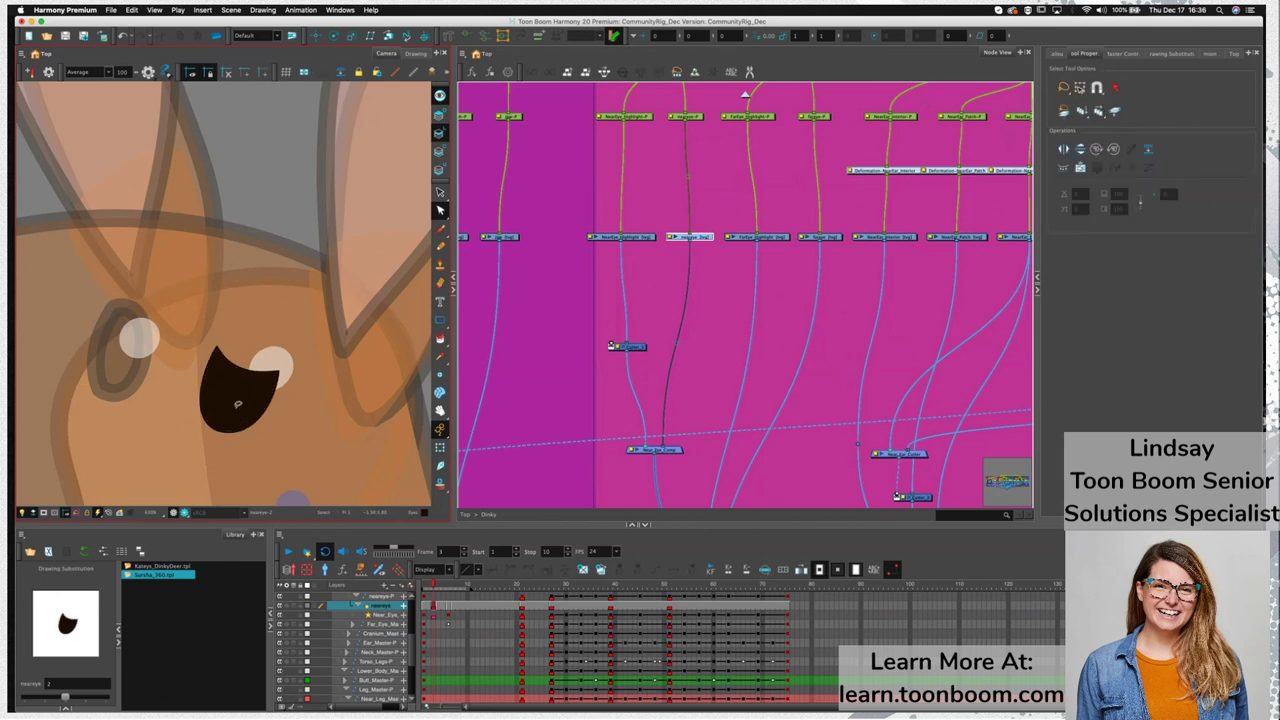
click(238, 412)
key(super+c)
key(super+x)
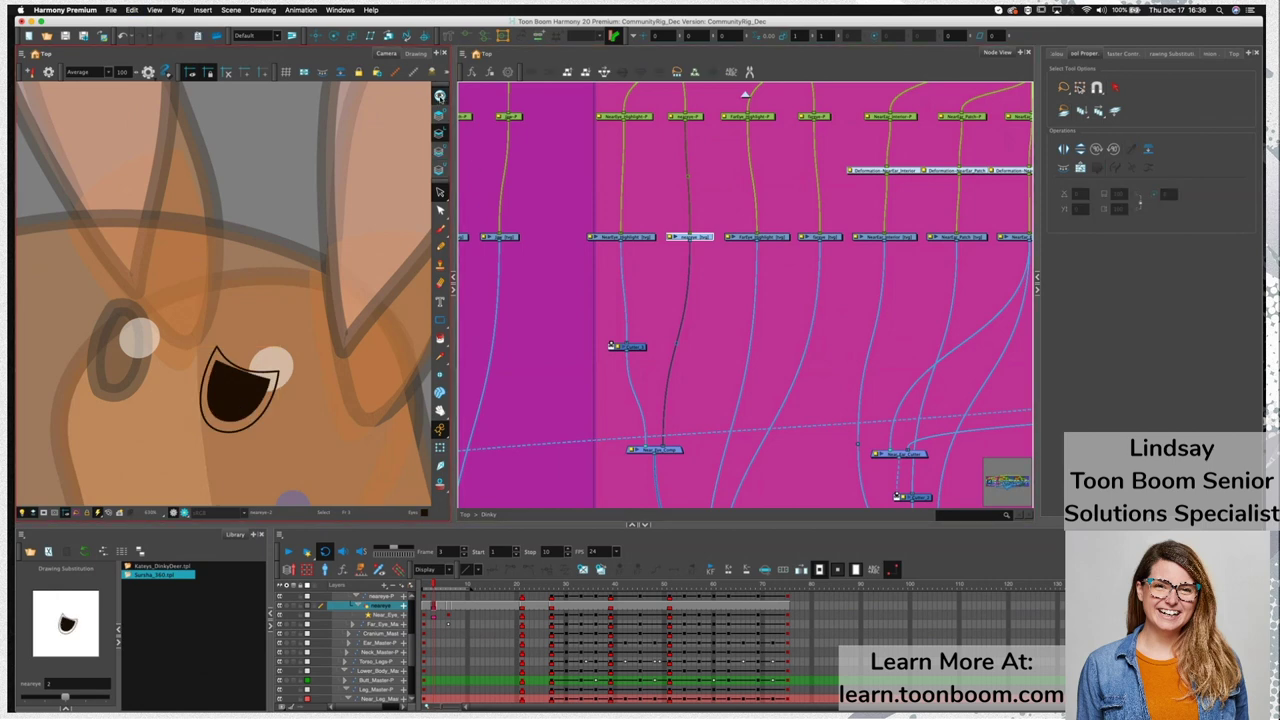
key(super+z)
Delete the old half-closed pupil fill from the second drawing's colour art
click(443, 153)
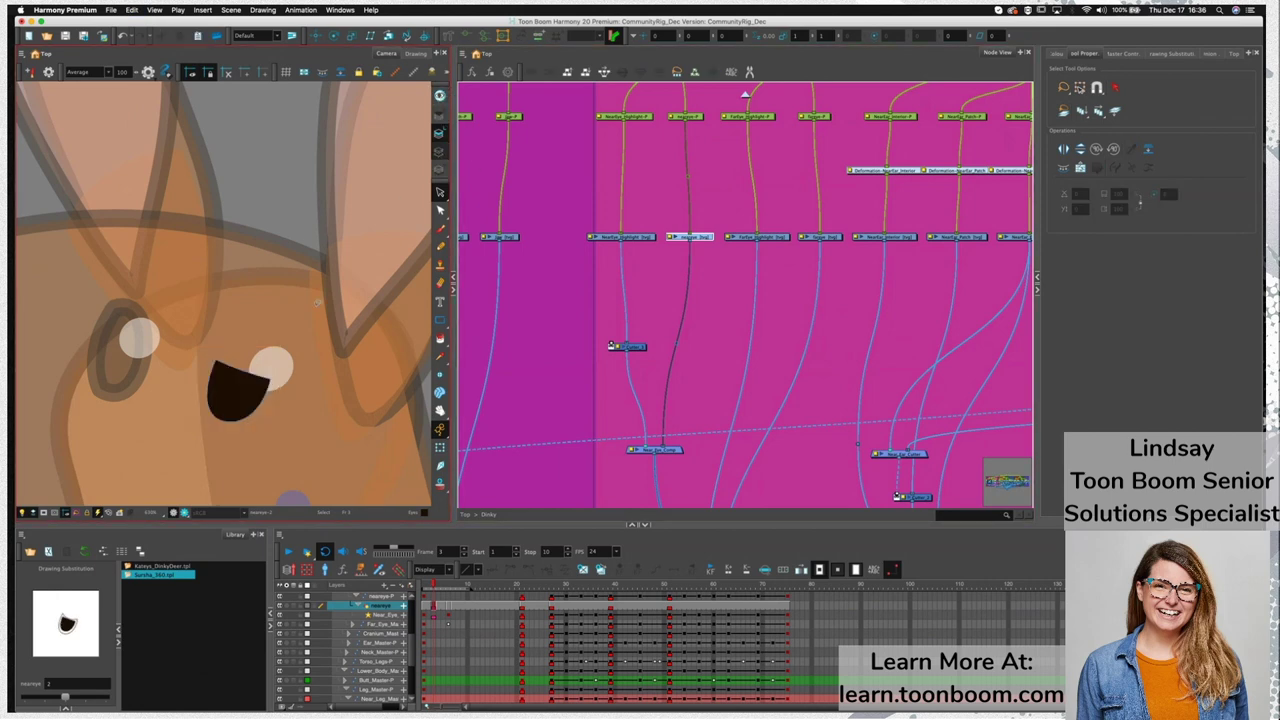
click(248, 395)
key(Delete)
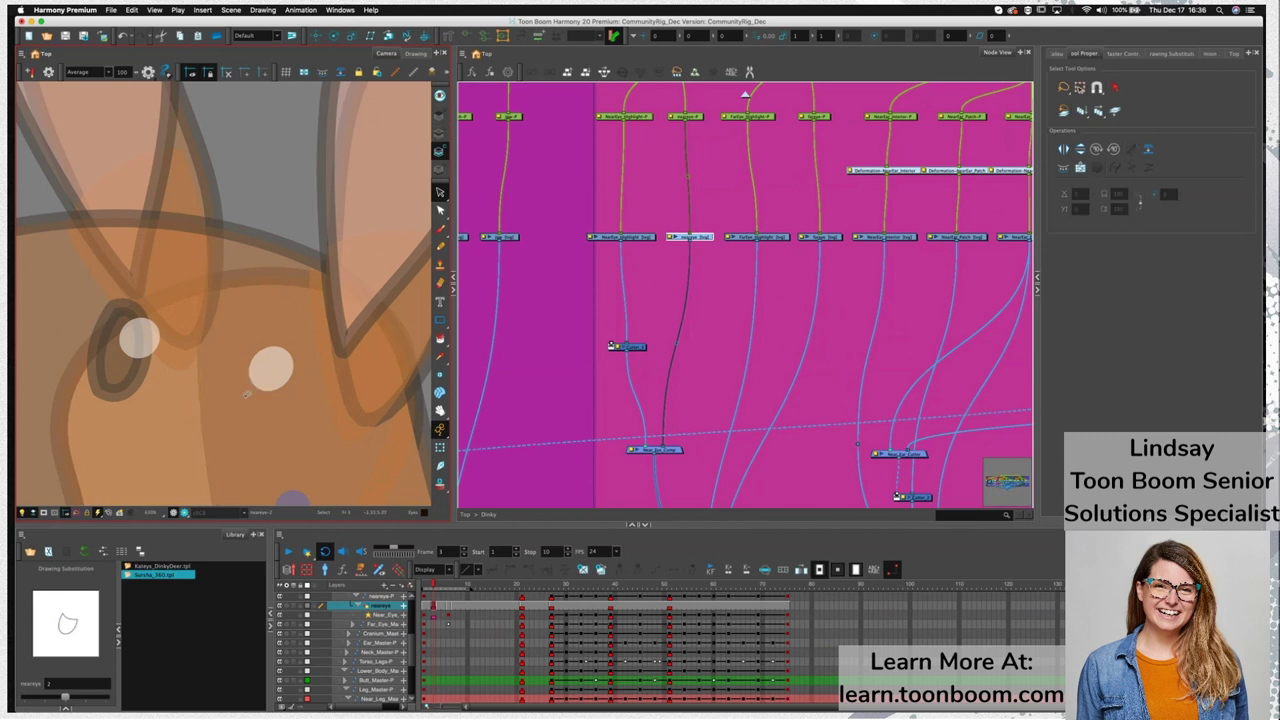
Paste the black fill into the half-closed pupil's colour art and check the result against the open pupil drawing
key(super+z)
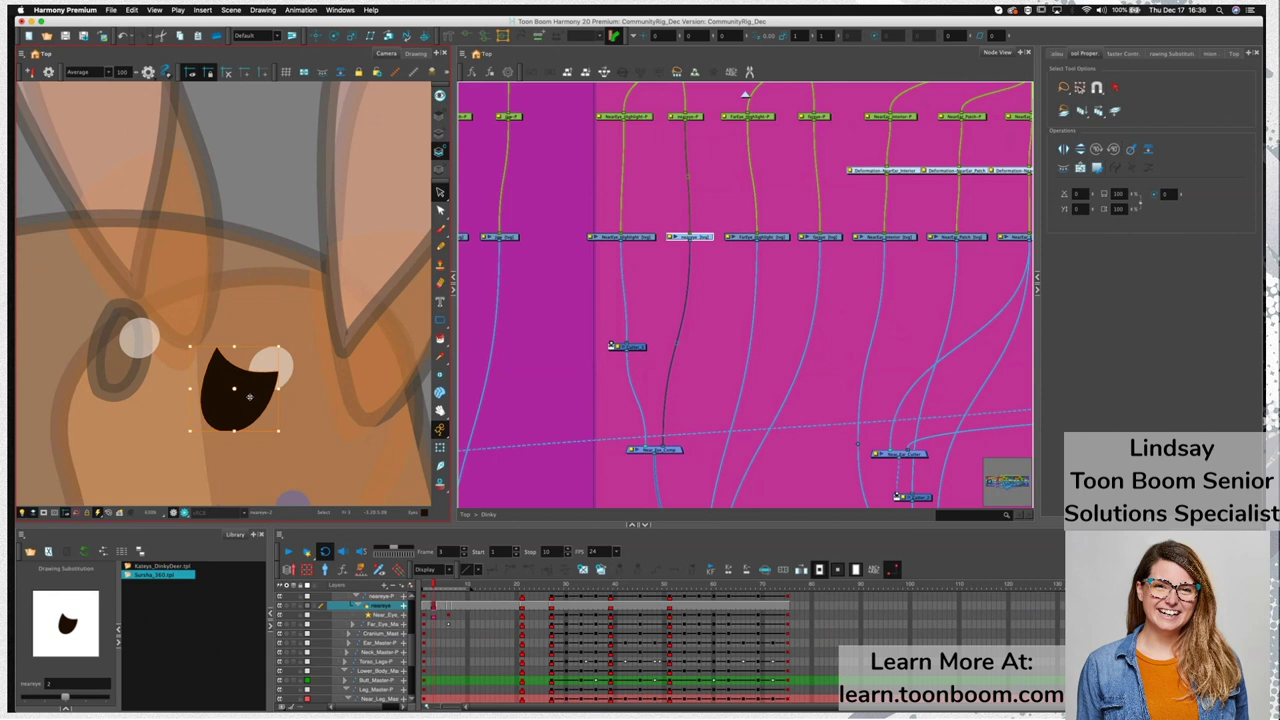
key(Escape)
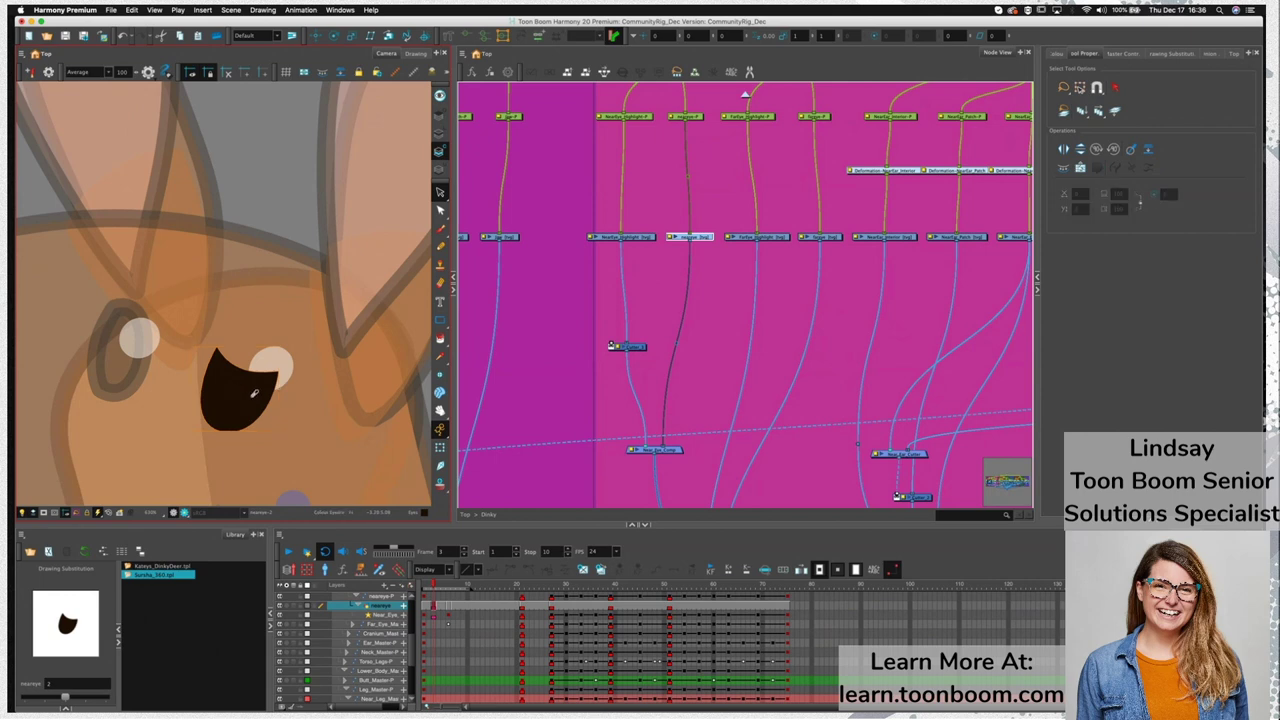
click(257, 395)
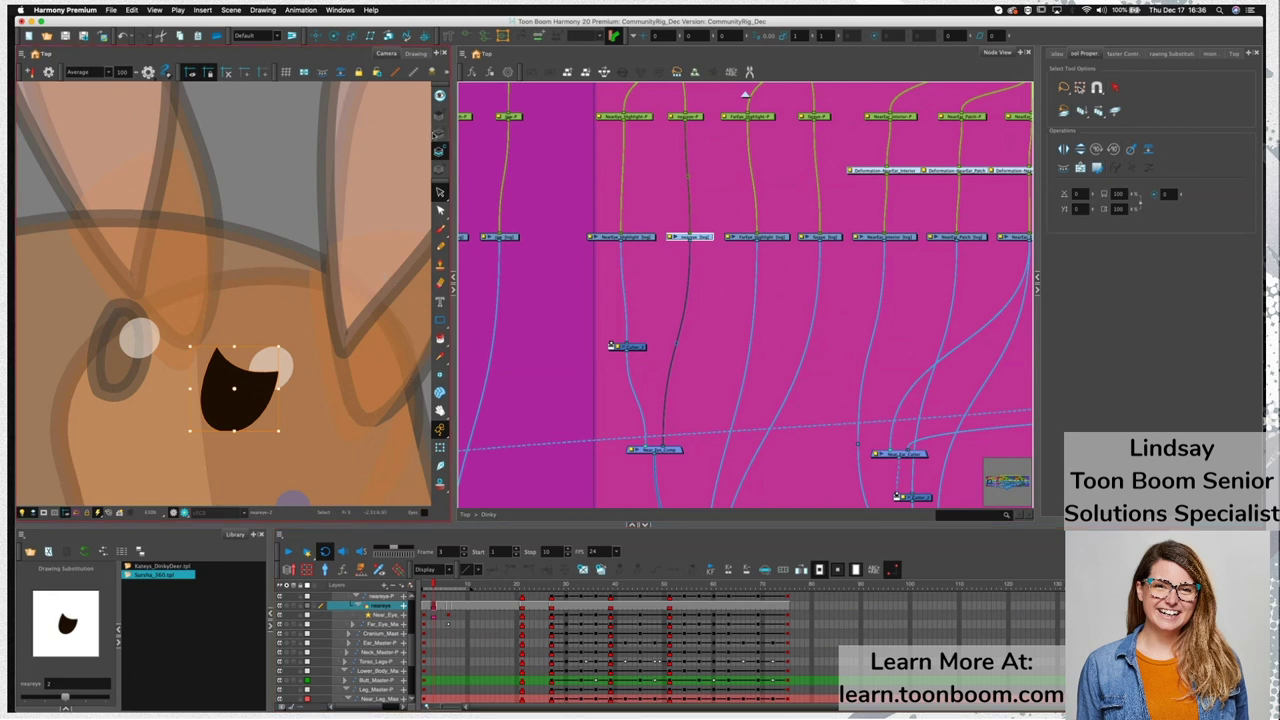
key(Delete)
key(l)
key(ctrl+z)
key(shift+t)
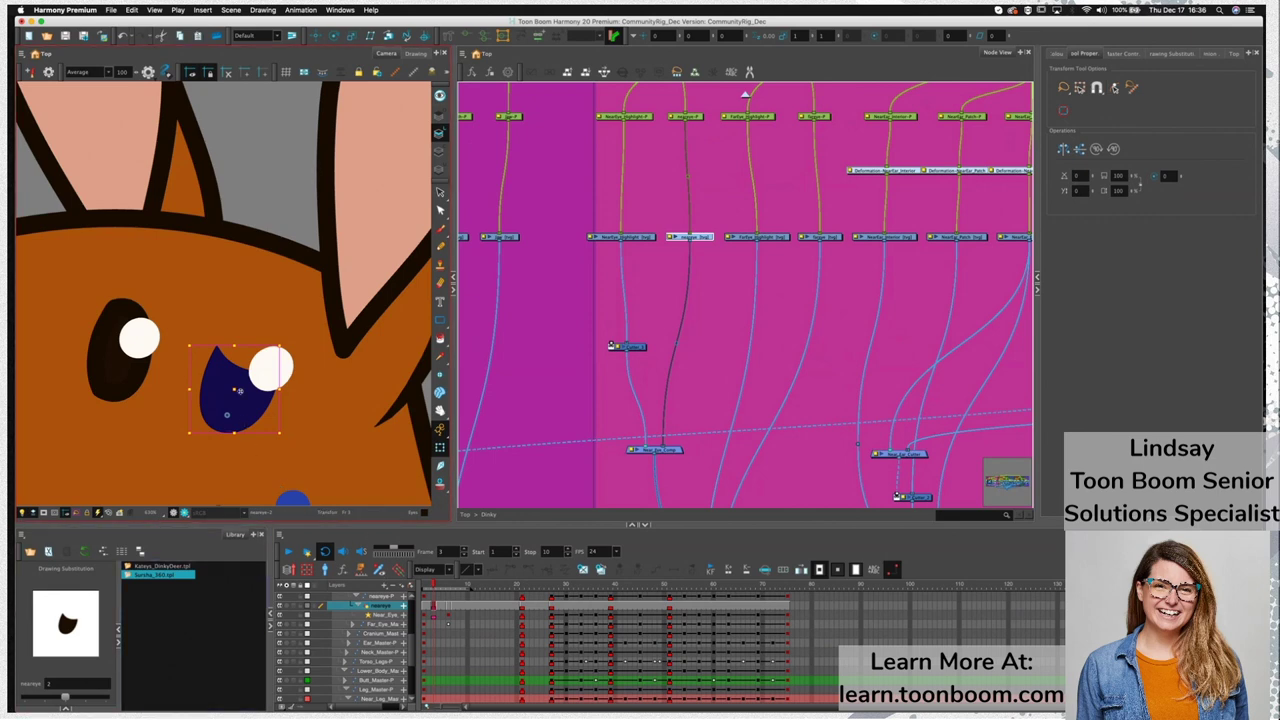
click(431, 586)
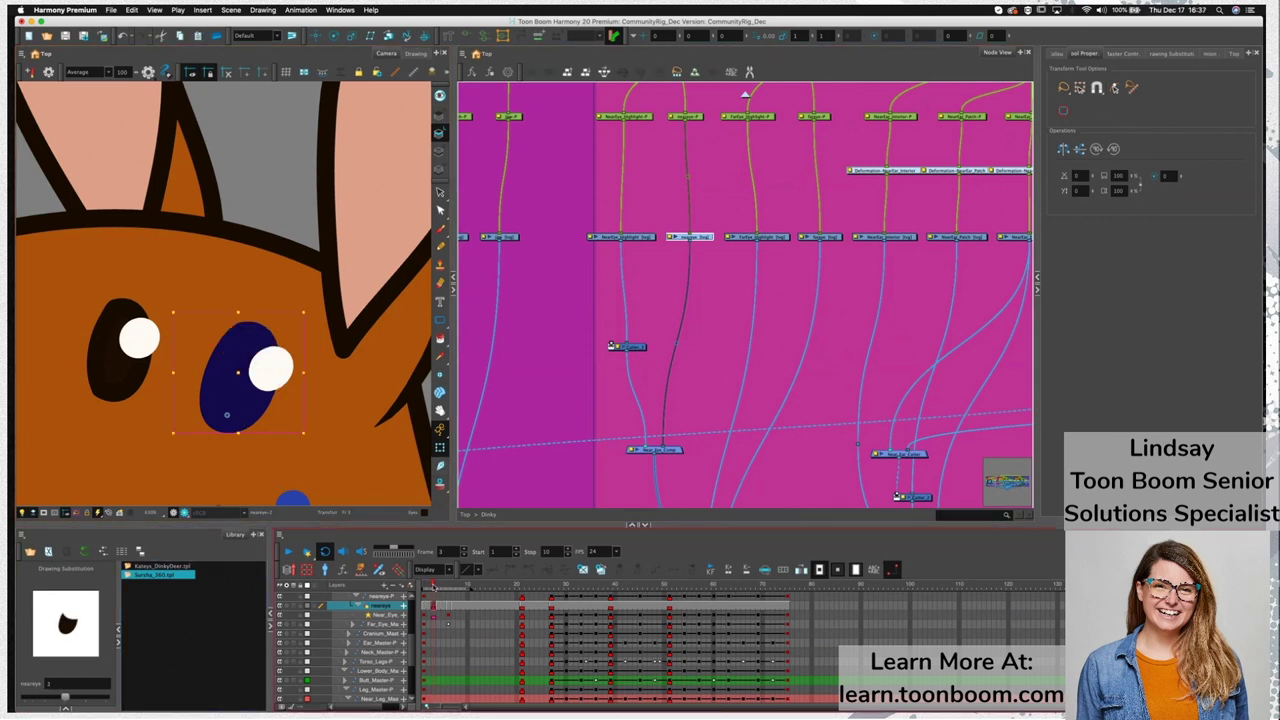
key(=)
key(=)
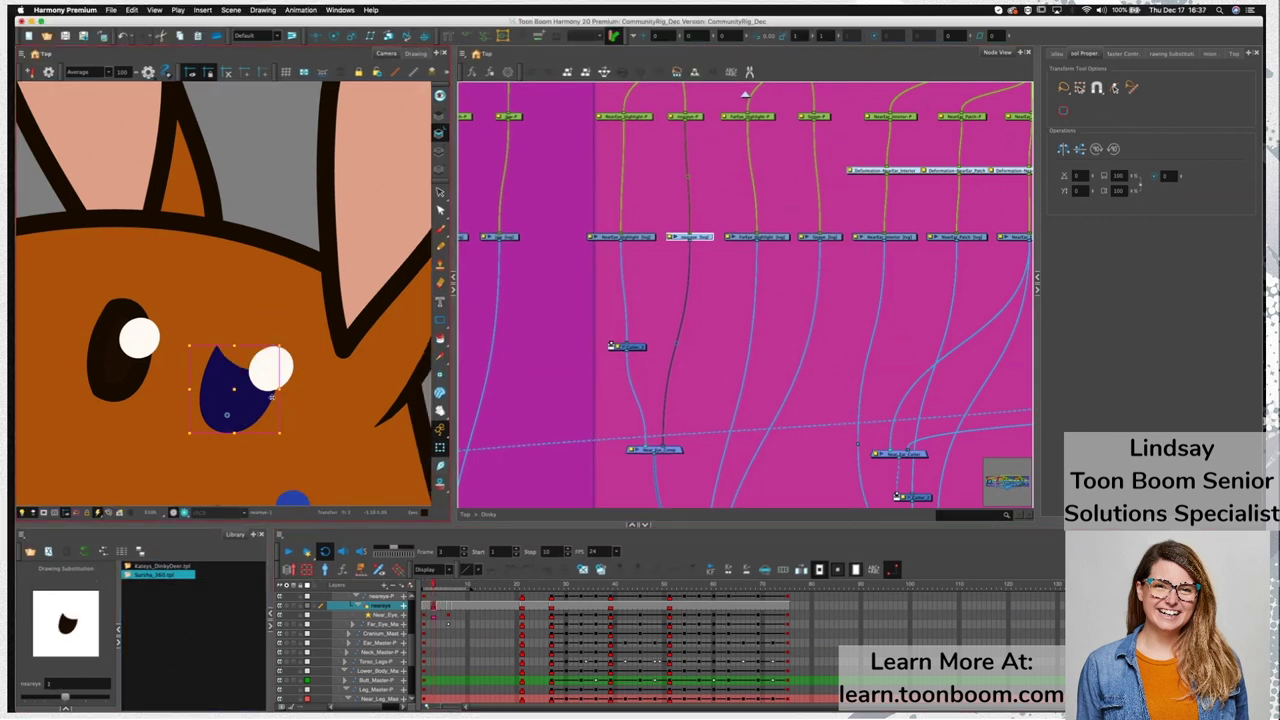
scroll(240, 432, up, 6)
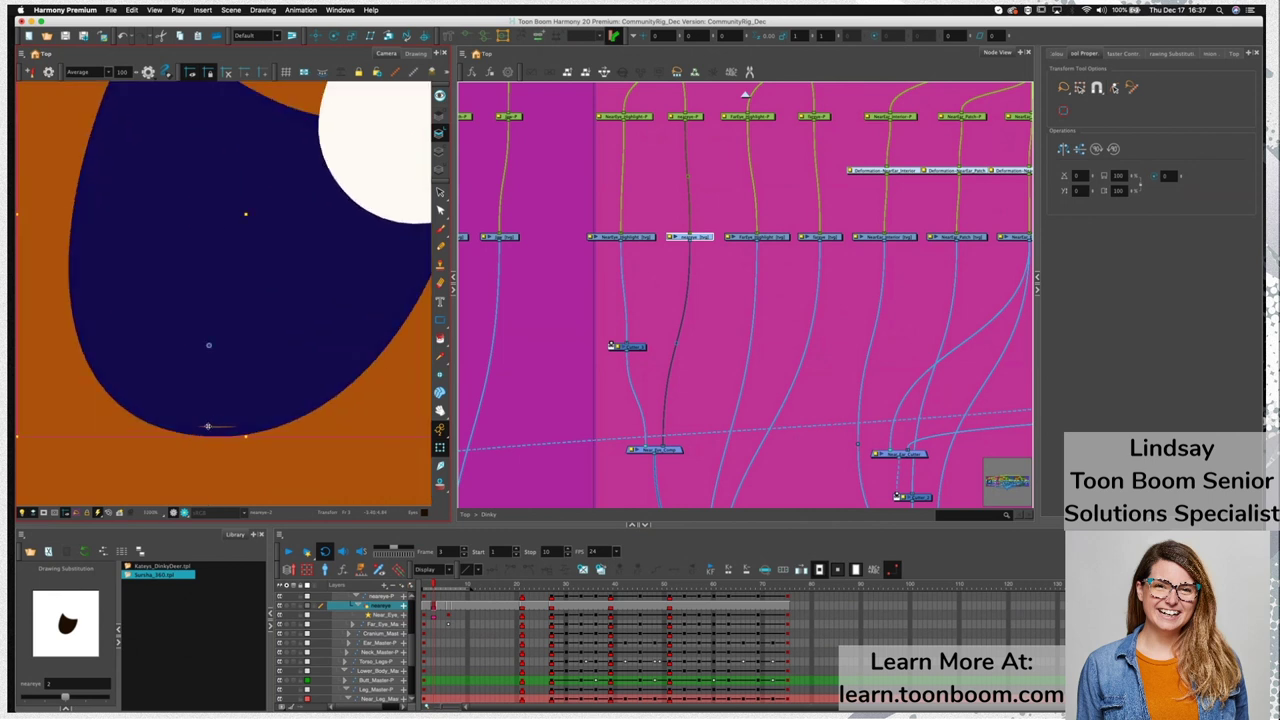
scroll(231, 421, down, 6)
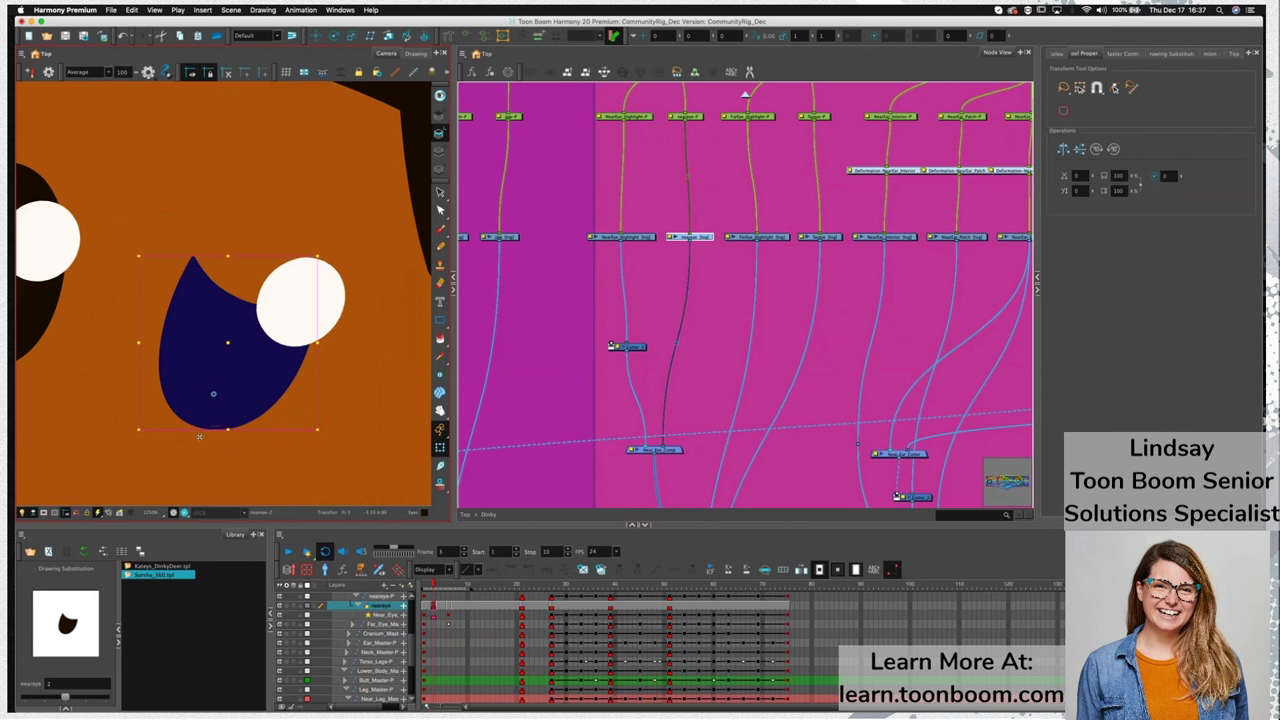
Copy the thin pupil outline from the frame 2 drawing and replace the thick line-art stroke at frame 4 with it
drag(435, 586, 432, 587)
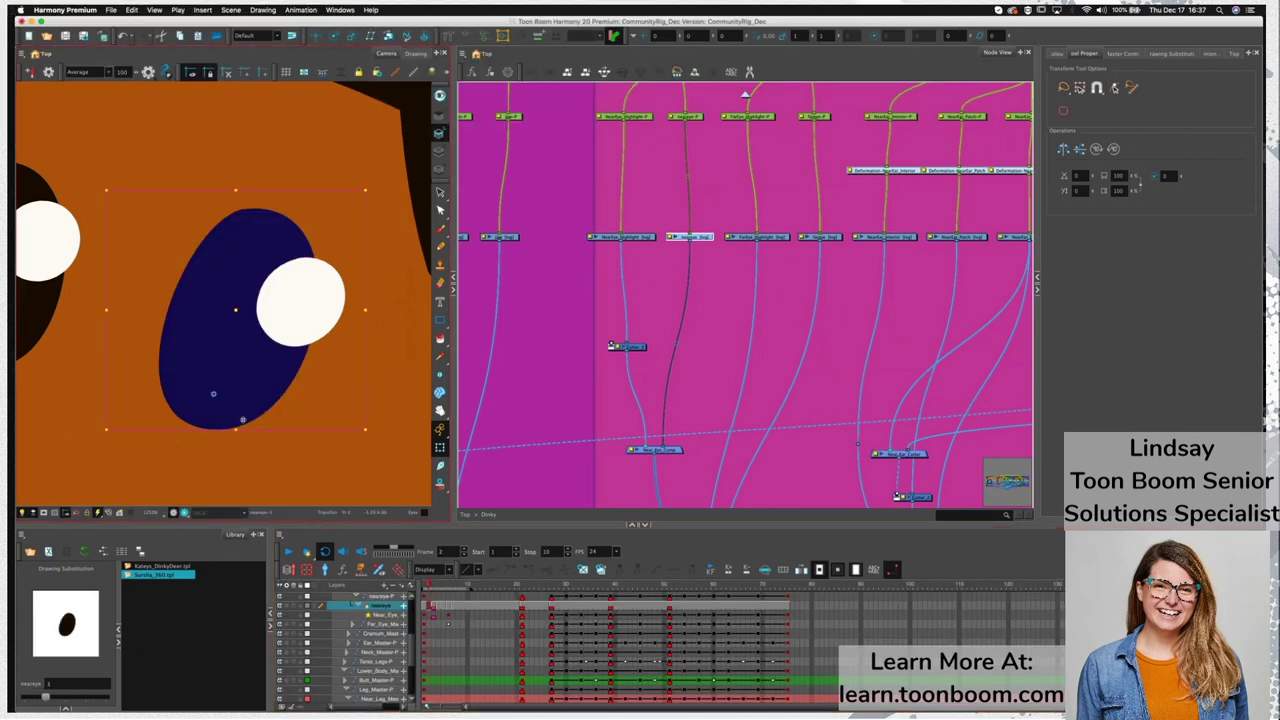
key(alt+s)
click(270, 411)
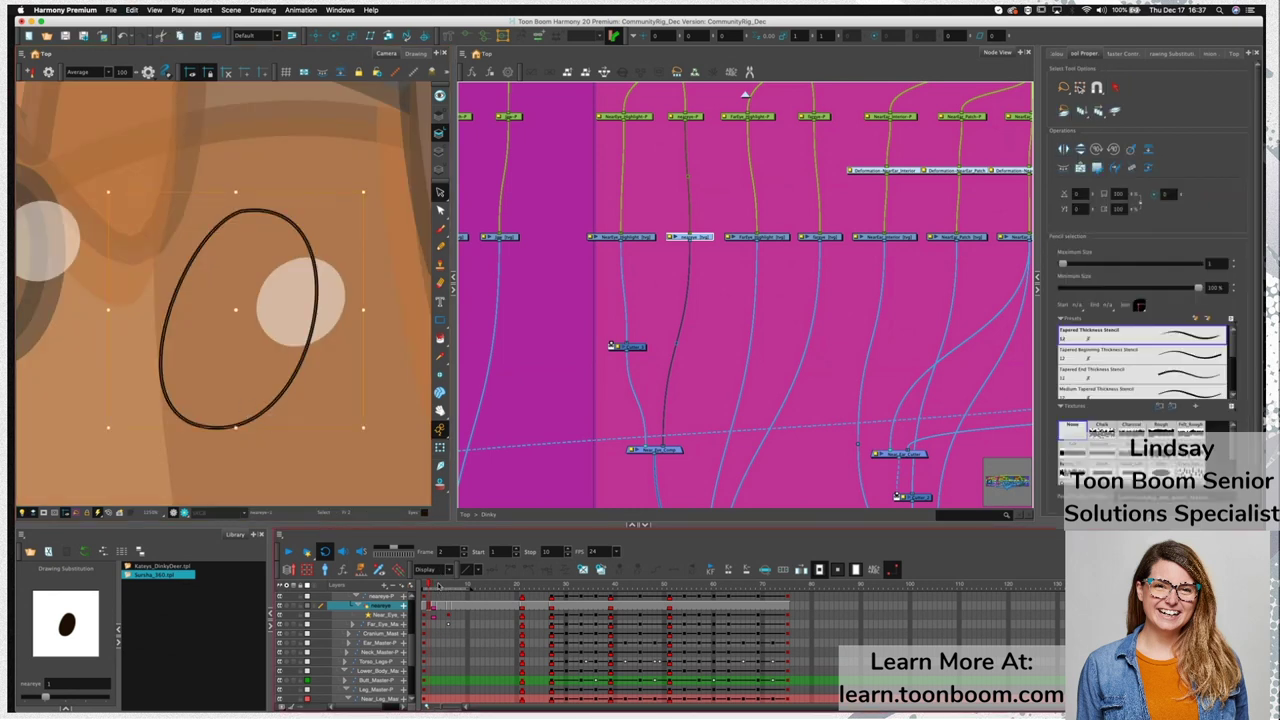
click(442, 586)
click(229, 390)
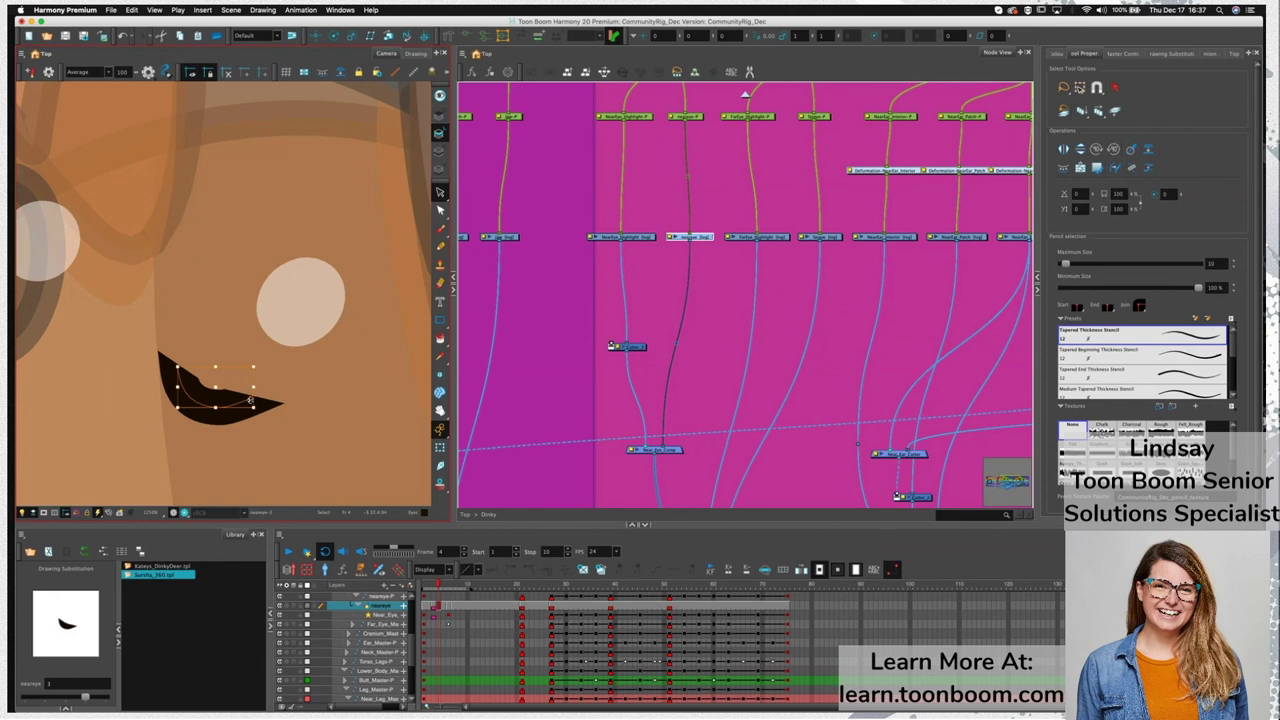
key(Delete)
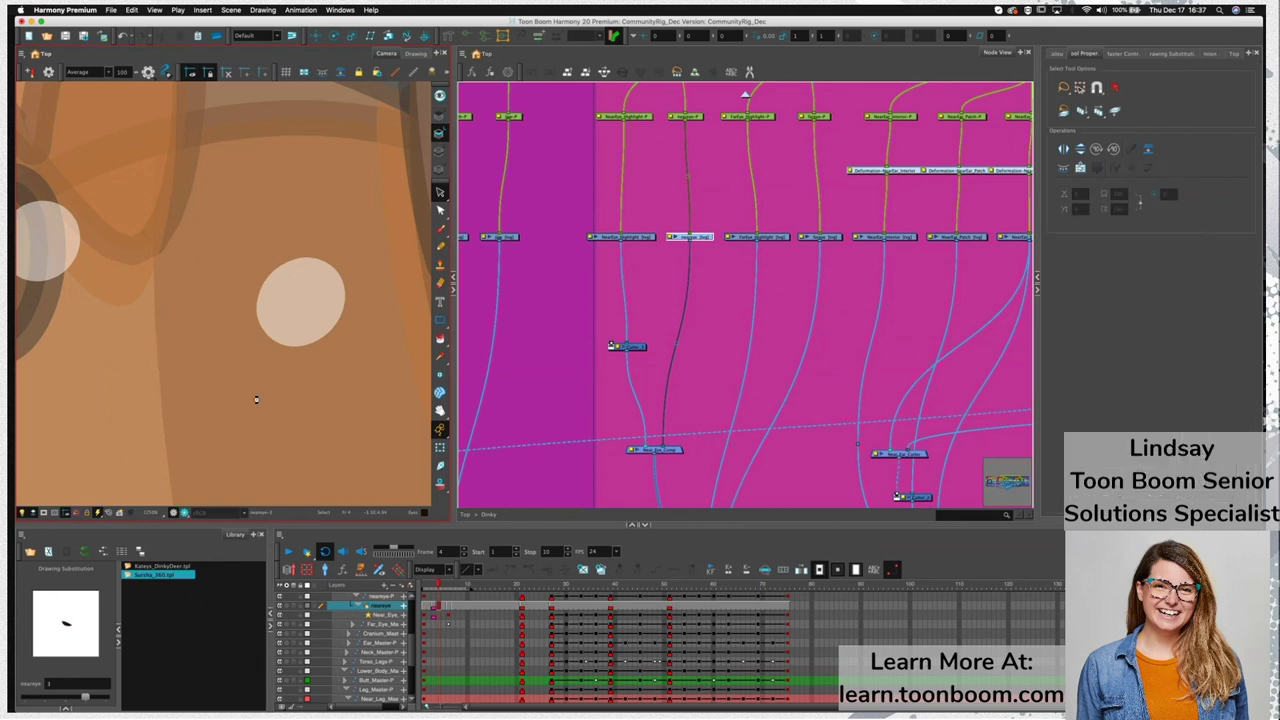
key(super+z)
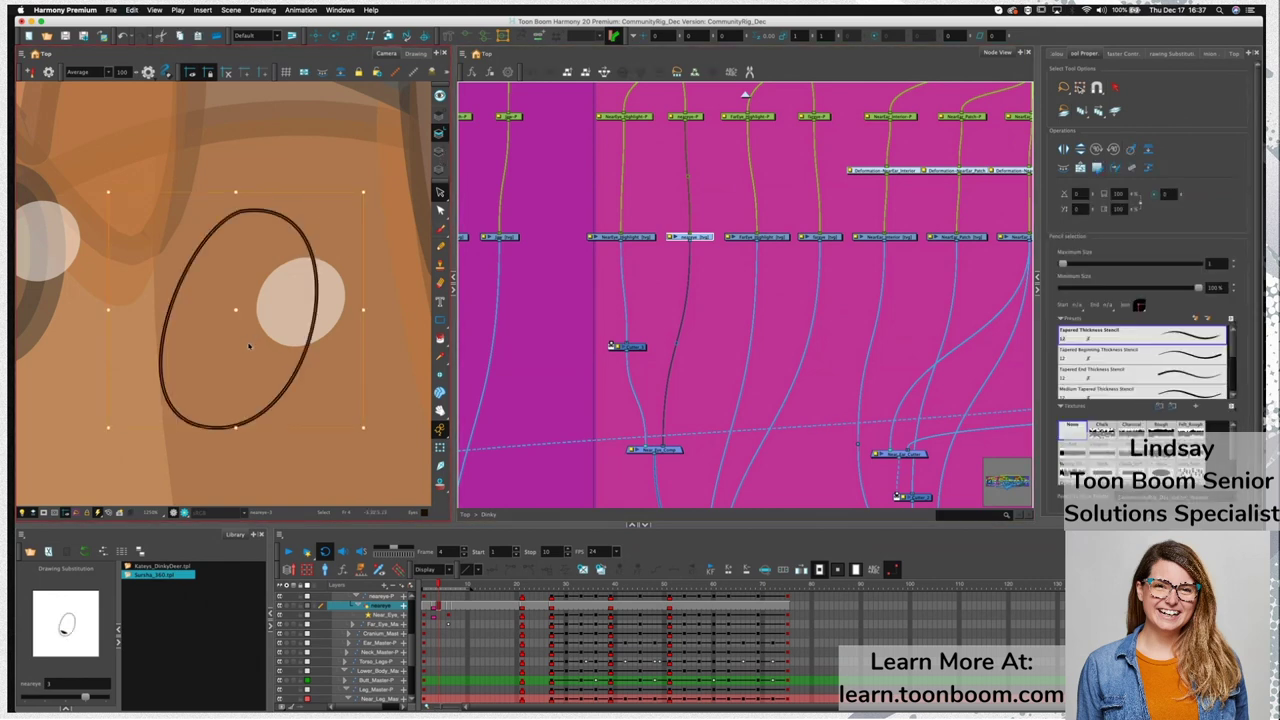
Add contour points on the pasted outline's lower sides and pull its top edge down into a thin crescent with the Contour Editor
key(alt+q)
click(161, 367)
click(272, 403)
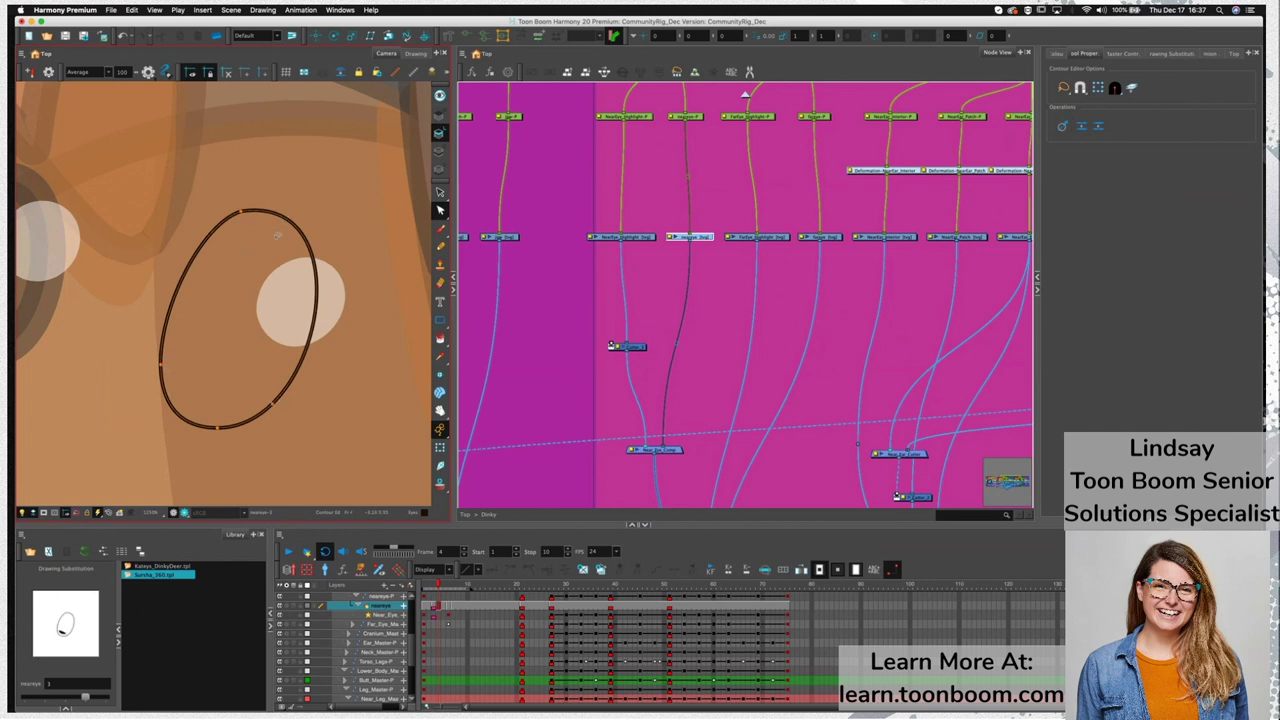
click(241, 211)
drag(243, 212, 216, 377)
drag(315, 362, 292, 377)
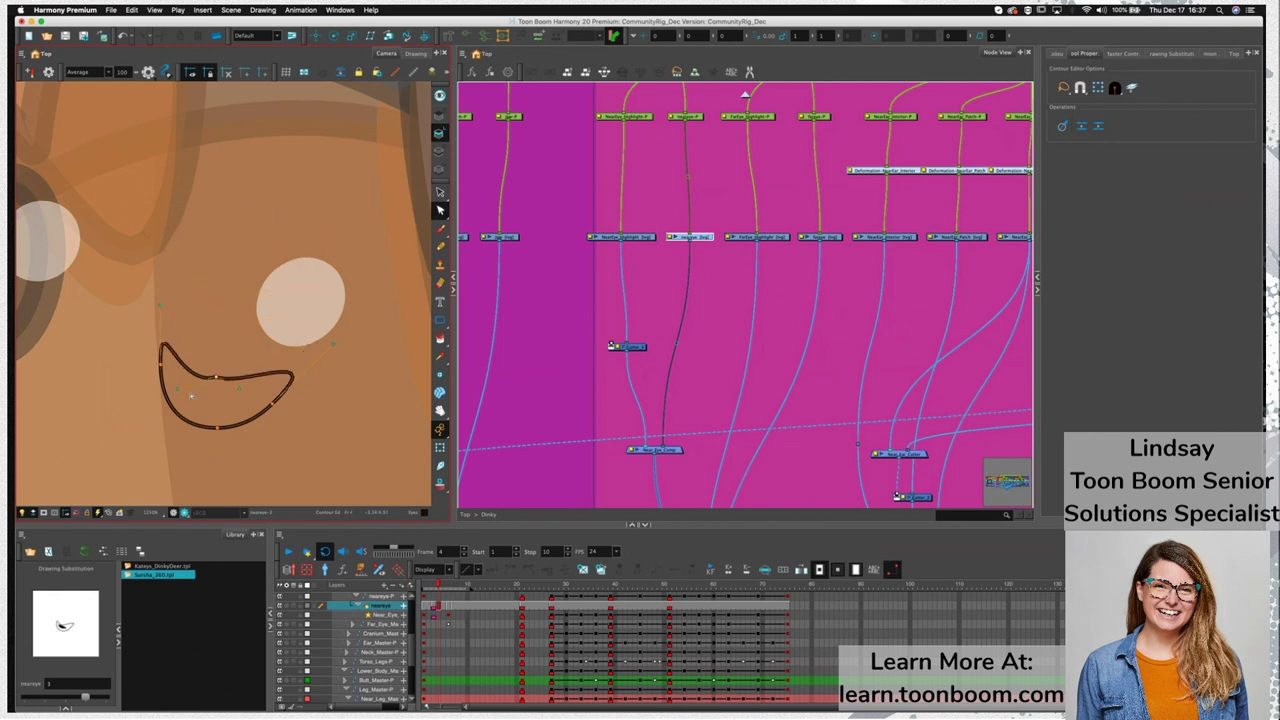
drag(179, 388, 210, 395)
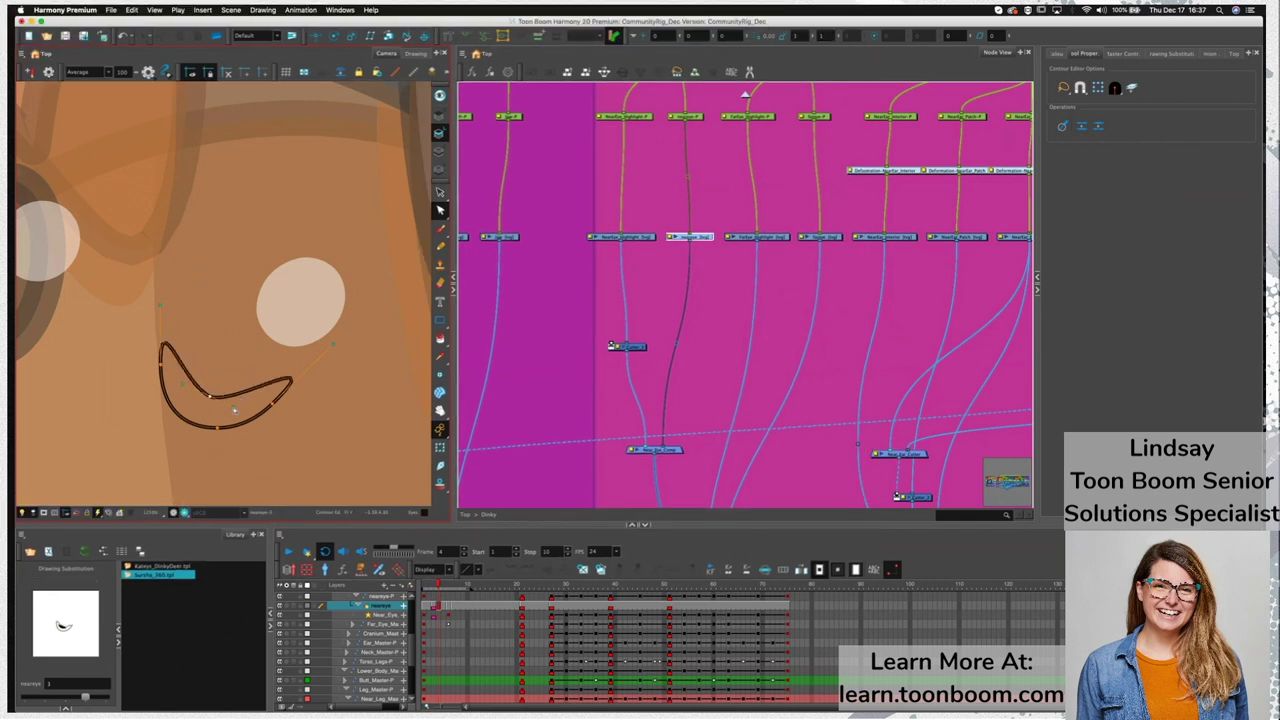
click(250, 408)
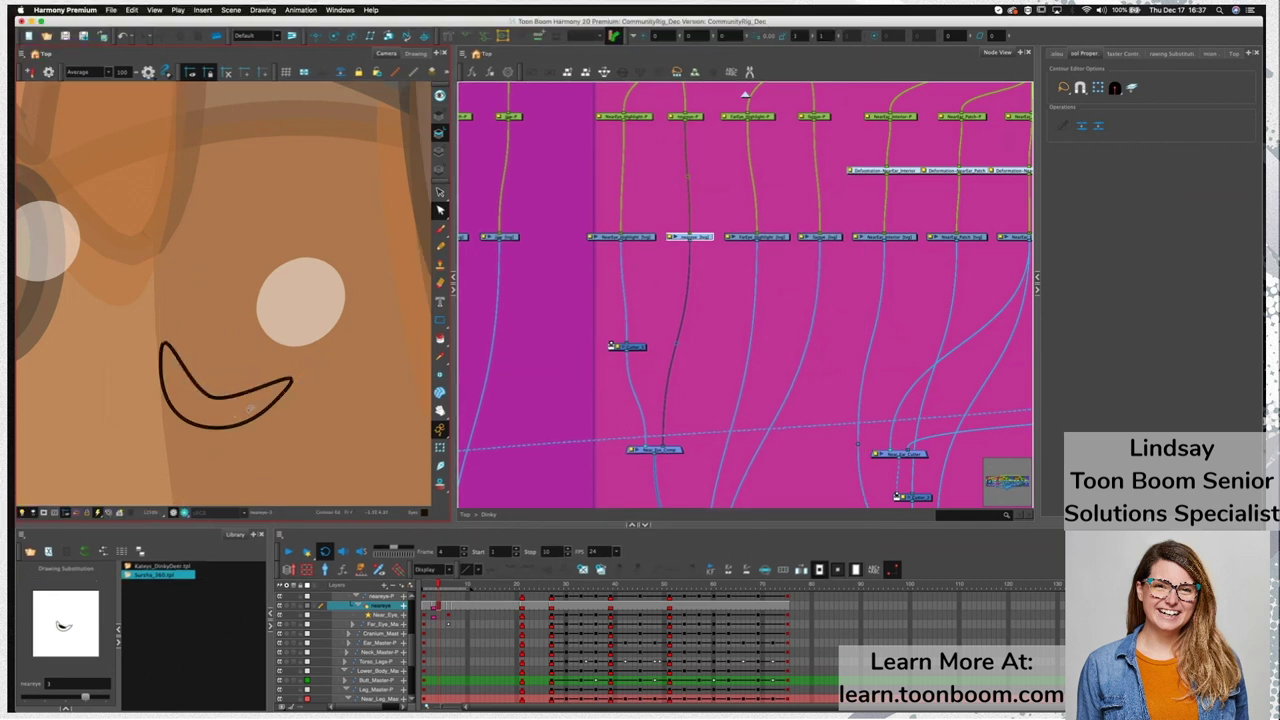
click(205, 393)
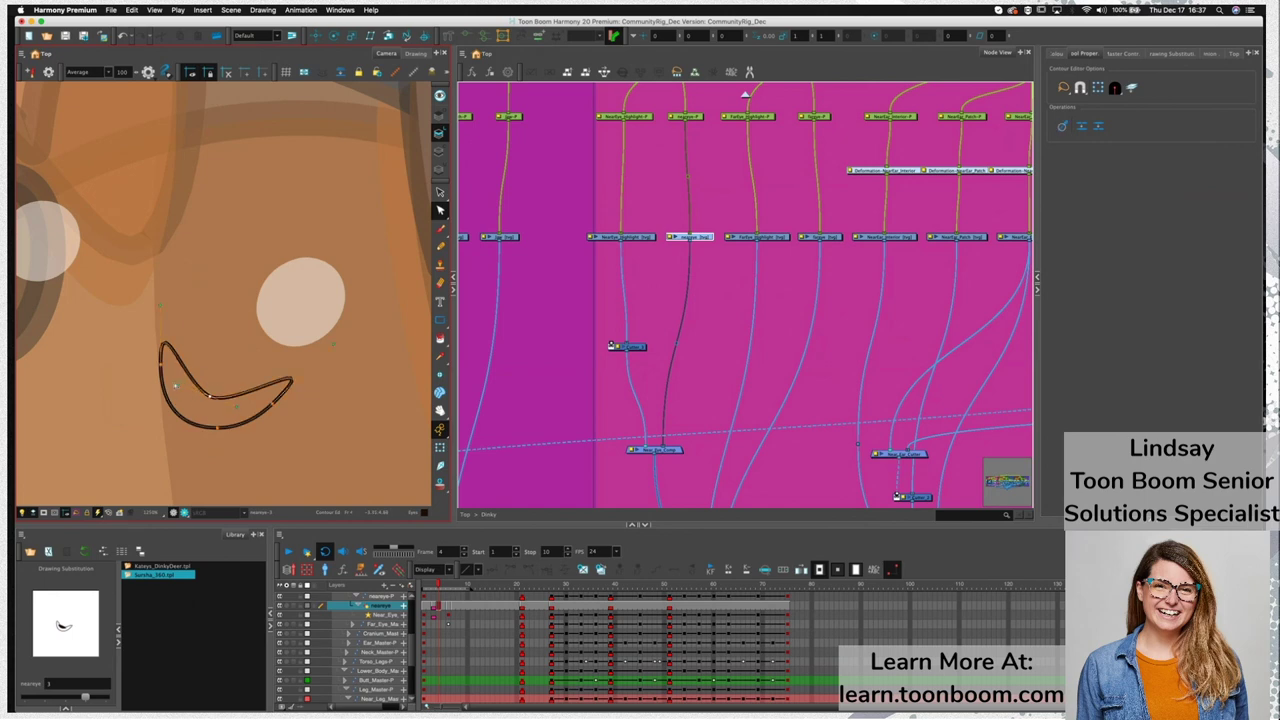
click(213, 410)
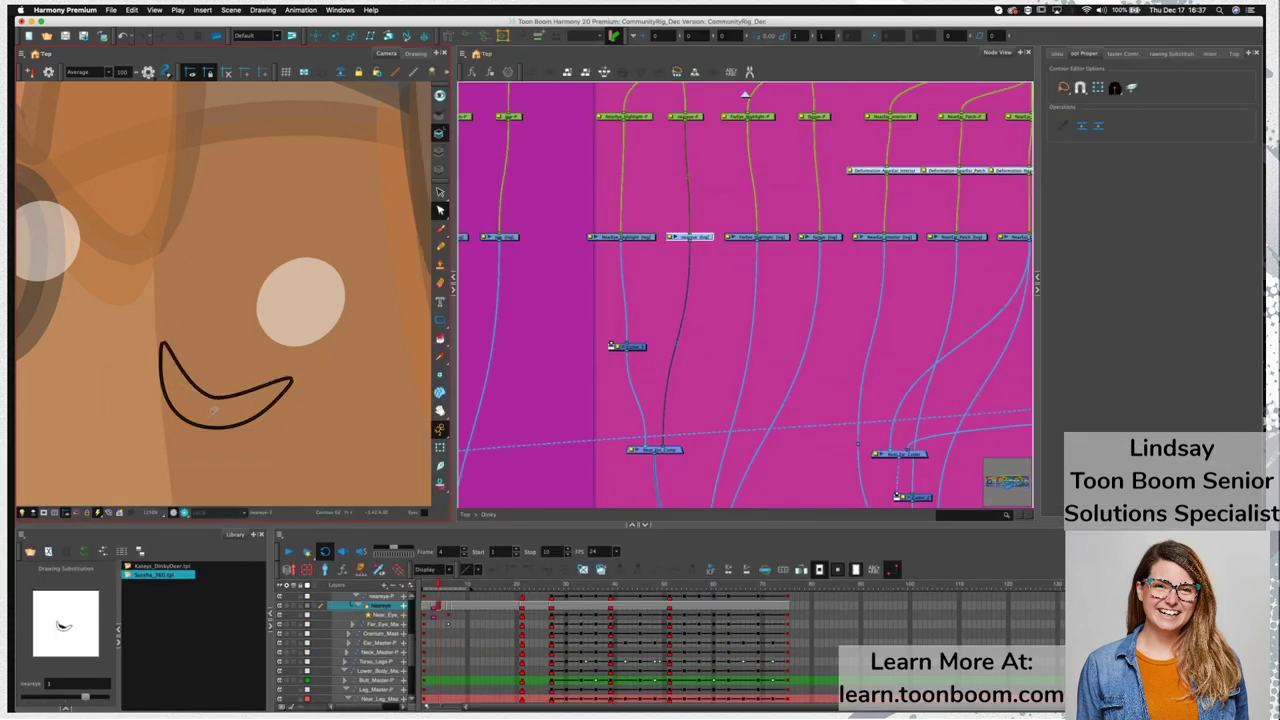
Fill the crescent outline with black in the line art and cut that fill to the clipboard
click(217, 411)
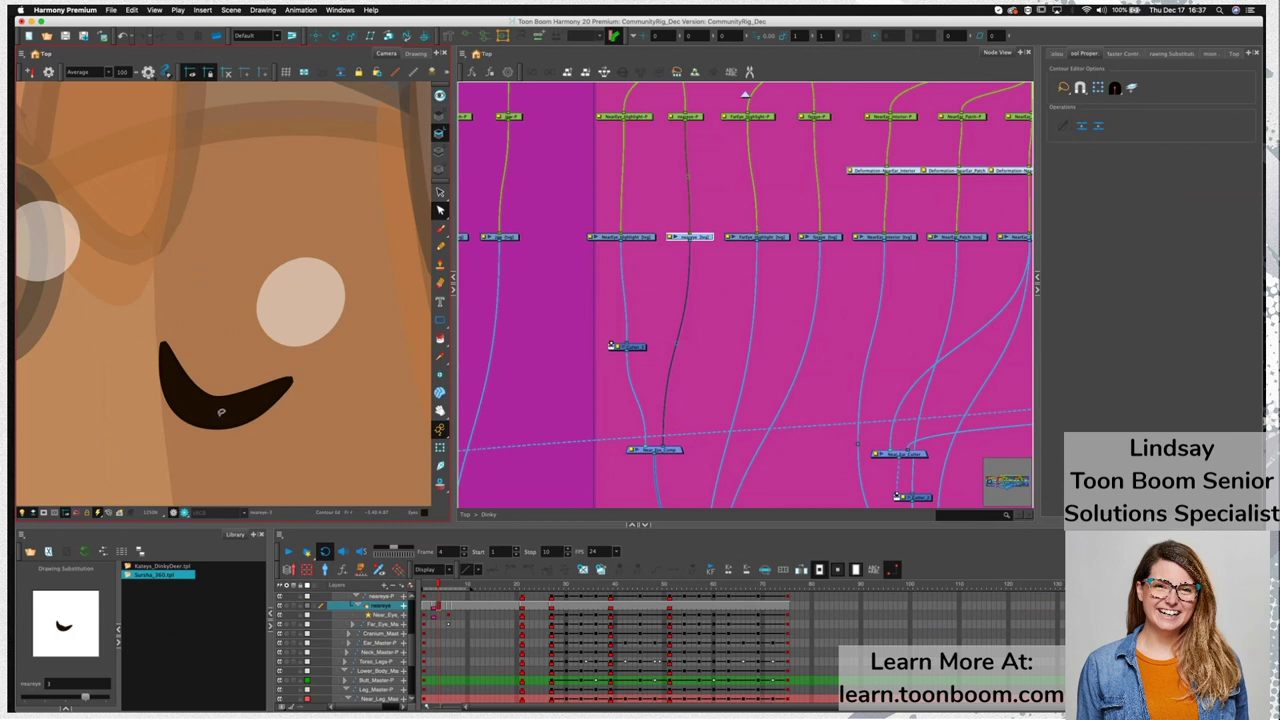
key(alt+s)
click(223, 414)
key(Delete)
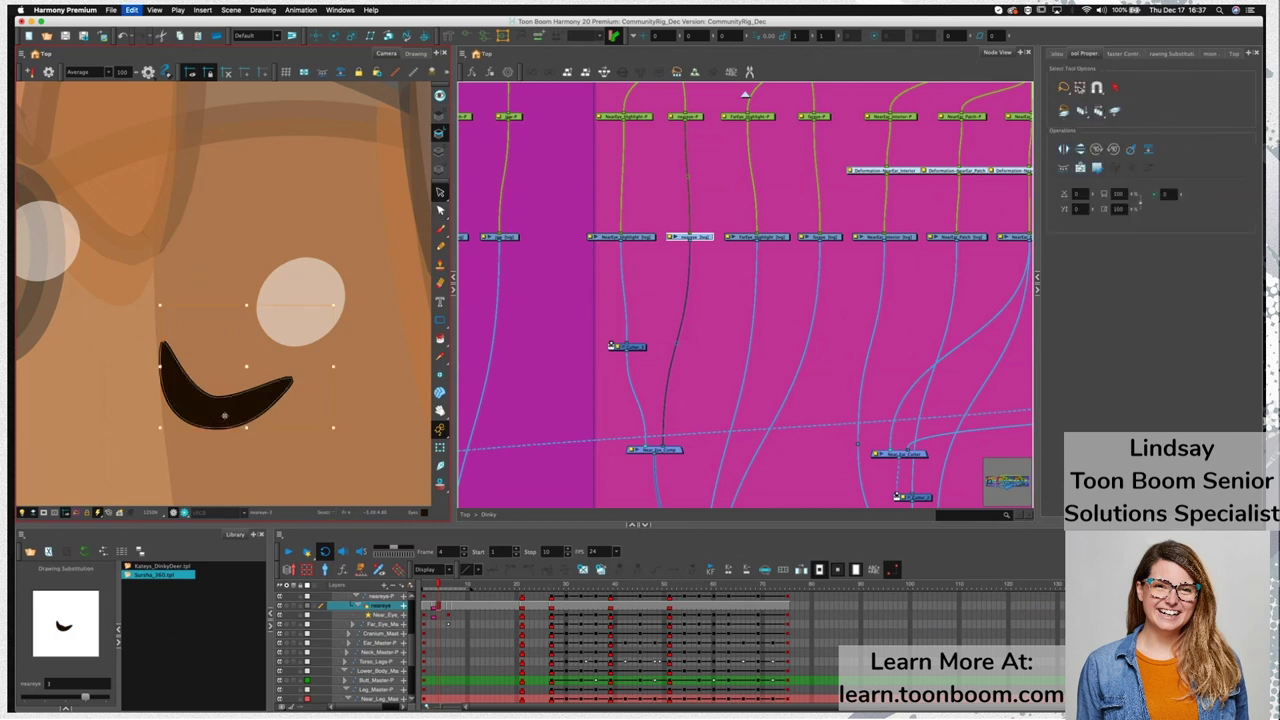
Delete the old fill from the frame 4 drawing's colour art and paste the black crescent fill in its place
click(440, 151)
click(211, 391)
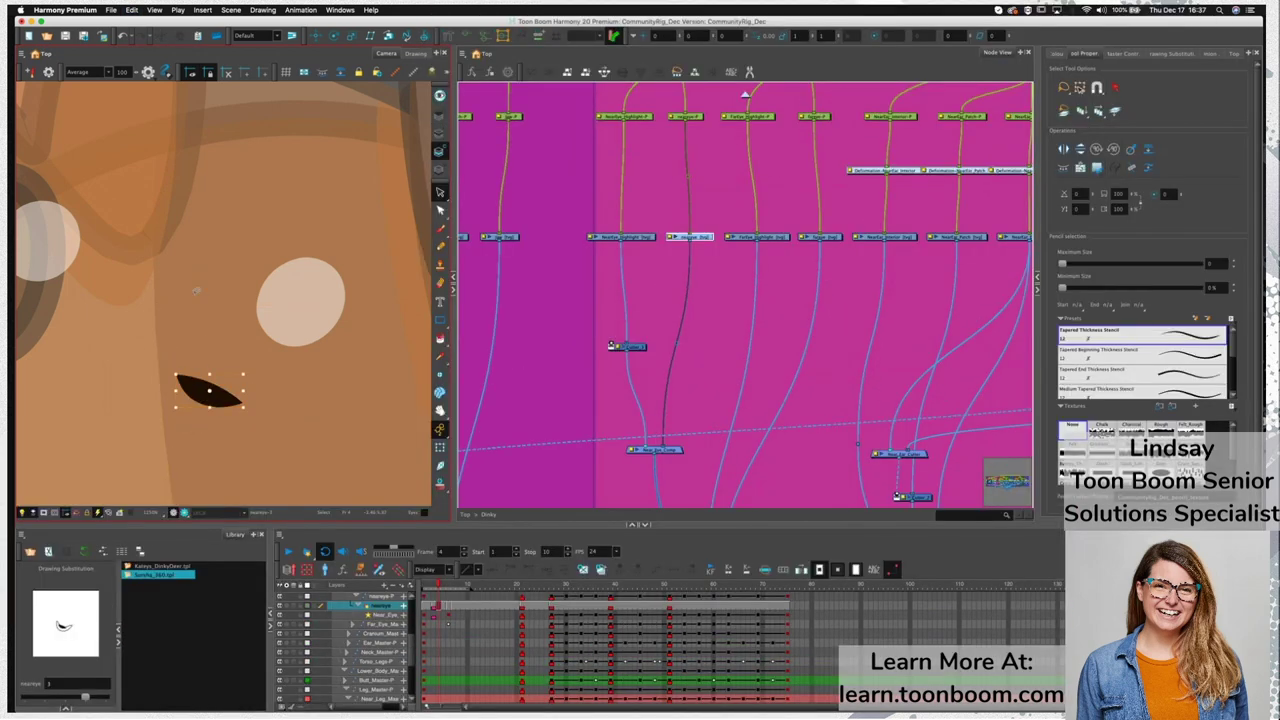
key(Delete)
key(super+v)
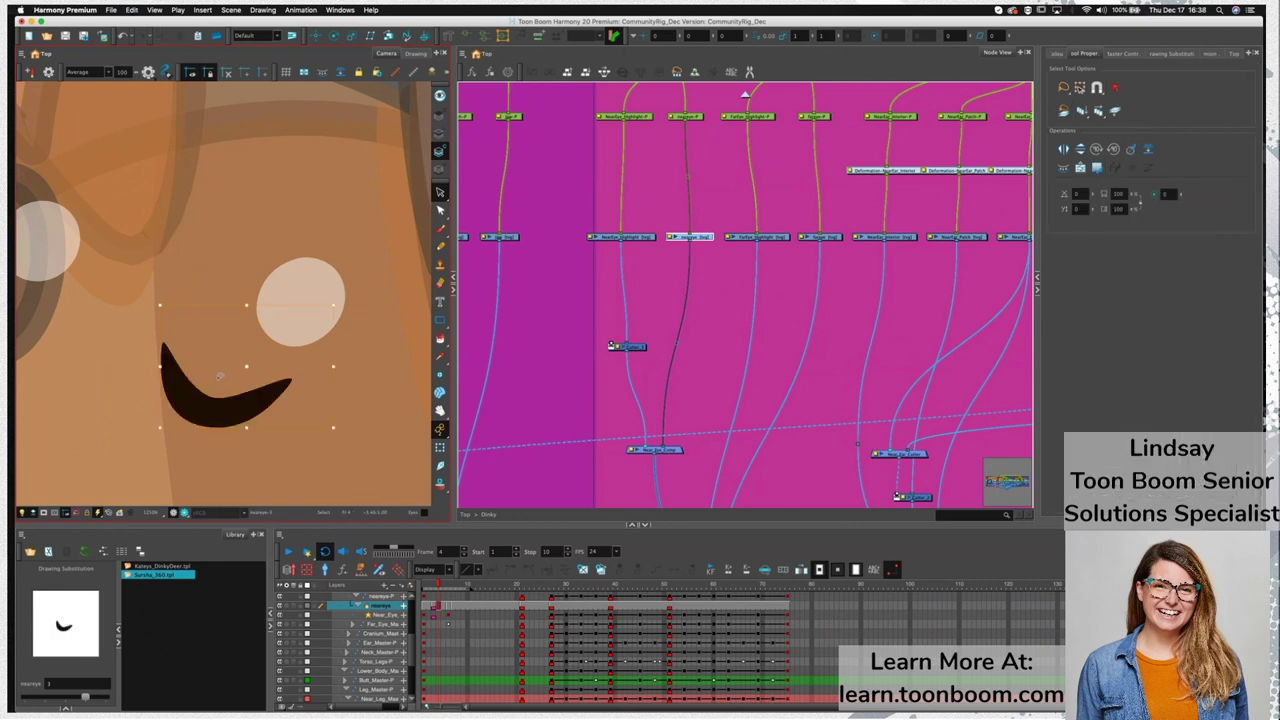
key(shift+t)
key(1)
key(1)
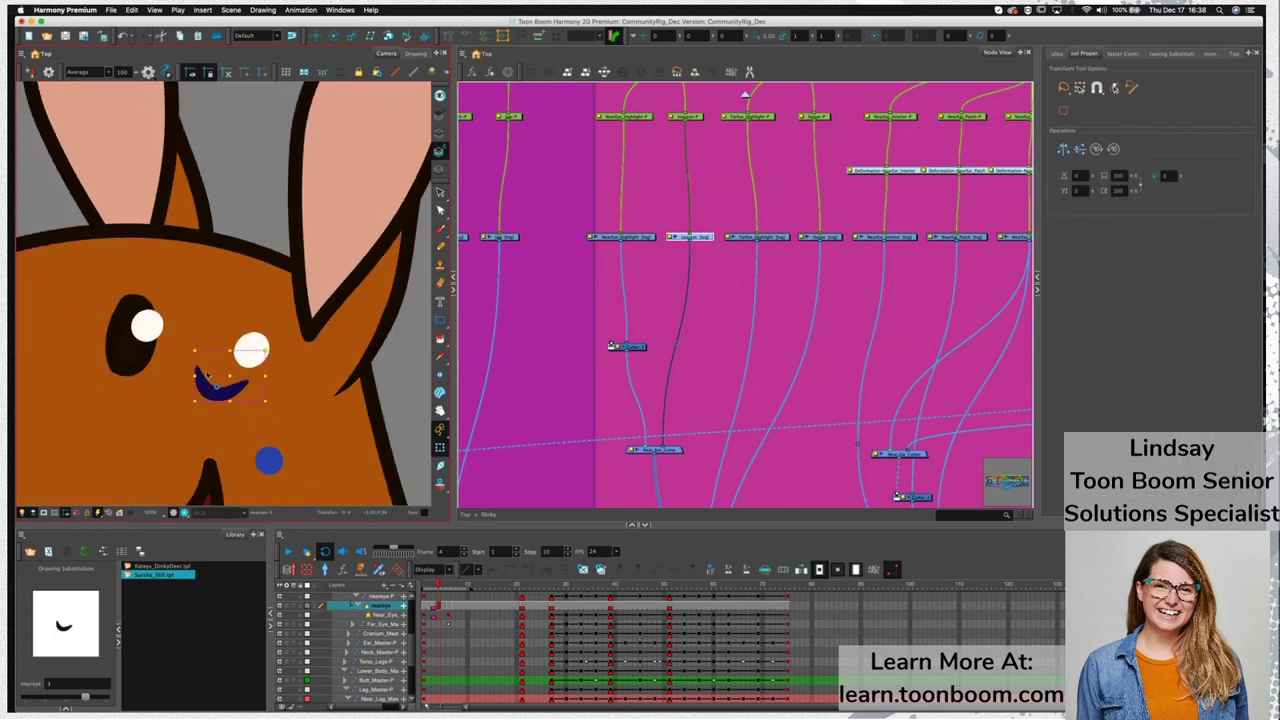
Copy the thin line-art outline of the open pupil at frame 2 and replace the thick curved stroke at frame 6 with it
mouse_move(440, 587)
mouse_down()
mouse_move(426, 587)
mouse_move(449, 590)
mouse_move(431, 604)
mouse_up()
click(440, 192)
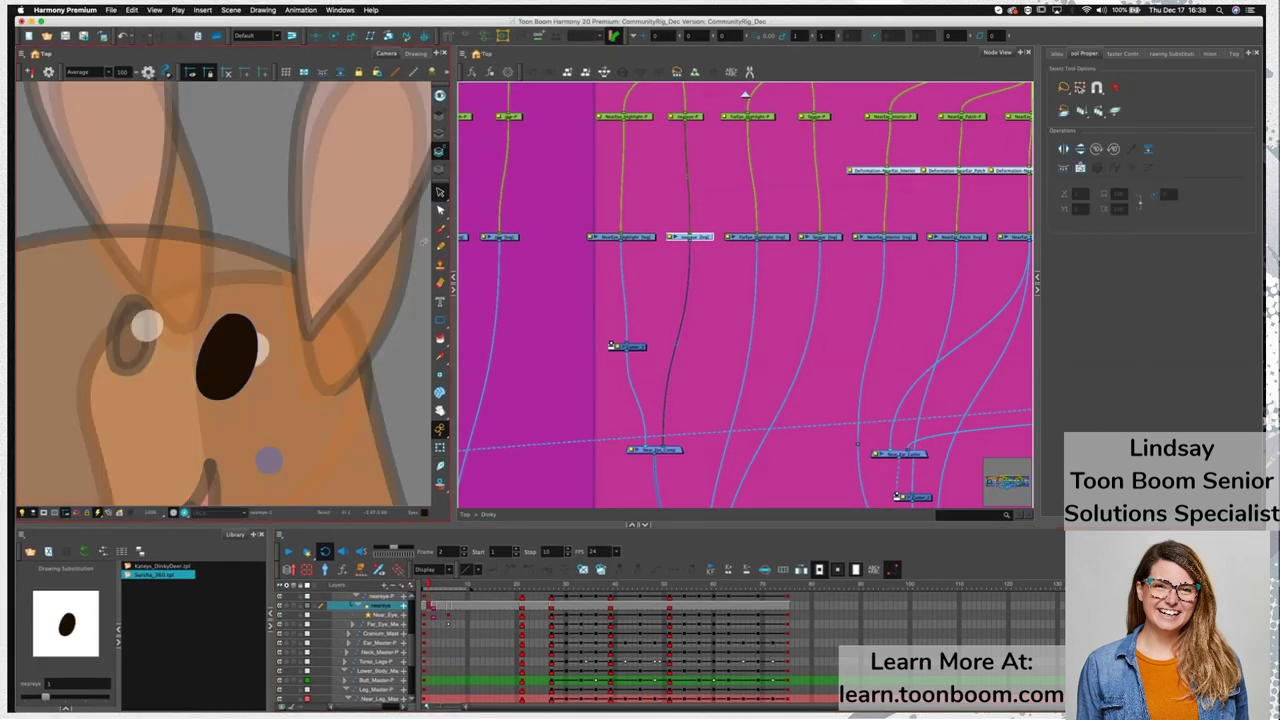
click(440, 134)
key(l)
click(241, 389)
key(Delete)
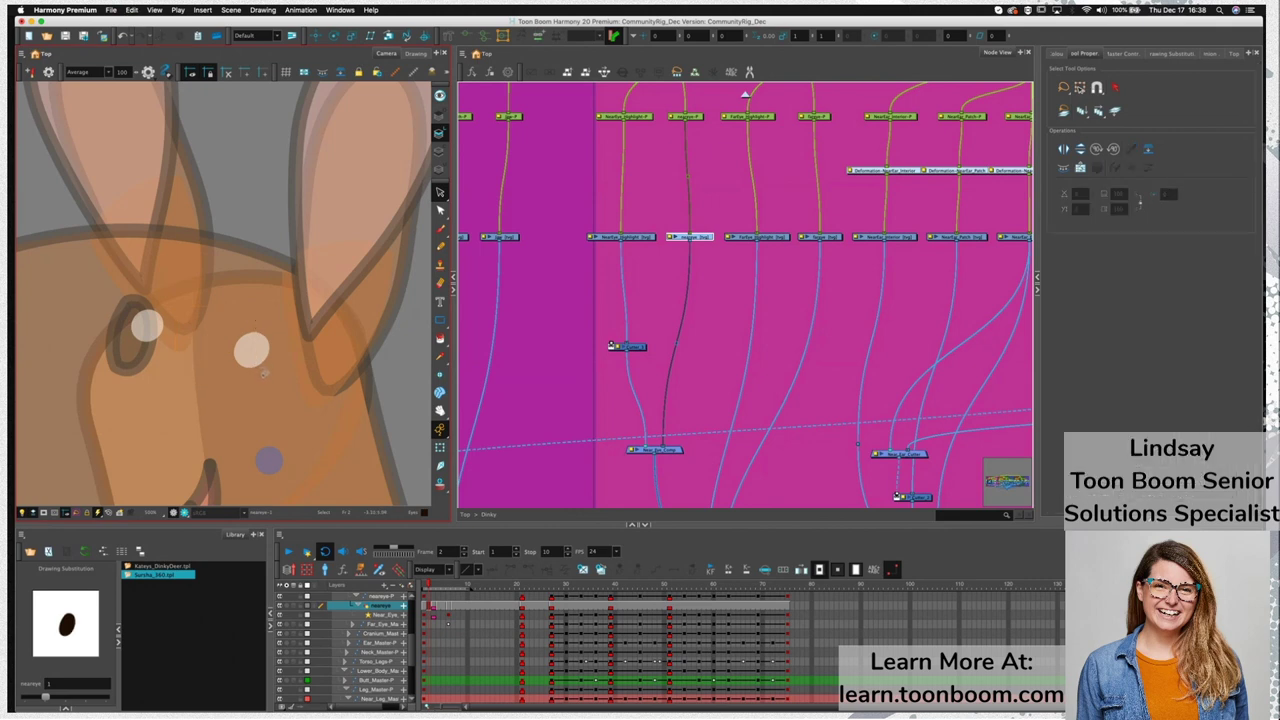
key(super+z)
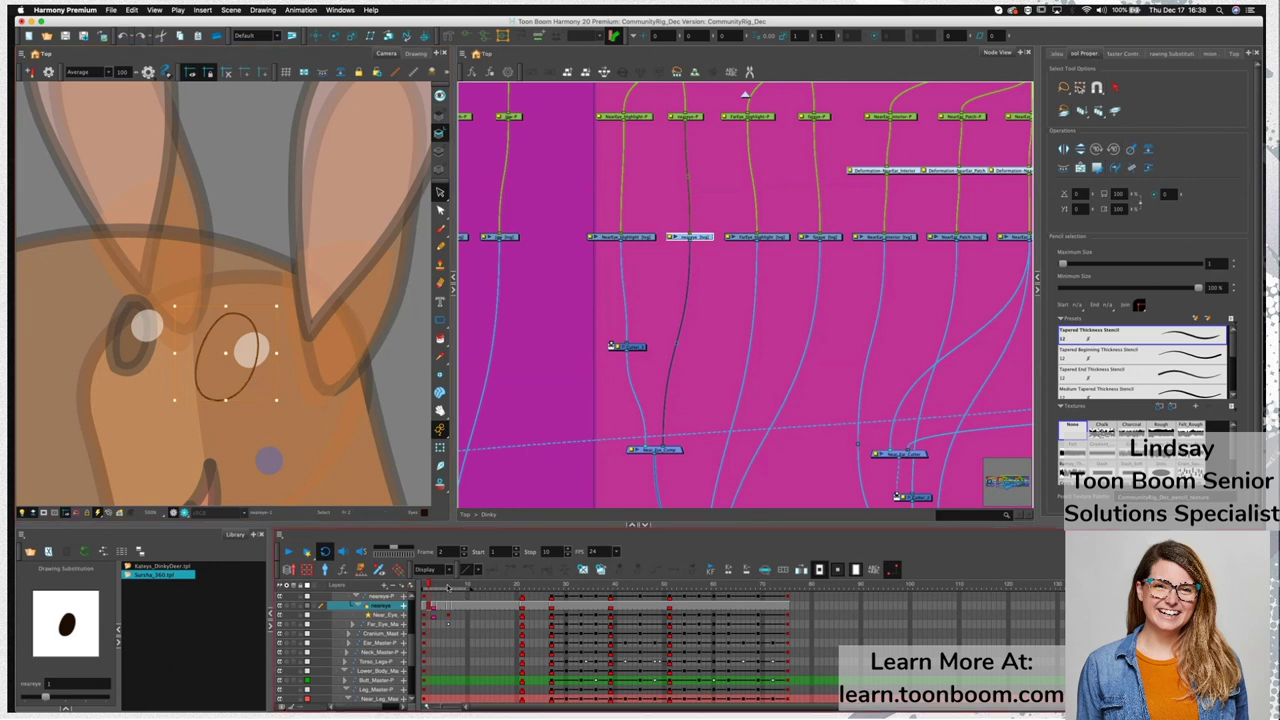
click(449, 587)
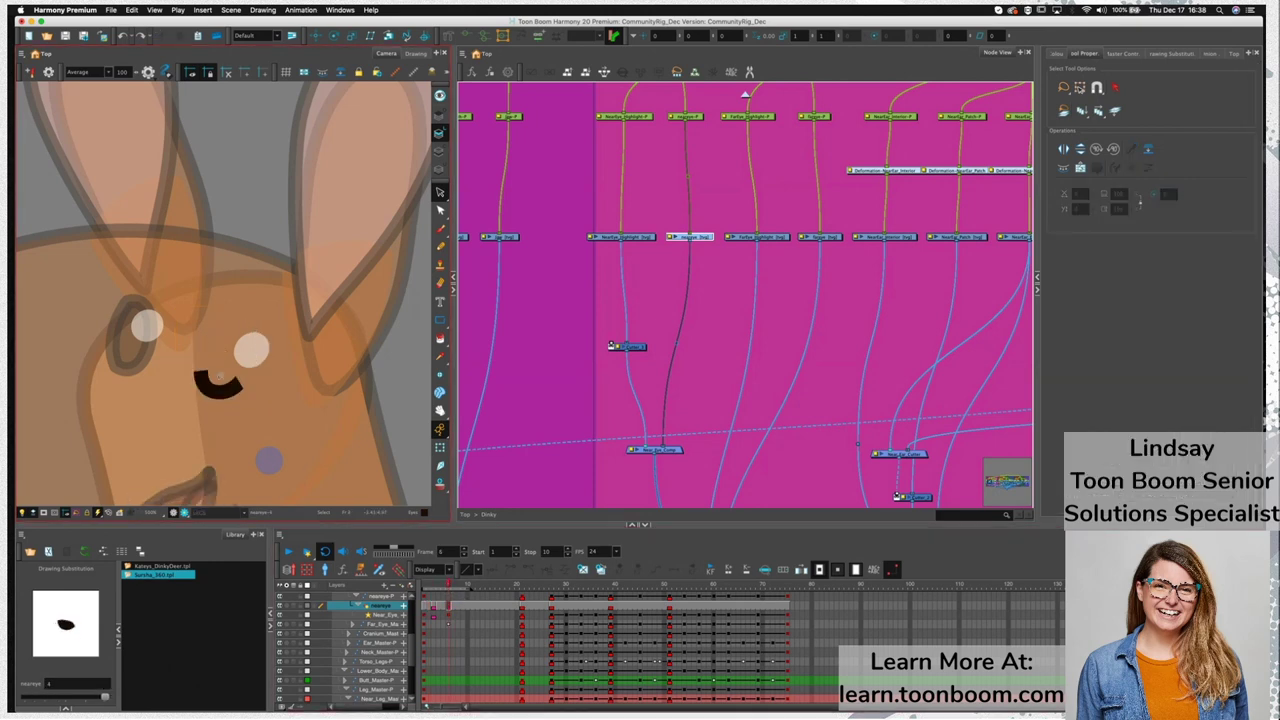
click(212, 383)
key(Delete)
key(super+z)
Display all art layers at frame 6 and lower the thin outline's upper edge around the old pupil fill with the Contour Editor
click(445, 152)
click(442, 133)
click(442, 97)
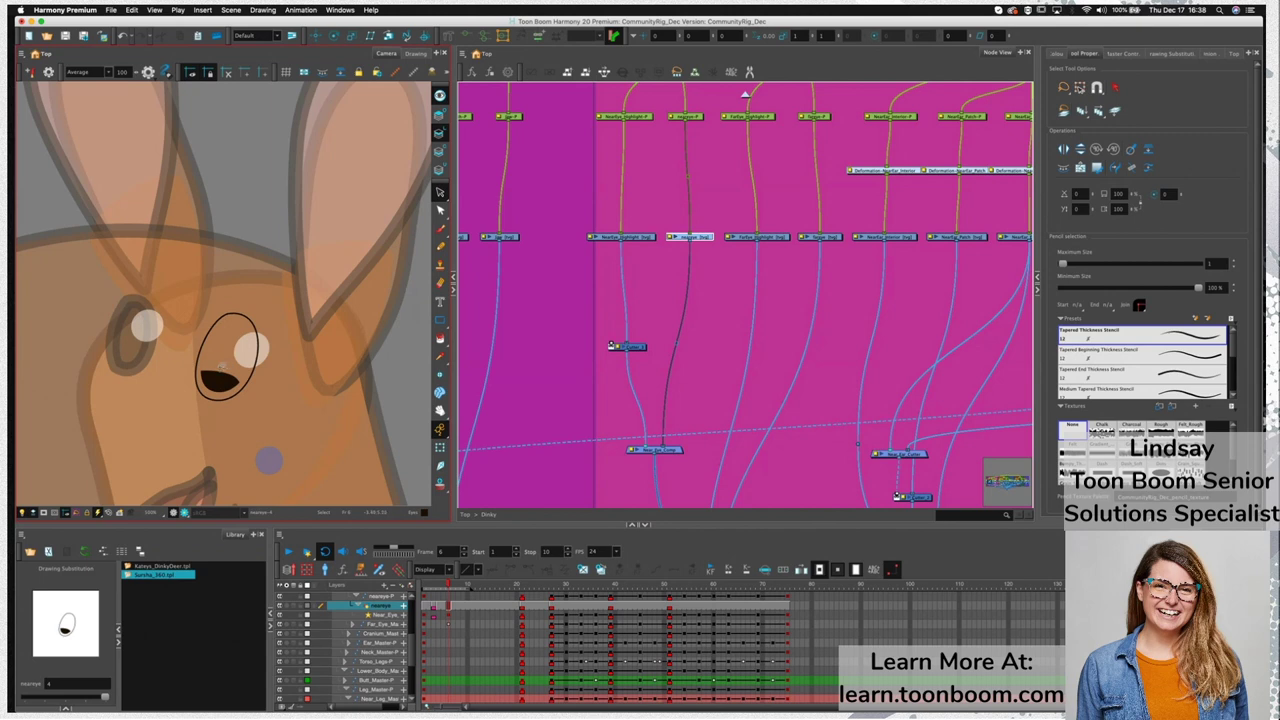
key(alt+q)
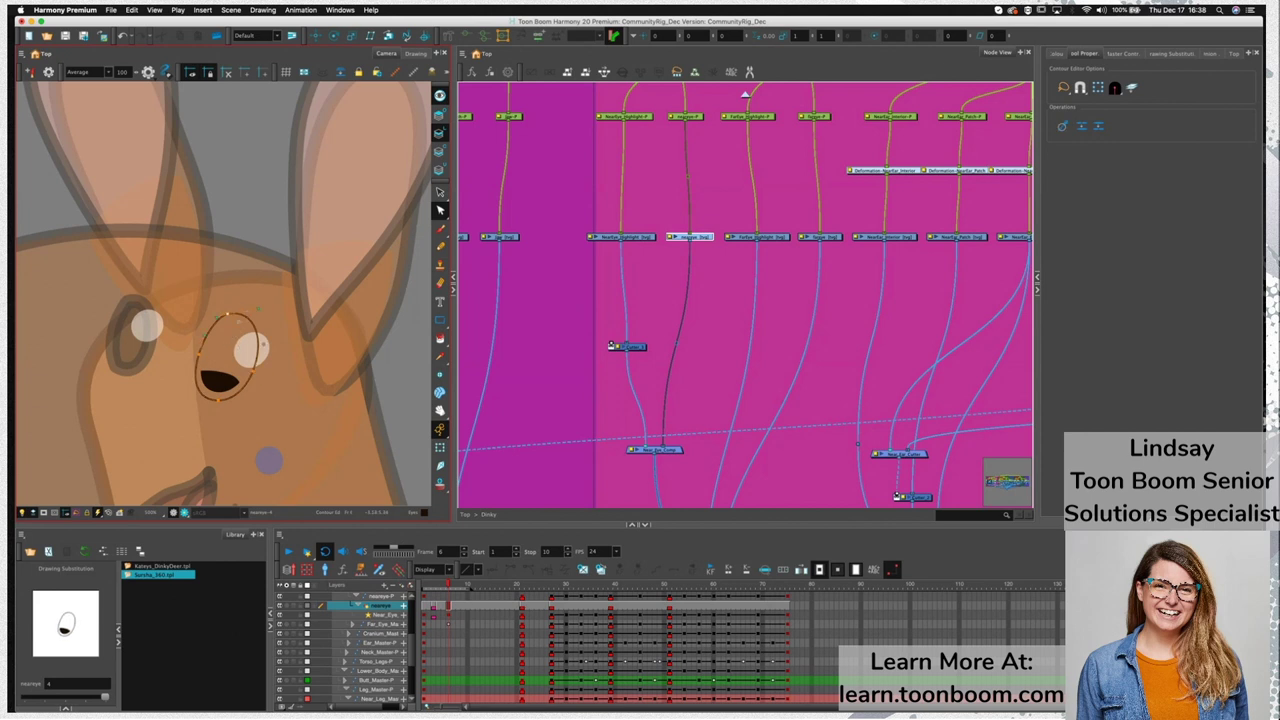
drag(228, 315, 238, 347)
key(super+z)
click(227, 316)
drag(228, 316, 231, 348)
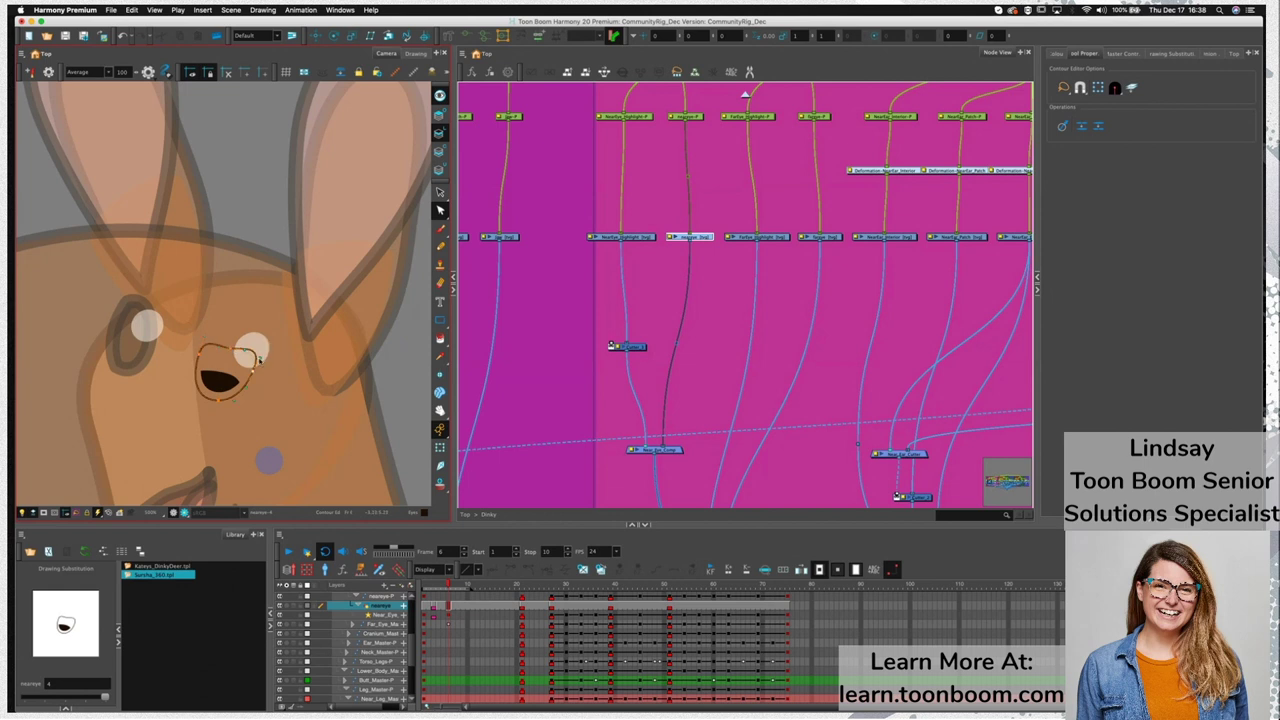
drag(256, 367, 253, 372)
drag(202, 350, 219, 352)
click(238, 360)
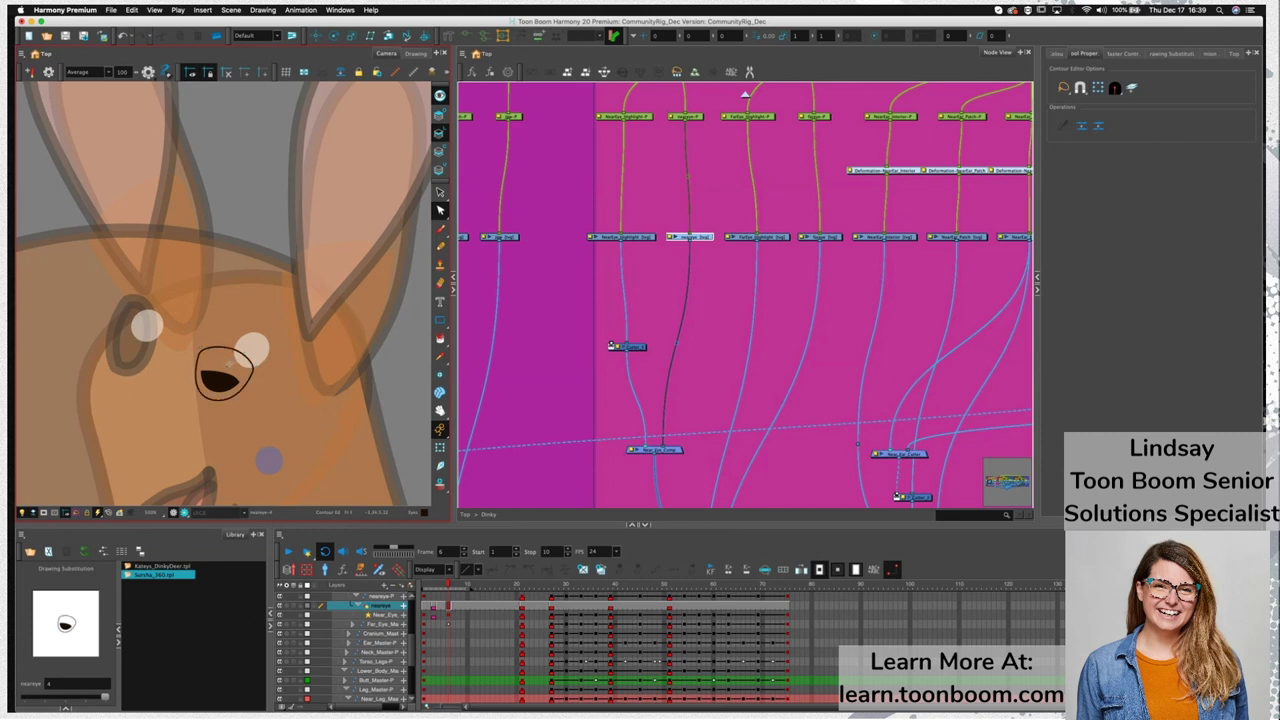
Fill the reshaped frame 6 outline with black, cut that fill from the line art, and clear the old colour-art fill
click(231, 364)
key(alt+s)
click(231, 370)
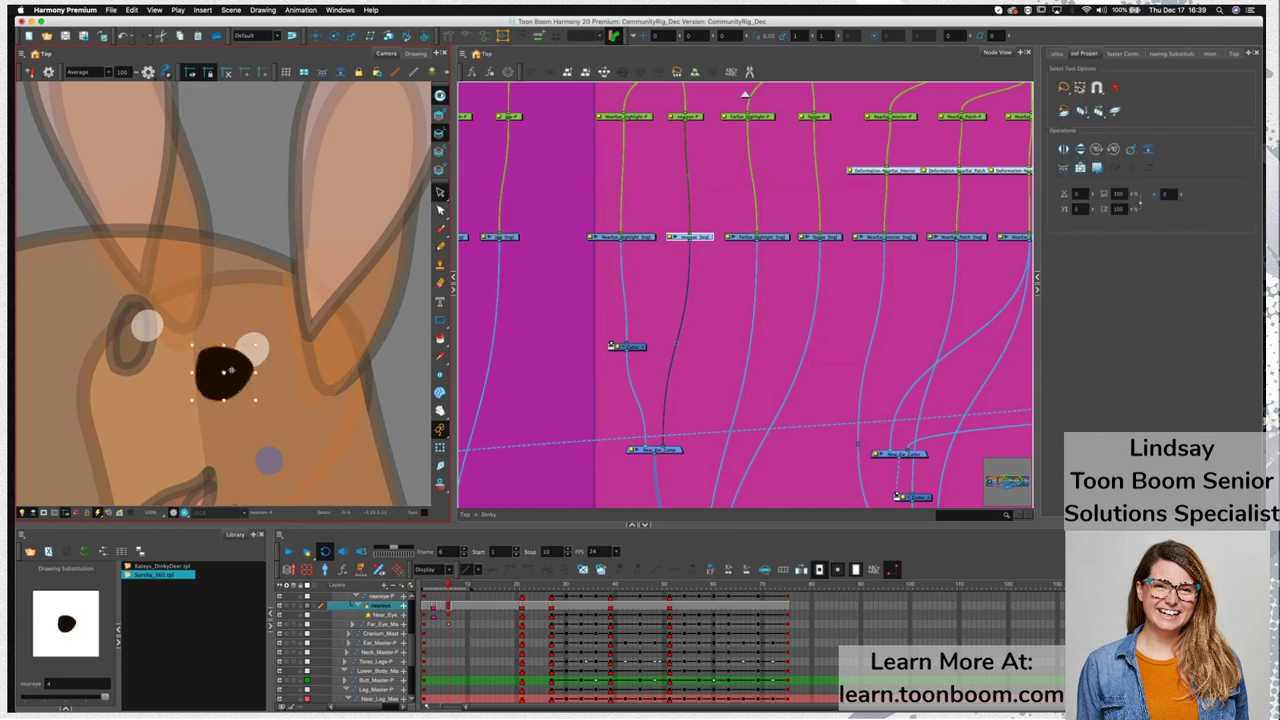
key(ctrl+z)
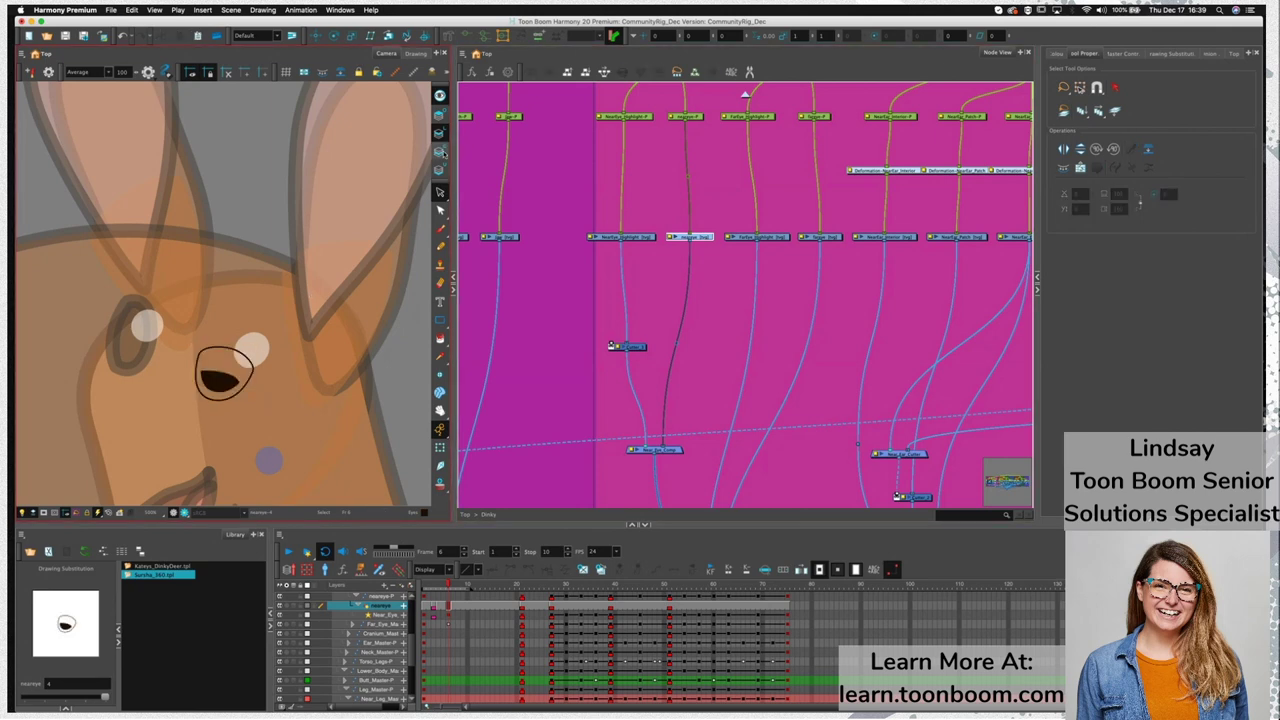
key(ctrl+z)
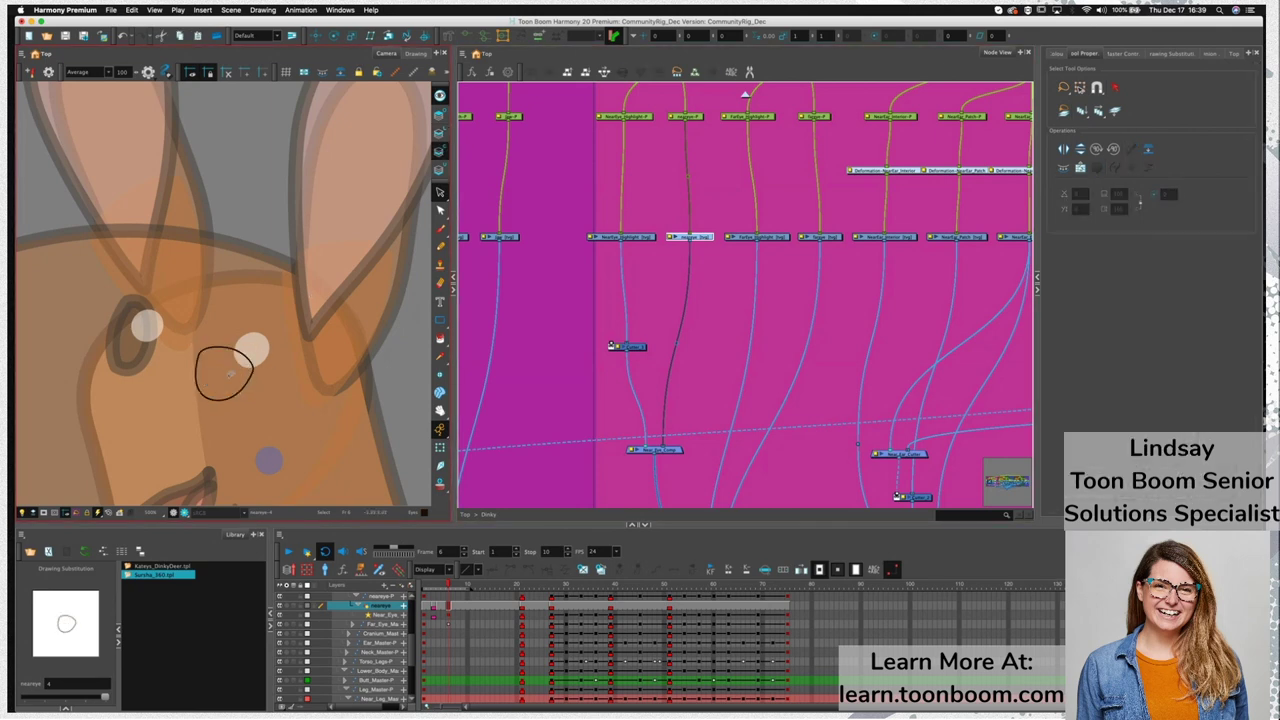
Paste the black pupil fill into the colour art of the near eye's frame 6 drawing and deselect it
key(super+v)
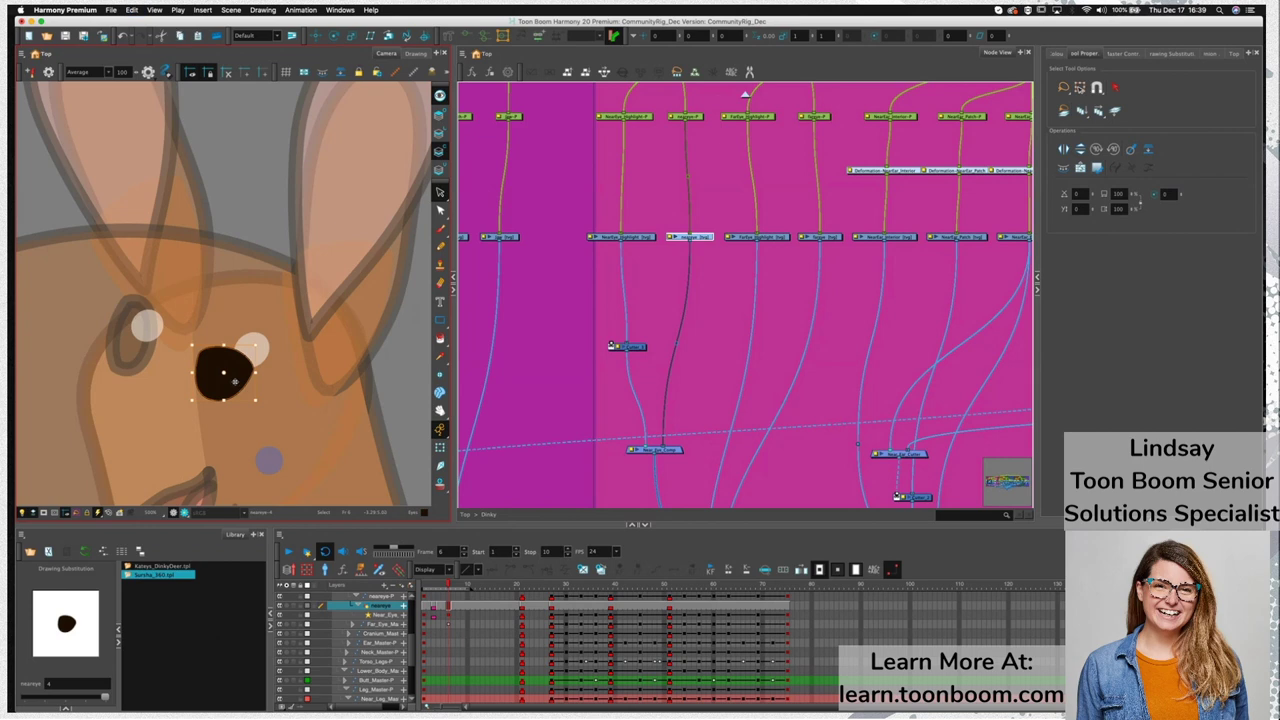
key(shift+t)
click(520, 430)
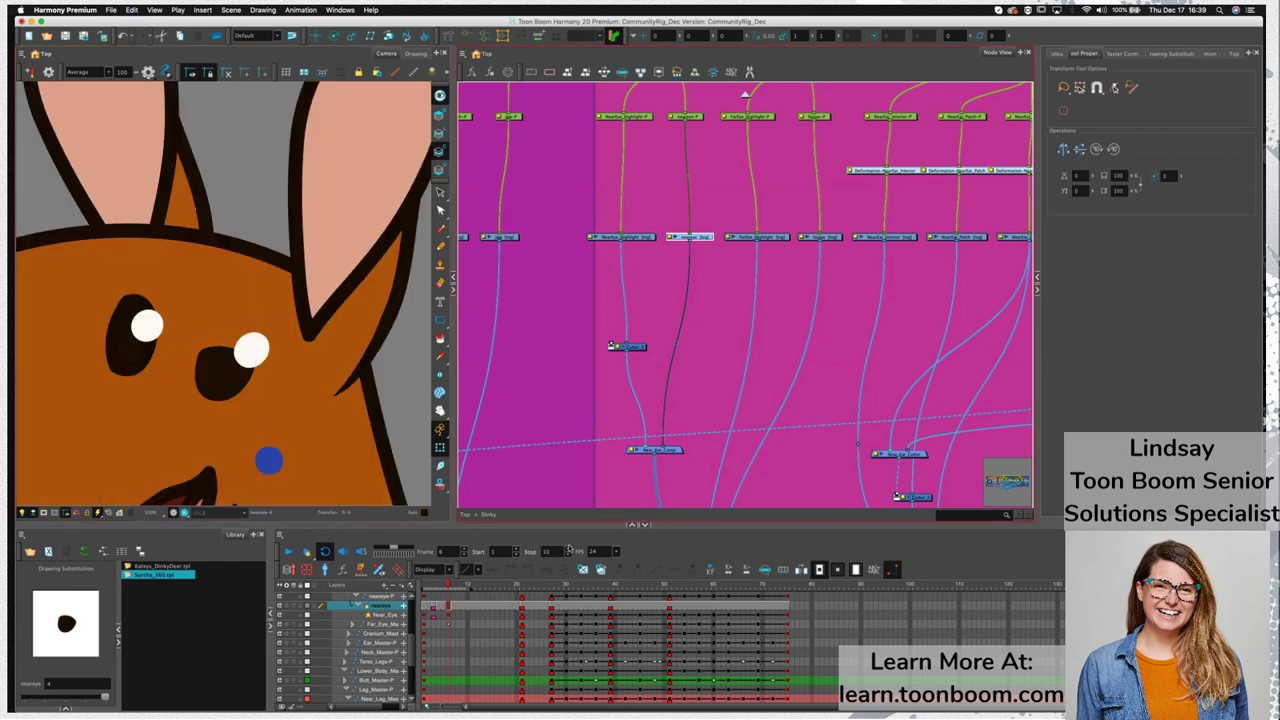
Play the animation from frame 1 and scrub through the opening frames to review the near eye's pupil drawings
click(445, 584)
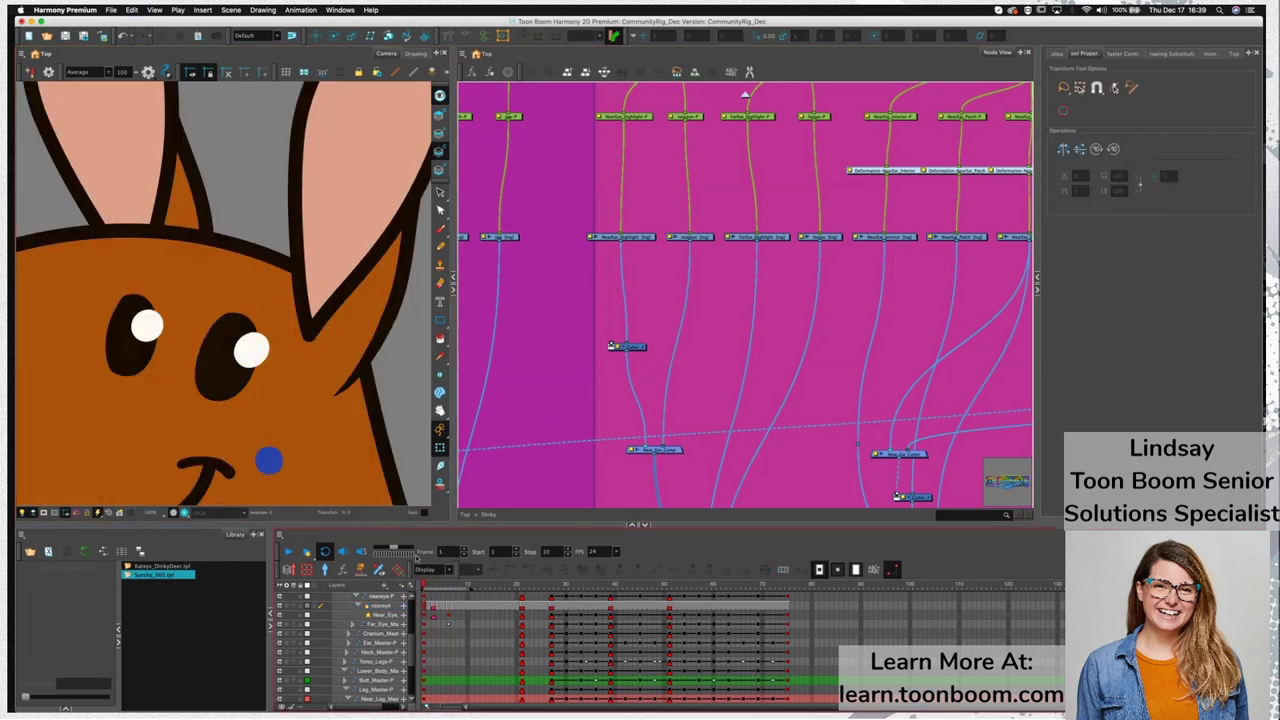
click(289, 553)
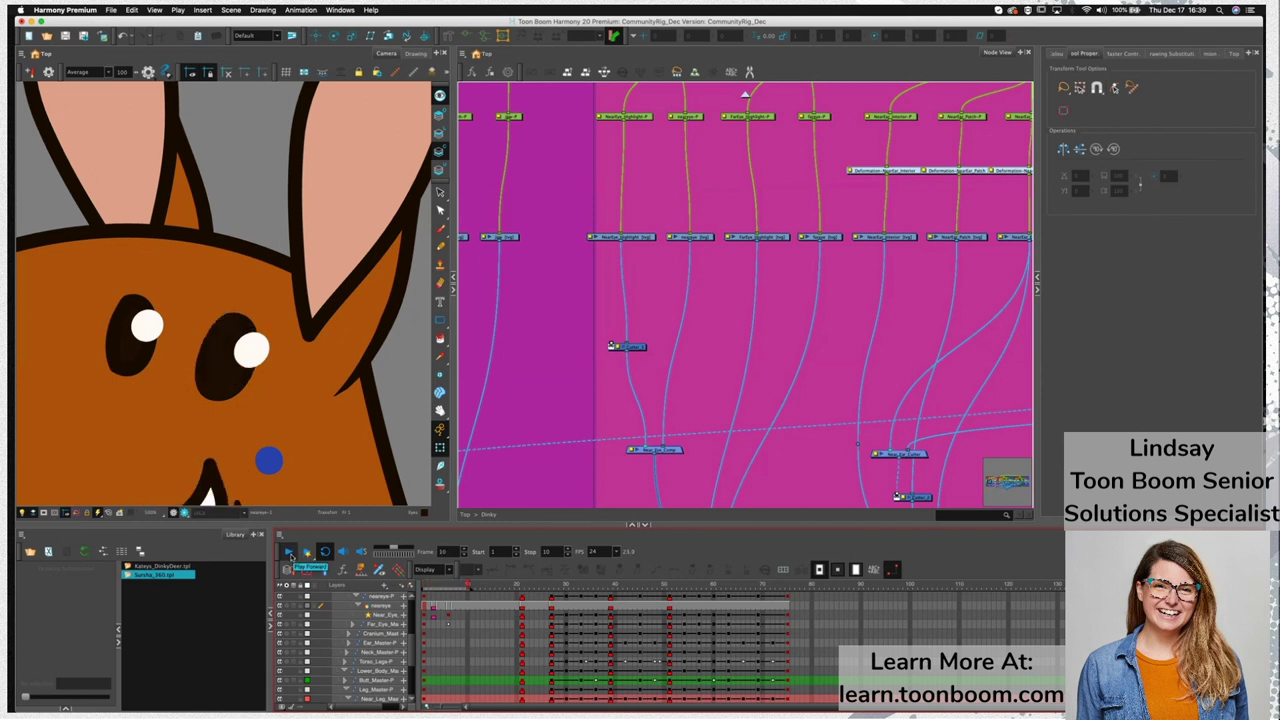
click(445, 587)
mouse_move(446, 589)
mouse_down()
mouse_move(426, 589)
mouse_move(461, 590)
mouse_move(433, 590)
mouse_up()
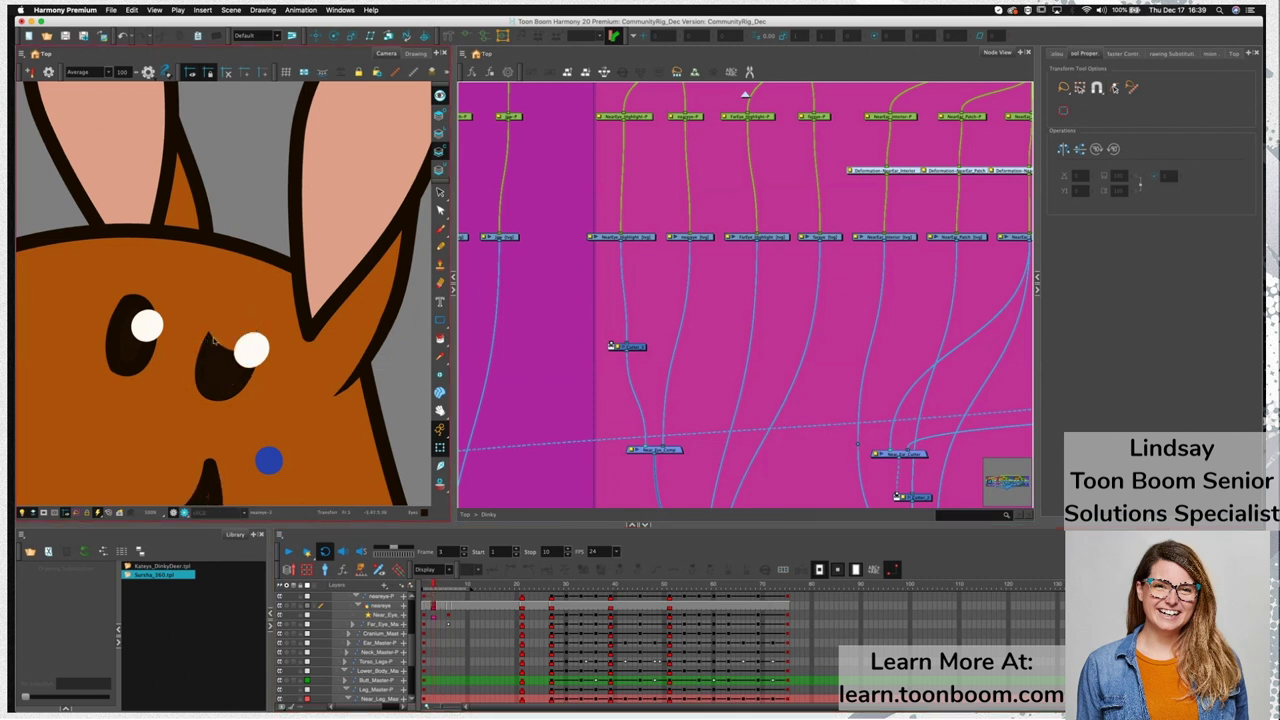
mouse_move(433, 590)
mouse_down()
mouse_move(452, 589)
mouse_move(424, 589)
mouse_up()
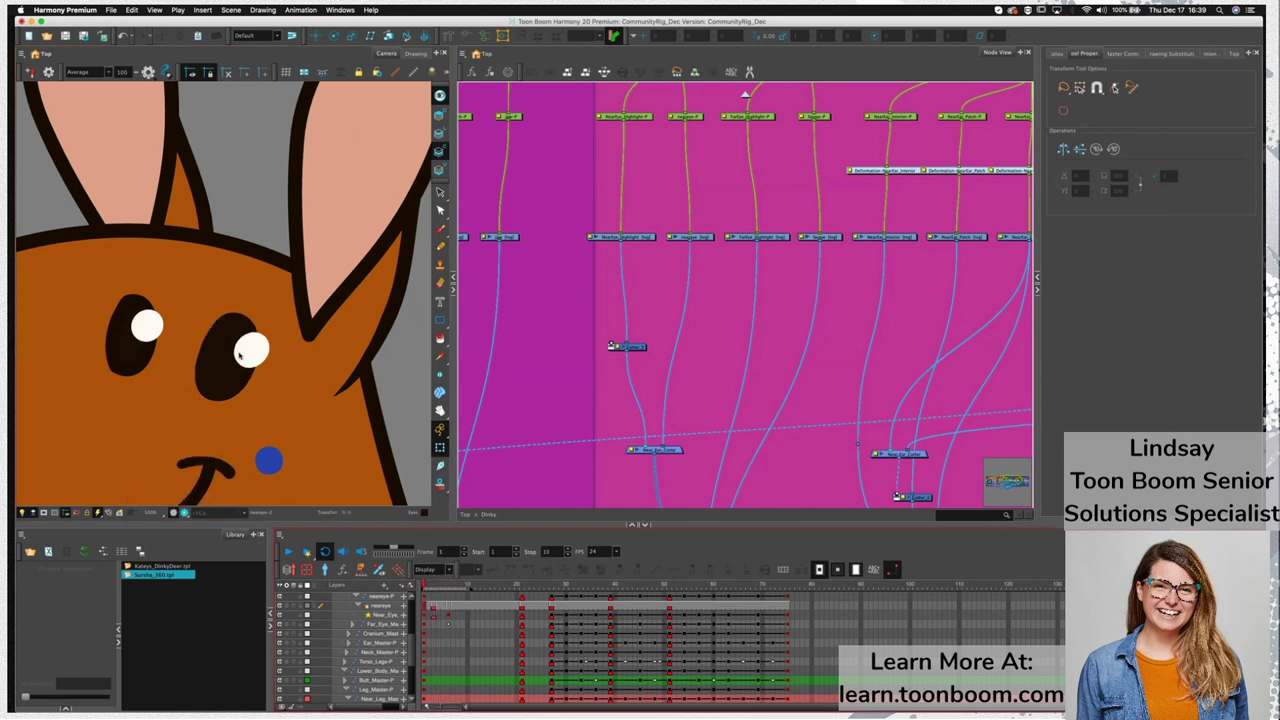
Connect the near-eye pupil drawing node to the matte input of the highlight's cutter and play the animation
click(244, 345)
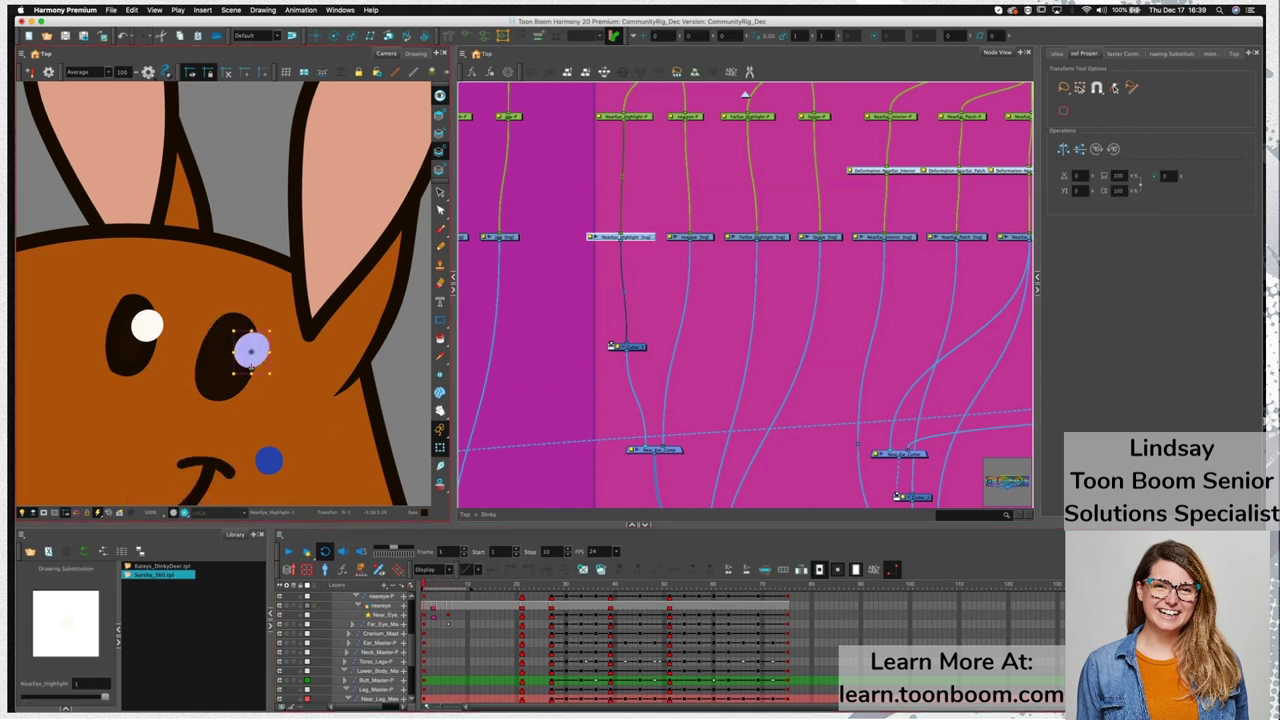
mouse_move(425, 587)
mouse_down()
mouse_move(438, 587)
mouse_move(424, 582)
mouse_up()
drag(631, 386, 619, 402)
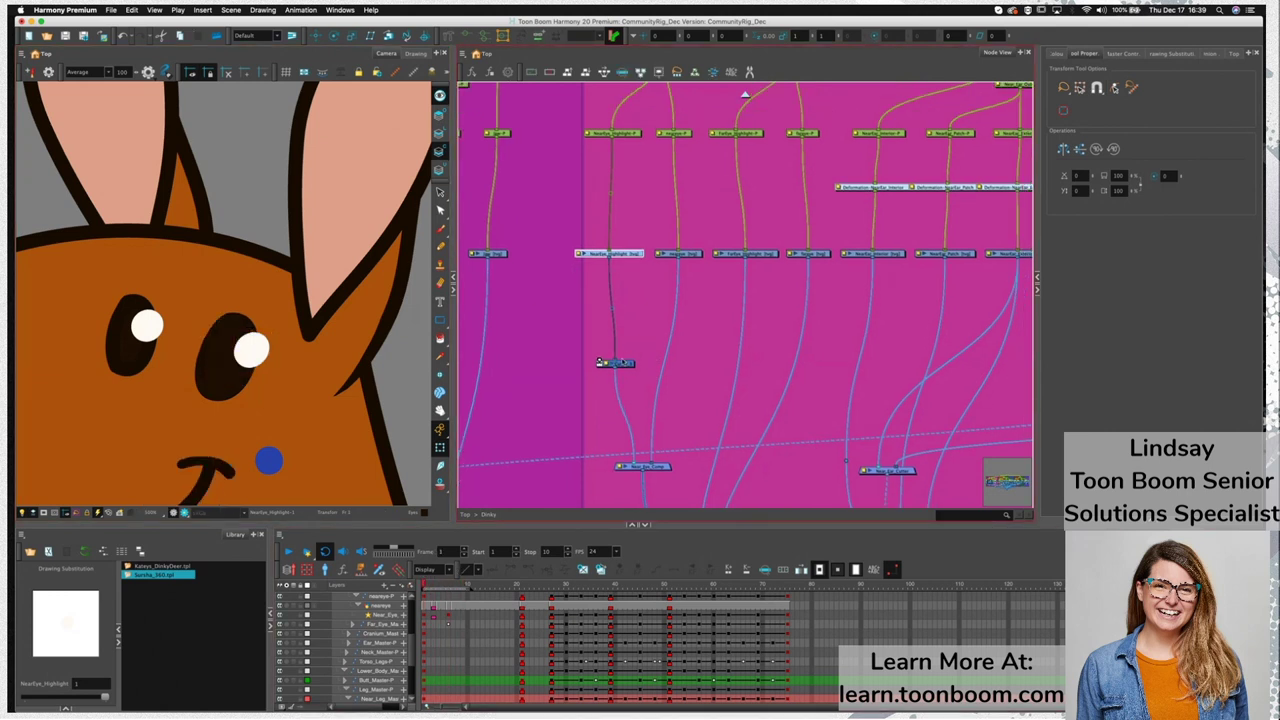
click(617, 364)
drag(678, 258, 599, 361)
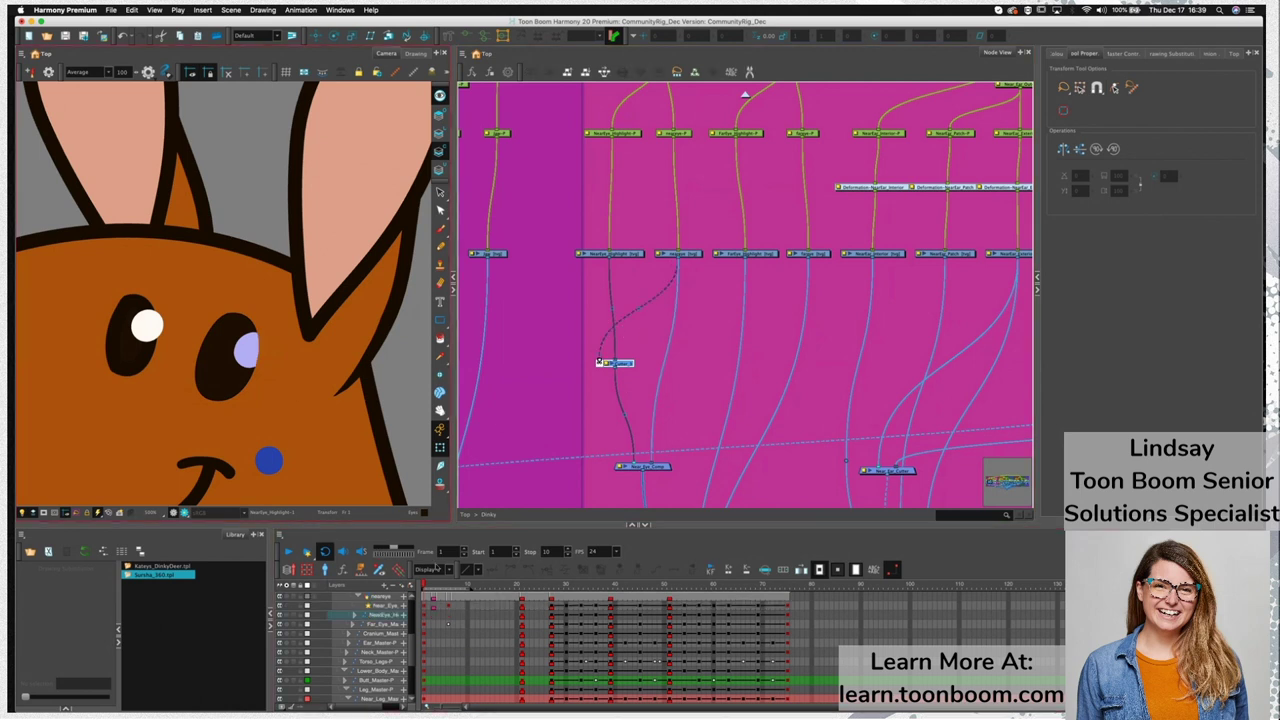
click(290, 553)
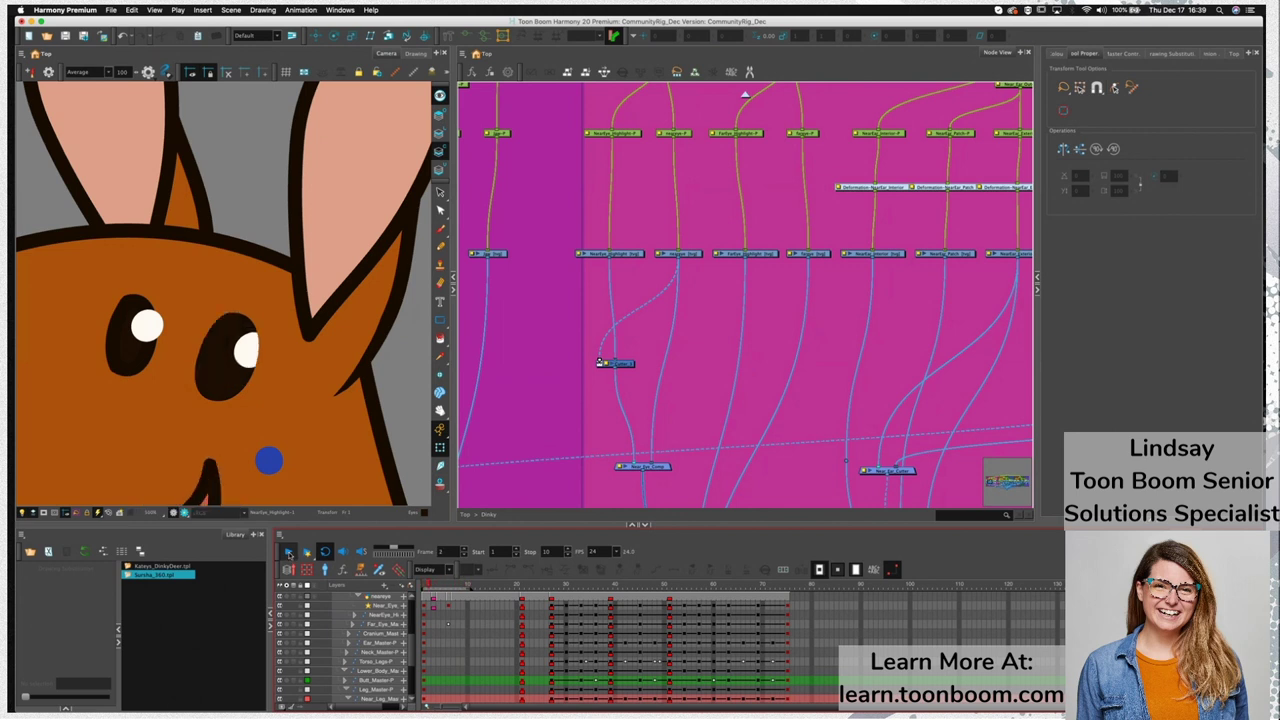
click(290, 553)
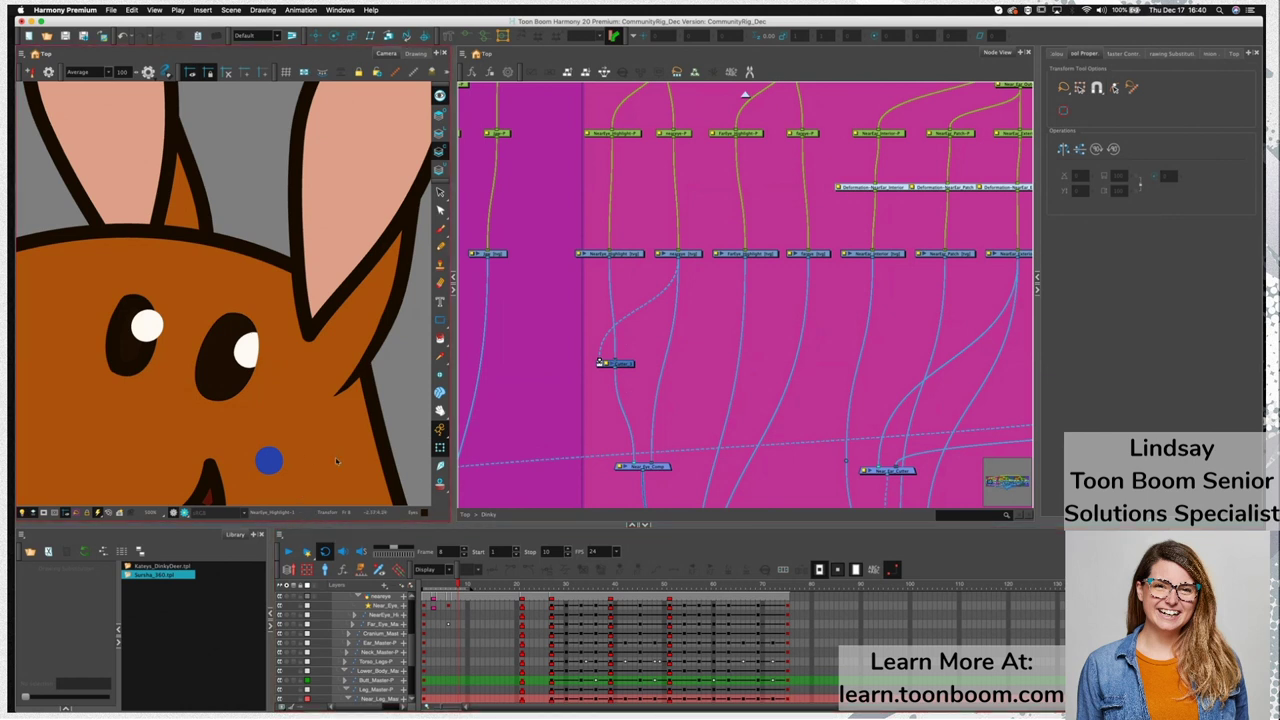
Delete the connection between the near-eye pupil drawing and the highlight cutter's matte input, and return to frame 2
click(601, 360)
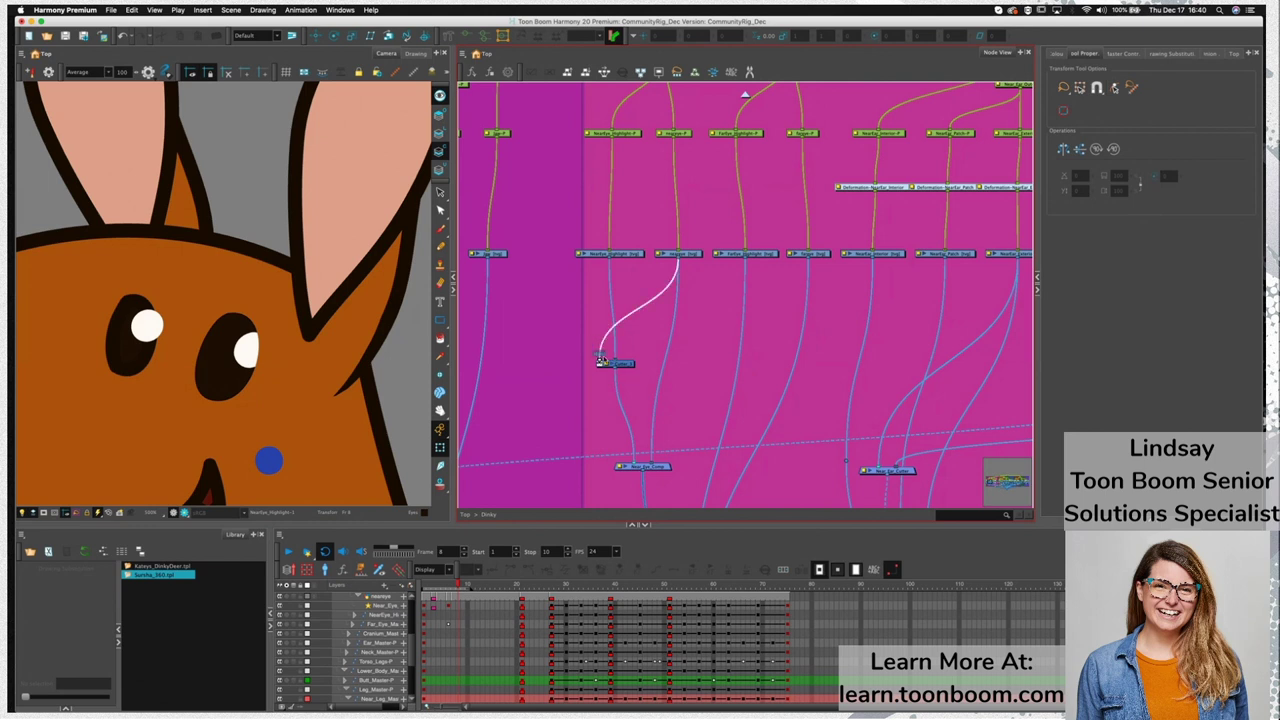
key(Delete)
drag(460, 585, 432, 583)
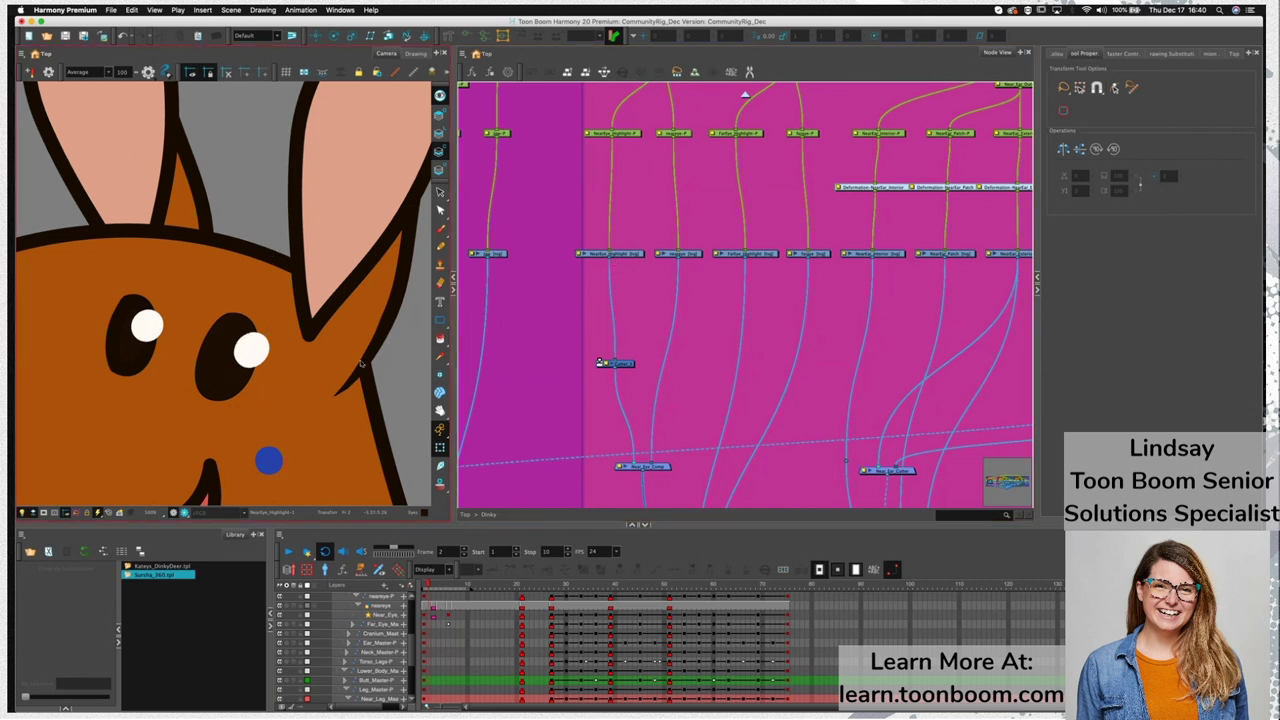
Compare the near-eye pupil and near-eye highlight drawing nodes by selecting each in turn at frame 2
click(674, 255)
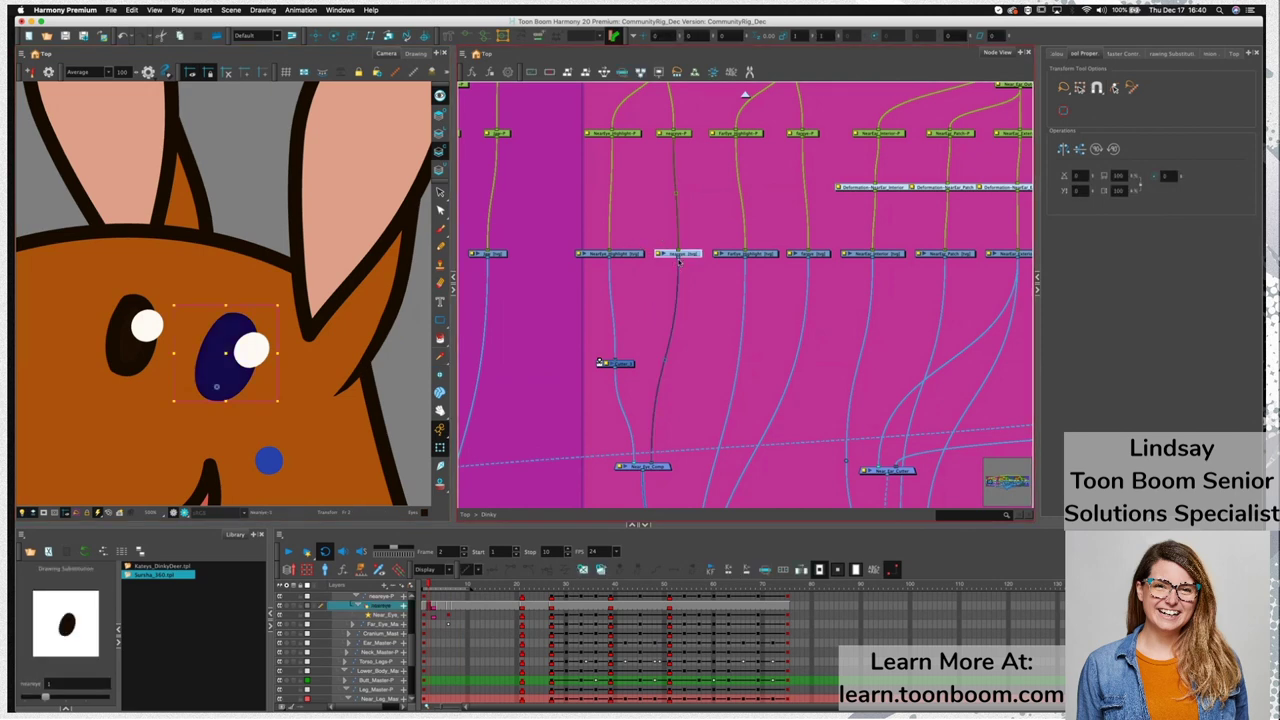
click(613, 255)
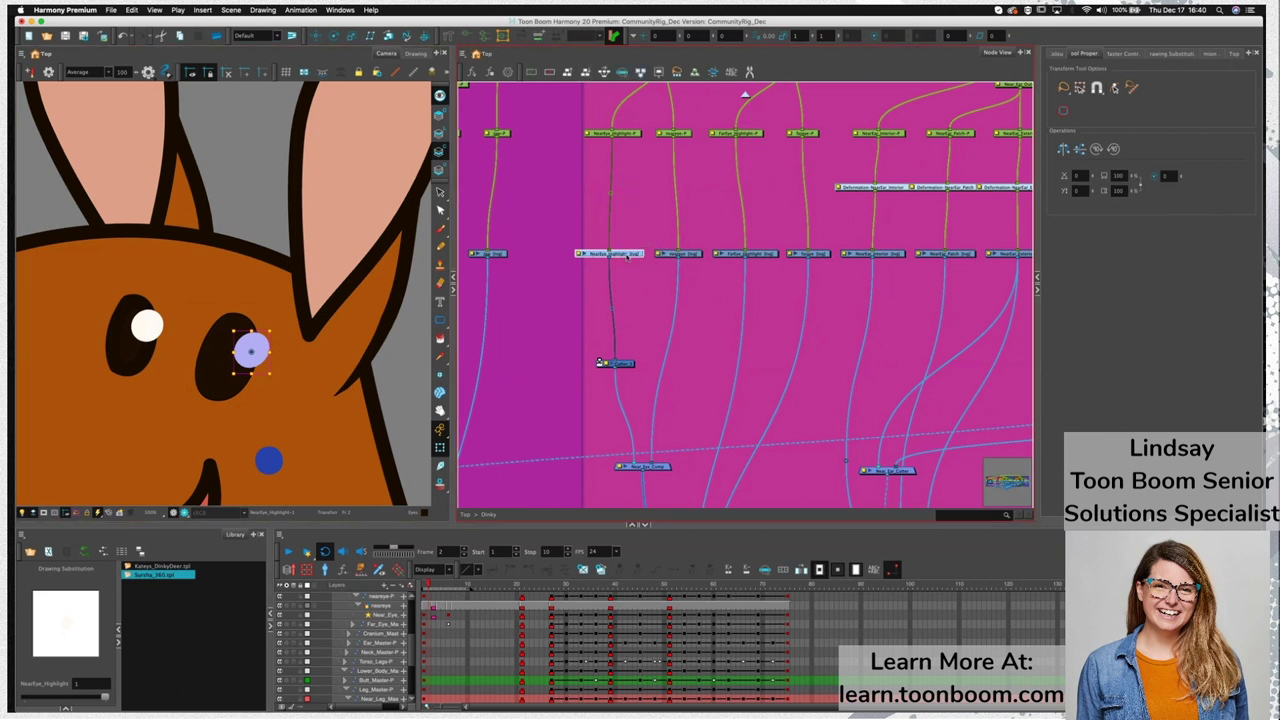
click(686, 257)
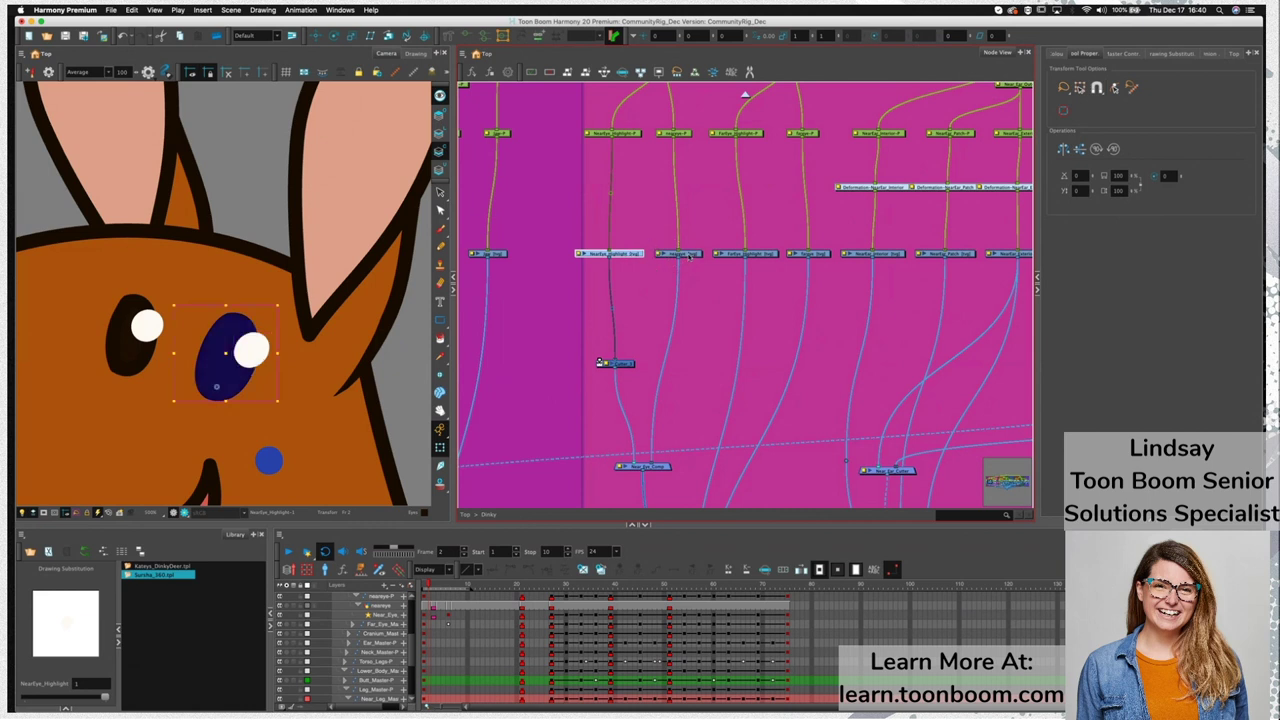
click(623, 255)
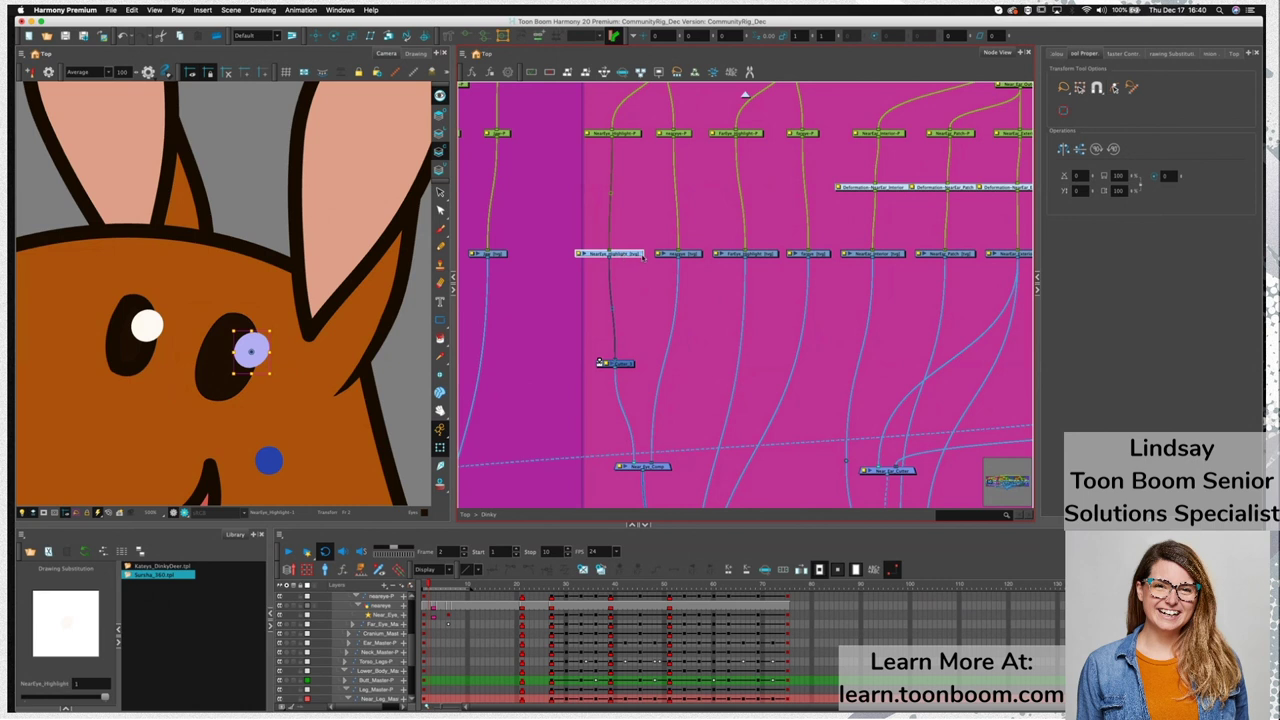
click(686, 255)
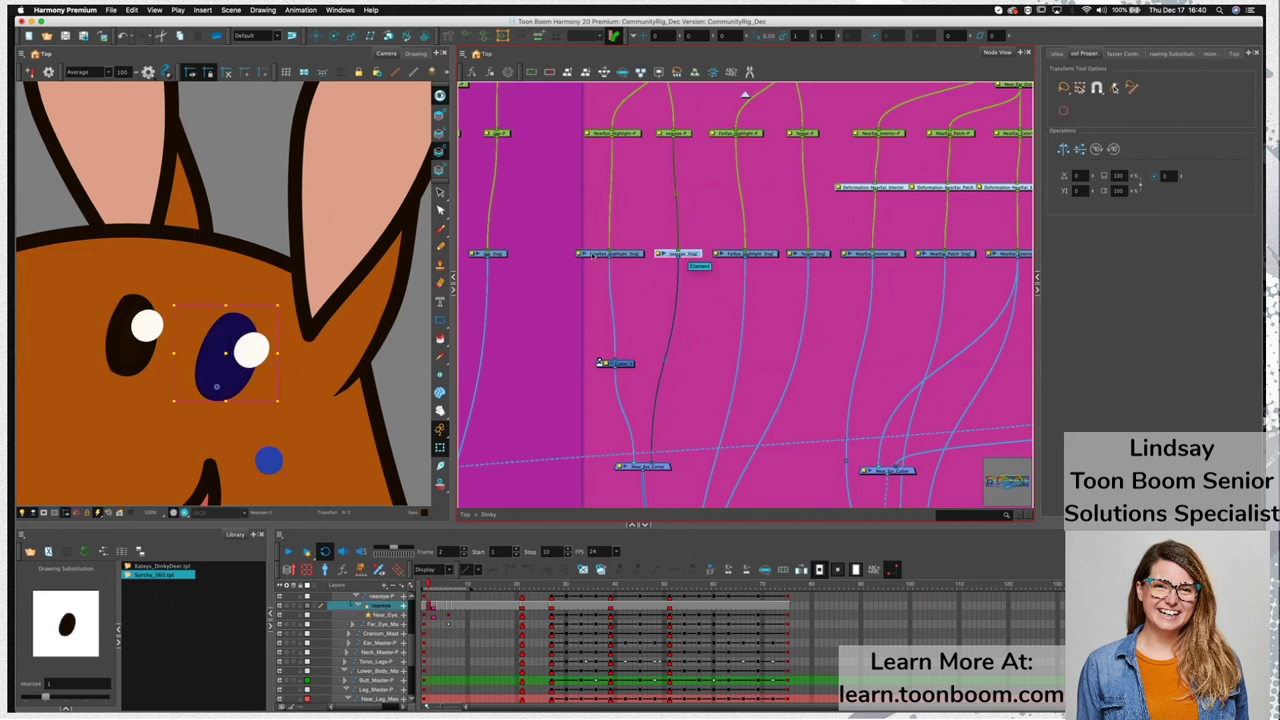
click(593, 256)
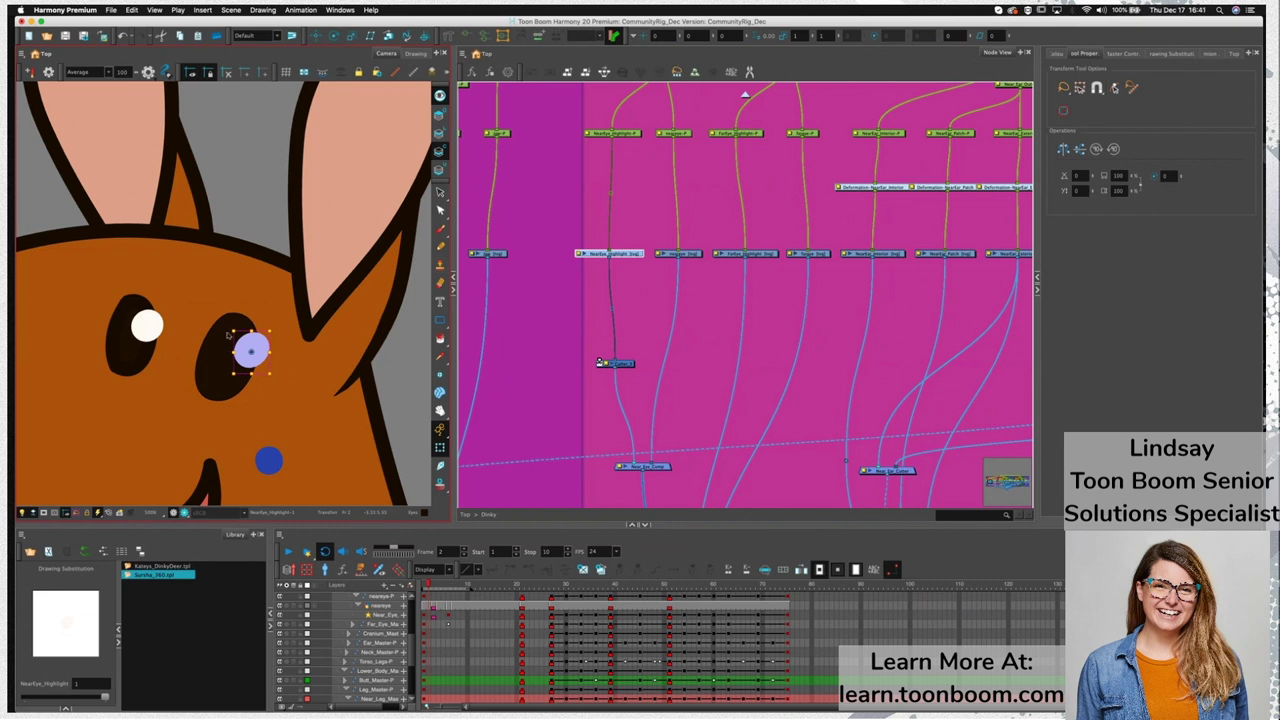
click(690, 256)
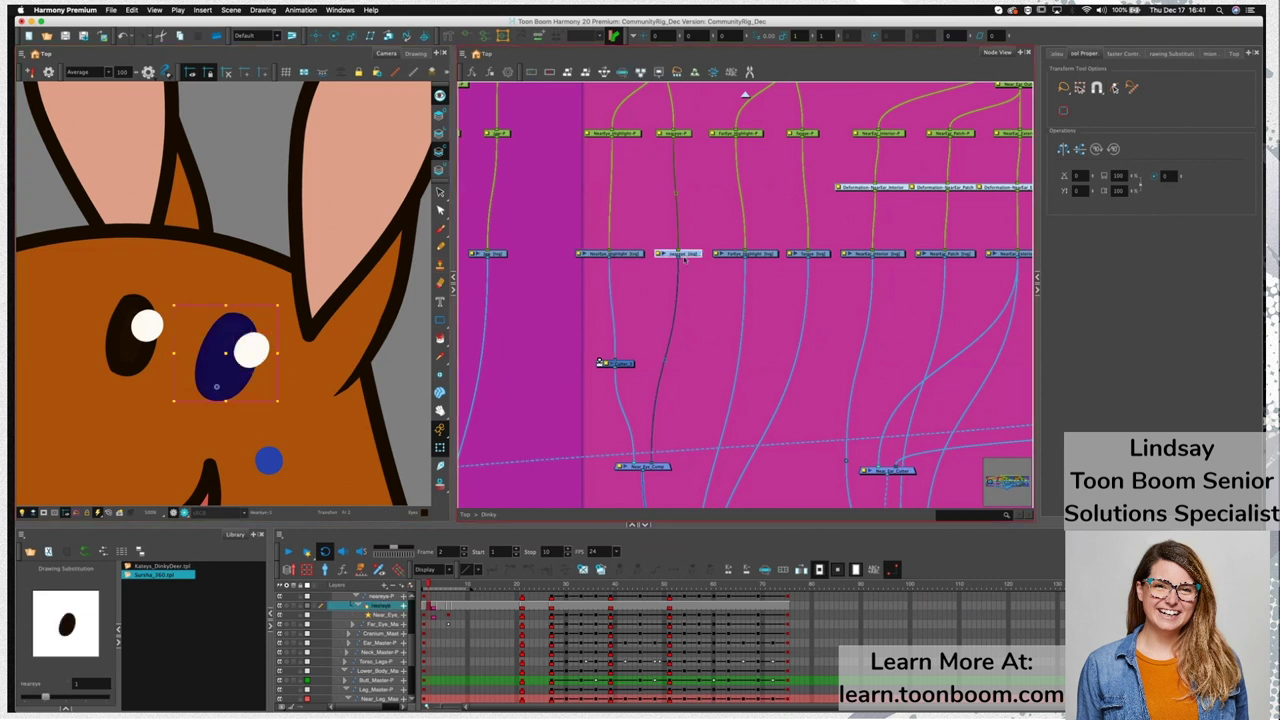
Sync the NearEye_Highlight drawing layer with the parent drawing layer Dinky/neareye
click(610, 254)
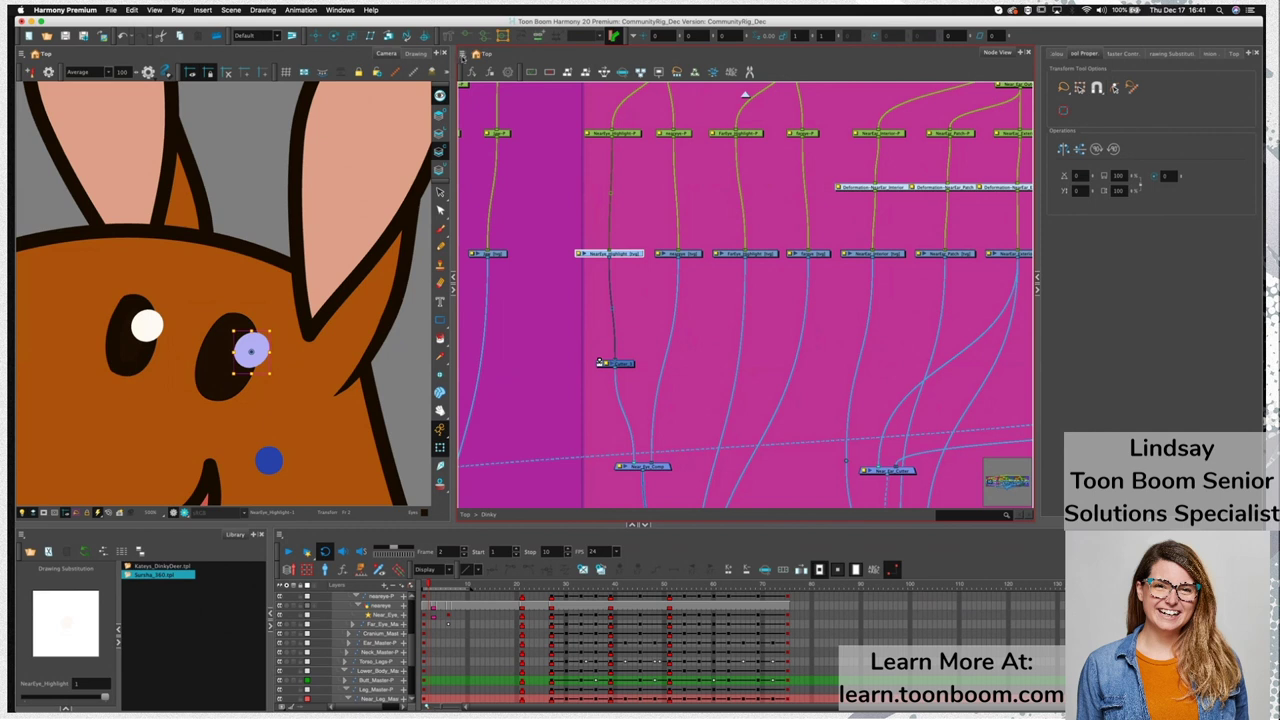
click(463, 56)
mouse_move(482, 82)
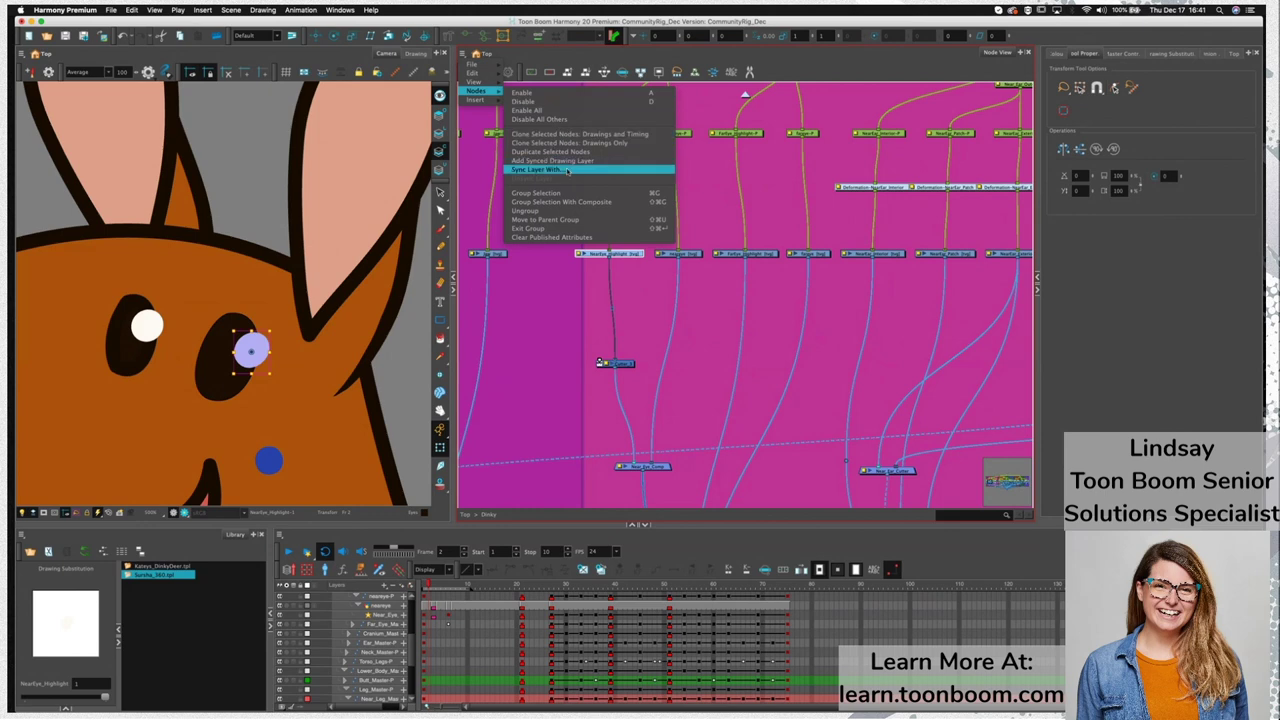
click(572, 172)
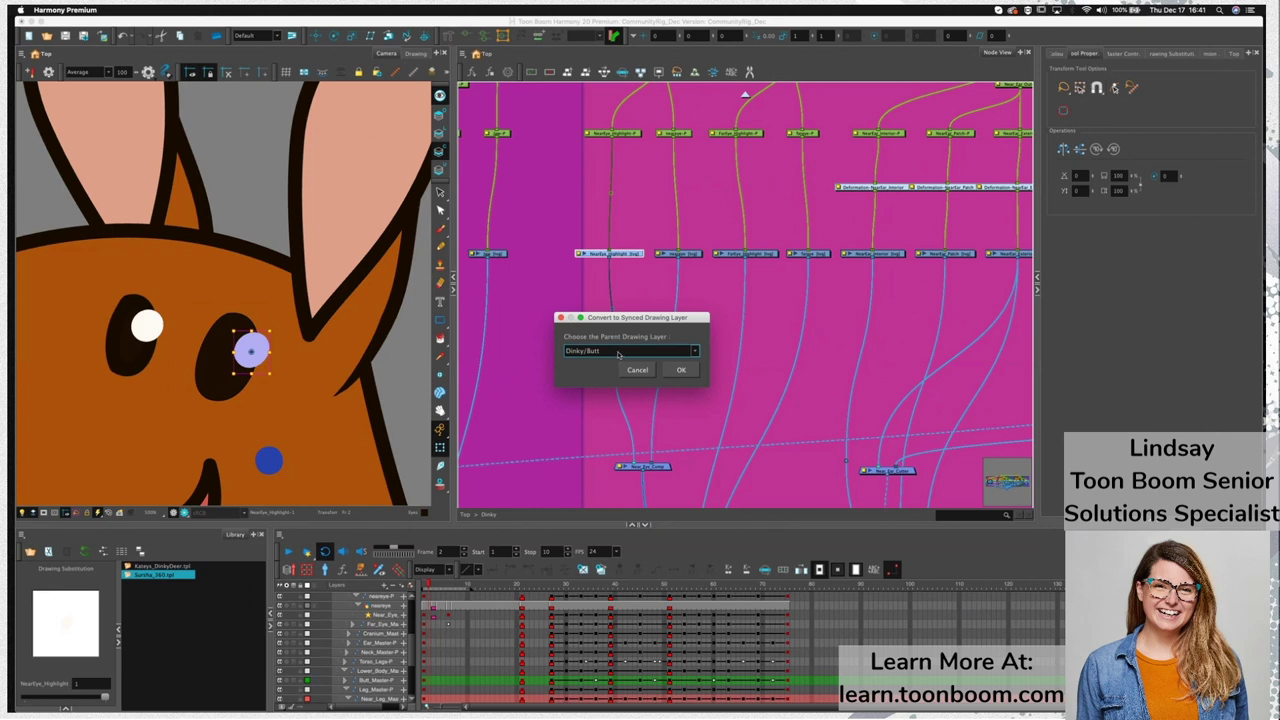
click(619, 352)
text(near)
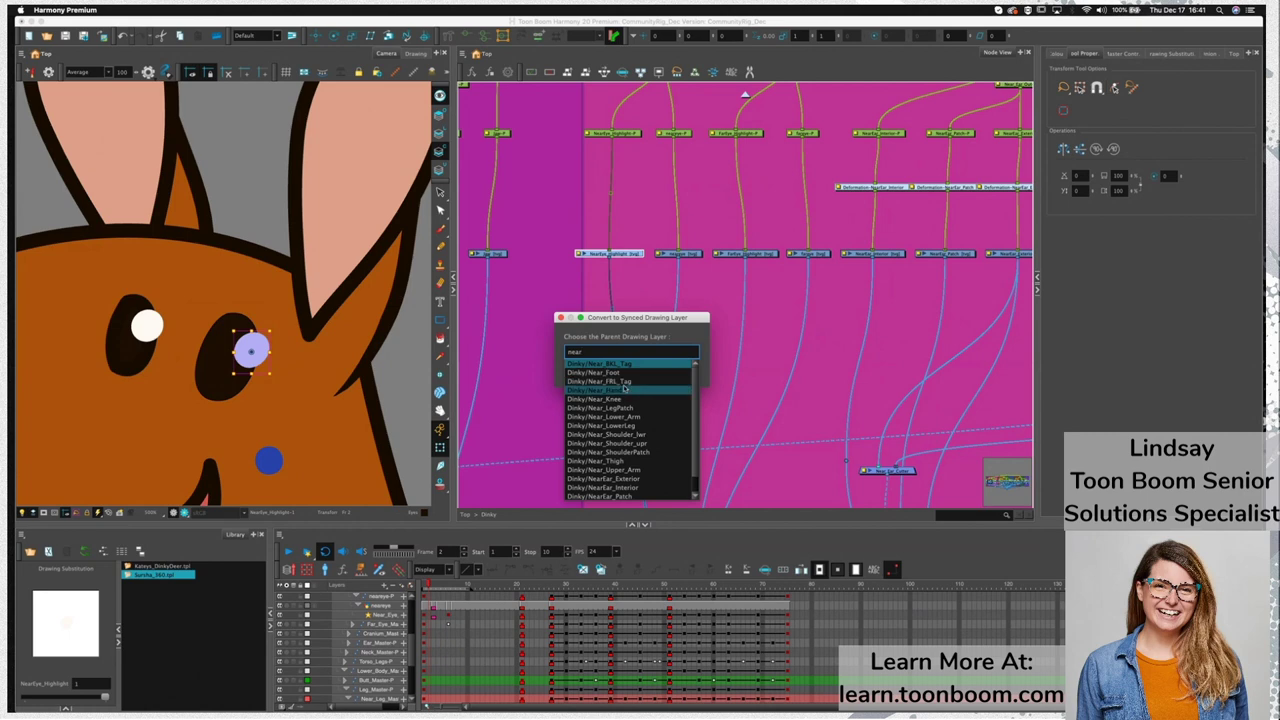
text(e)
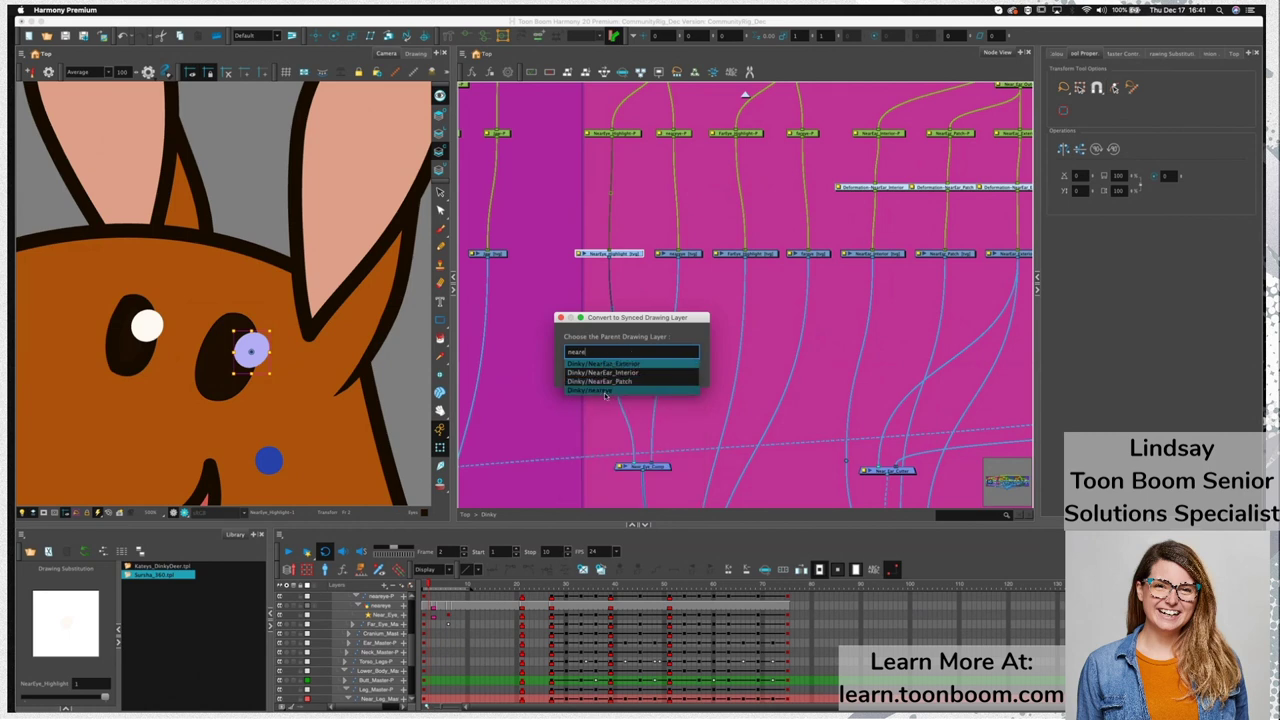
click(601, 390)
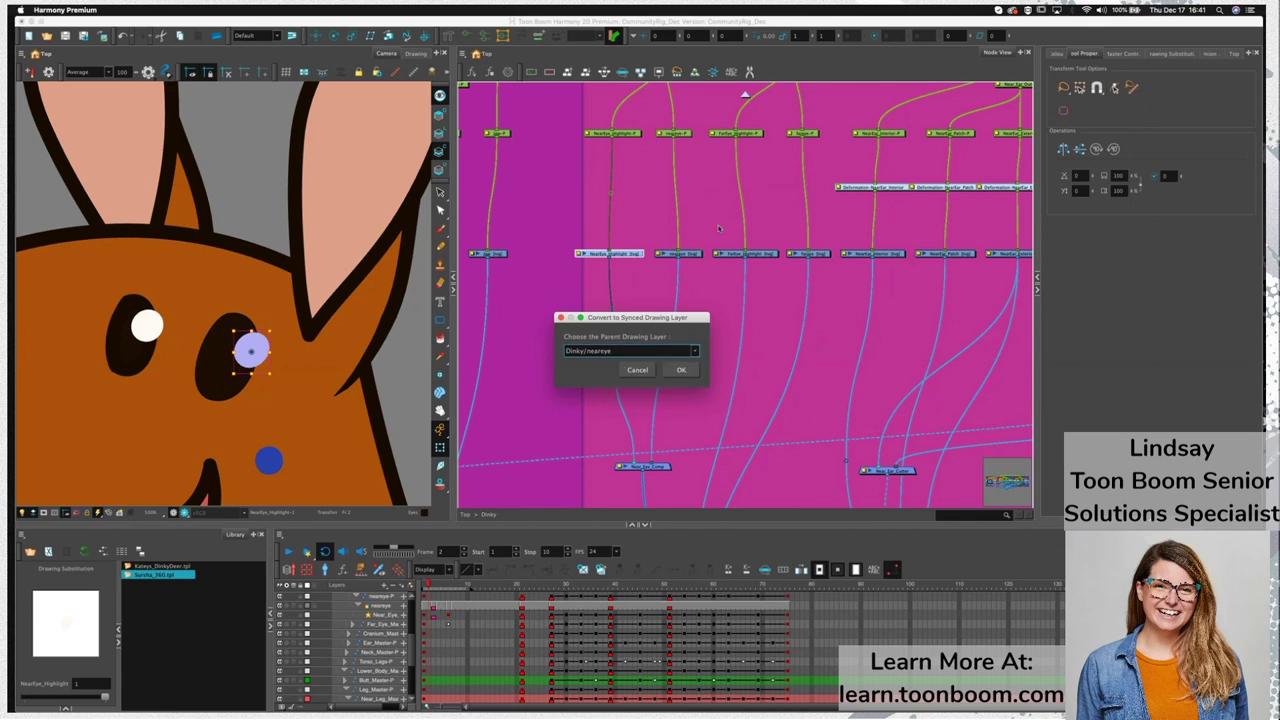
click(683, 372)
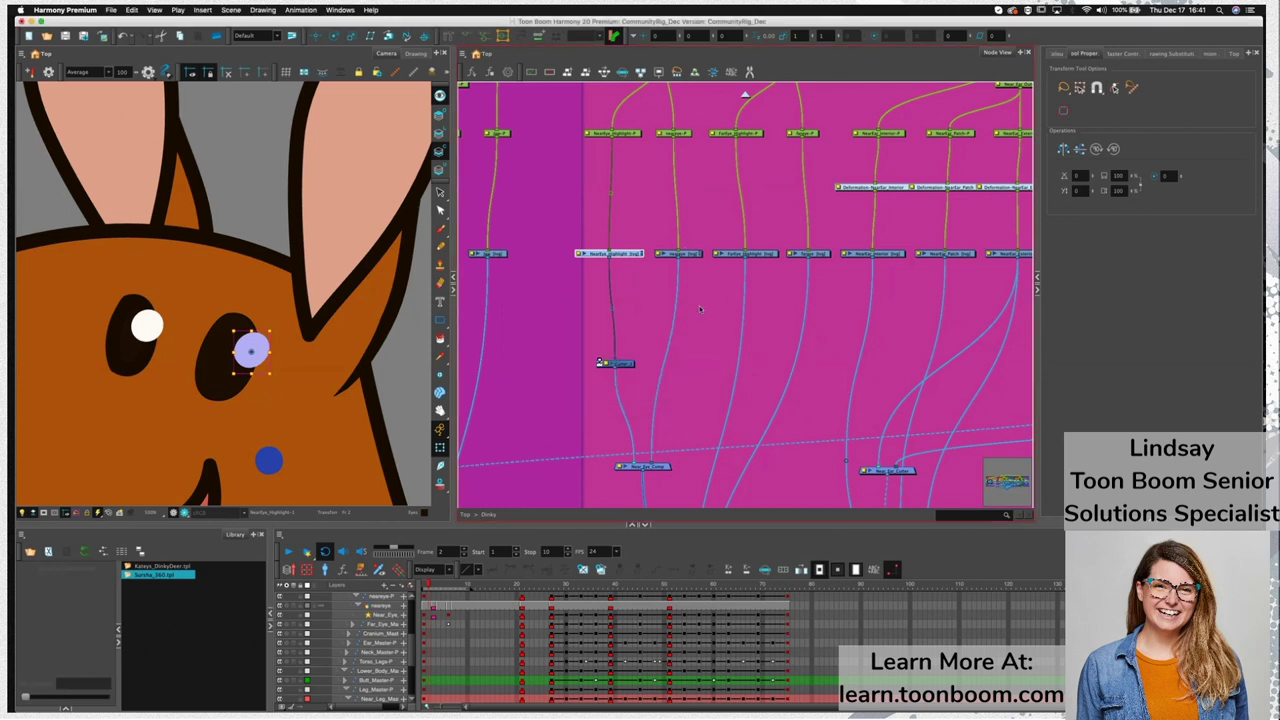
Examine the drawing substitutions available on the near-eye pupil node and on the synced highlight node
click(698, 255)
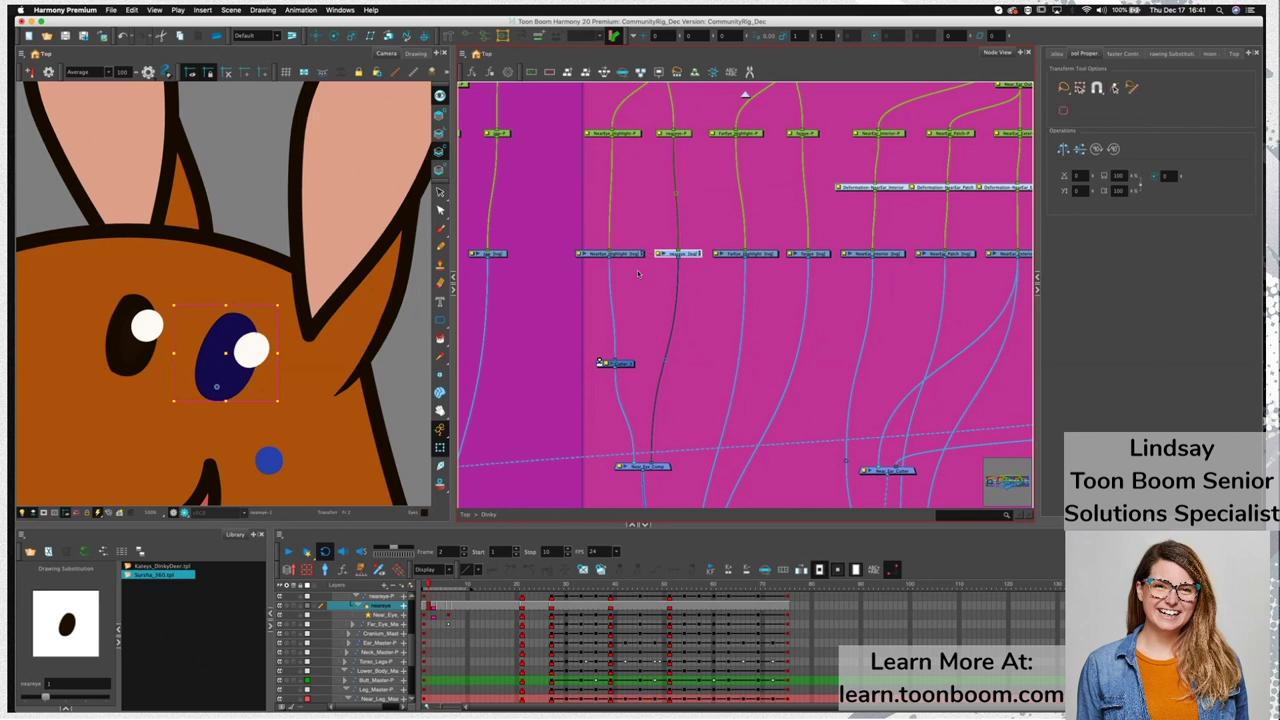
click(612, 254)
click(690, 255)
click(68, 700)
click(67, 686)
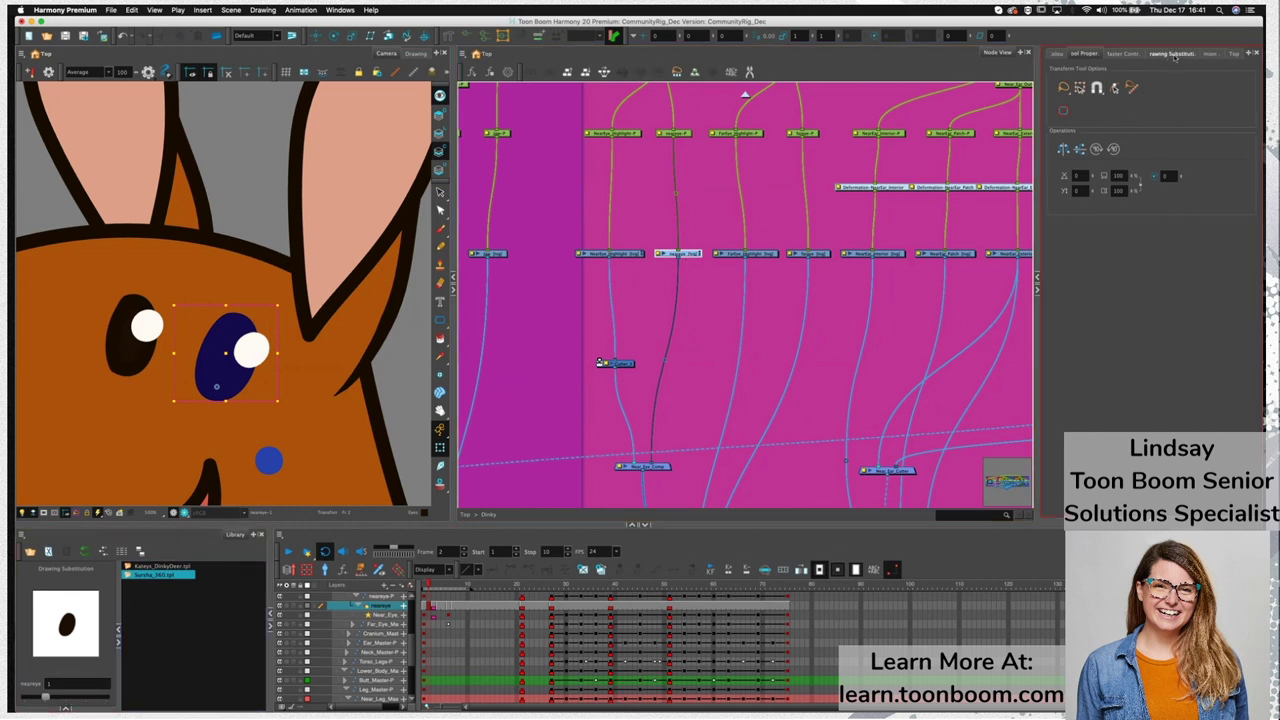
click(1177, 57)
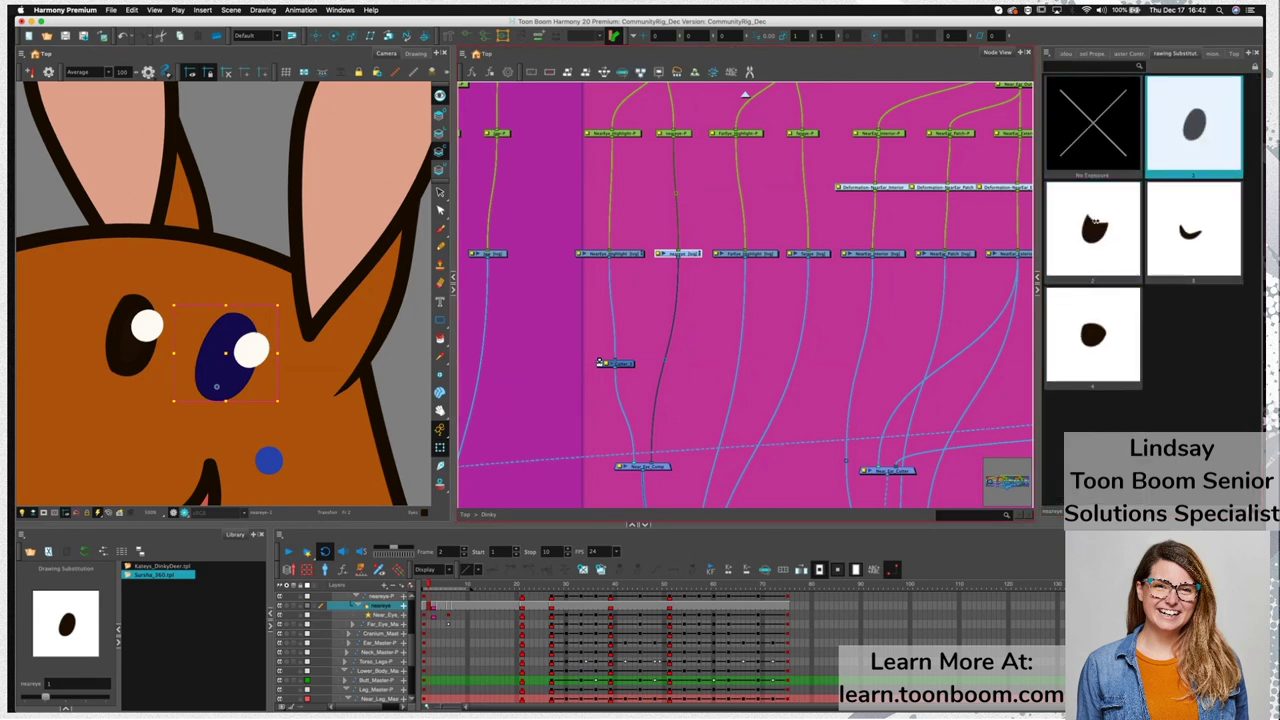
click(613, 254)
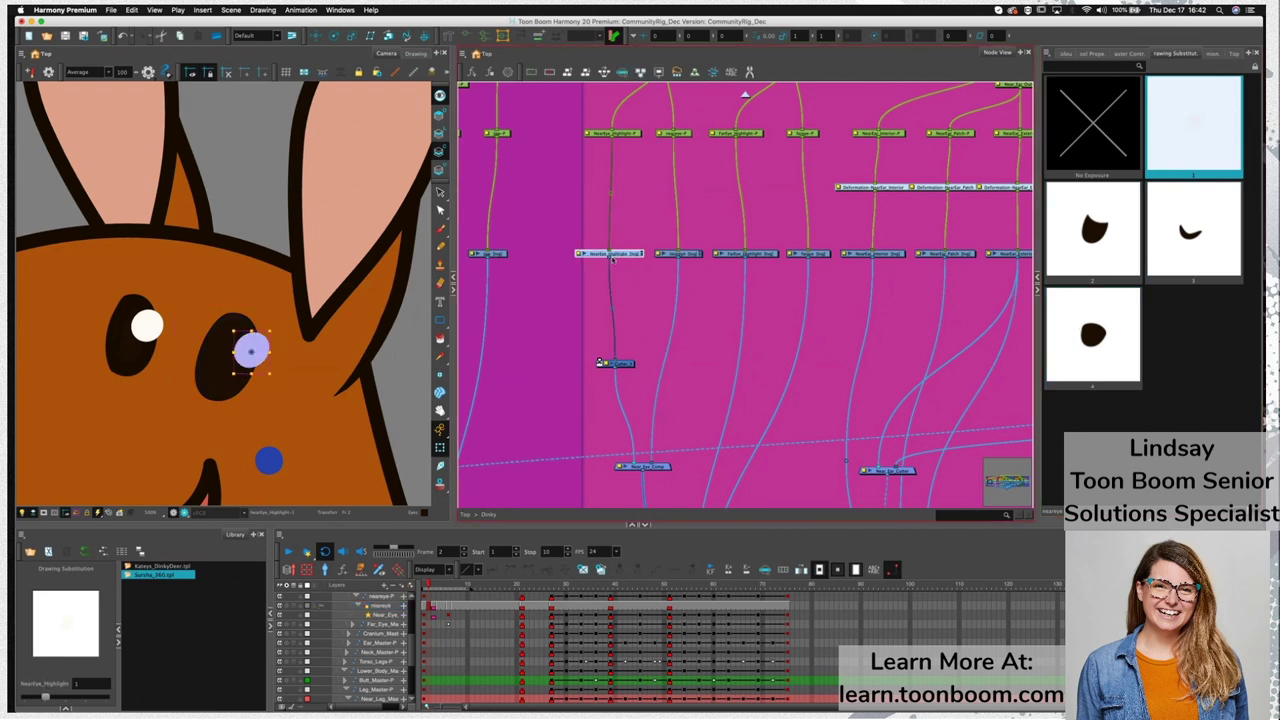
click(641, 300)
click(599, 254)
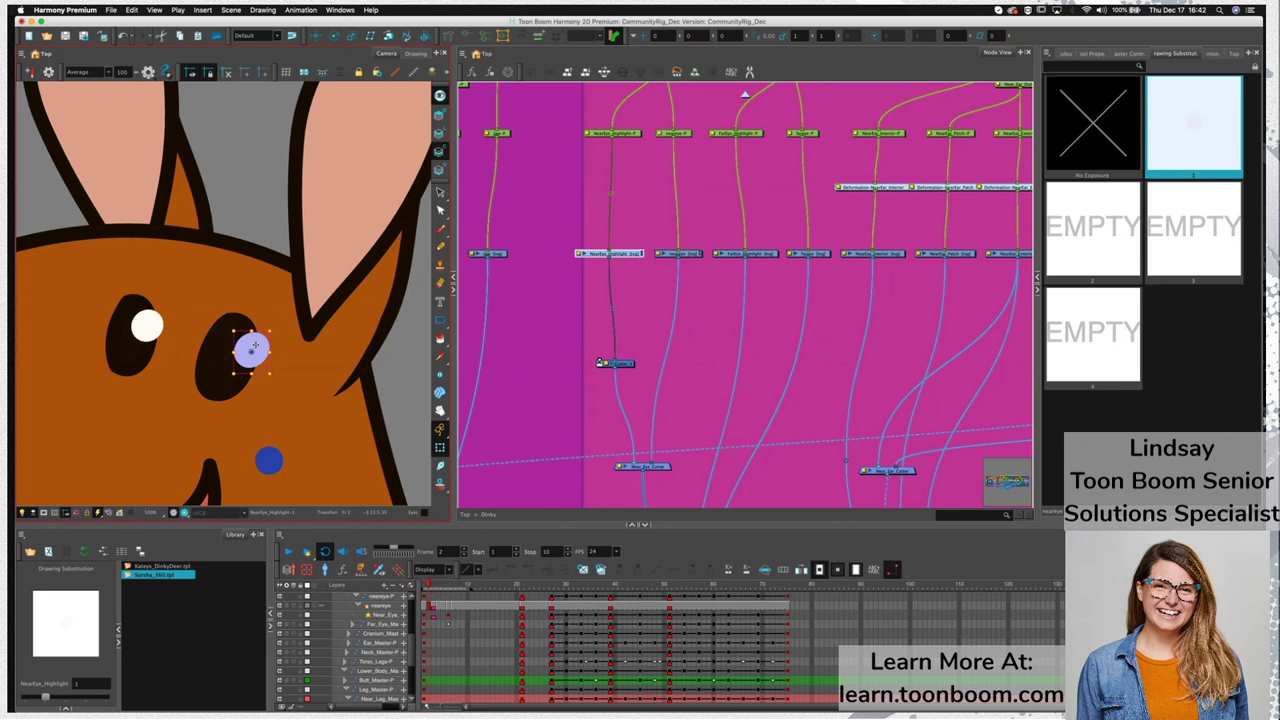
Move the near-eye highlight circle from its current art layer to the Overlay art layer in drawing 1 at frame 2
click(435, 597)
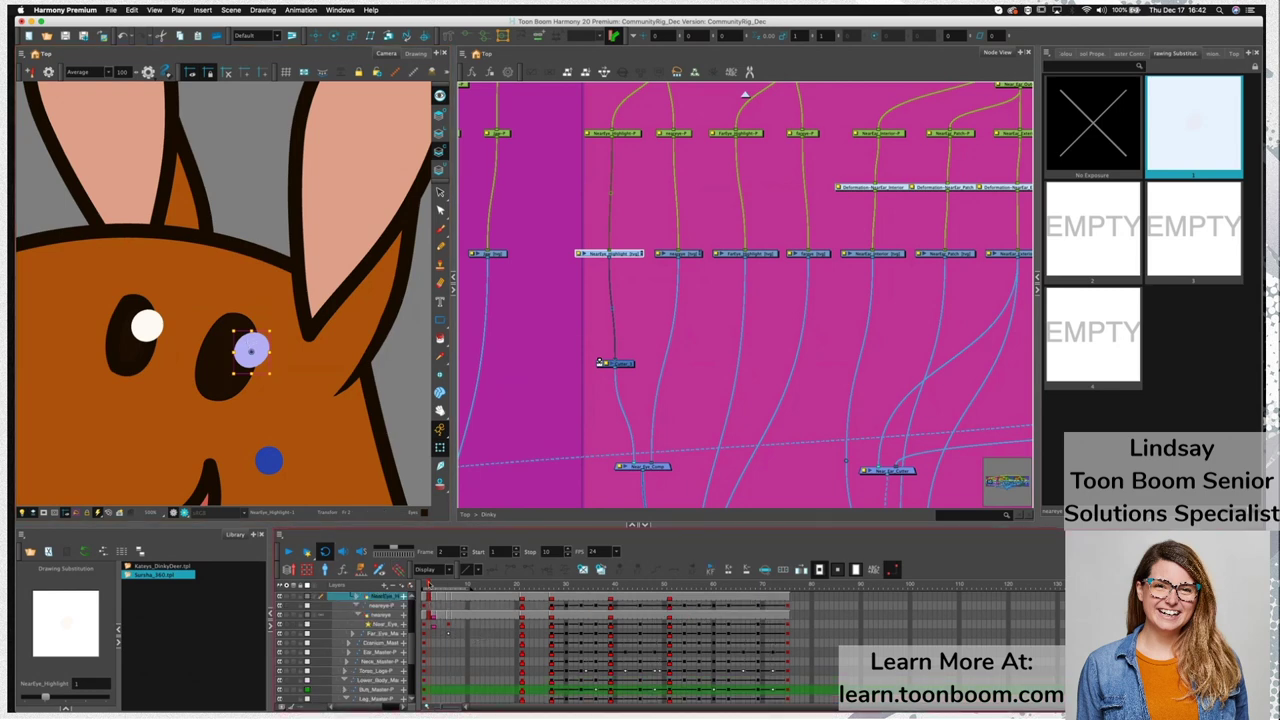
key(alt+s)
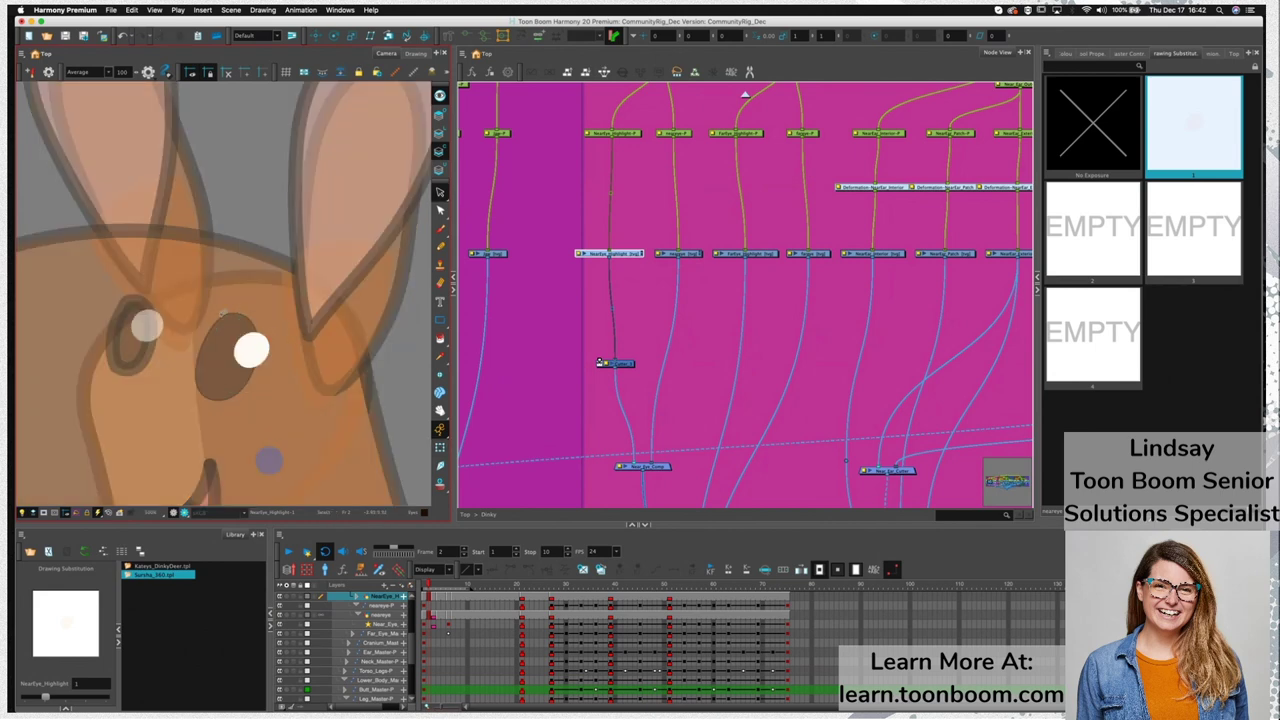
click(441, 97)
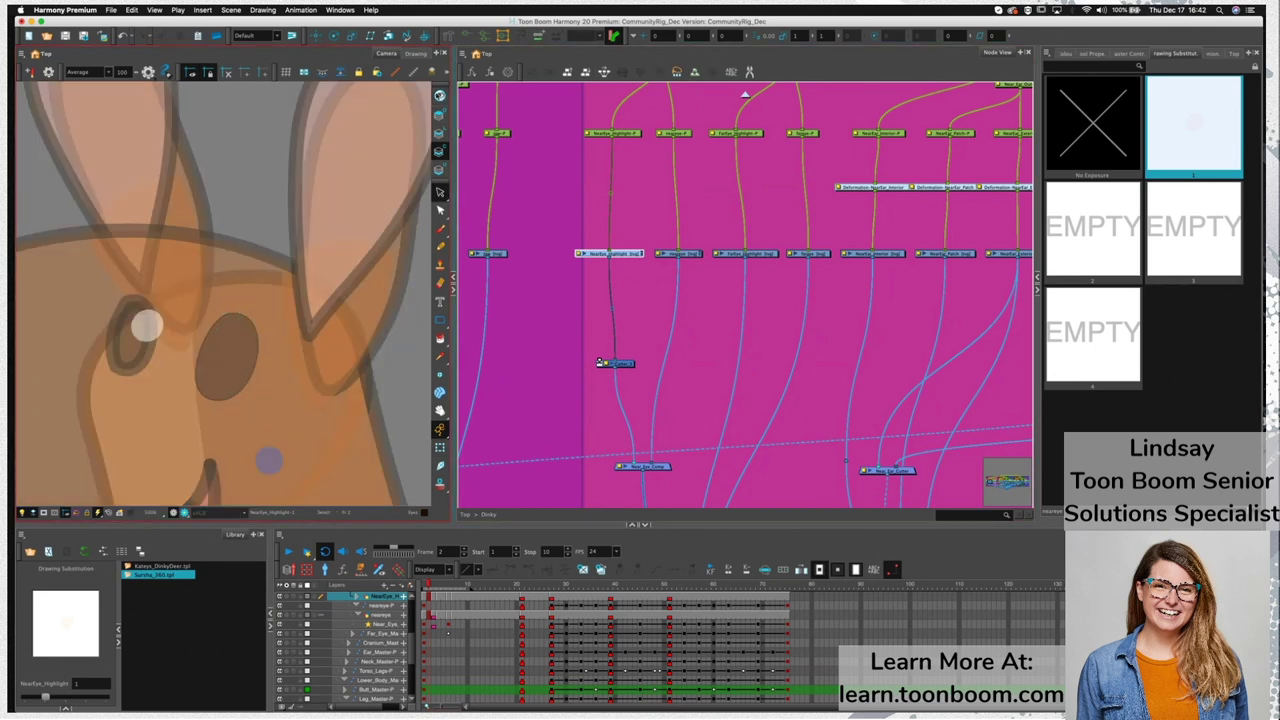
click(440, 116)
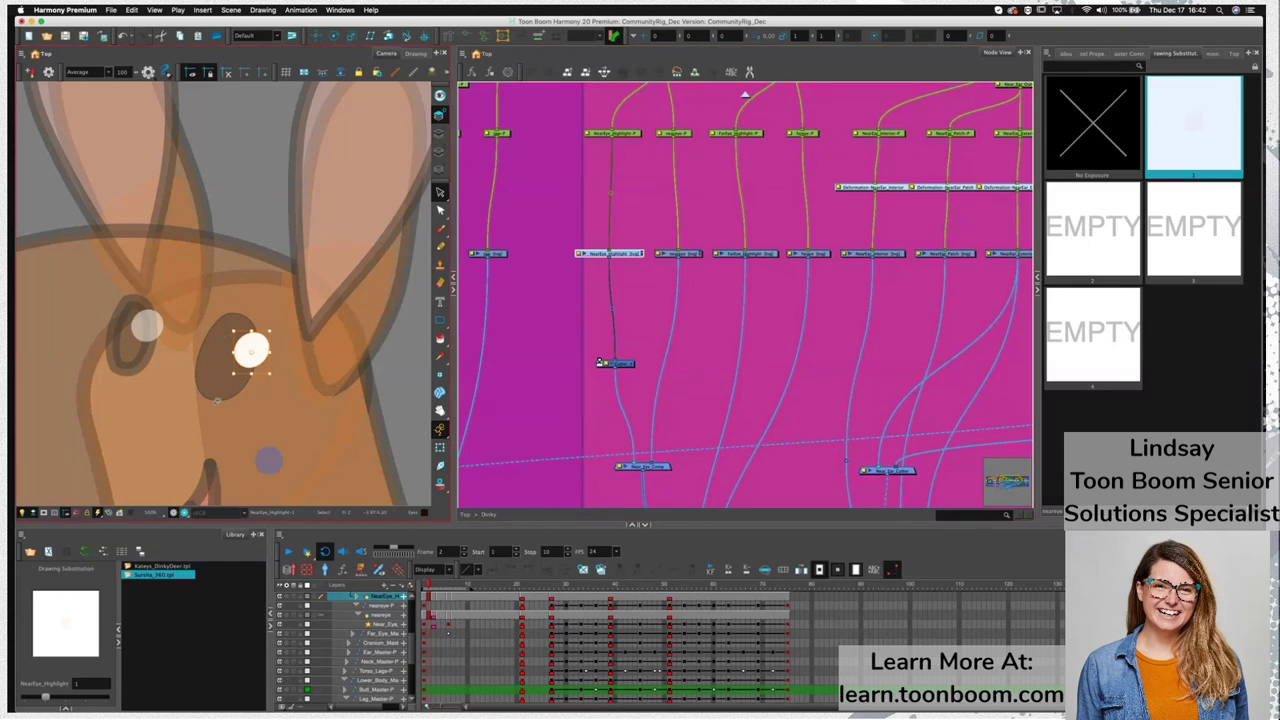
Paste the highlight circle into the empty highlight drawing 2 at frame 3
click(434, 585)
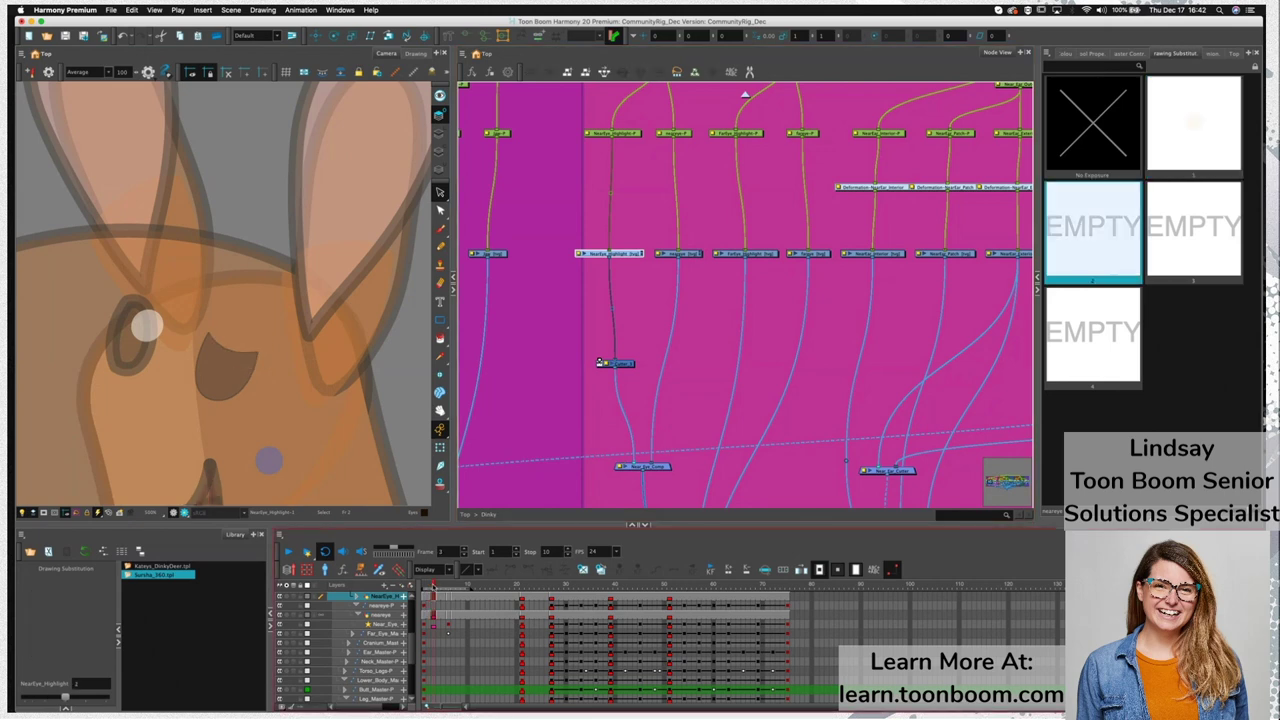
key(super+v)
key(super+v)
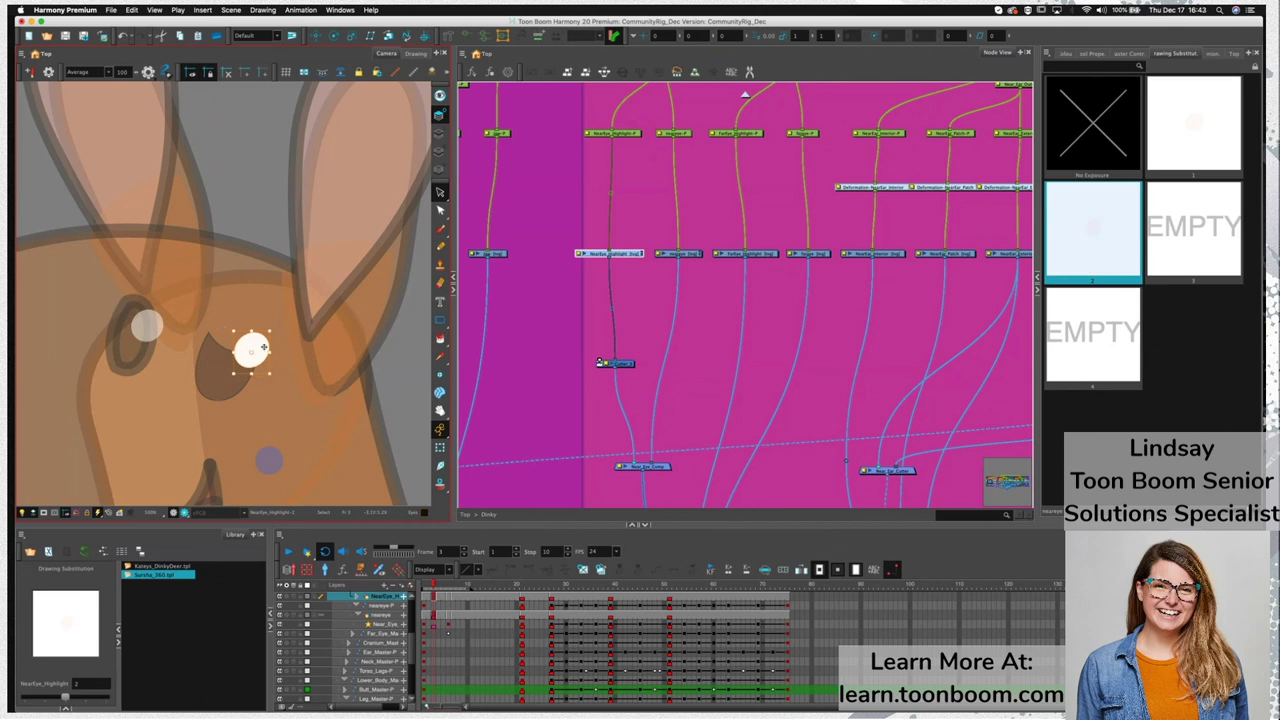
Reorder the highlight cutter's connection on the near-eye composite so the highlight sits behind the pupil
drag(634, 463, 658, 465)
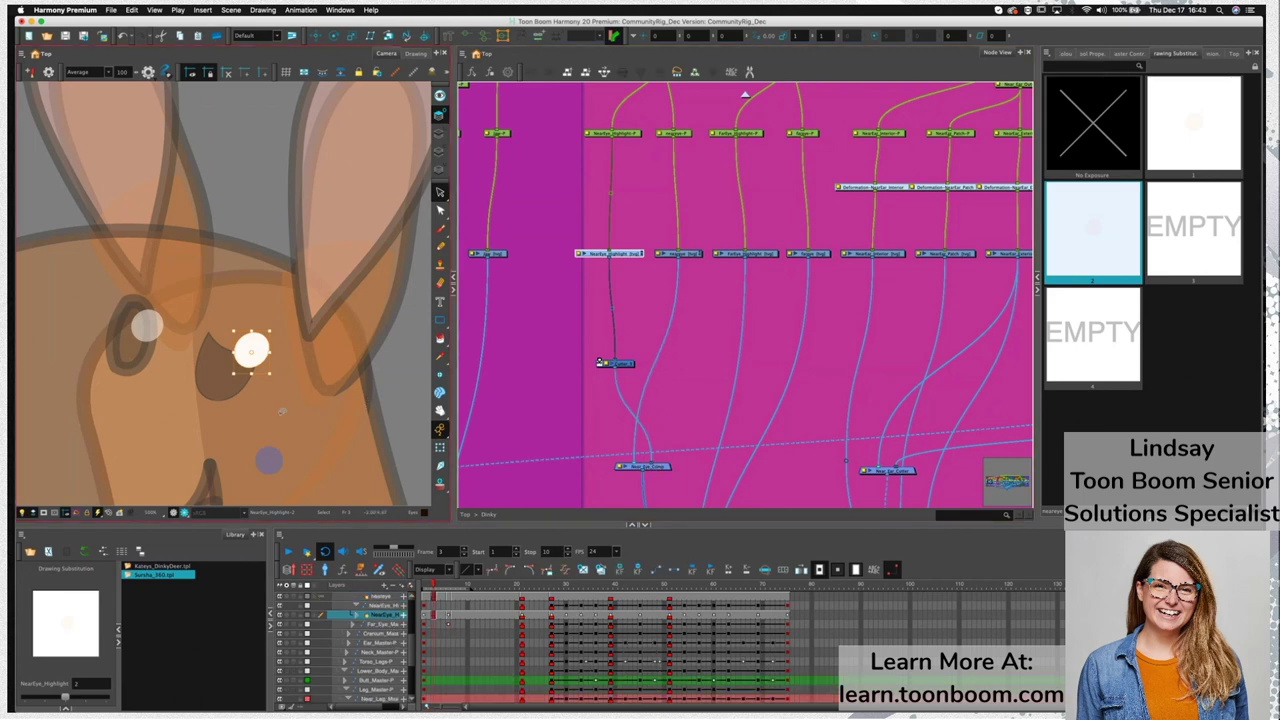
key(shift+t)
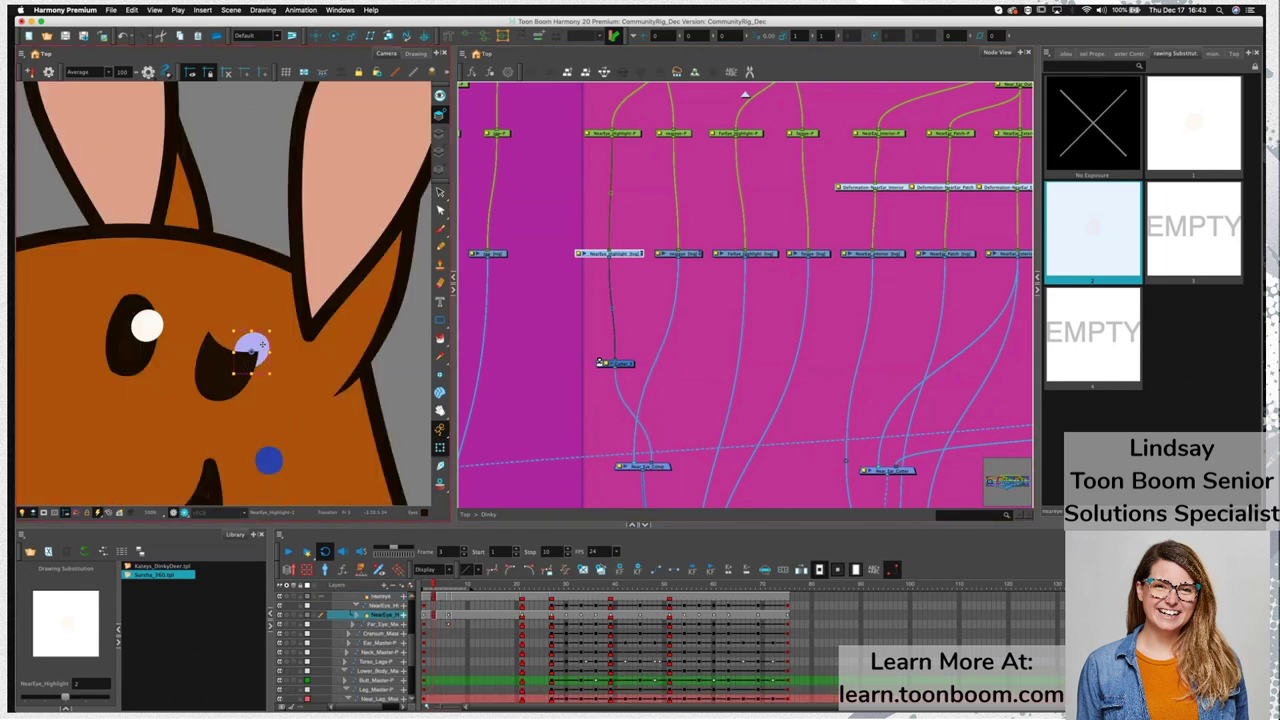
key(alt+s)
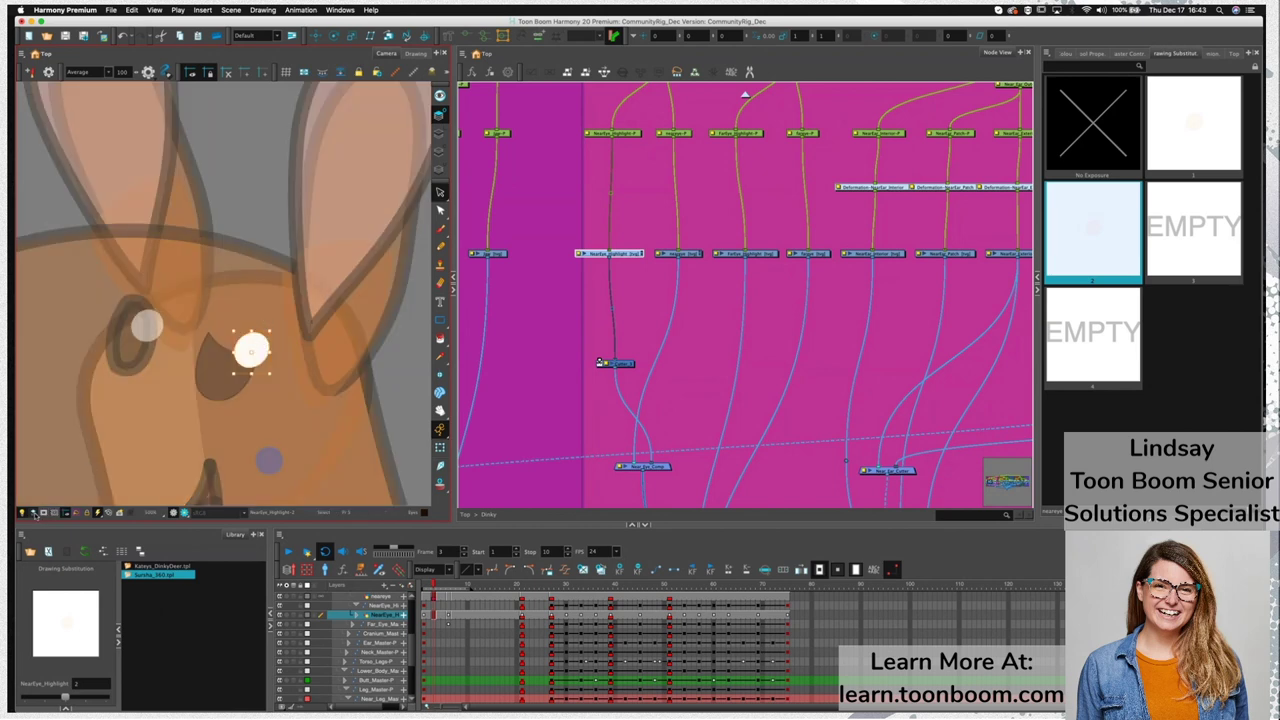
Erase the upper and outer parts of the highlight in drawing 2 to follow the angled pupil's edge
click(33, 512)
click(440, 283)
drag(234, 333, 262, 344)
key(super+z)
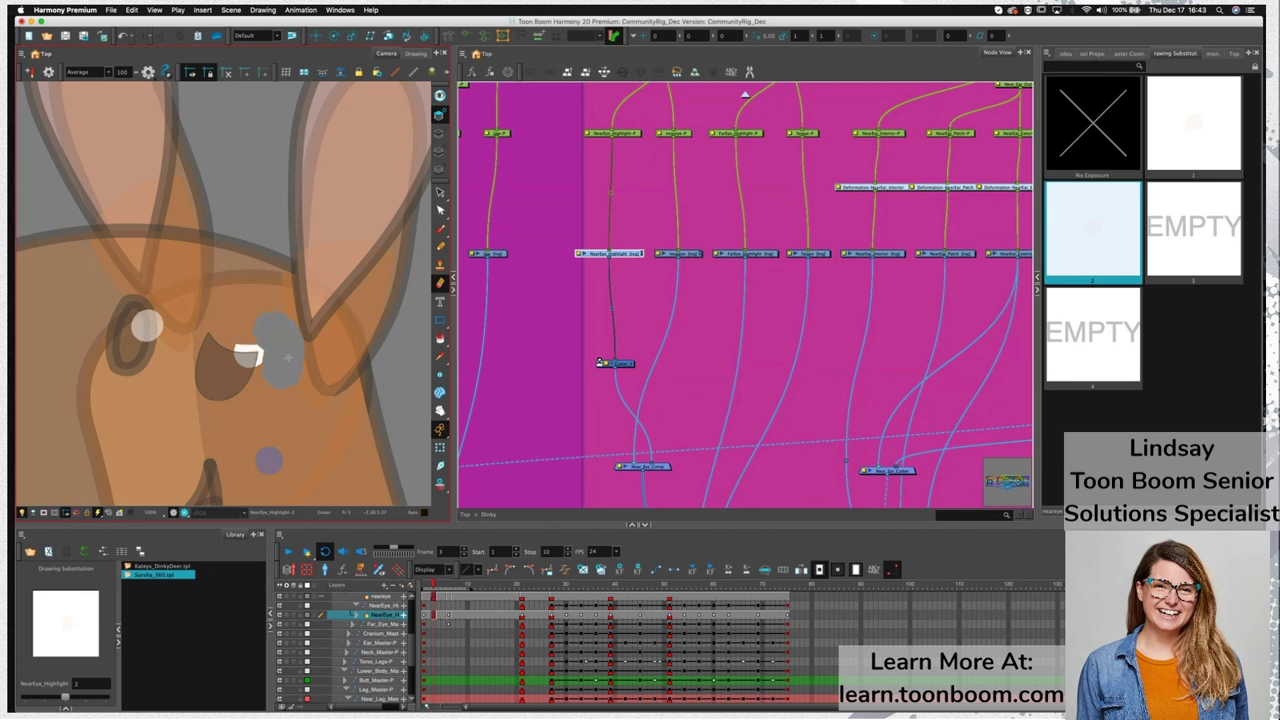
Round the trimmed highlight's corners with the Contour Editor, and restore the highlight in front of the pupil in the near-eye composite
key(alt+q)
click(270, 341)
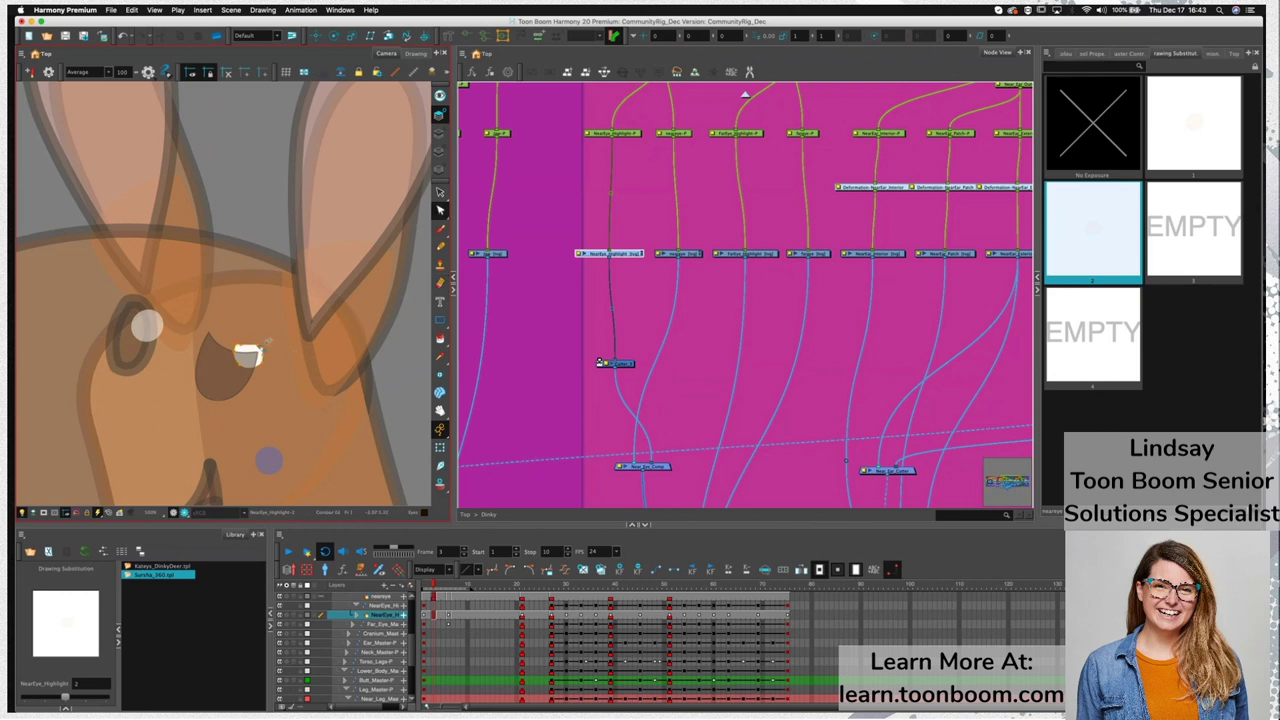
scroll(270, 342, up, 3)
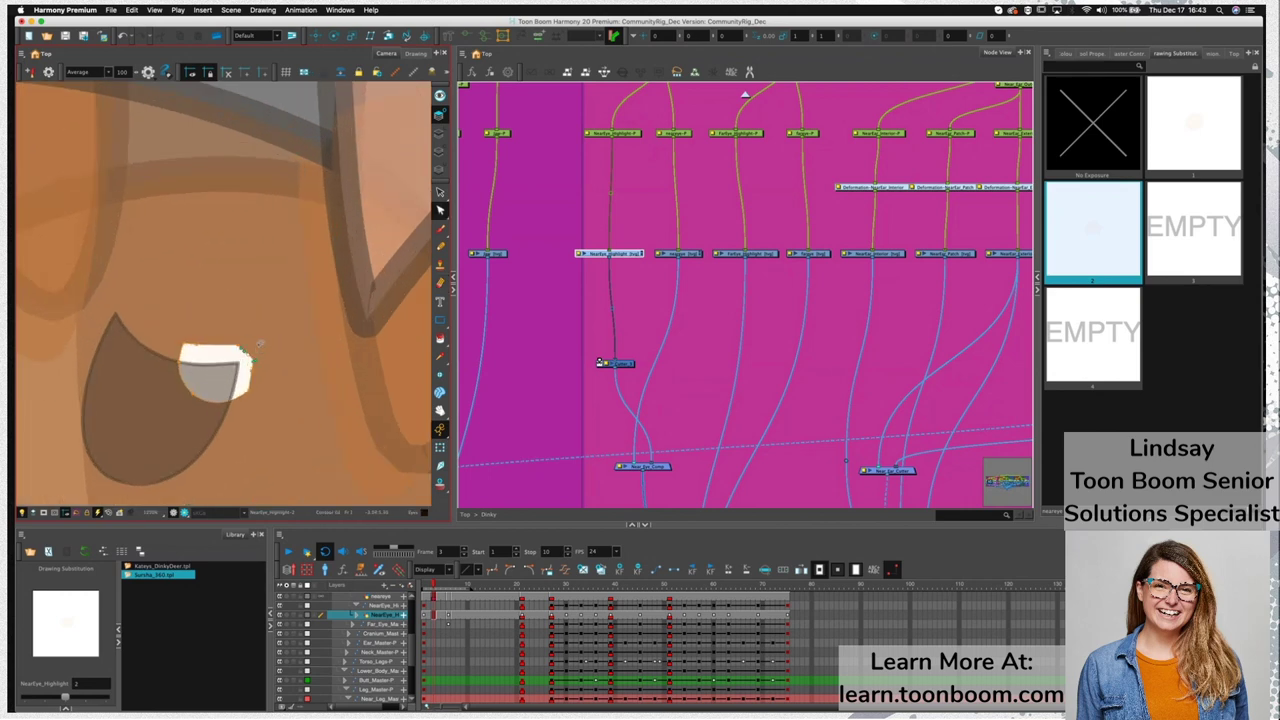
mouse_move(255, 348)
mouse_down()
mouse_move(243, 347)
mouse_move(256, 355)
mouse_up()
scroll(258, 357, down, 2)
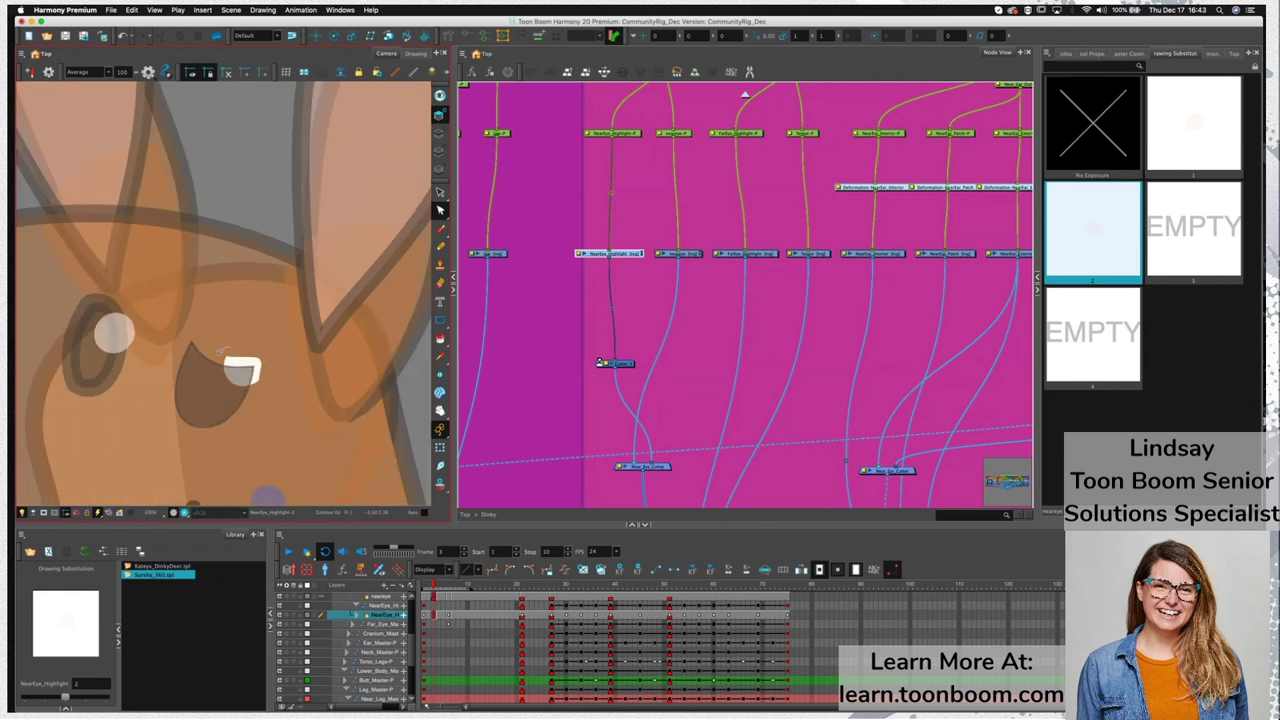
scroll(222, 350, up, 3)
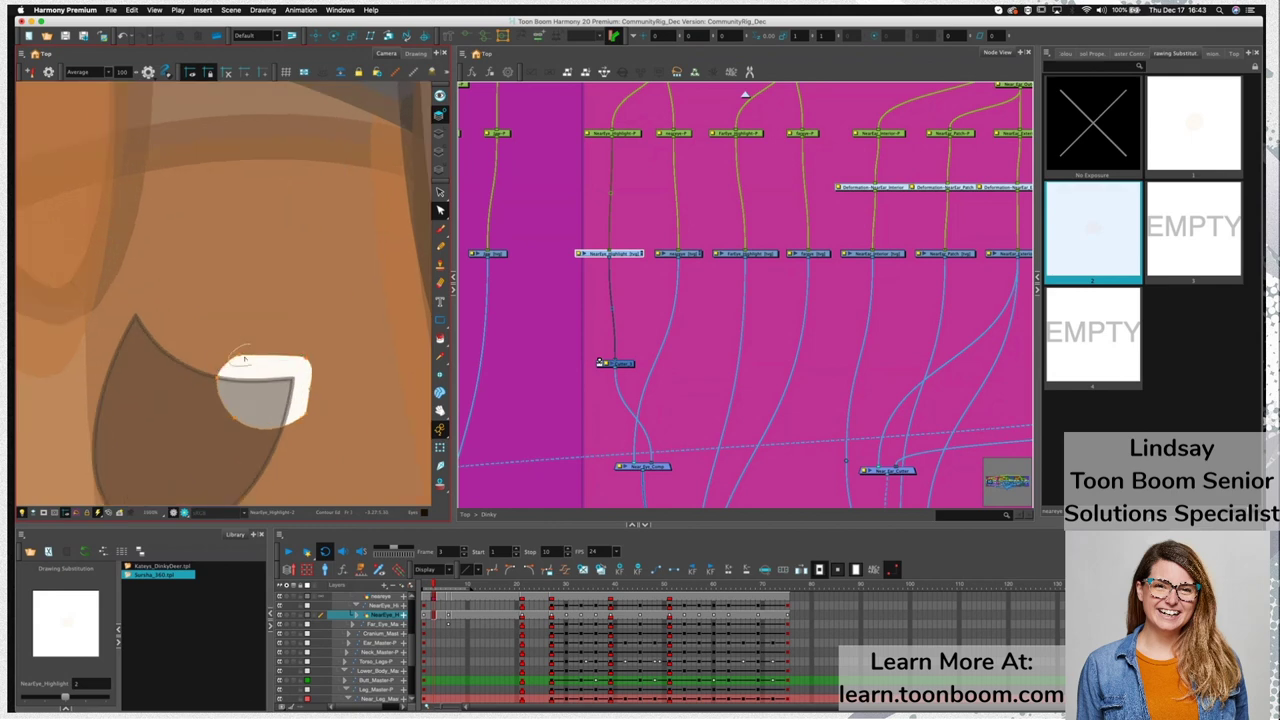
scroll(278, 372, down, 1)
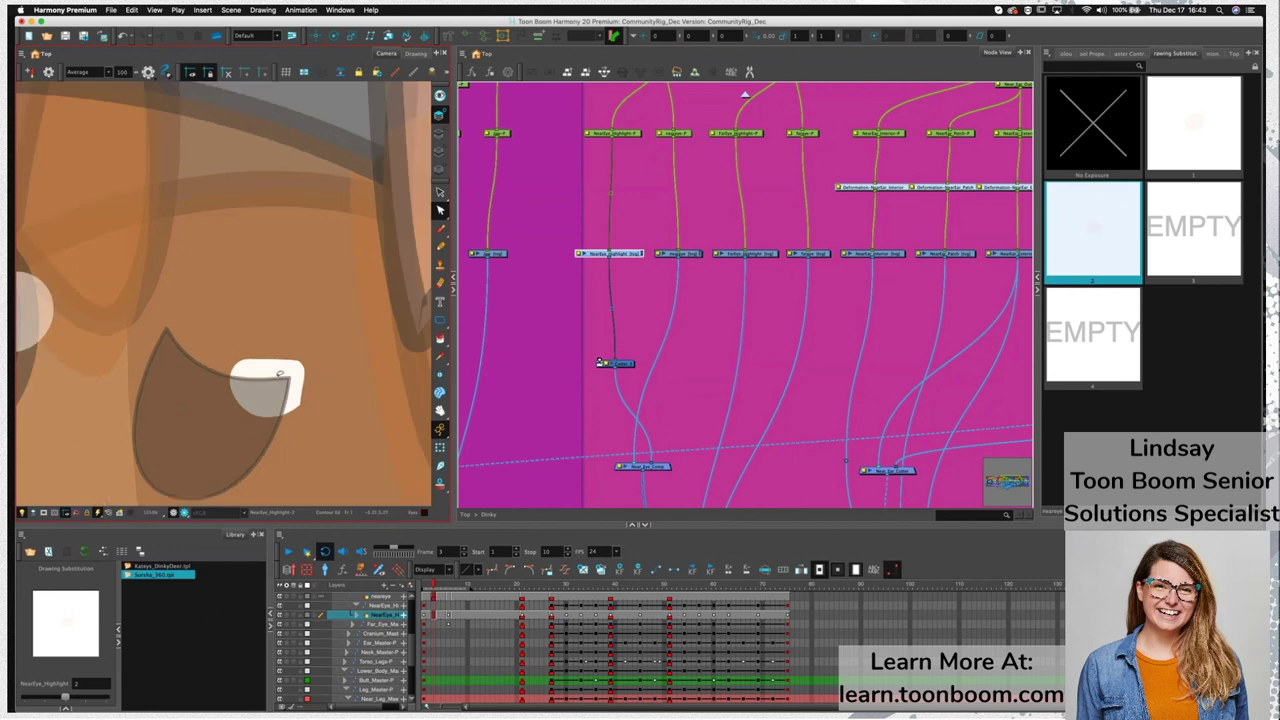
scroll(285, 378, down, 3)
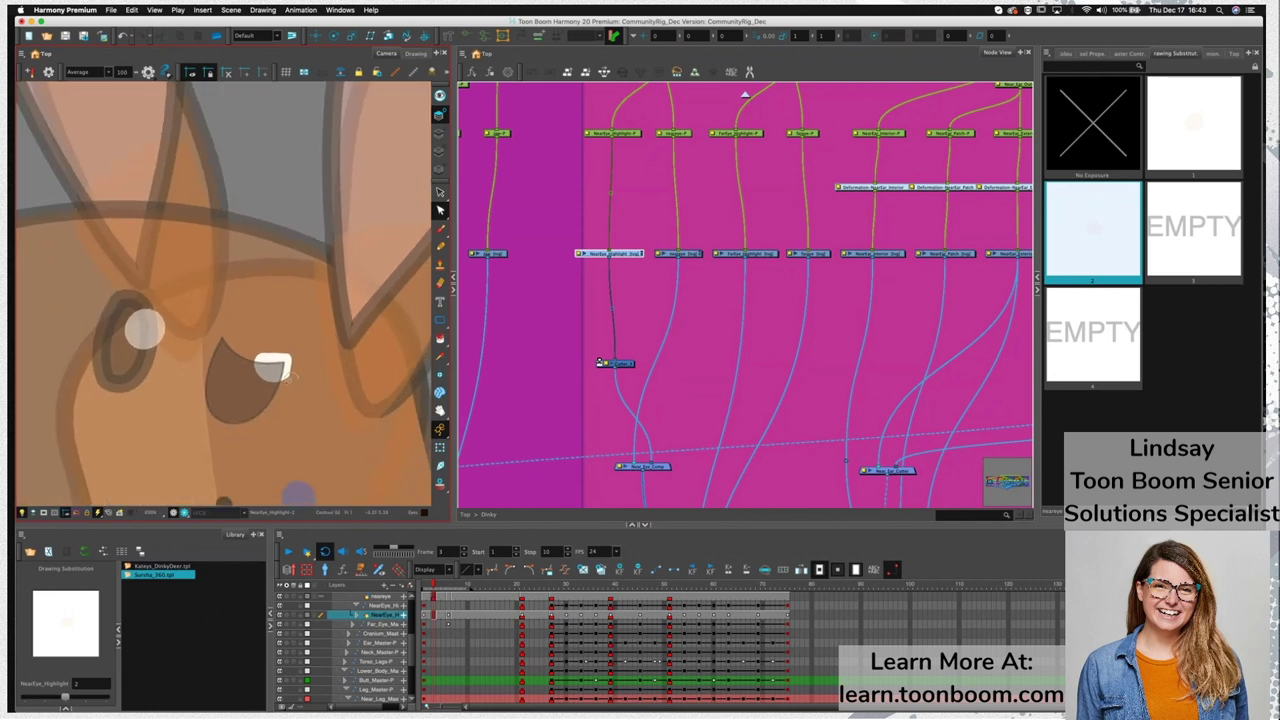
scroll(288, 372, up, 1)
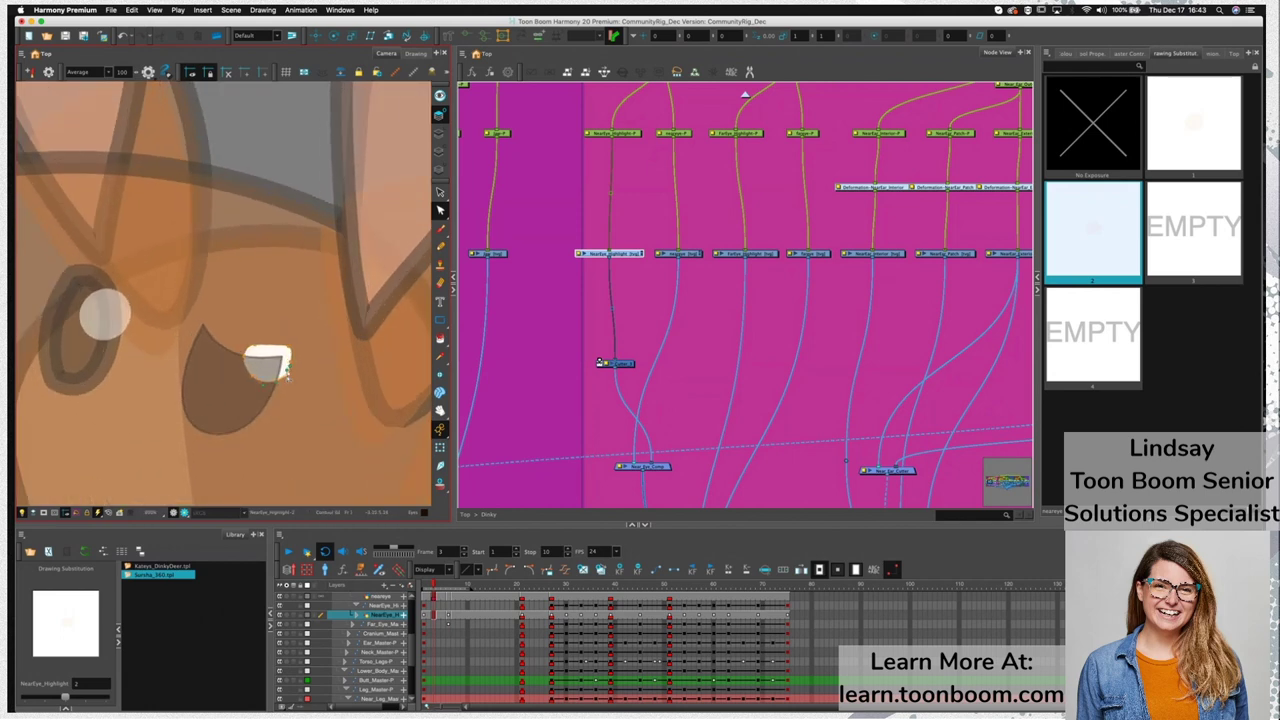
click(295, 375)
key(shift+t)
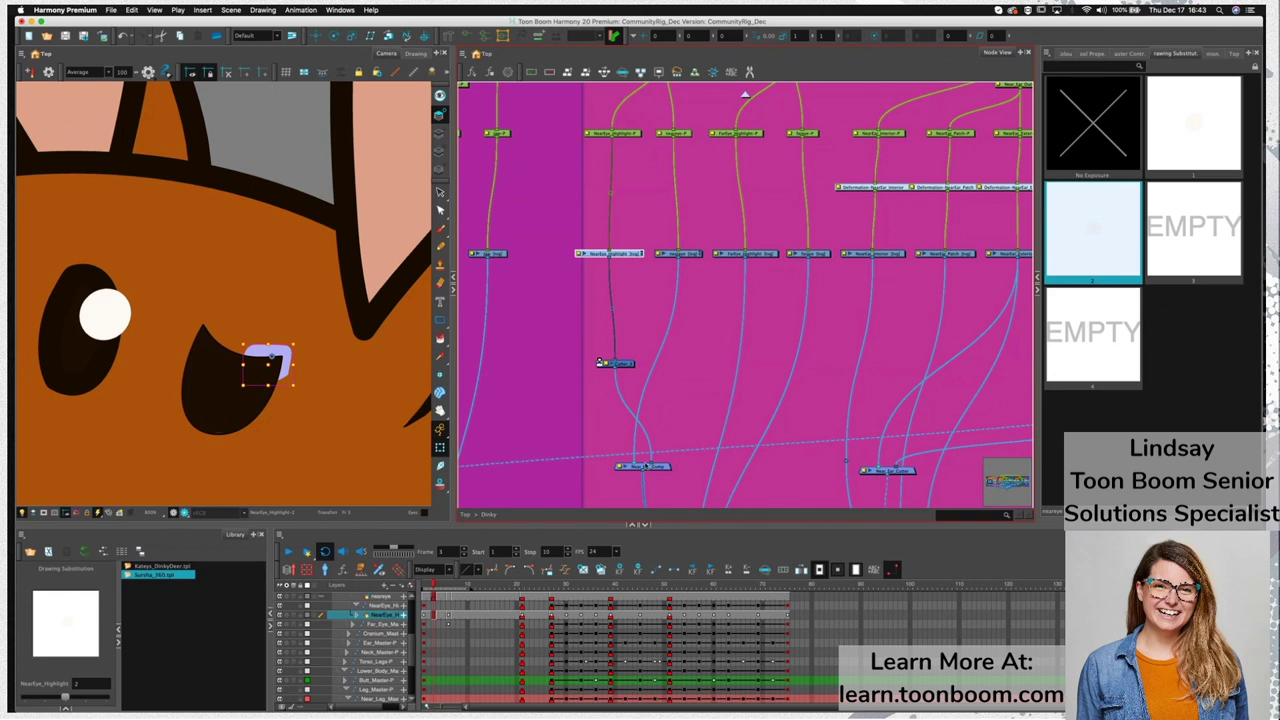
click(313, 435)
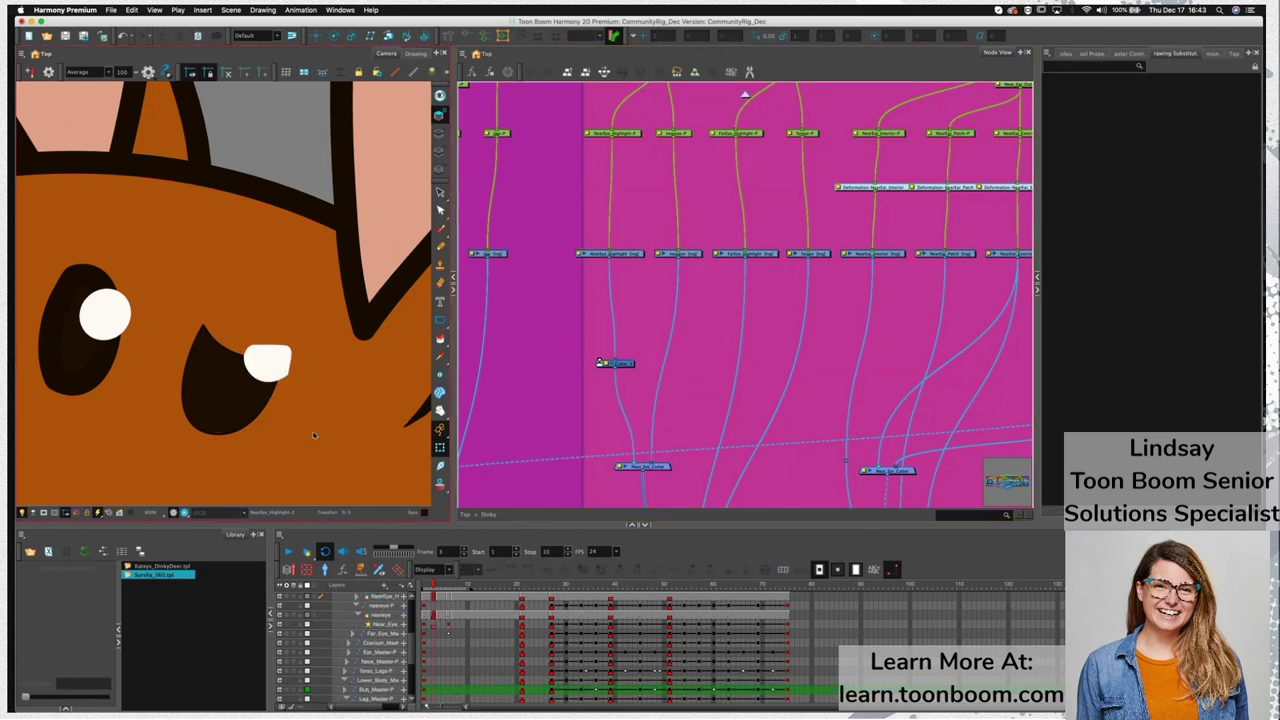
Paste the highlight circle into the empty near-eye highlight drawing 4 at frame 6
key(1)
key(1)
space+drag(364, 438, 325, 403)
key(1)
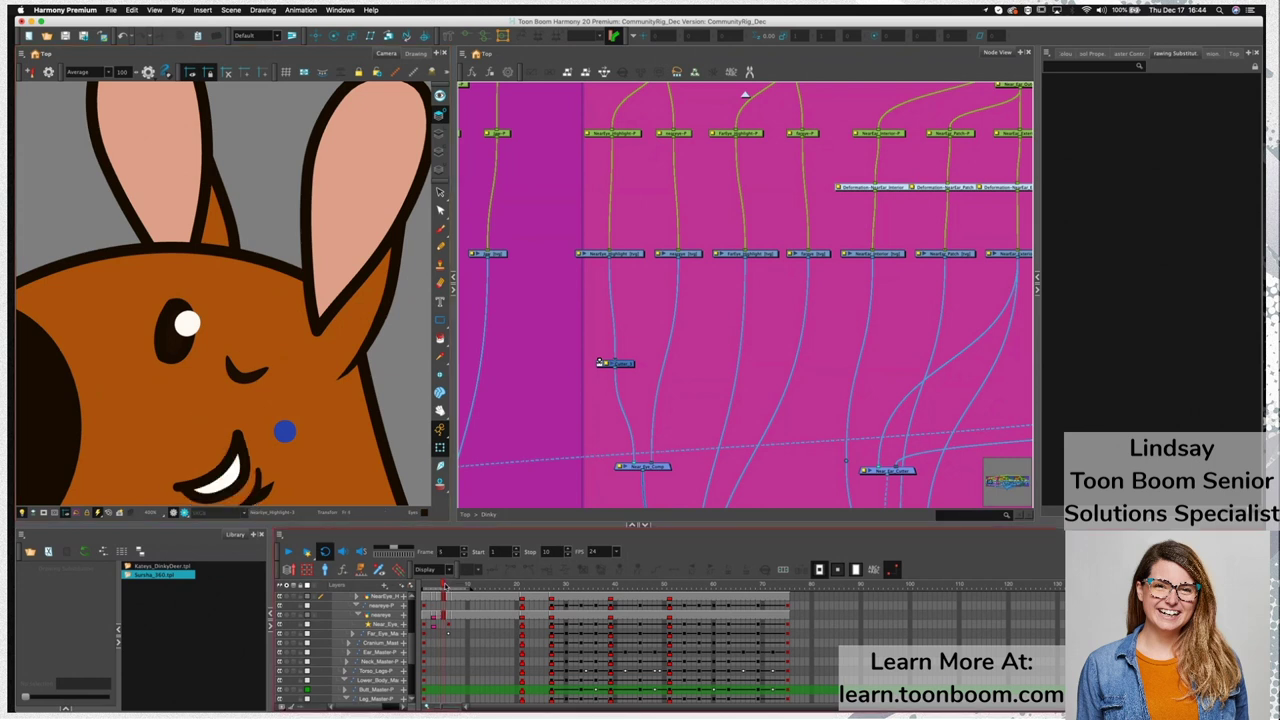
click(624, 248)
key(alt+s)
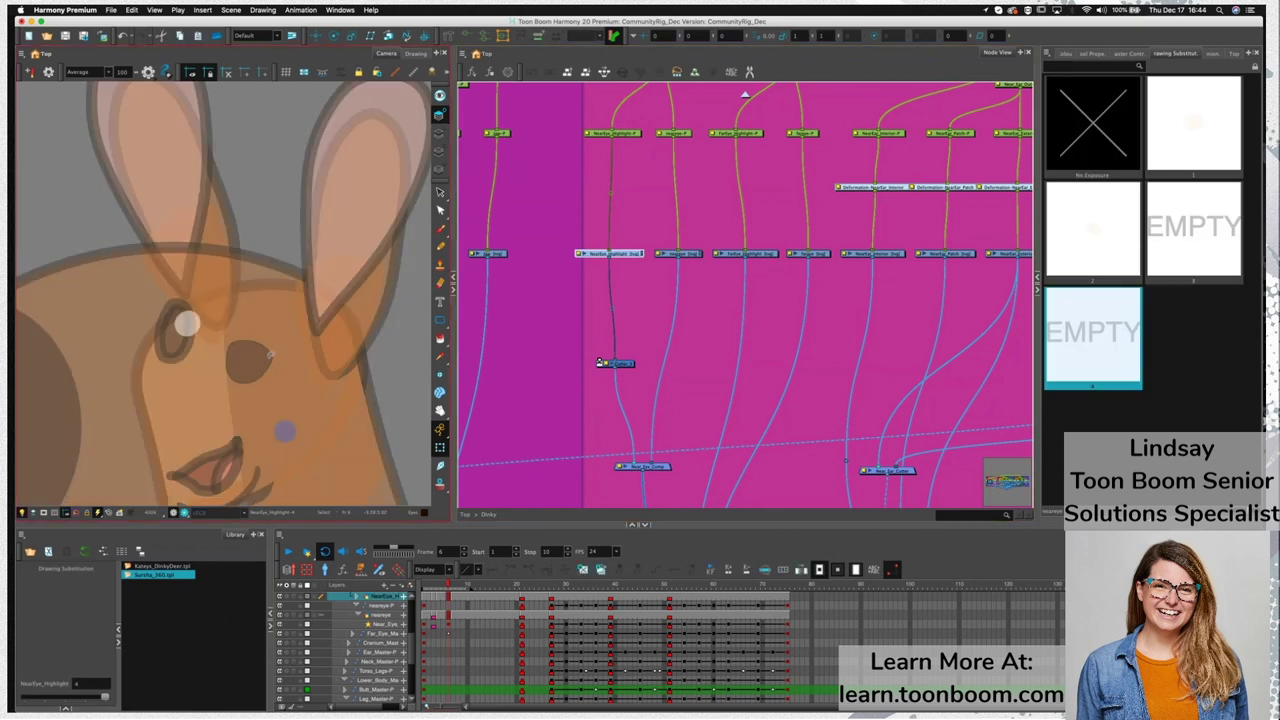
key(super+v)
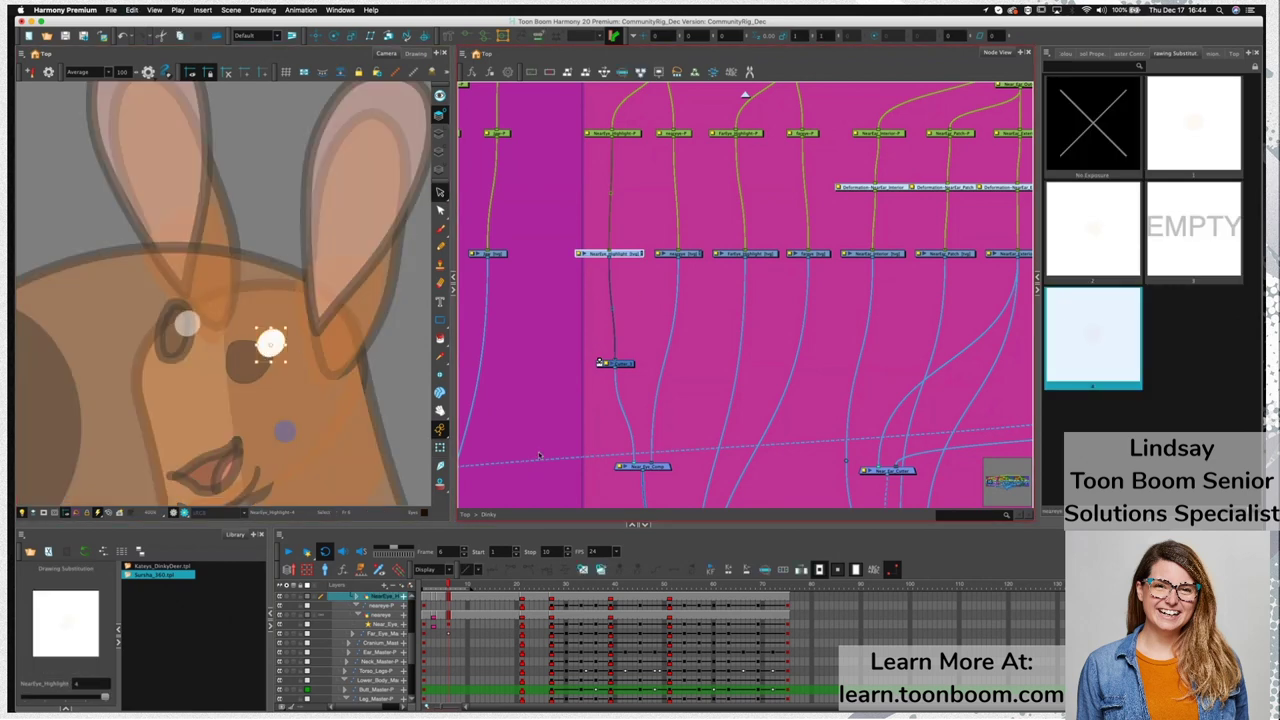
Check the trimmed highlight at frame 3, and at frame 6 reorder the highlight cutter's connection to place it behind the pupil
click(434, 588)
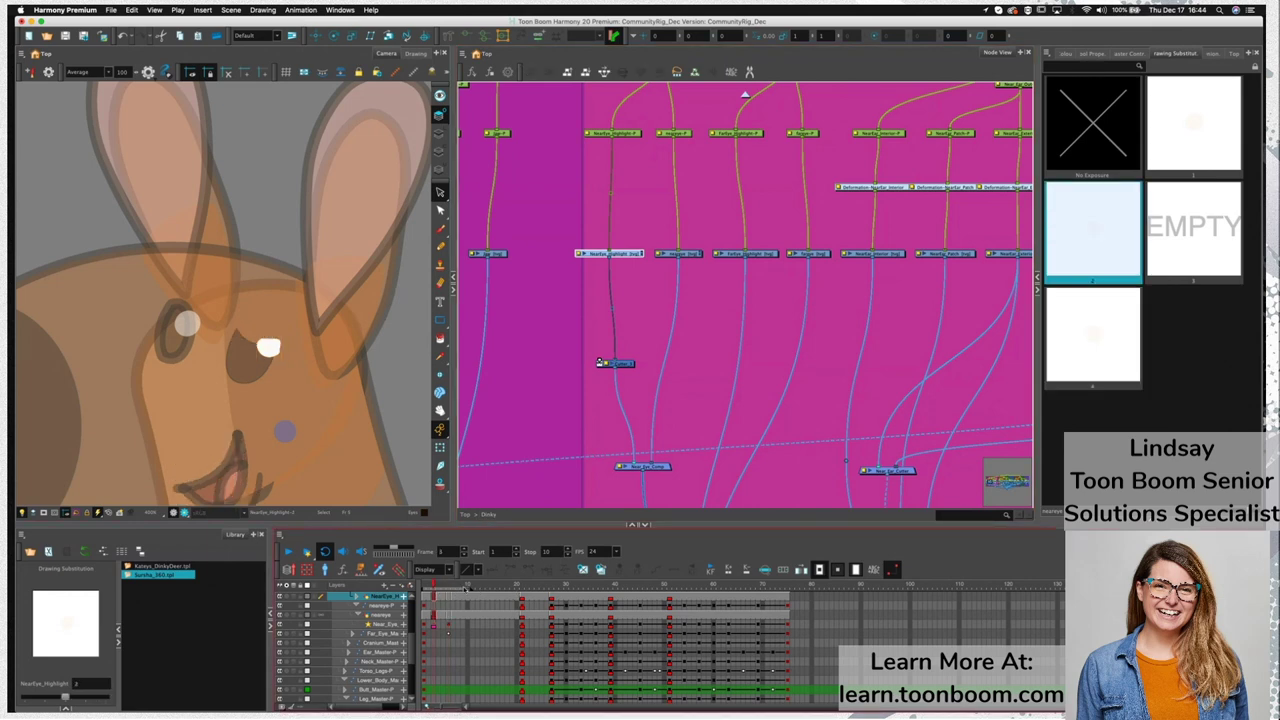
click(449, 589)
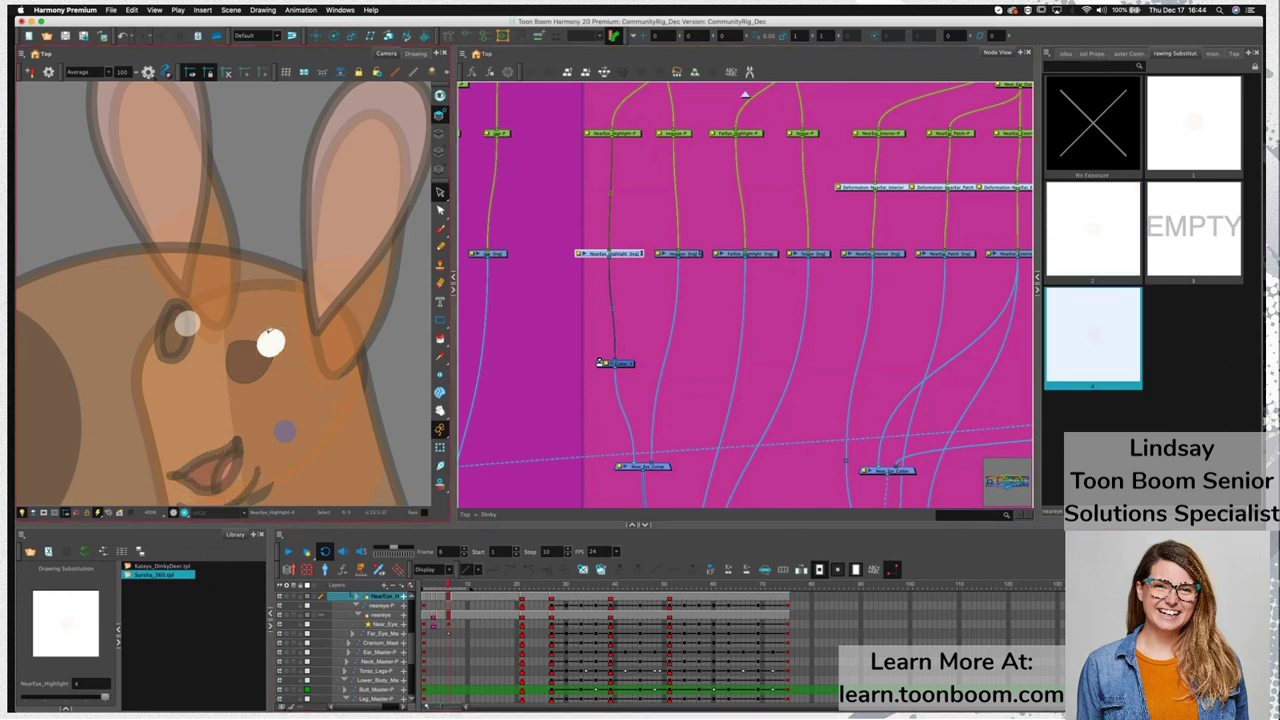
click(632, 462)
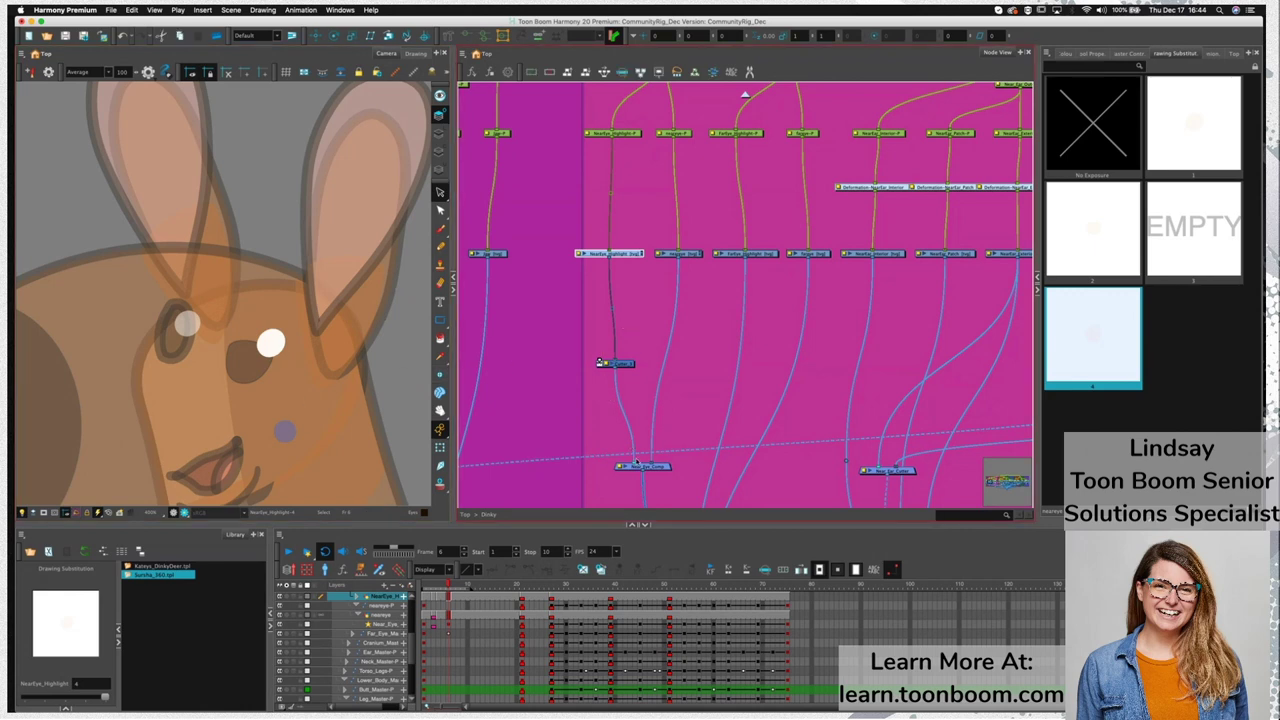
Erase the highlight's excess above the pupil's edge in drawing 4, and restore the highlight in front of the pupil in the composite
click(271, 342)
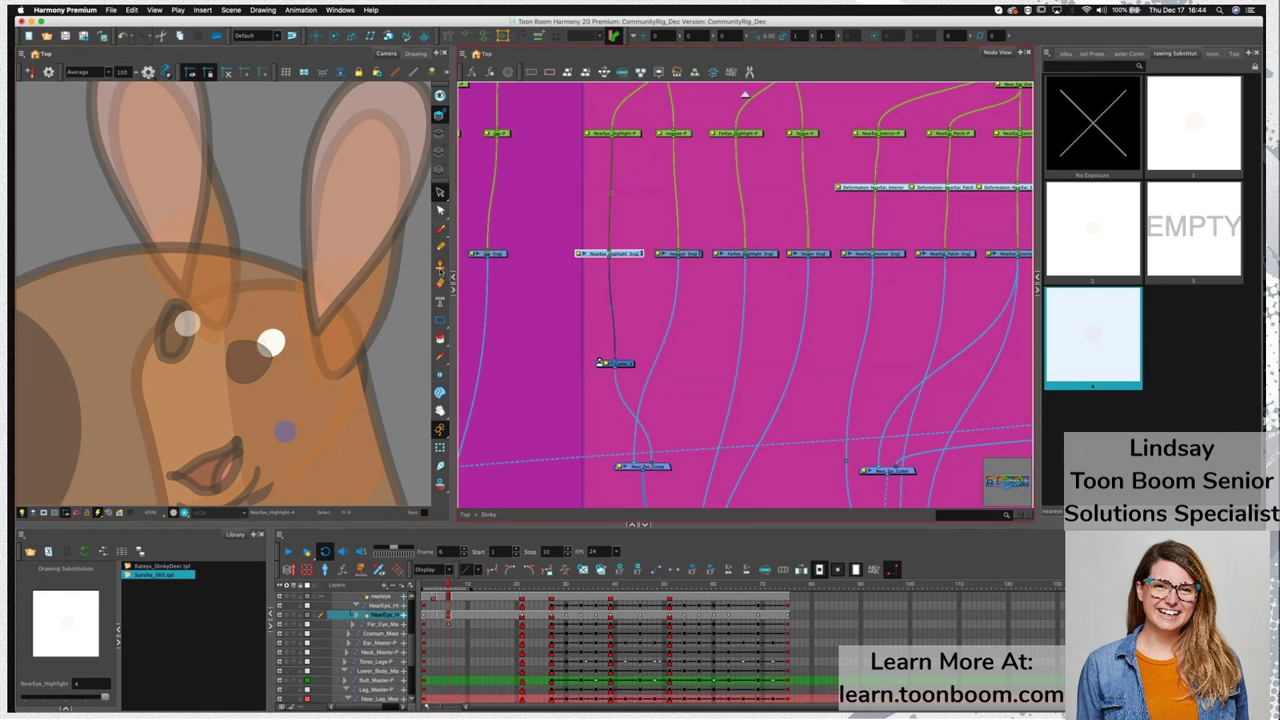
click(441, 285)
drag(263, 322, 290, 344)
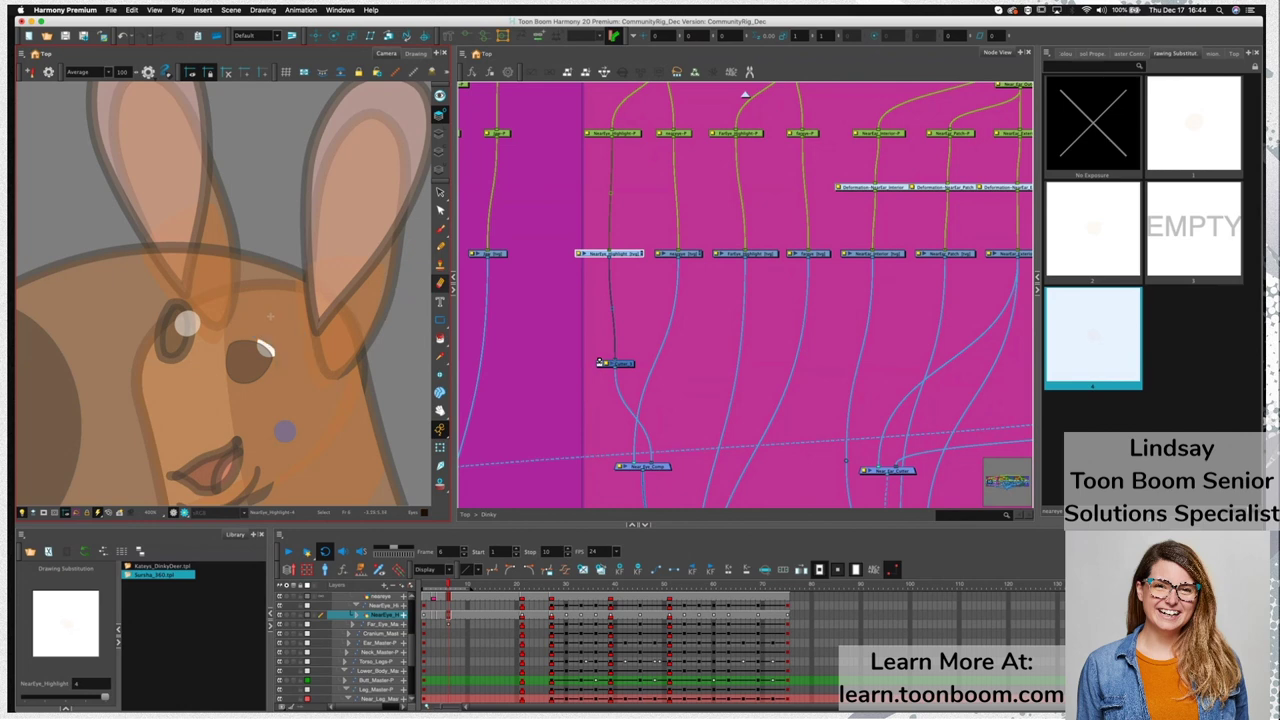
key(shift+t)
click(656, 473)
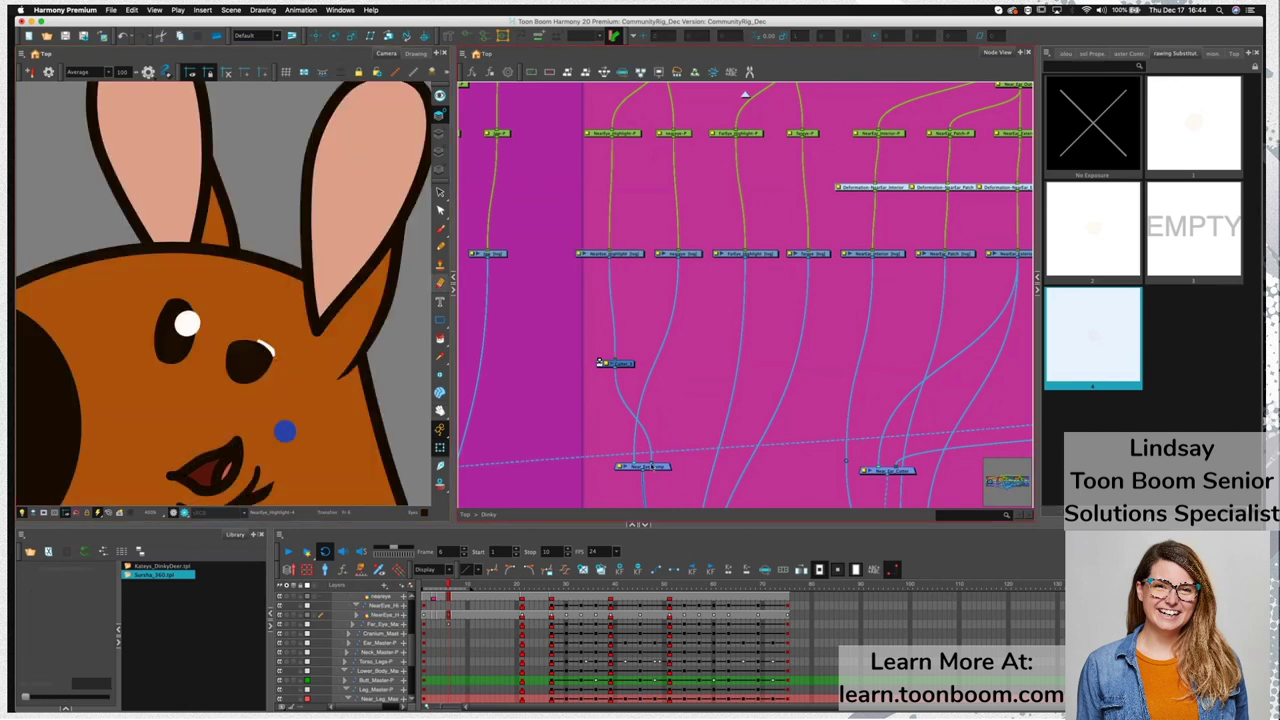
drag(651, 463, 634, 463)
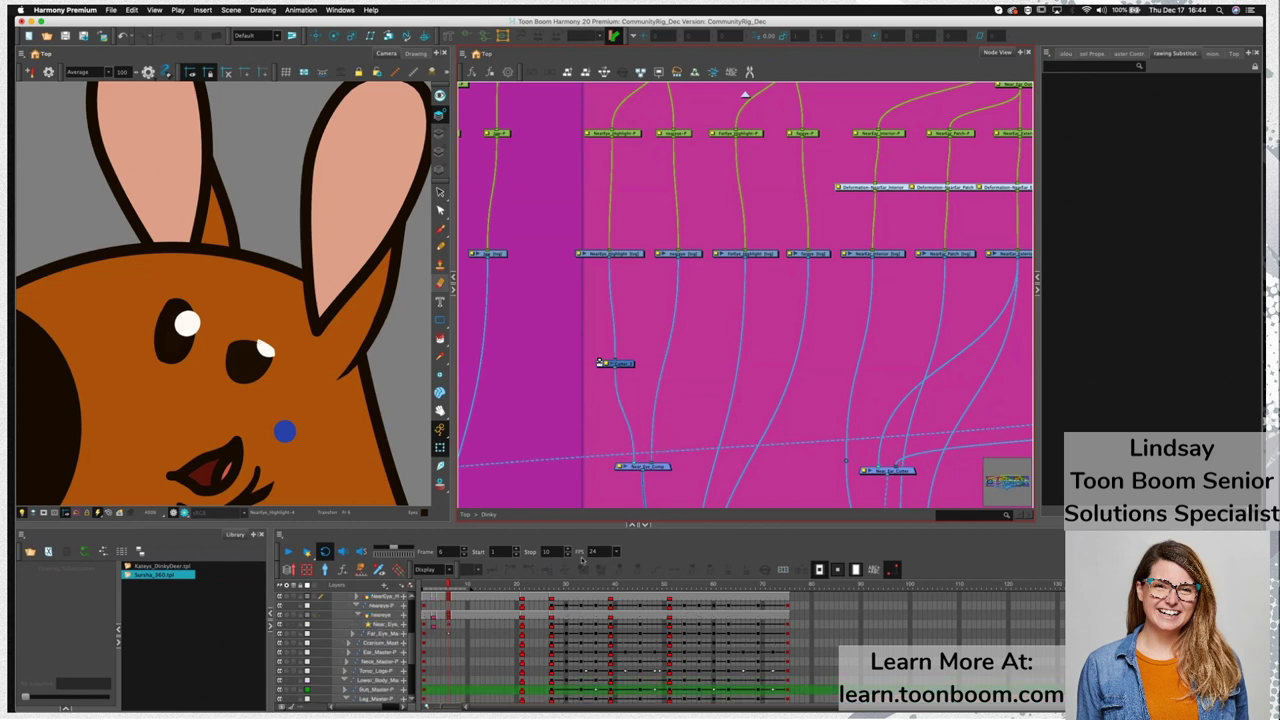
Play the animation from frame 1 and examine how the near-eye highlight follows the pupil drawings
drag(447, 587, 410, 575)
click(599, 378)
click(289, 552)
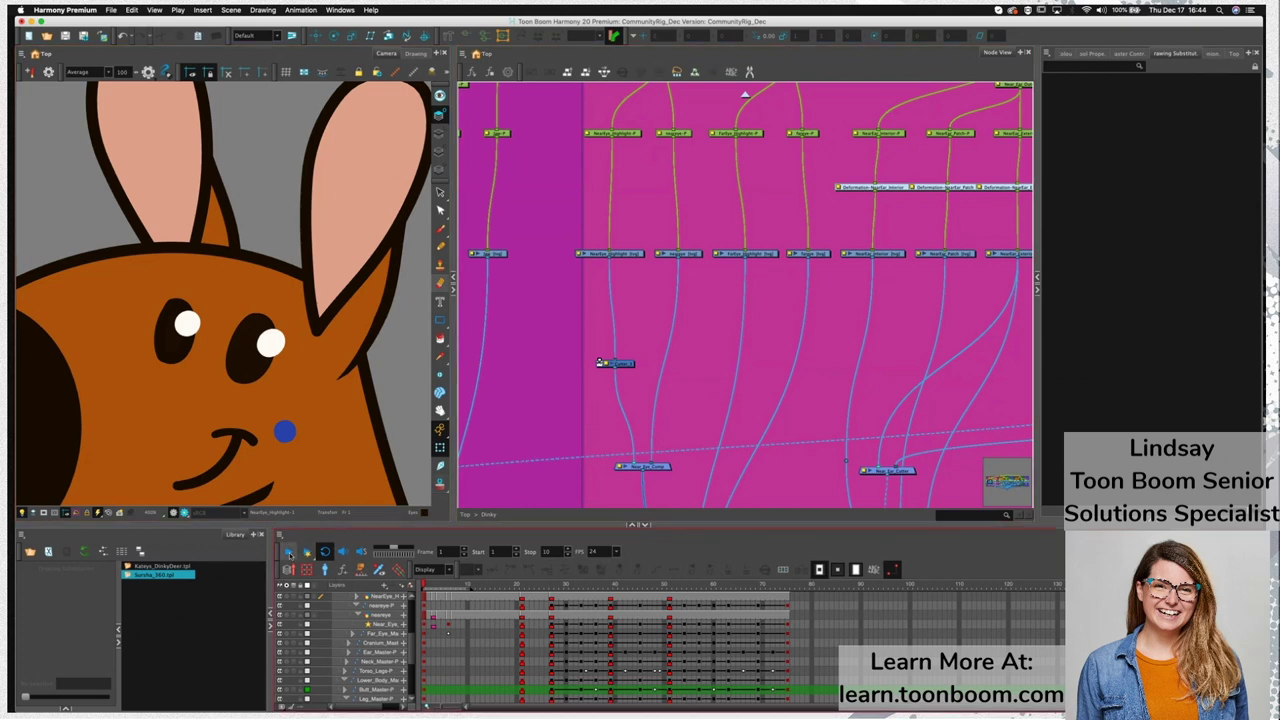
click(289, 553)
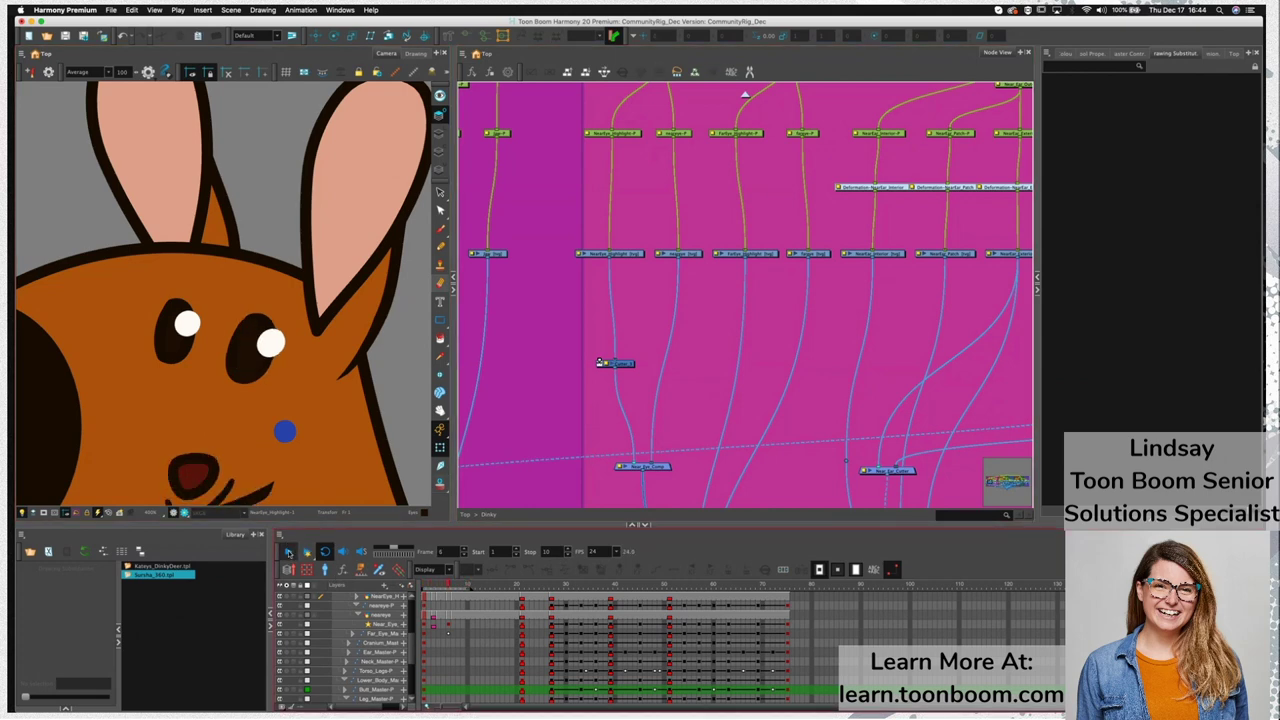
scroll(300, 436, down, 5)
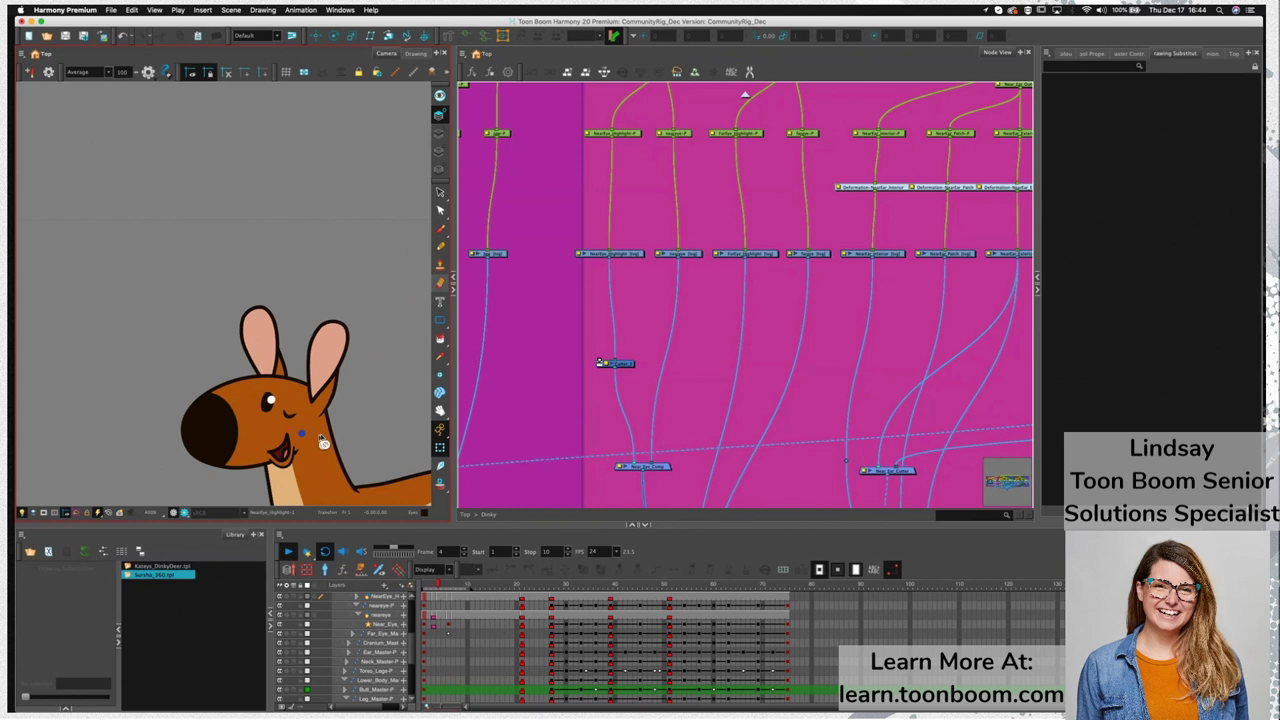
scroll(322, 442, down, 2)
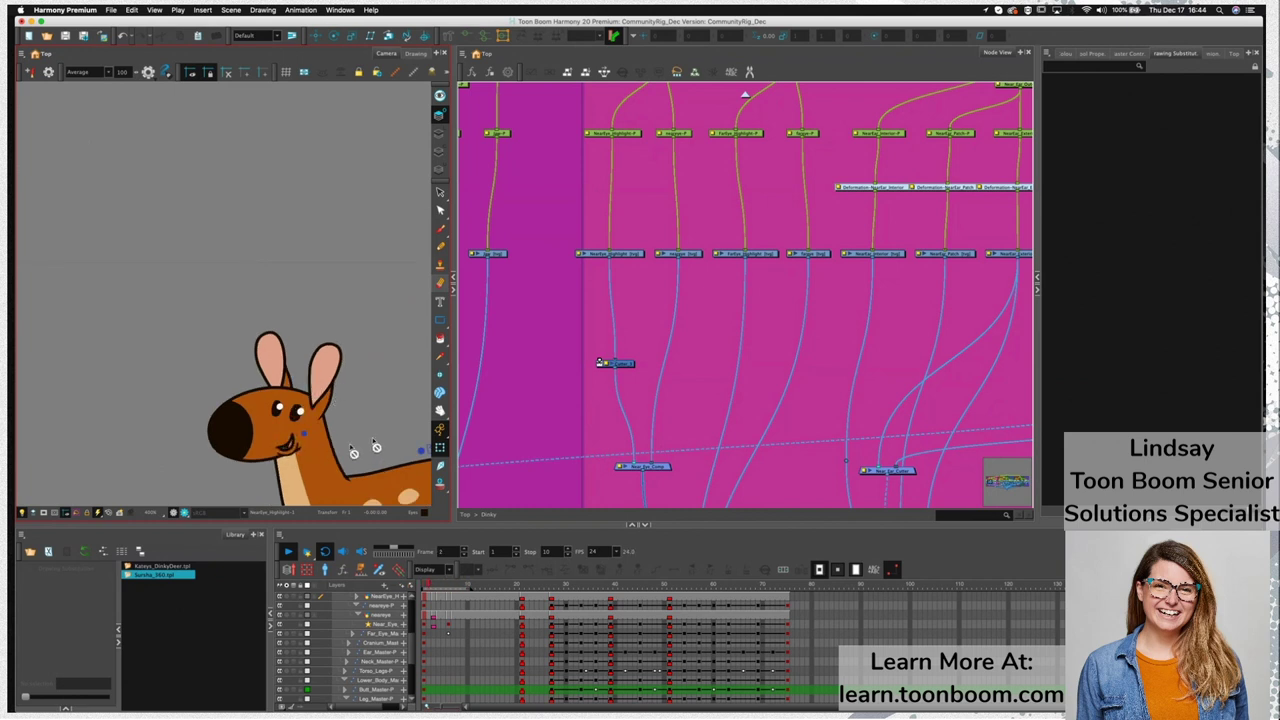
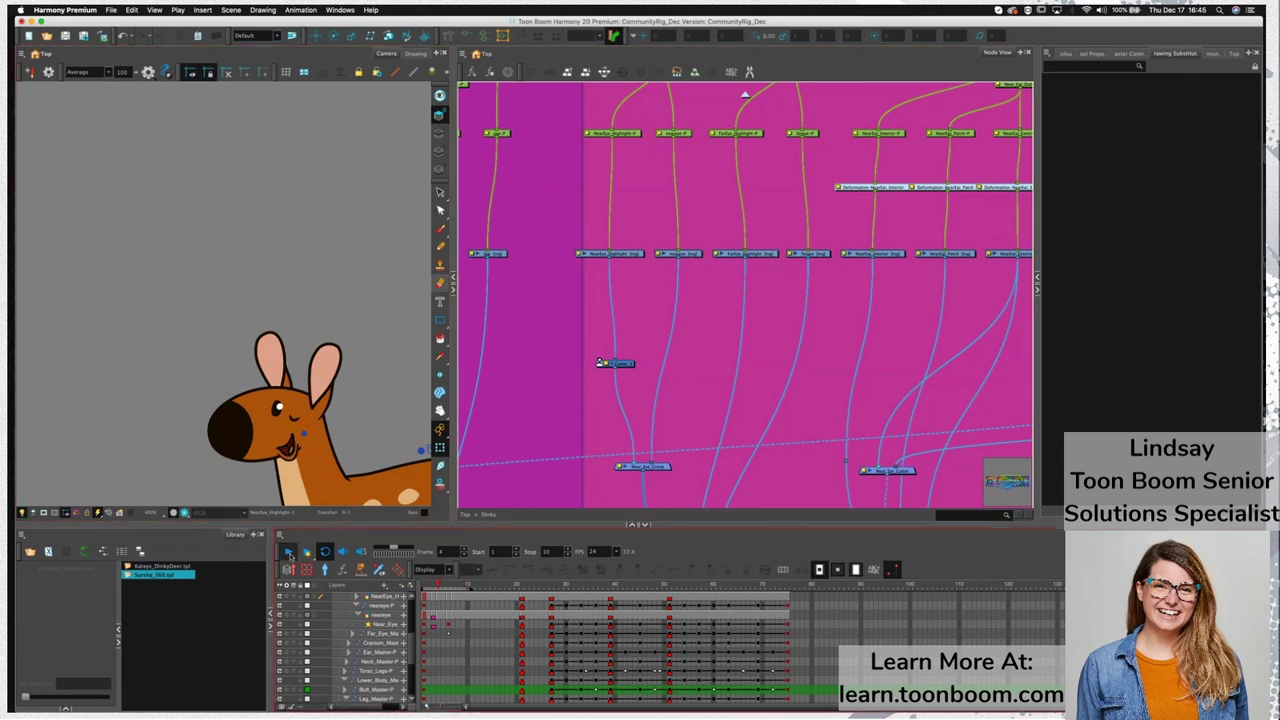
click(288, 552)
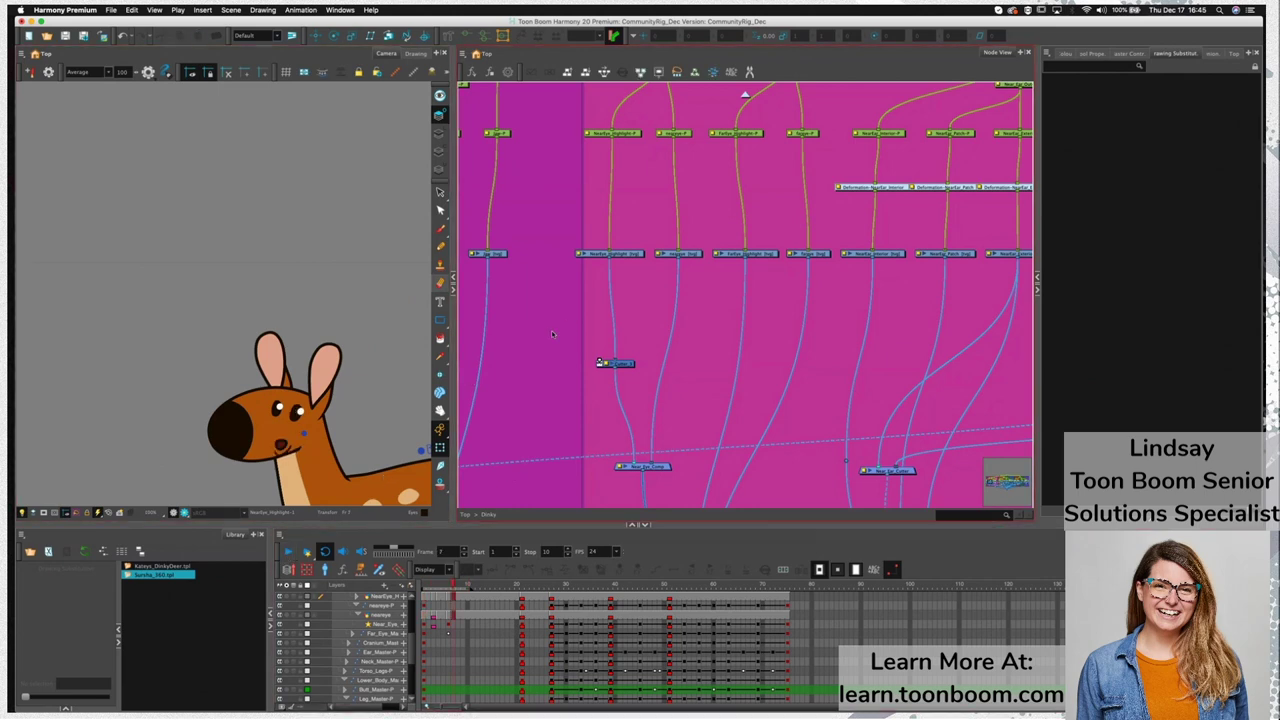
Move the Mouth backdrop with its nodes outside the Head backdrop to free room beside the eye nodes
scroll(614, 365, down, 5)
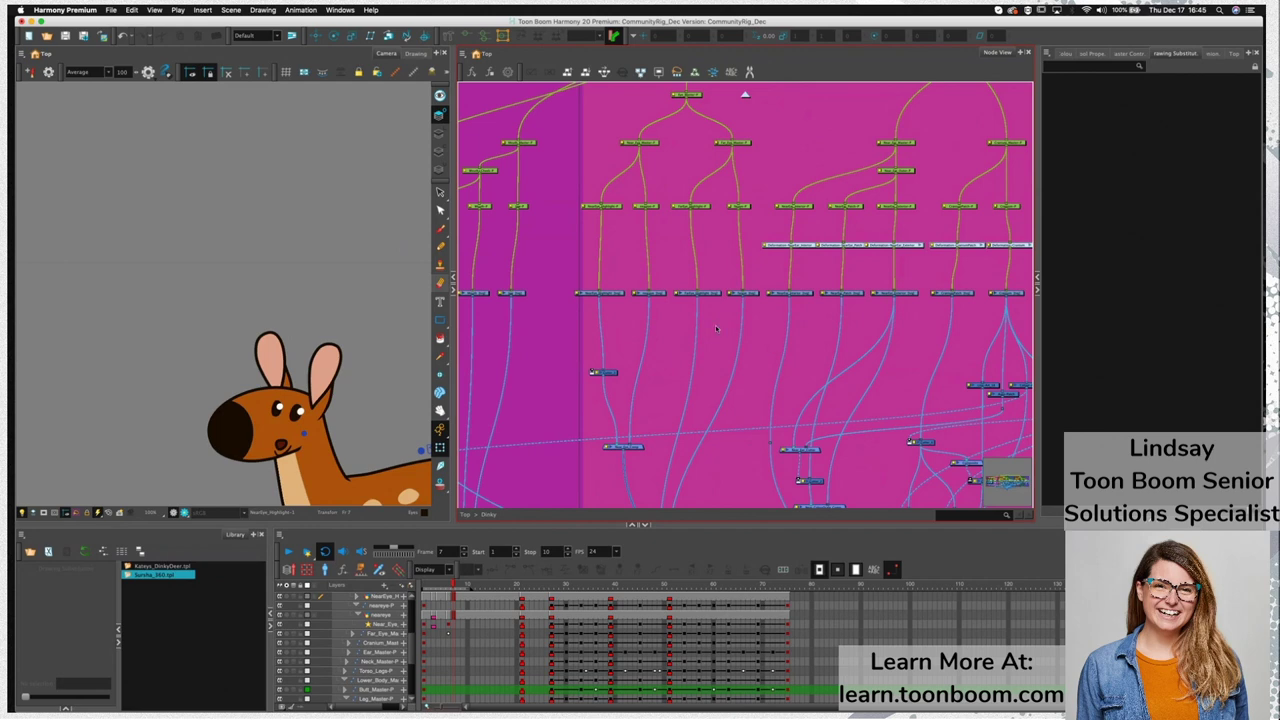
scroll(724, 323, down, 3)
drag(730, 319, 741, 312)
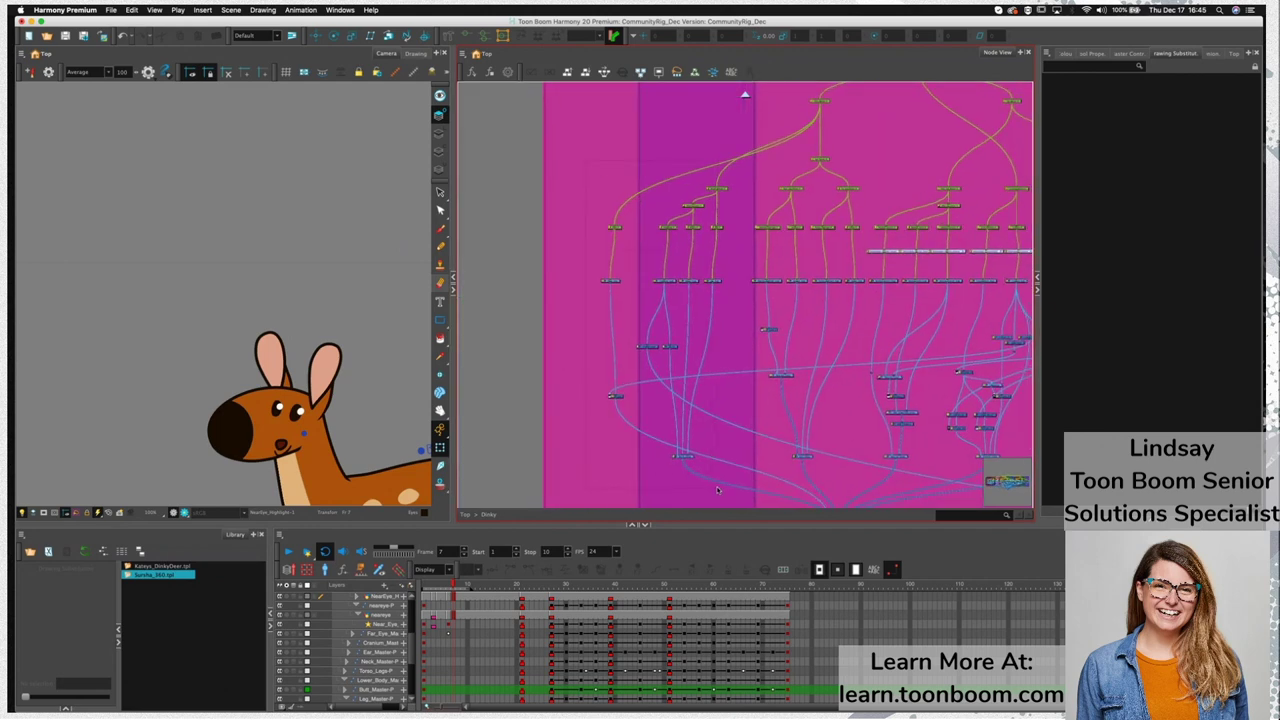
drag(717, 490, 727, 480)
scroll(725, 440, down, 3)
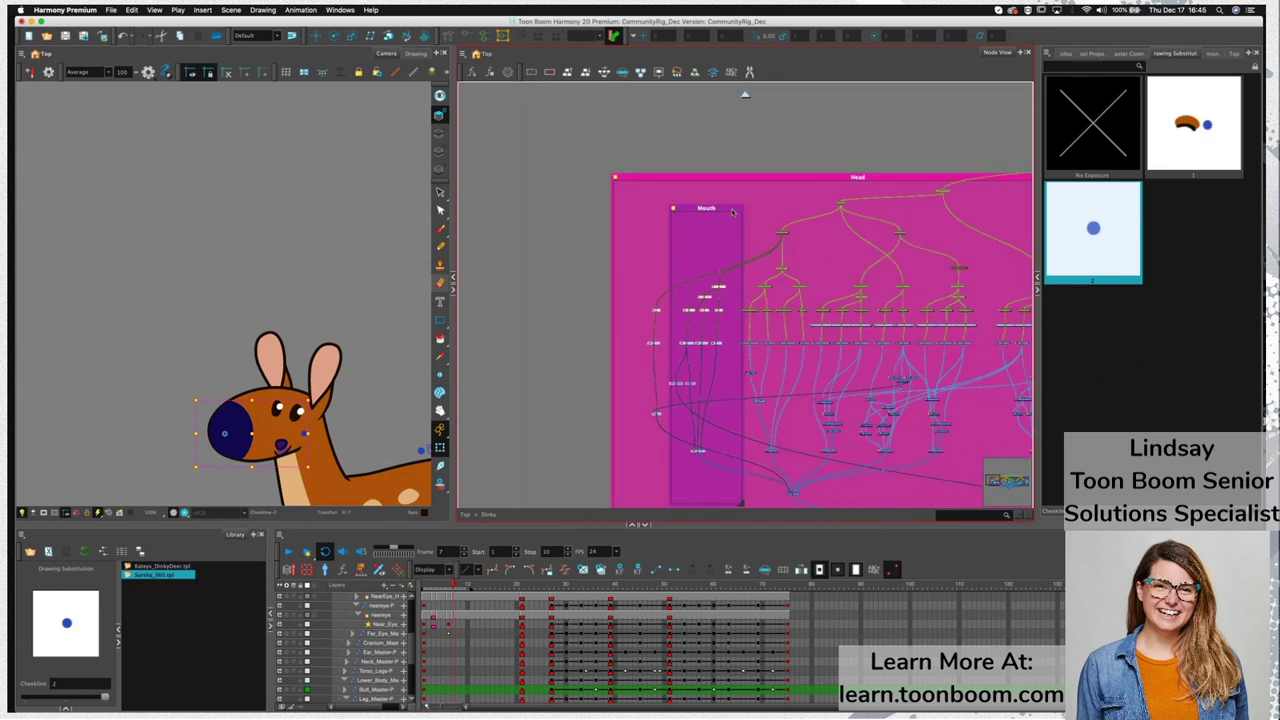
click(729, 212)
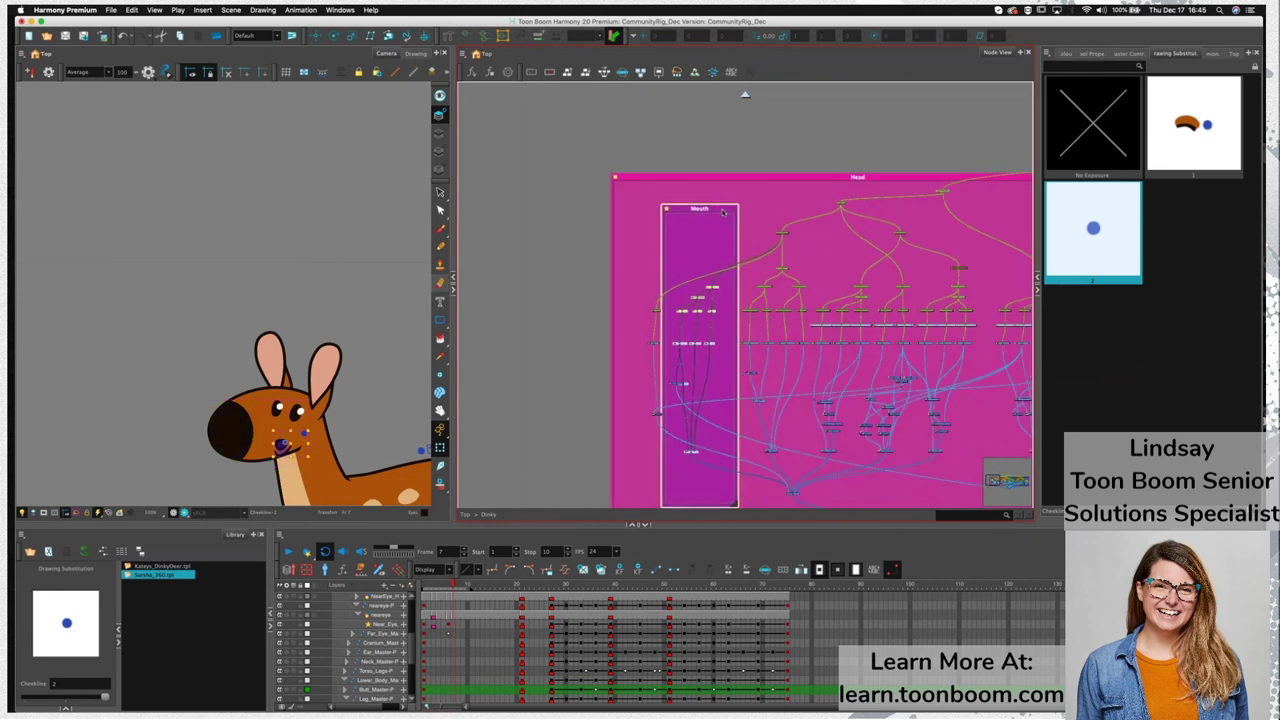
drag(727, 212, 590, 212)
Move the near-eye highlight drawing and its peg back towards the other eye nodes in the Head backdrop
click(715, 507)
click(620, 313)
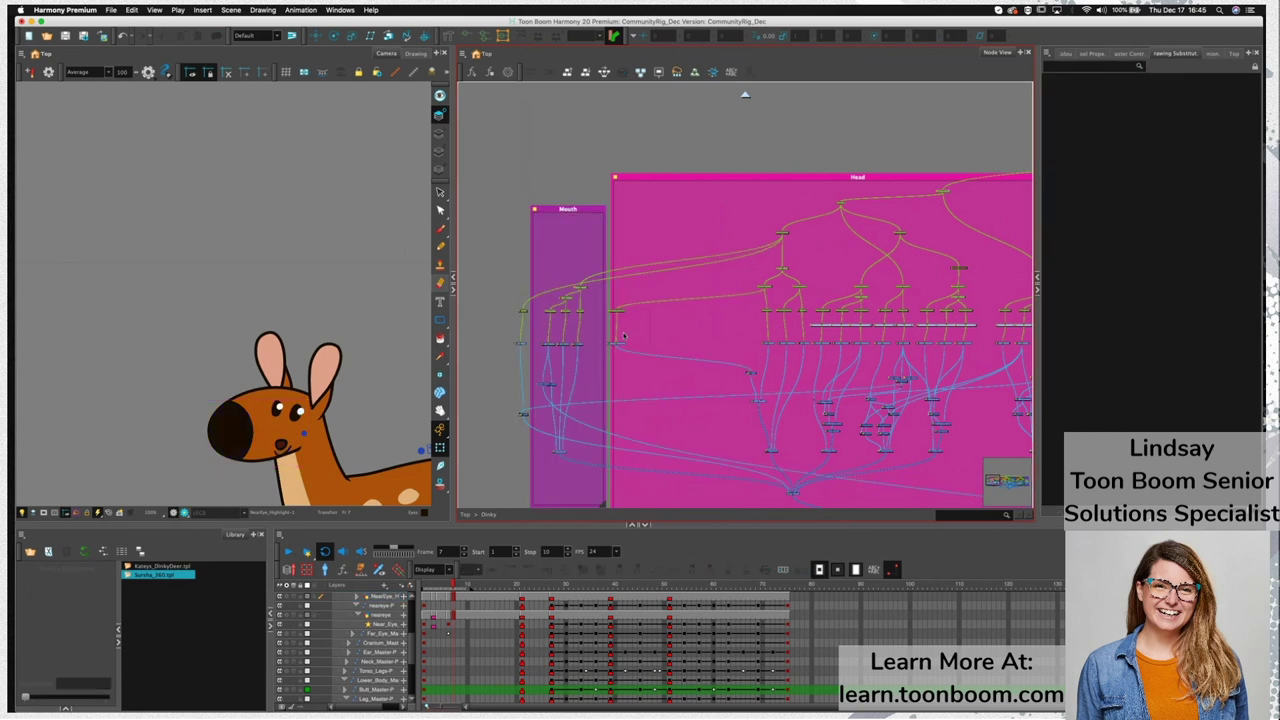
drag(620, 313, 749, 314)
scroll(709, 362, up, 5)
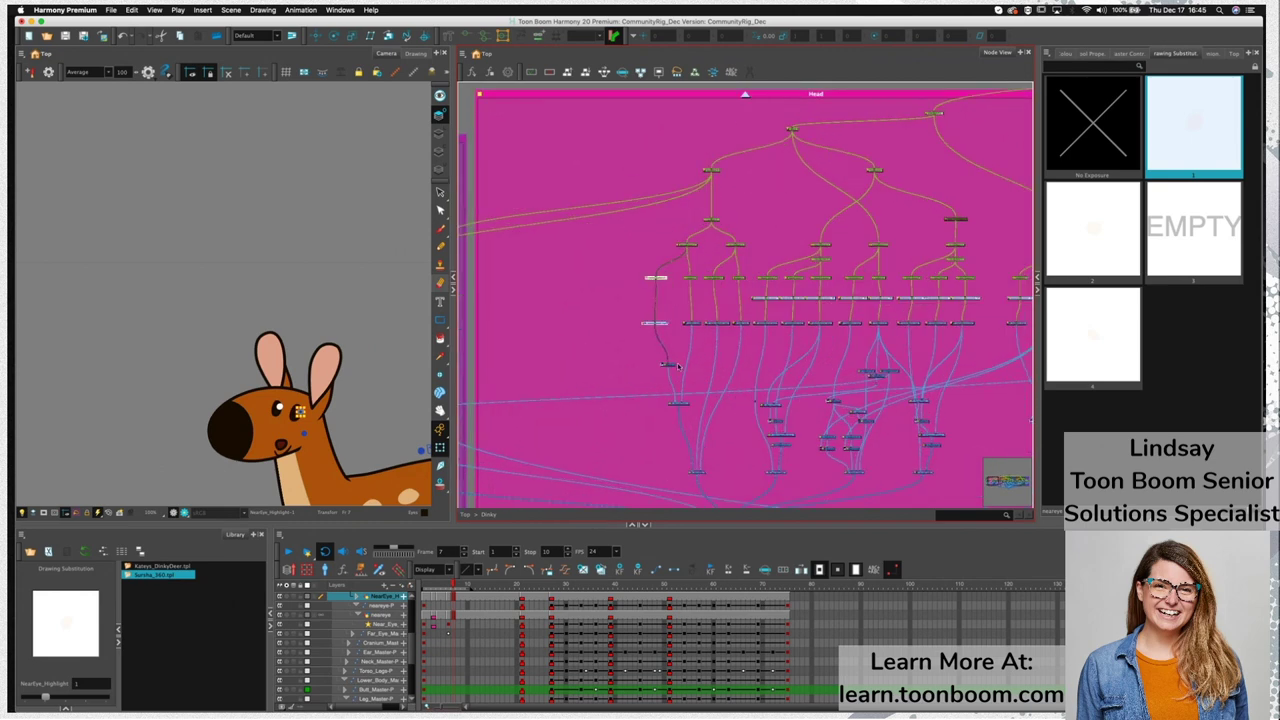
Detach the cutter from the near-eye highlight's connection and set it aside below, leaving the highlight wired directly to the near-eye composite
scroll(686, 376, up, 2)
drag(684, 376, 636, 360)
click(621, 349)
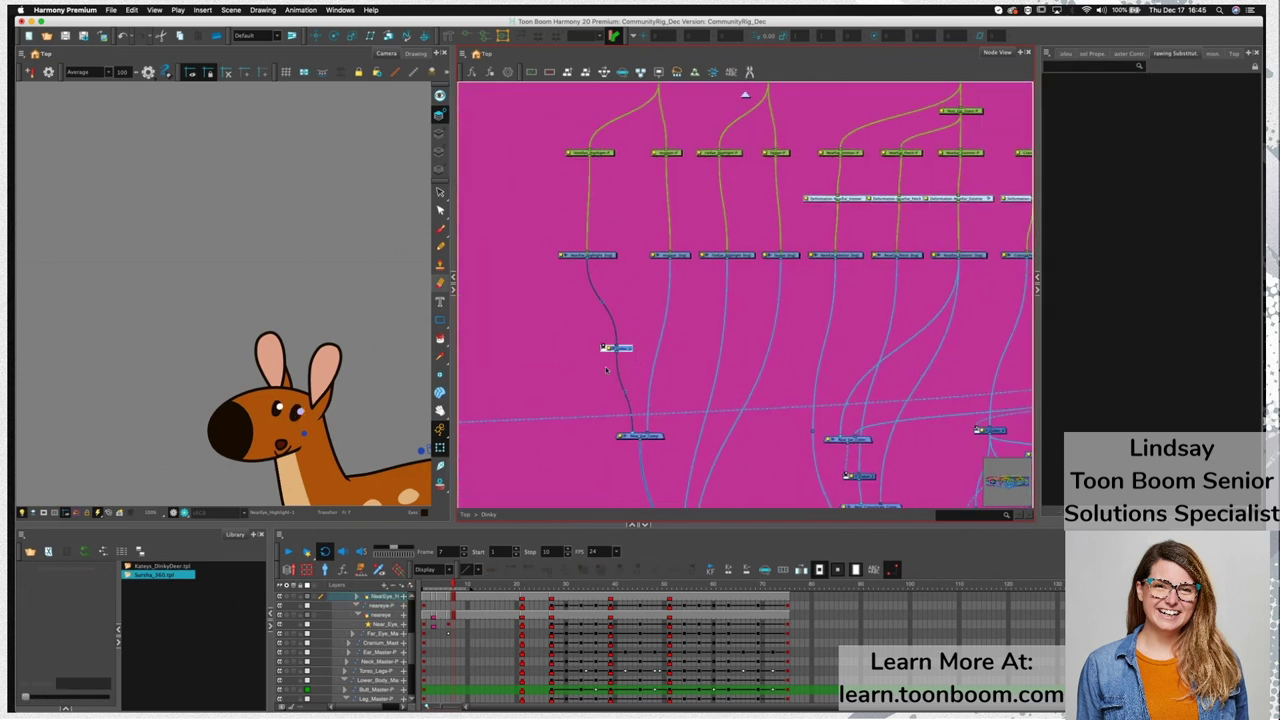
drag(630, 350, 567, 468)
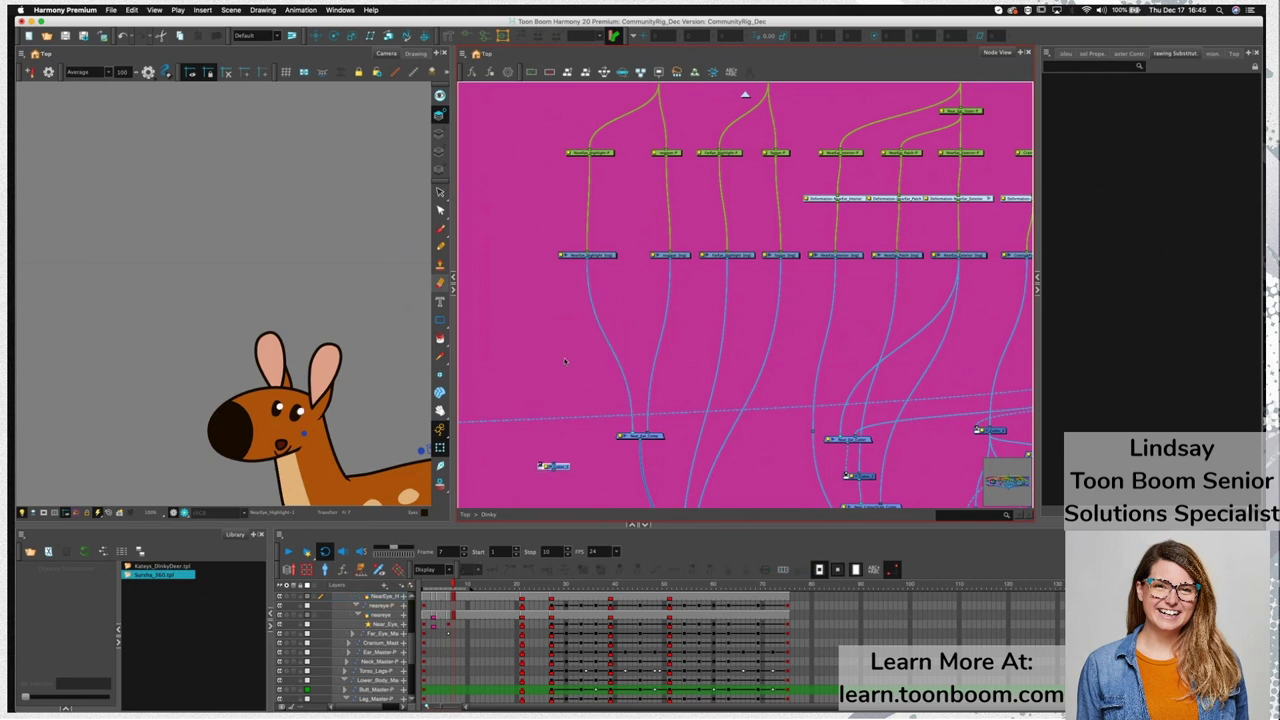
click(592, 384)
Paste a separate copy of the near-eye pupil drawing with Paste Special, place it beside the highlight drawing, and connect it to the near-eye composite
scroll(592, 384, down, 2)
drag(378, 432, 311, 369)
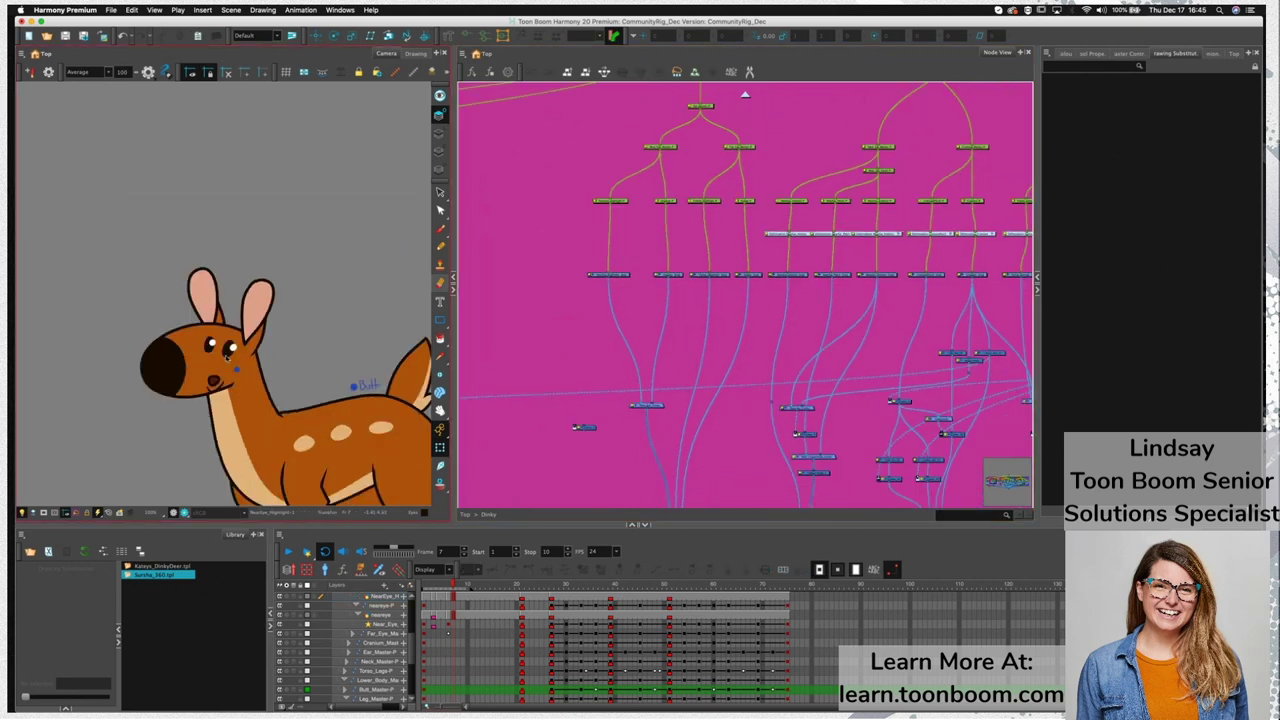
scroll(232, 352, up, 2)
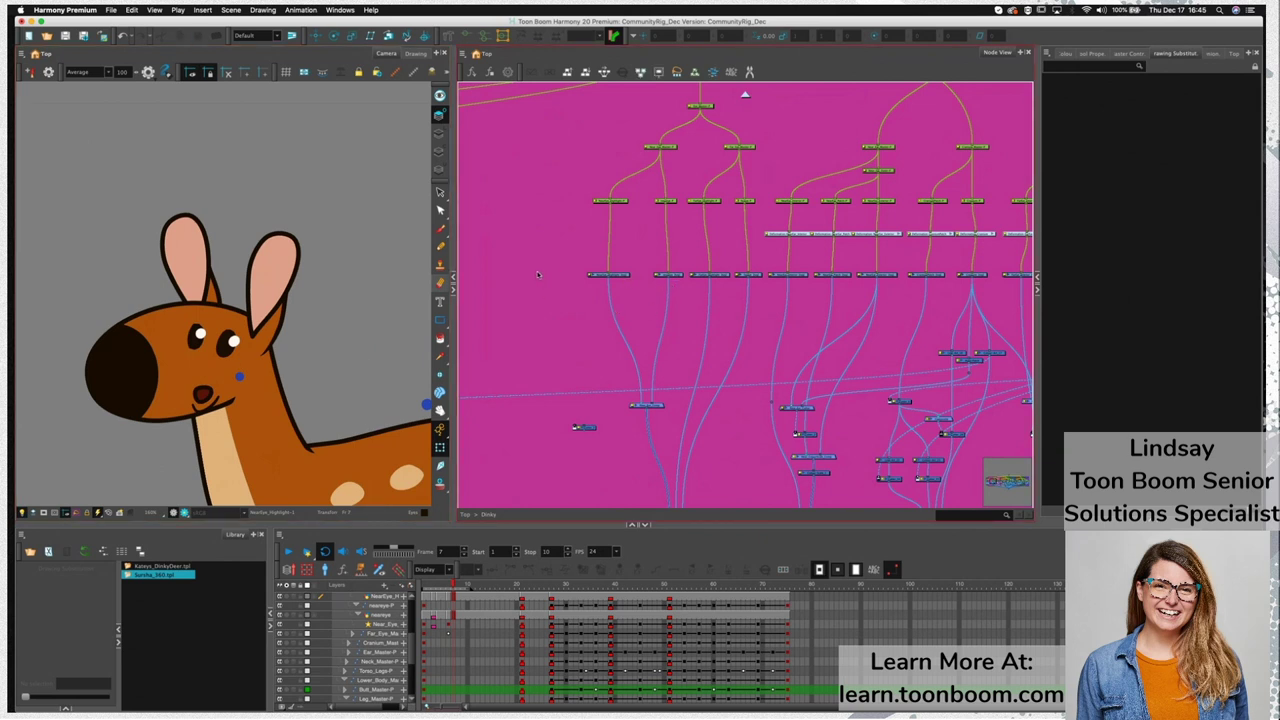
click(674, 277)
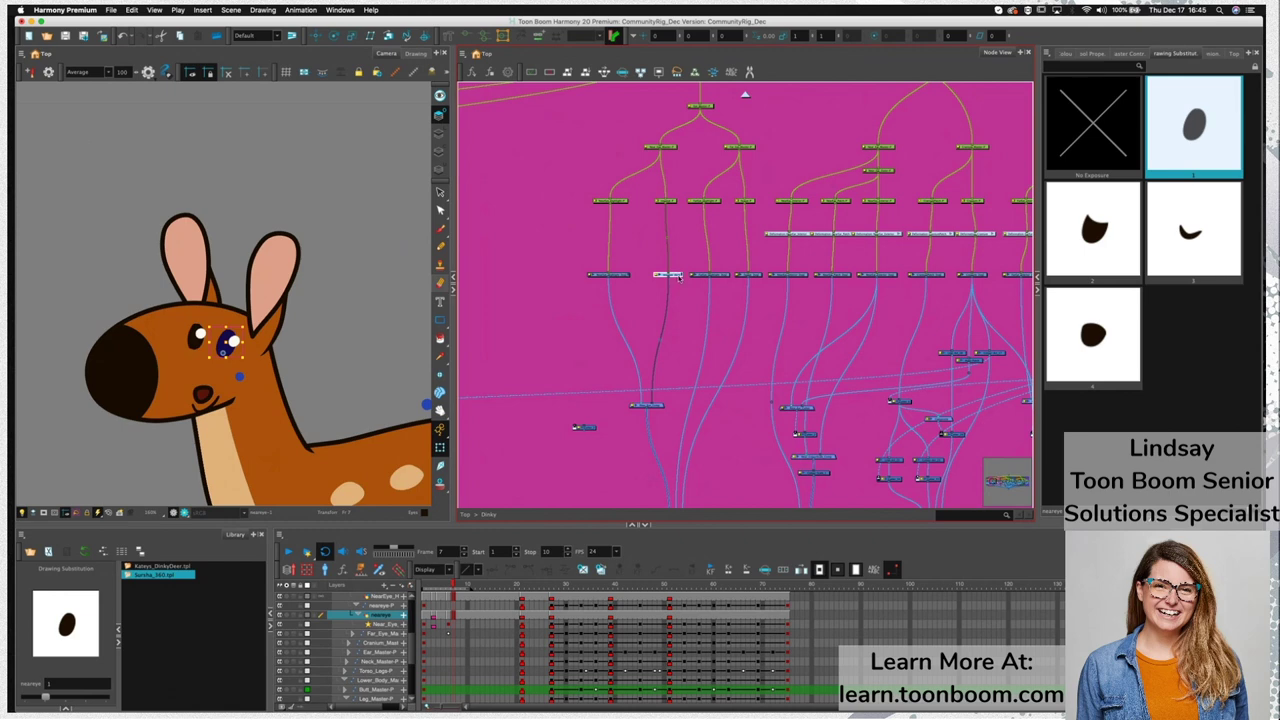
key(super+b)
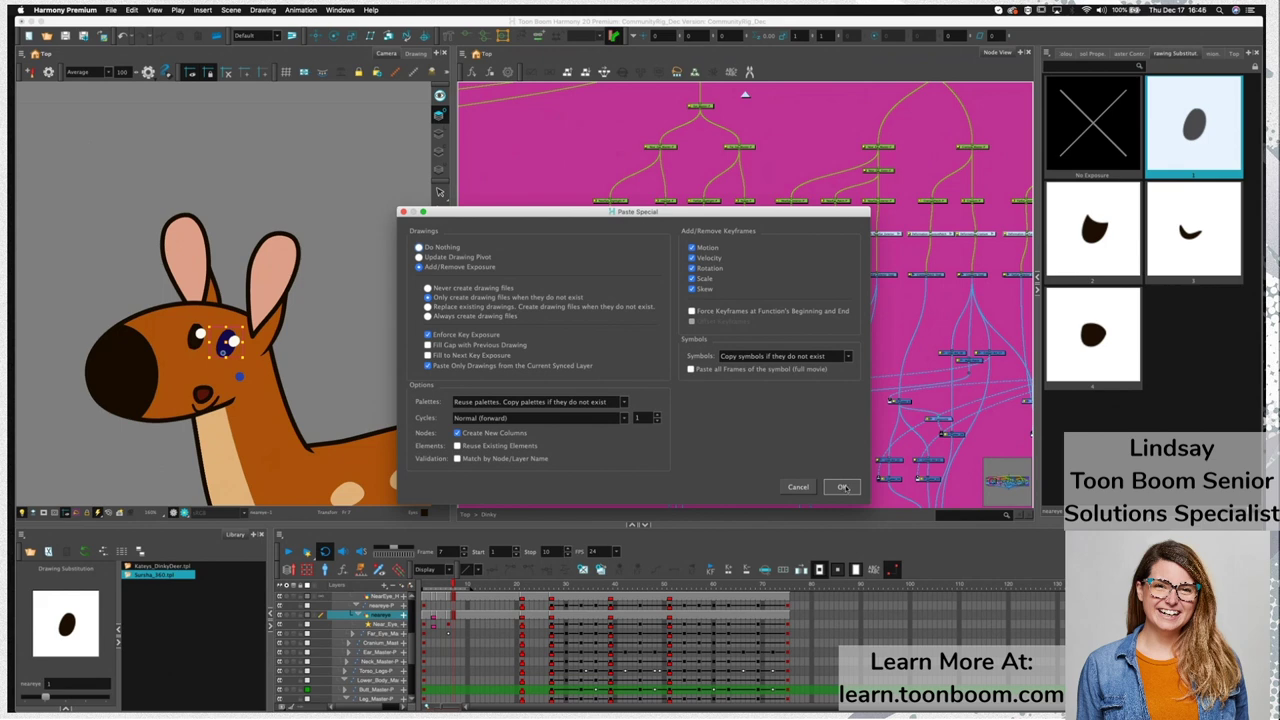
click(843, 487)
drag(704, 262, 549, 274)
drag(626, 393, 645, 405)
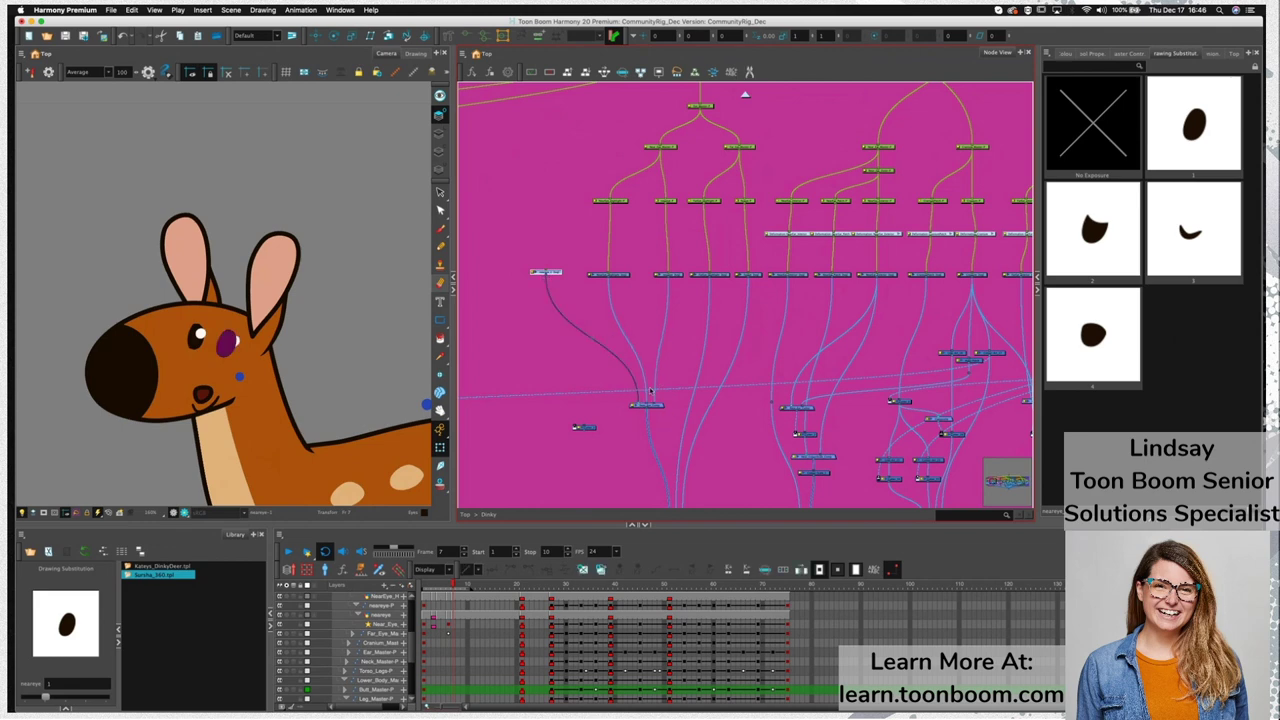
Rename the copied pupil drawing node to neareyelid
click(560, 266)
click(535, 272)
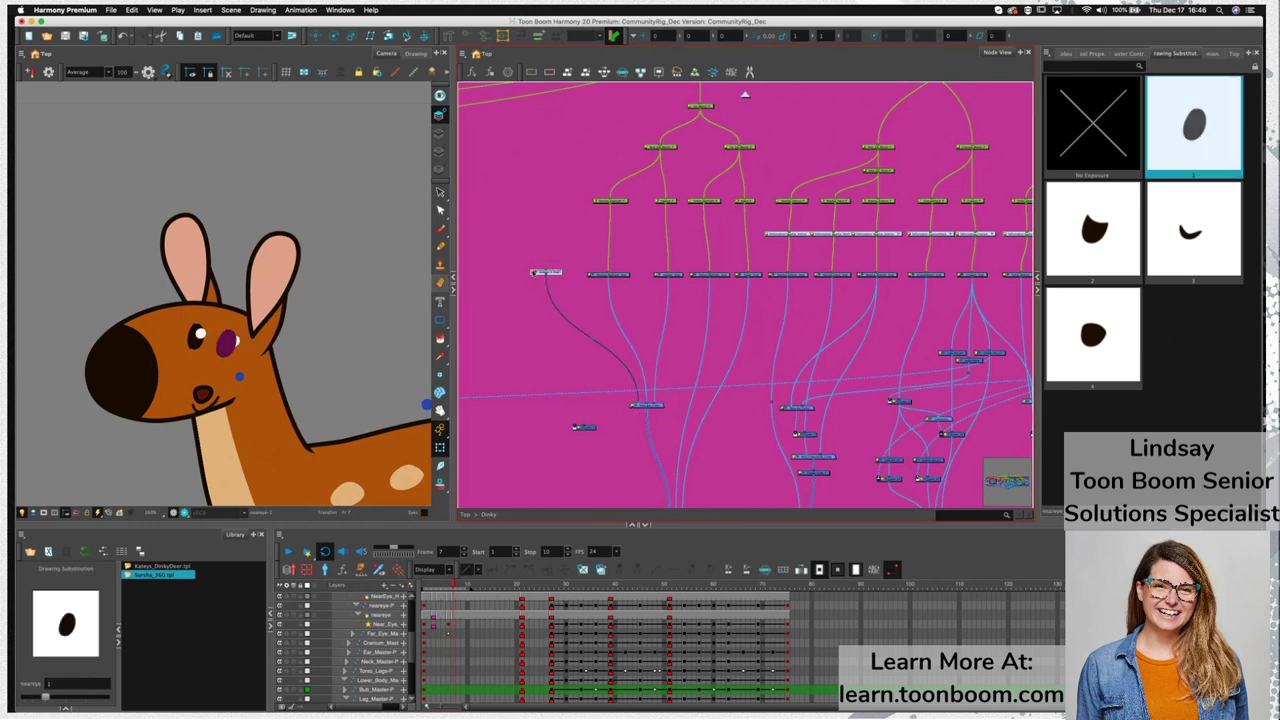
double_click(532, 273)
click(507, 210)
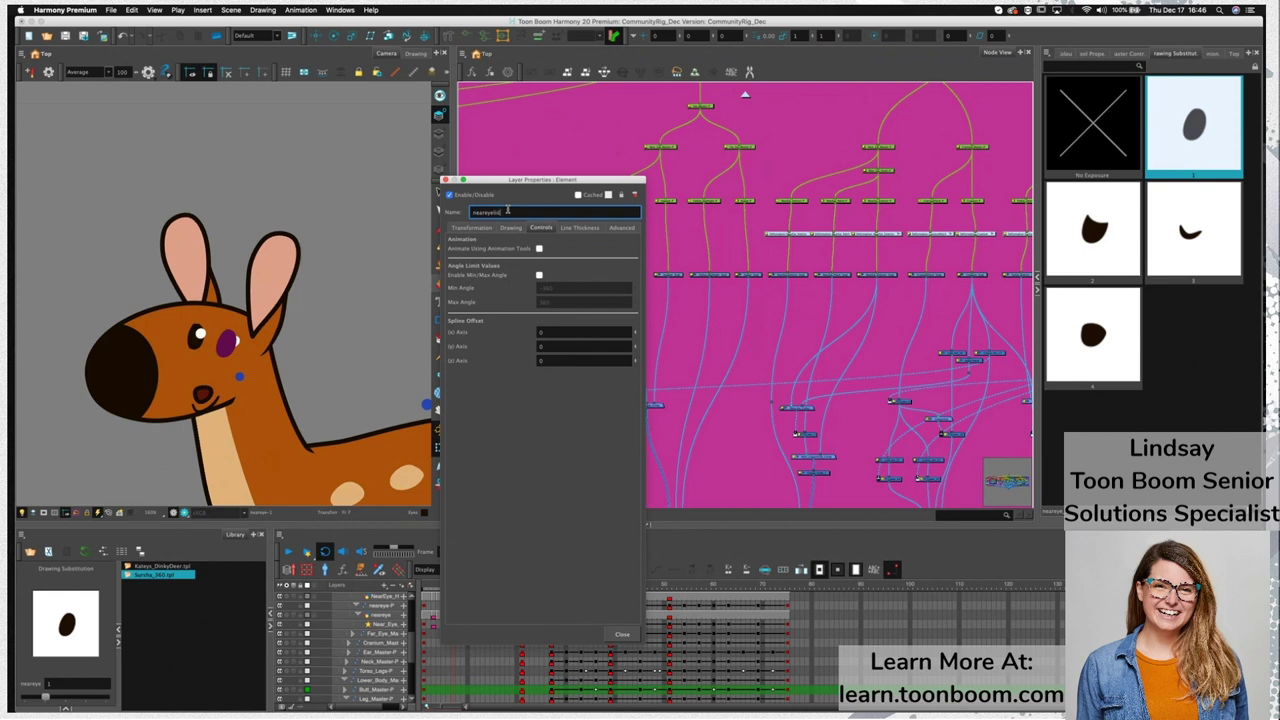
click(444, 179)
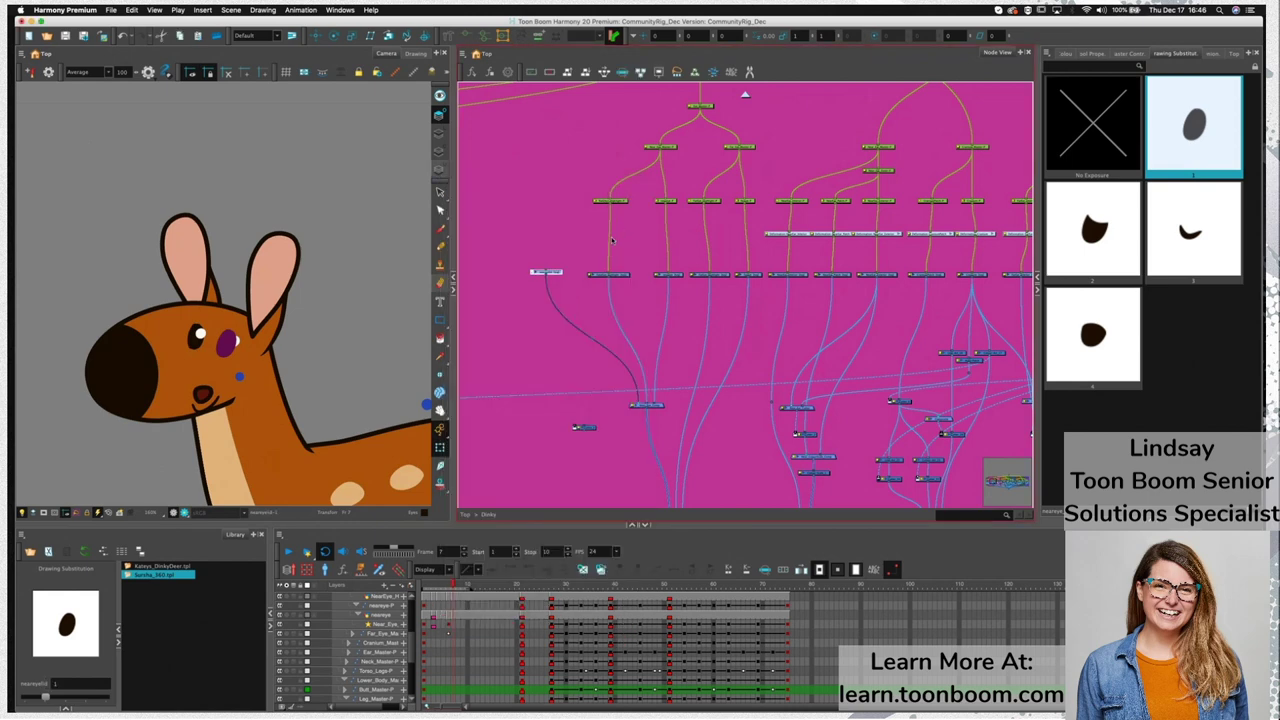
Add a parent peg to the neareyelid drawing, align it with the other pegs, and connect it under the near-eye peg
click(535, 271)
key(super+p)
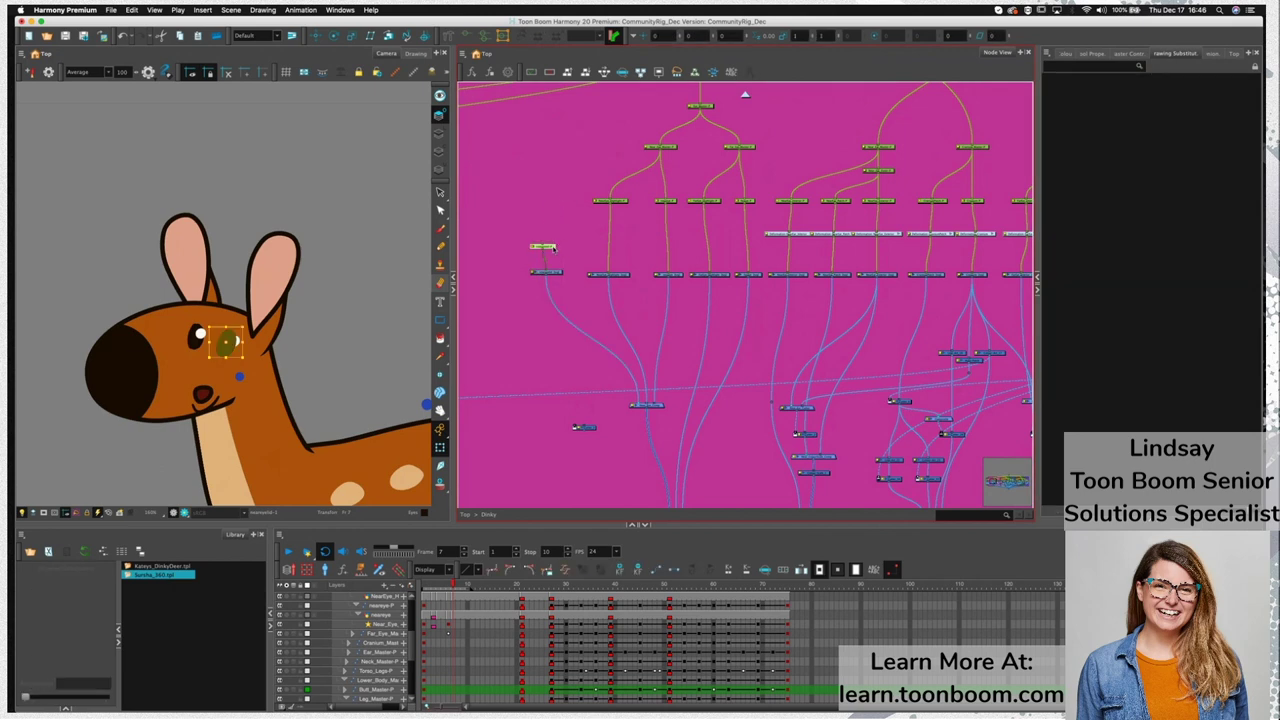
drag(551, 248, 558, 203)
drag(656, 152, 548, 201)
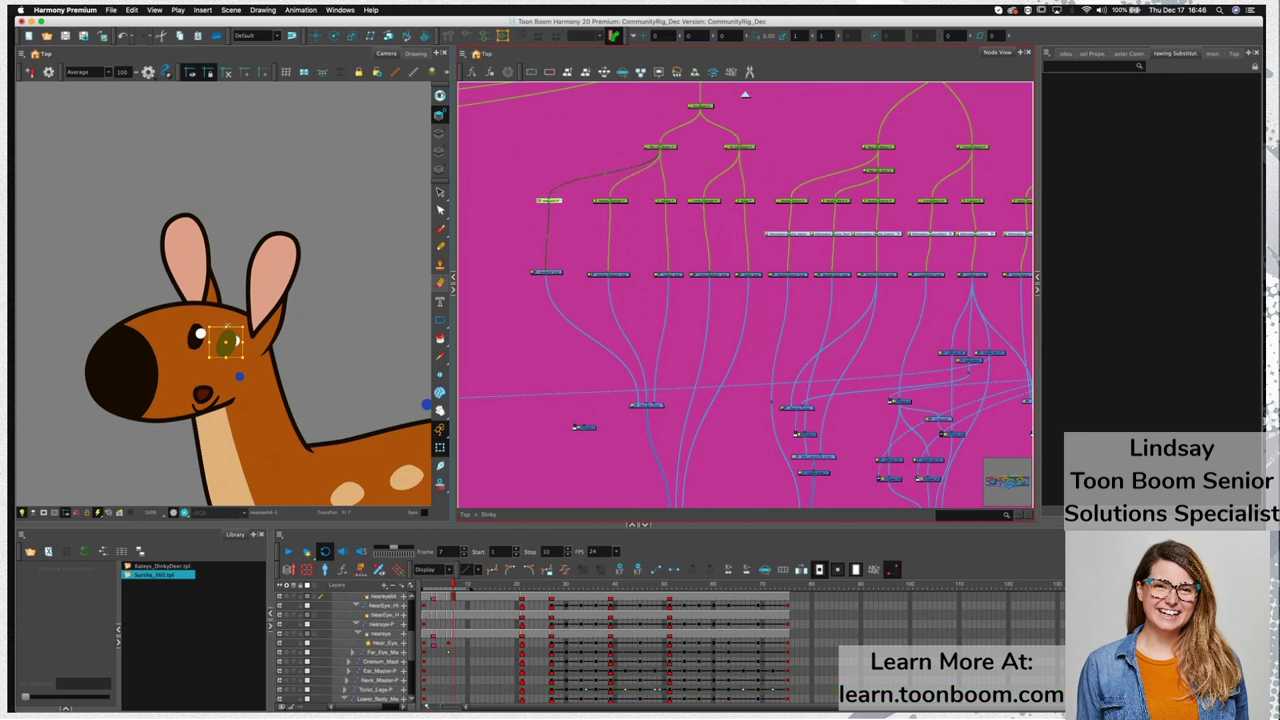
Scale the whole deer down to about 0.79 from the top-level node network and reposition it in the camera view
key(shift+e)
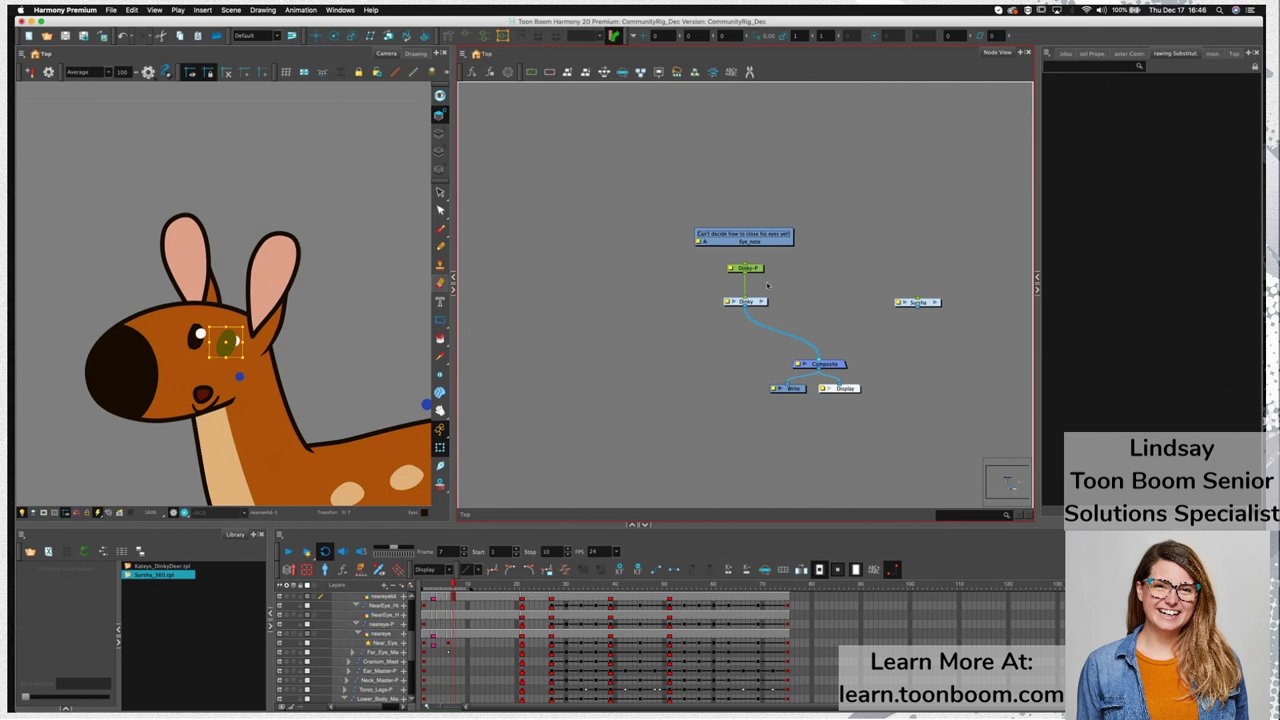
click(285, 350)
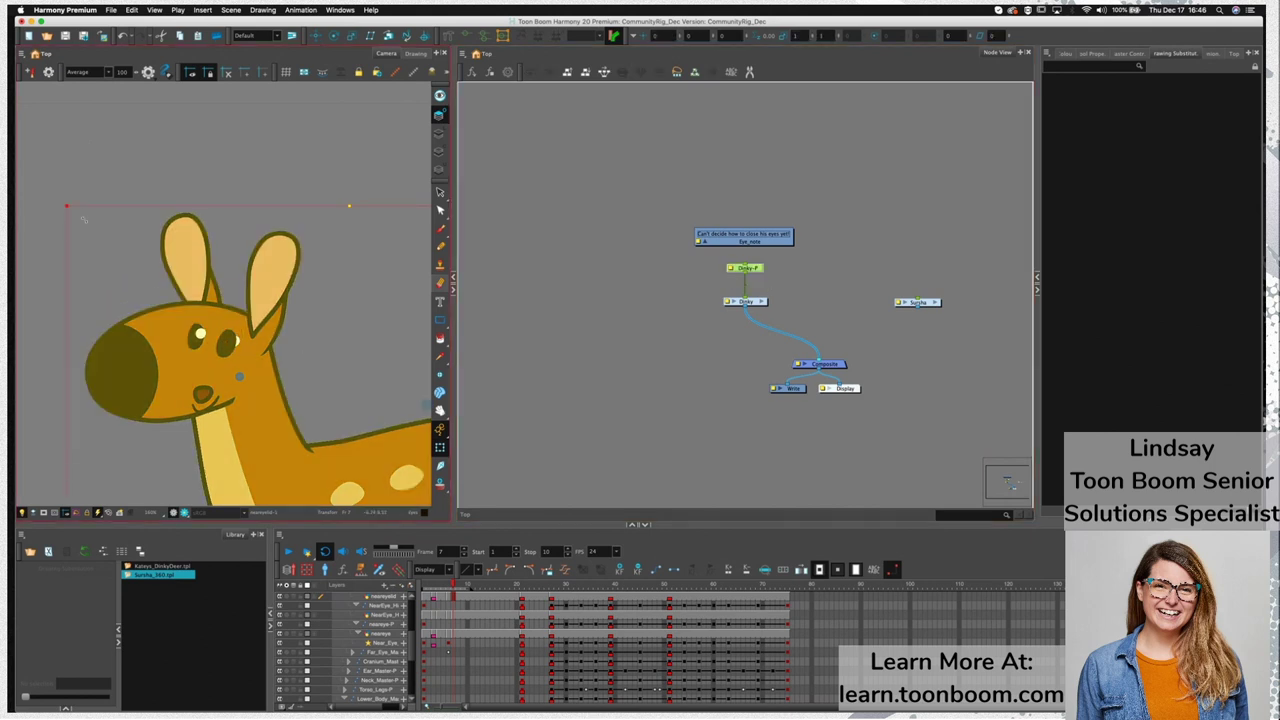
drag(70, 209, 148, 345)
drag(289, 449, 240, 357)
key(1)
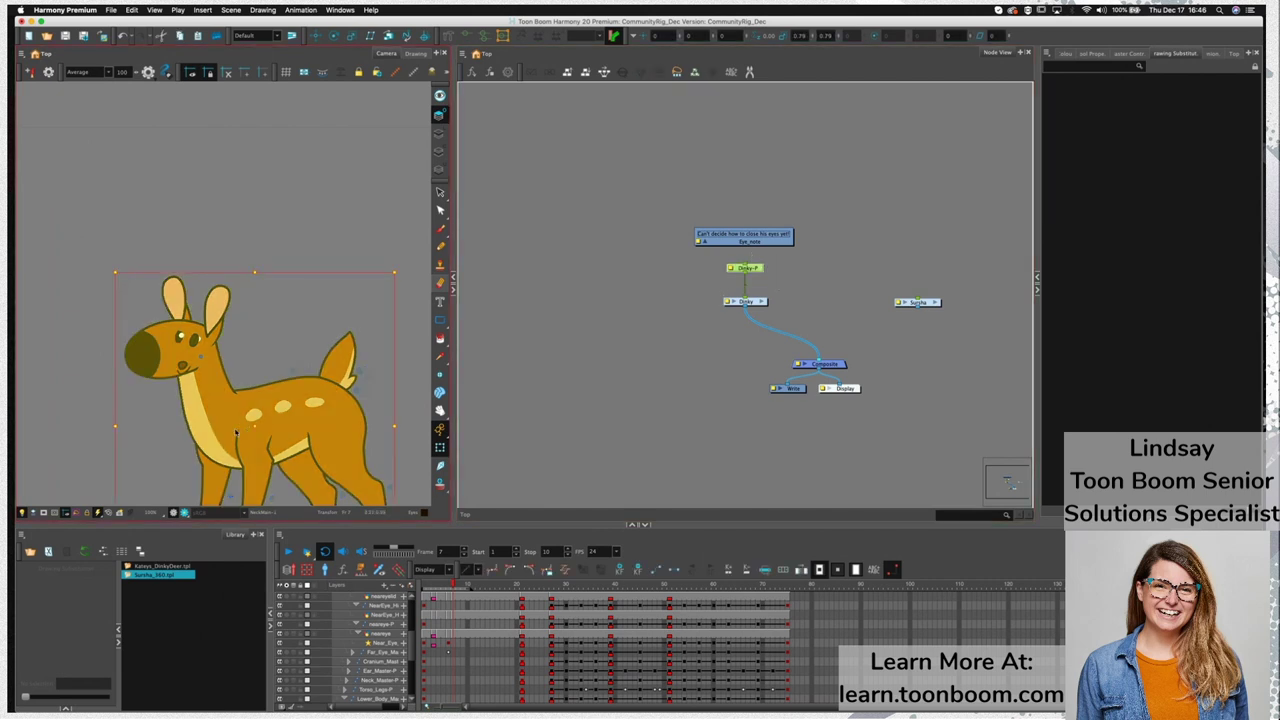
drag(236, 432, 339, 425)
Inside the deer's group, disconnect the neareyelid peg from the near-eye peg above it
click(762, 301)
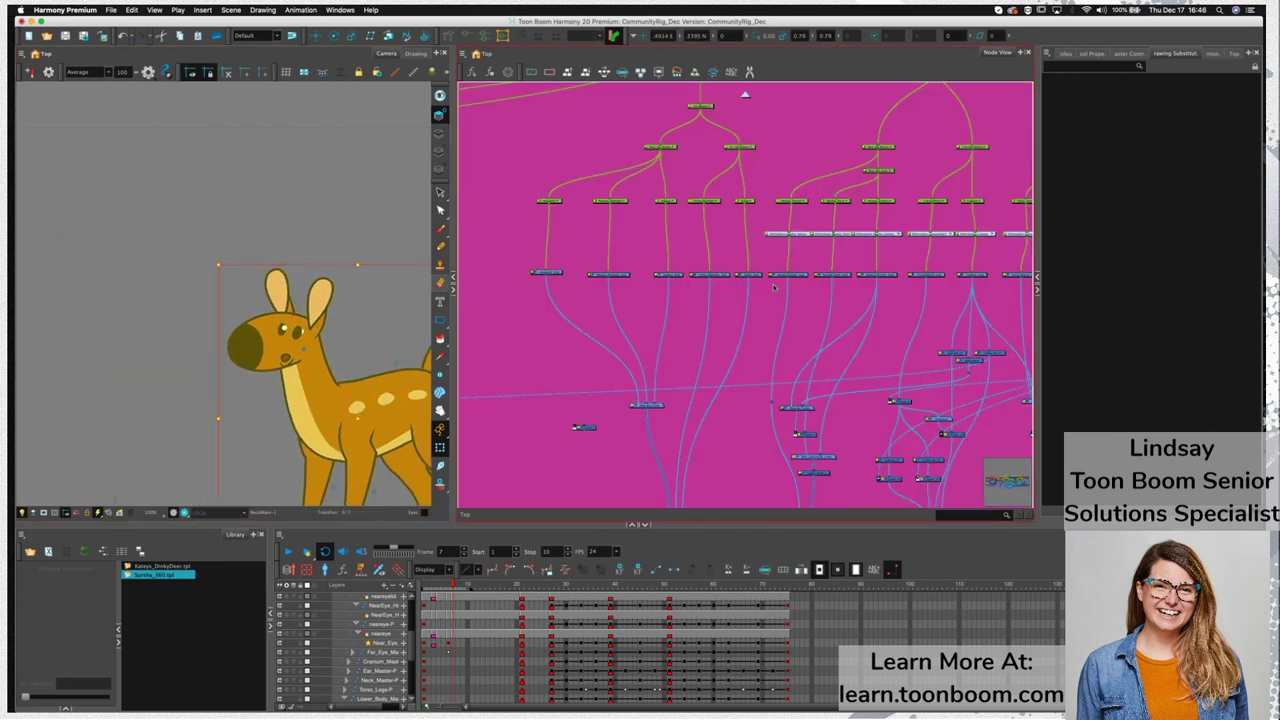
click(554, 197)
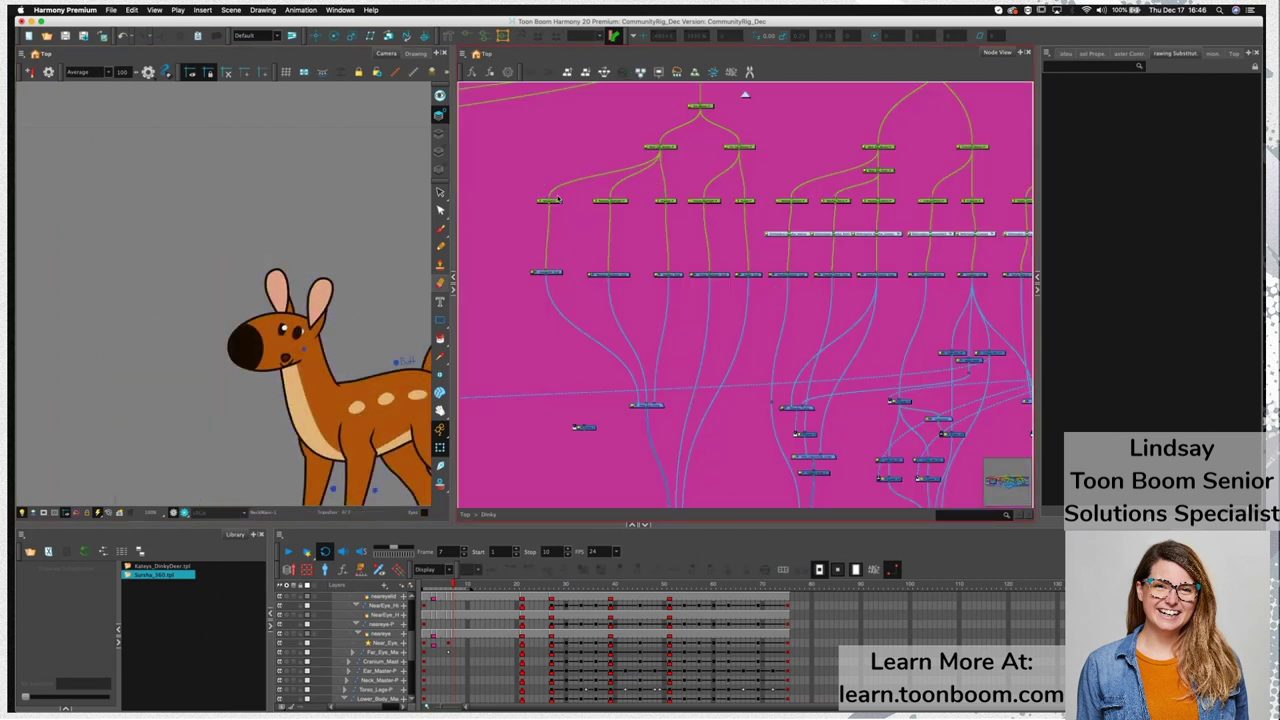
drag(549, 196, 570, 226)
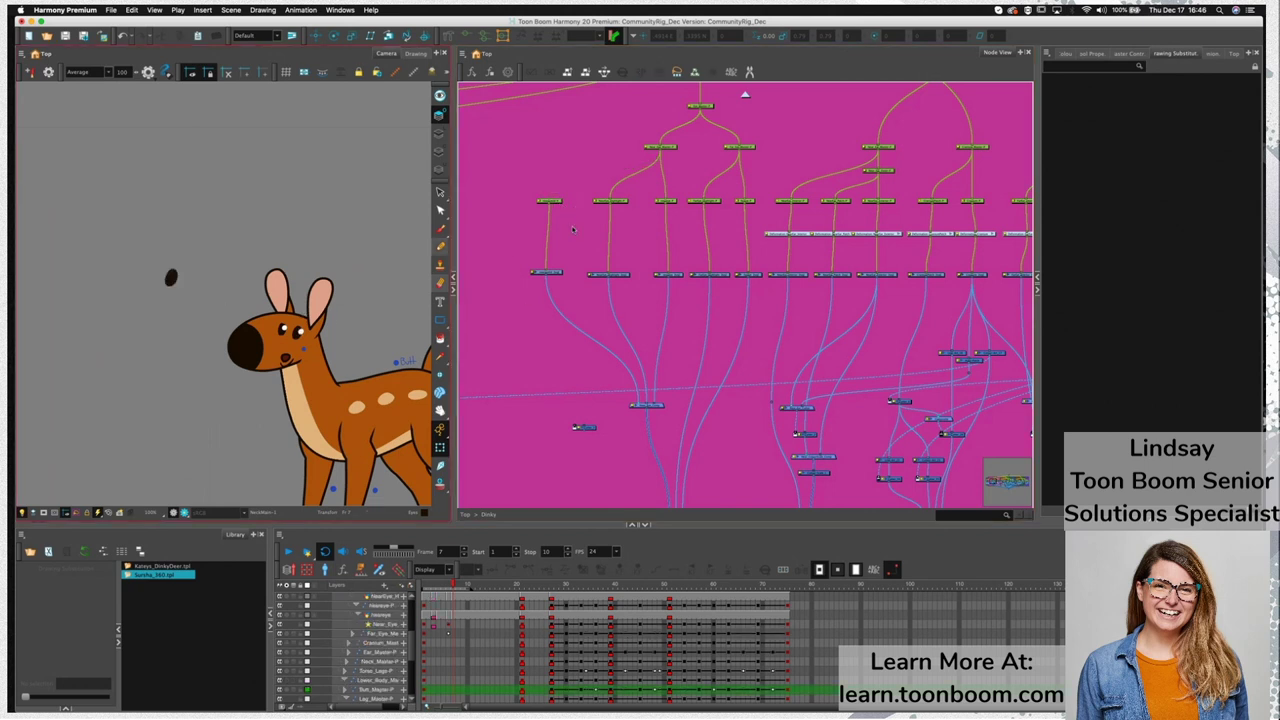
Delete the copied pupil artwork from the neareyelid drawing
click(170, 277)
key(alt+s)
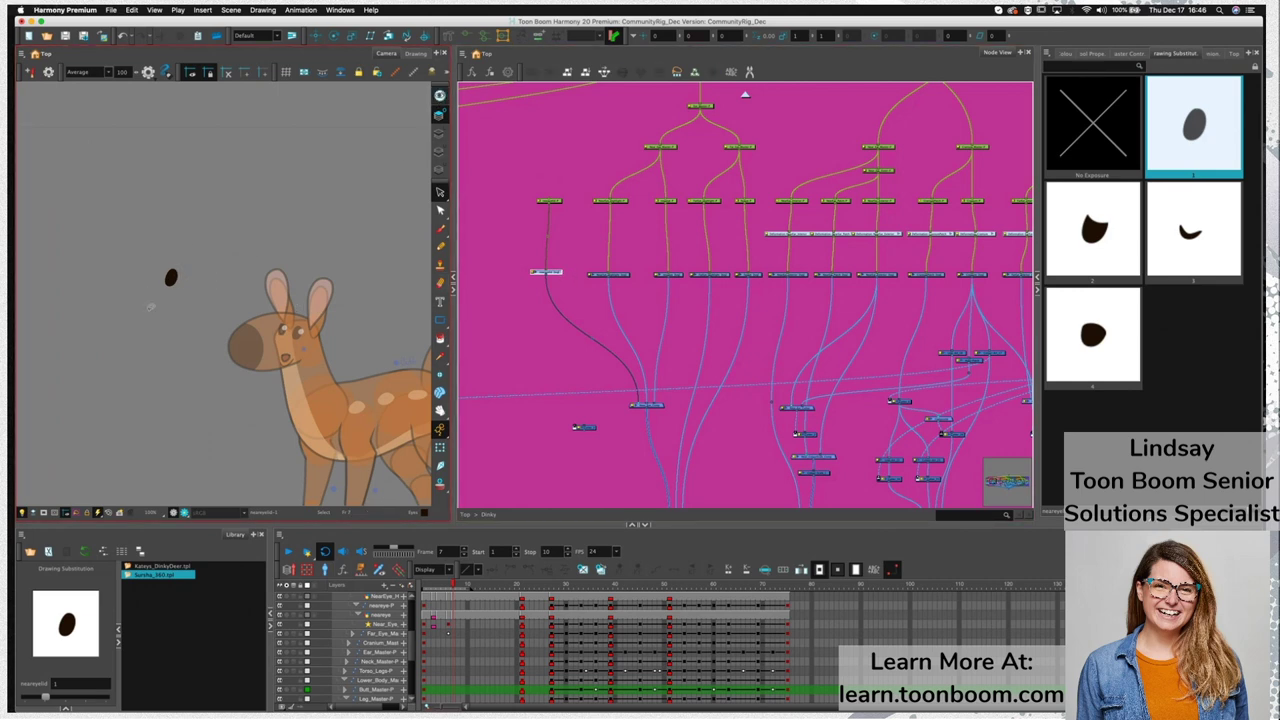
click(1092, 55)
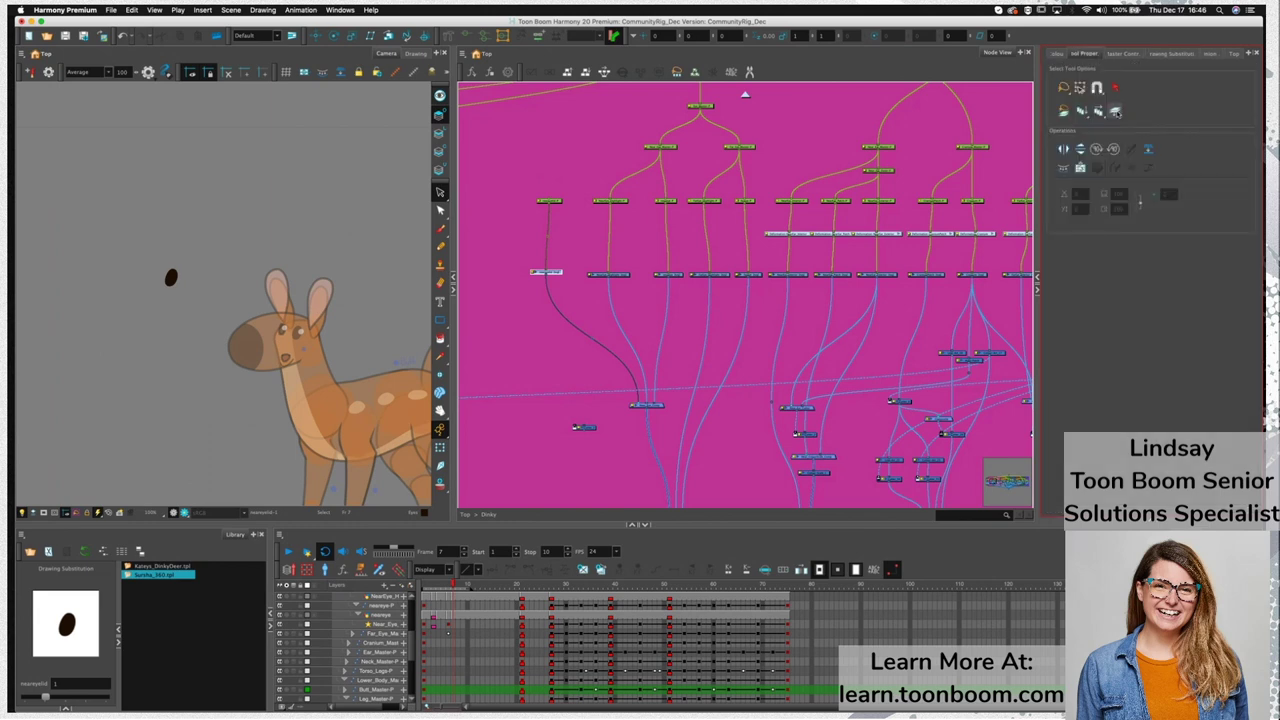
click(171, 277)
key(Delete)
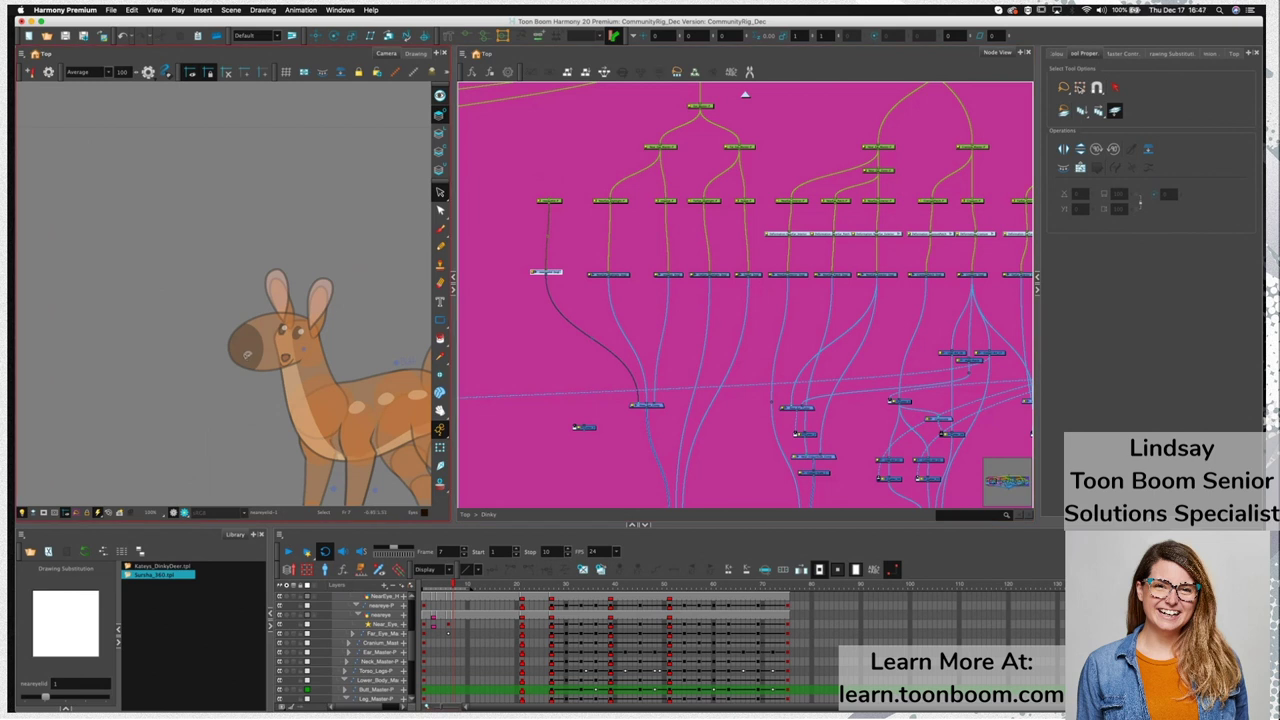
Draw a thick-outlined rectangle over the near eye on the neareyelid drawing's line art layer
key(shift+t)
key(alt+s)
click(440, 133)
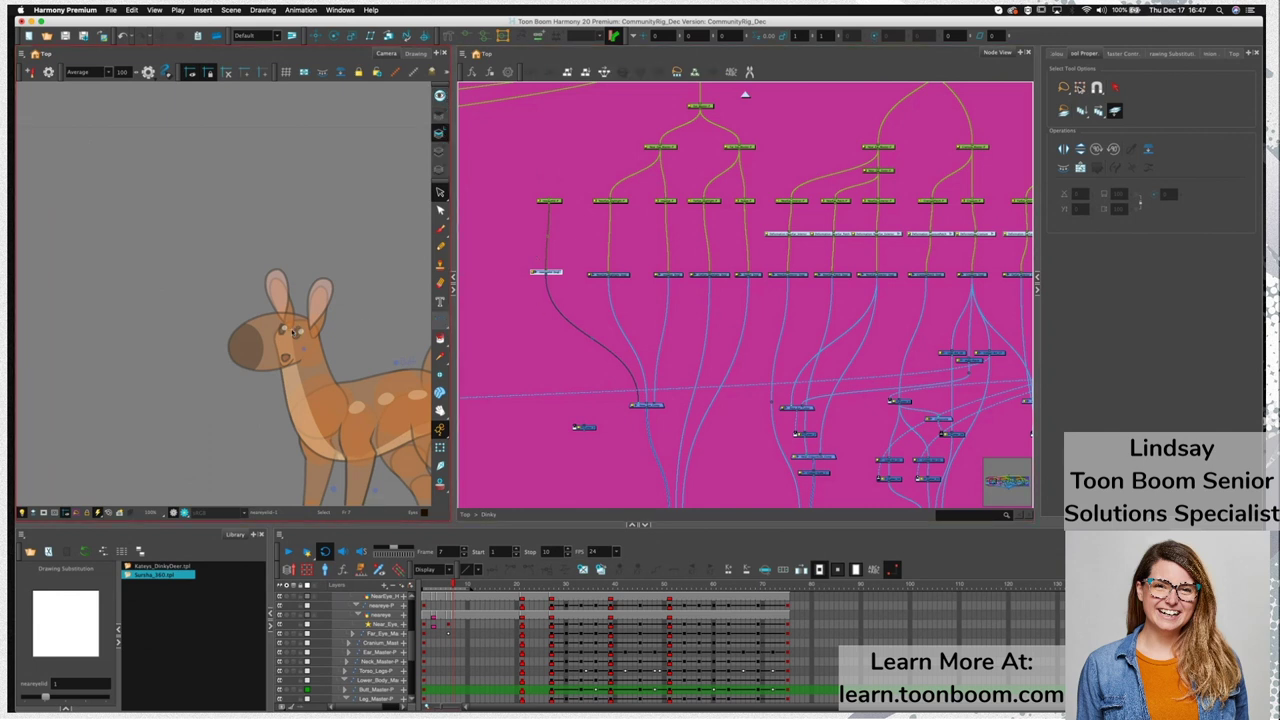
click(440, 320)
click(475, 318)
drag(287, 321, 314, 336)
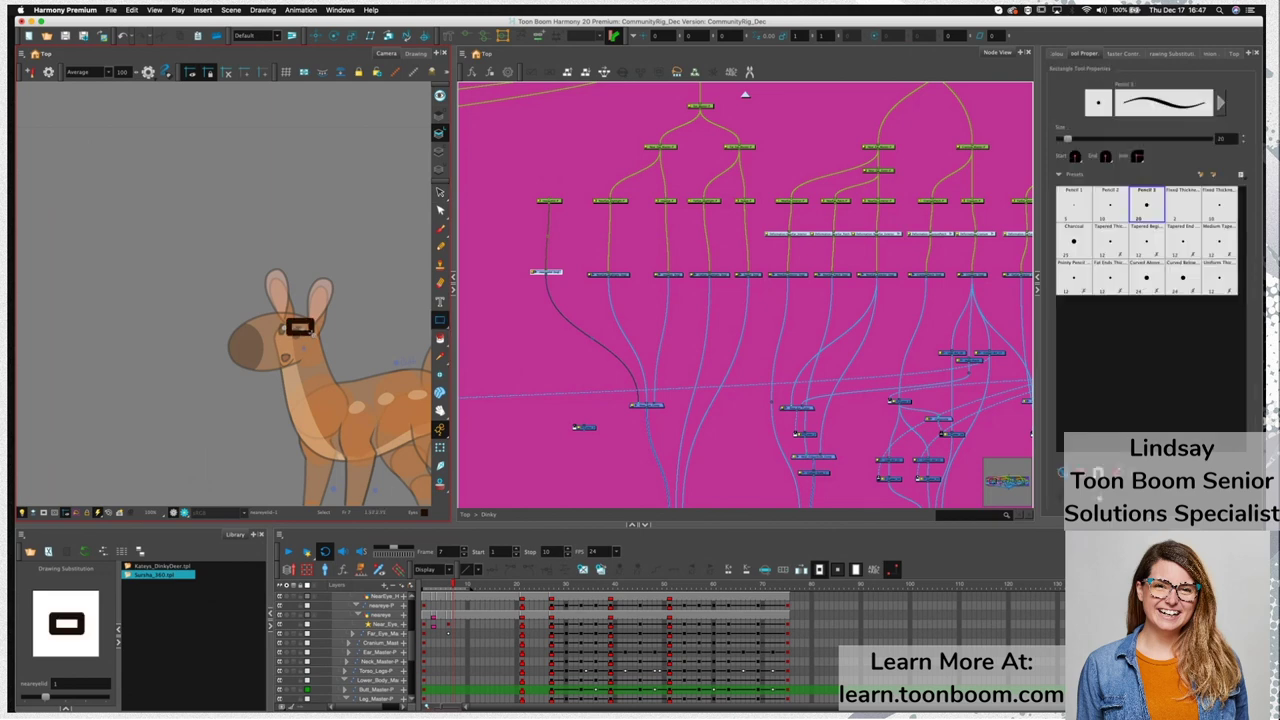
scroll(311, 334, up, 5)
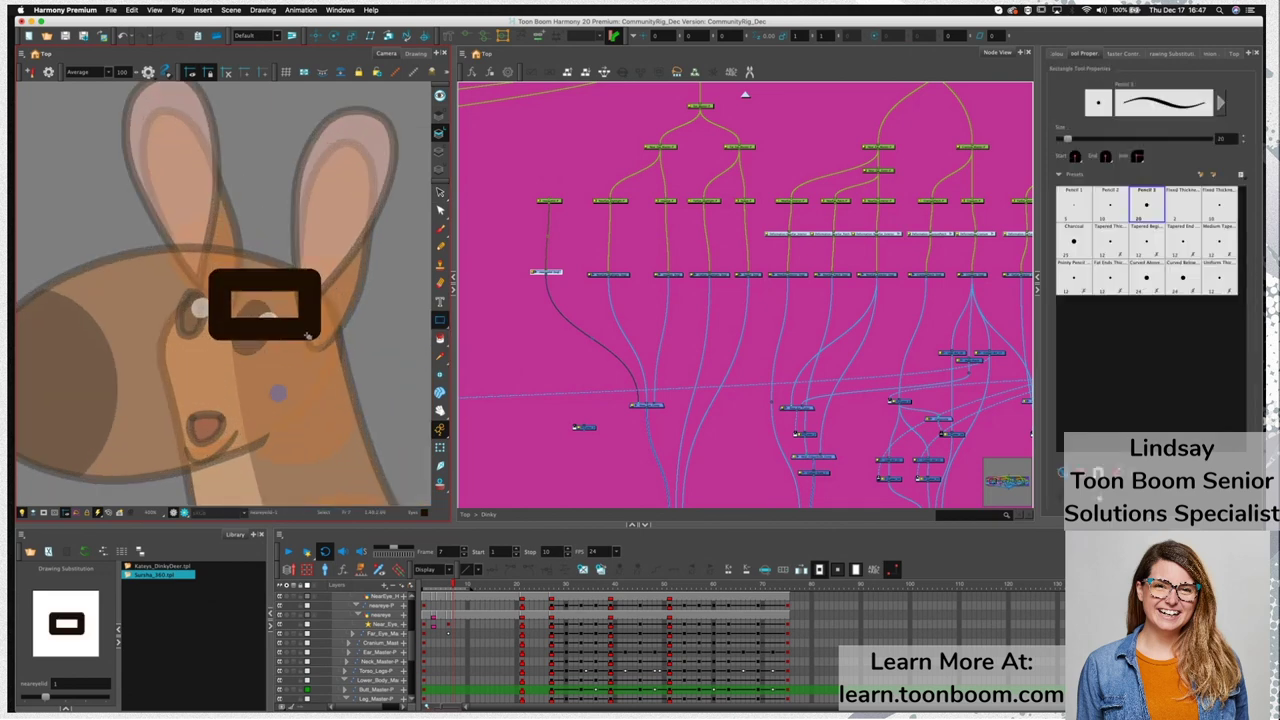
Reduce the eyelid rectangle's outline thickness and fill its interior with the Eyes colour
key(alt+s)
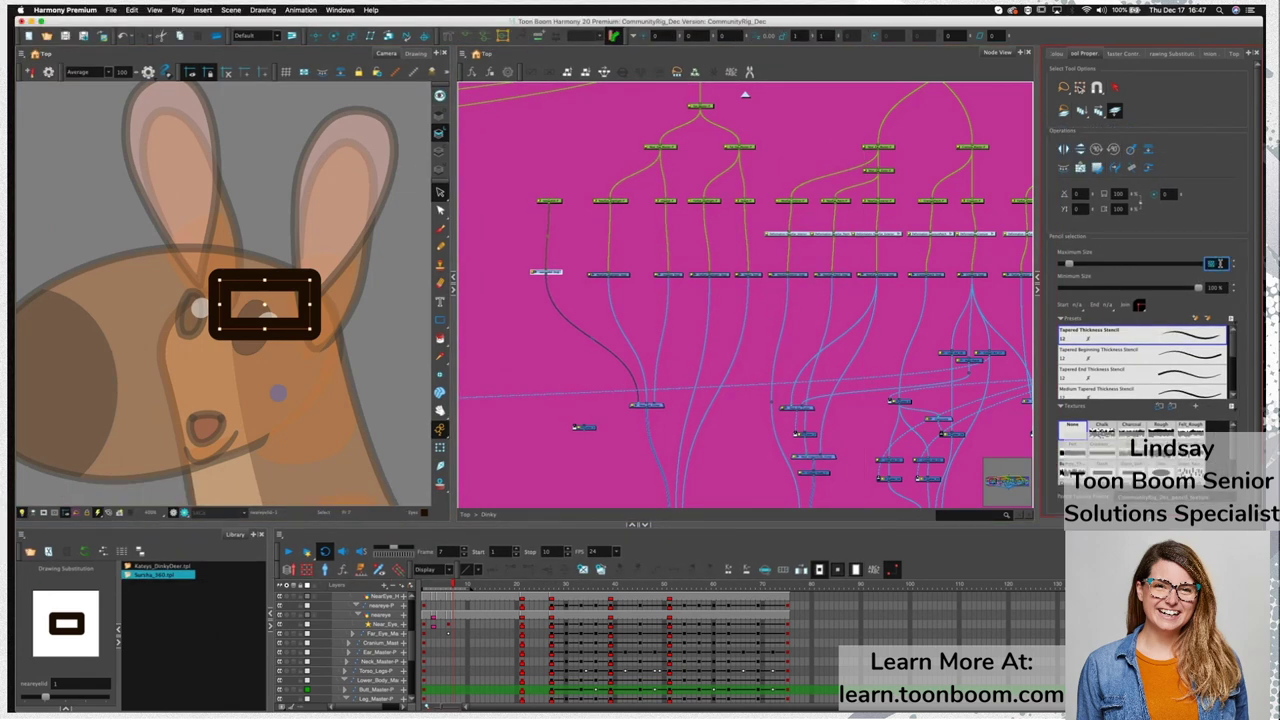
text(0)
key(Return)
click(284, 300)
click(284, 302)
click(281, 306)
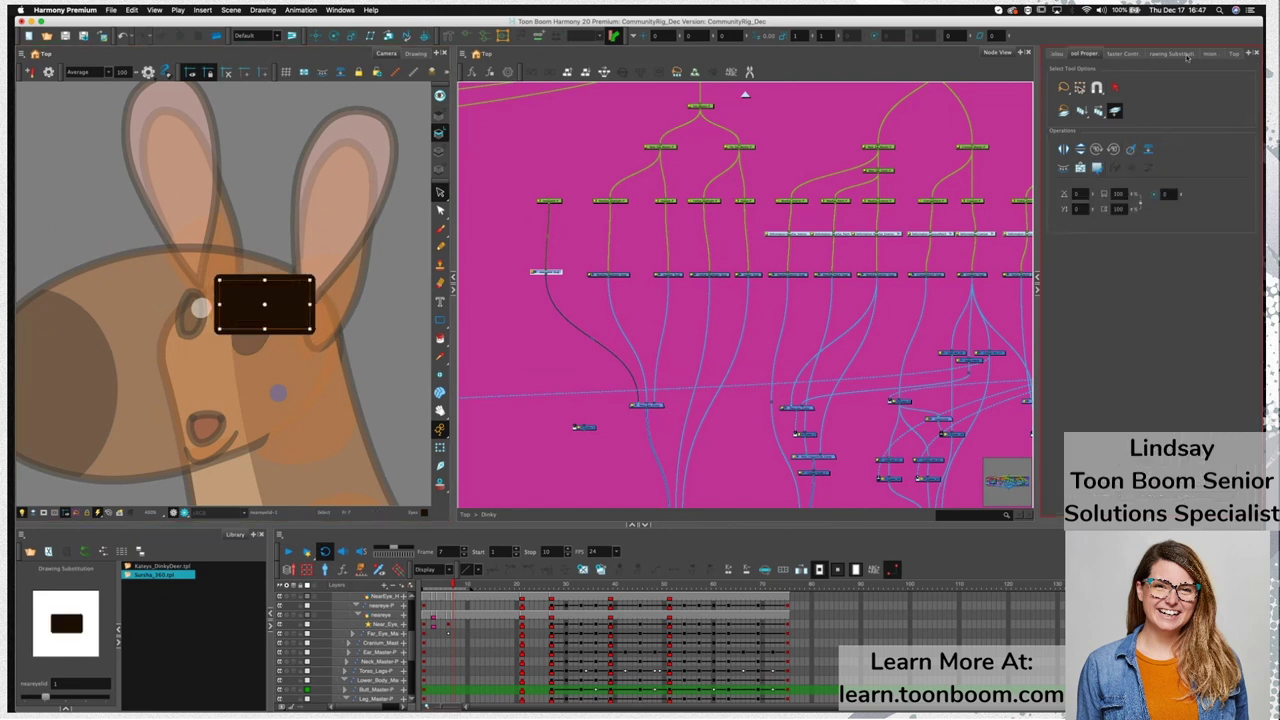
Recolour the eyelid rectangle's fill with the Main swatch of the DD-Master palette and deselect it
click(1062, 54)
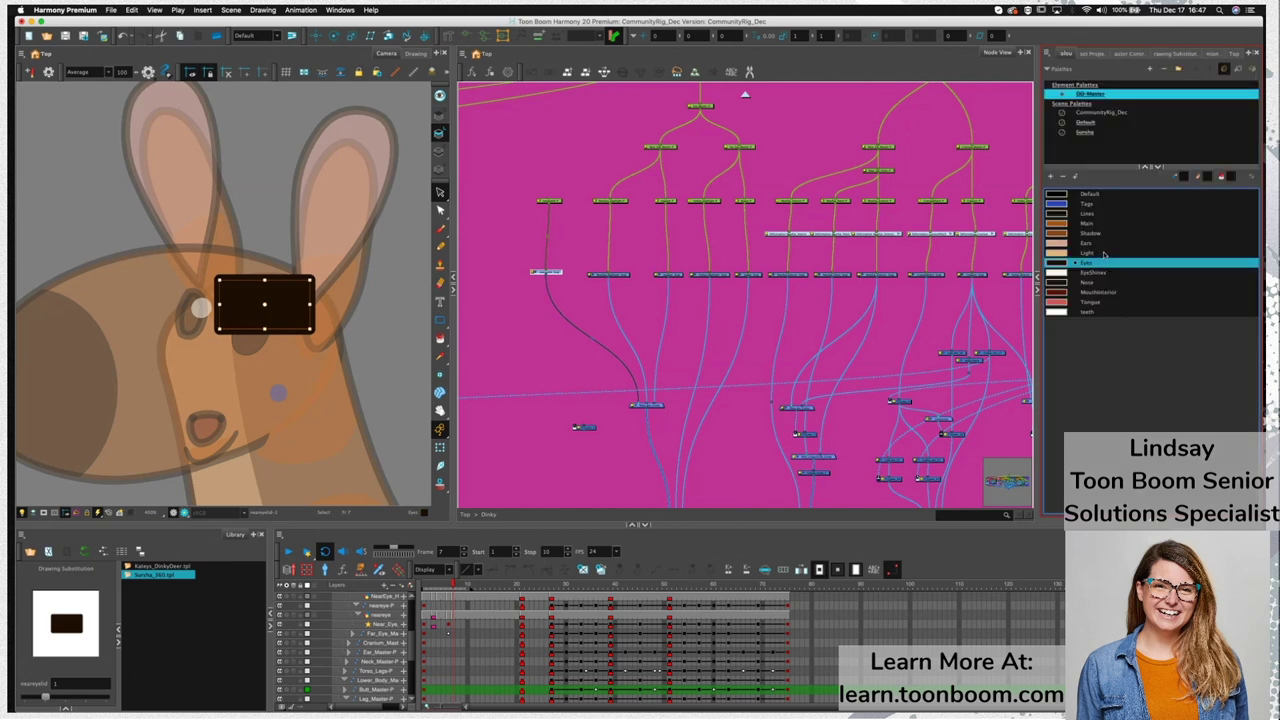
click(1095, 225)
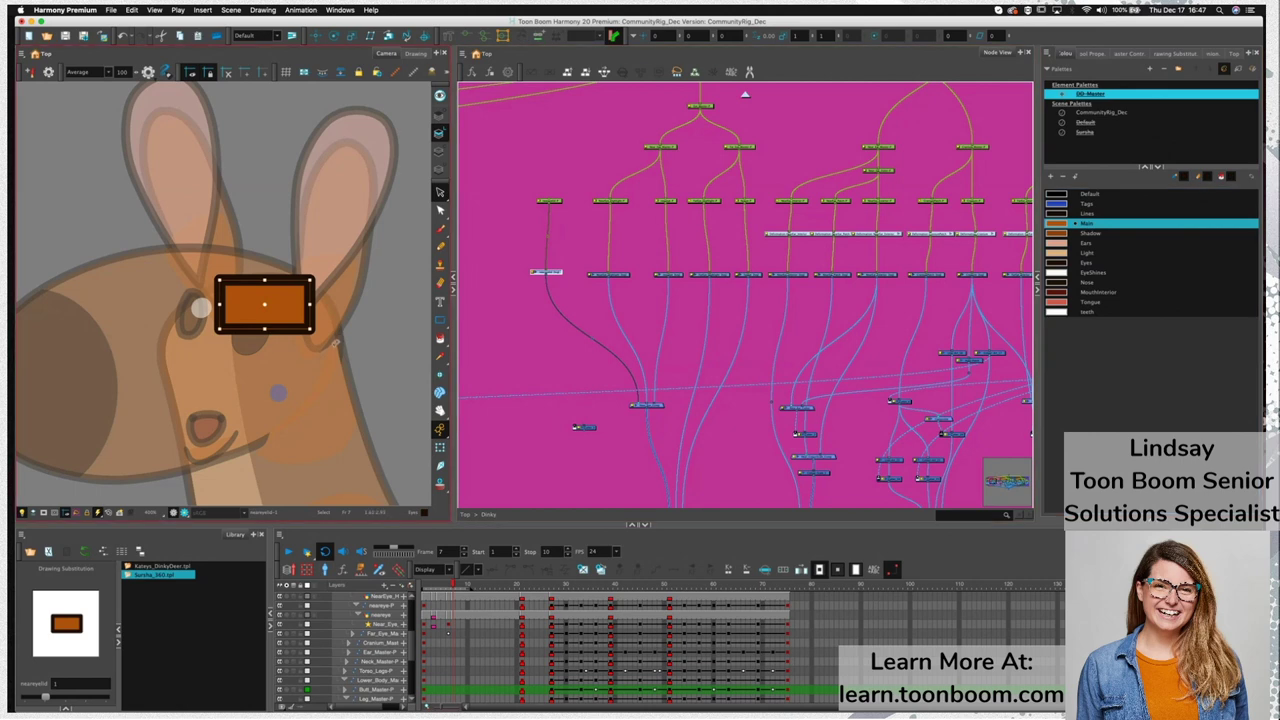
click(440, 448)
click(374, 354)
scroll(312, 369, down, 5)
scroll(312, 368, down, 2)
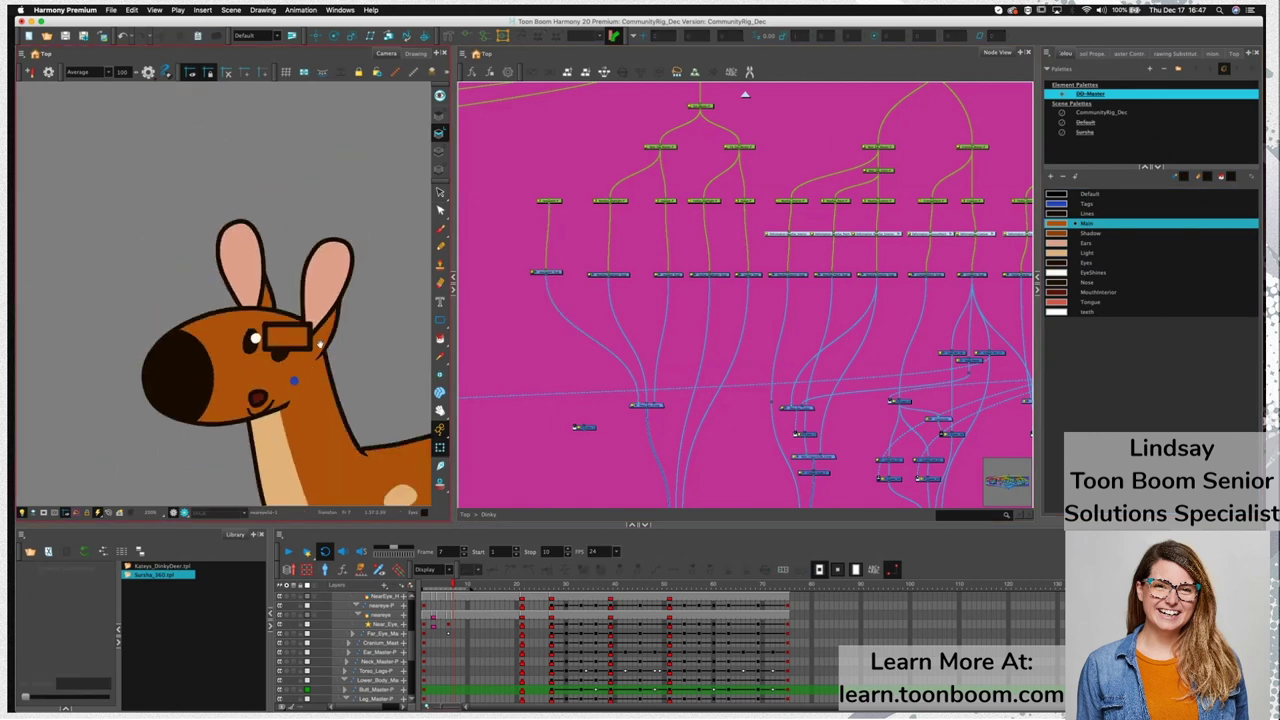
Place the neareyelid peg's pivot on the eyelid rectangle with the Rotate tool and parent the peg to the near eye's master peg
click(546, 202)
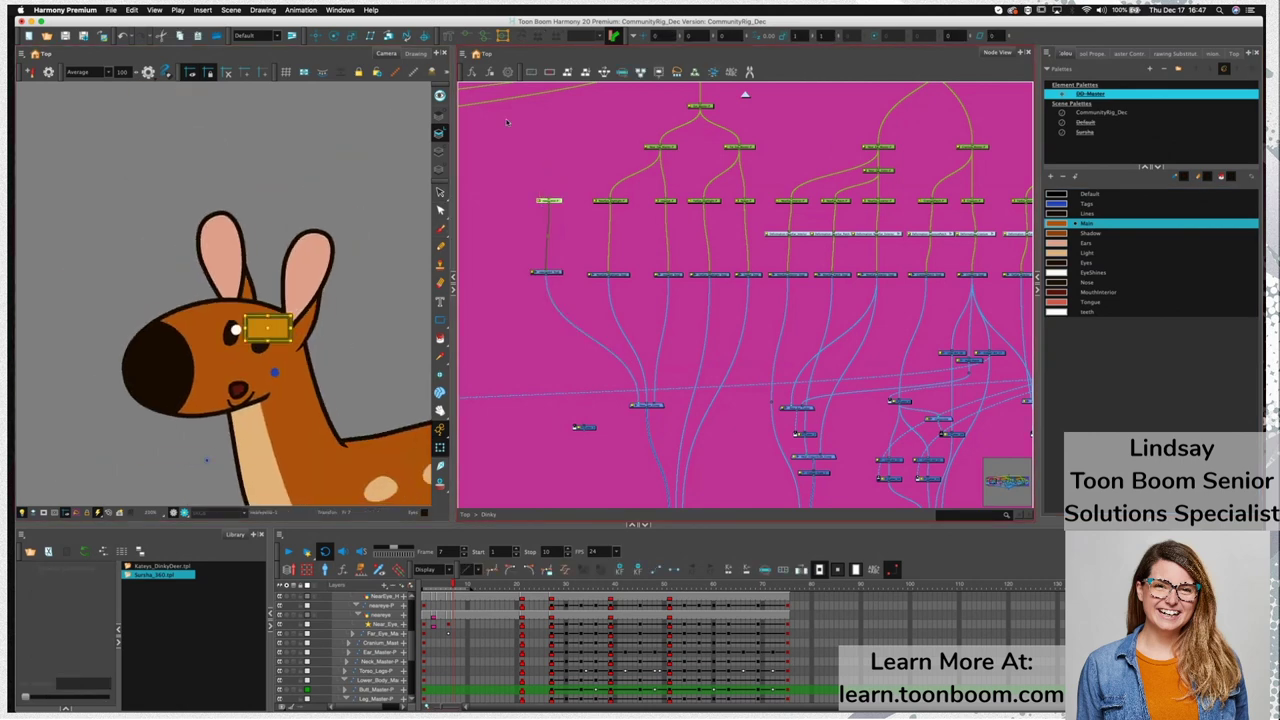
click(334, 38)
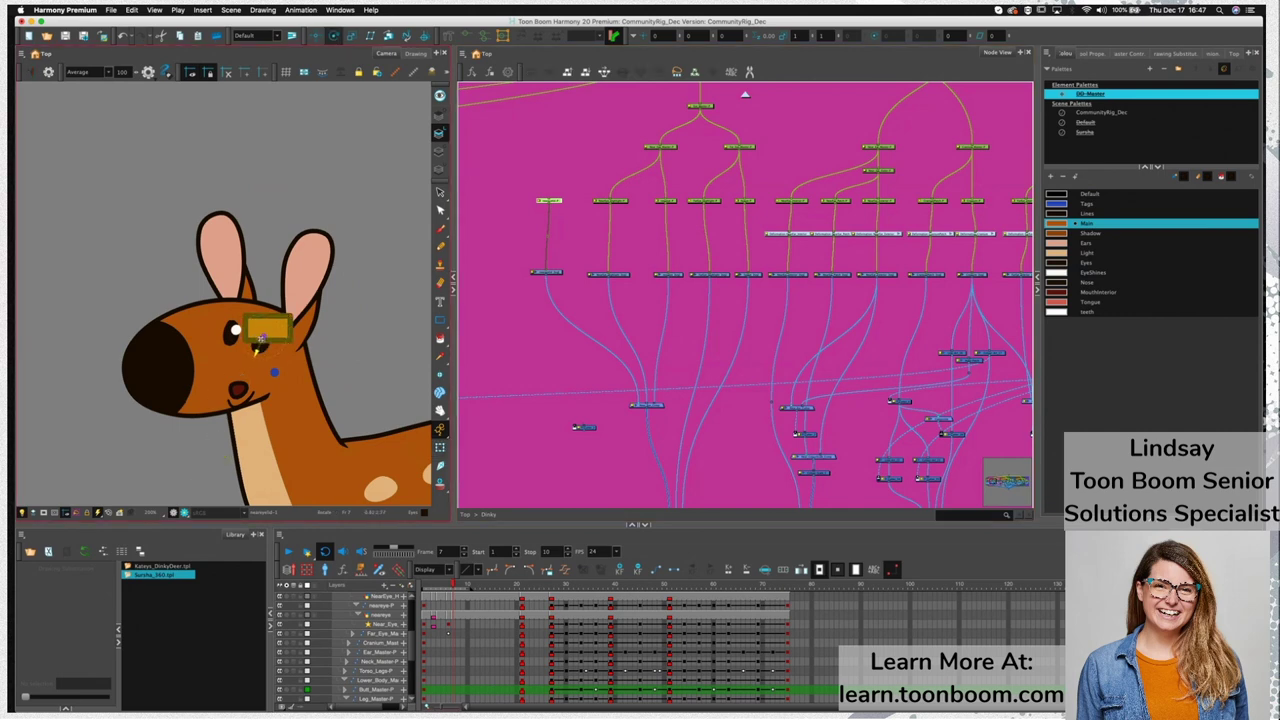
key(shift+t)
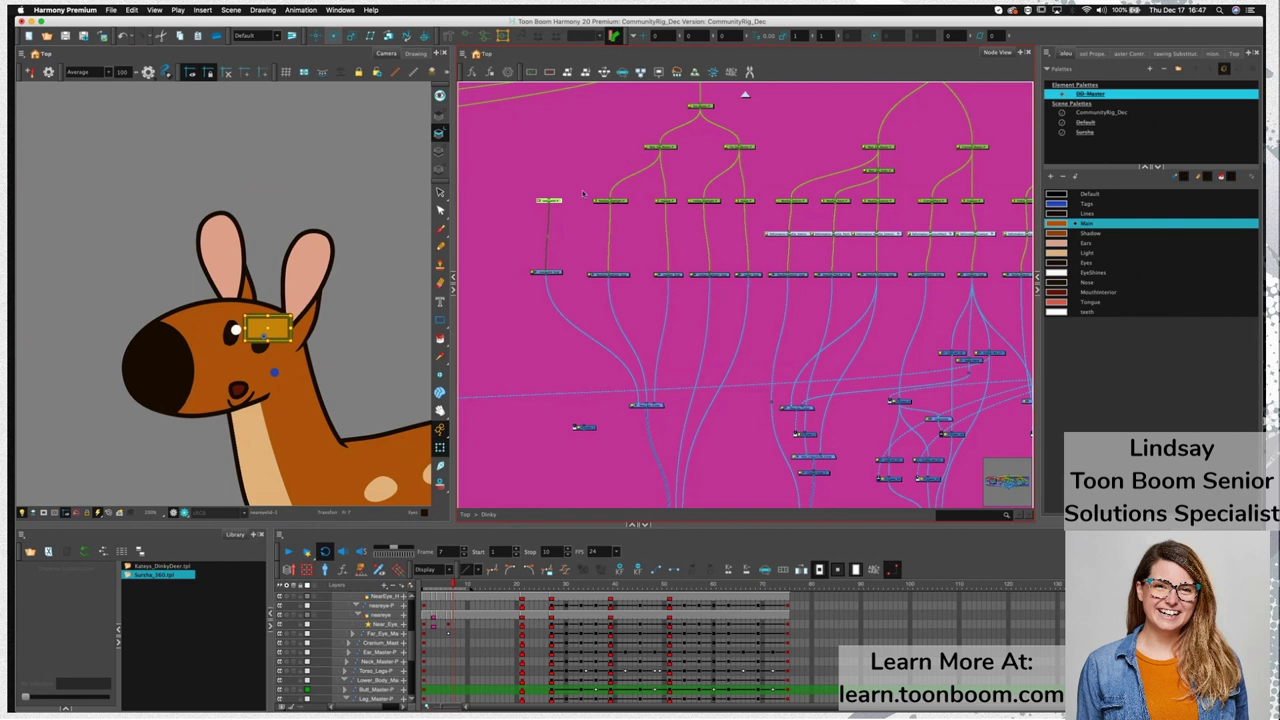
drag(643, 168, 660, 151)
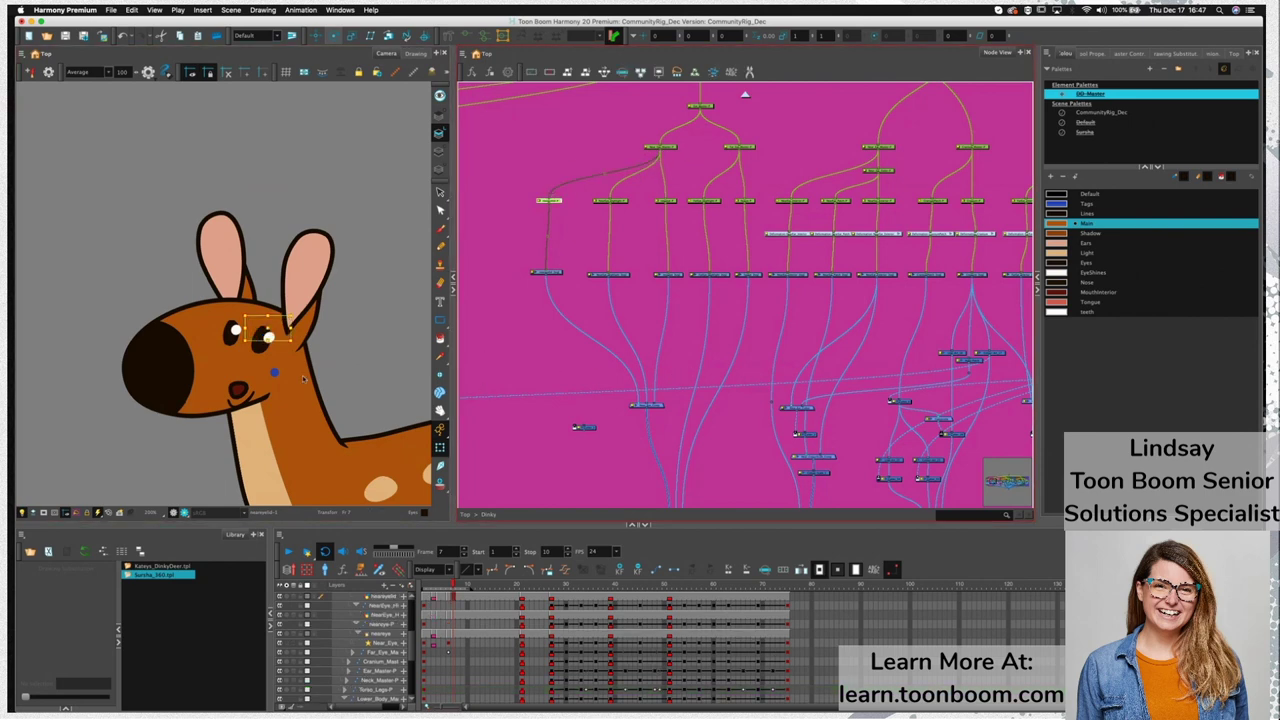
Move the eyelid rectangle's artwork on the neareyelid drawing from the deer's back onto the near eye
key(1)
key(1)
key(1)
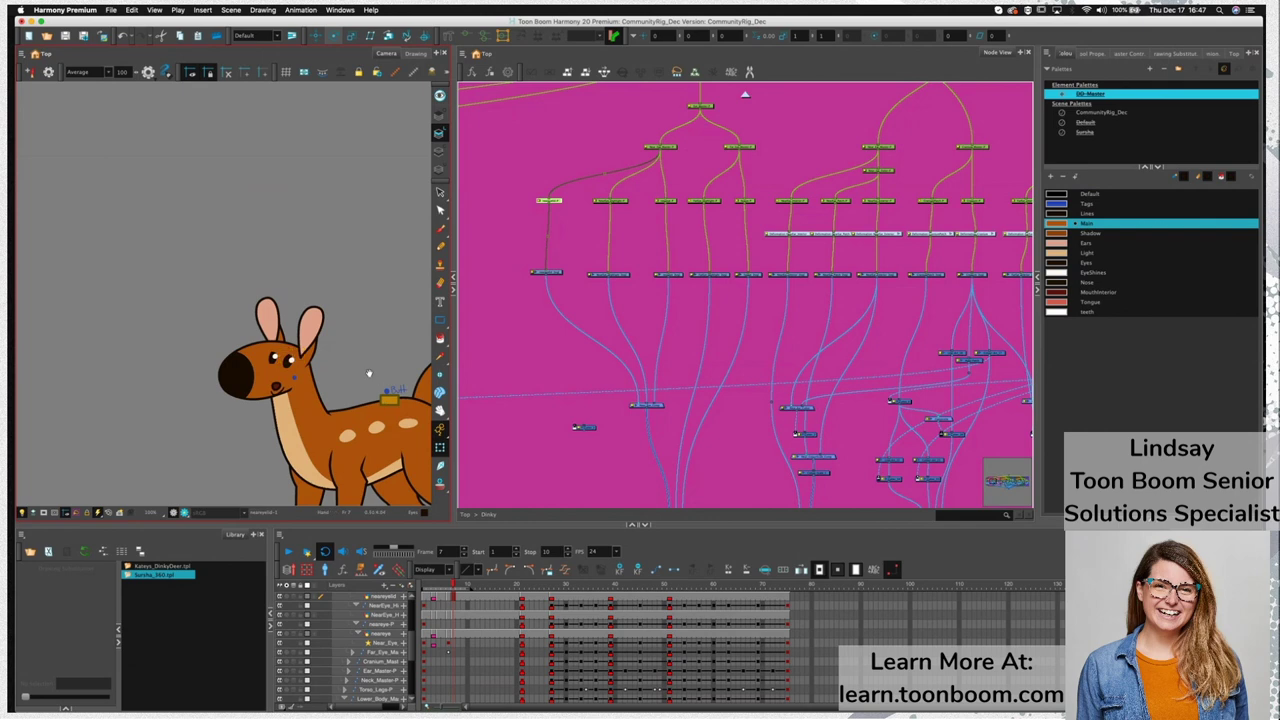
drag(369, 373, 276, 324)
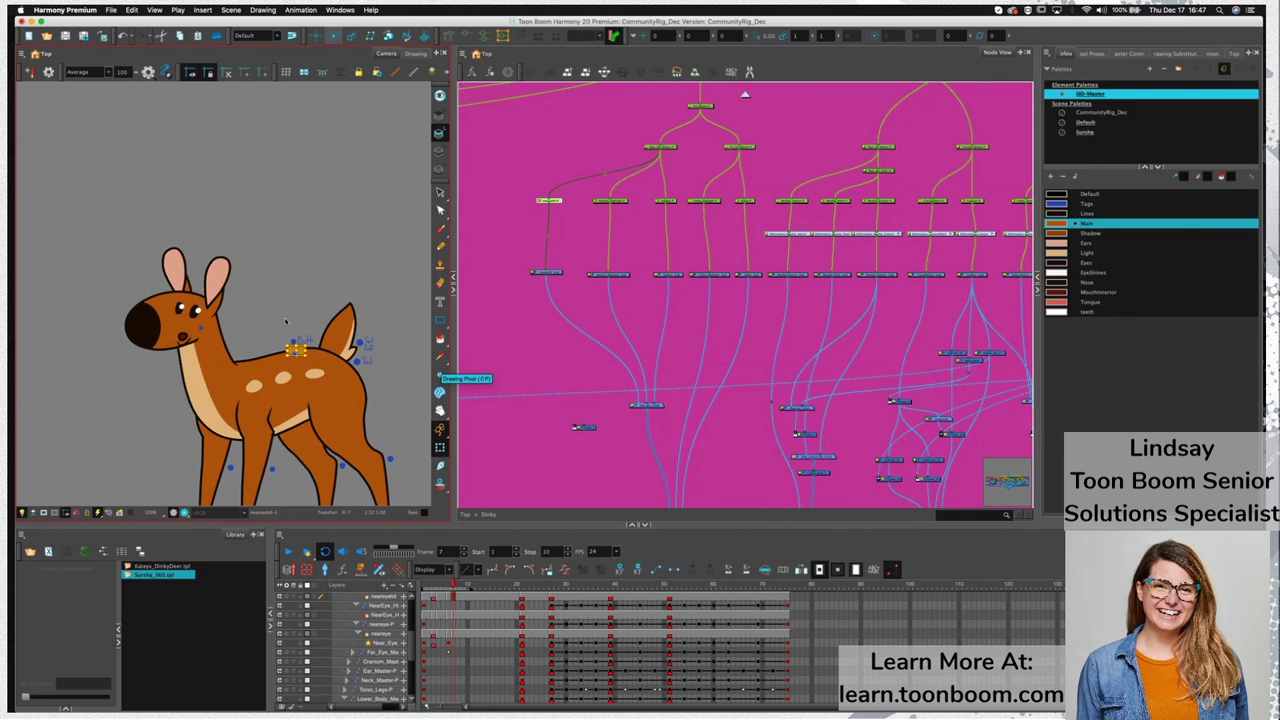
click(745, 96)
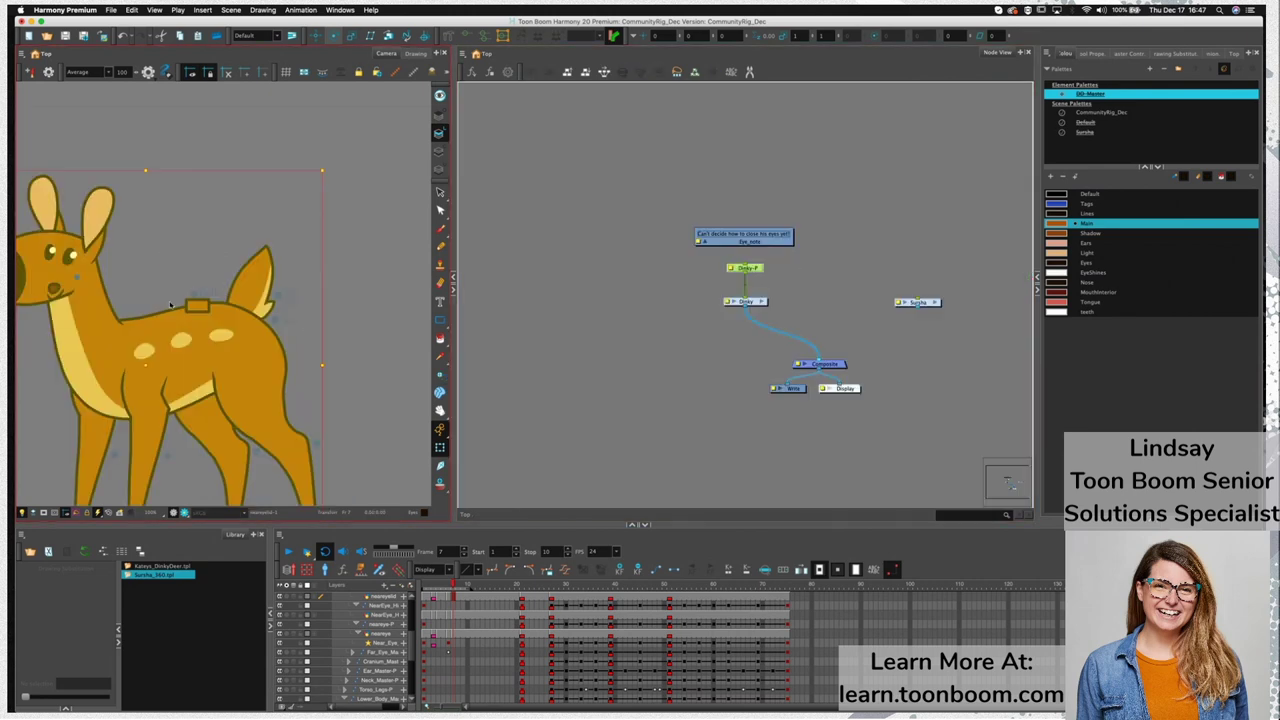
click(760, 149)
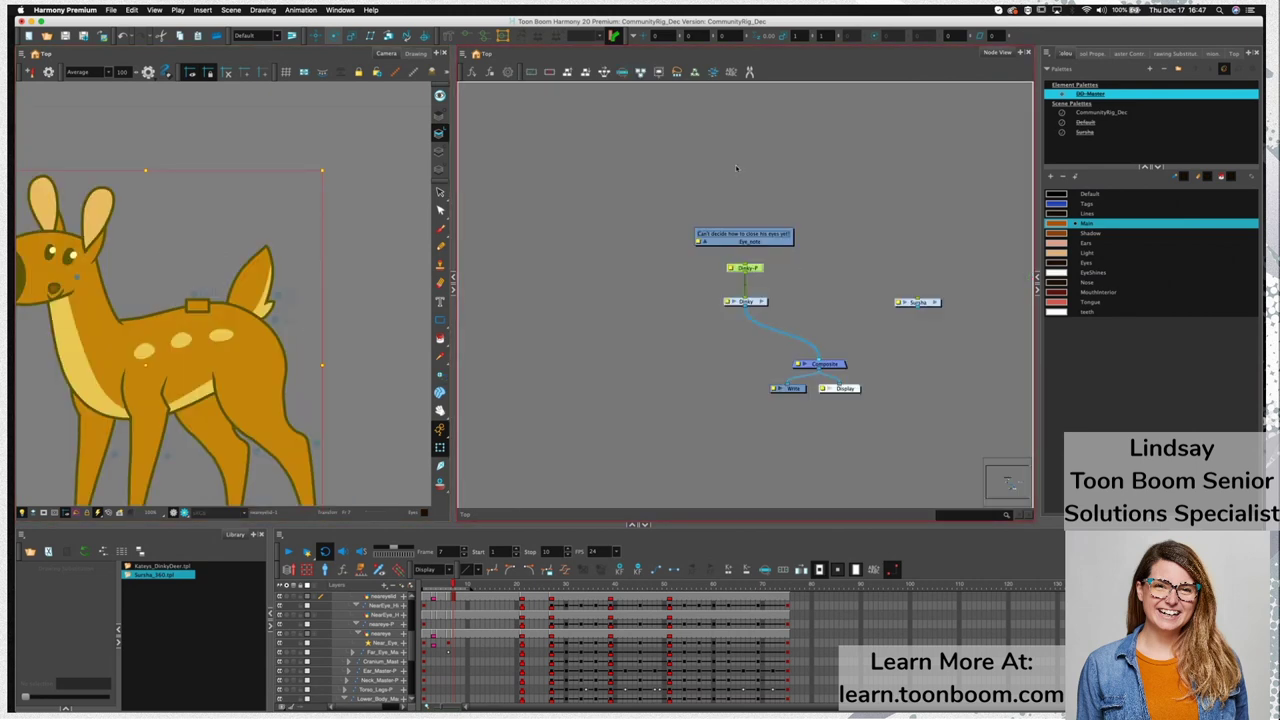
click(762, 302)
click(546, 272)
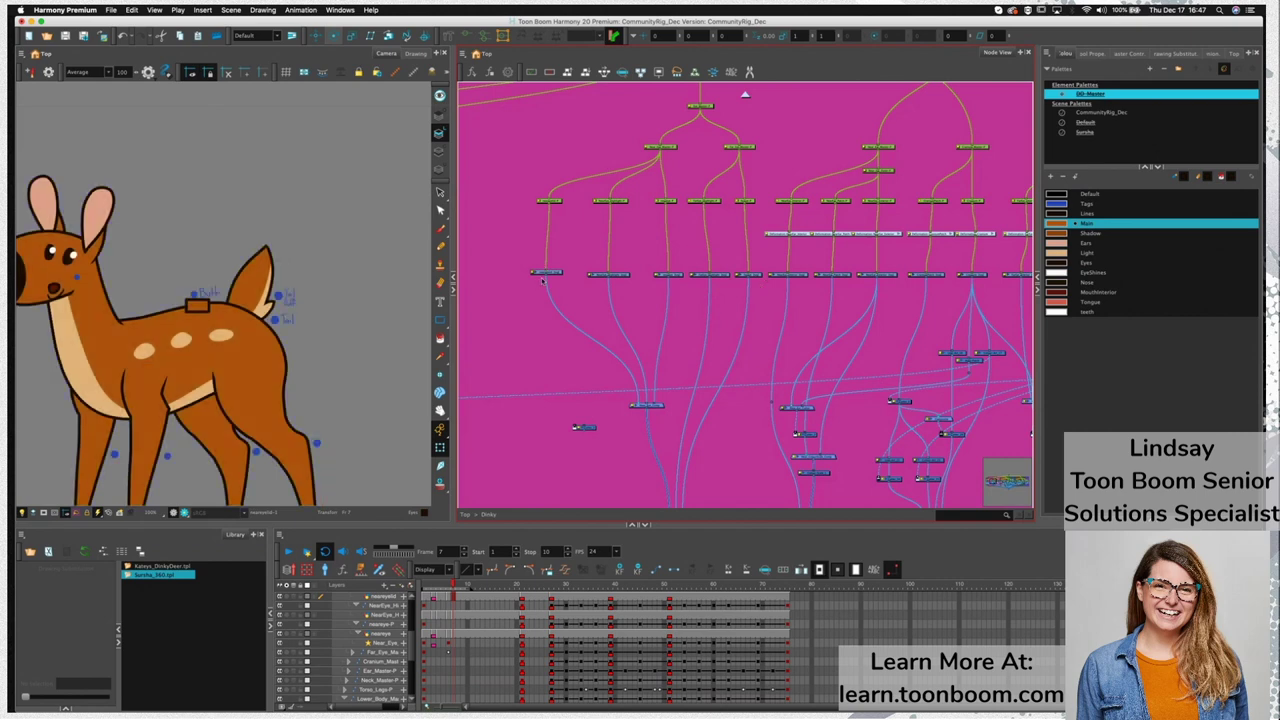
drag(644, 242, 677, 276)
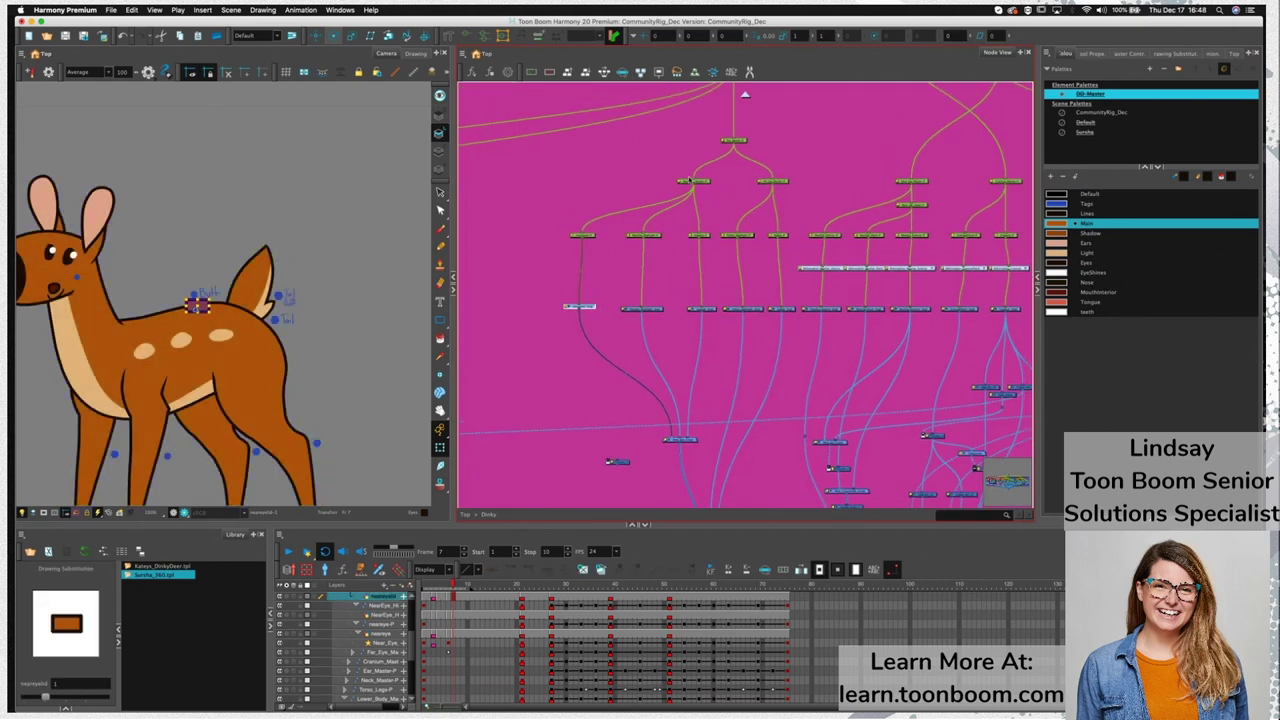
key(alt+s)
drag(203, 272, 206, 240)
click(331, 304)
key(equal)
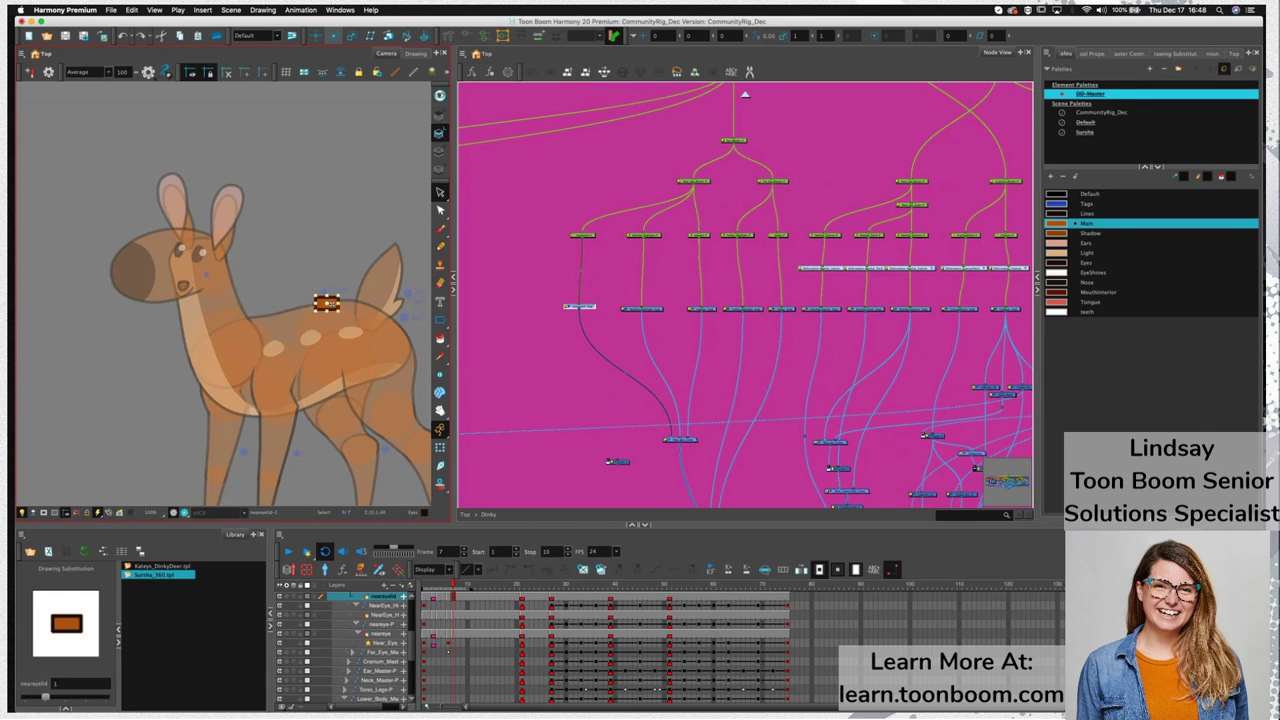
drag(333, 303, 206, 247)
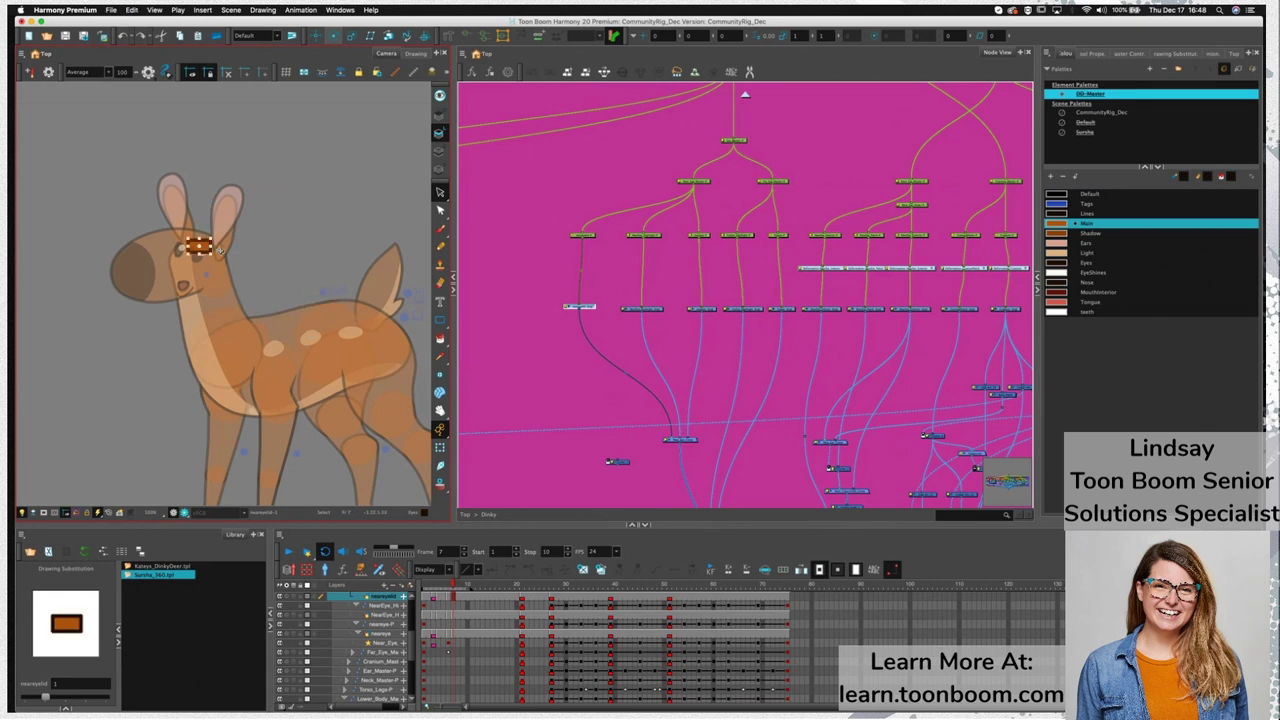
Reposition the neareyelid peg's pivot over the near eye with the Rotate tool
click(583, 236)
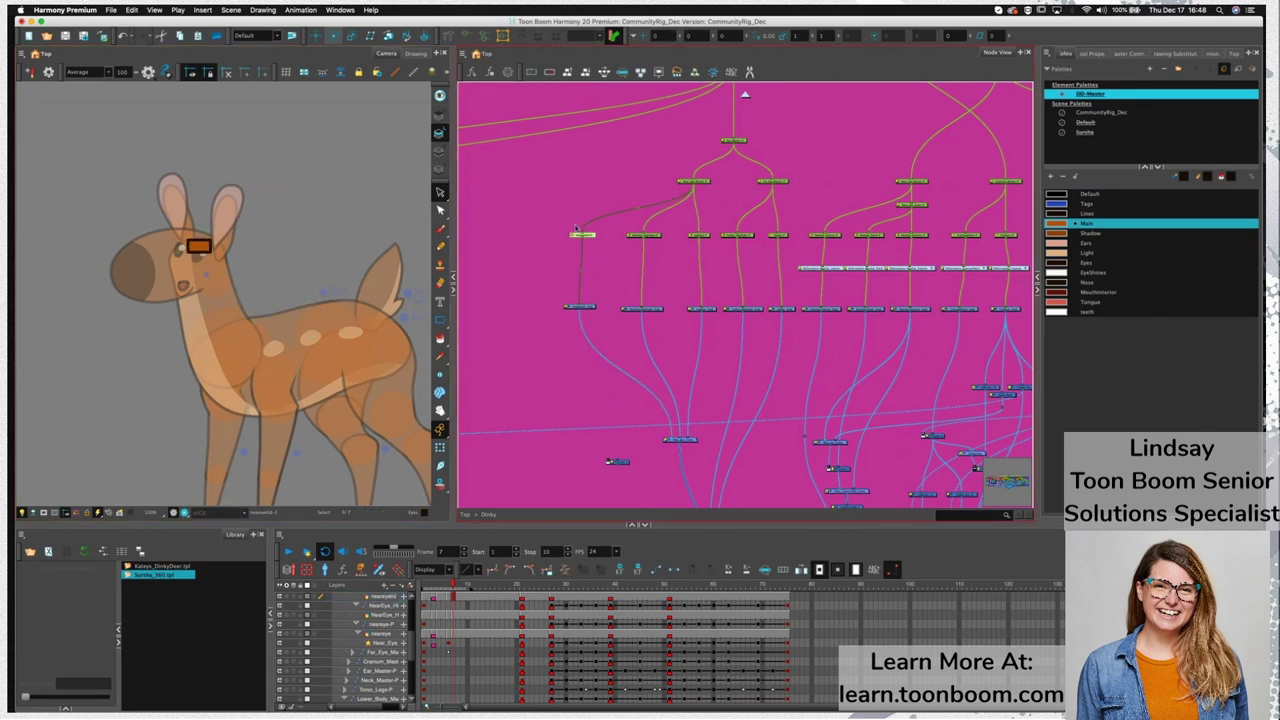
click(333, 38)
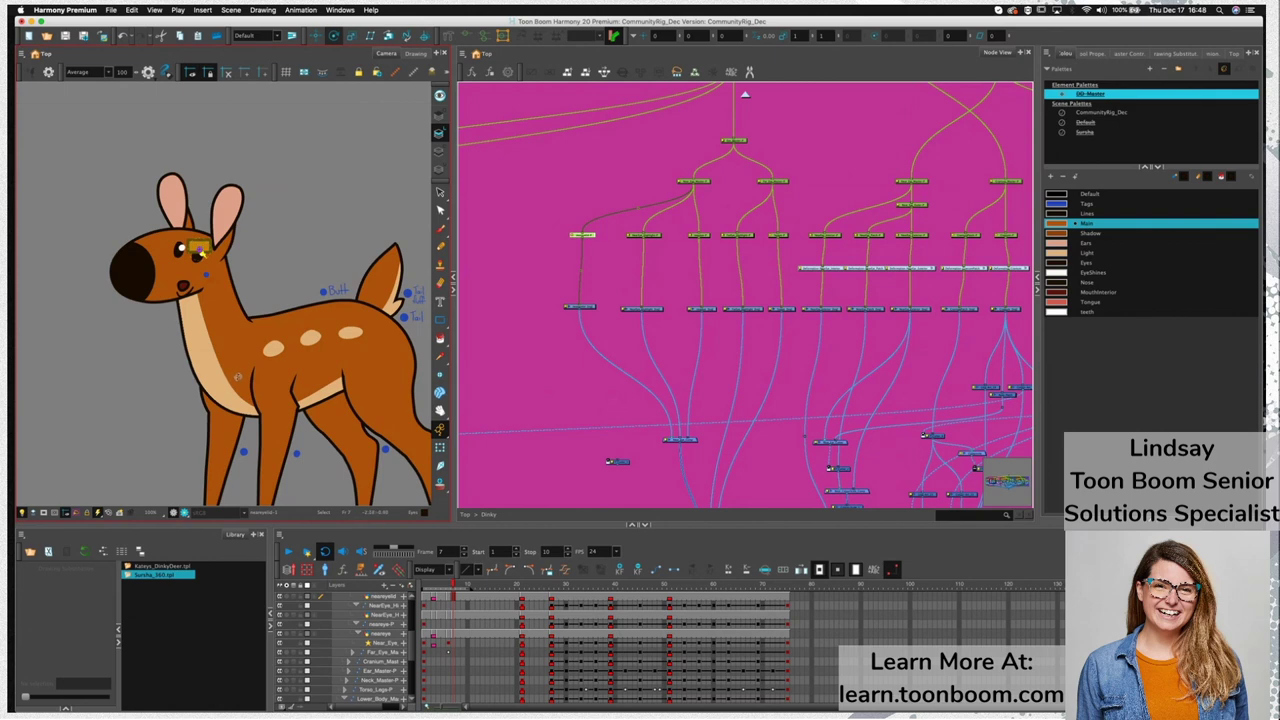
scroll(201, 252, up, 5)
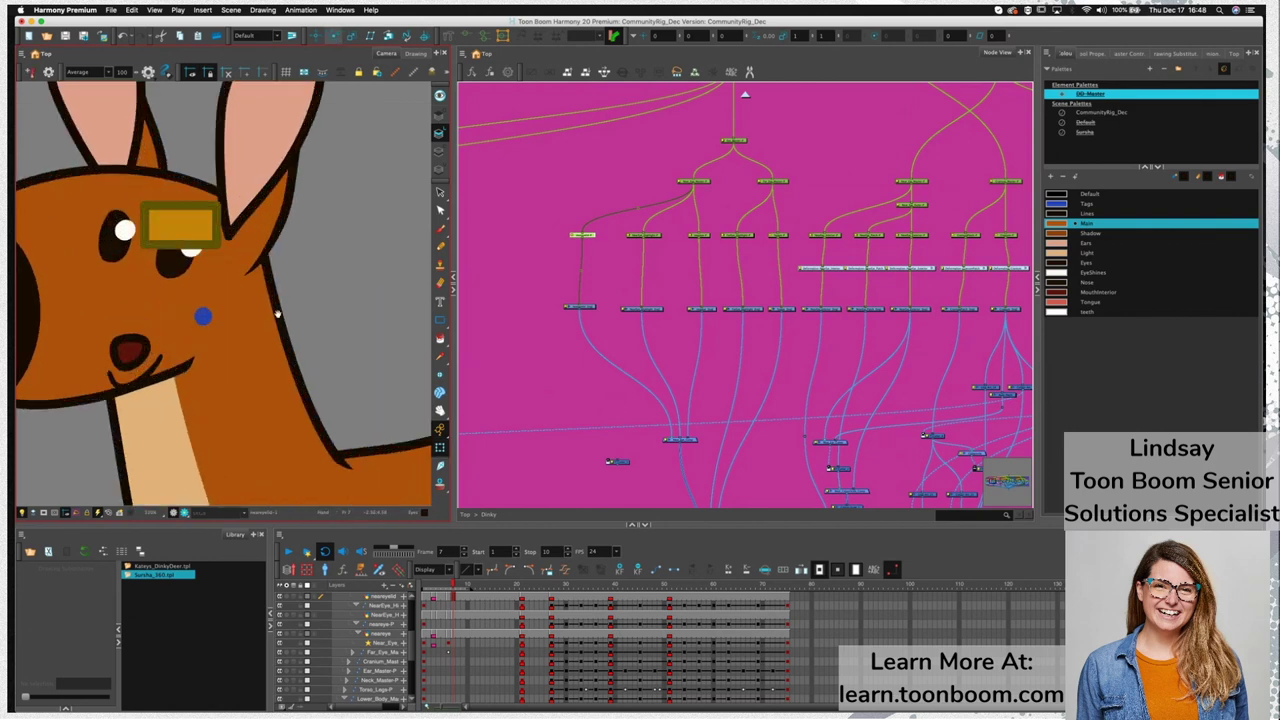
drag(278, 314, 304, 348)
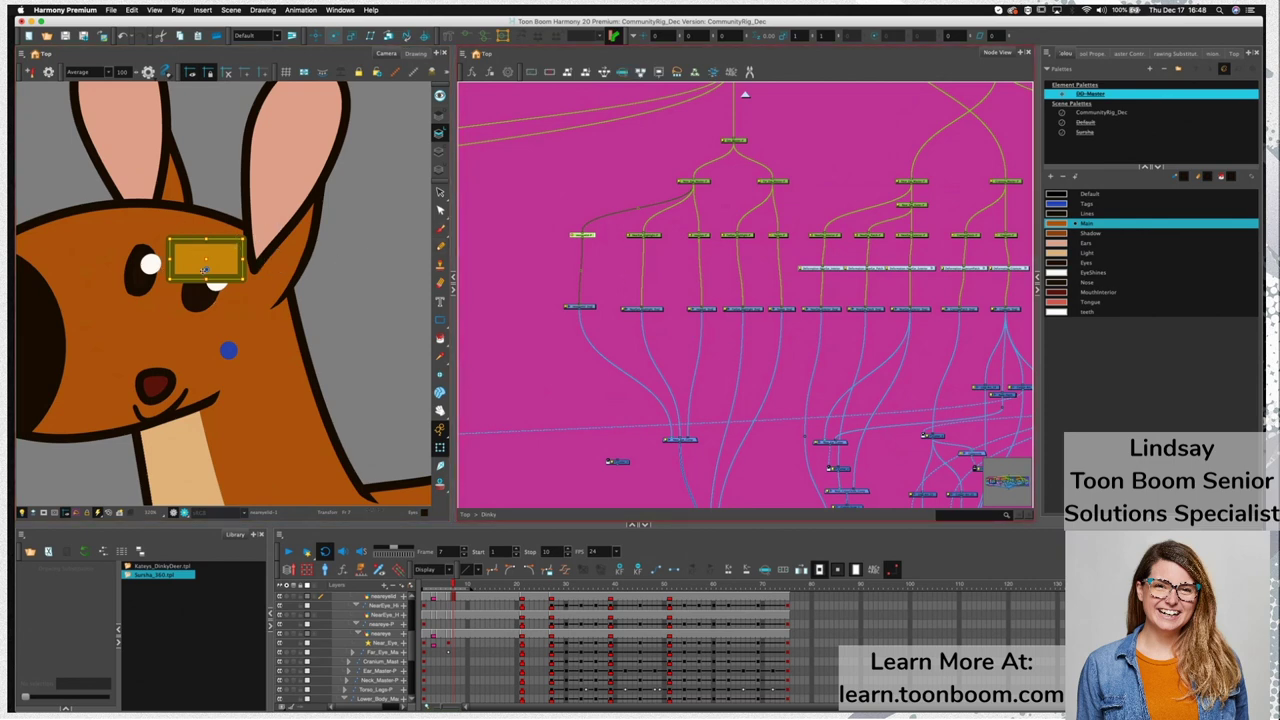
Remove the eyelid rectangle's upper and side outlines, keeping the lower line, and reshape the fill above it into a rounded dome
key(alt+s)
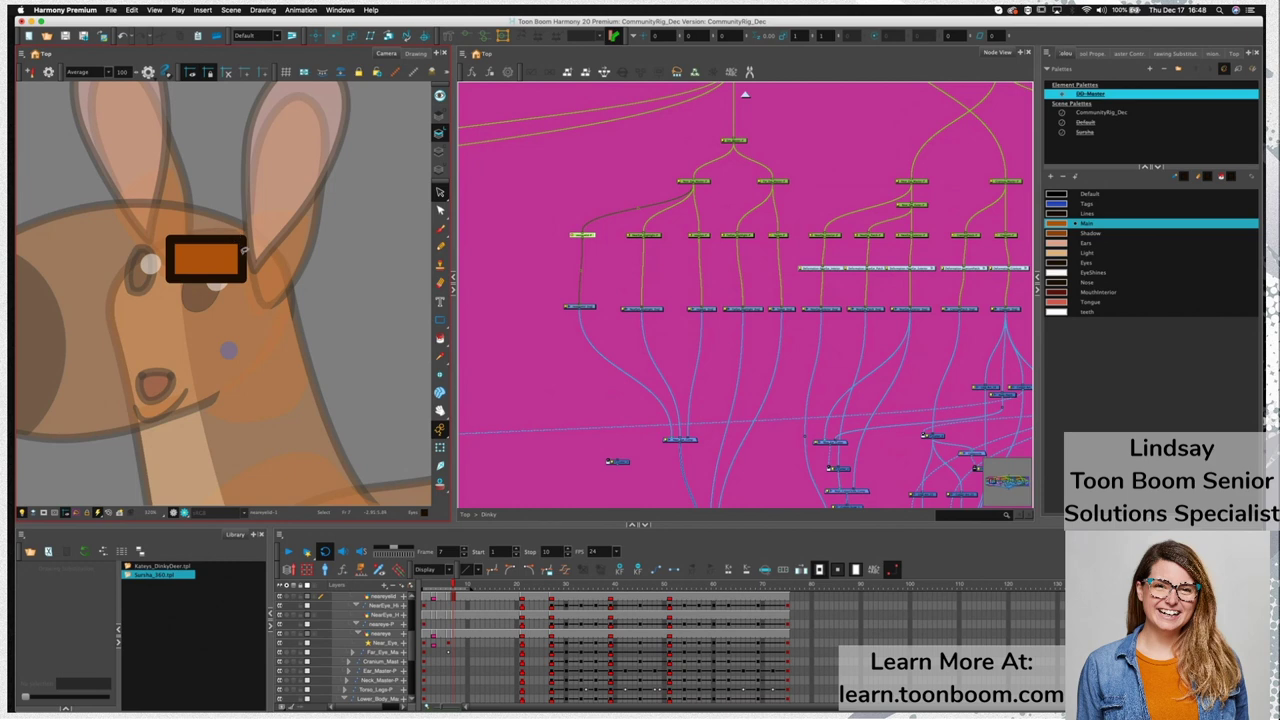
key(shift+t)
mouse_move(245, 260)
mouse_down()
mouse_move(220, 247)
mouse_move(184, 256)
mouse_up()
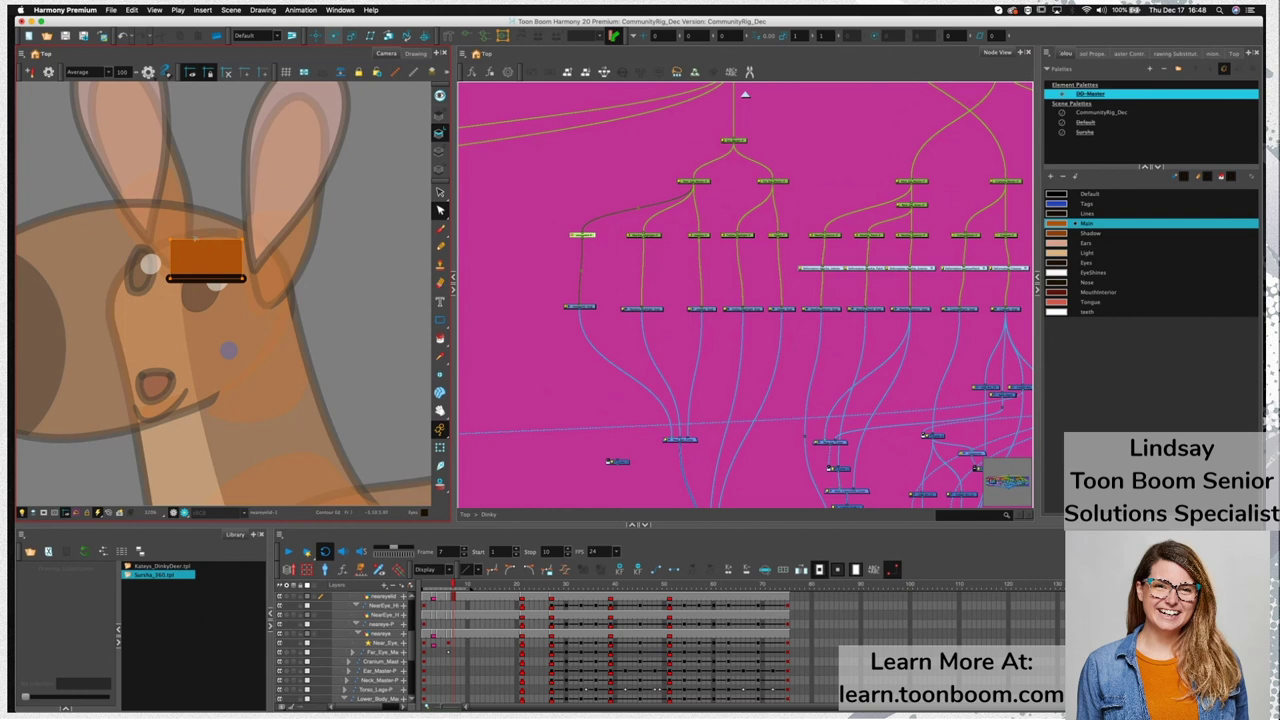
drag(207, 231, 241, 181)
drag(244, 238, 212, 222)
drag(212, 222, 211, 219)
key(shift+2)
key(Escape)
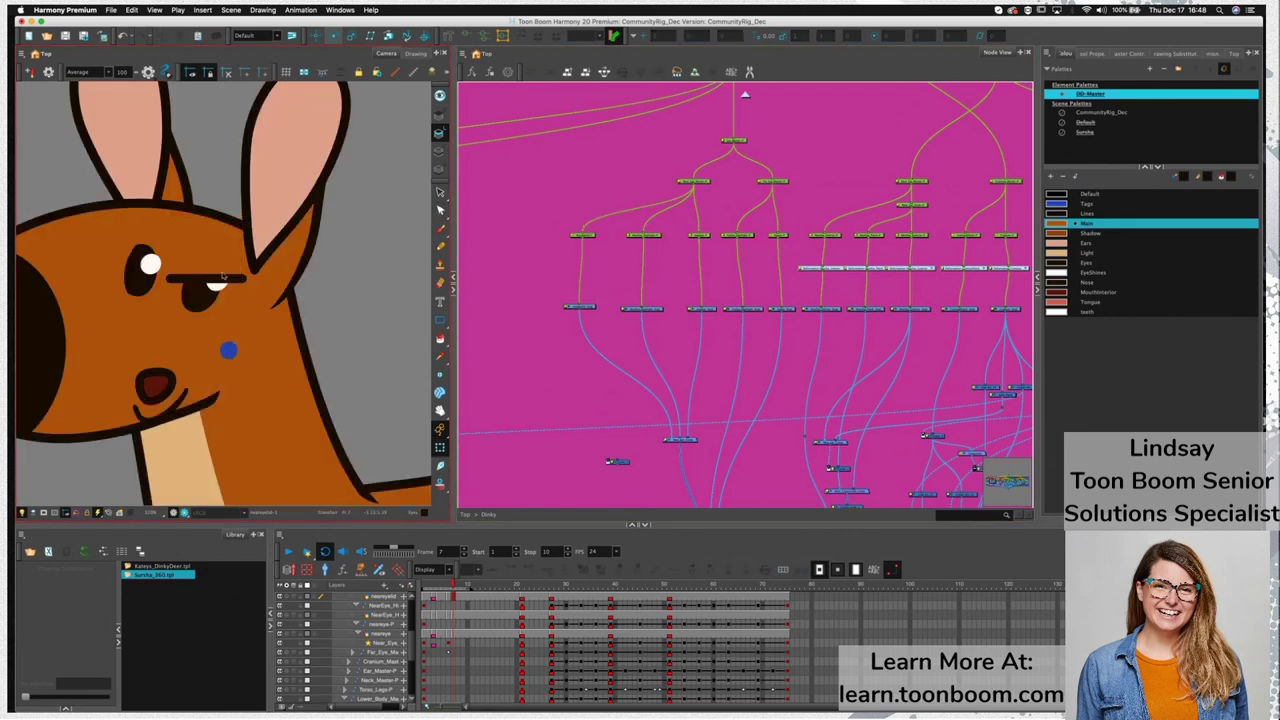
Try shifting the domed eyelid slightly upward over the near eye and undo the move
click(221, 276)
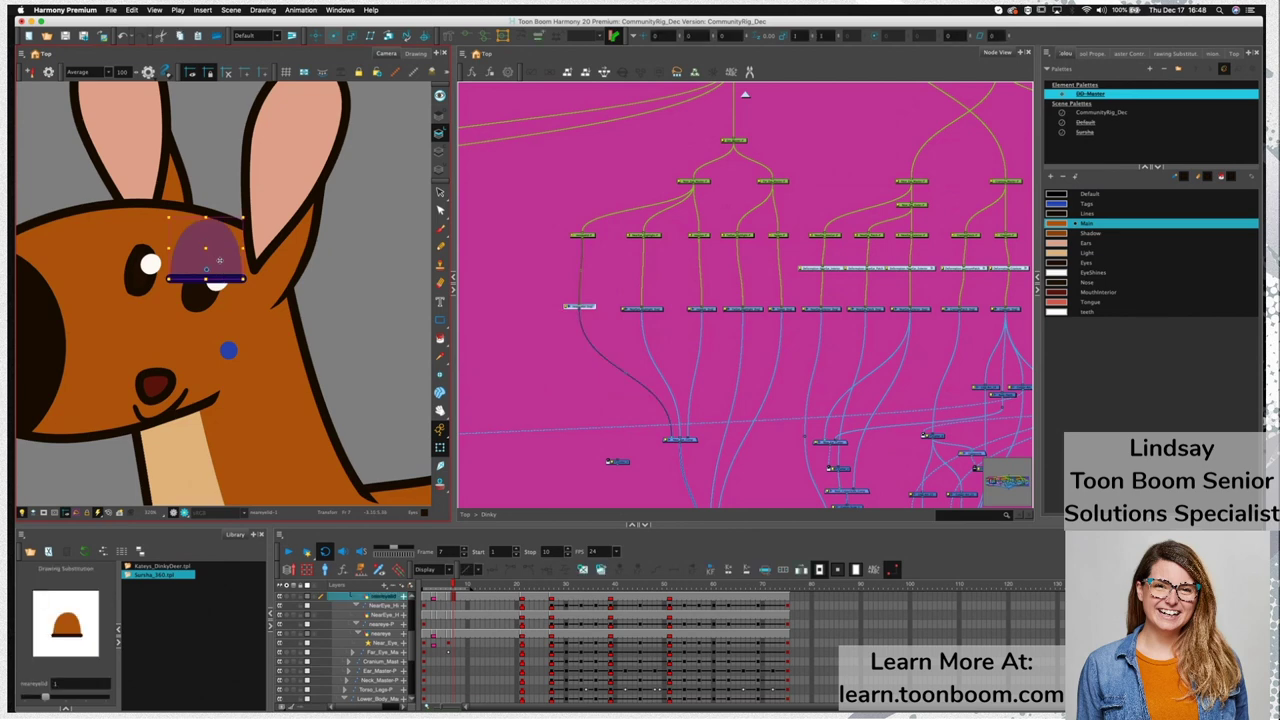
mouse_move(208, 267)
mouse_down()
mouse_move(252, 267)
mouse_move(204, 266)
mouse_move(208, 253)
mouse_move(262, 258)
mouse_move(216, 262)
mouse_up()
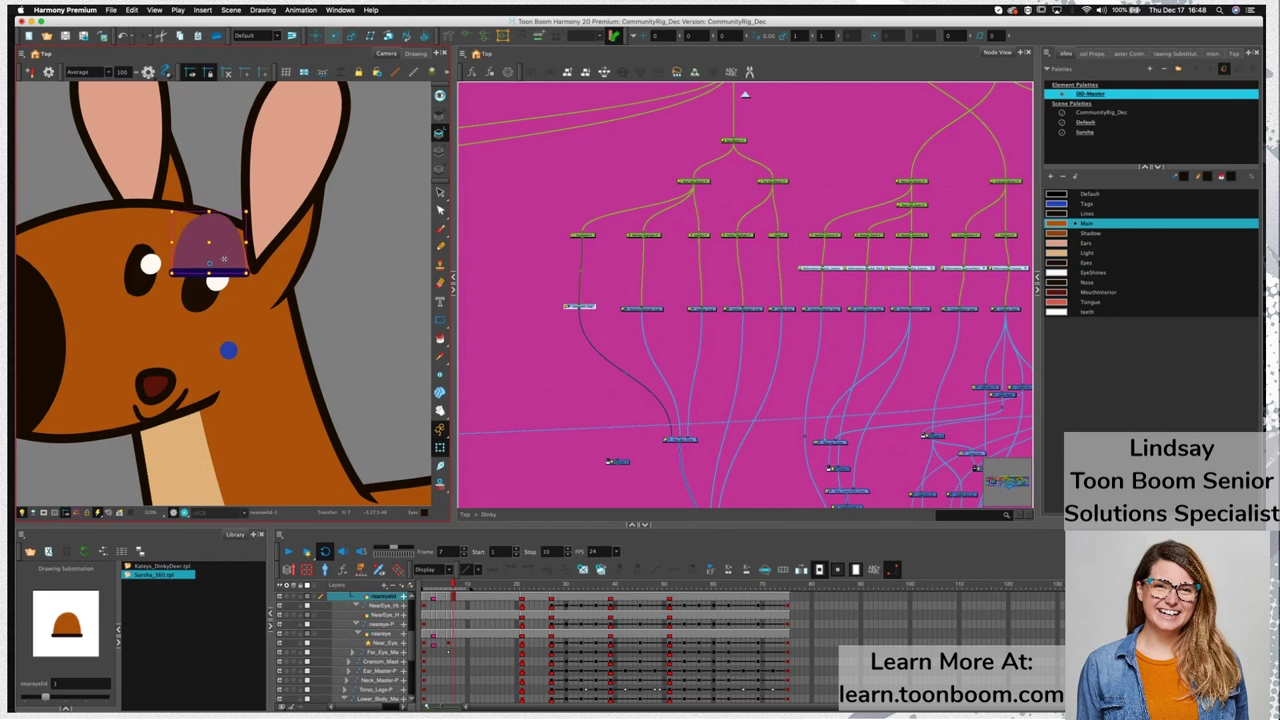
key(super+z)
Try rotating the near ear away from the eyelid through its master peg and undo the rotation
scroll(263, 287, down, 3)
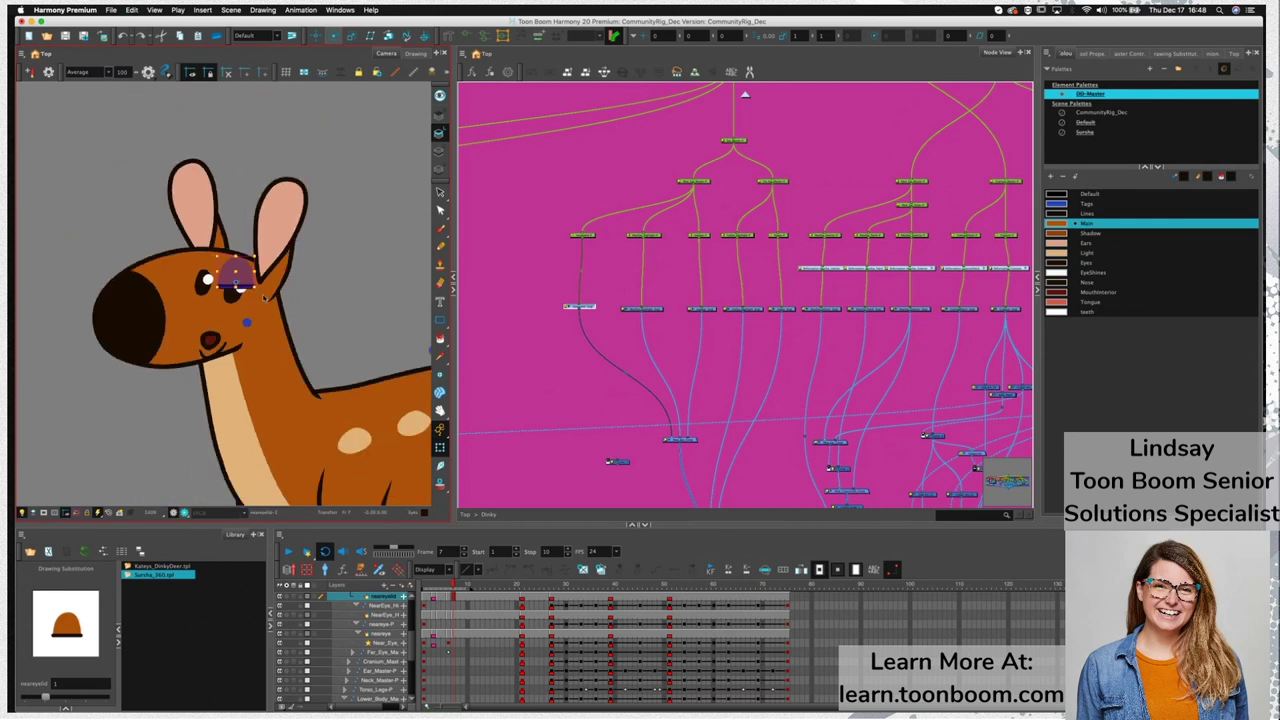
drag(641, 443, 589, 277)
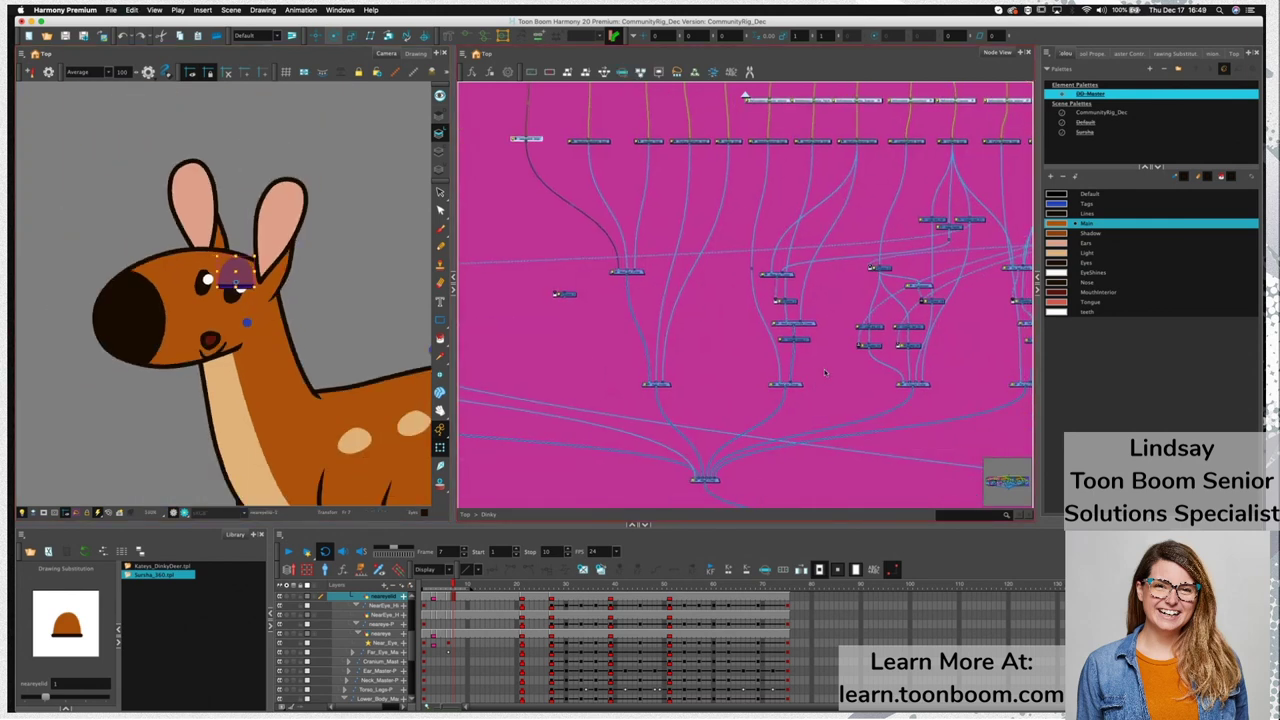
click(799, 385)
click(795, 386)
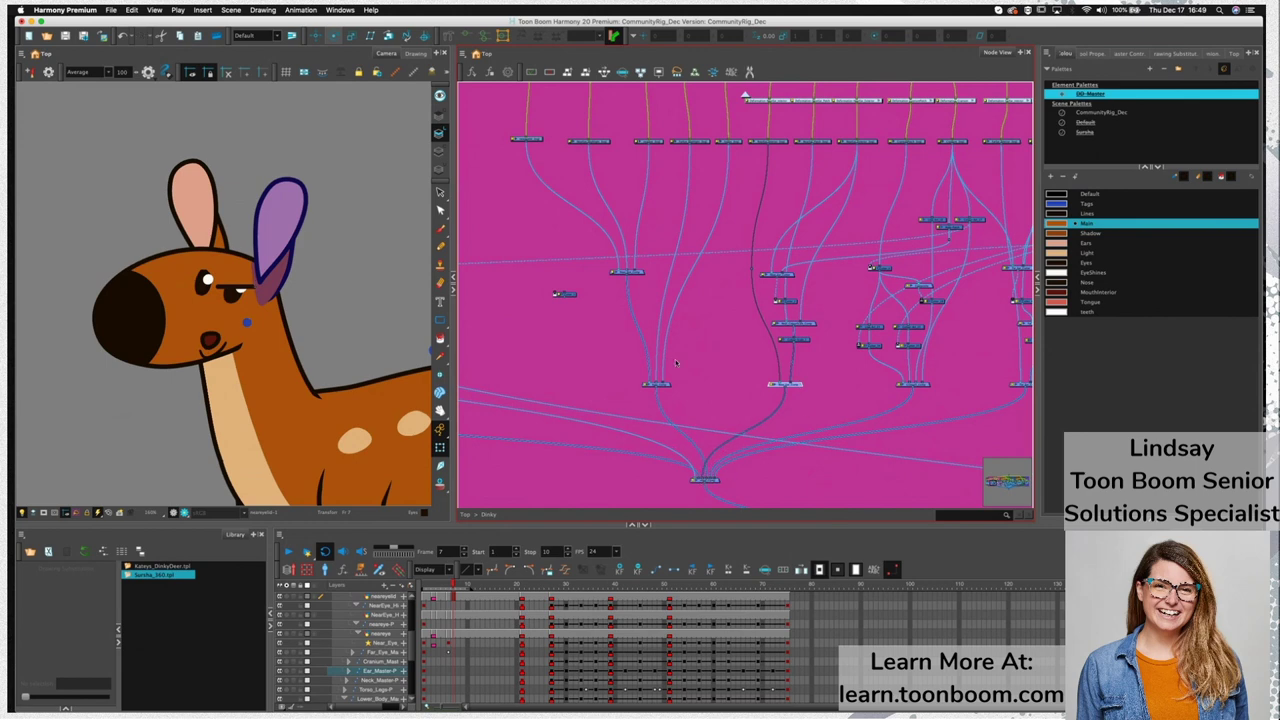
scroll(684, 411, up, 5)
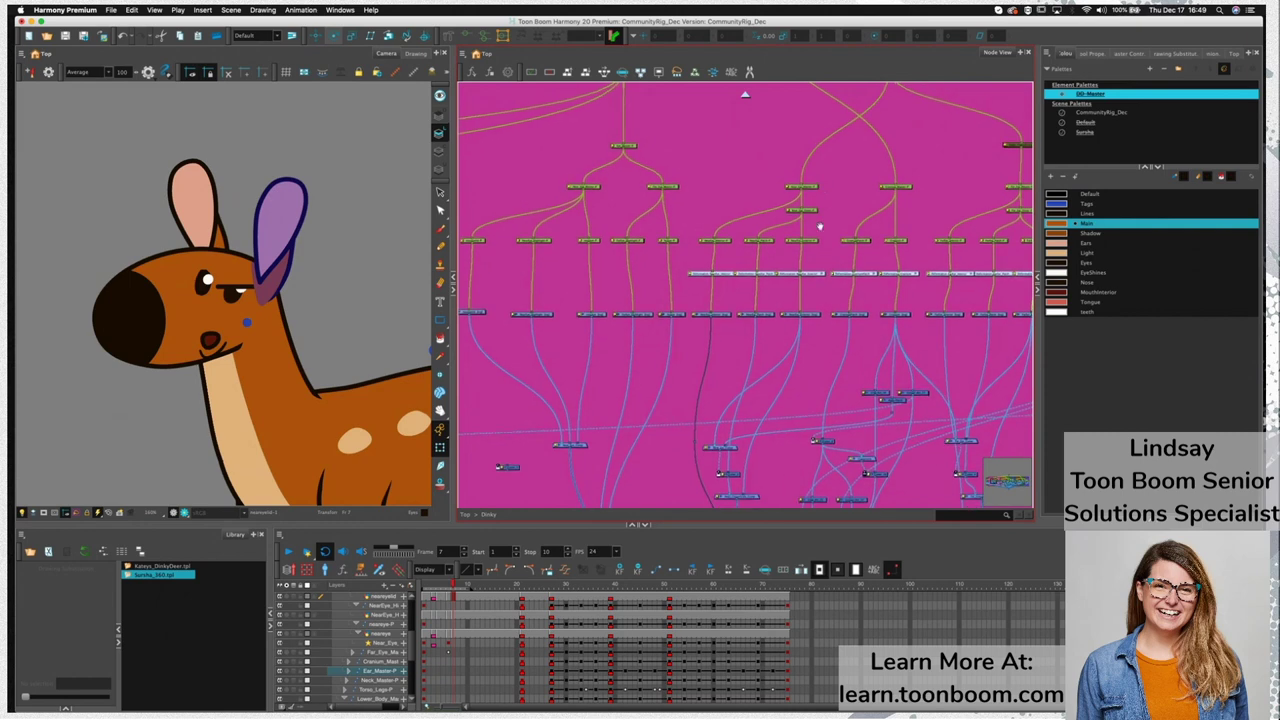
click(794, 297)
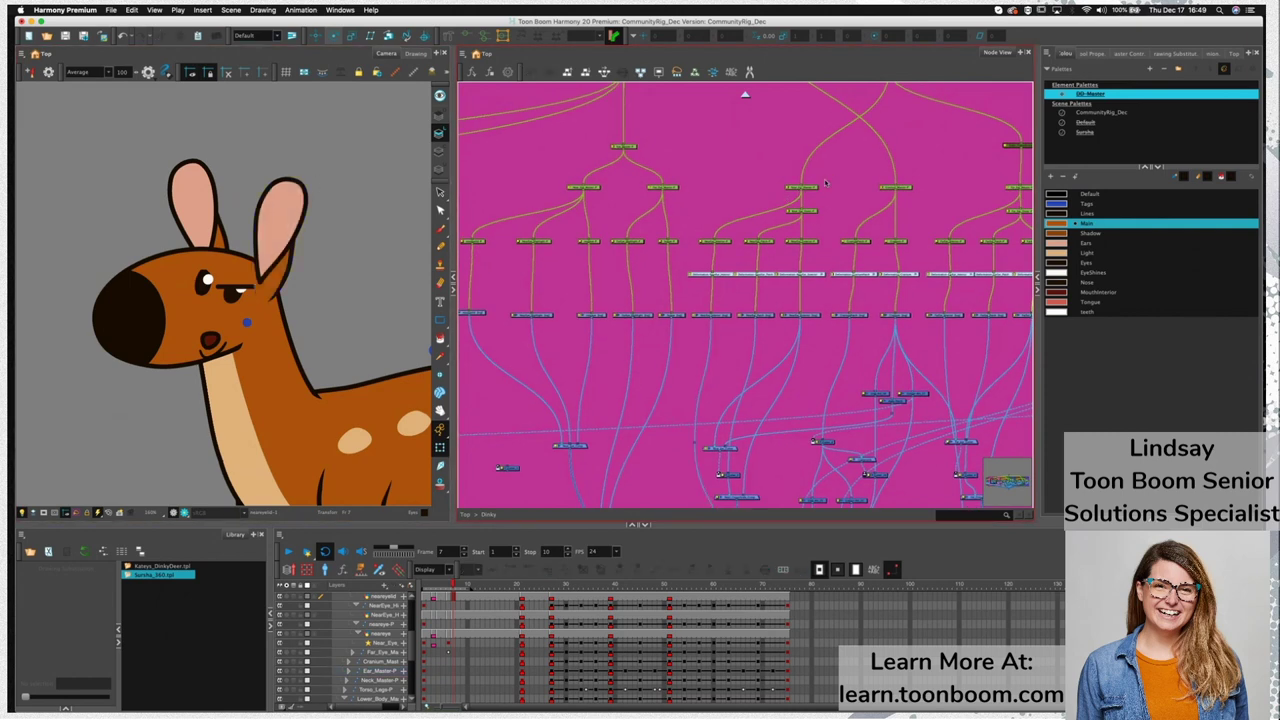
click(805, 187)
drag(312, 174, 268, 172)
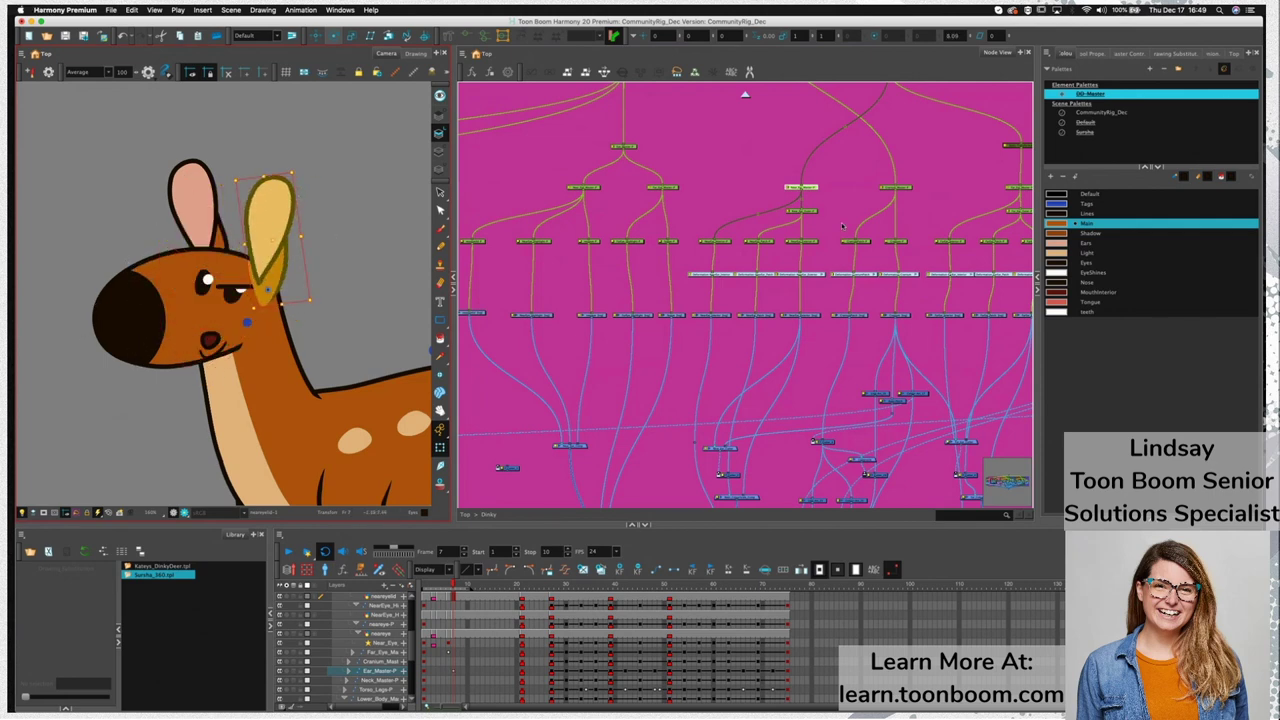
key(super+z)
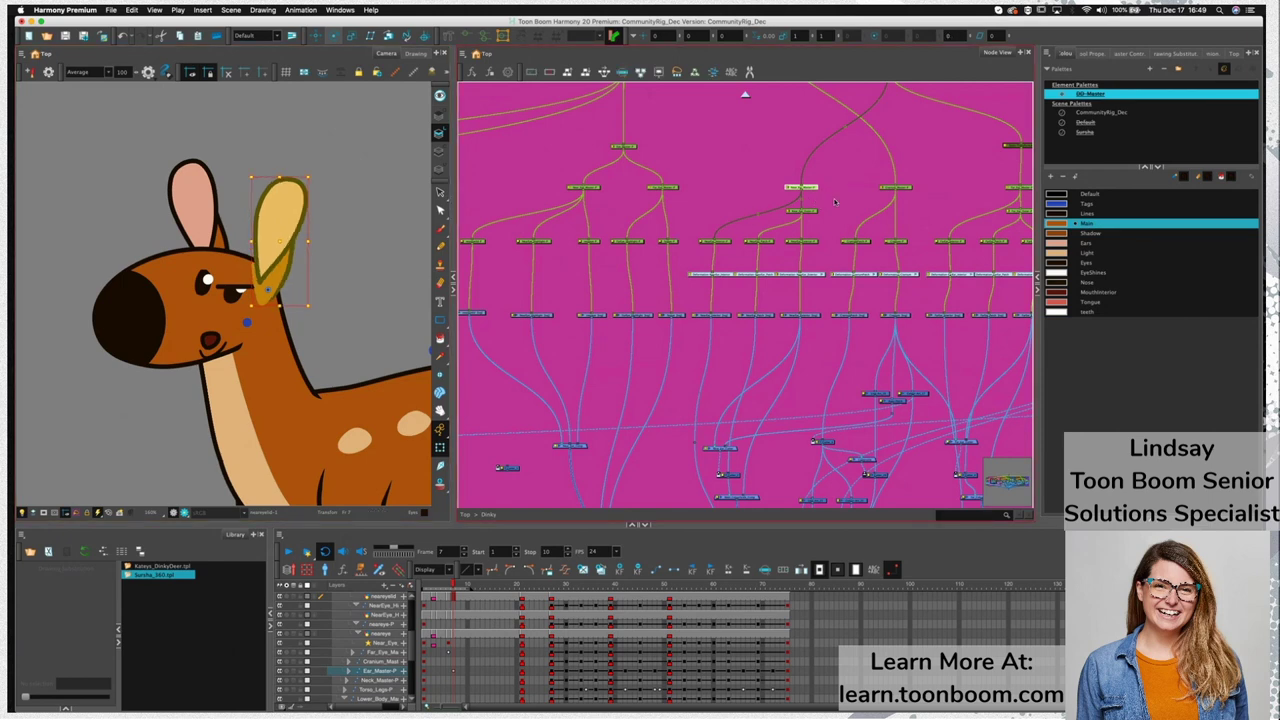
Disable the near ear's composite node so the ear is hidden behind the eyelid area
scroll(780, 300, down, 5)
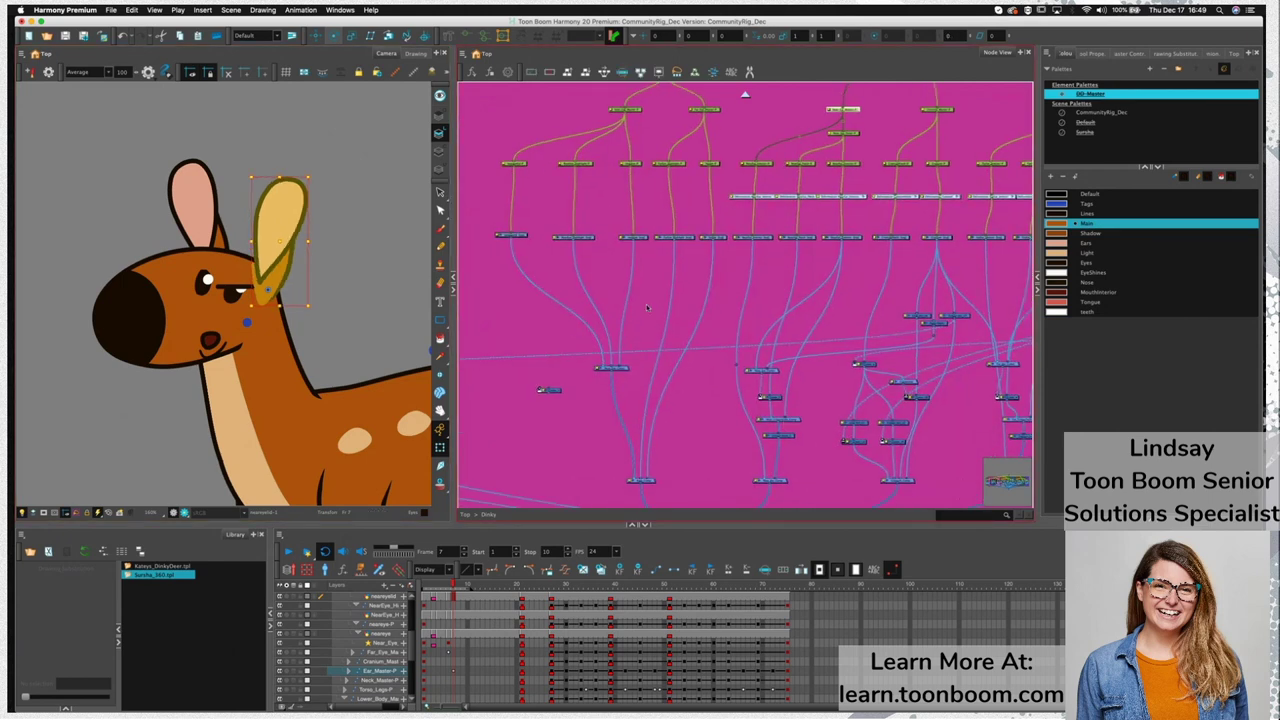
click(785, 470)
click(771, 480)
key(d)
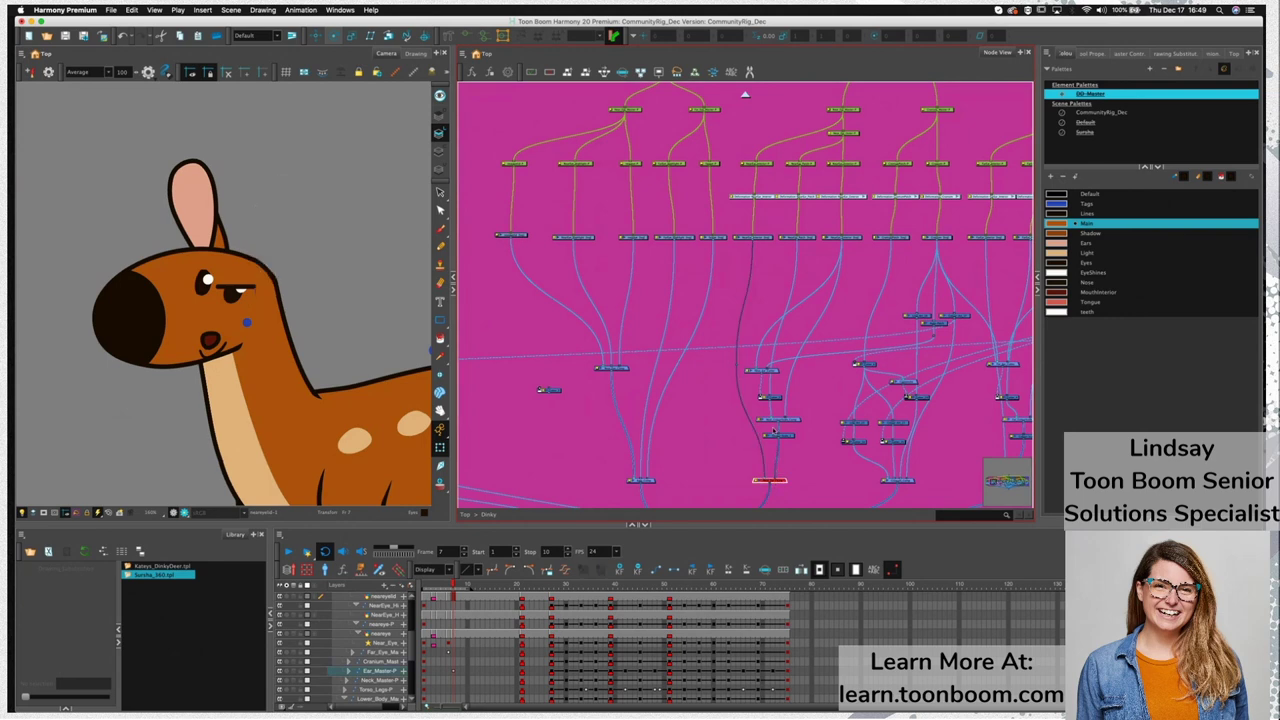
Add an envelope deformer point chain along the lower line of the neareyelid drawing and place its deformation node between peg and drawing
click(512, 234)
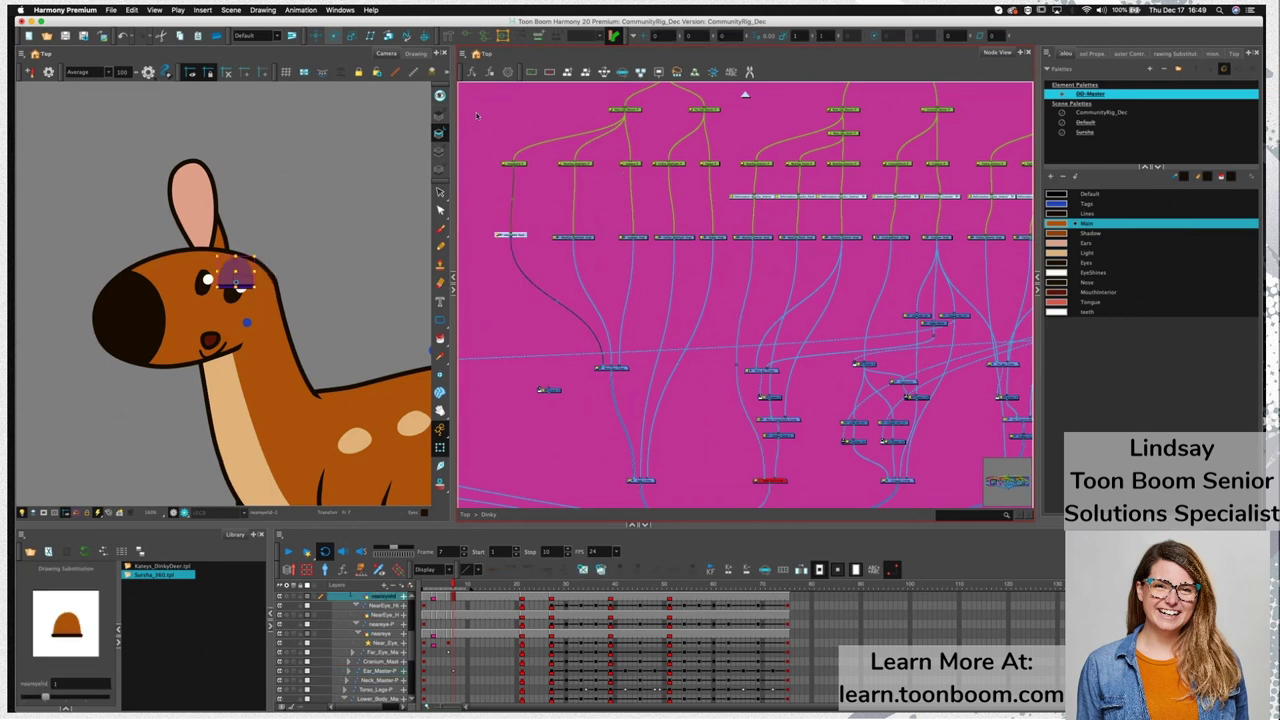
click(448, 38)
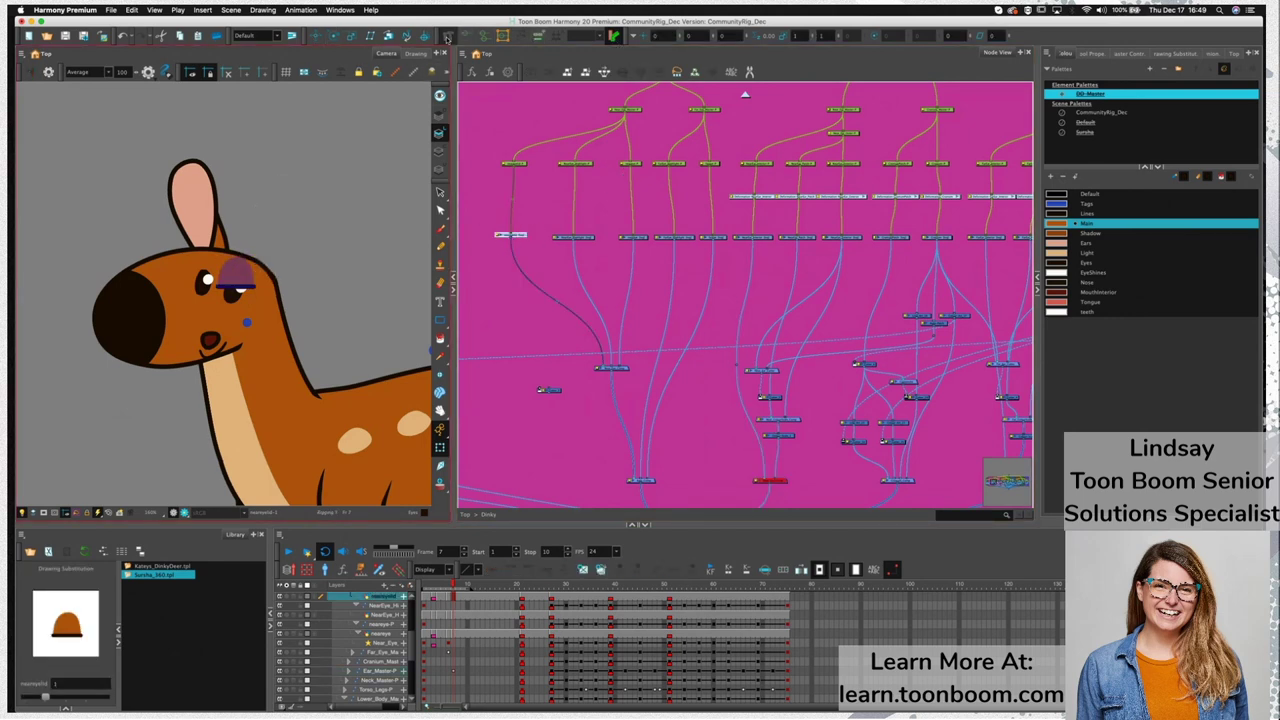
click(1067, 54)
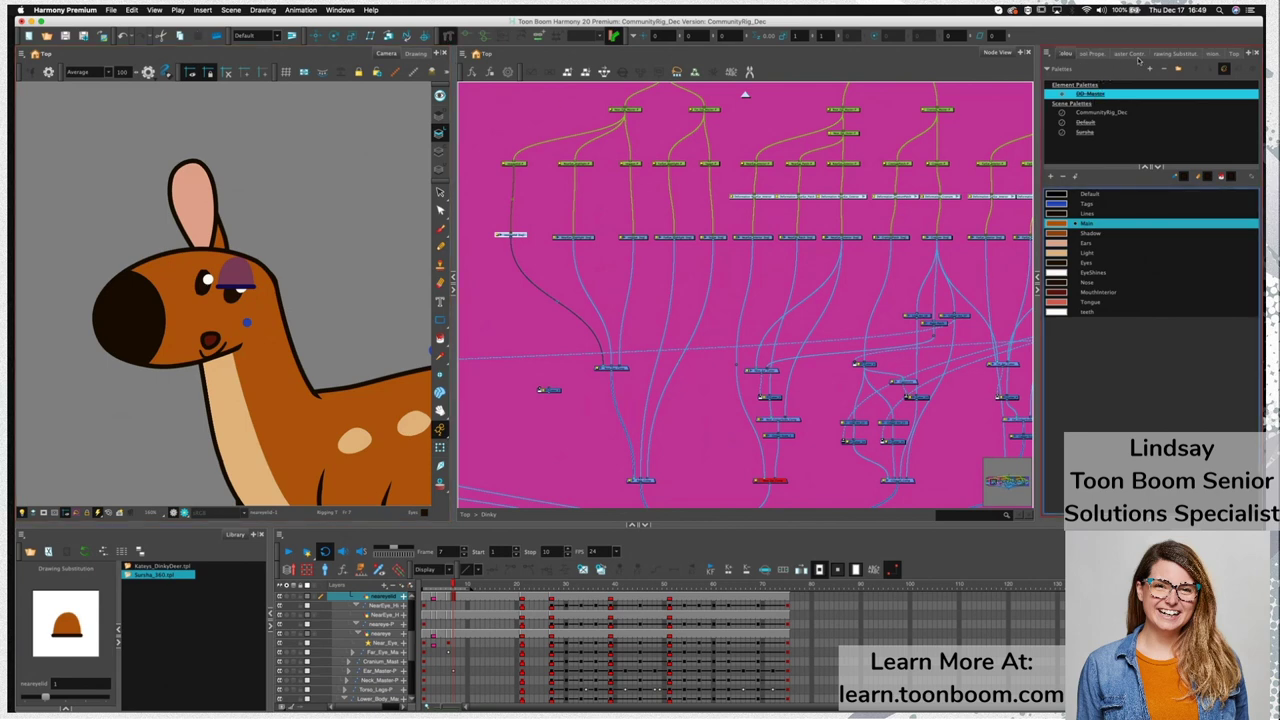
click(1093, 54)
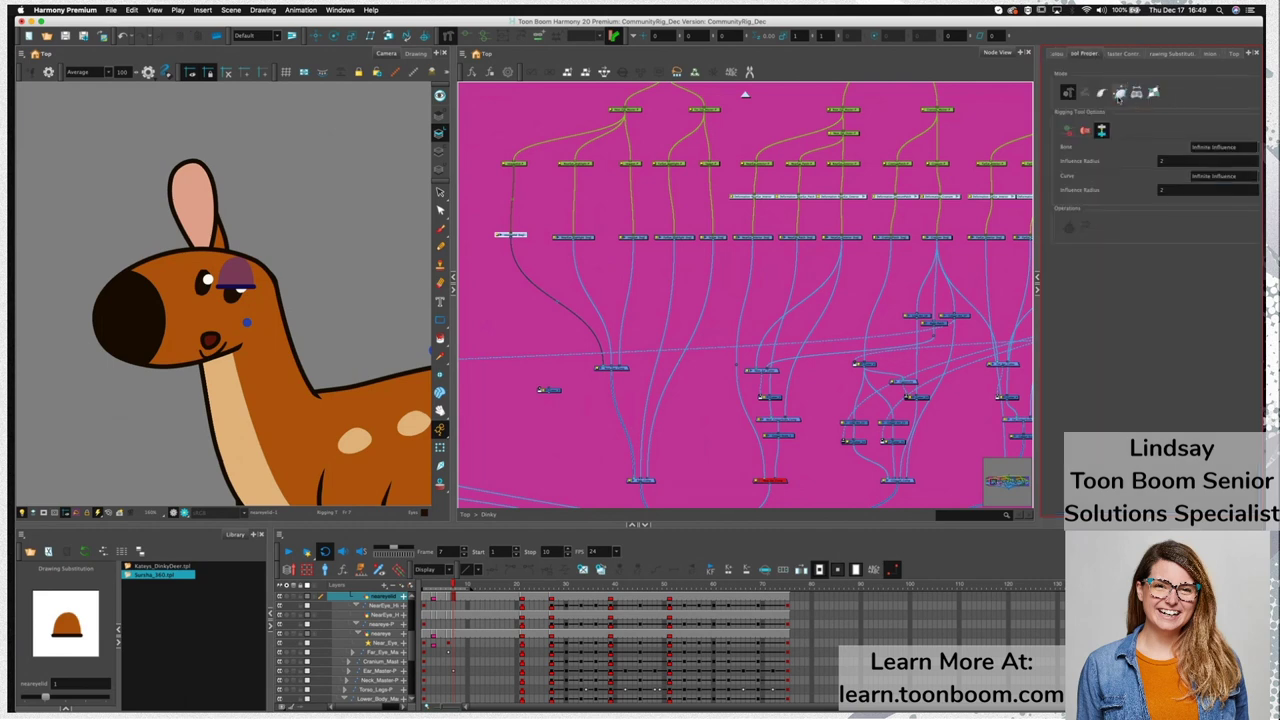
click(1119, 92)
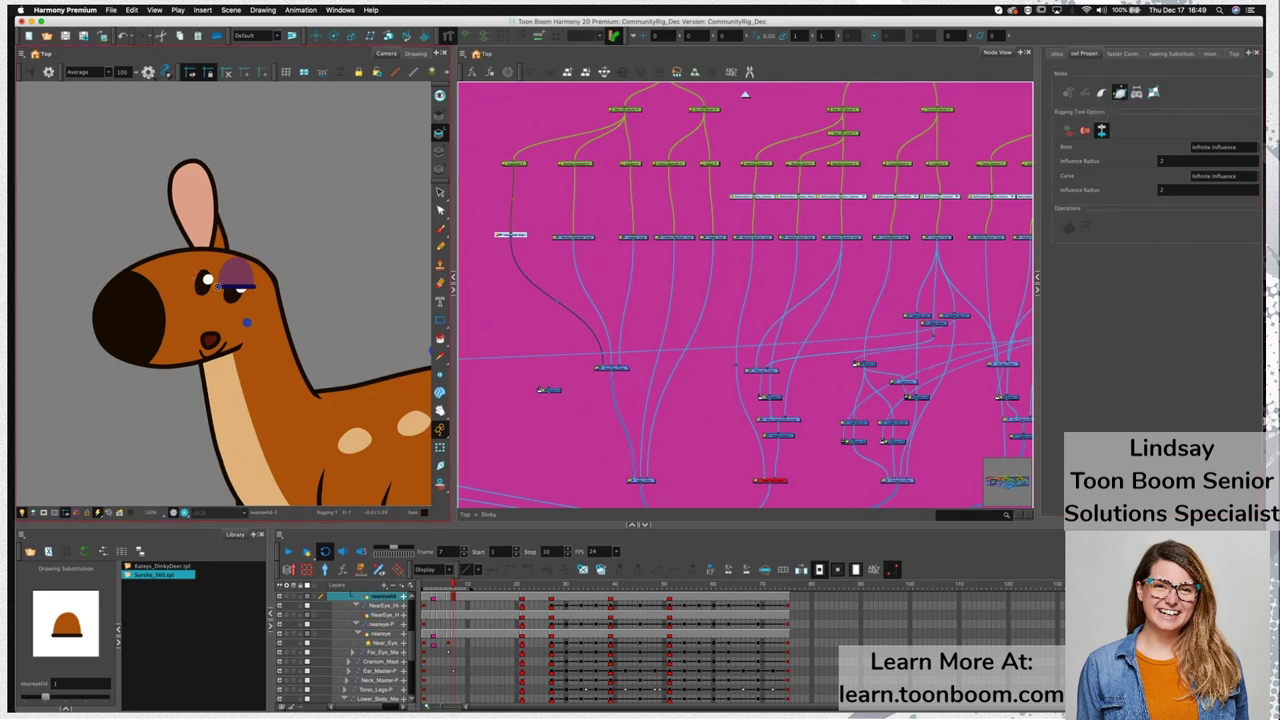
click(241, 287)
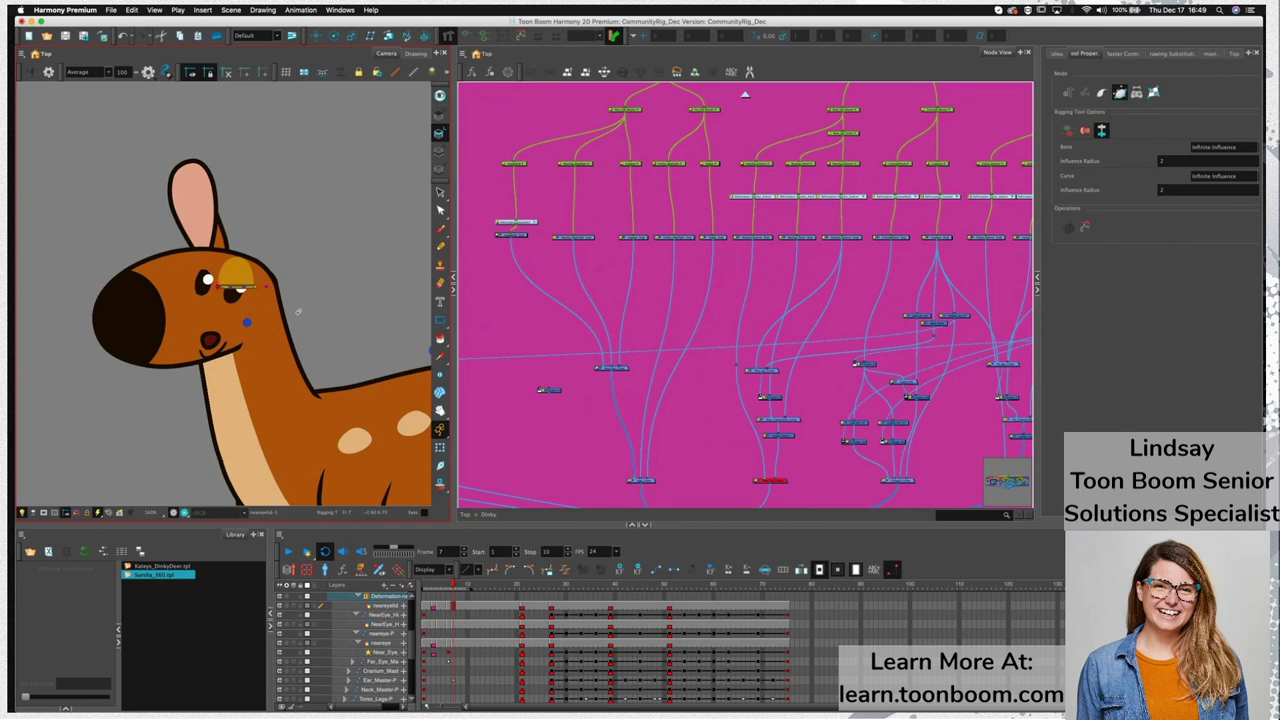
scroll(262, 262, up, 3)
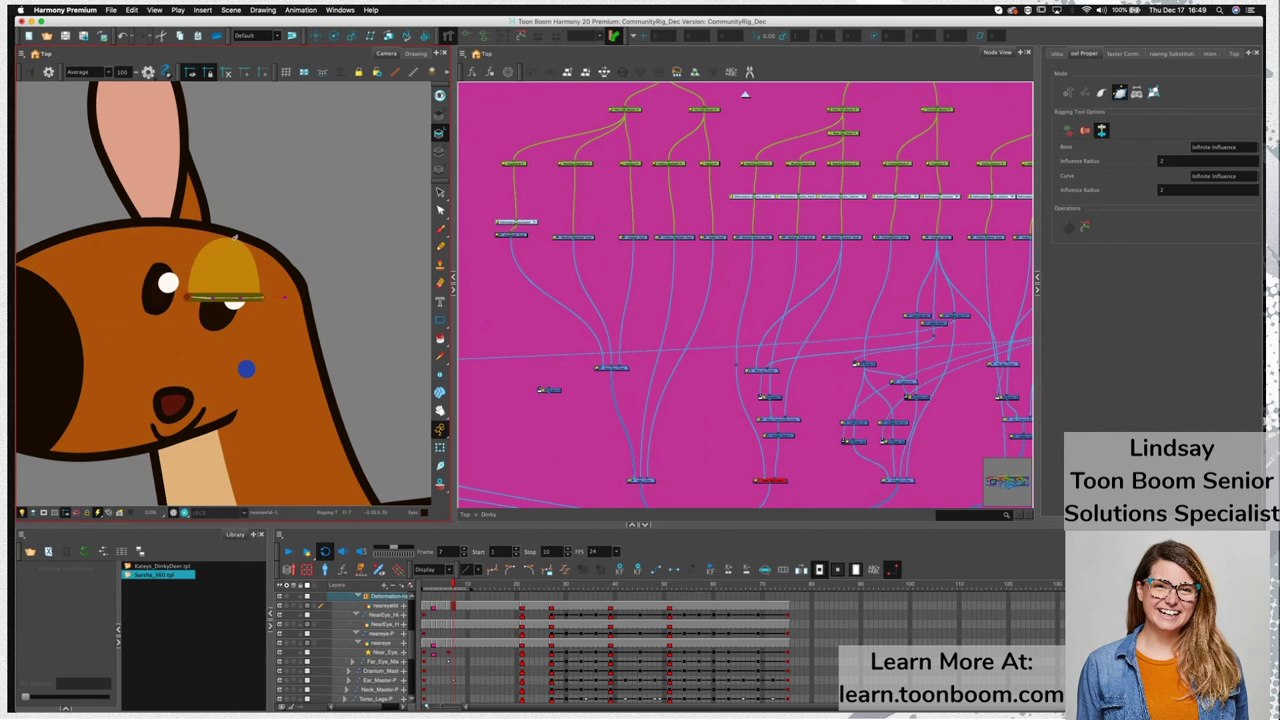
key(shift+t)
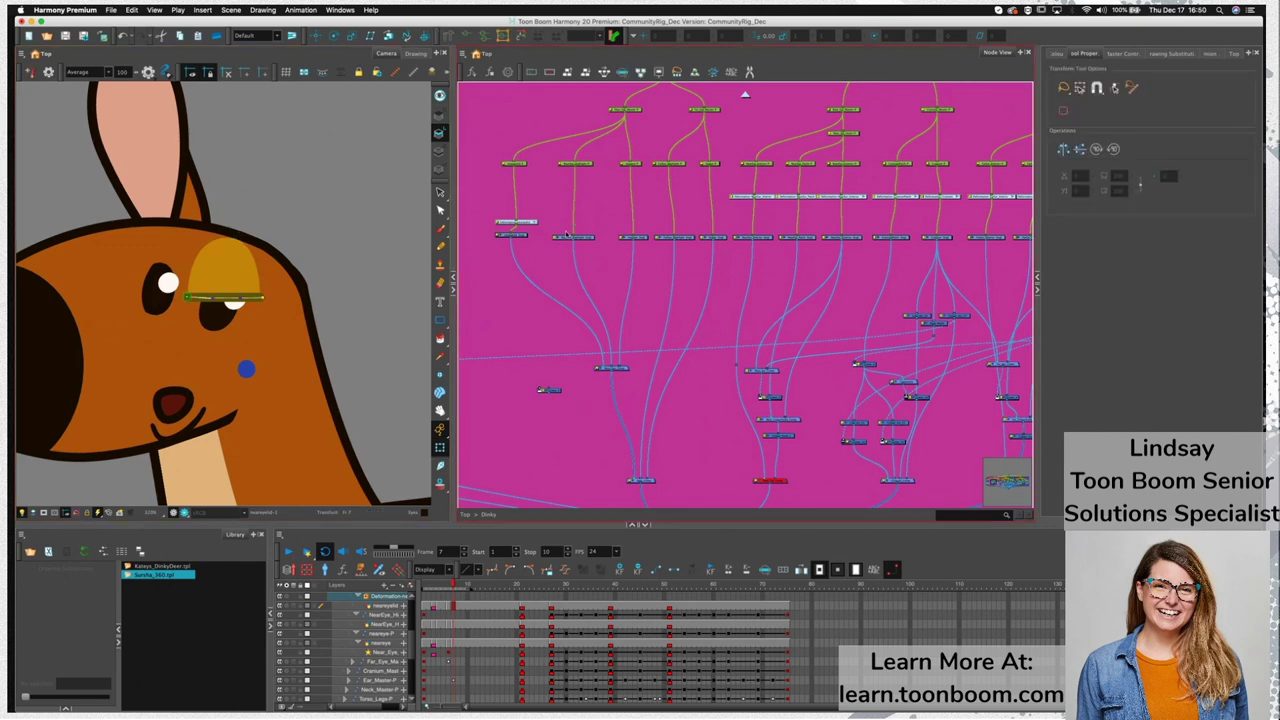
drag(524, 219, 519, 207)
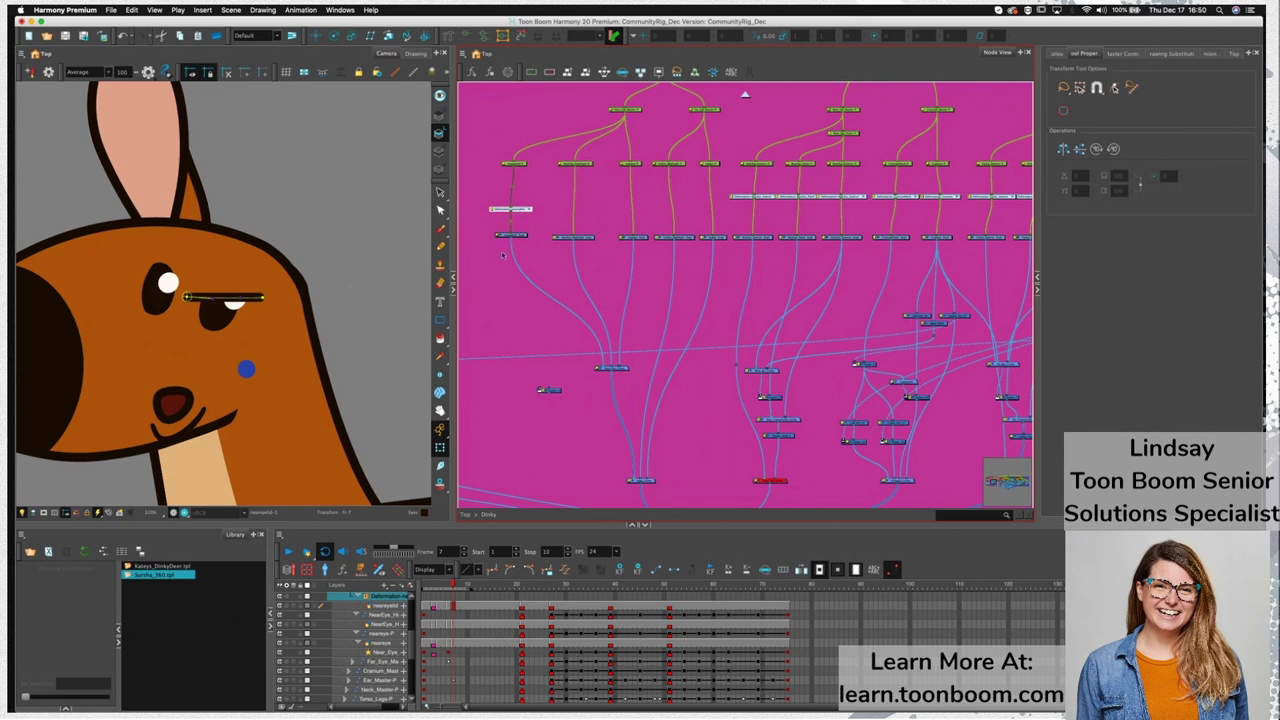
Try bending the eyelid by pulling the rear end of its lower deformer line down over the near eye
click(265, 300)
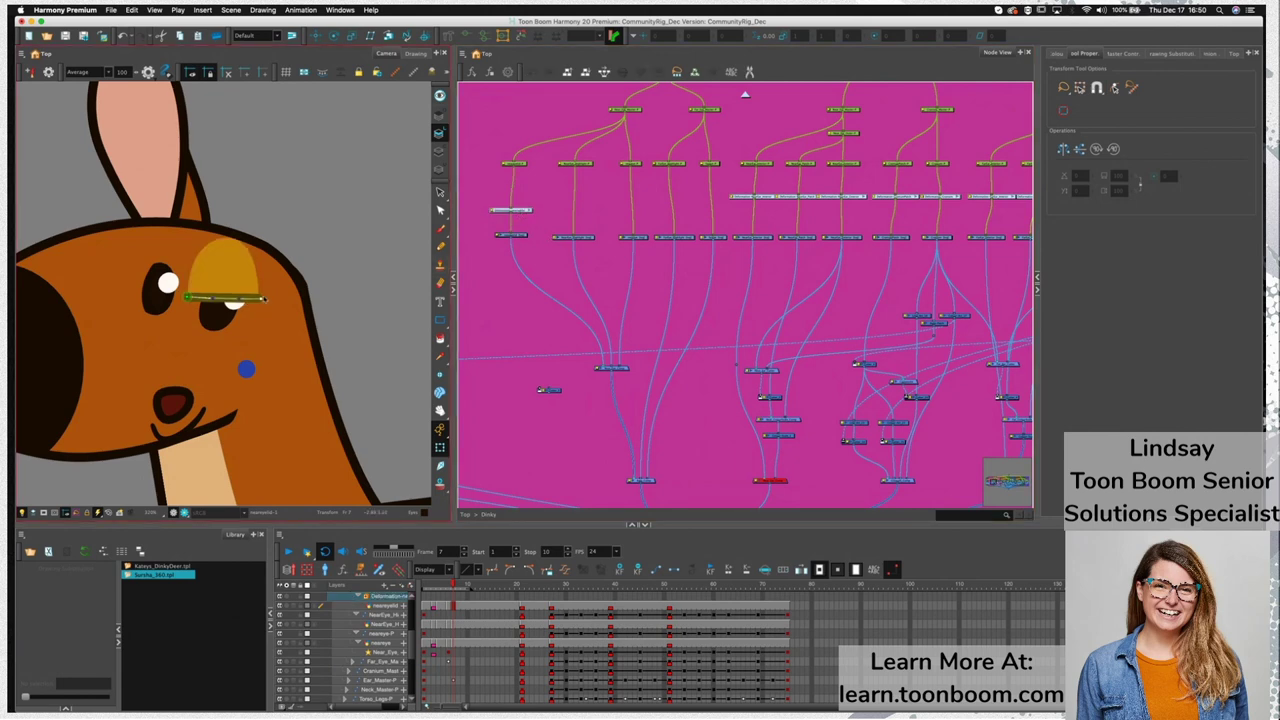
drag(262, 301, 220, 313)
click(229, 285)
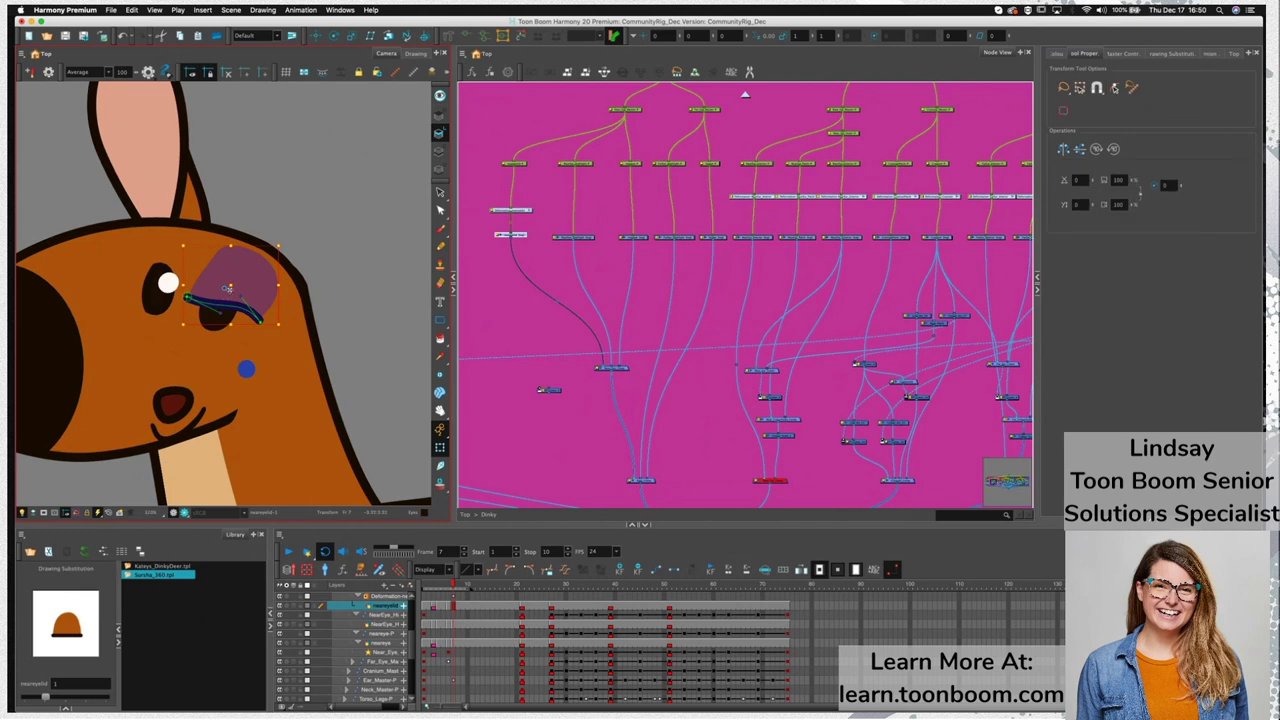
key(Escape)
scroll(286, 393, down, 3)
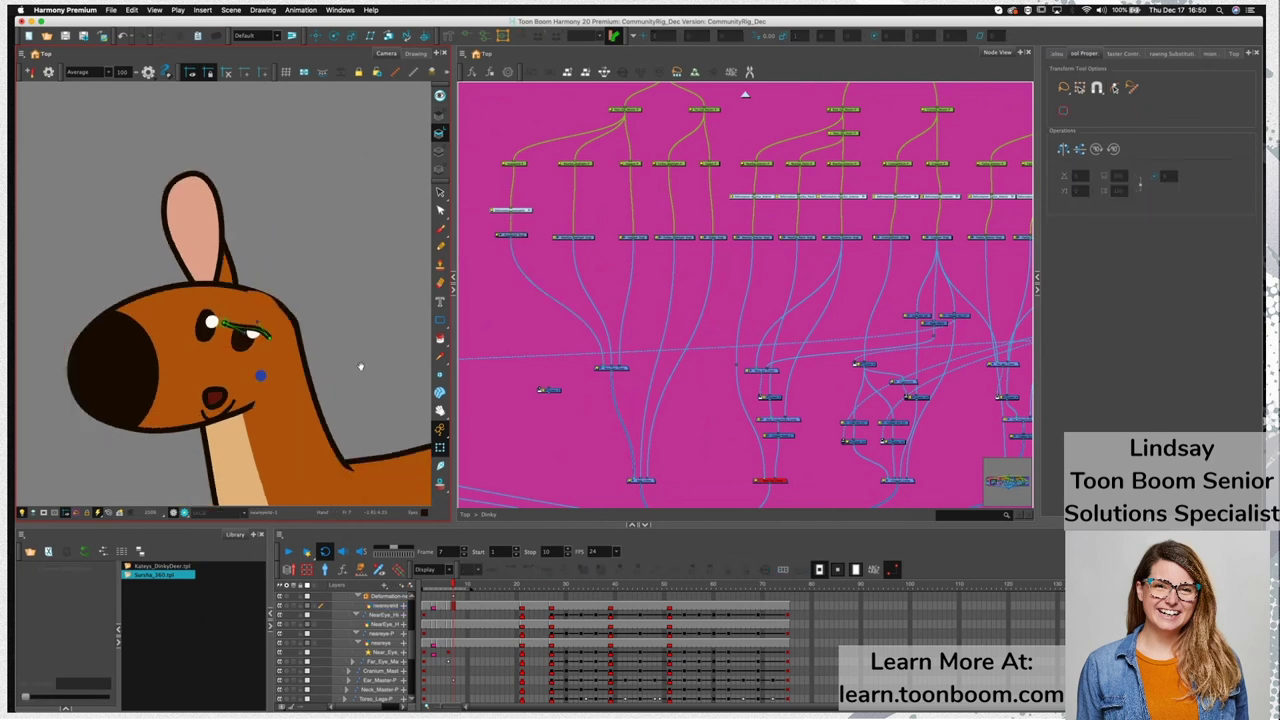
drag(361, 367, 366, 344)
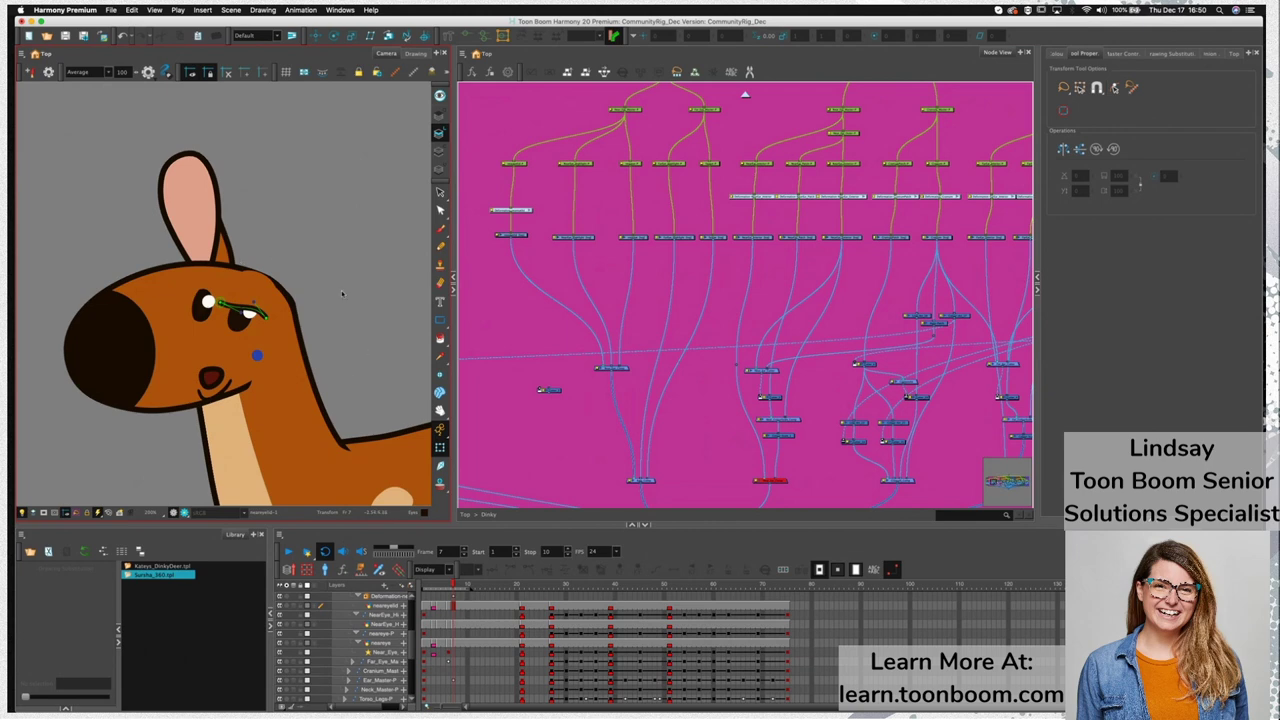
click(263, 286)
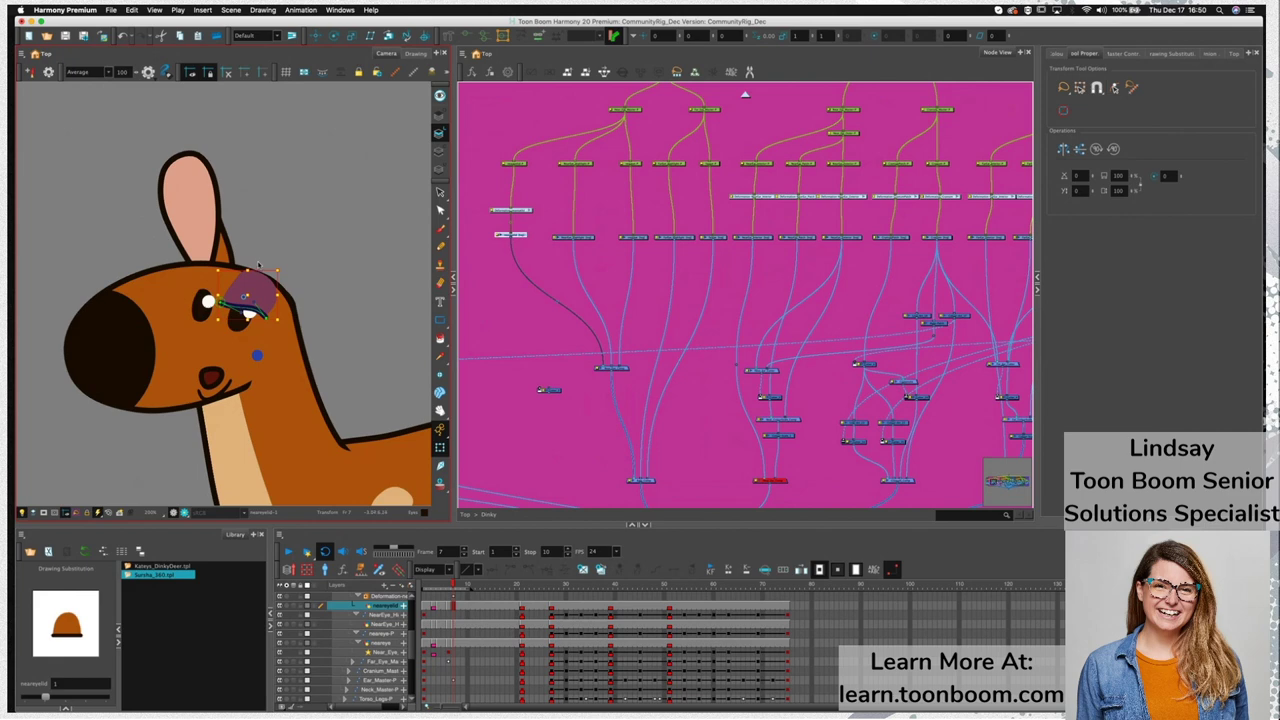
key(Escape)
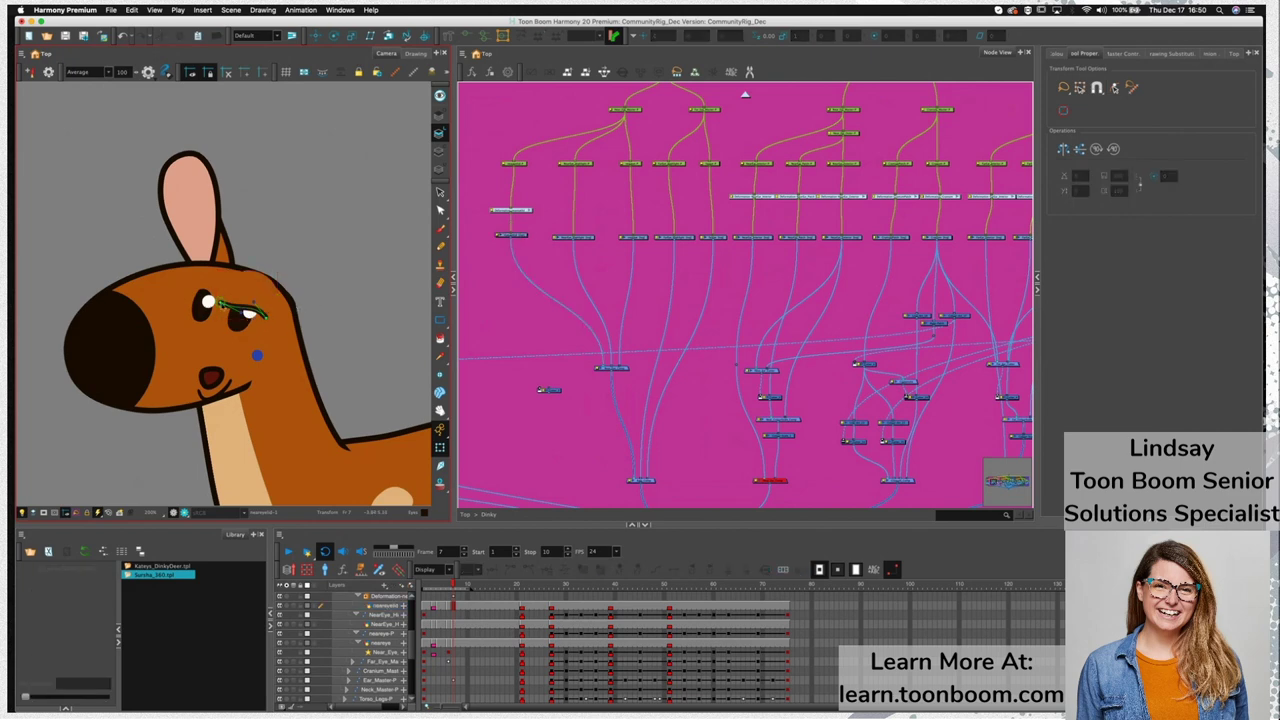
Try lowering the front and rear ends of the eyelid's deformer line over the near eye and undo both moves
drag(220, 303, 210, 358)
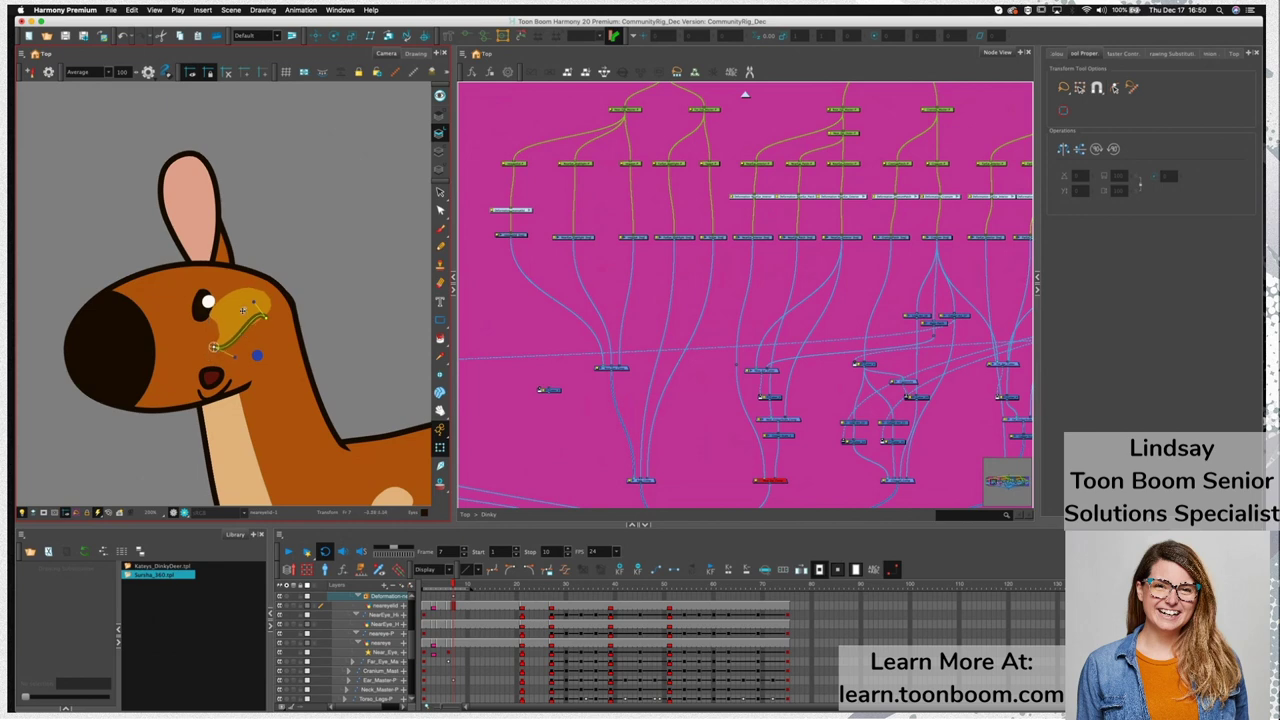
click(234, 298)
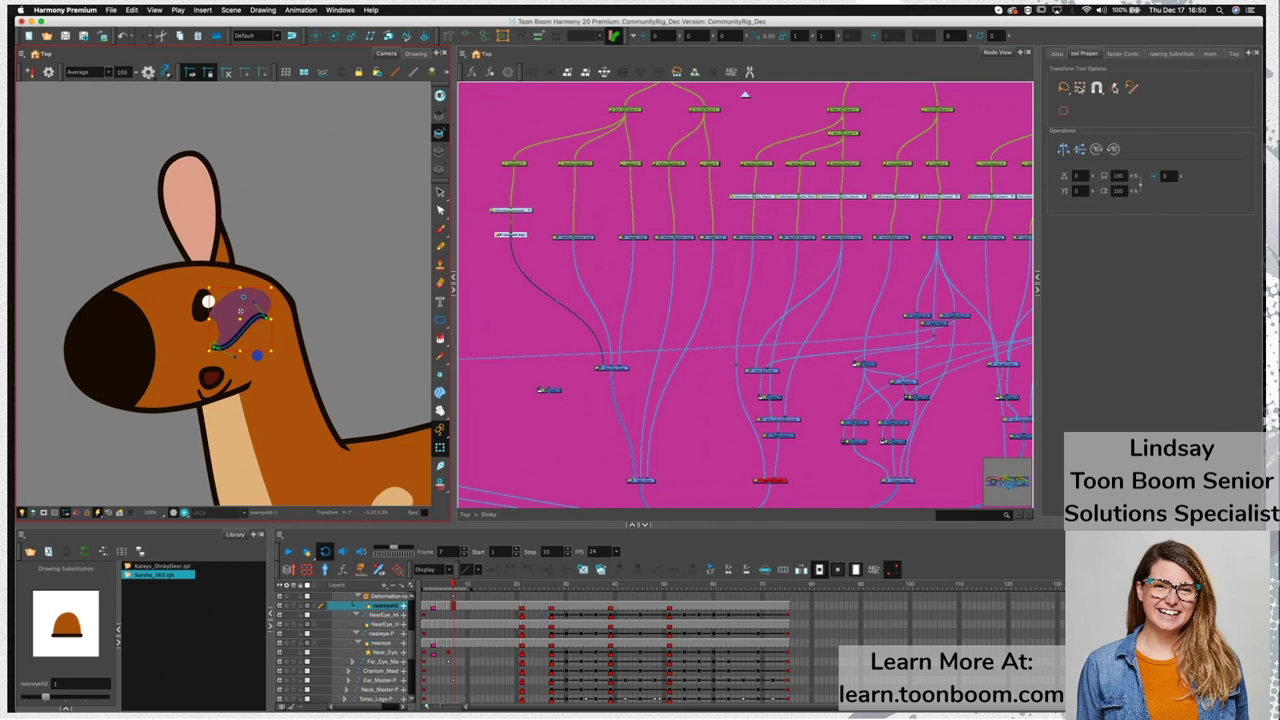
drag(266, 320, 264, 352)
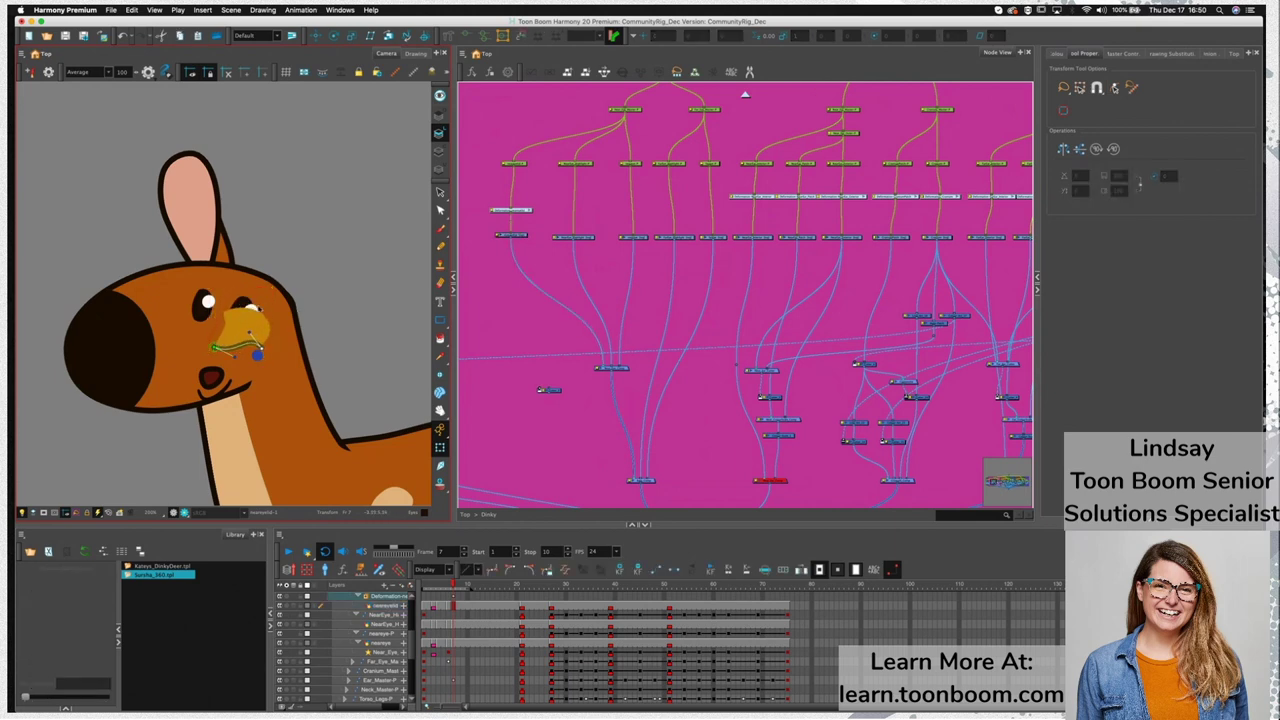
click(265, 312)
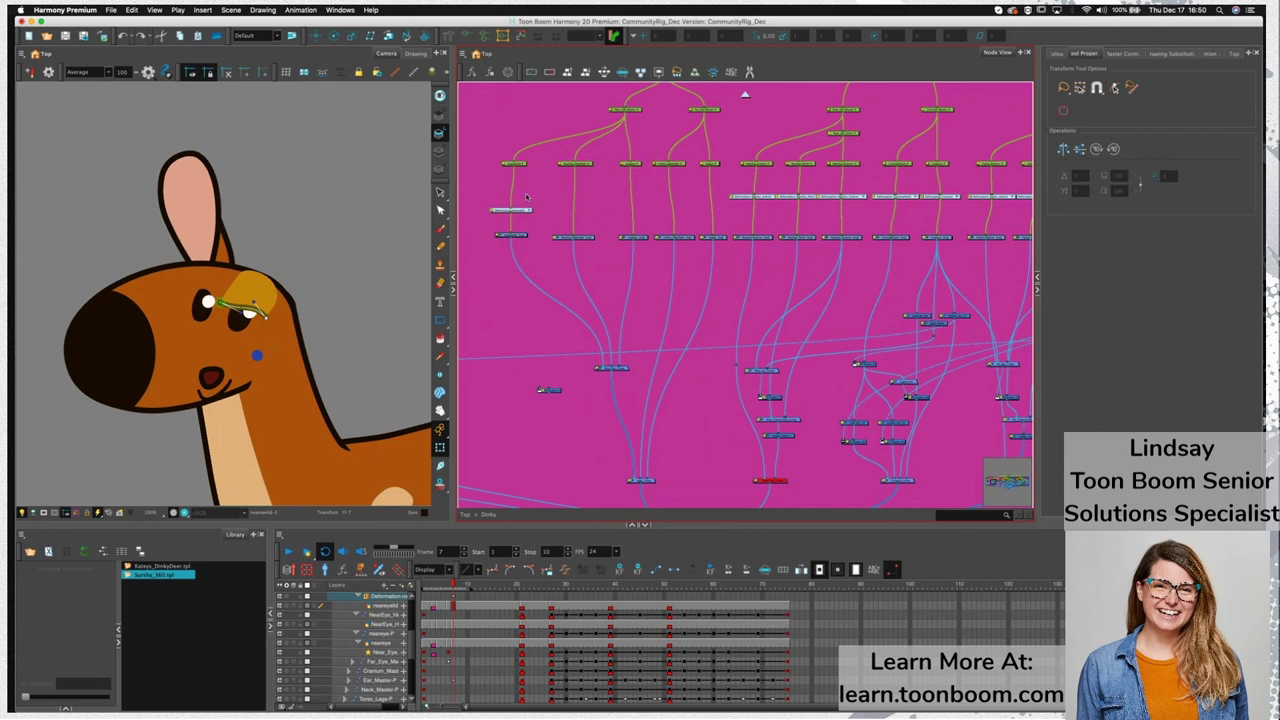
Continue the neareyelid deformer from the rear end of its lower line over the dome's top and close the envelope at the front point
click(511, 209)
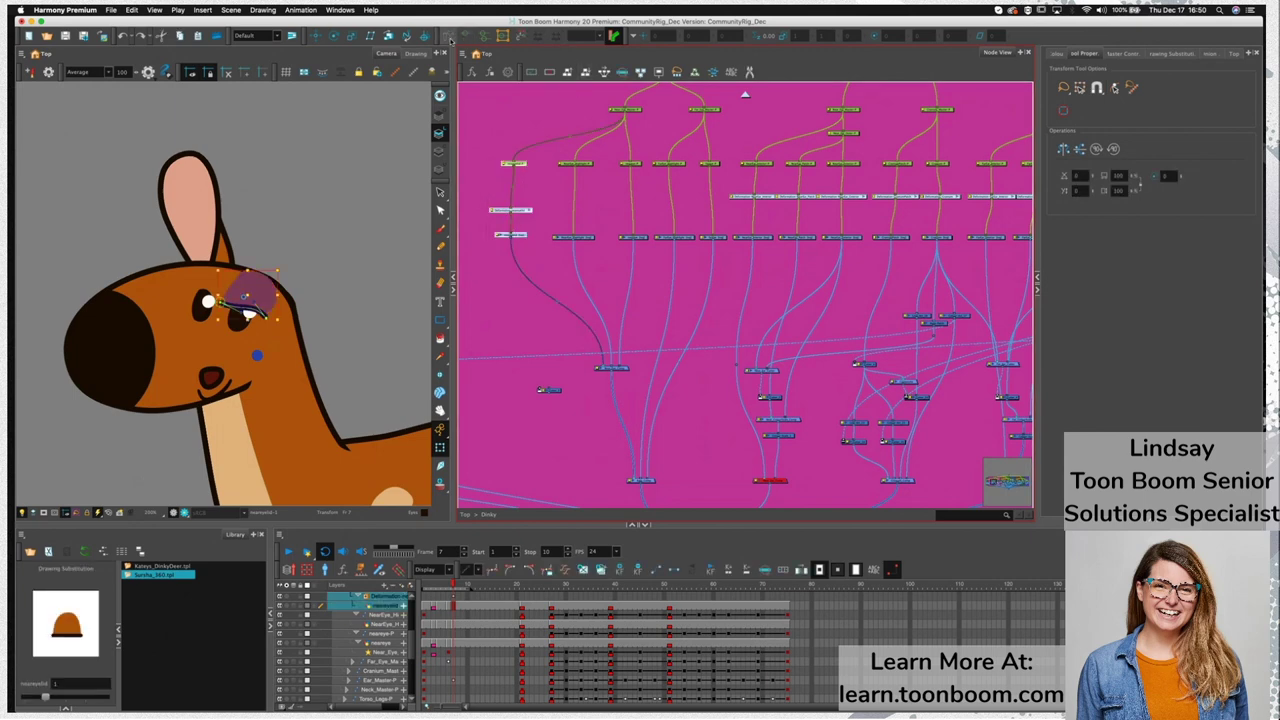
click(533, 213)
click(523, 213)
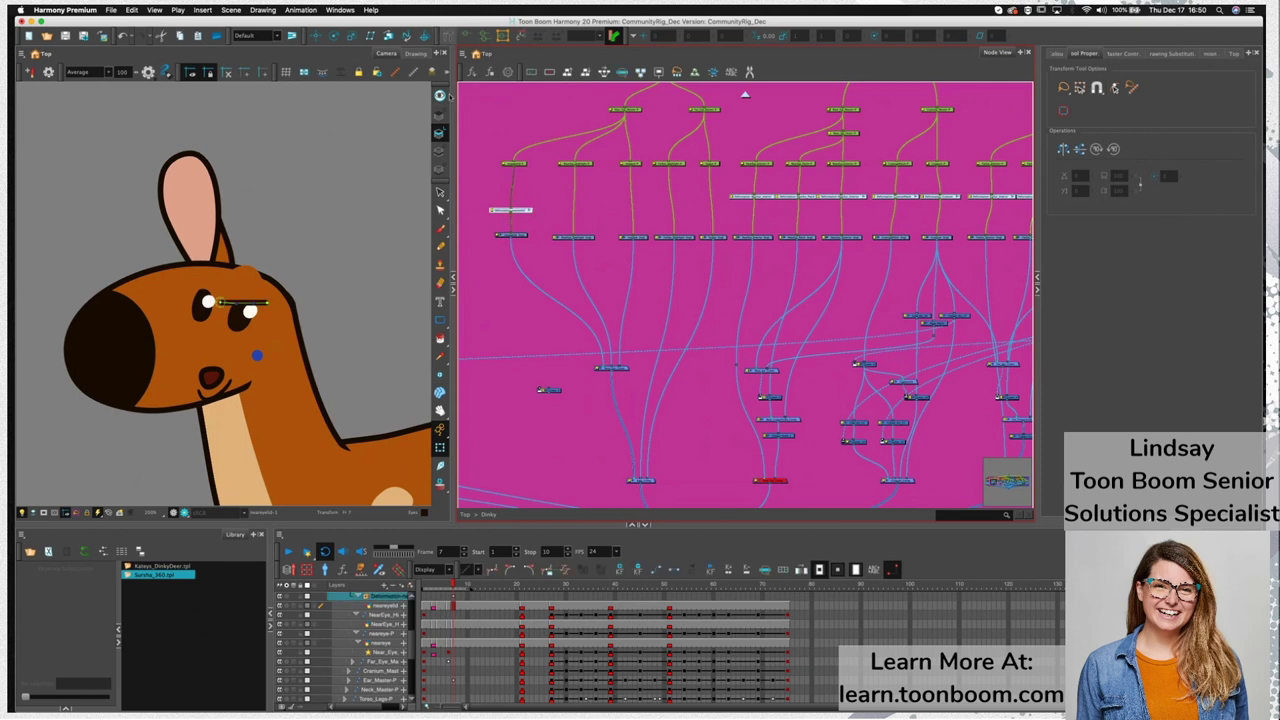
click(448, 36)
click(270, 303)
drag(271, 303, 266, 302)
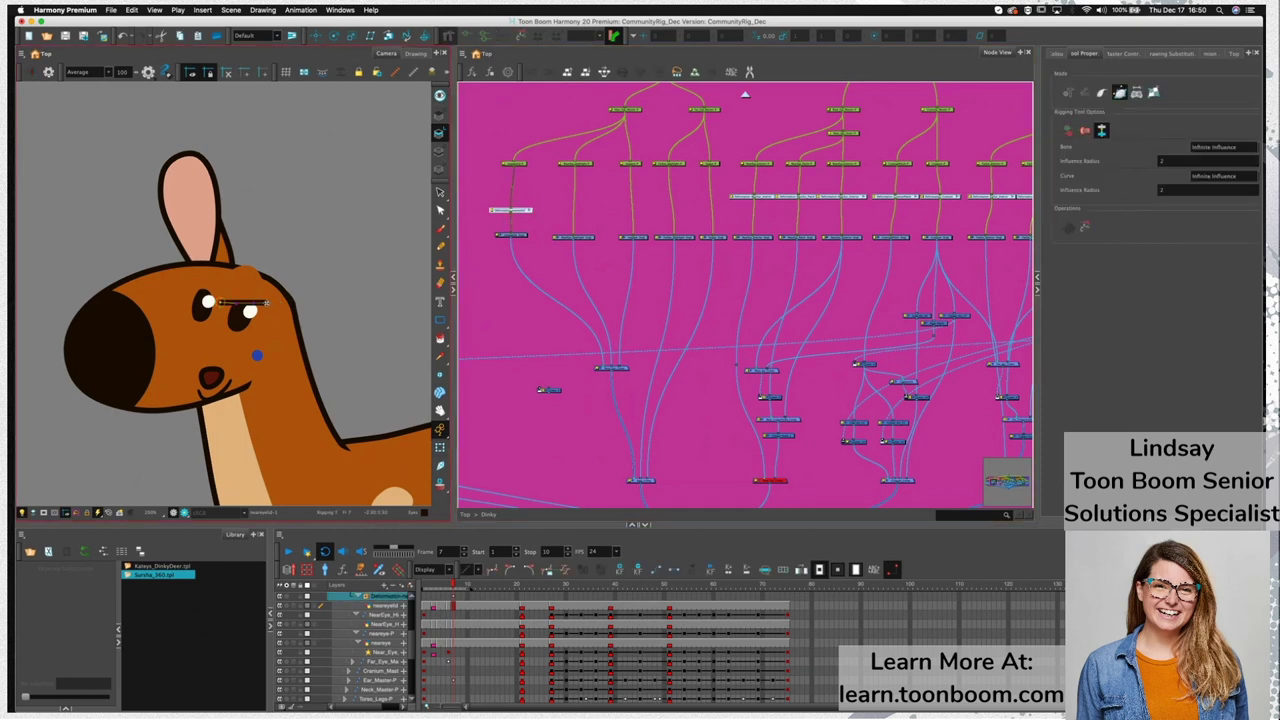
click(267, 301)
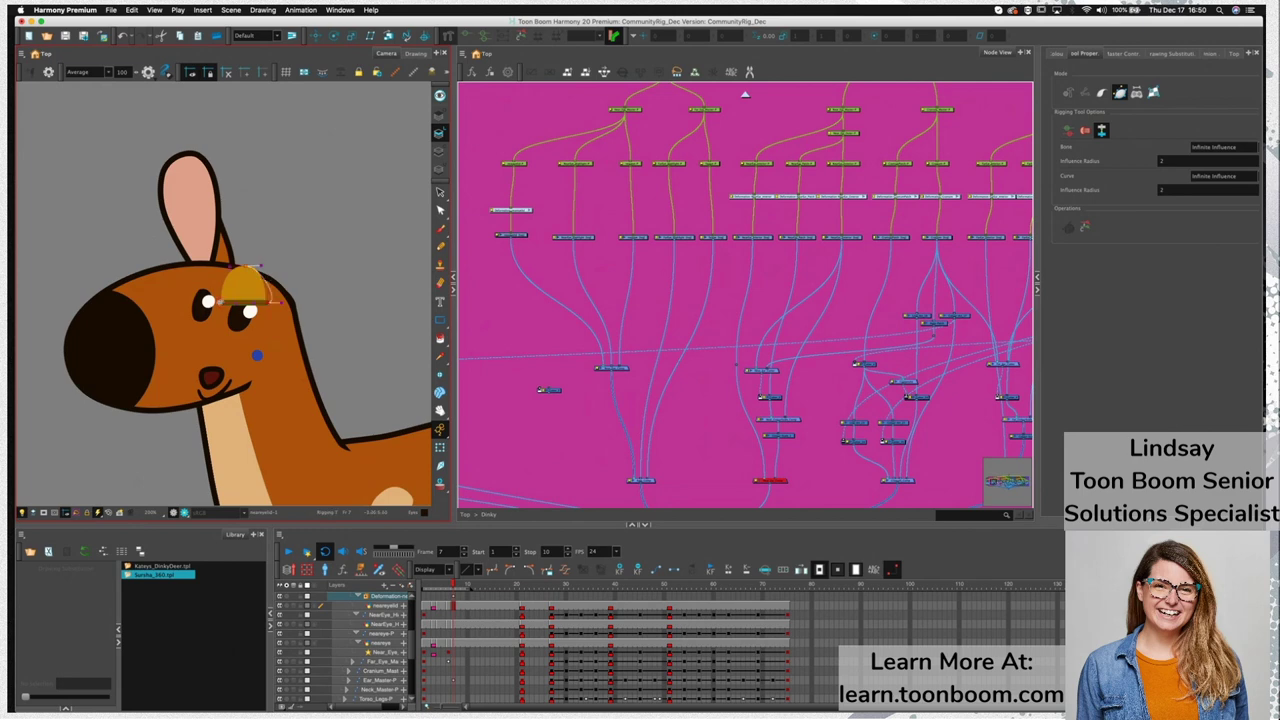
click(220, 302)
Adjust the envelope's handles so its contour follows the dome's rounded top and straight lower edge
scroll(251, 281, up, 2)
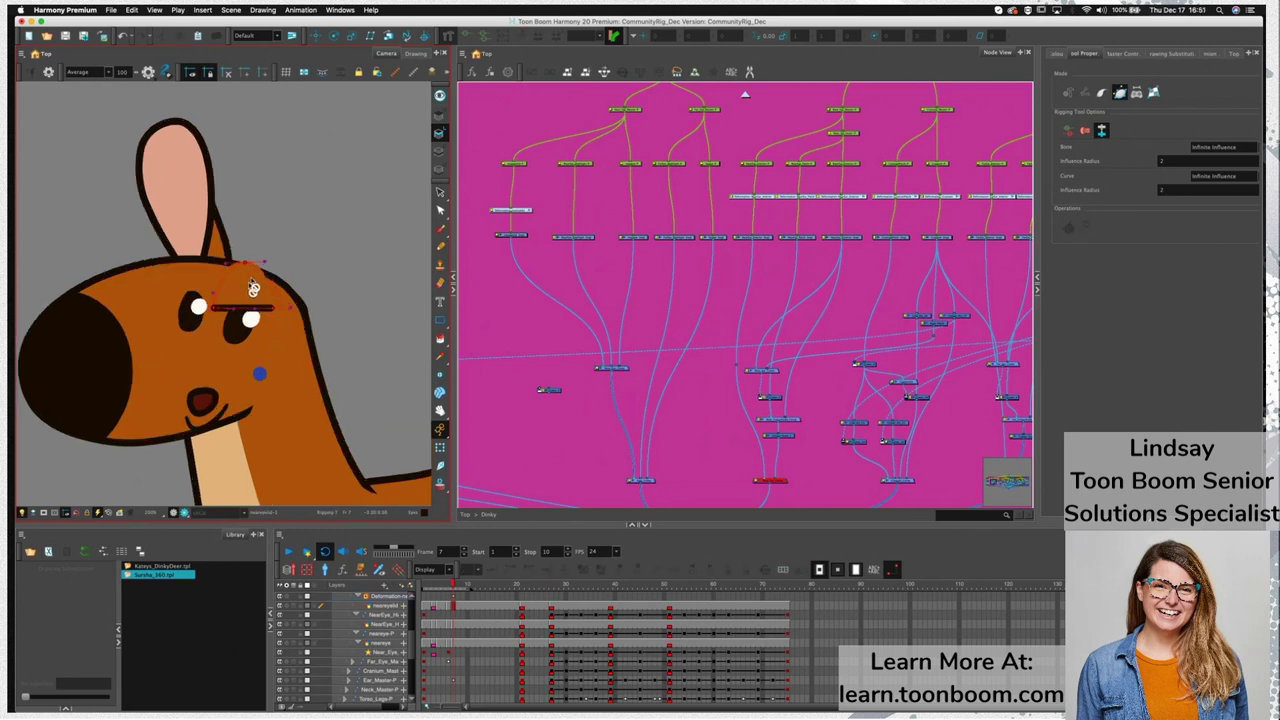
scroll(253, 288, up, 2)
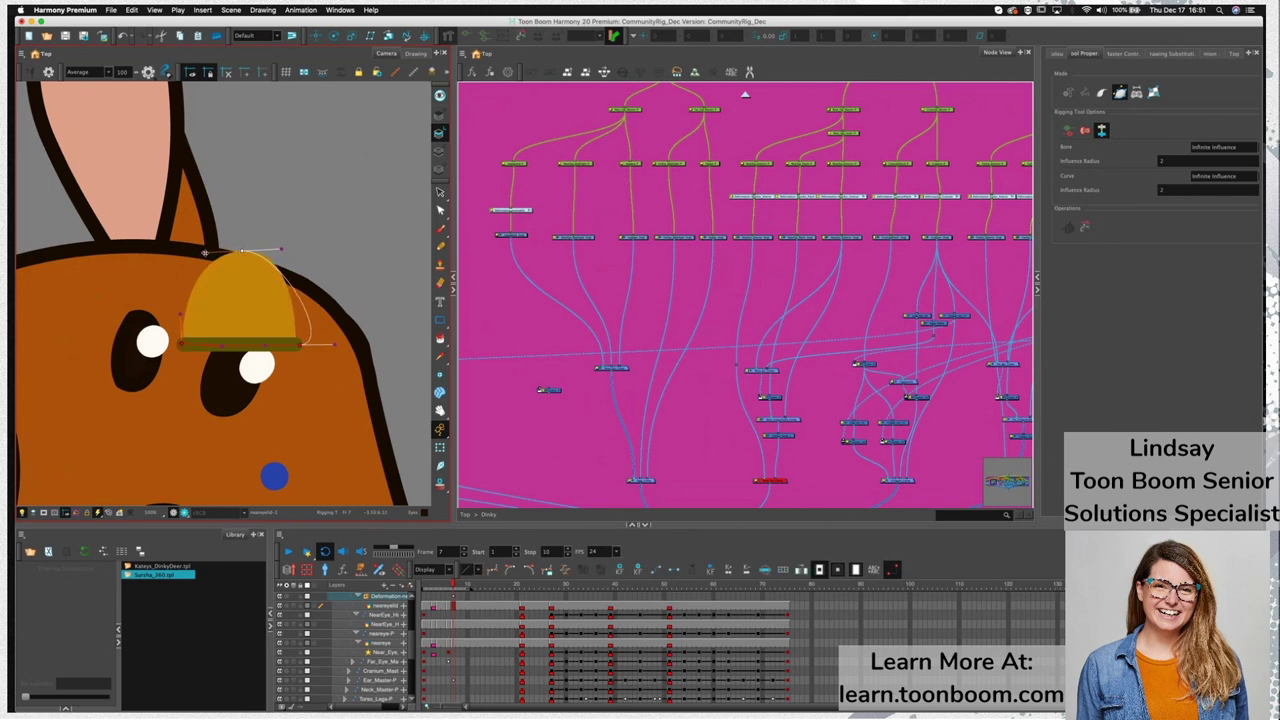
drag(284, 251, 288, 250)
drag(334, 345, 267, 346)
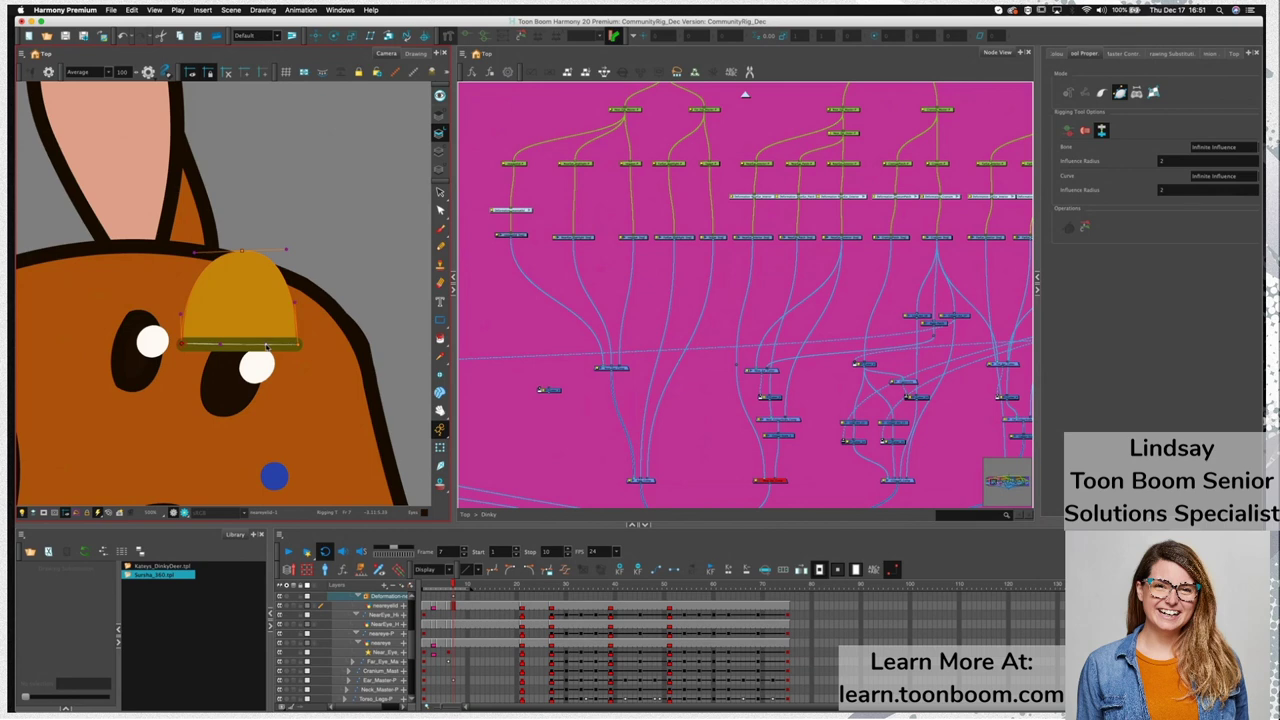
Deform the eyelid by pulling the envelope's front corner down, nudging its top point and curving the lower edge
key(shift+t)
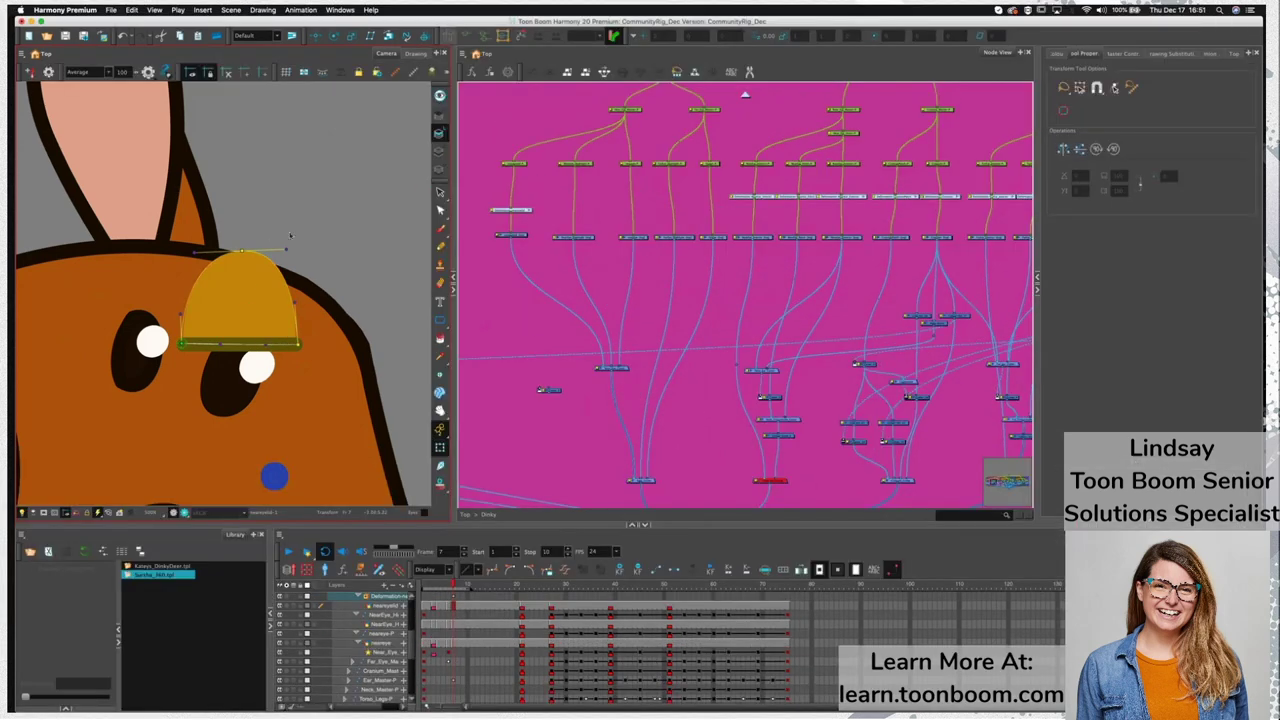
drag(180, 345, 176, 430)
mouse_move(240, 250)
mouse_down()
mouse_move(237, 310)
mouse_move(245, 259)
mouse_up()
drag(264, 345, 244, 305)
key(1)
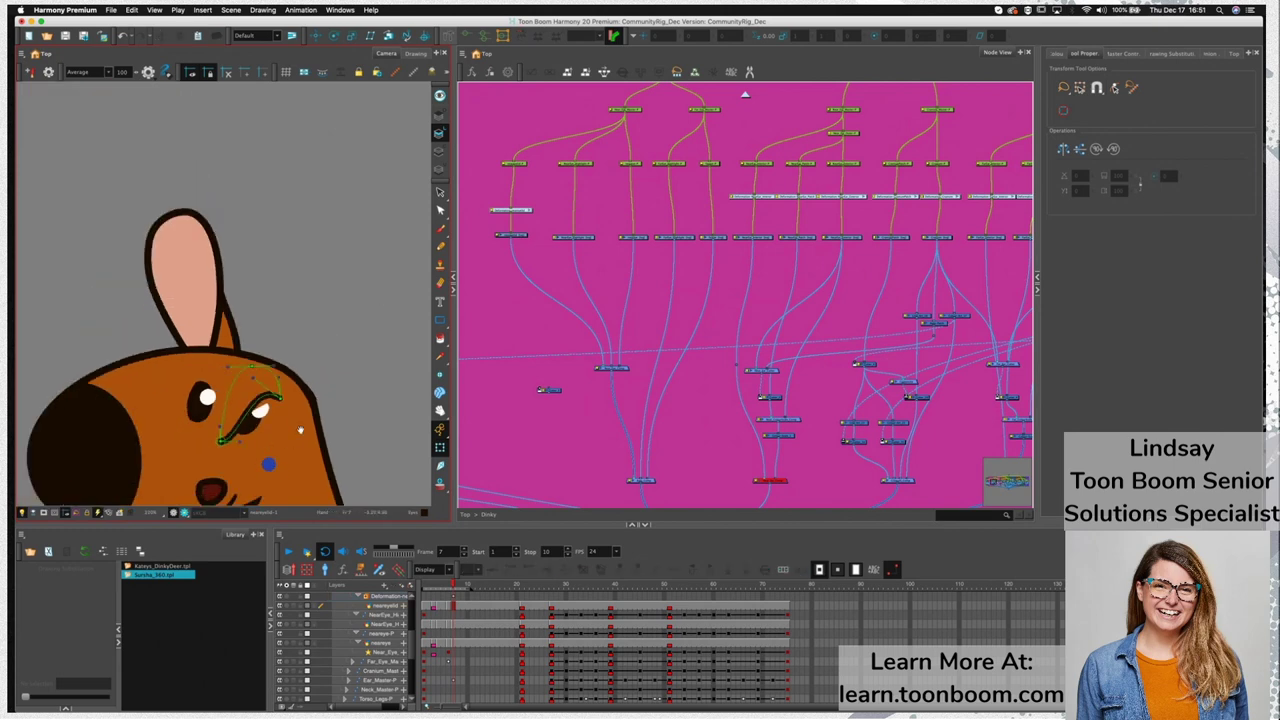
drag(300, 430, 291, 341)
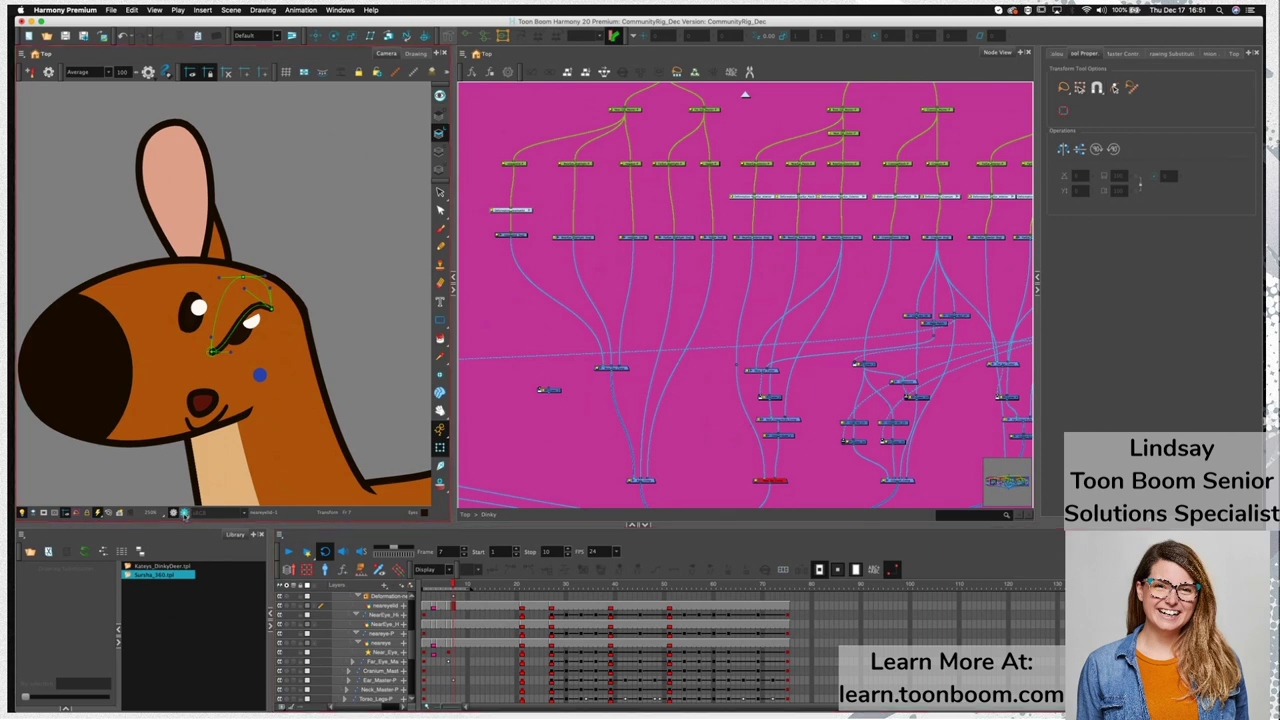
Reshape the lid's lower edge into a downward curve over the near eye in Render View, and return to OpenGL View
click(184, 513)
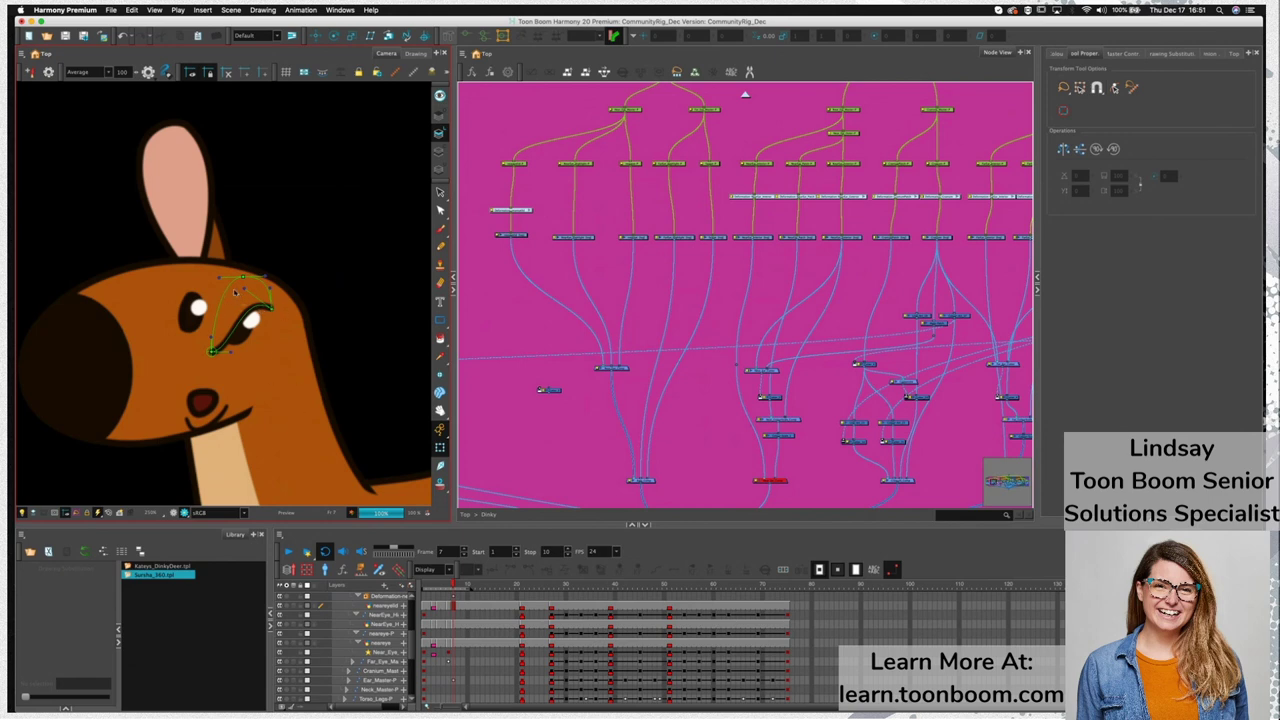
drag(271, 309, 249, 340)
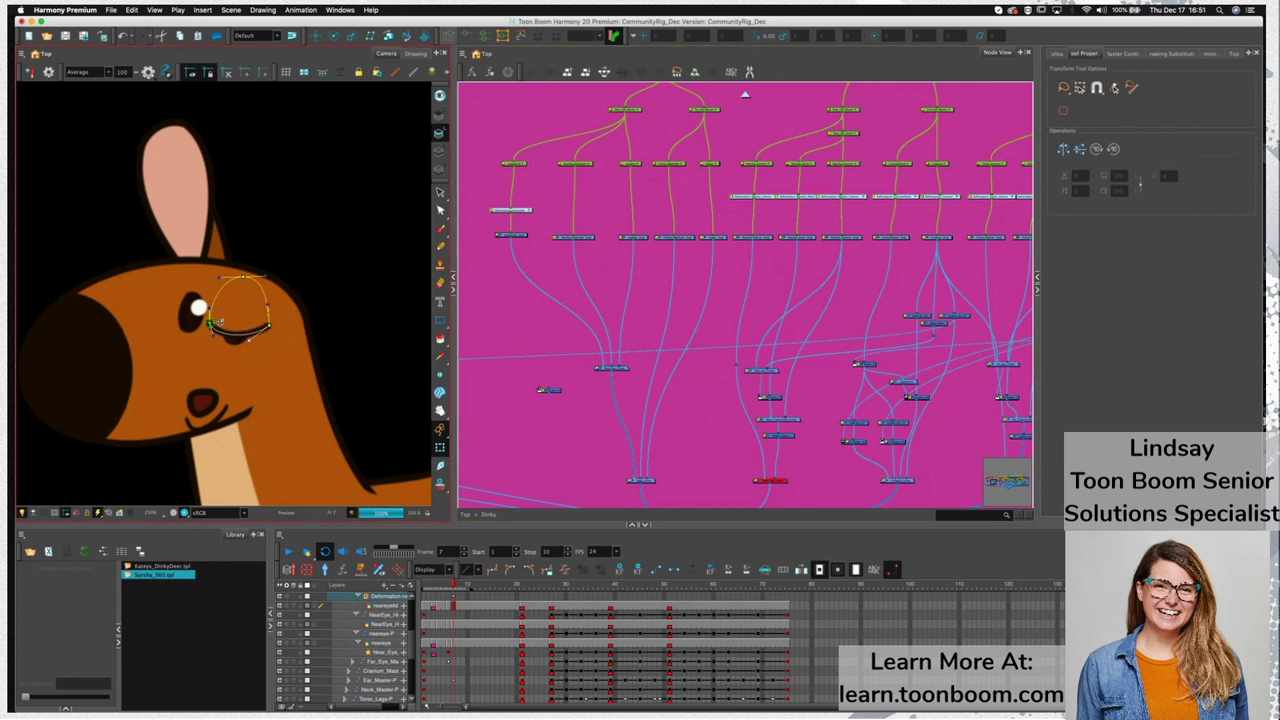
drag(213, 321, 268, 325)
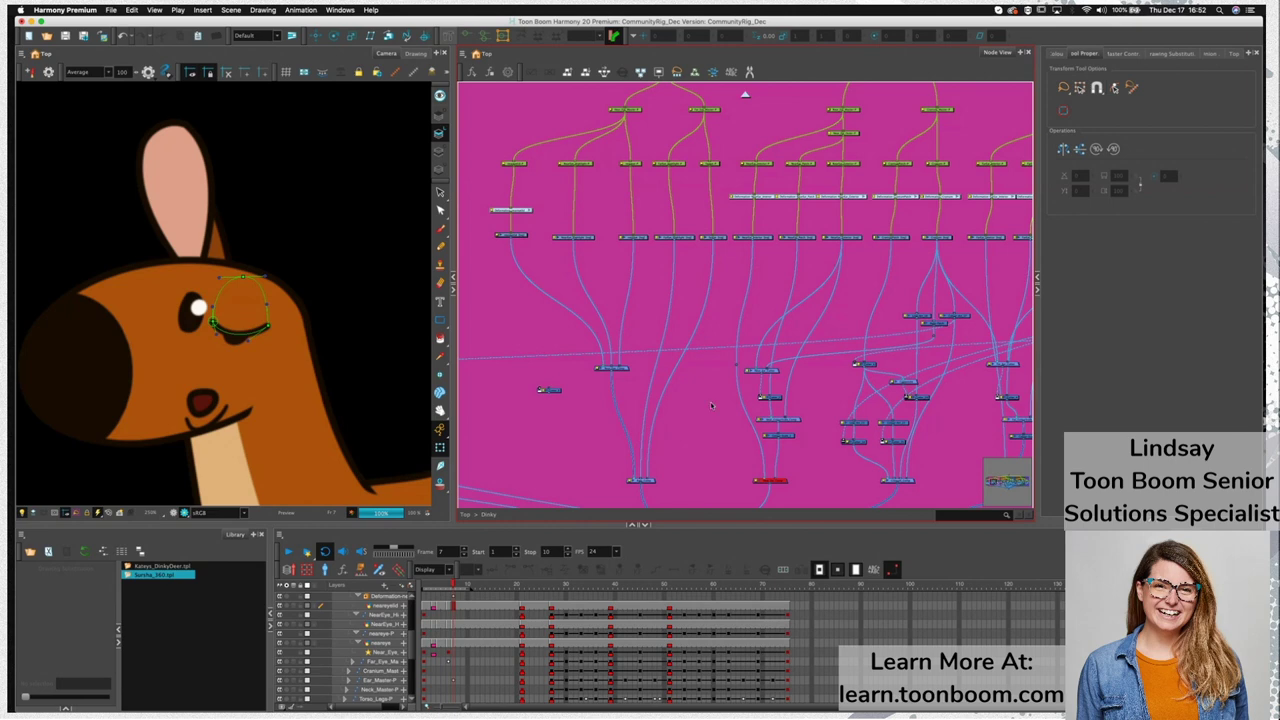
click(173, 513)
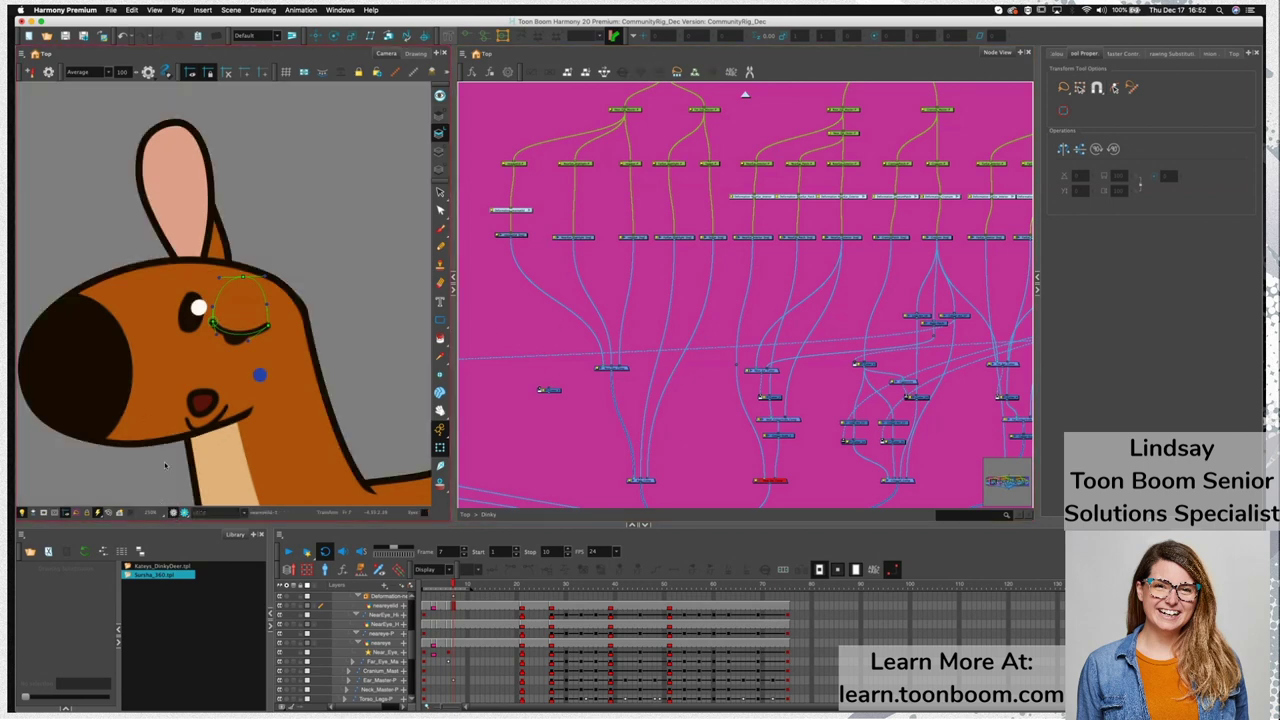
Reset the neareyelid's envelope deformation to its resting dome shape at frame 7
click(516, 236)
click(538, 260)
click(521, 236)
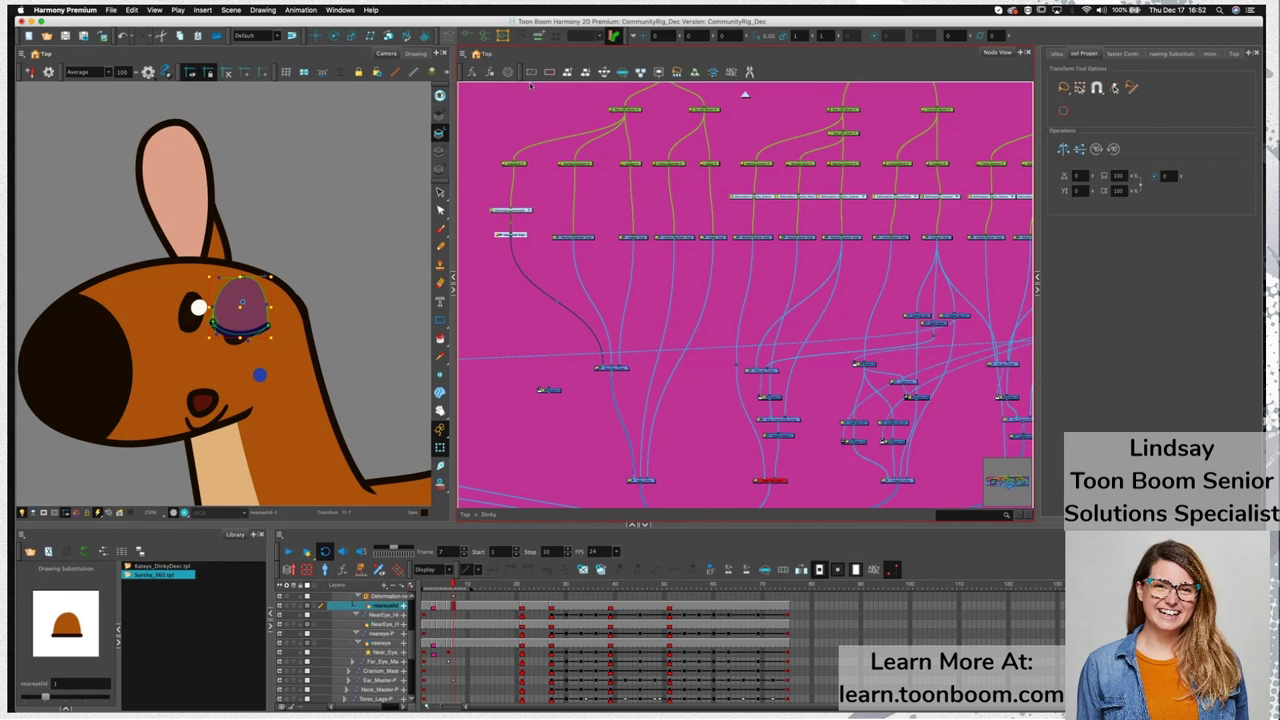
click(516, 210)
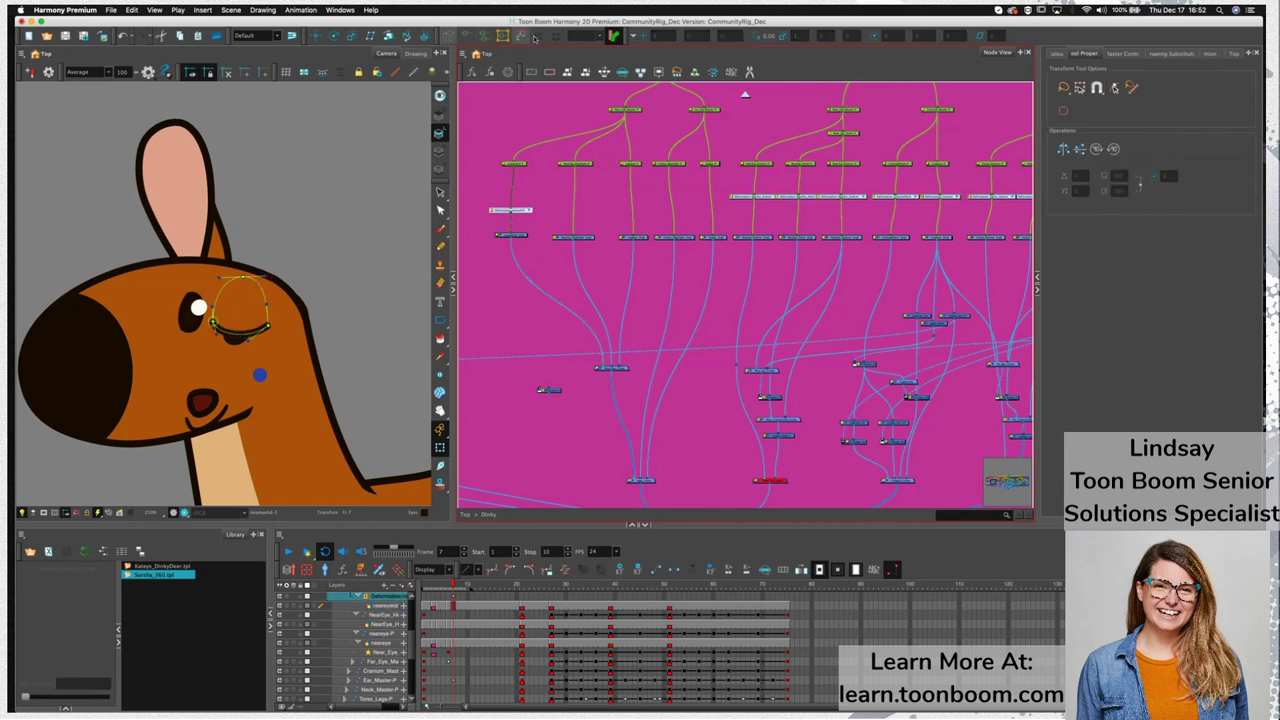
click(523, 38)
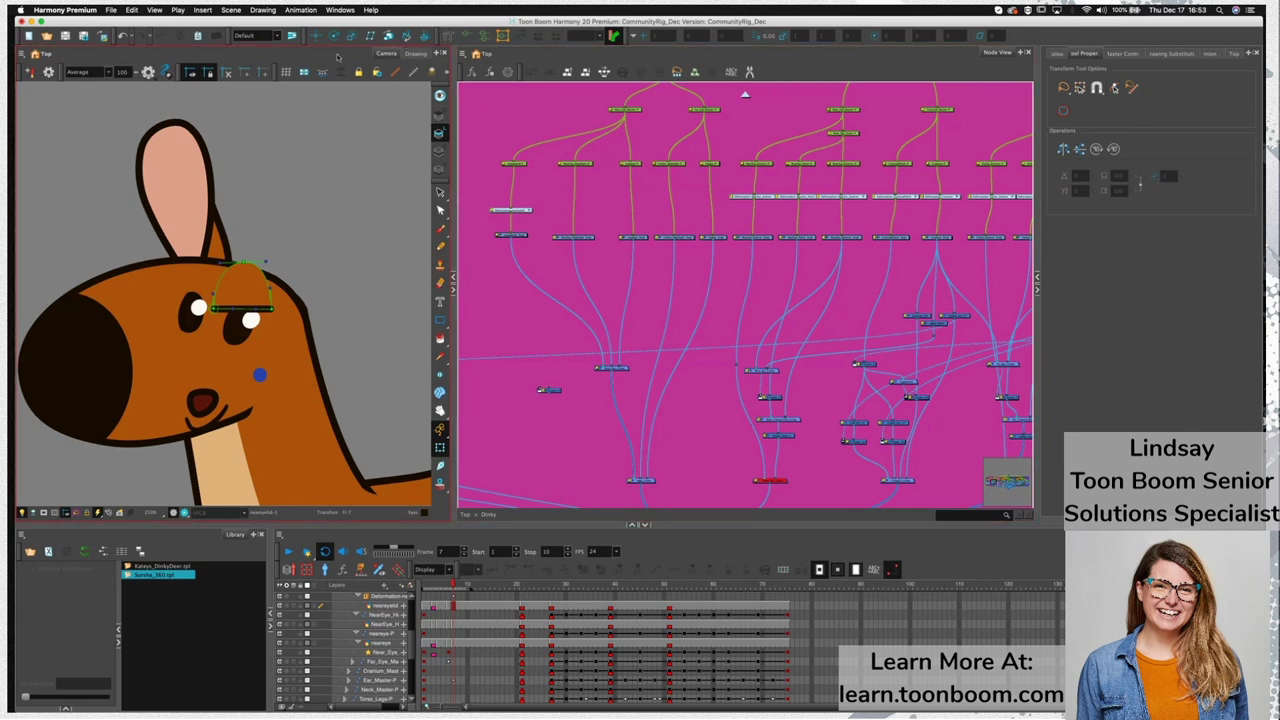
Re-enable the disabled near ear node and switch the neareyelid's drawing substitution to the empty drawing
click(767, 480)
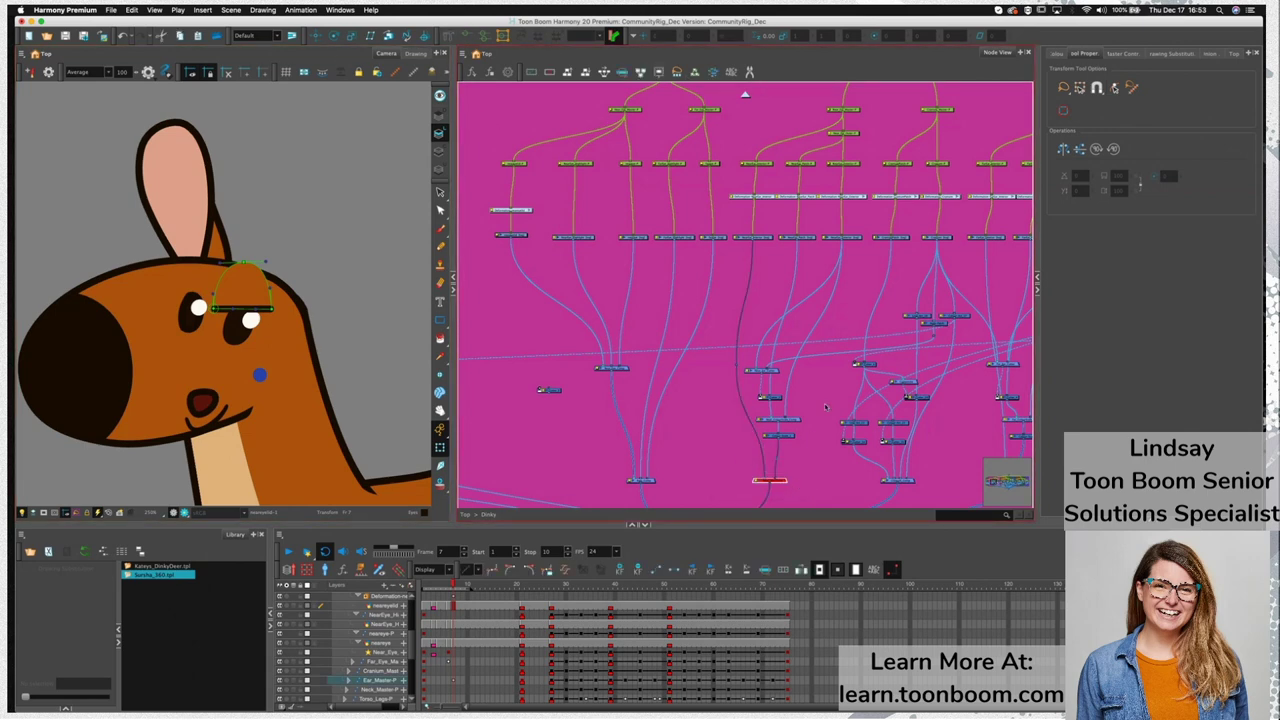
key(d)
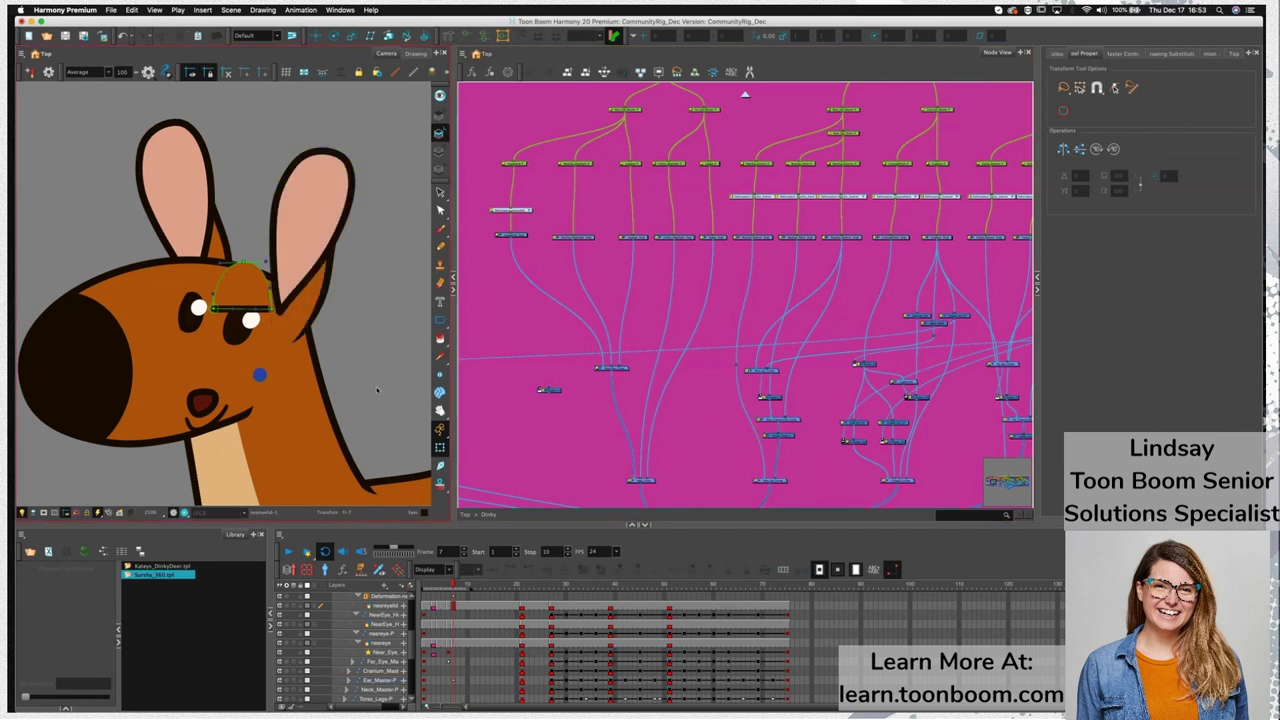
click(259, 300)
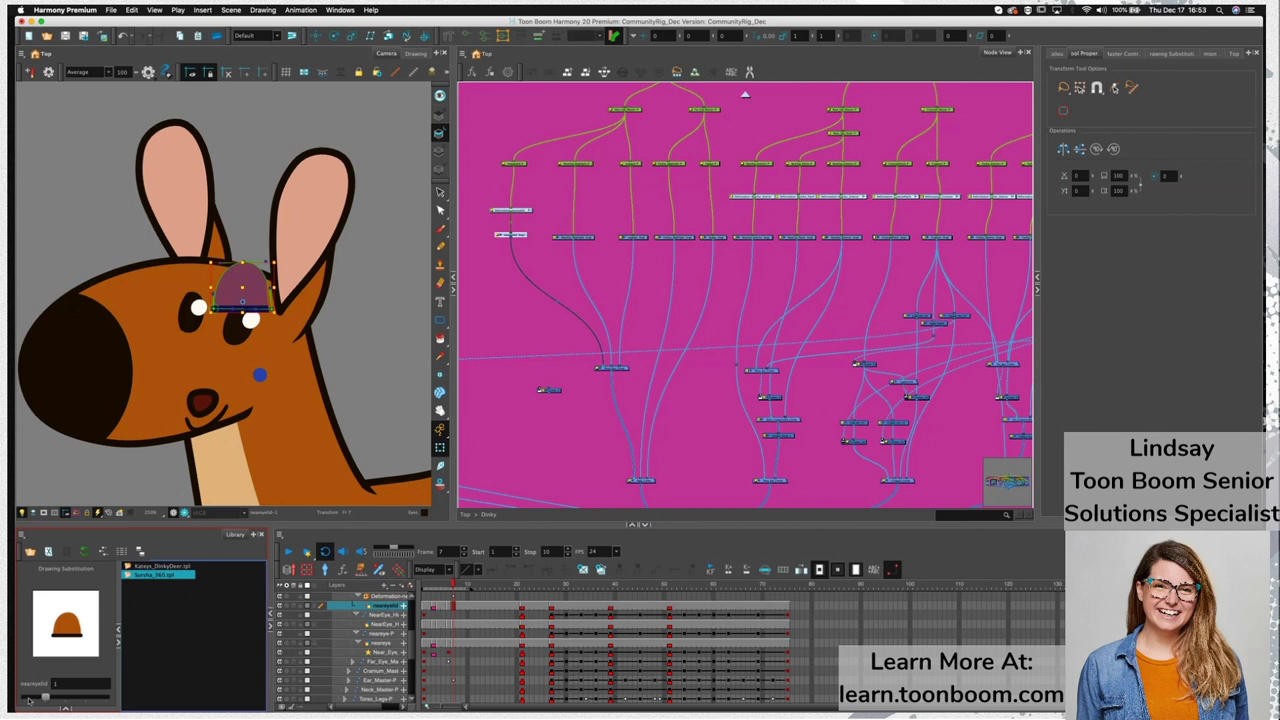
click(28, 700)
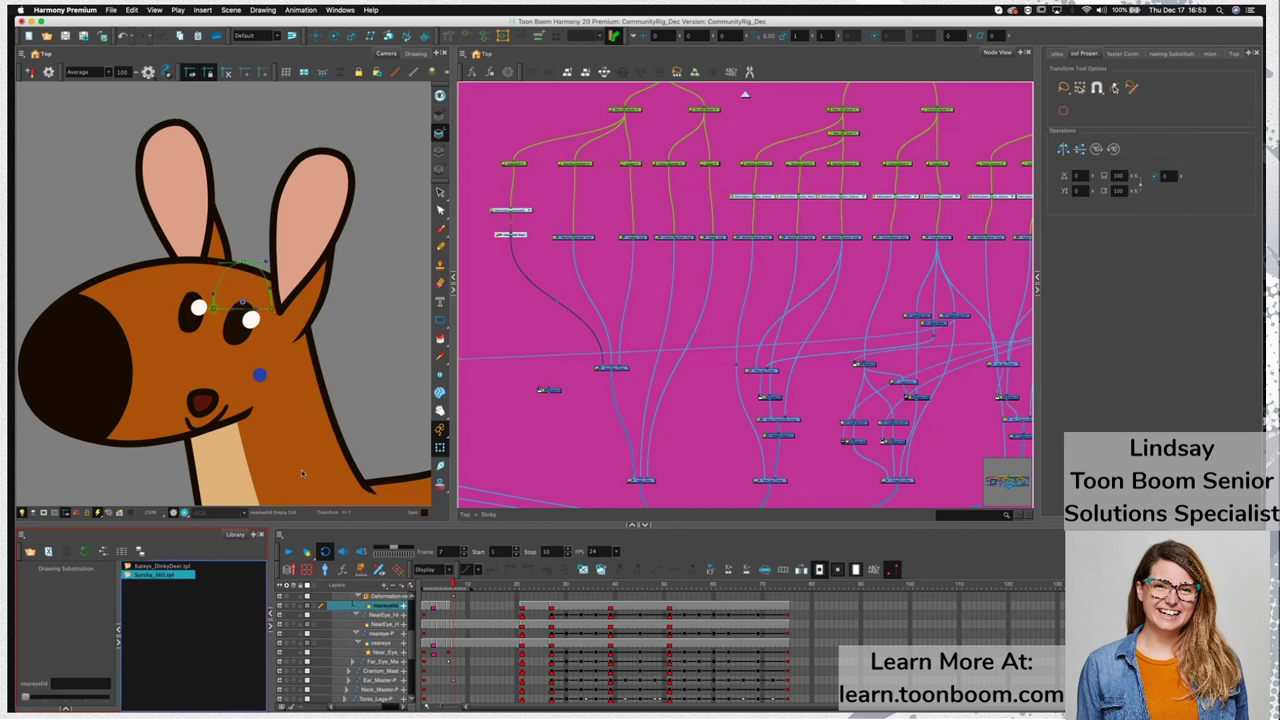
click(397, 402)
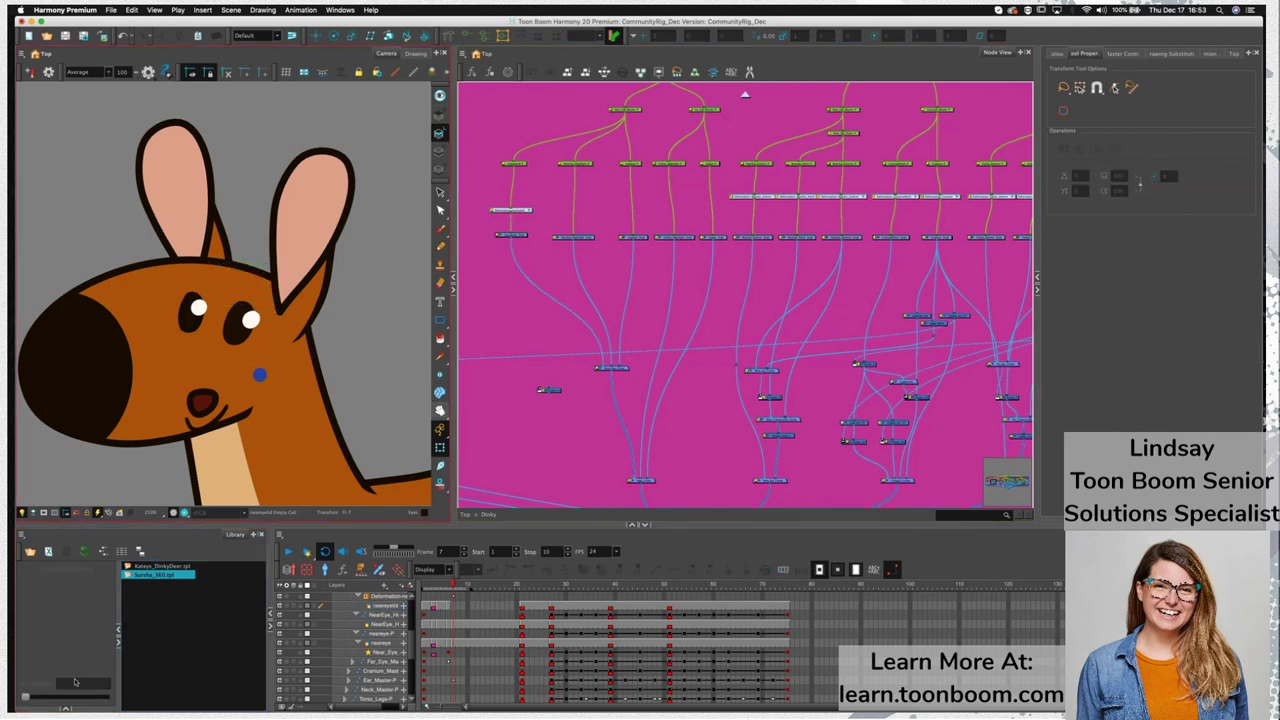
Show the neareyelid's deformer controls and look up the Show Current Deformers entry among the Deformation keyboard shortcuts, leaving the shortcuts unchanged
click(520, 239)
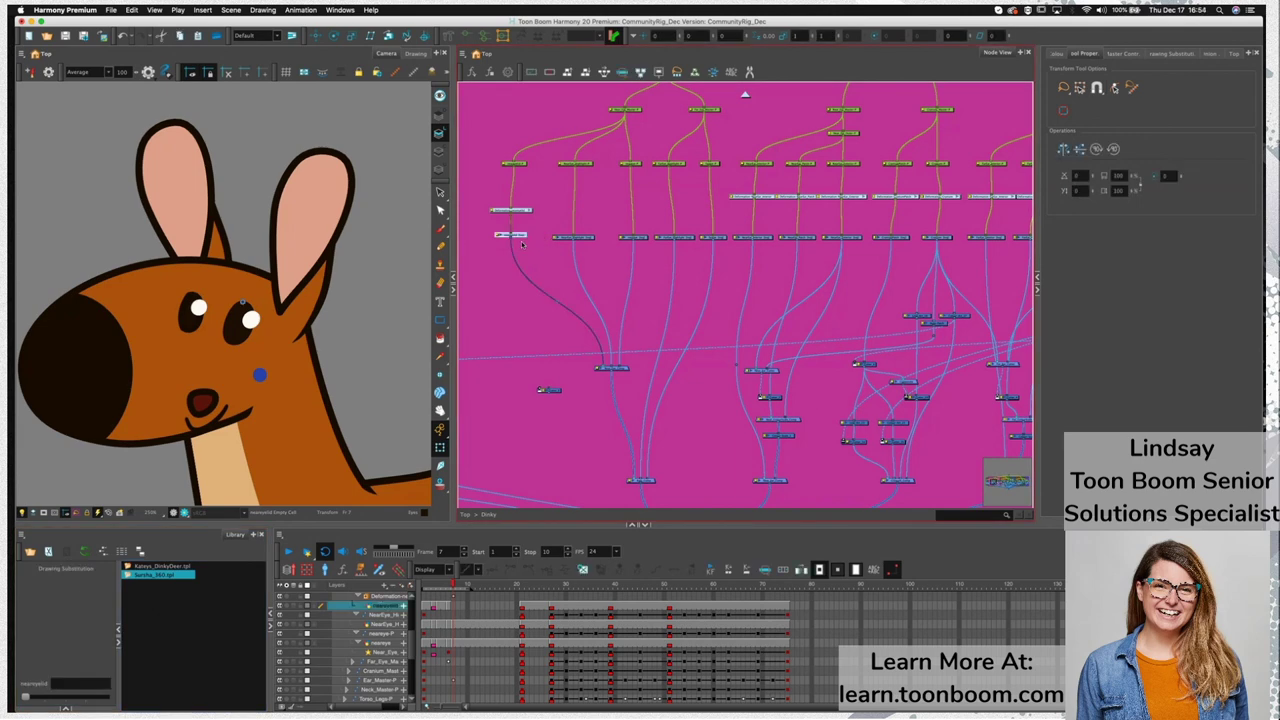
key(shift+F11)
click(91, 12)
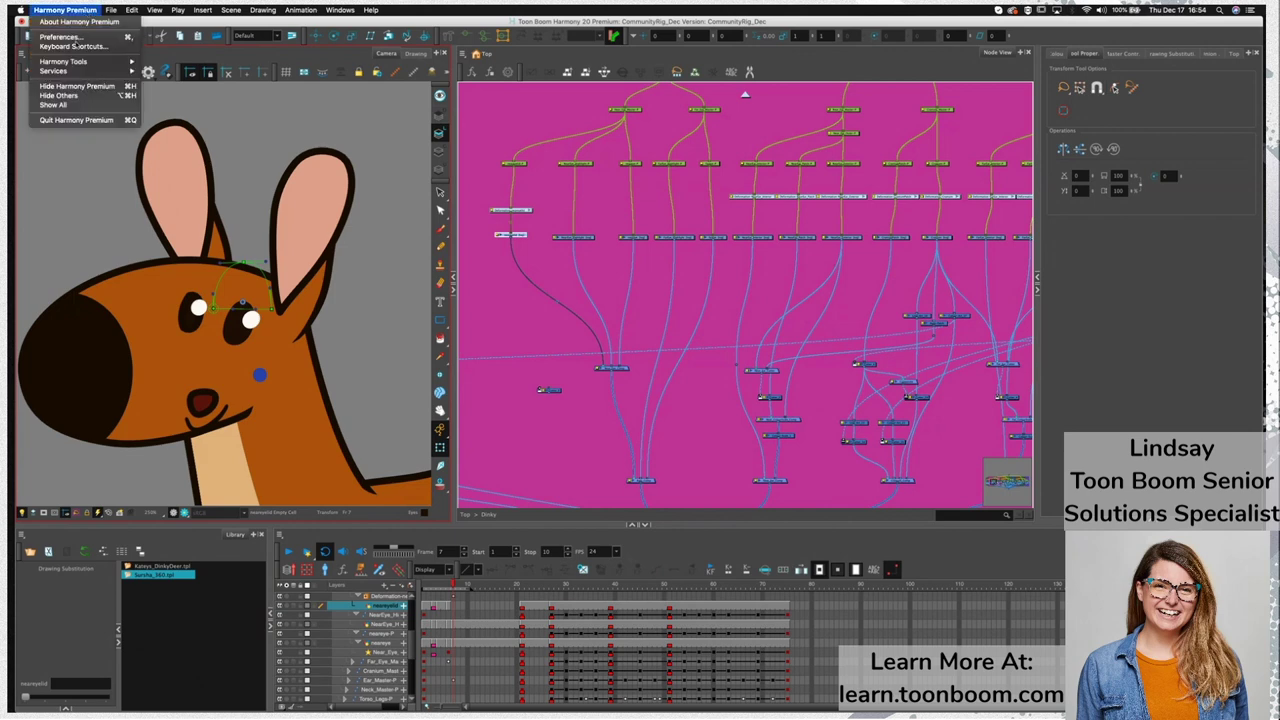
click(74, 46)
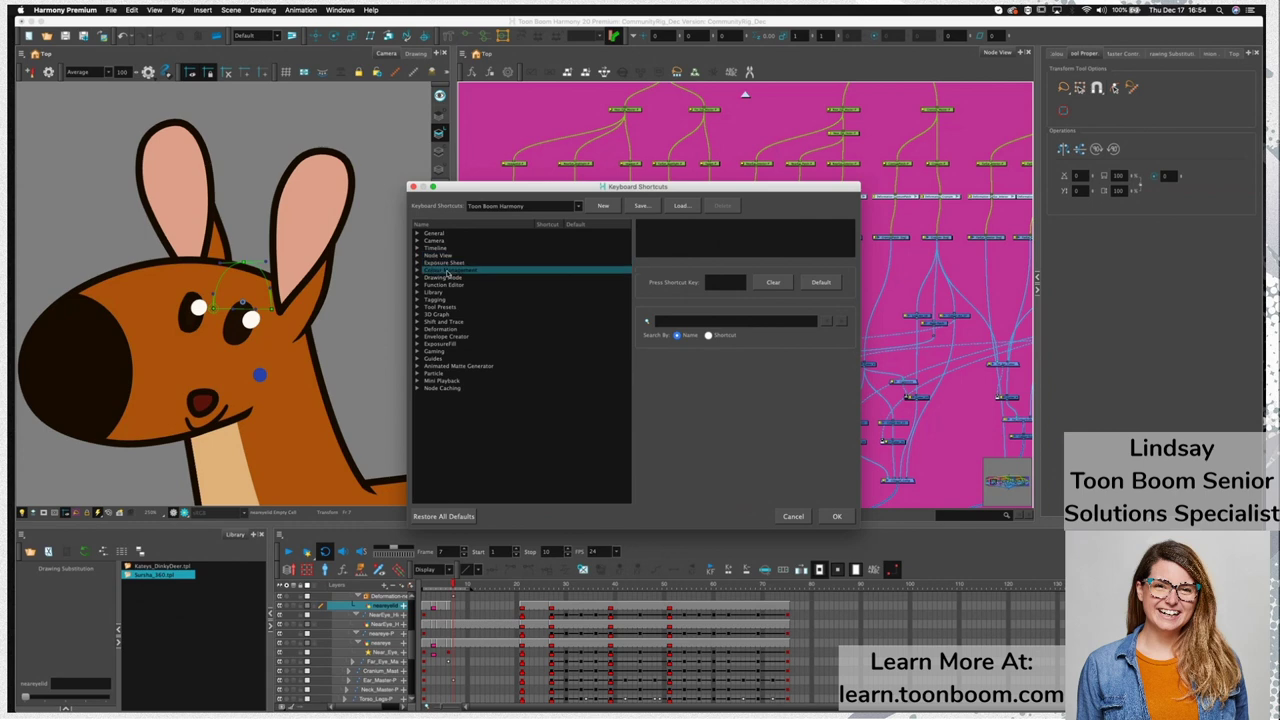
click(459, 331)
double_click(459, 331)
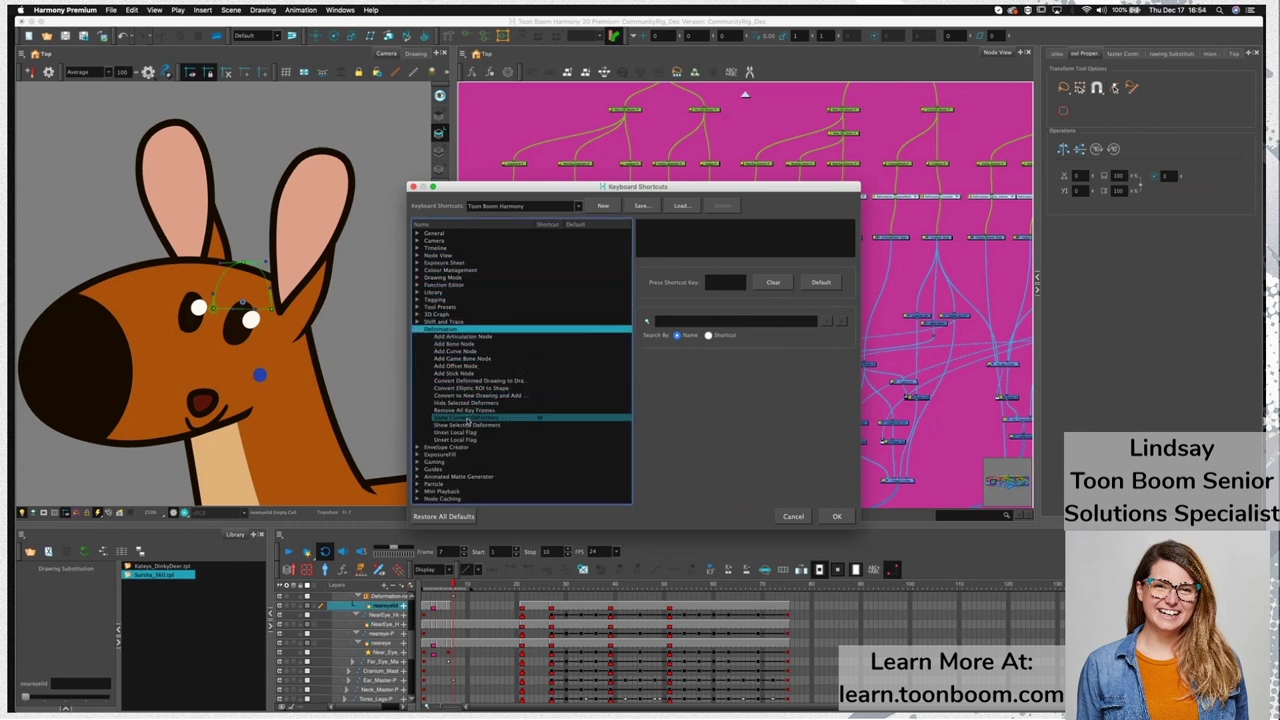
click(543, 420)
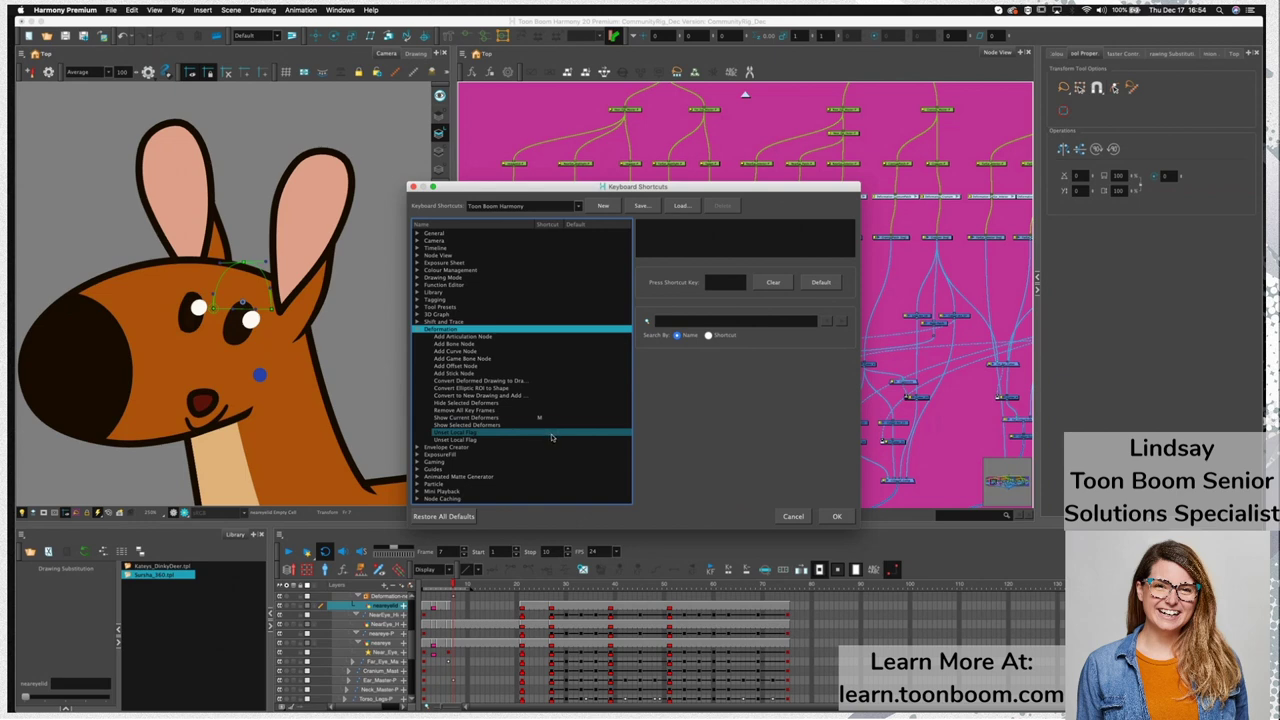
click(544, 425)
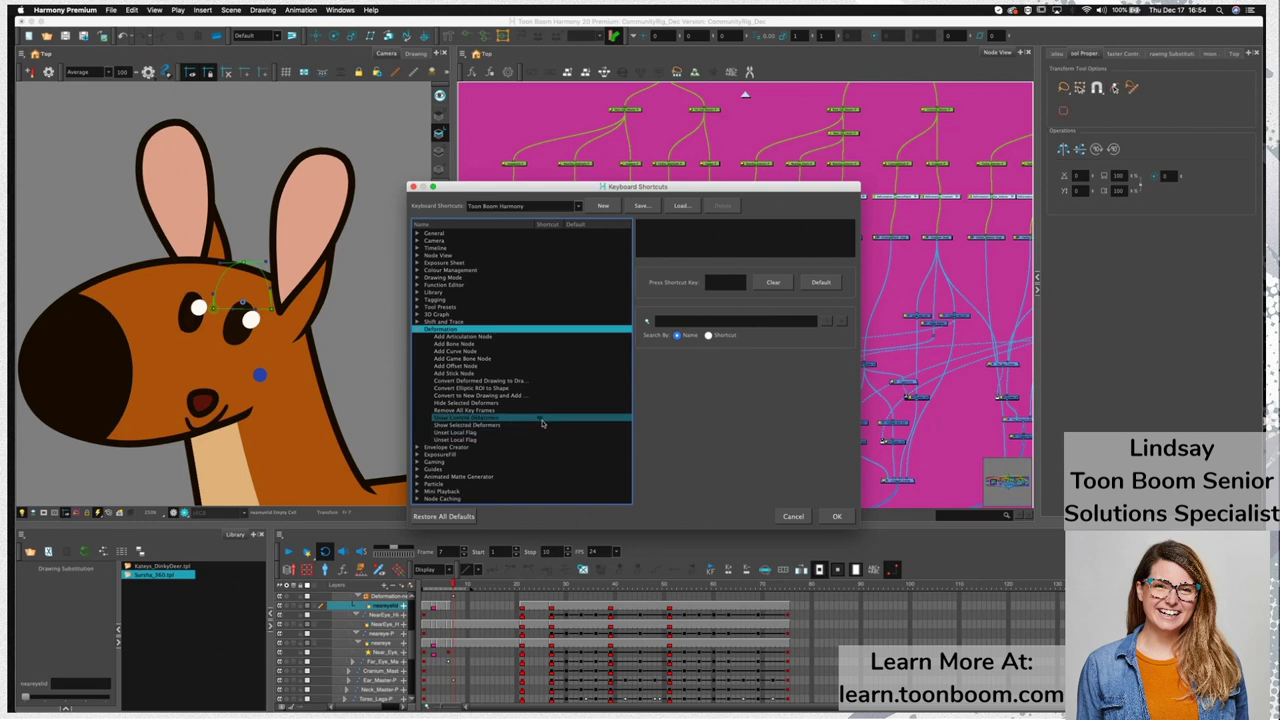
key(Up)
key(Up)
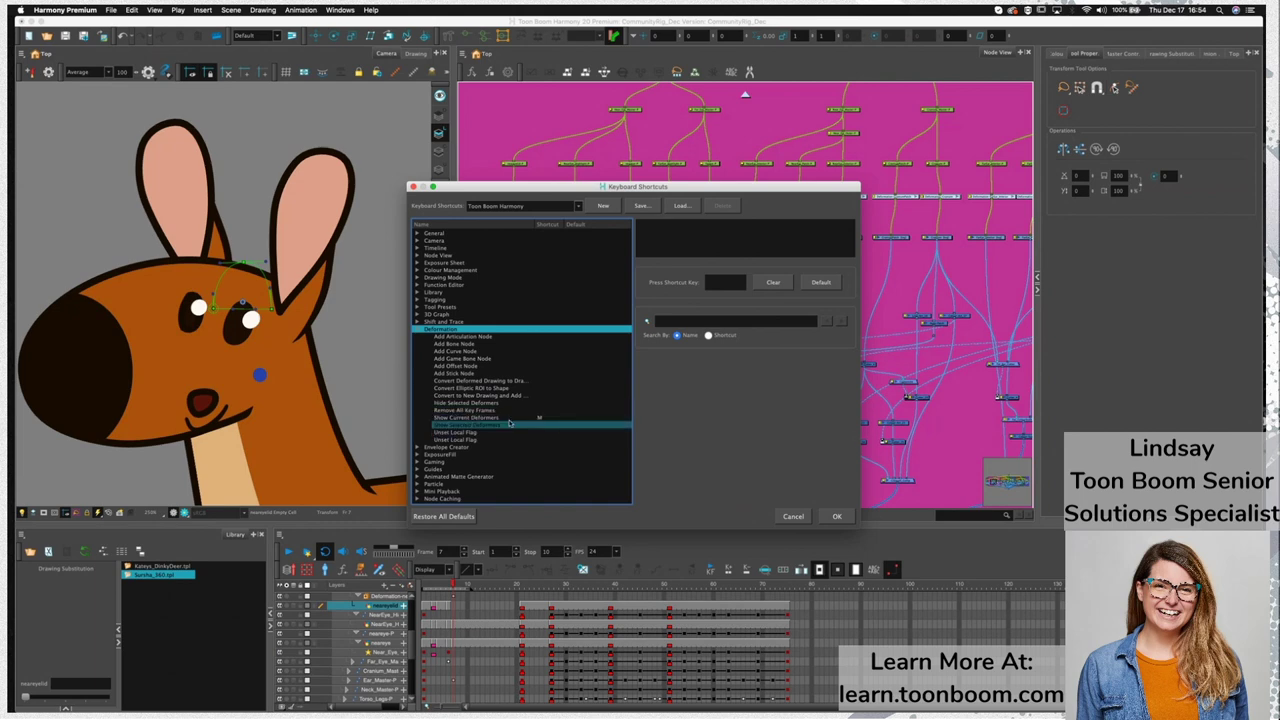
click(793, 517)
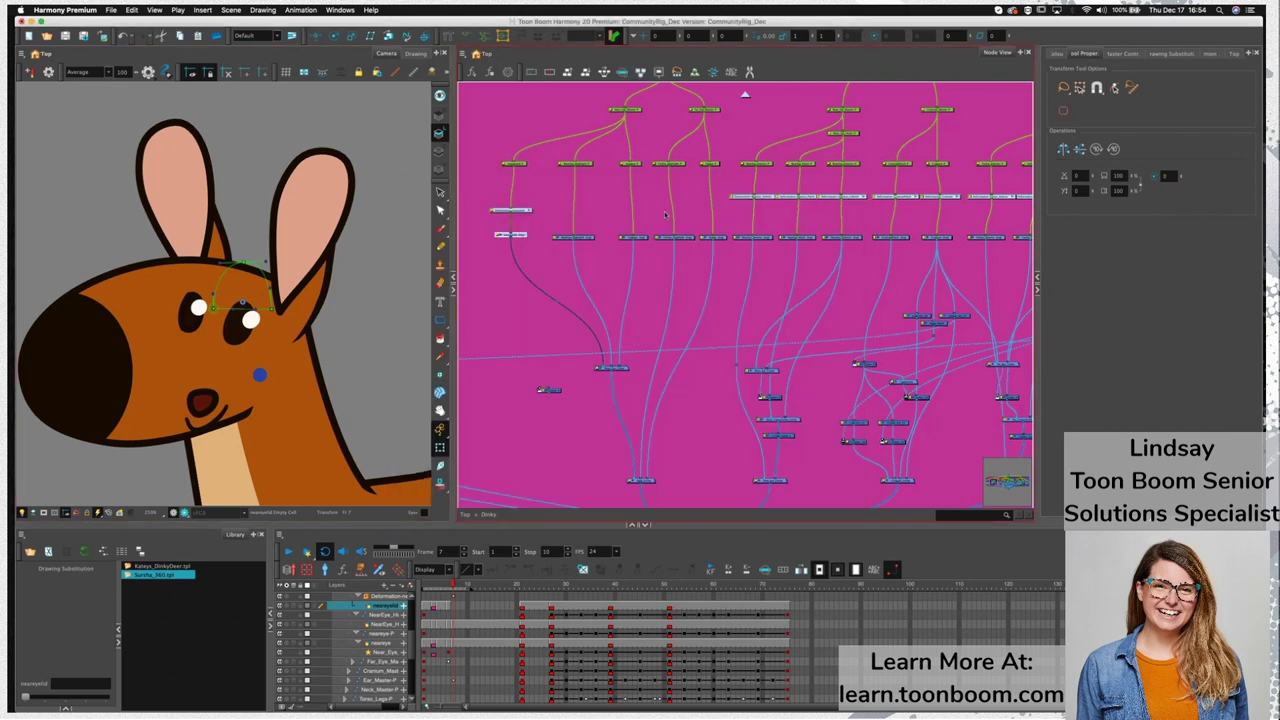
Hide the neareyelid's deformer controls and show them again from its deformation group
click(543, 181)
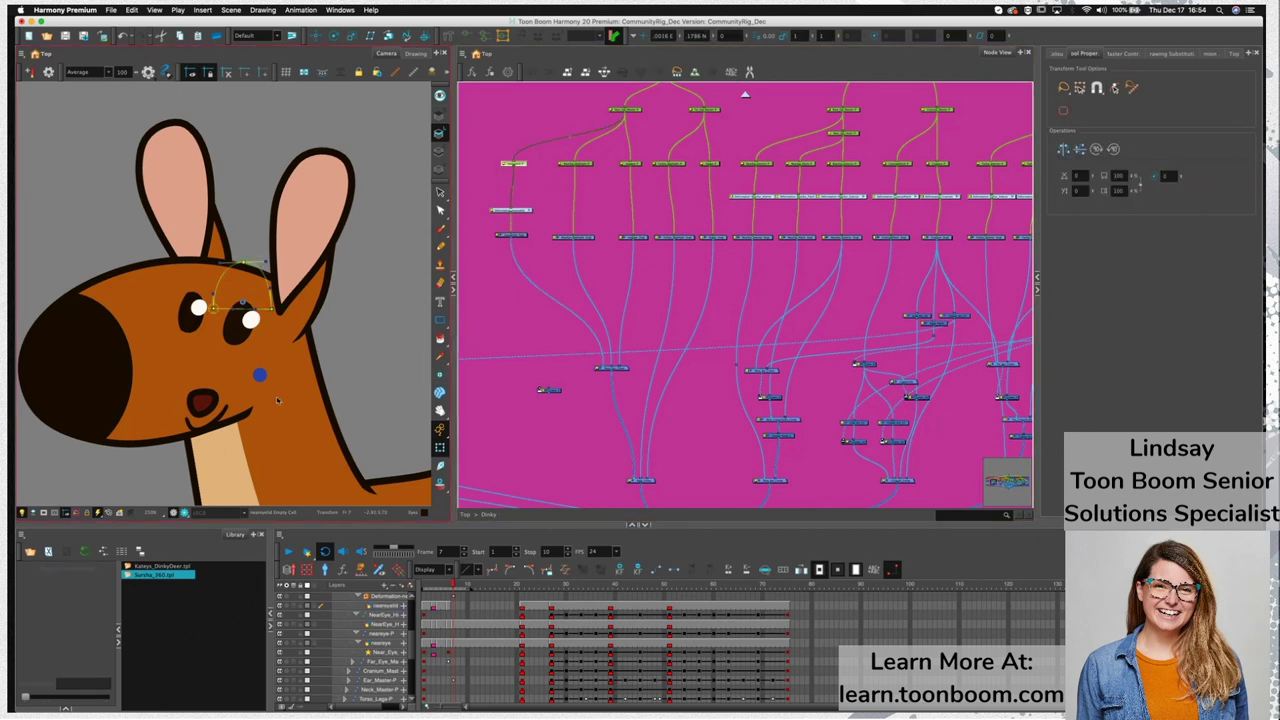
click(400, 360)
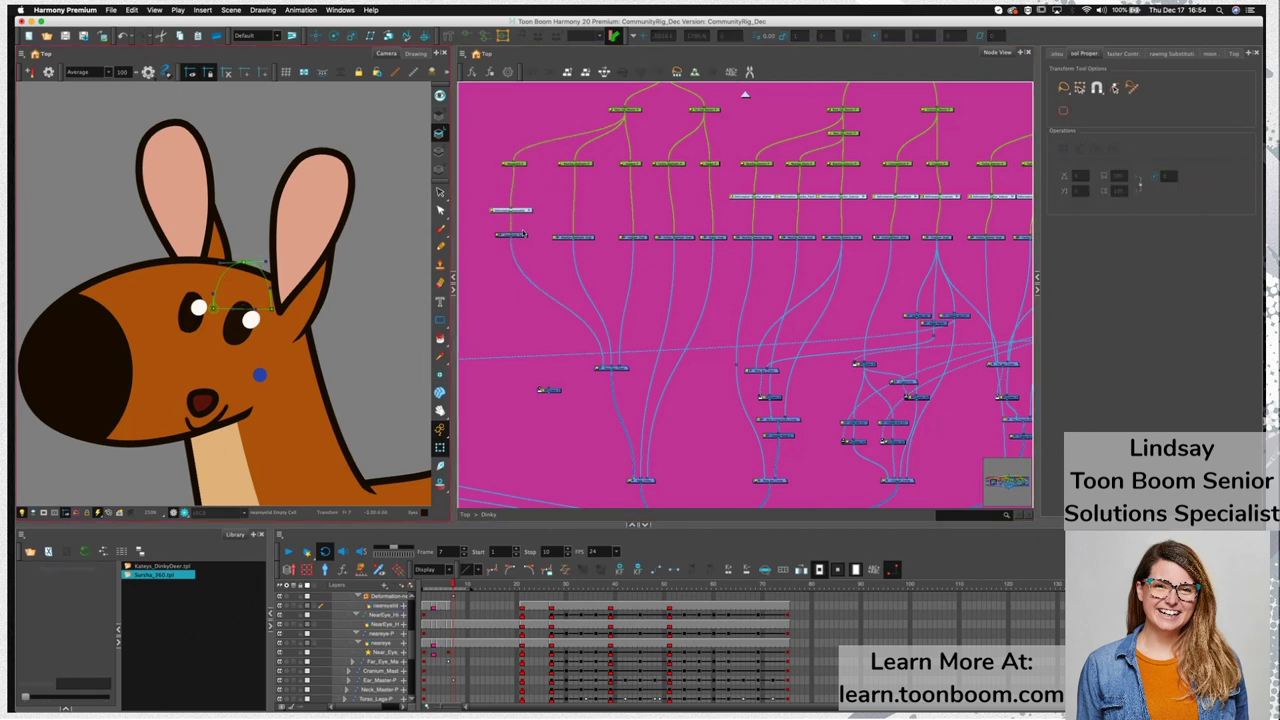
click(511, 210)
click(540, 222)
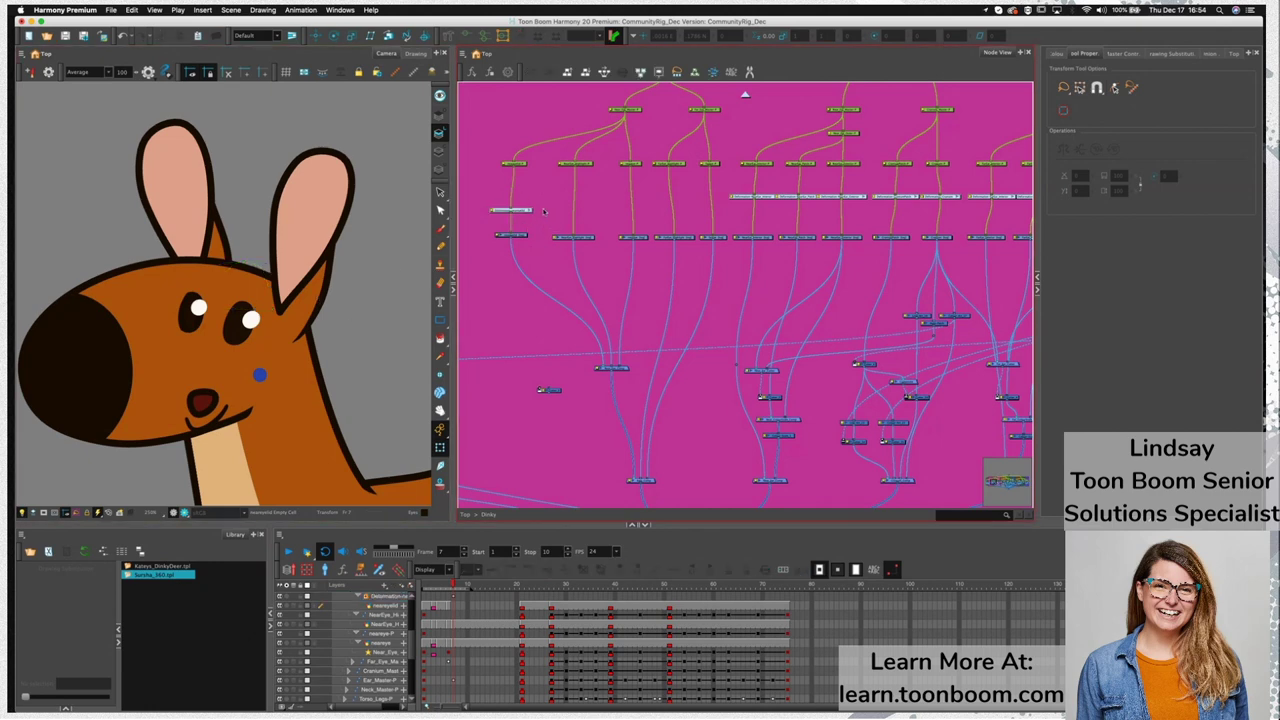
click(512, 211)
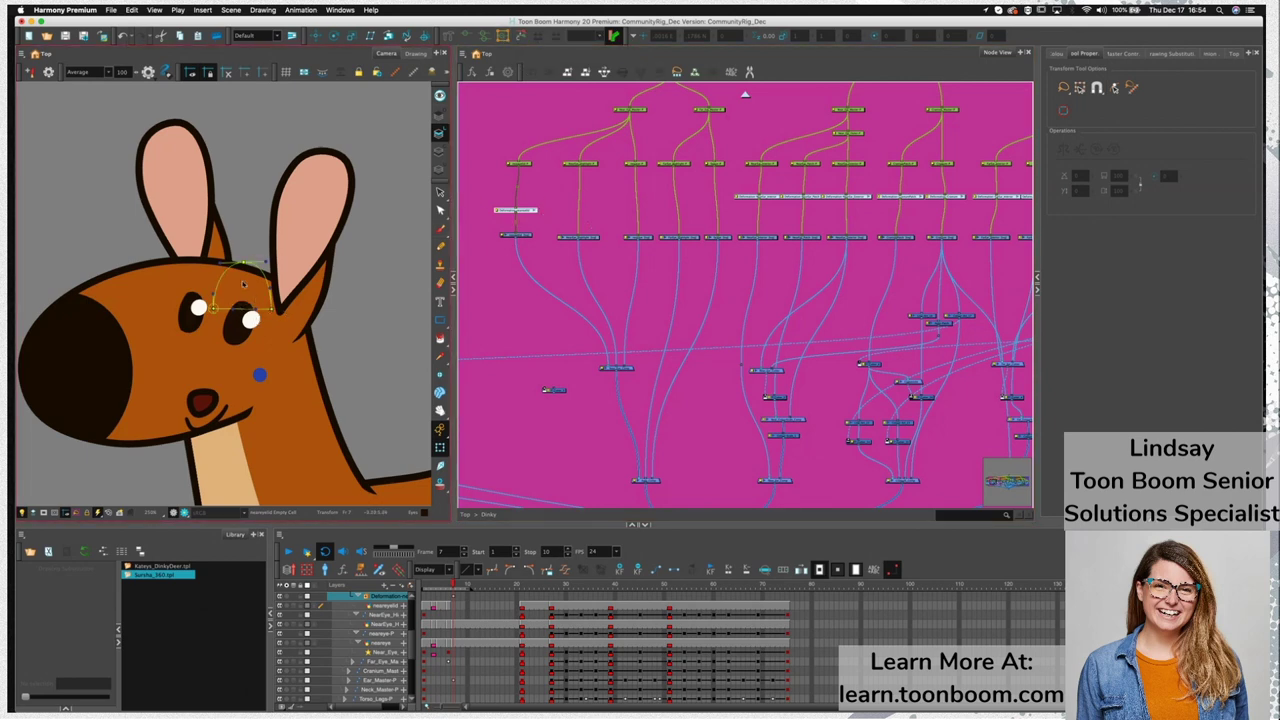
Try pulling the envelope's rear corner far back toward the neck with the empty drawing exposed, and undo the move
click(243, 304)
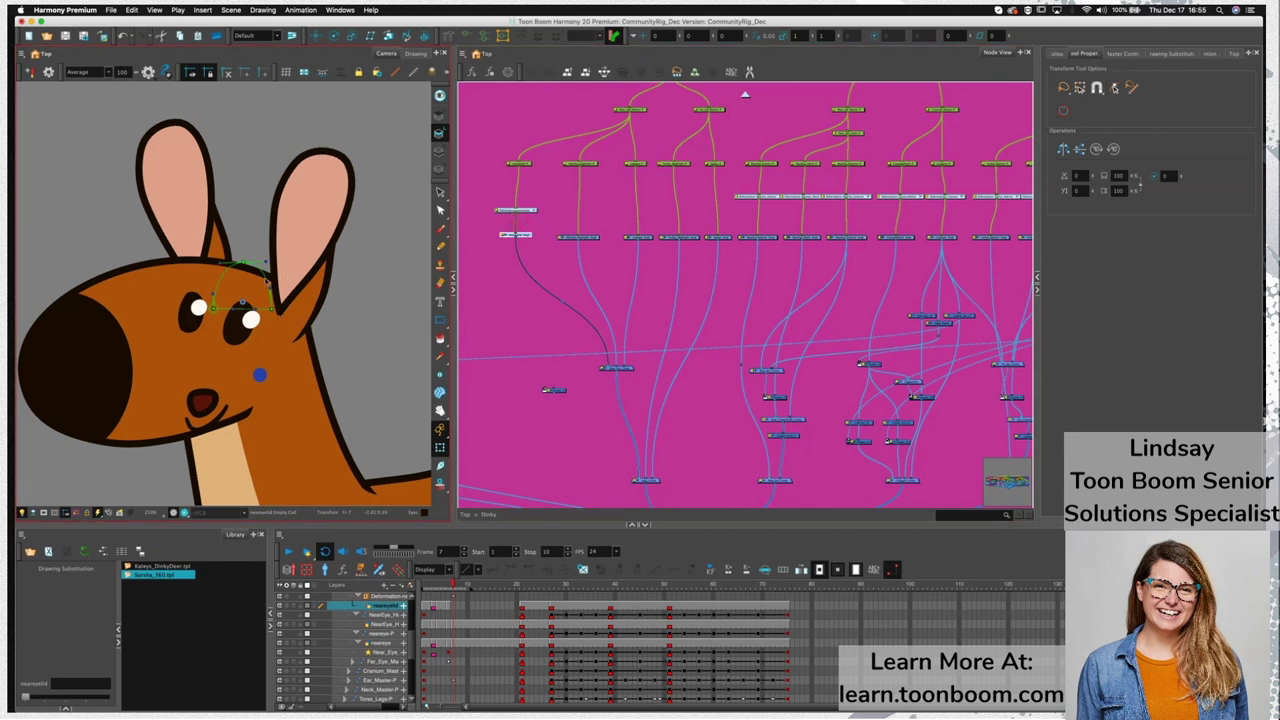
drag(271, 309, 354, 314)
click(386, 314)
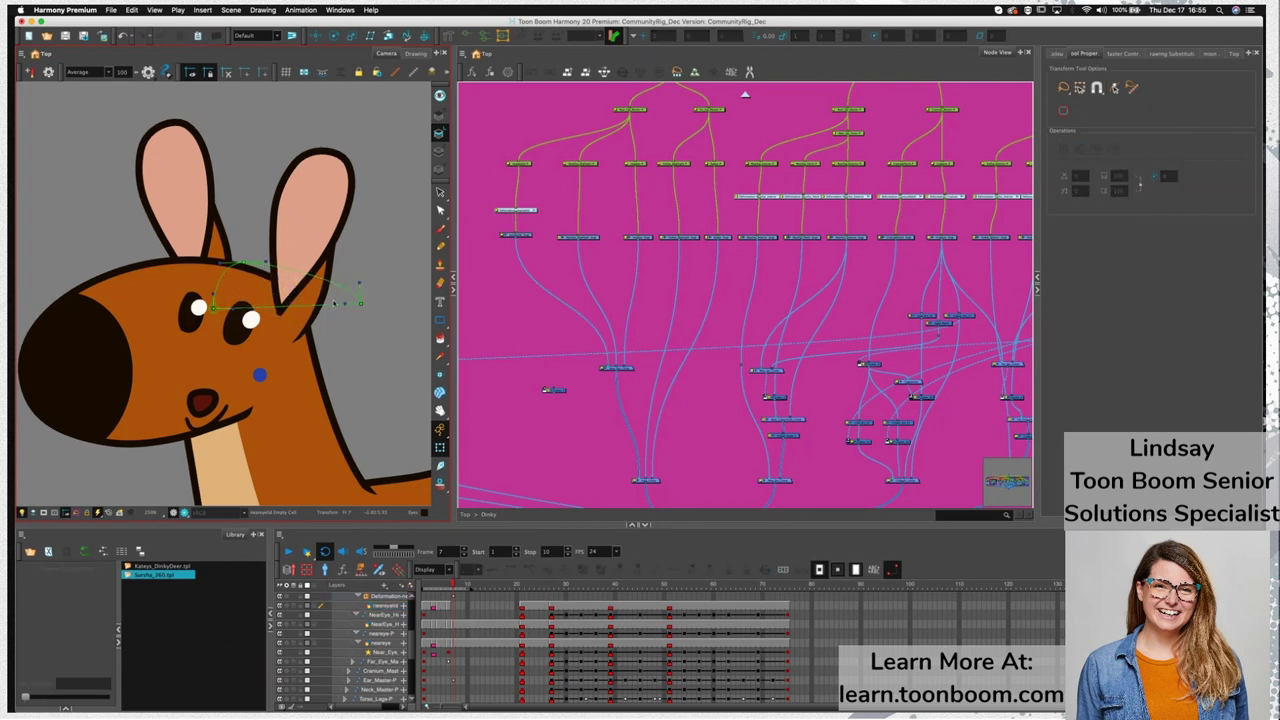
key(super+z)
click(537, 236)
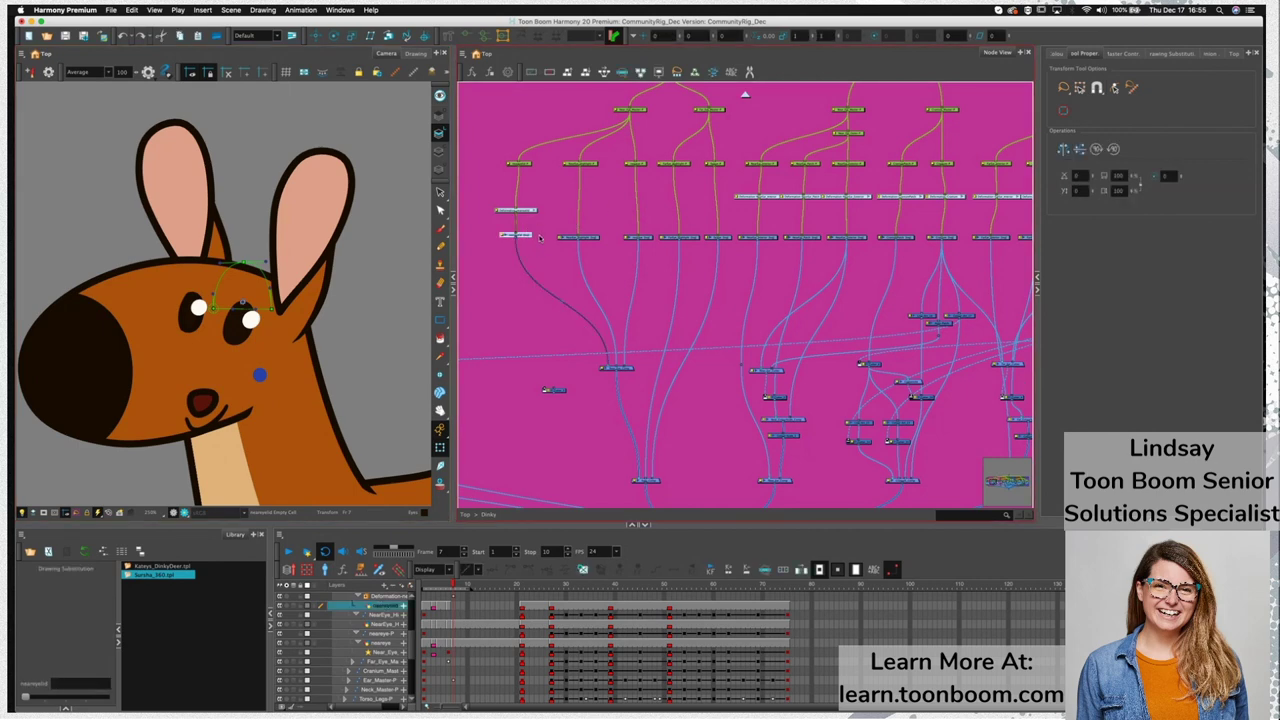
Preview the neareyelid's drawing 1 and the empty drawing, and set its drawing substitution to the blank drawing 2
click(513, 211)
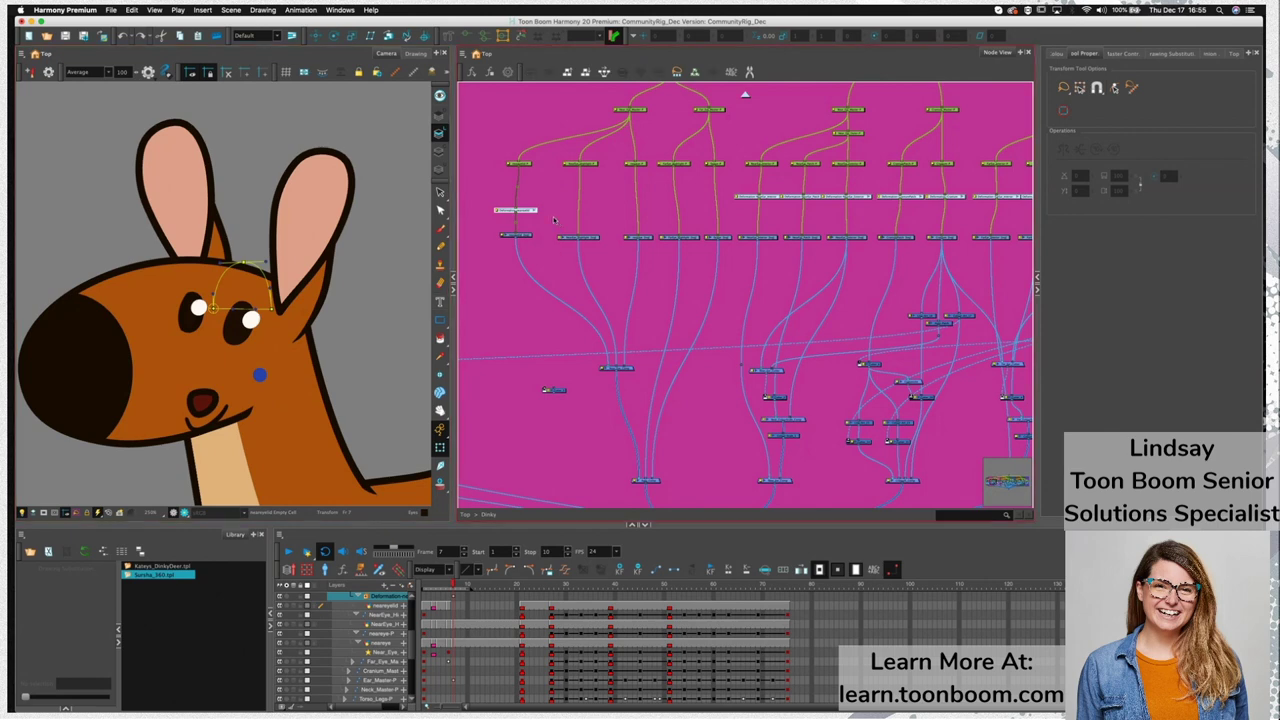
click(516, 235)
drag(26, 697, 46, 697)
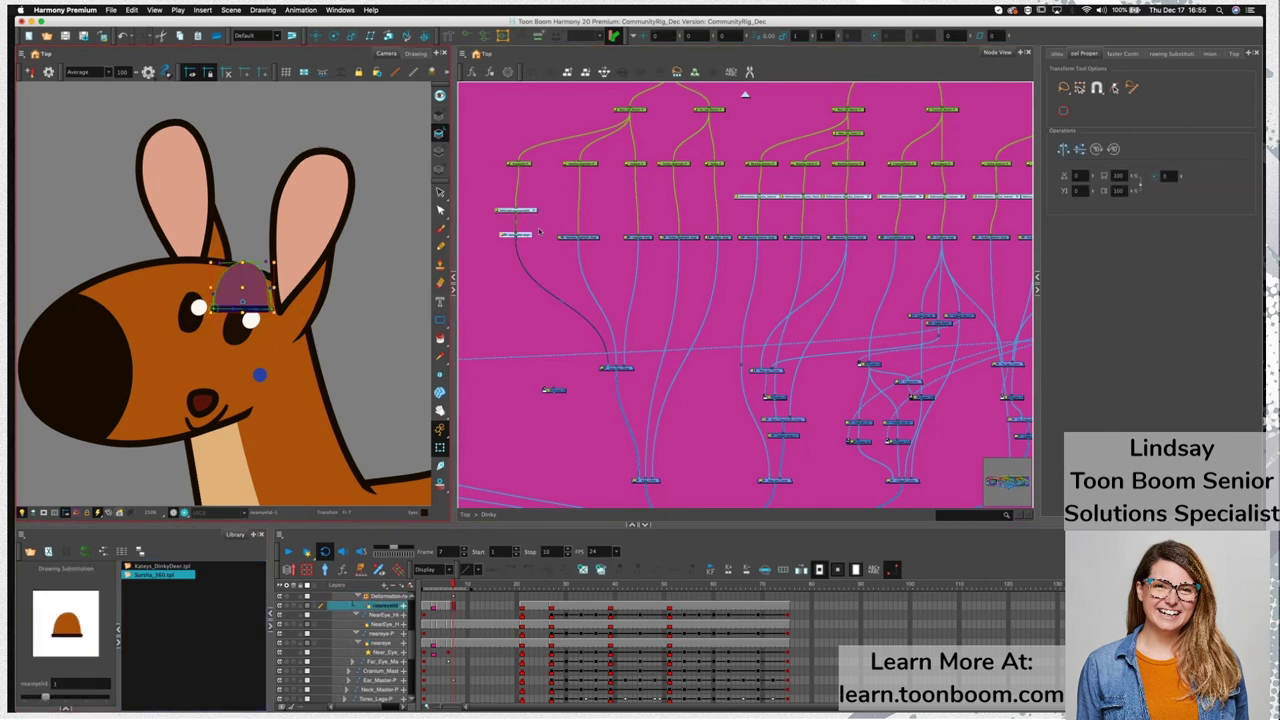
click(32, 698)
drag(28, 698, 65, 697)
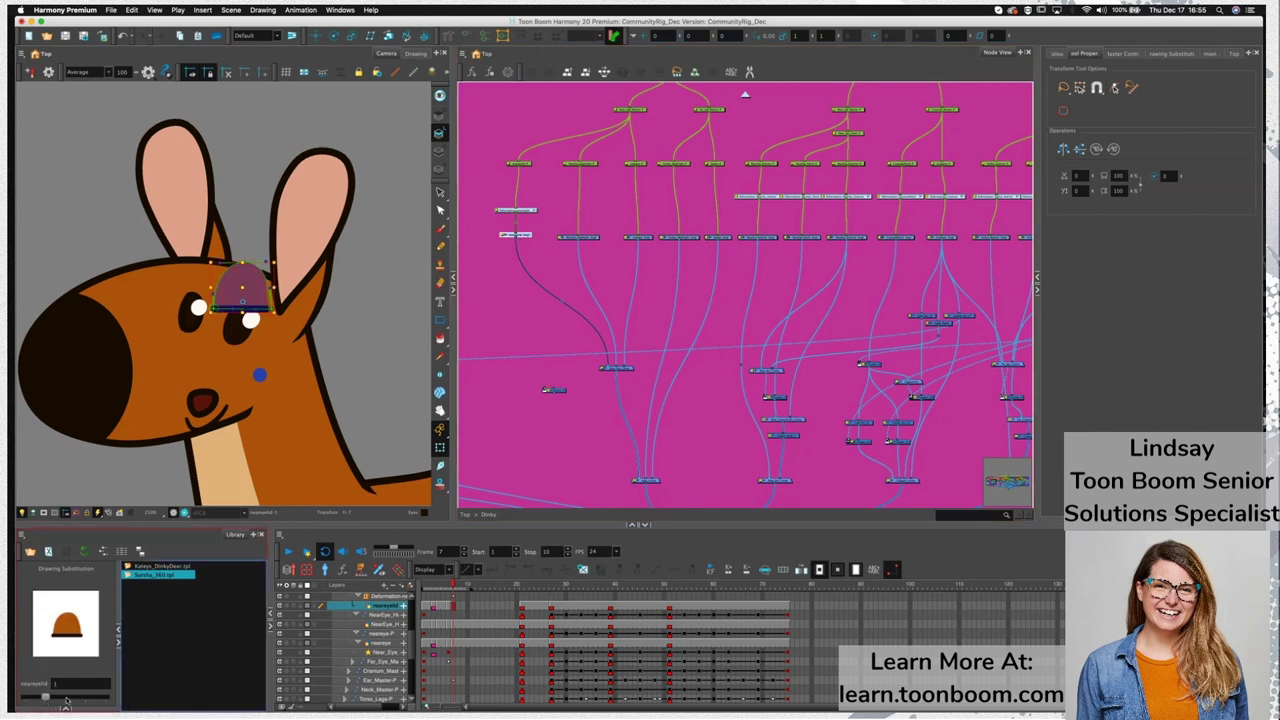
key(alt+s)
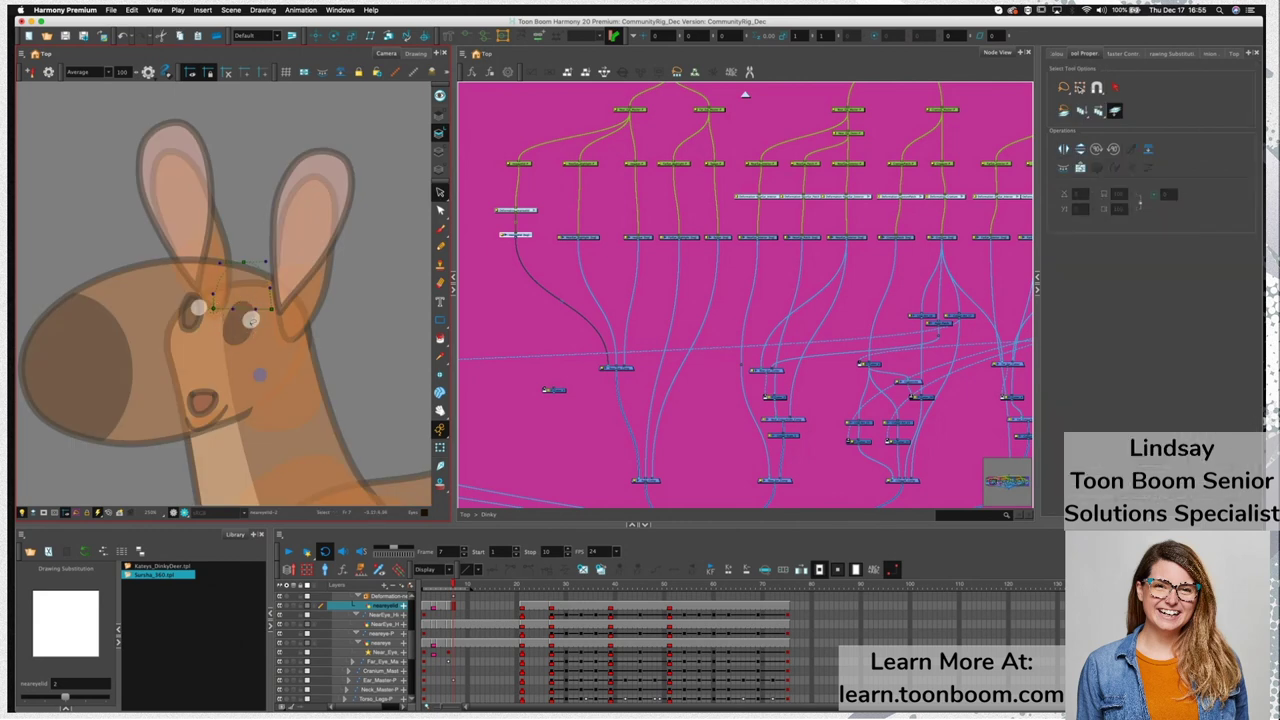
key(shift+t)
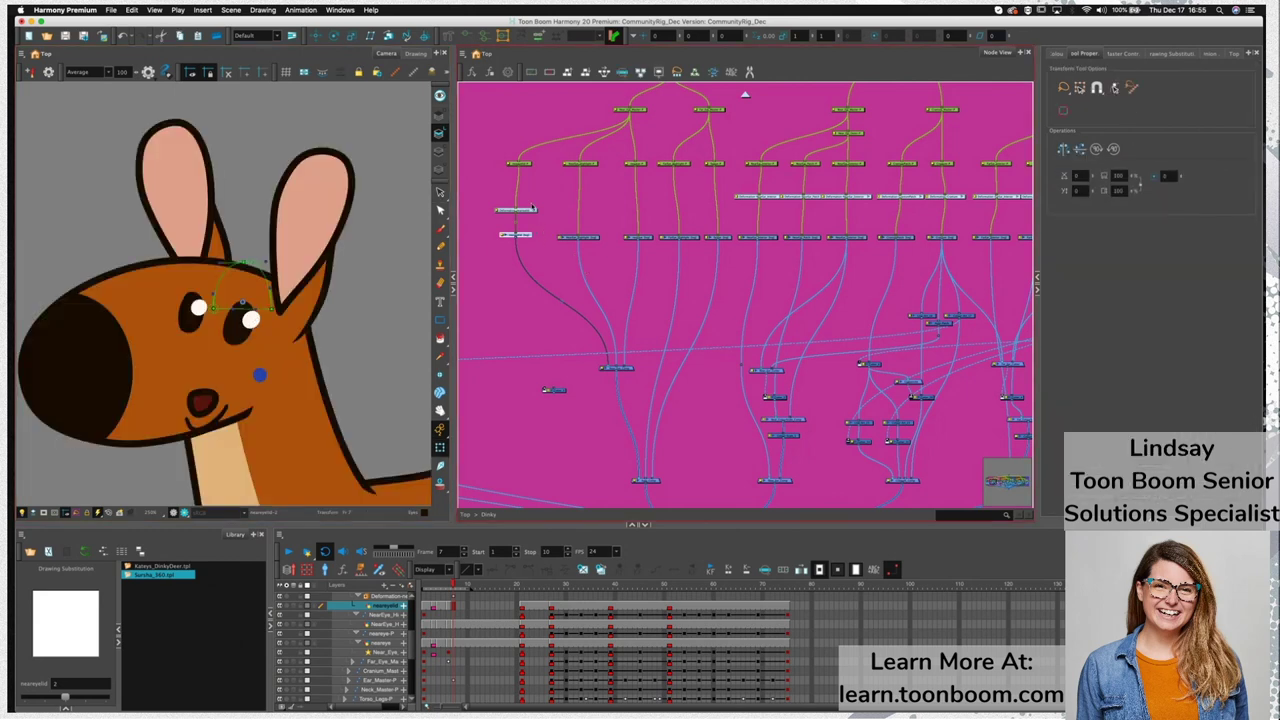
click(63, 637)
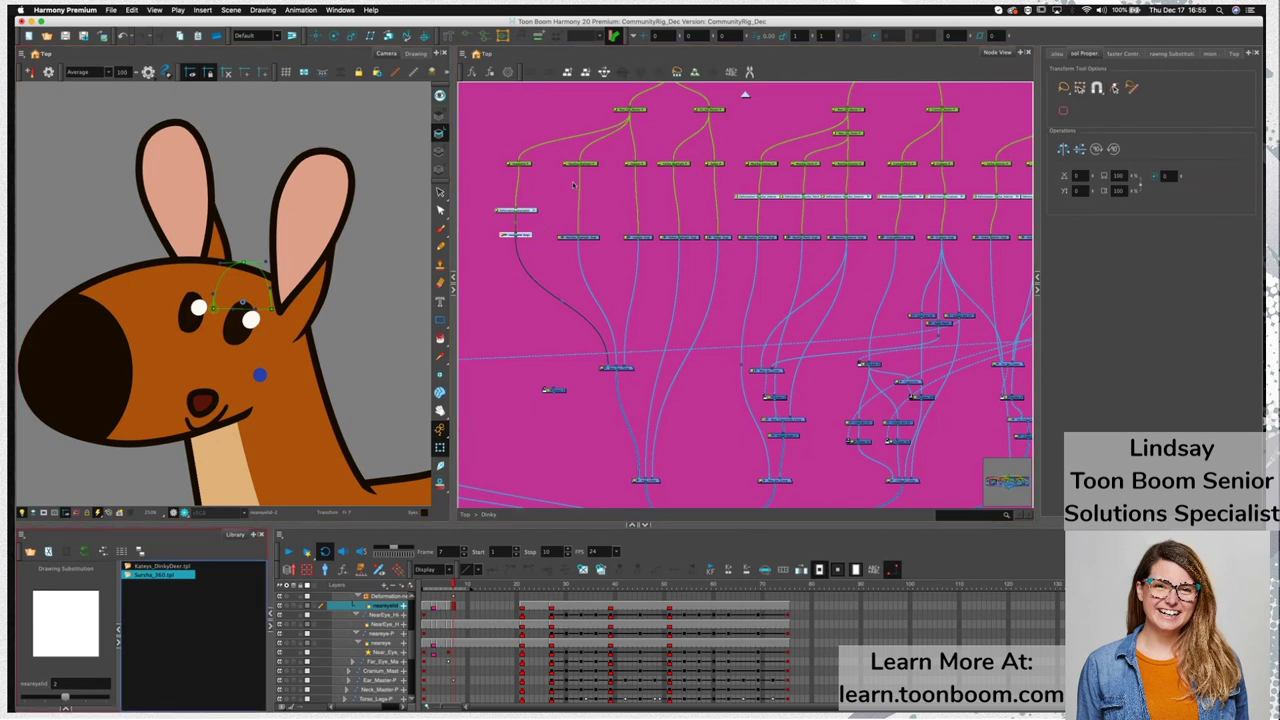
Examine the Offset and Curve nodes inside the Deformation-neareyelid group, return to the rig and select the neareyelid drawing node
click(538, 38)
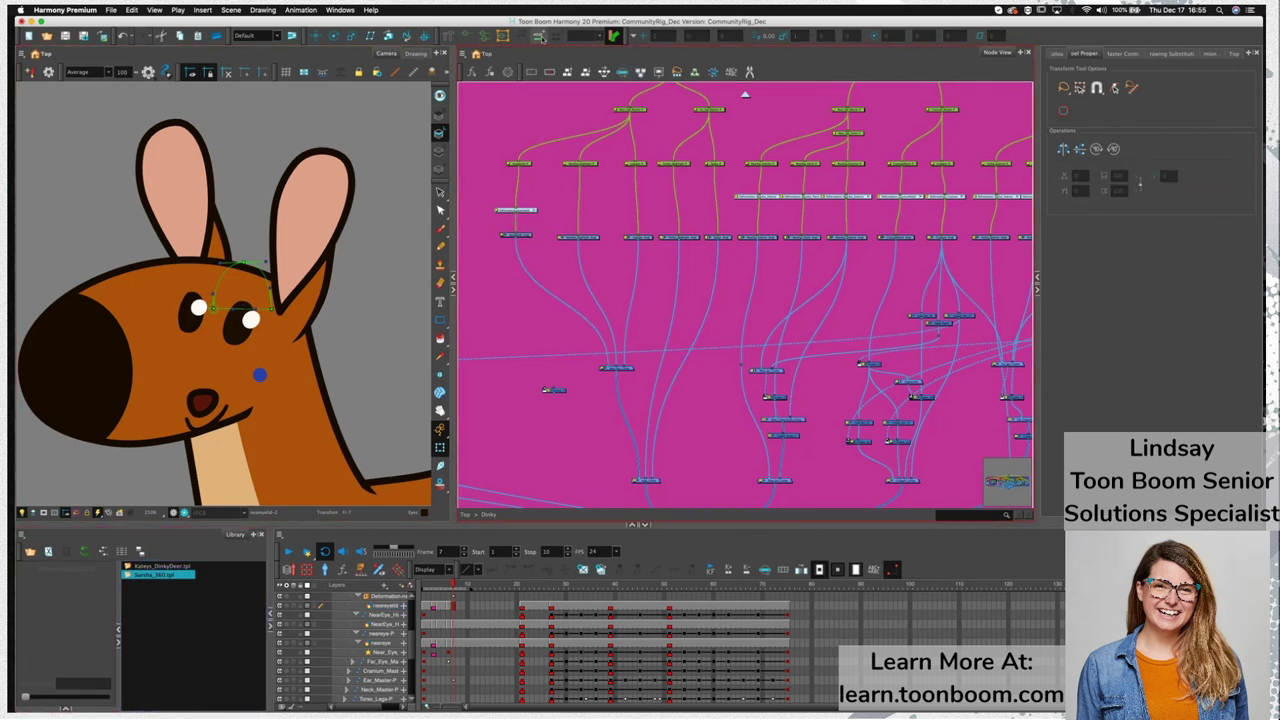
double_click(532, 212)
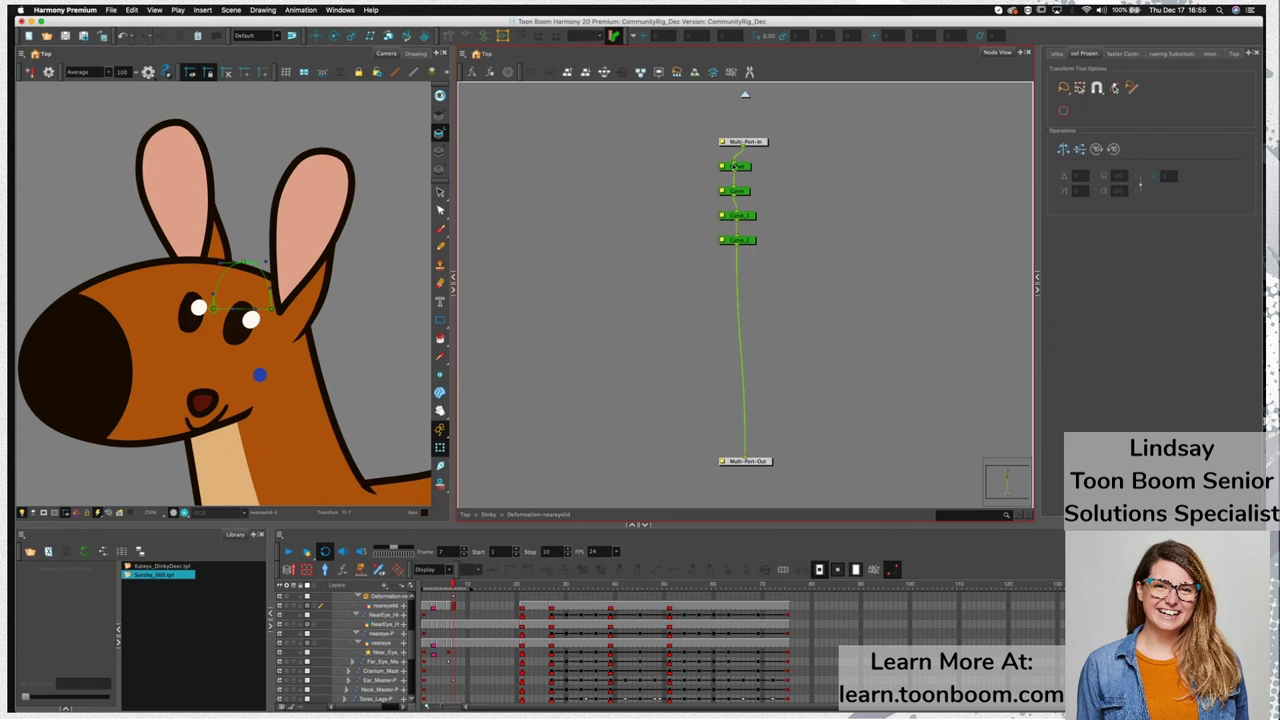
drag(757, 153, 668, 318)
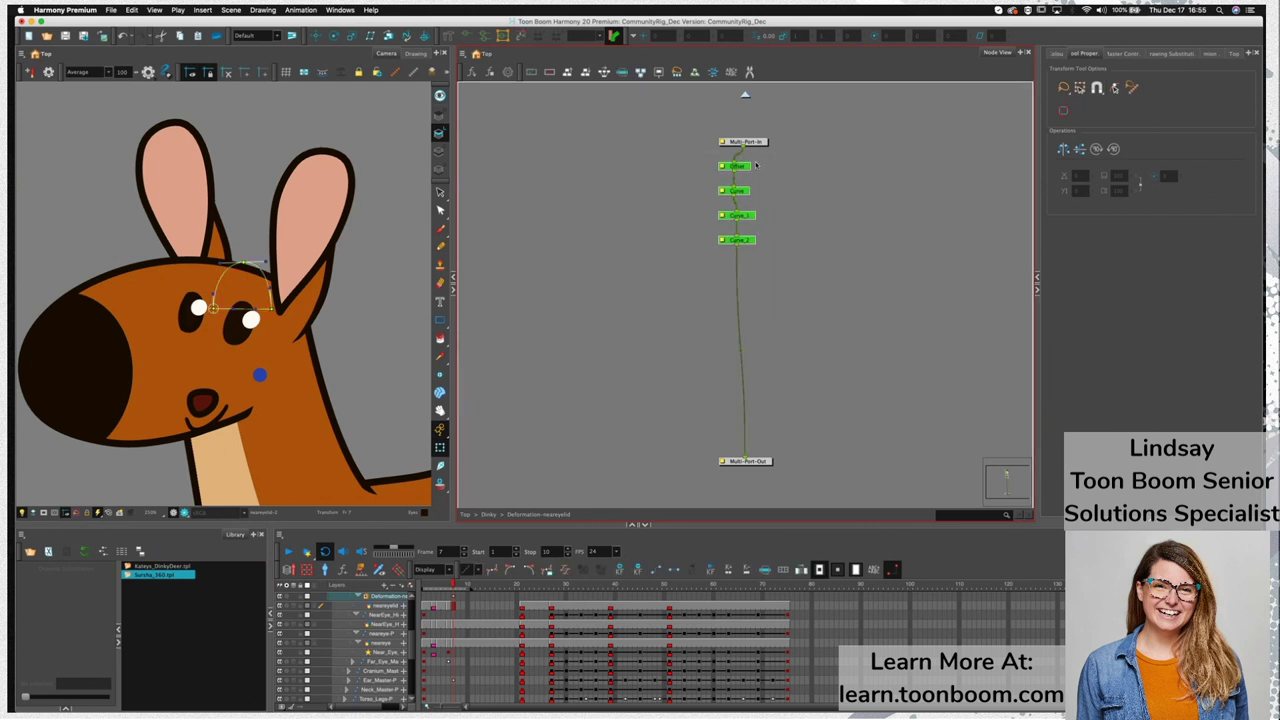
click(237, 266)
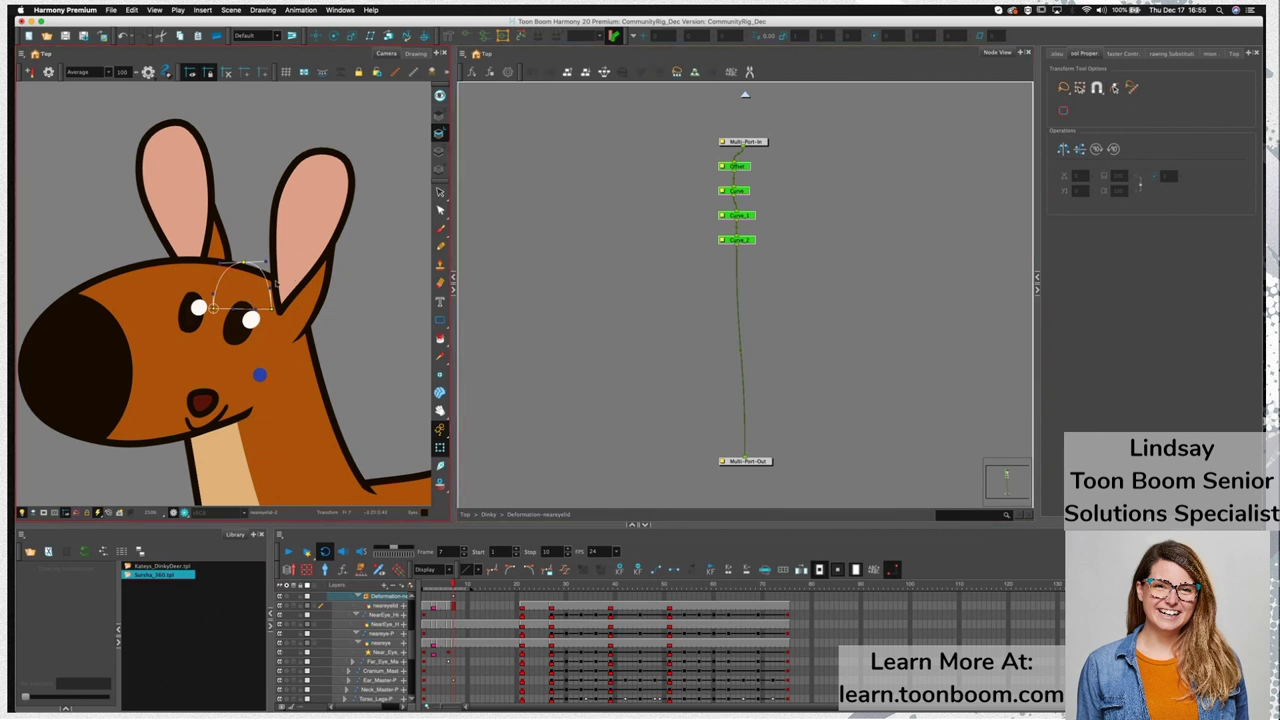
click(744, 94)
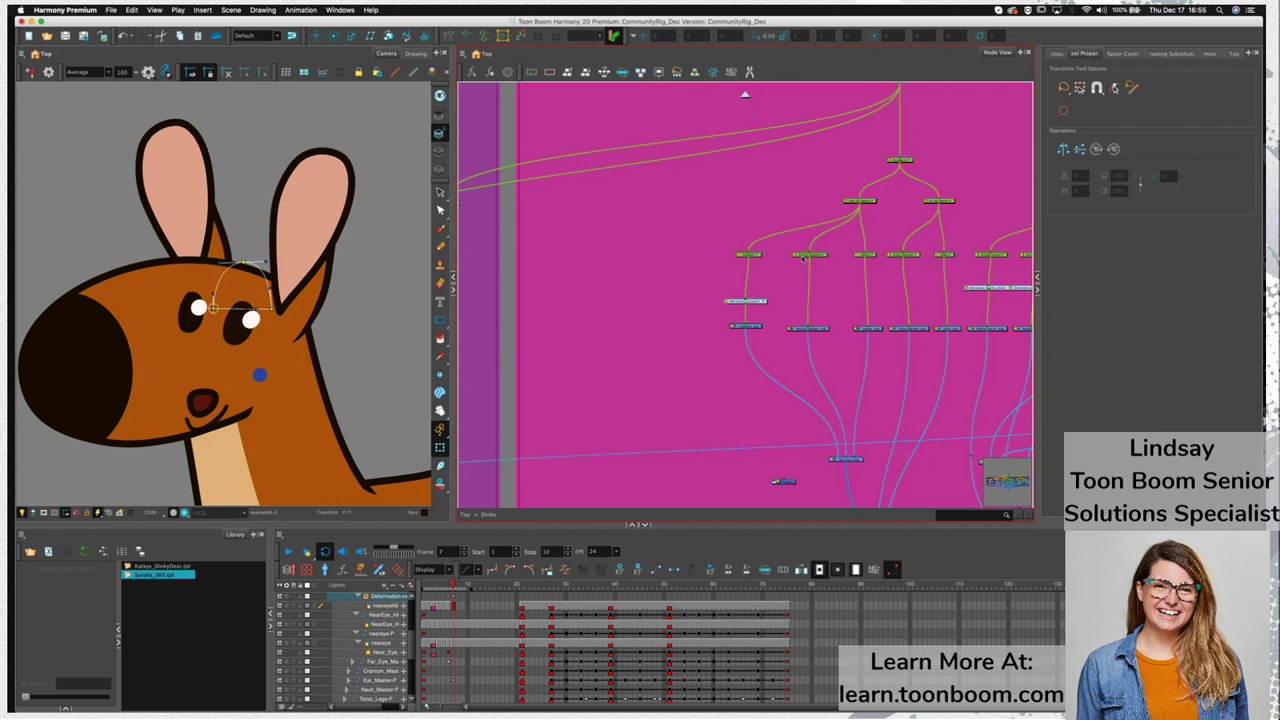
click(752, 327)
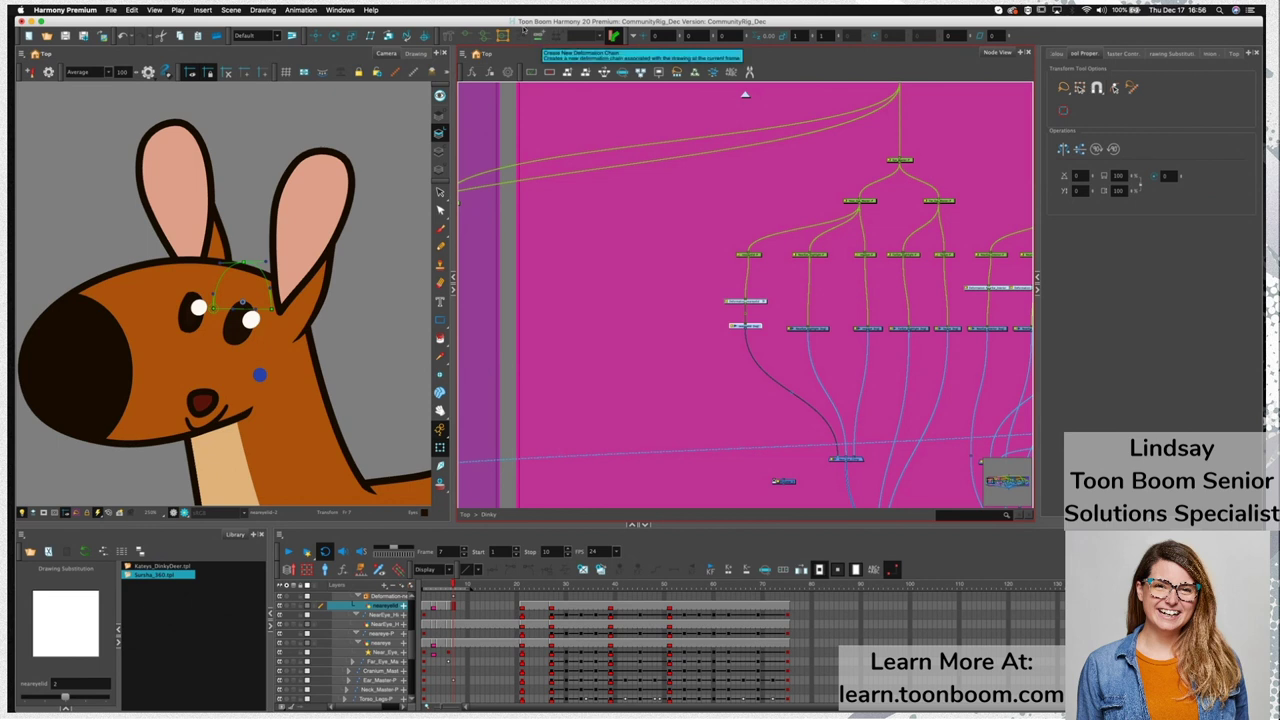
Create a new deformation chain for the neareyelid's drawing 2, and move chain group 1 aside inside the Deformation-neareyelid group
click(540, 35)
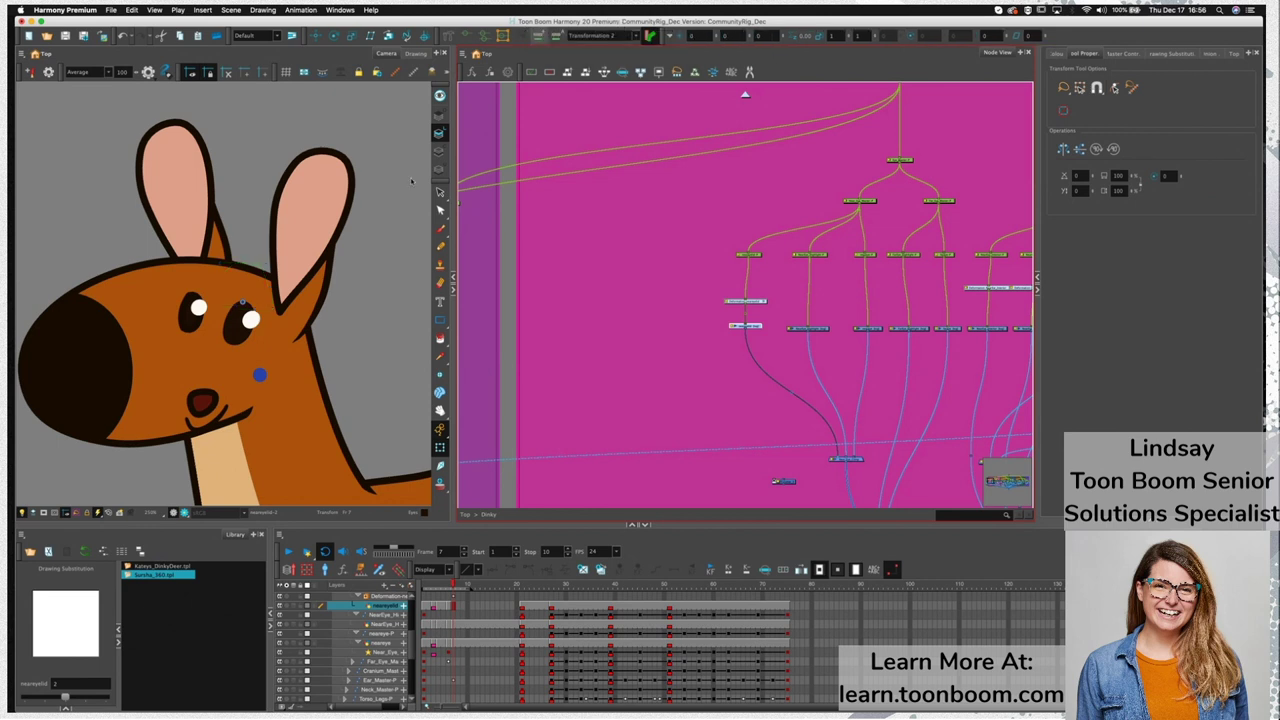
click(765, 301)
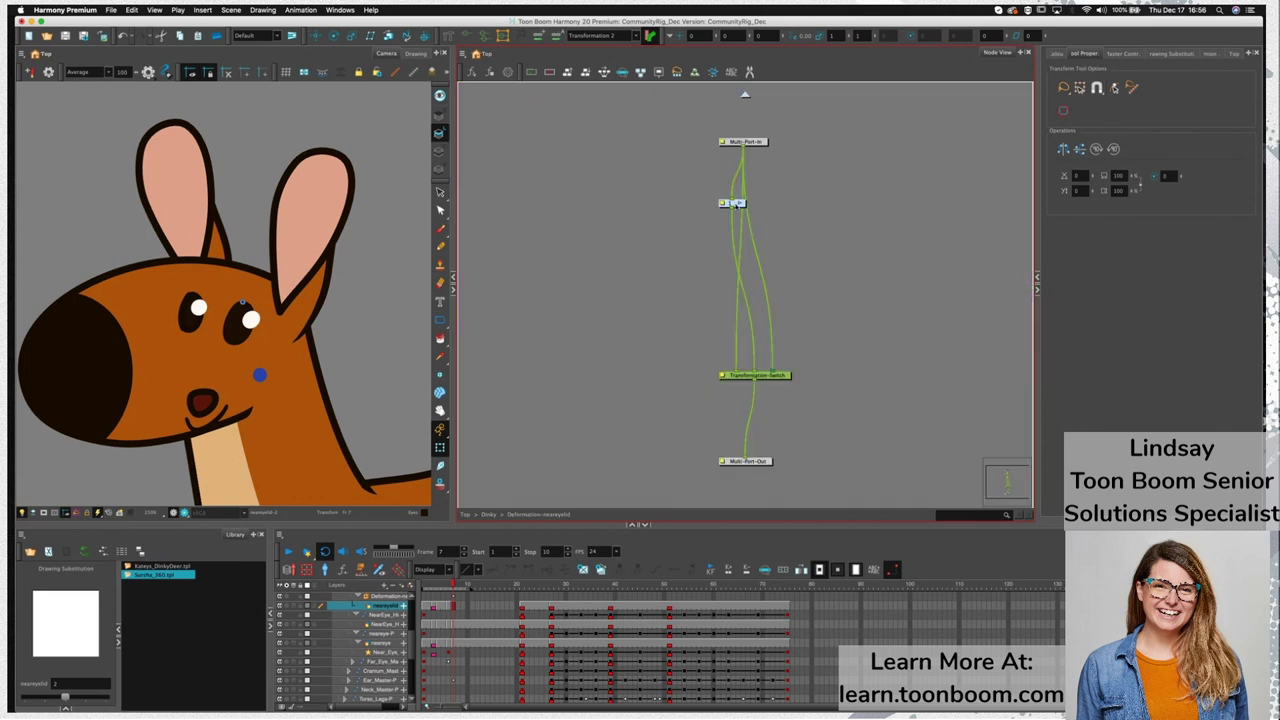
drag(738, 206, 711, 204)
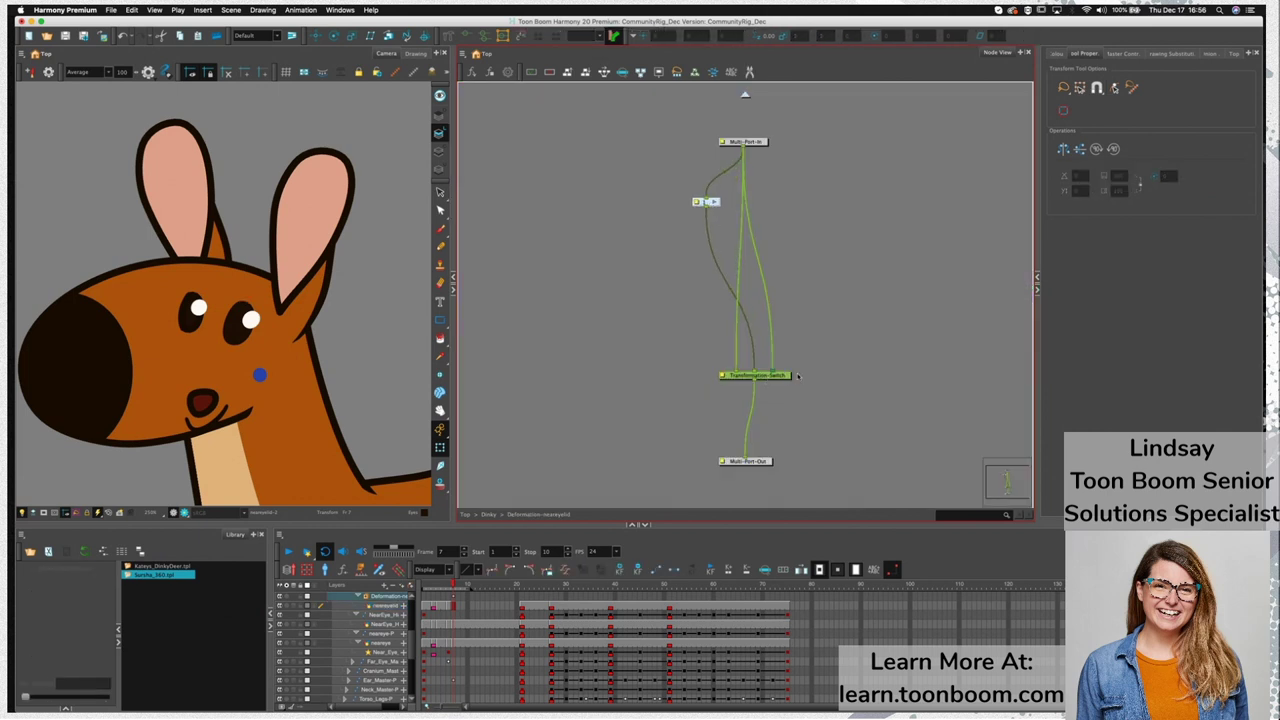
Inspect the Offset and Curve nodes inside chain group 1 and return to the Dinky rig network
click(719, 204)
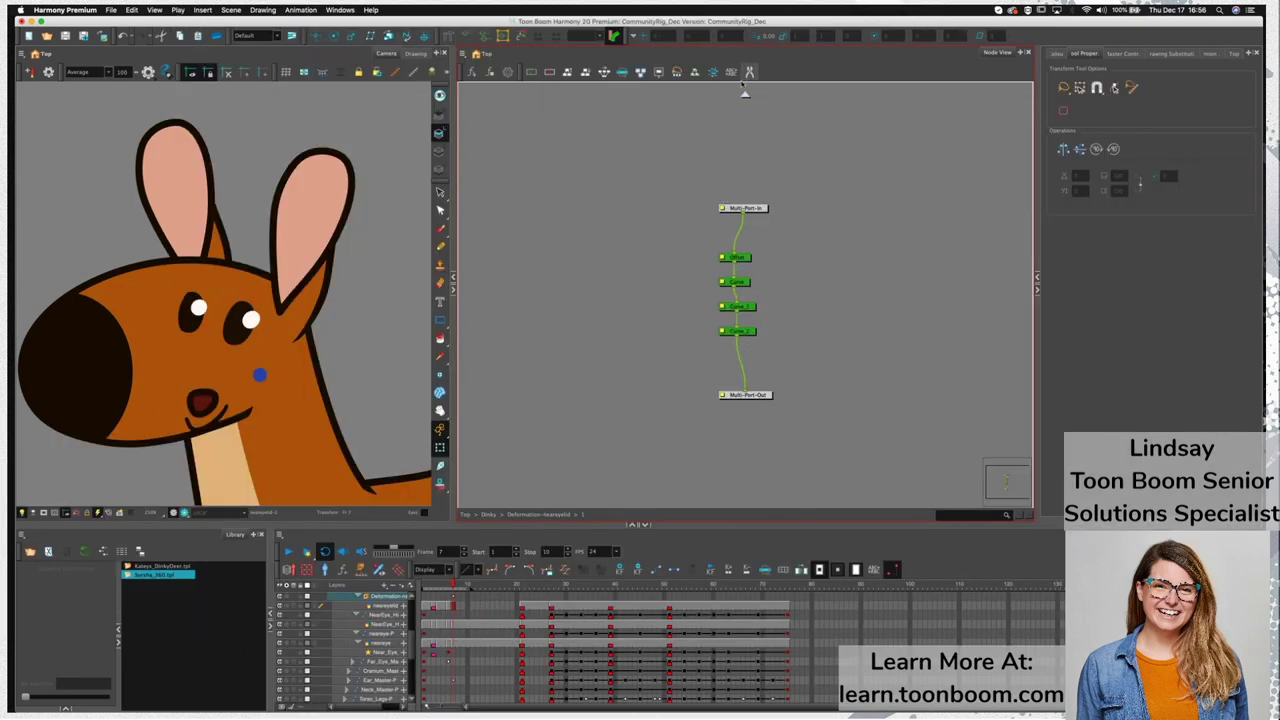
click(744, 94)
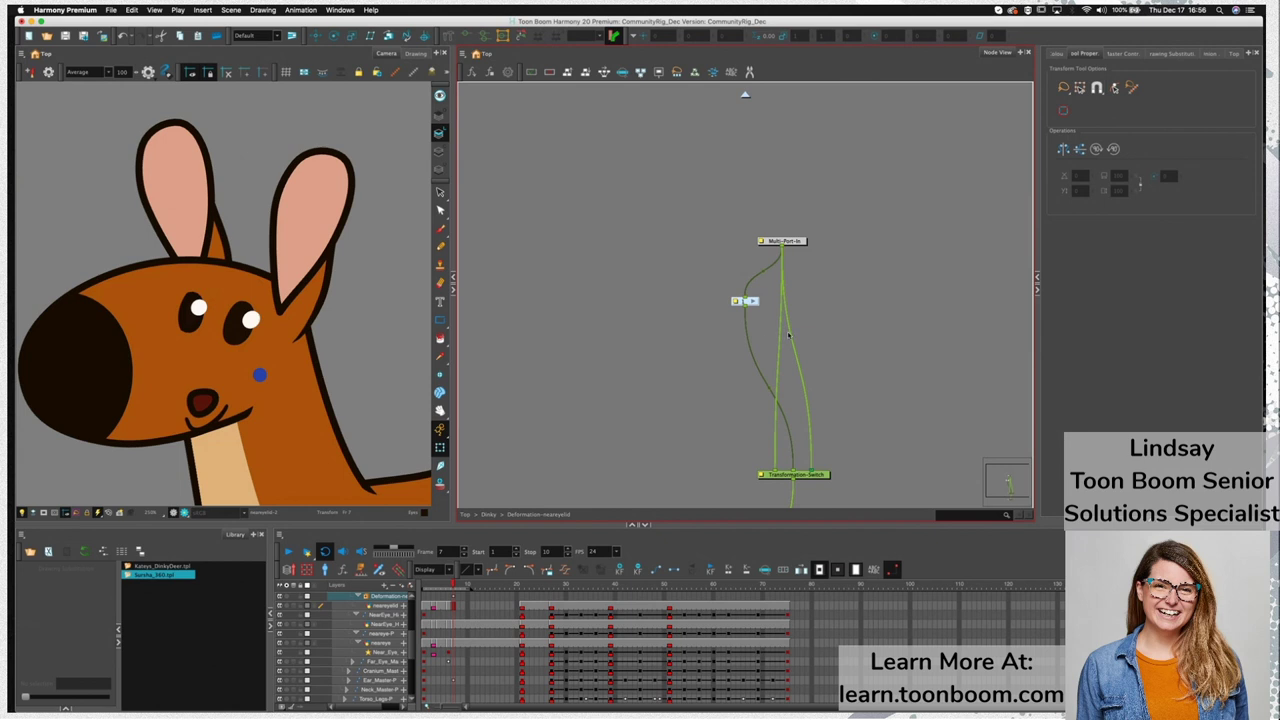
click(745, 96)
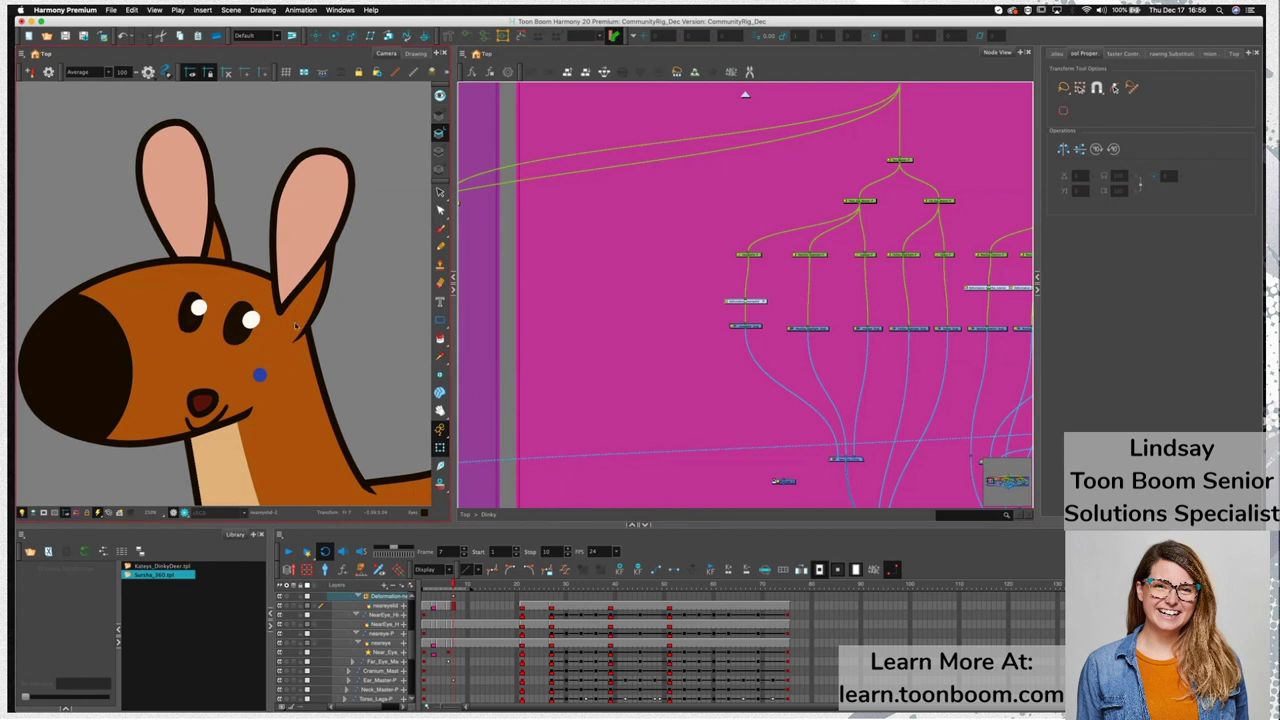
Preview the neareyelid's drawing 1 with its envelope shown at frame 4, and set its drawing substitution there to the empty cell
drag(450, 588, 434, 590)
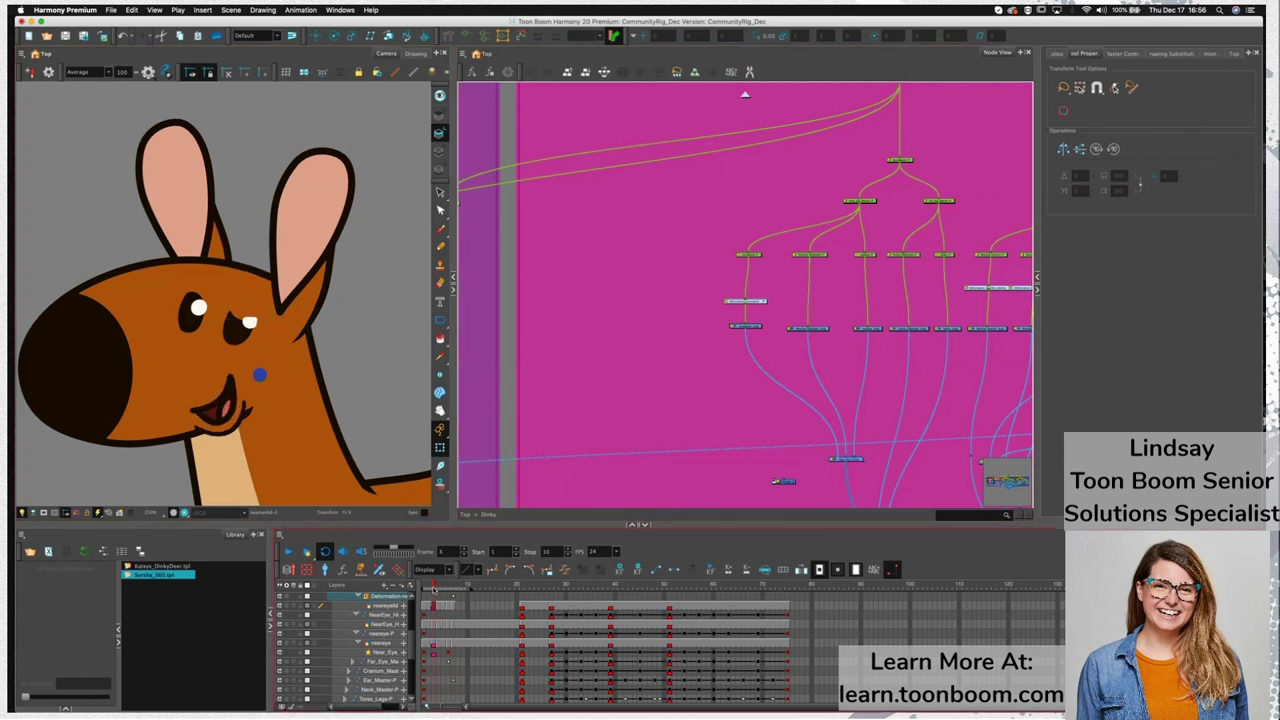
click(772, 313)
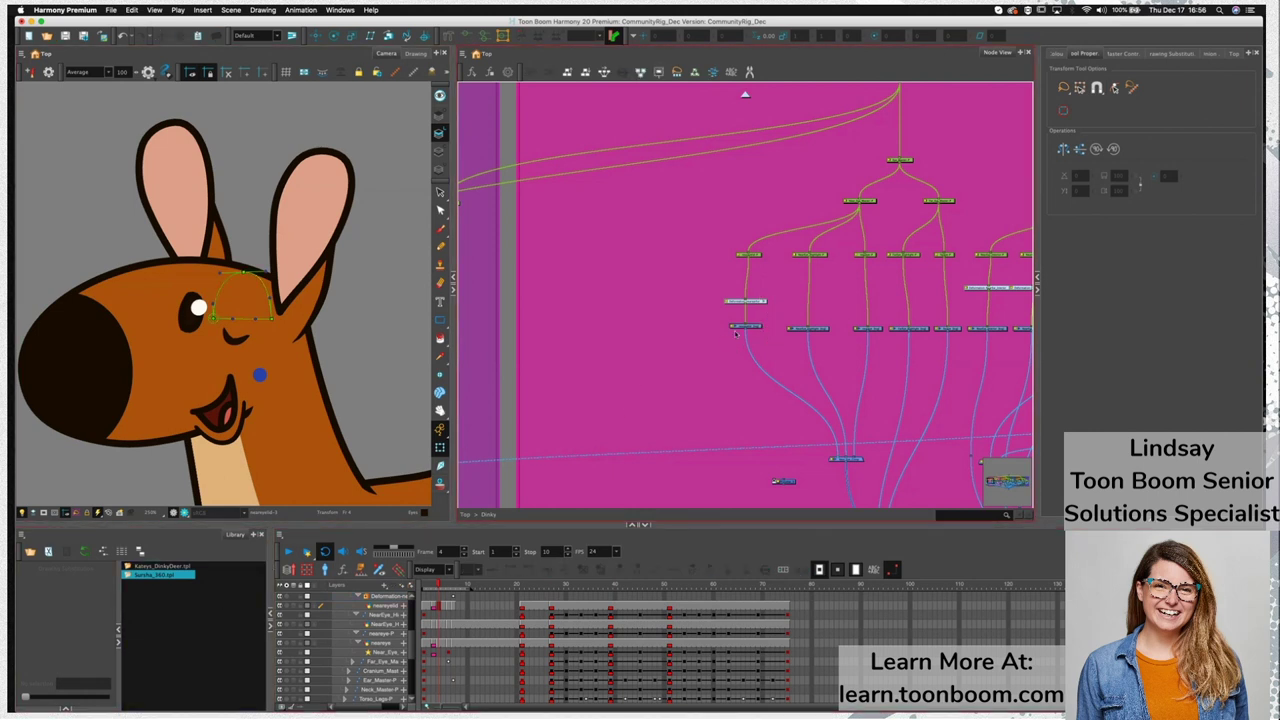
click(758, 326)
drag(52, 693, 48, 700)
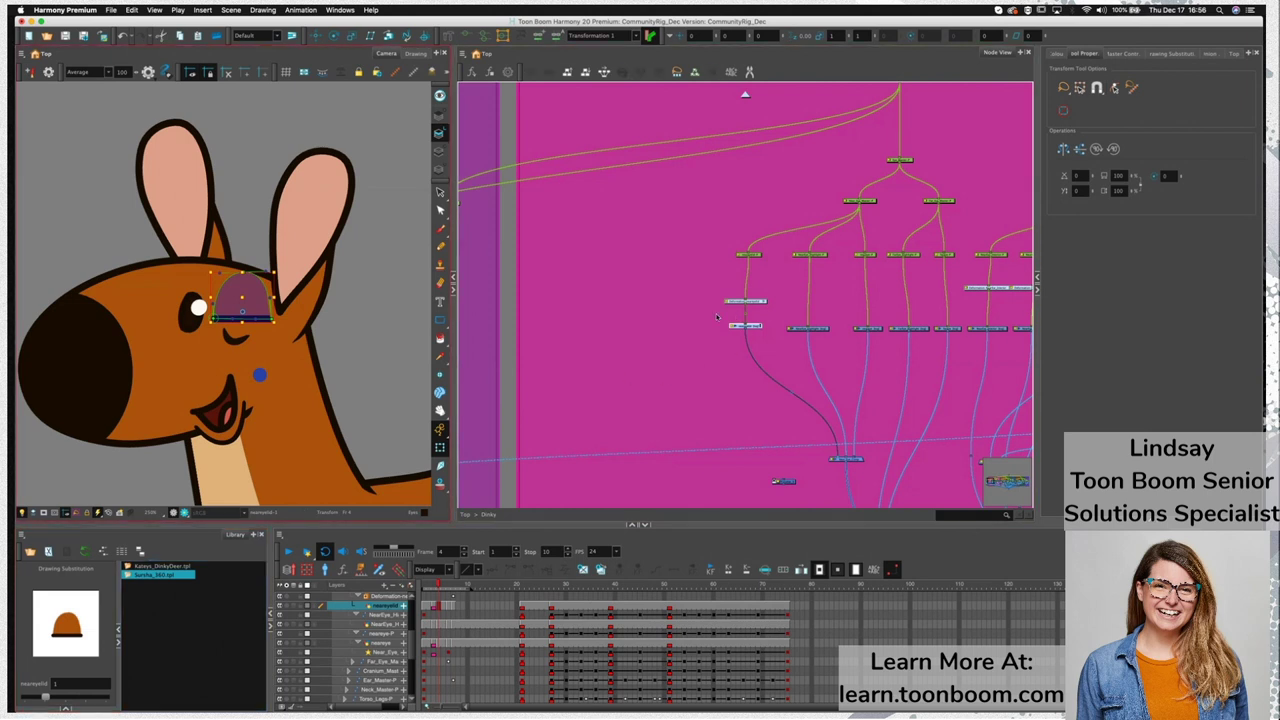
click(607, 371)
click(438, 587)
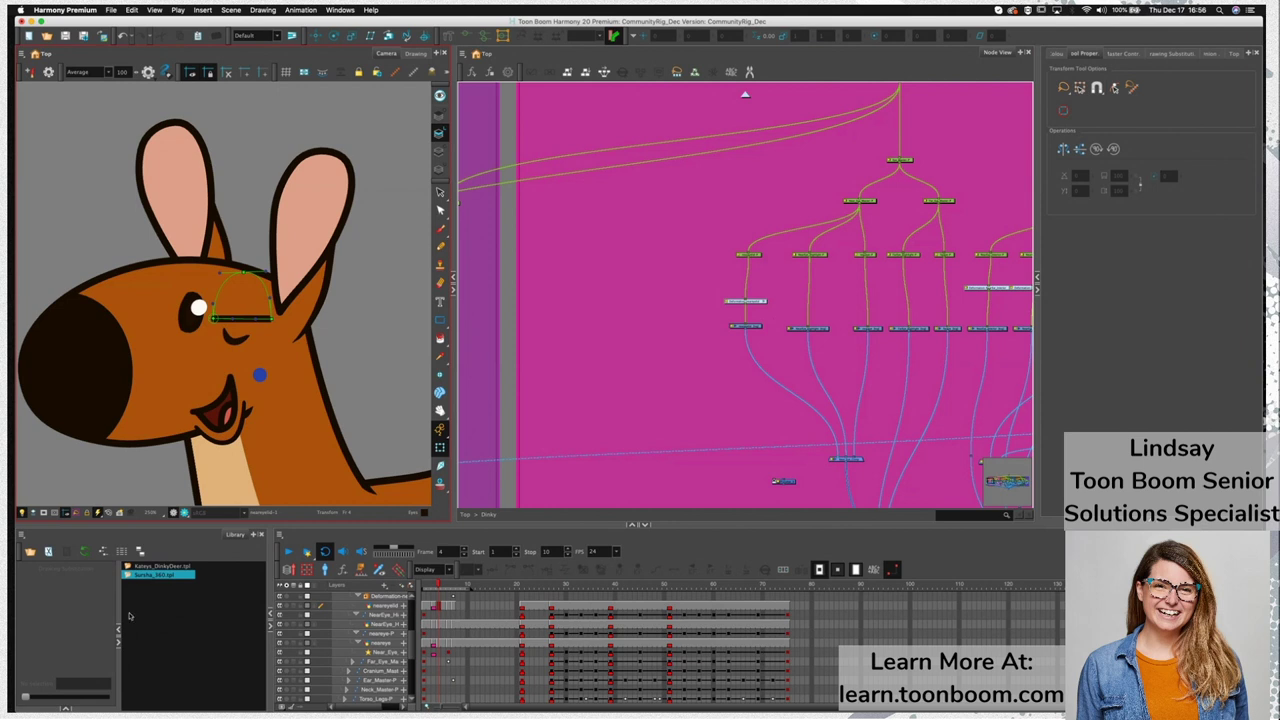
click(756, 329)
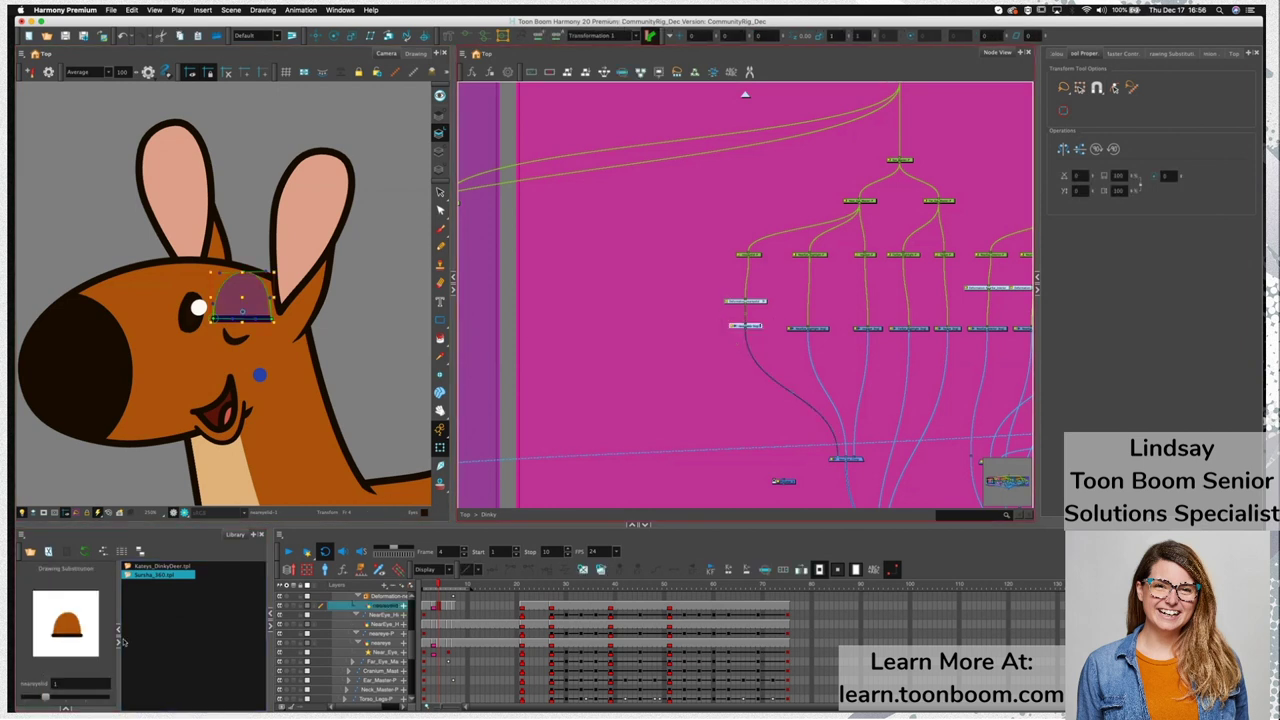
drag(41, 697, 27, 697)
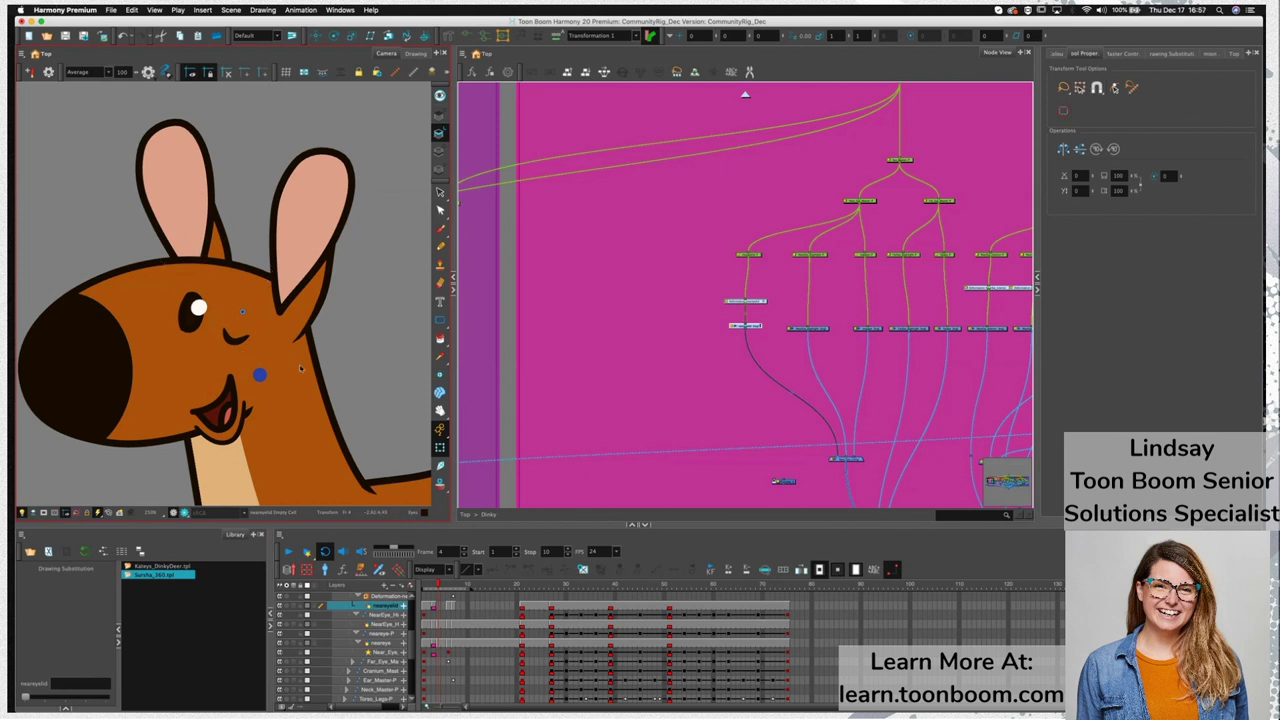
Deselect the neareyelid and go to frame 1 to view the whole deer
scroll(300, 369, down, 5)
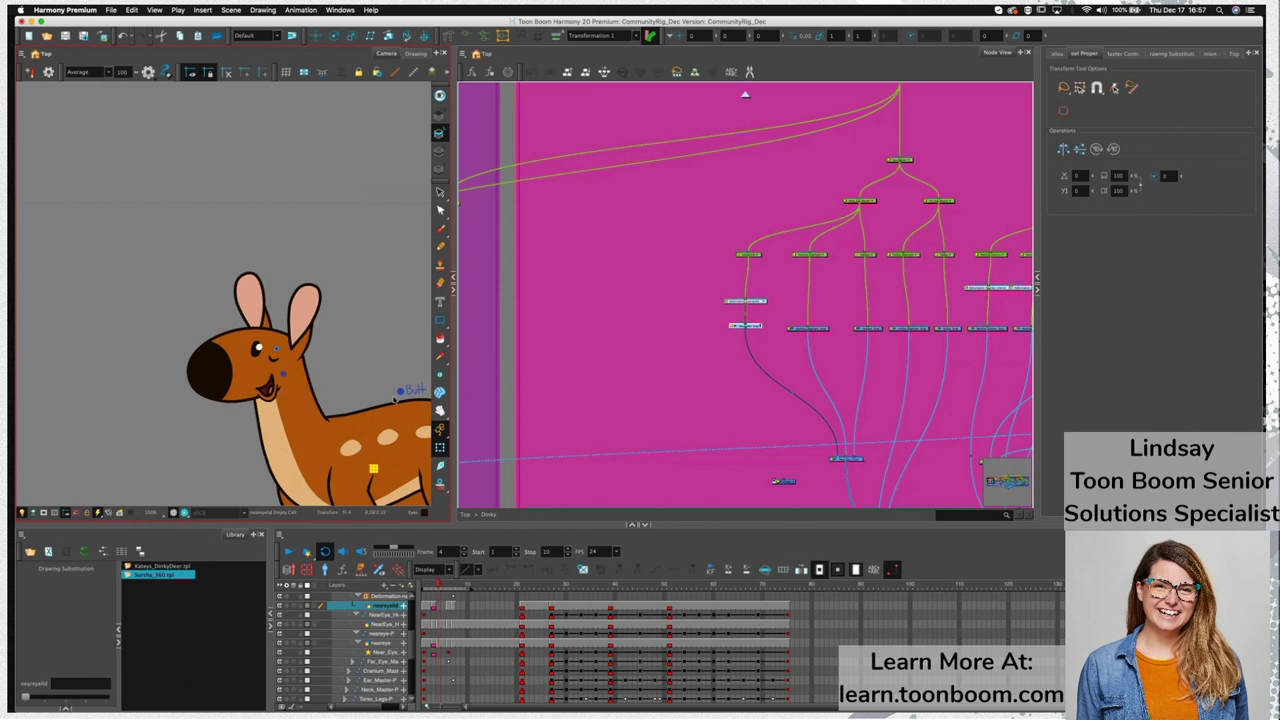
key(Escape)
drag(374, 400, 238, 305)
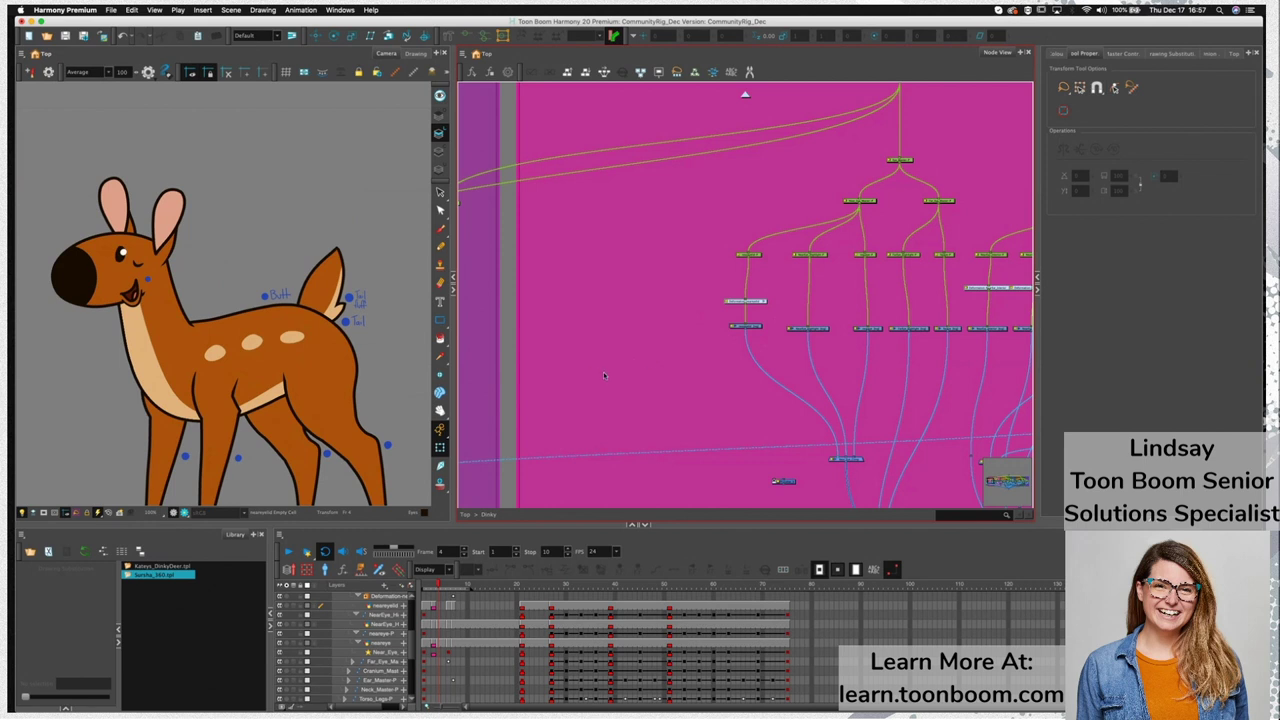
click(423, 598)
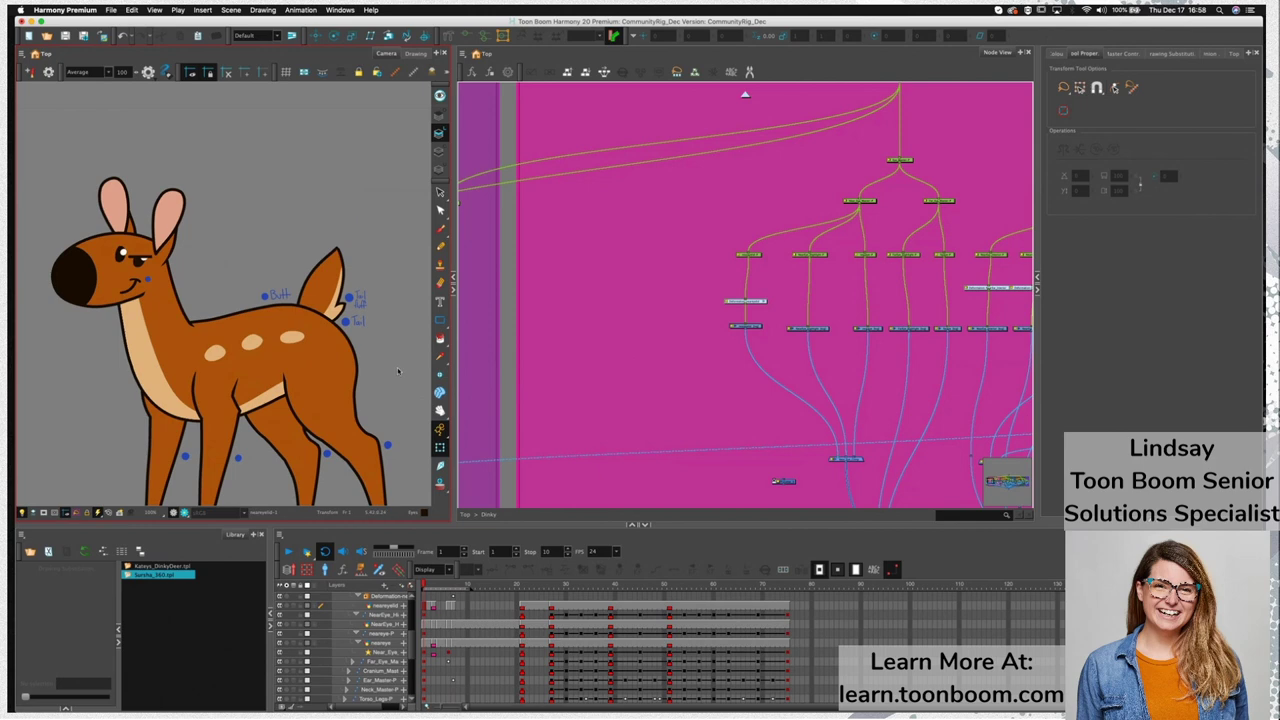
Move the Dinky group, its peg and the eye note higher above the Composite at the top level, and connect Dinky to the Composite
scroll(659, 393, down, 1)
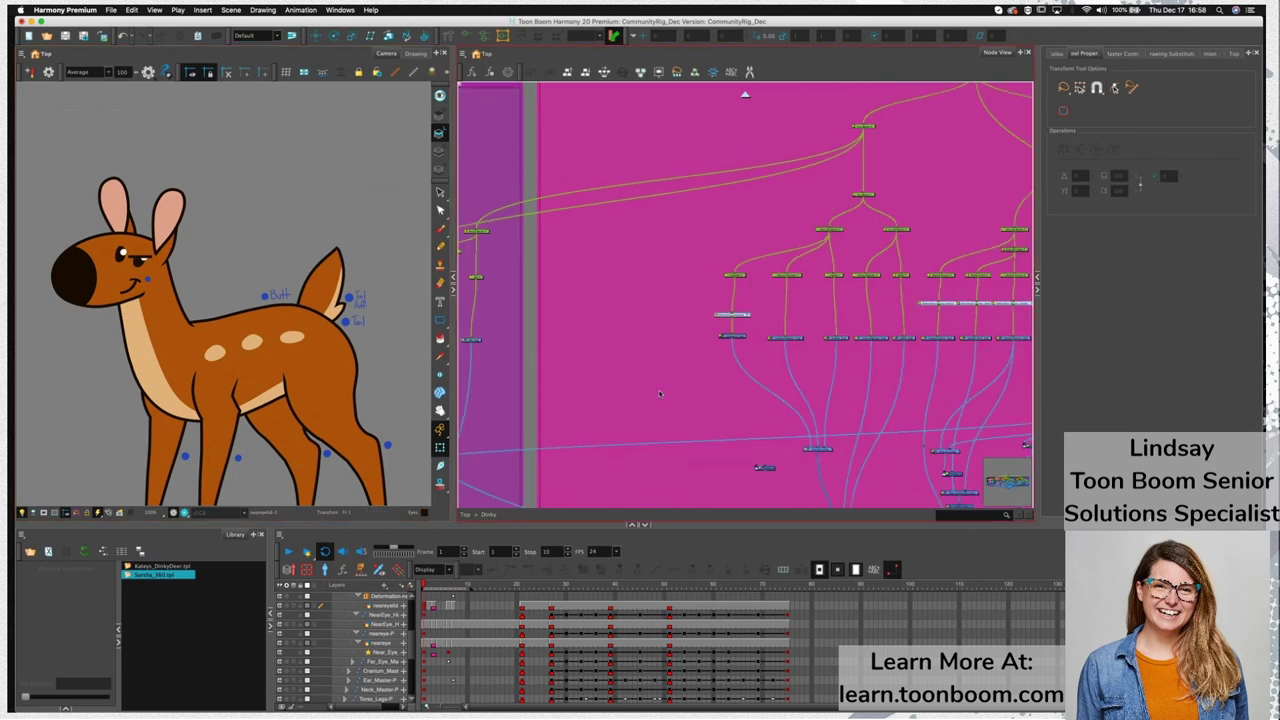
scroll(659, 393, down, 5)
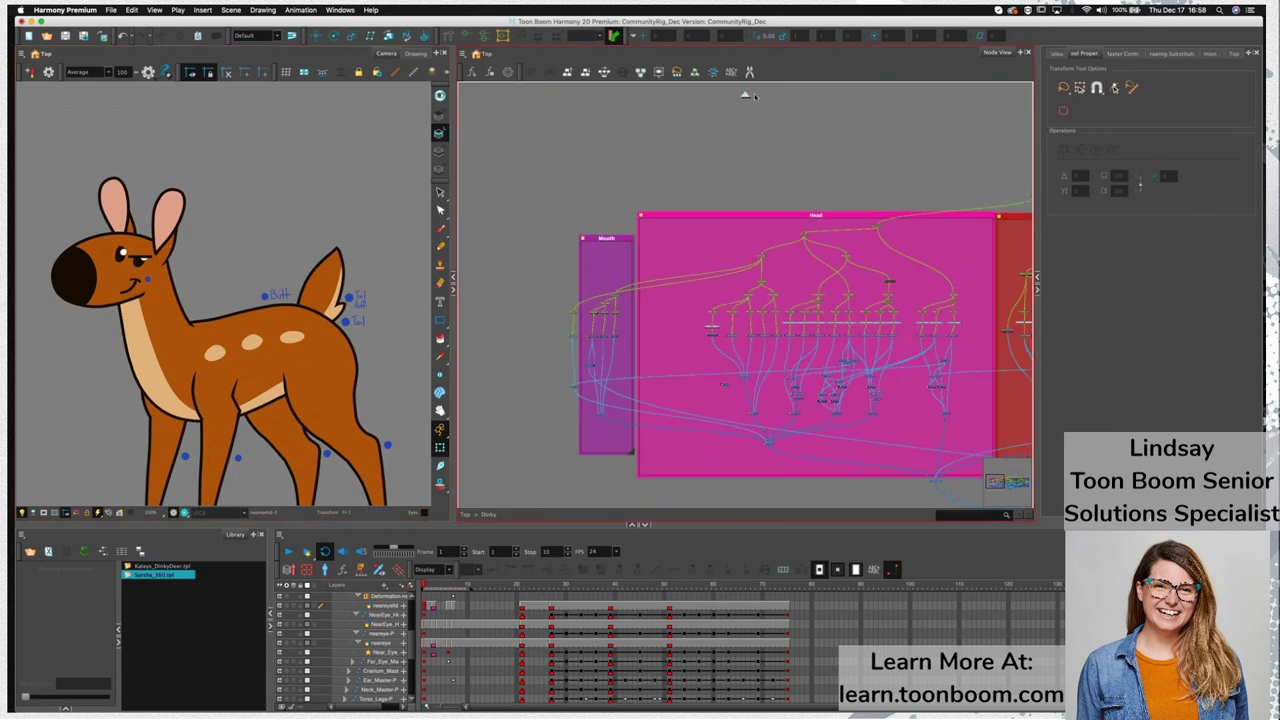
click(747, 97)
drag(817, 358, 820, 337)
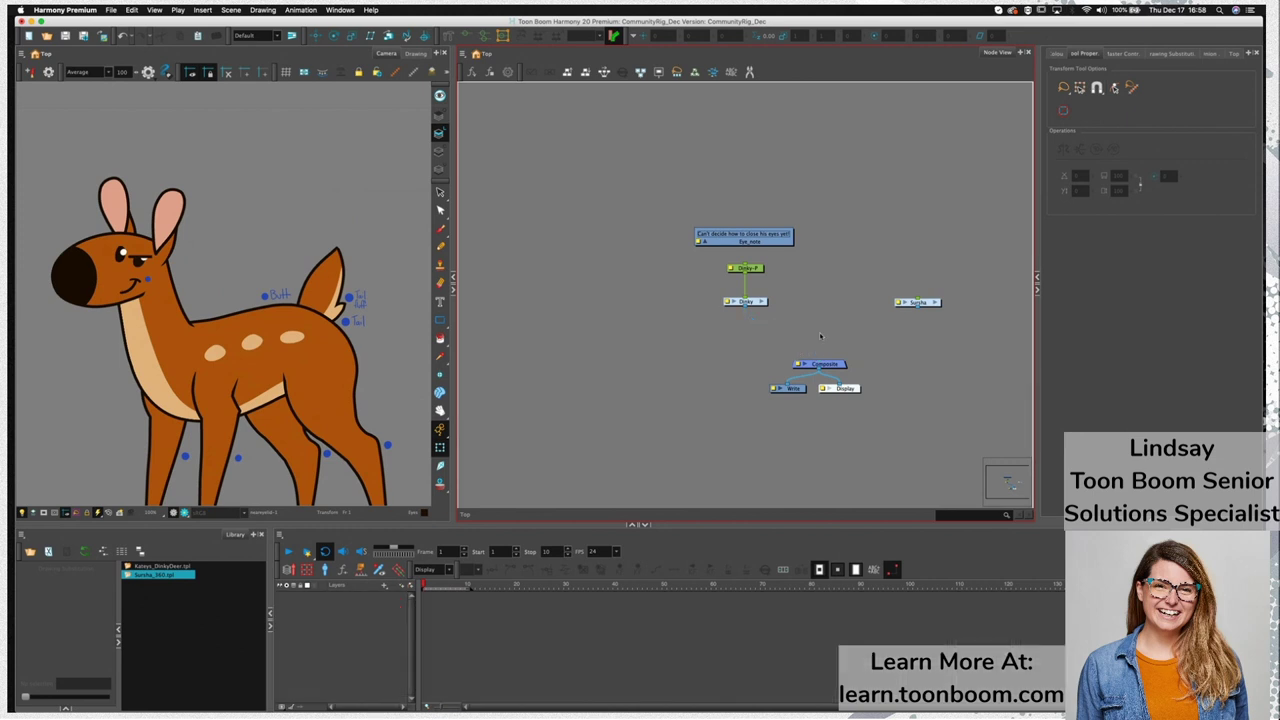
drag(731, 334, 802, 199)
drag(755, 268, 820, 171)
click(774, 331)
drag(823, 314, 793, 331)
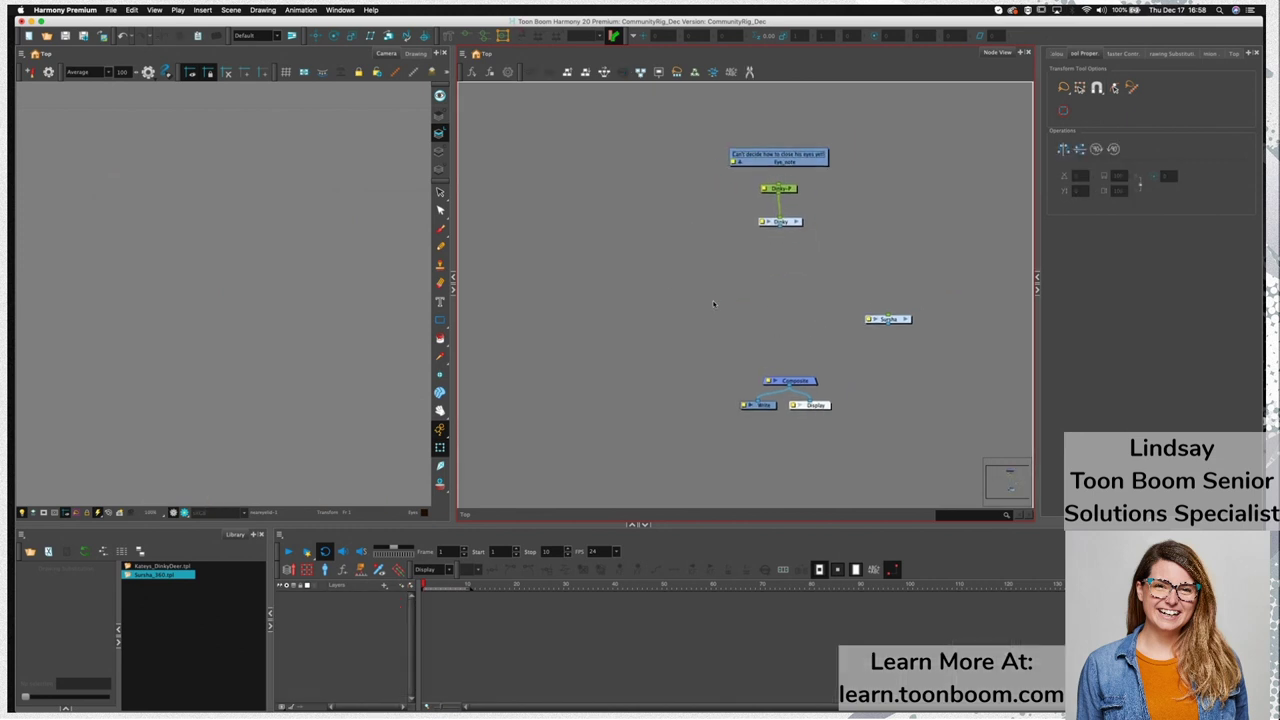
drag(782, 225, 790, 379)
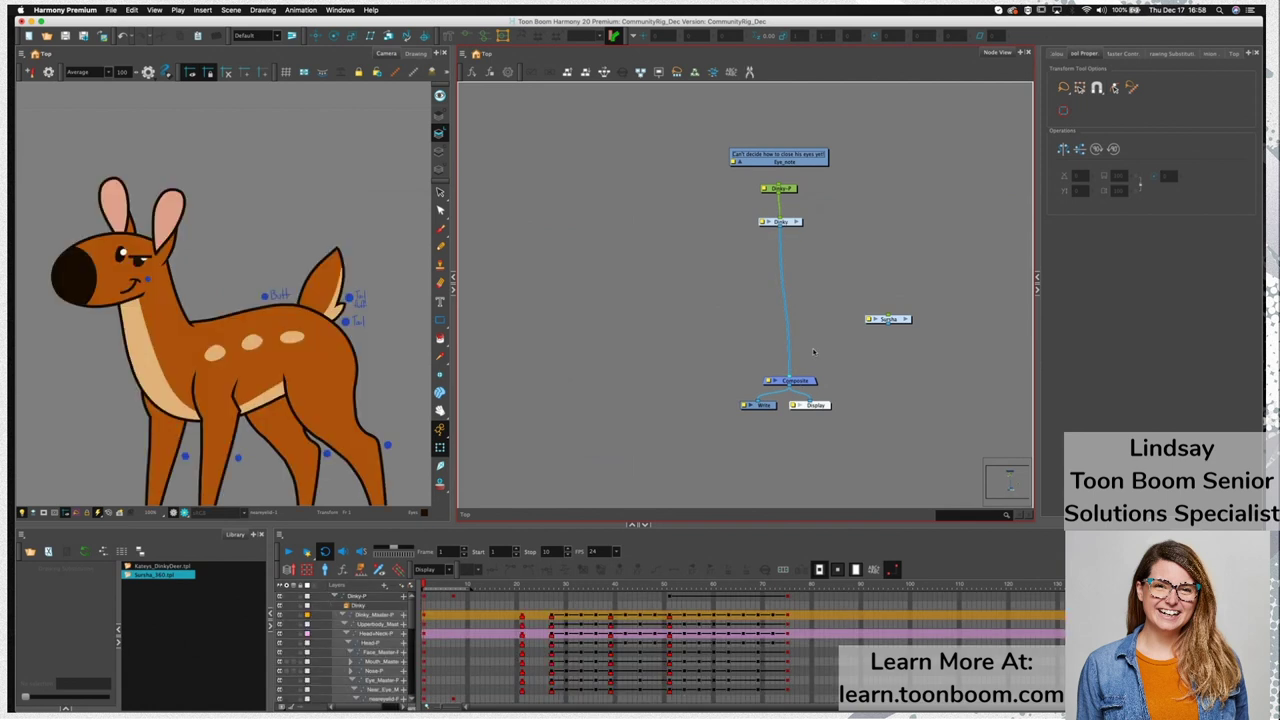
click(787, 245)
drag(309, 427, 287, 351)
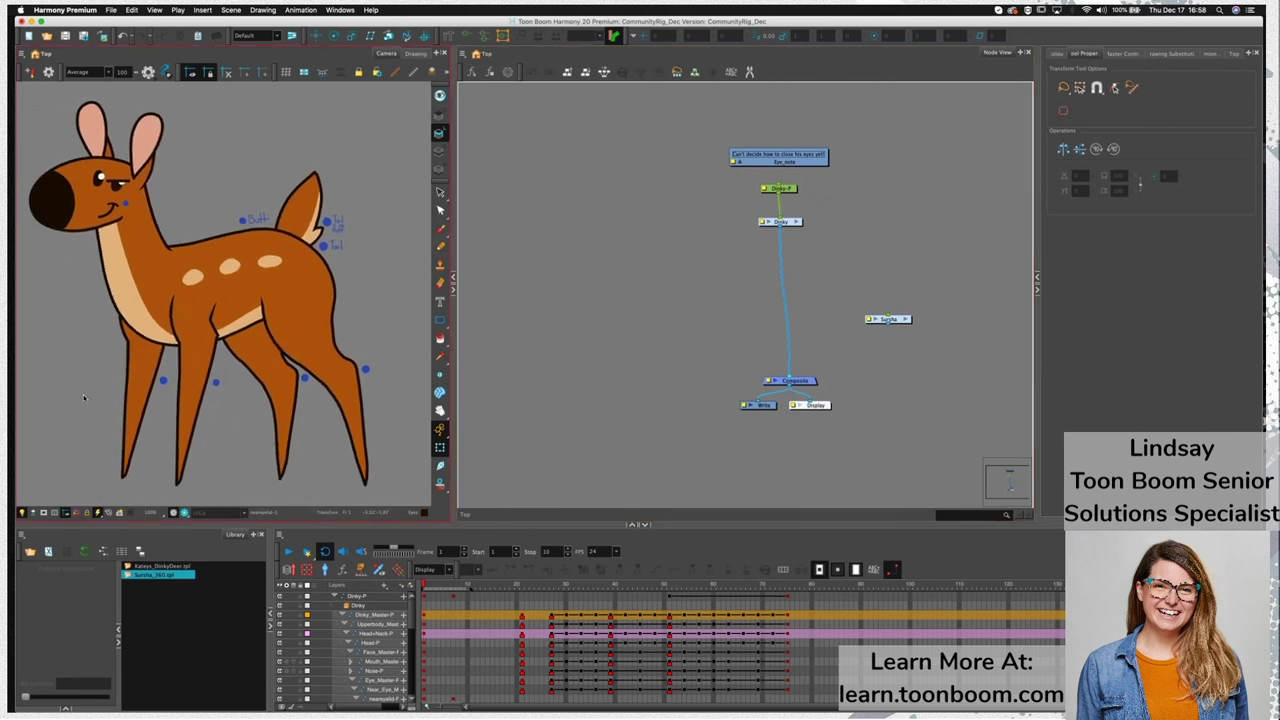
click(710, 215)
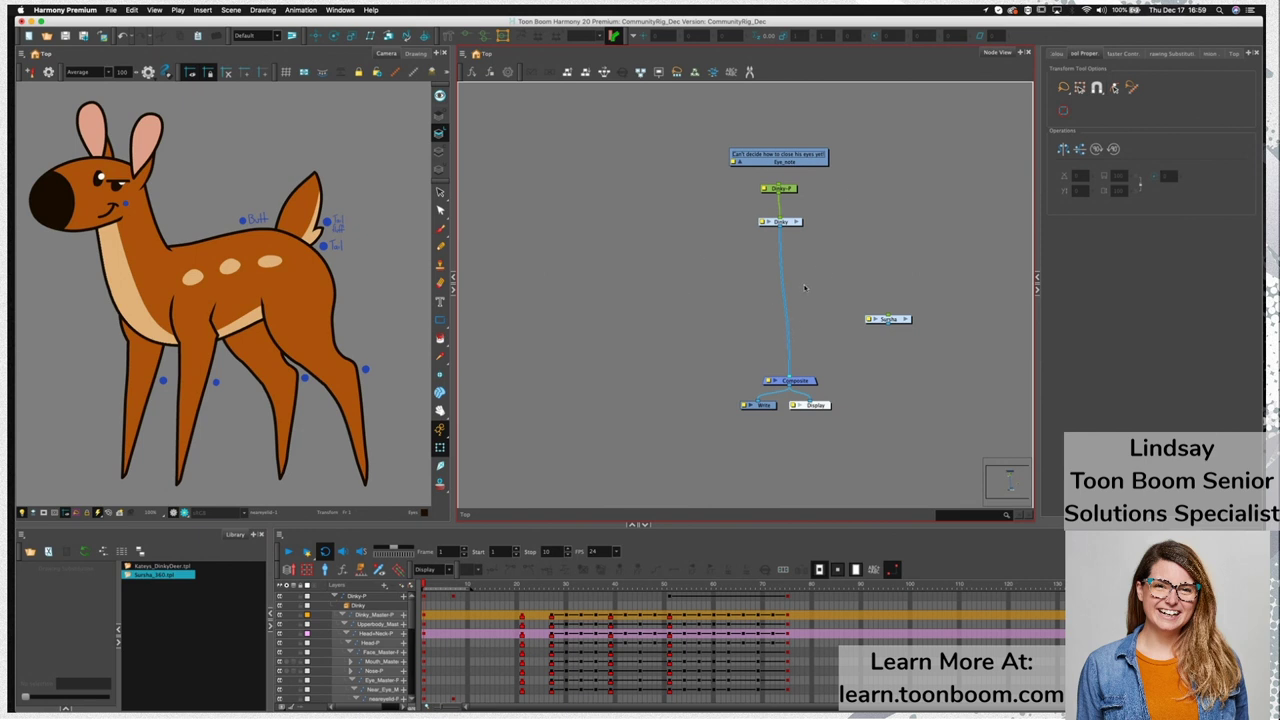
Open the Dinky group and inspect the mouth and nose drawing nodes
click(797, 222)
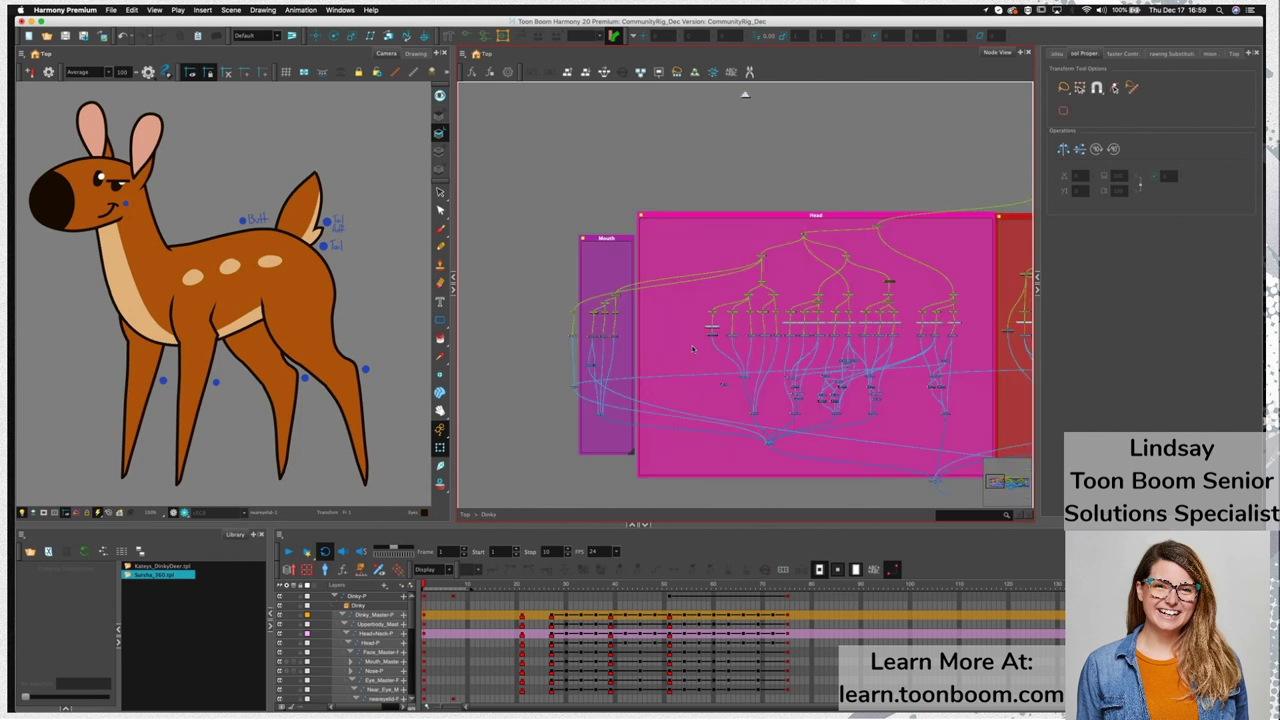
click(621, 342)
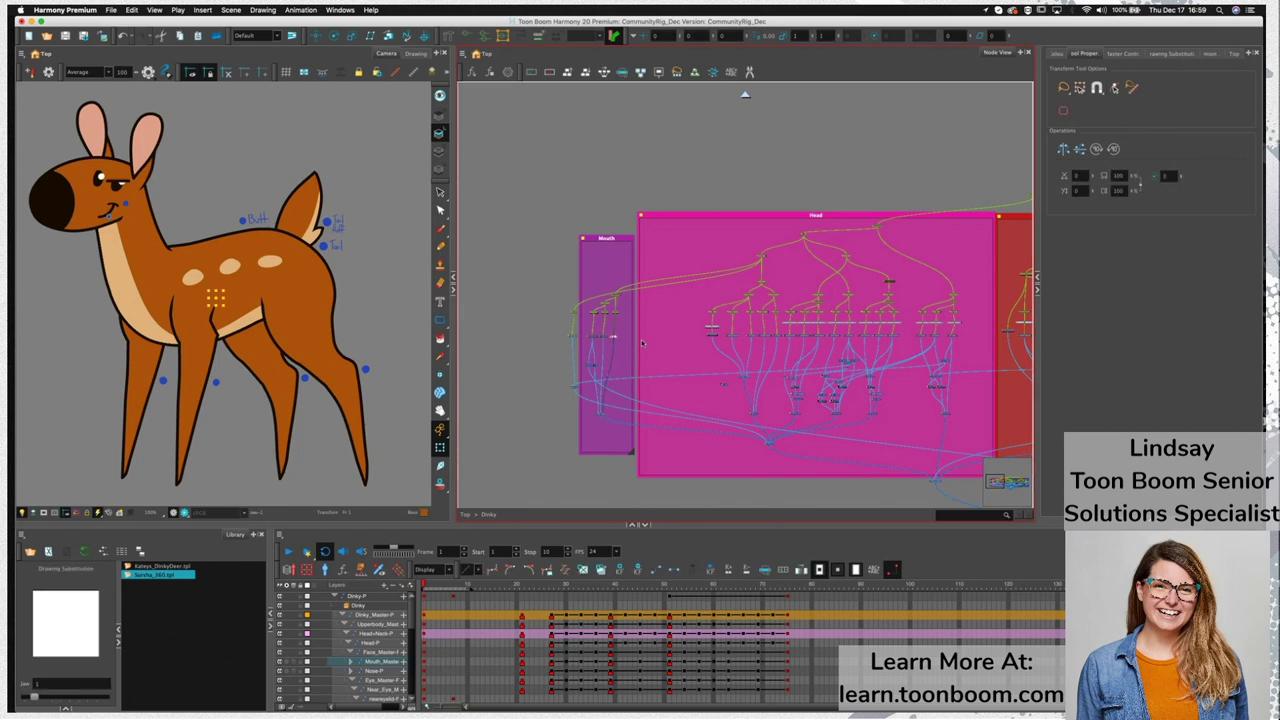
click(582, 342)
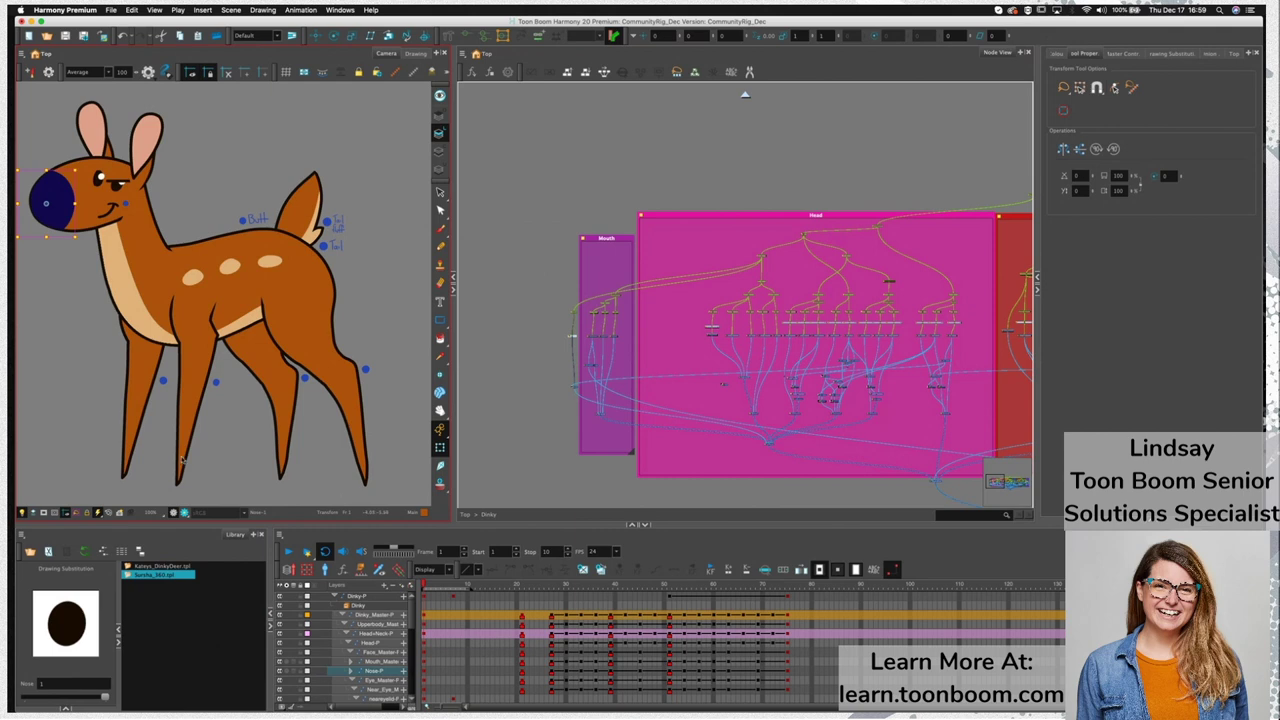
scroll(568, 360, up, 5)
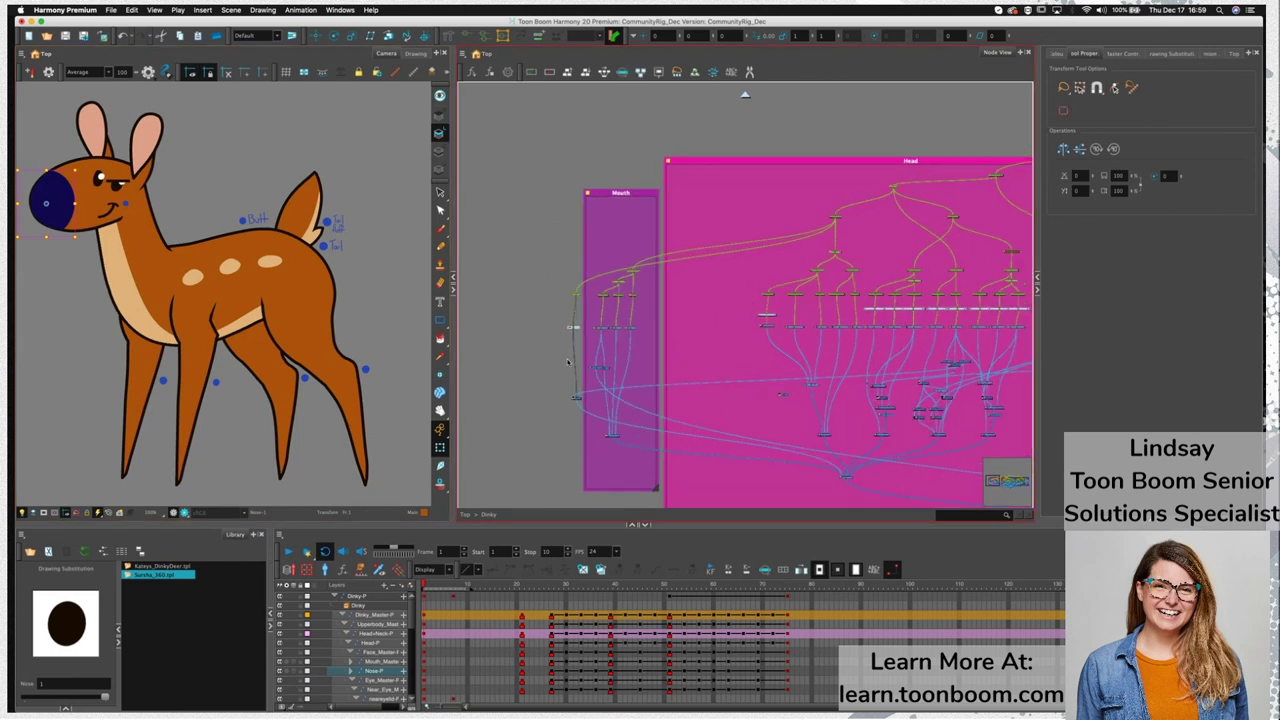
scroll(567, 364, up, 3)
drag(529, 363, 585, 439)
click(607, 376)
click(641, 348)
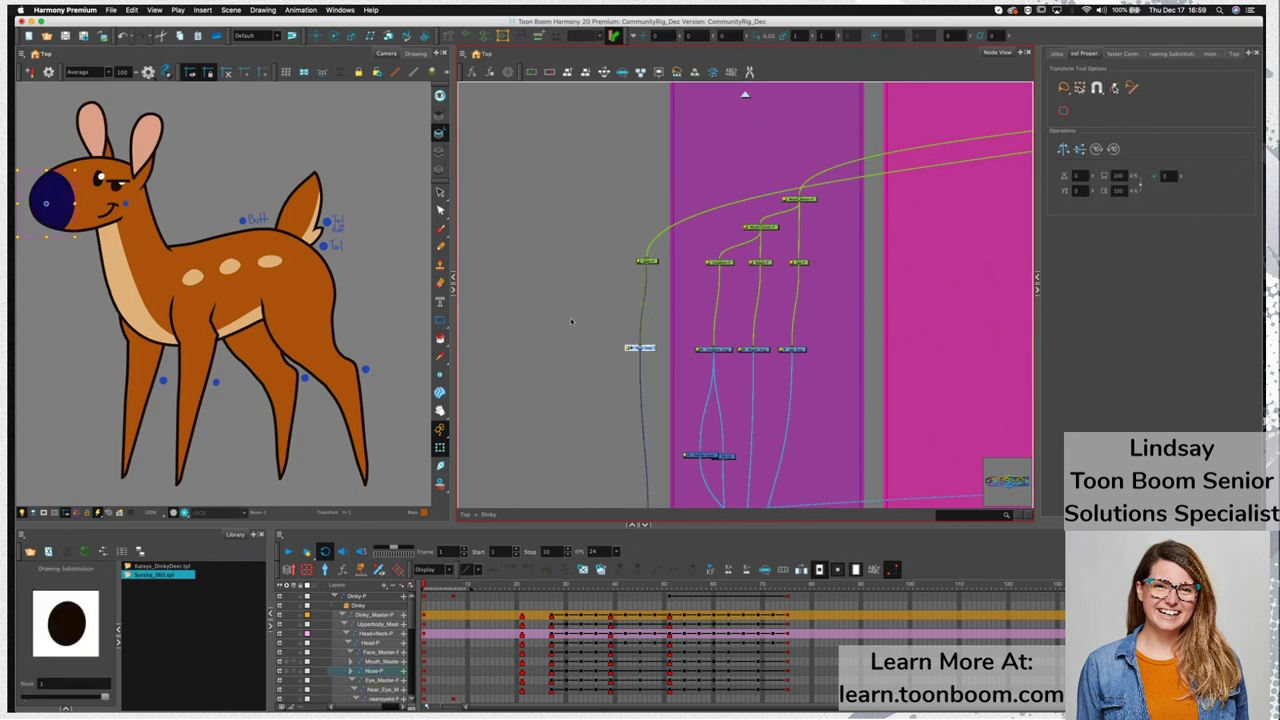
click(648, 364)
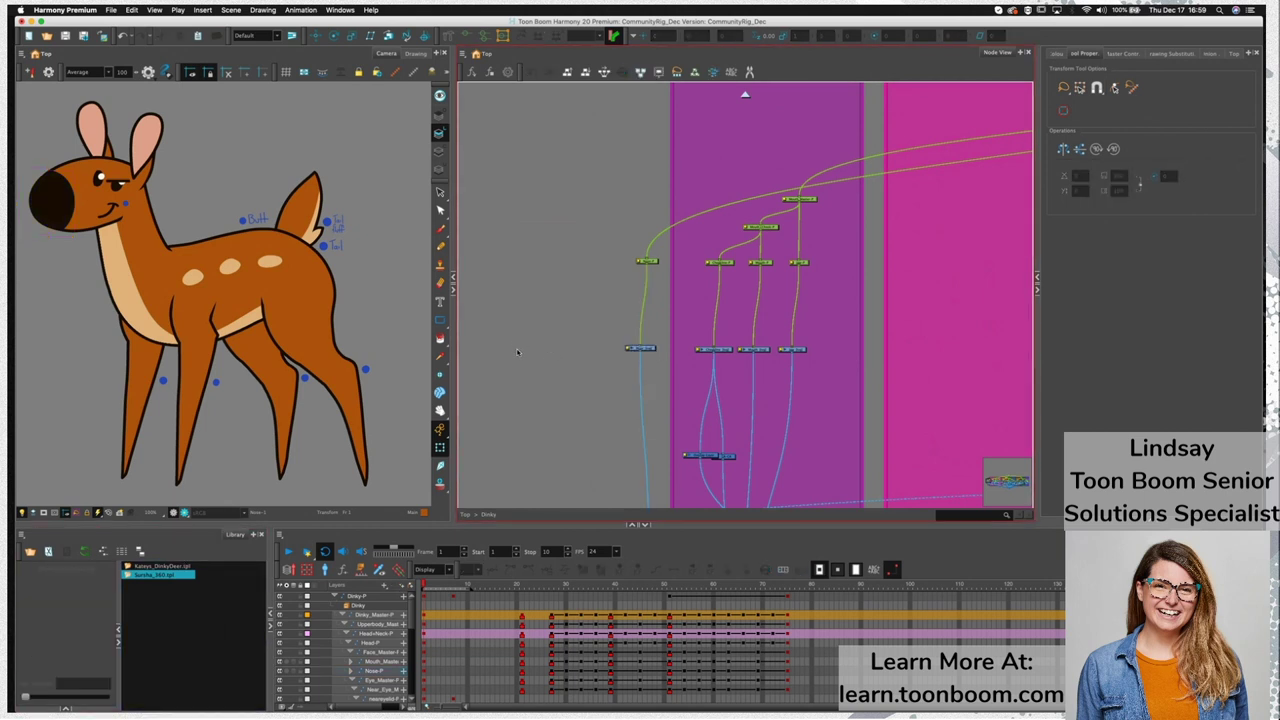
Try to add a vector drawing layer named Blank, and search the node network for "blank"
key(super+r)
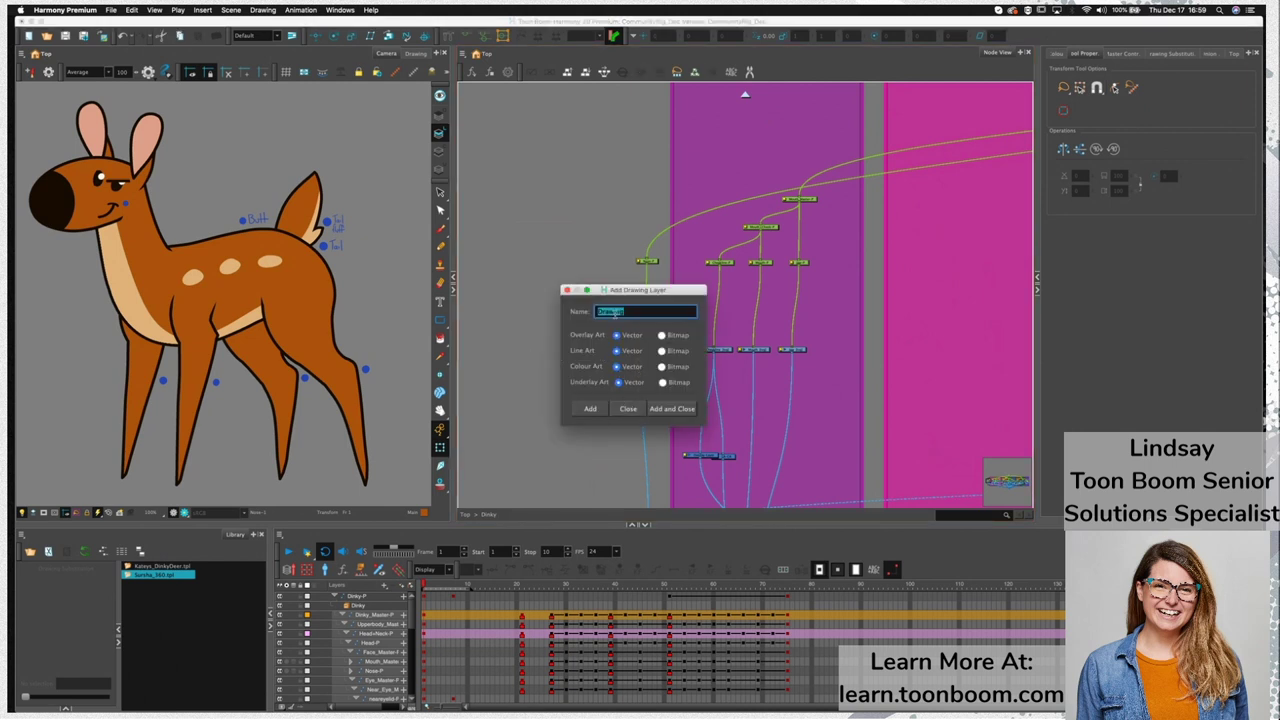
text(Blank)
click(662, 409)
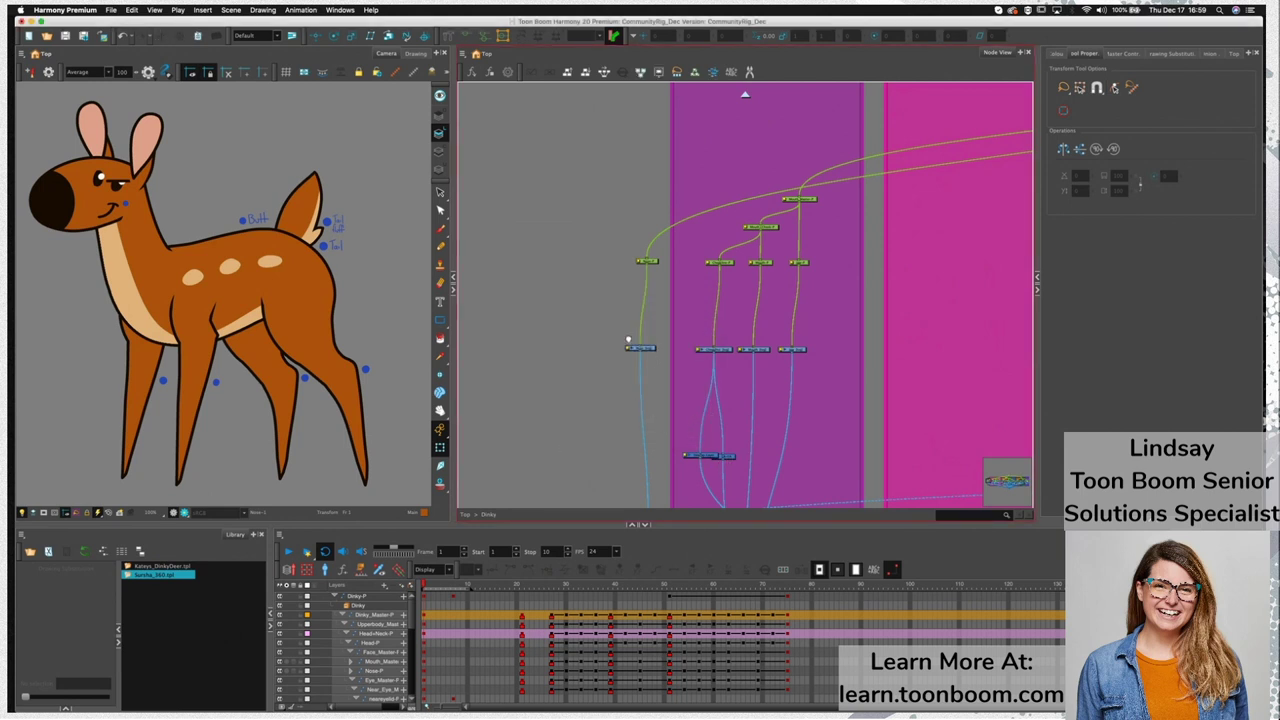
drag(629, 338, 516, 219)
click(955, 516)
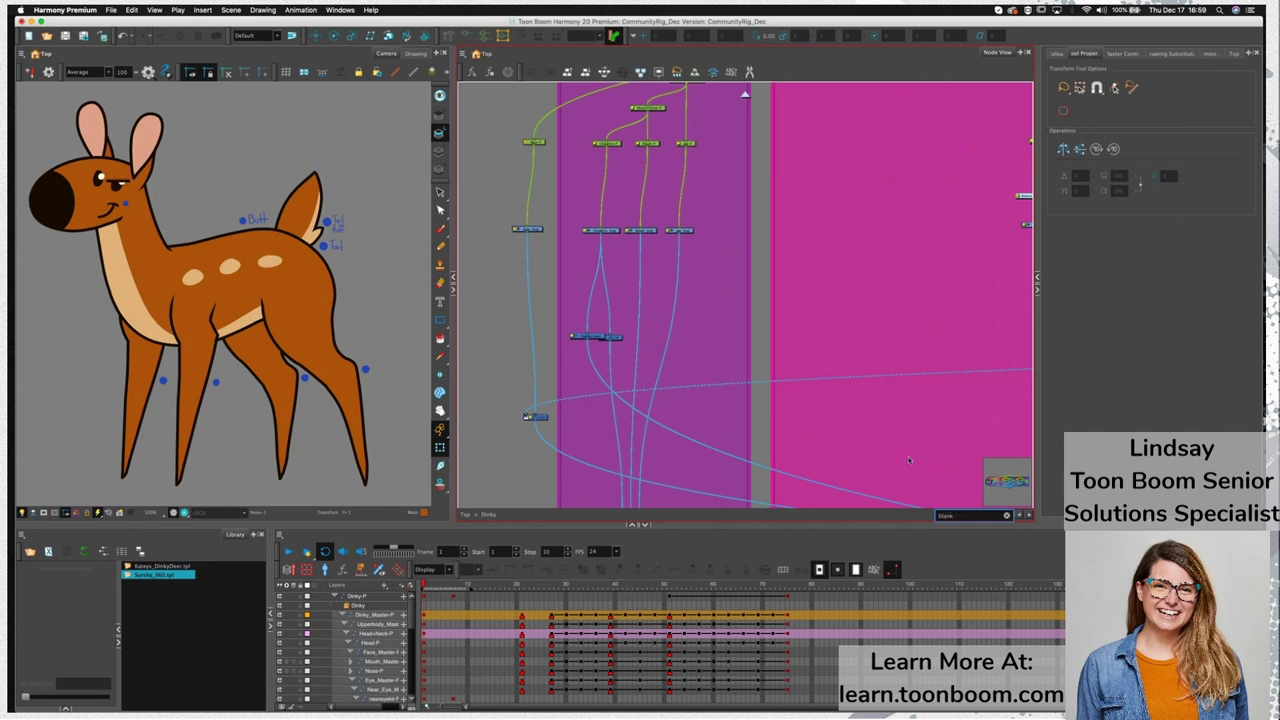
click(1030, 516)
Add a vector drawing layer named Blank and place its node in the empty area beside the nose and mouth nodes
key(super+r)
text(B)
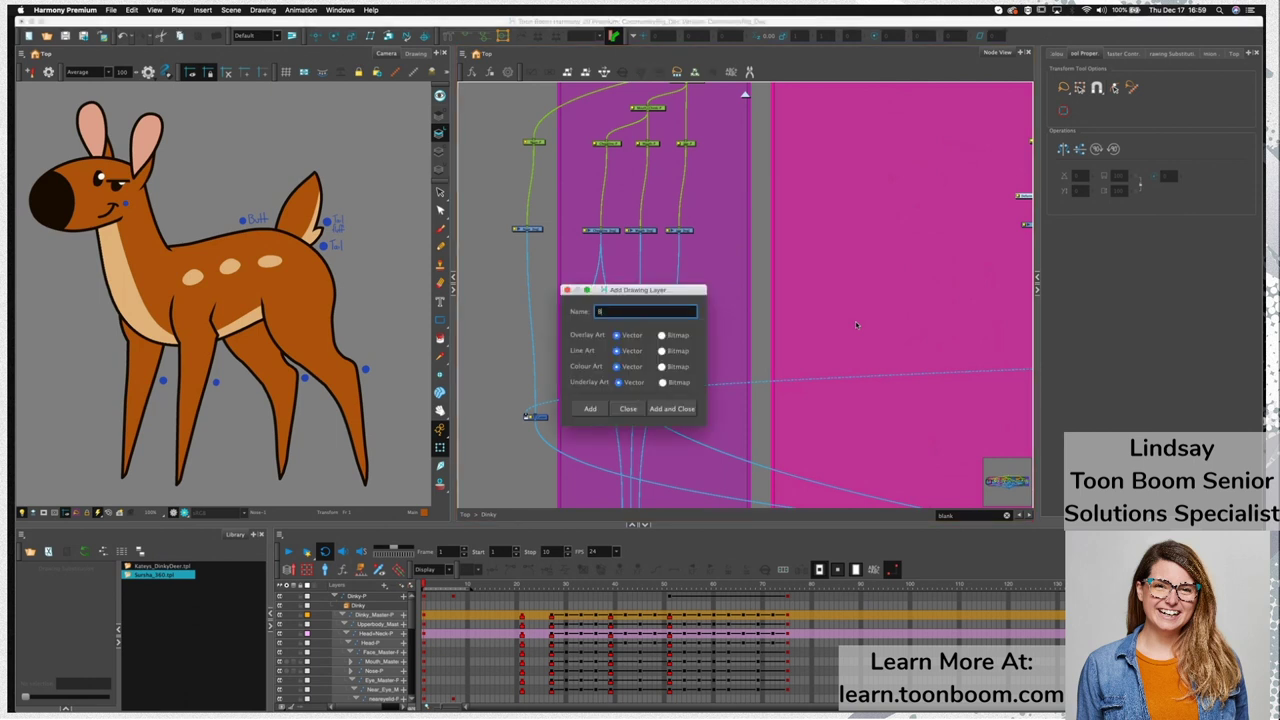
click(671, 408)
drag(763, 299, 661, 333)
scroll(720, 380, up, 5)
drag(736, 266, 629, 298)
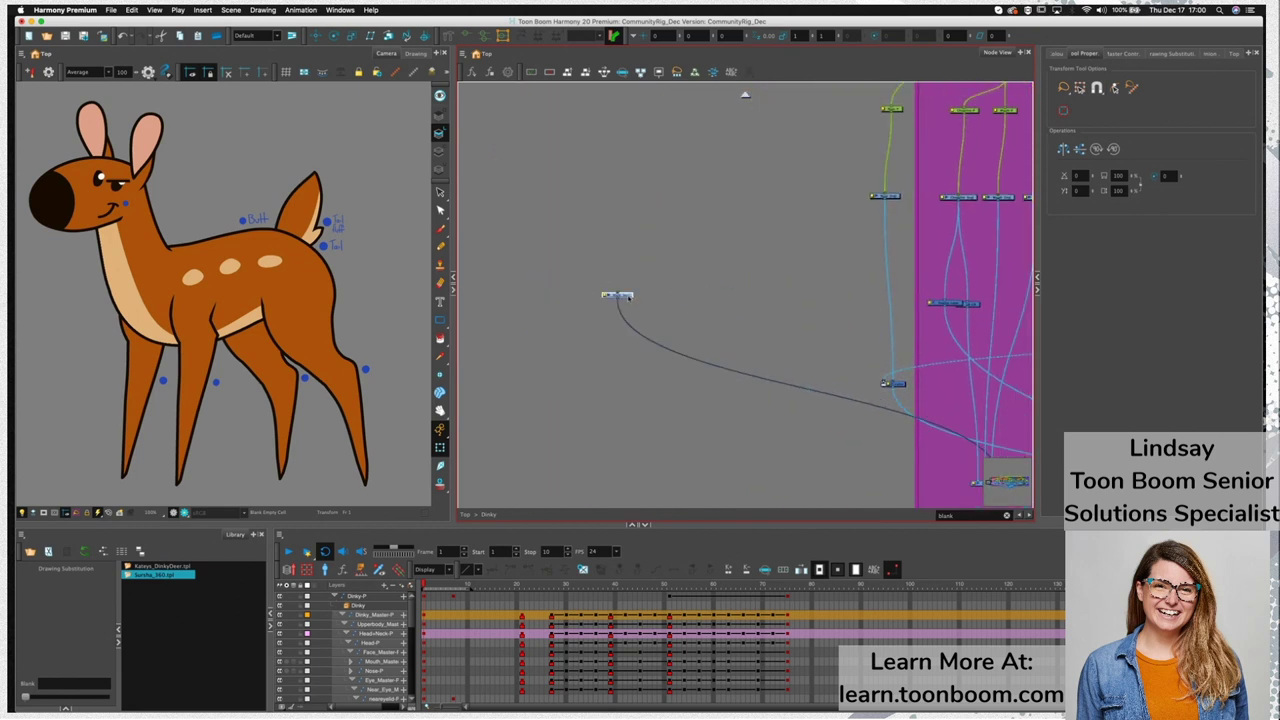
Select the Blank drawing node and switch to the Select tool
click(780, 326)
drag(800, 328, 990, 346)
click(820, 317)
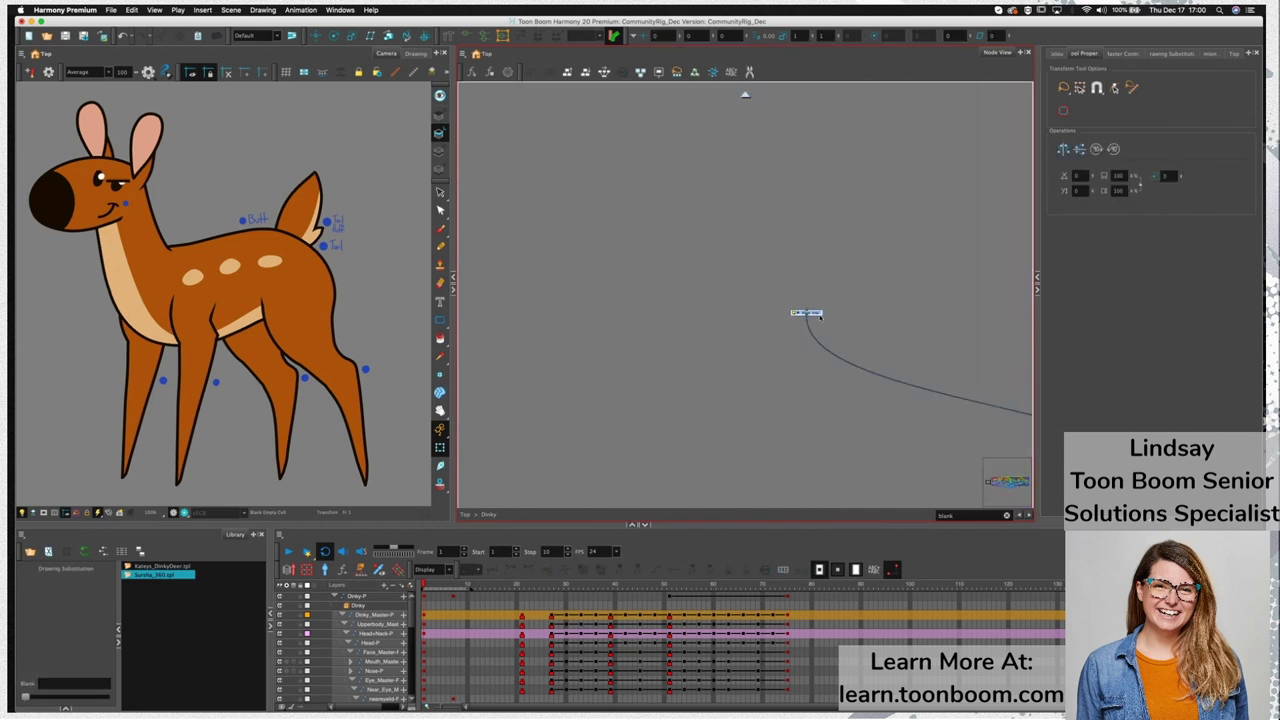
key(alt+s)
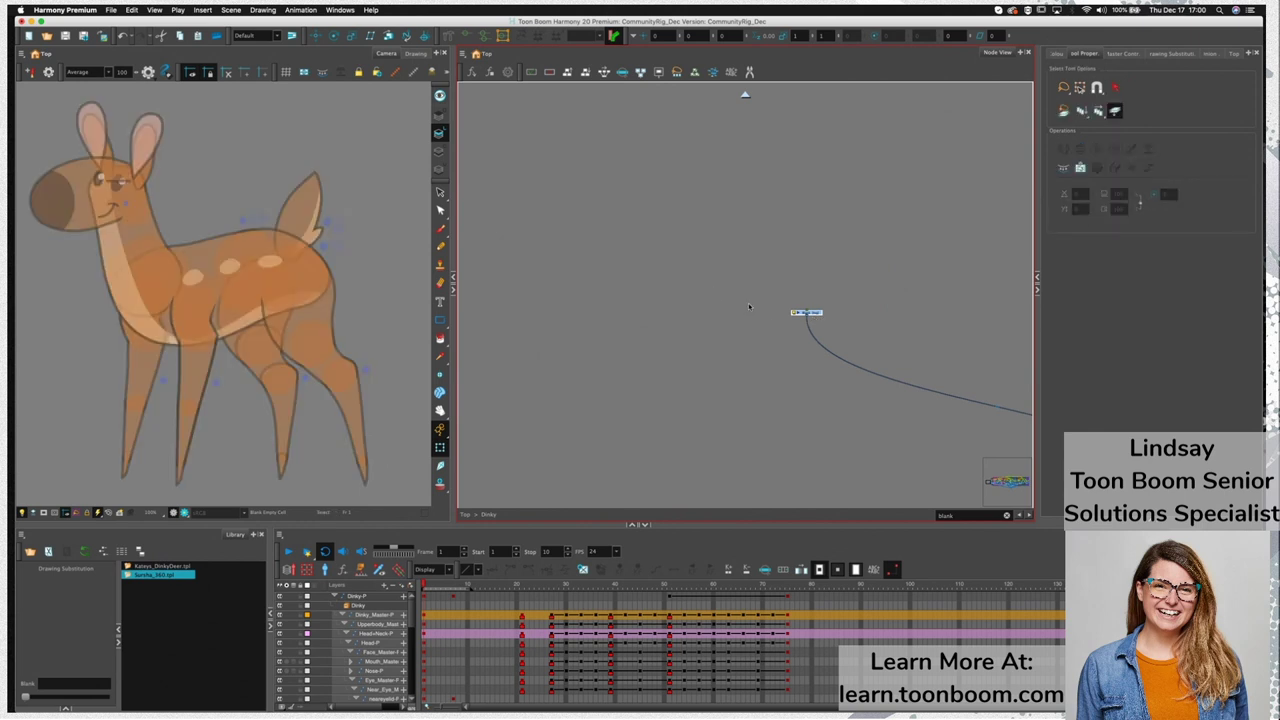
Draw a heart in an empty area on the Blank layer's first frame using the Solid Brush 4 preset
scroll(357, 347, down, 4)
drag(247, 392, 434, 356)
scroll(336, 362, up, 3)
scroll(282, 399, up, 2)
drag(283, 400, 279, 388)
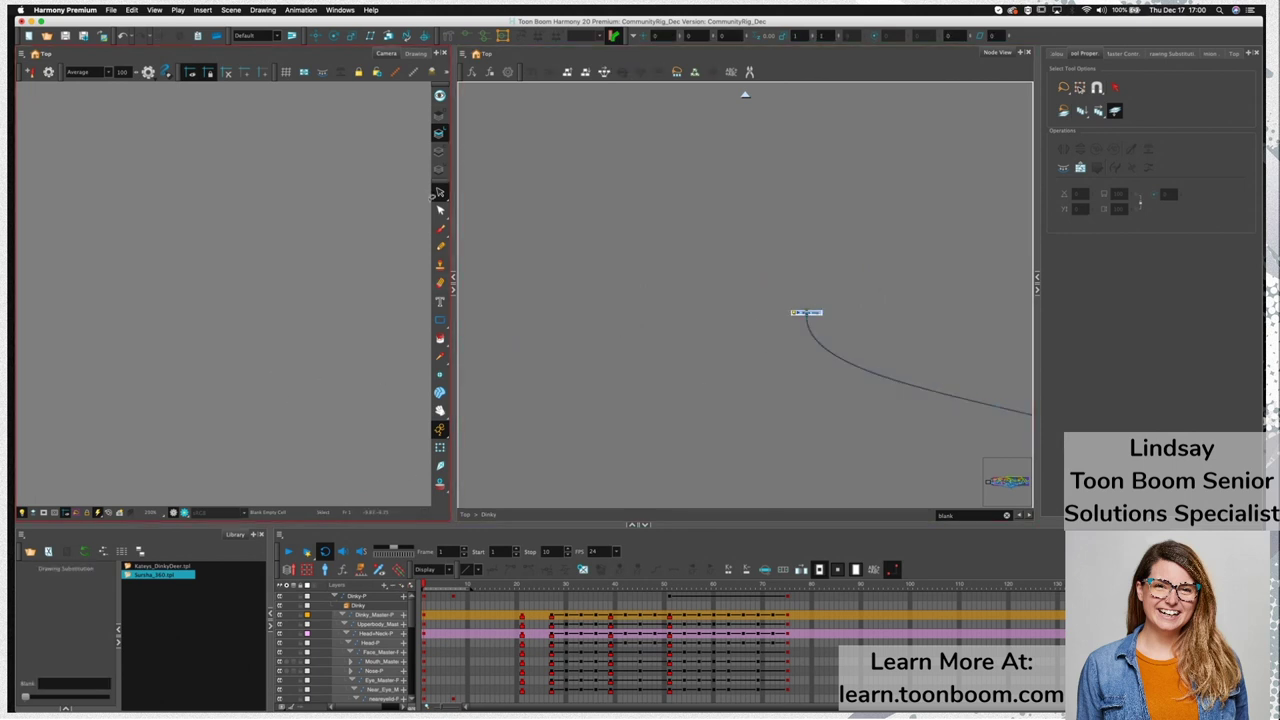
click(441, 229)
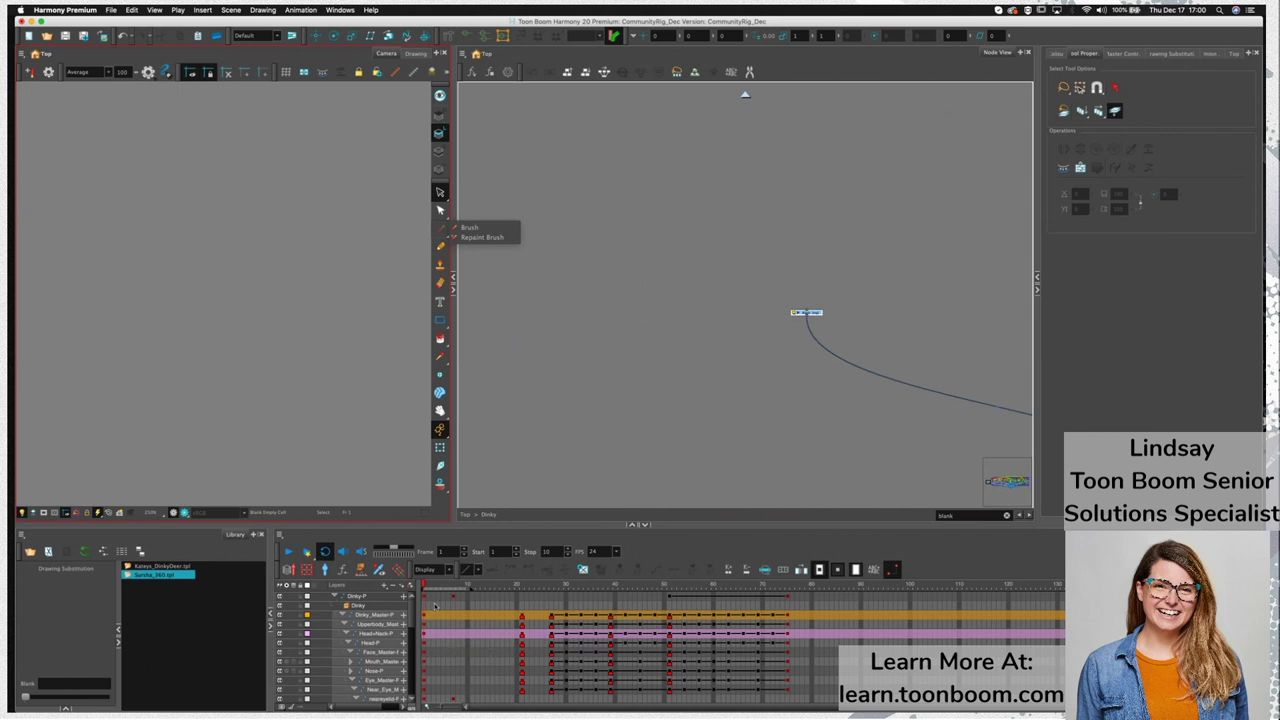
click(444, 543)
click(447, 543)
scroll(450, 622, down, 10)
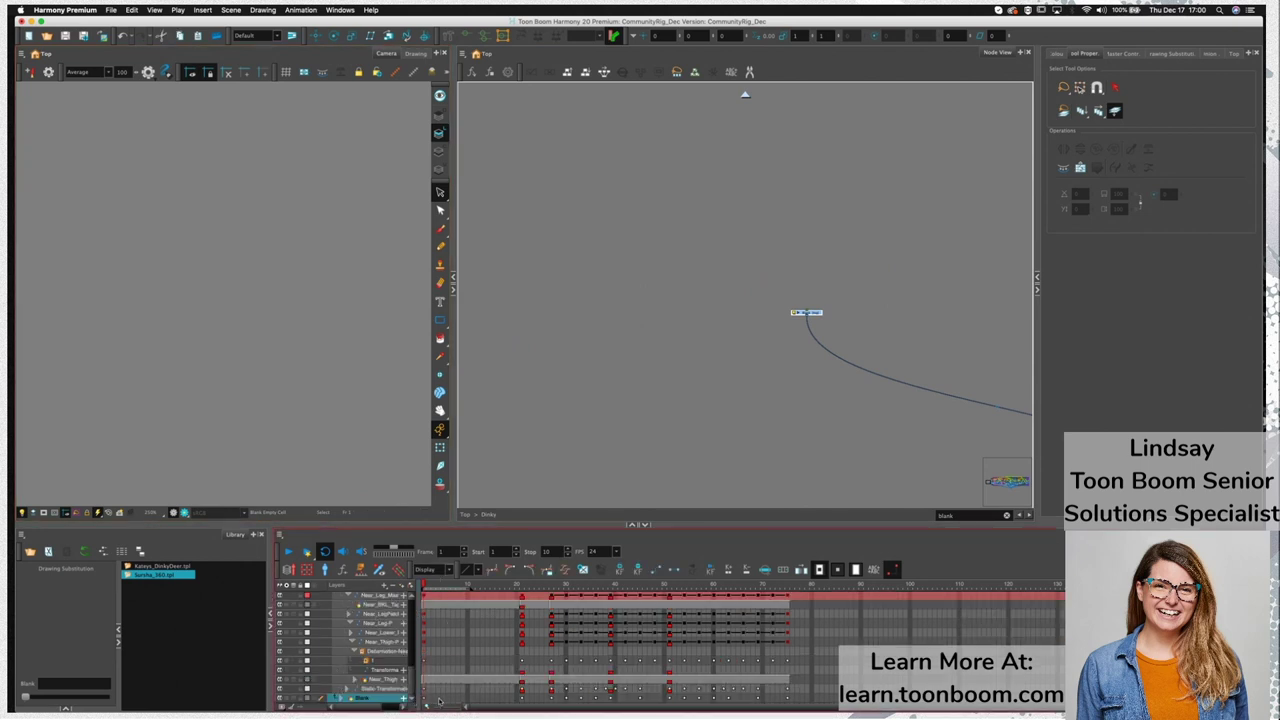
click(355, 285)
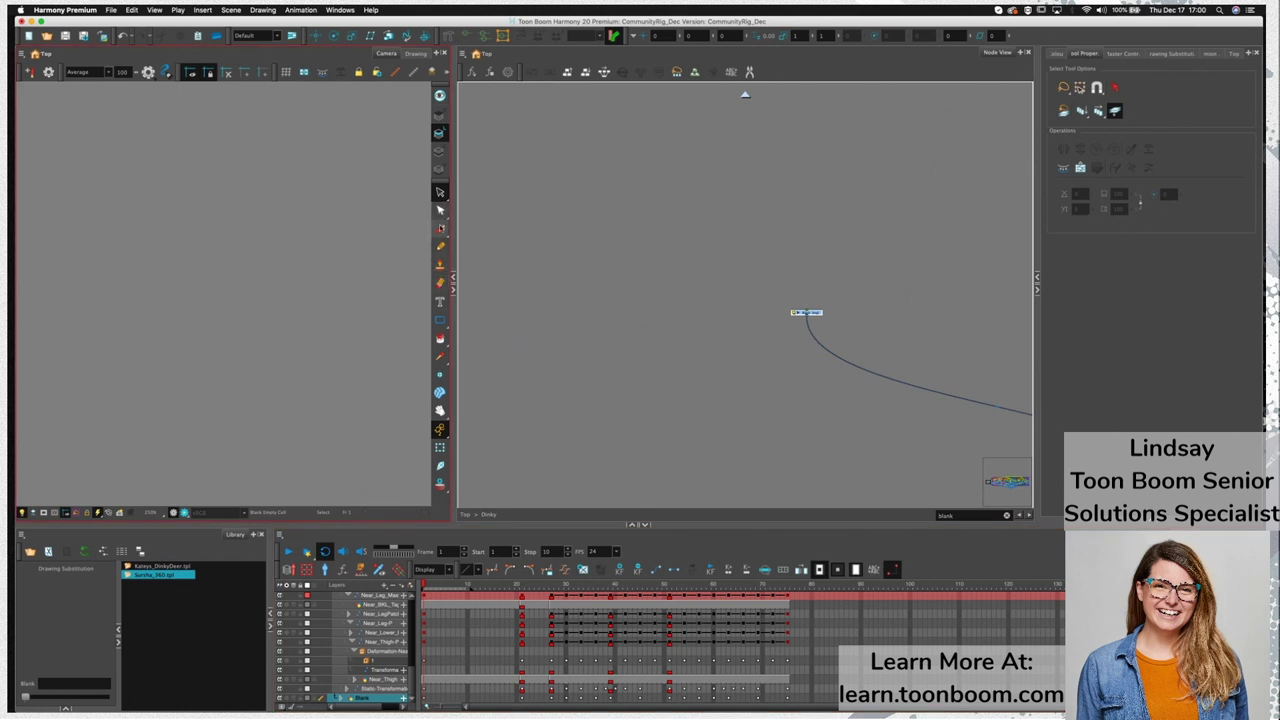
key(alt+b)
mouse_move(211, 330)
mouse_down()
mouse_move(199, 342)
mouse_move(224, 388)
mouse_move(245, 352)
mouse_move(237, 316)
mouse_move(216, 334)
mouse_up()
click(710, 349)
click(45, 626)
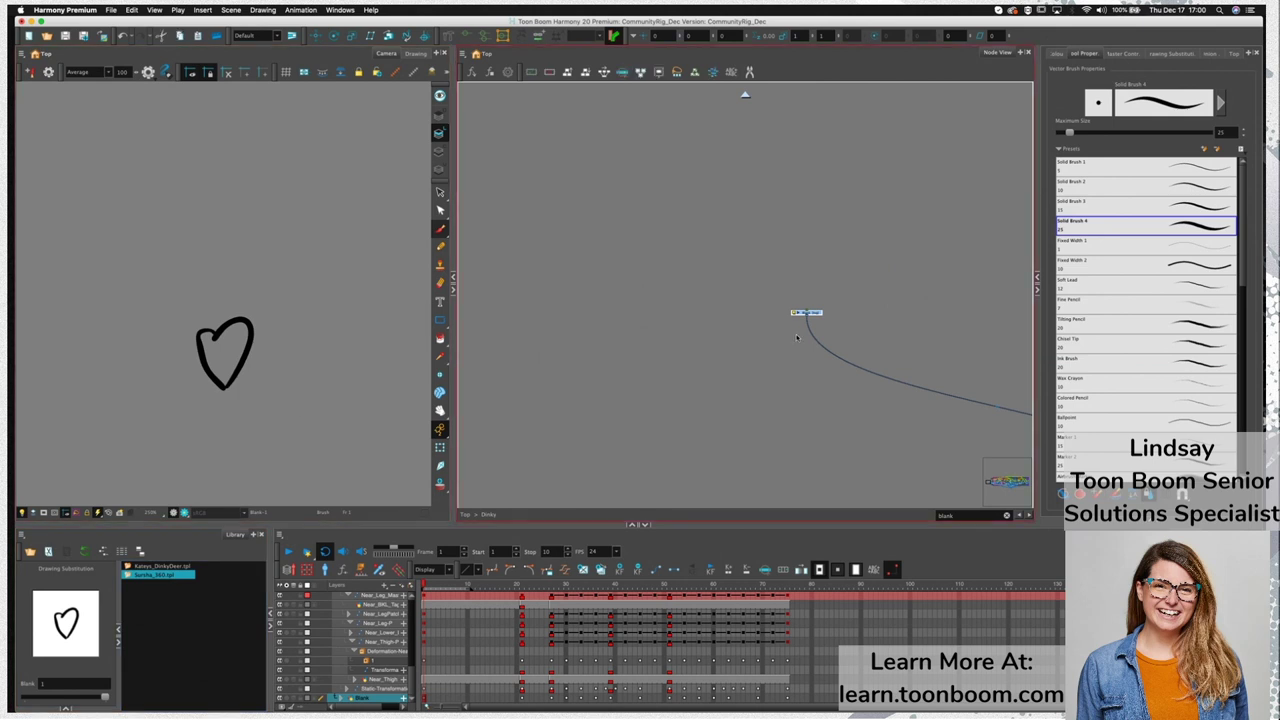
Create a new empty drawing on the Blank layer's first frame and return to the Select tool
click(554, 451)
click(604, 573)
click(583, 570)
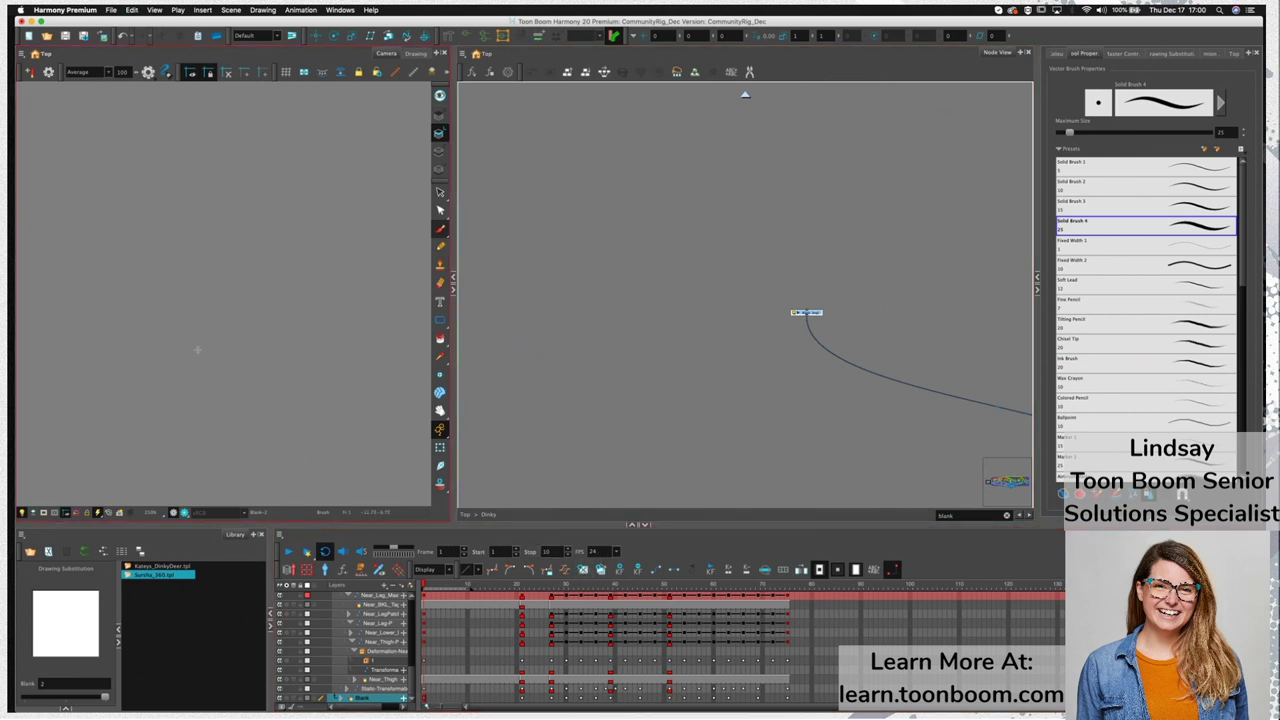
key(alt+s)
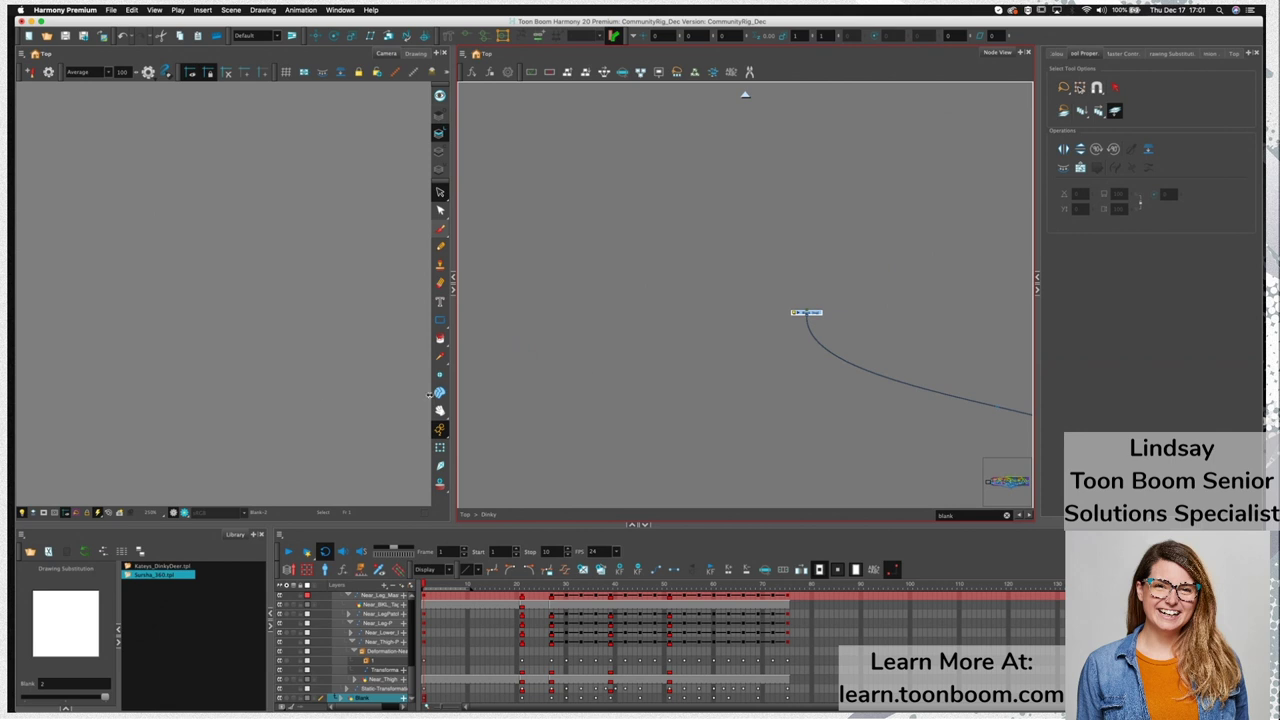
Rename the Blank layer's empty drawing to Zz
key(super+r)
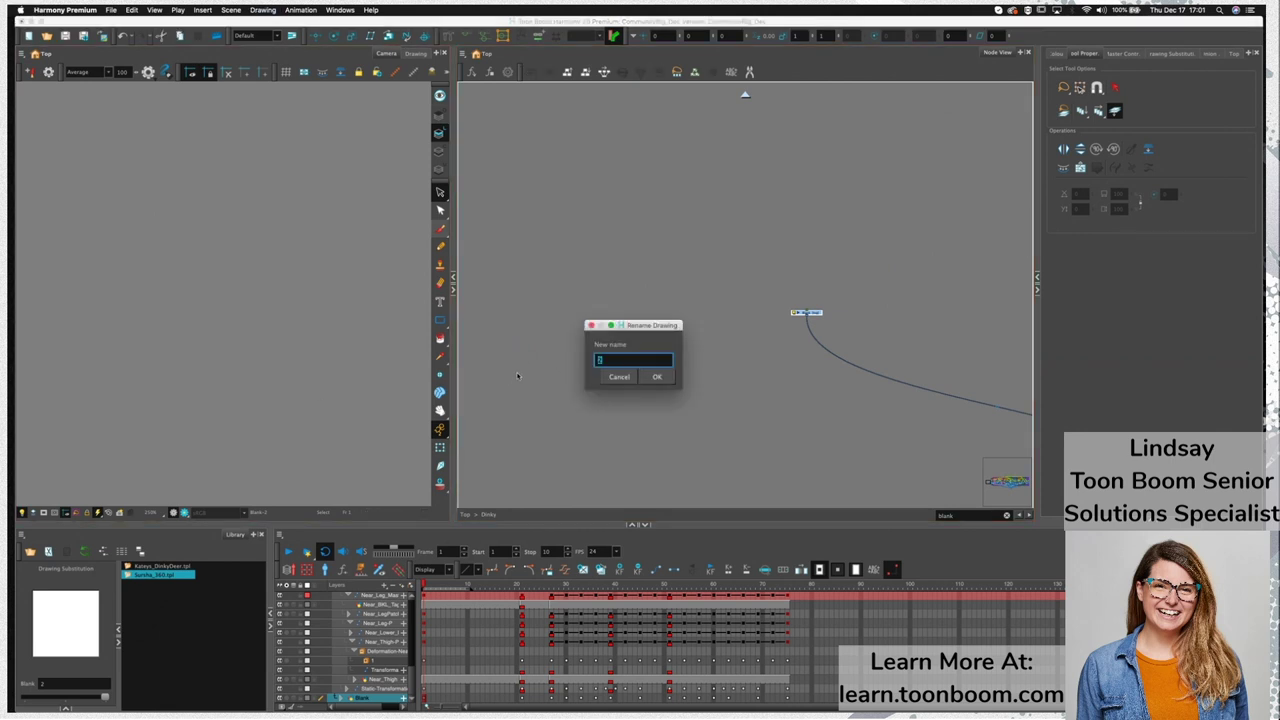
text(OFF)
key(BackSpace)
key(BackSpace)
key(BackSpace)
text(Z)
click(657, 377)
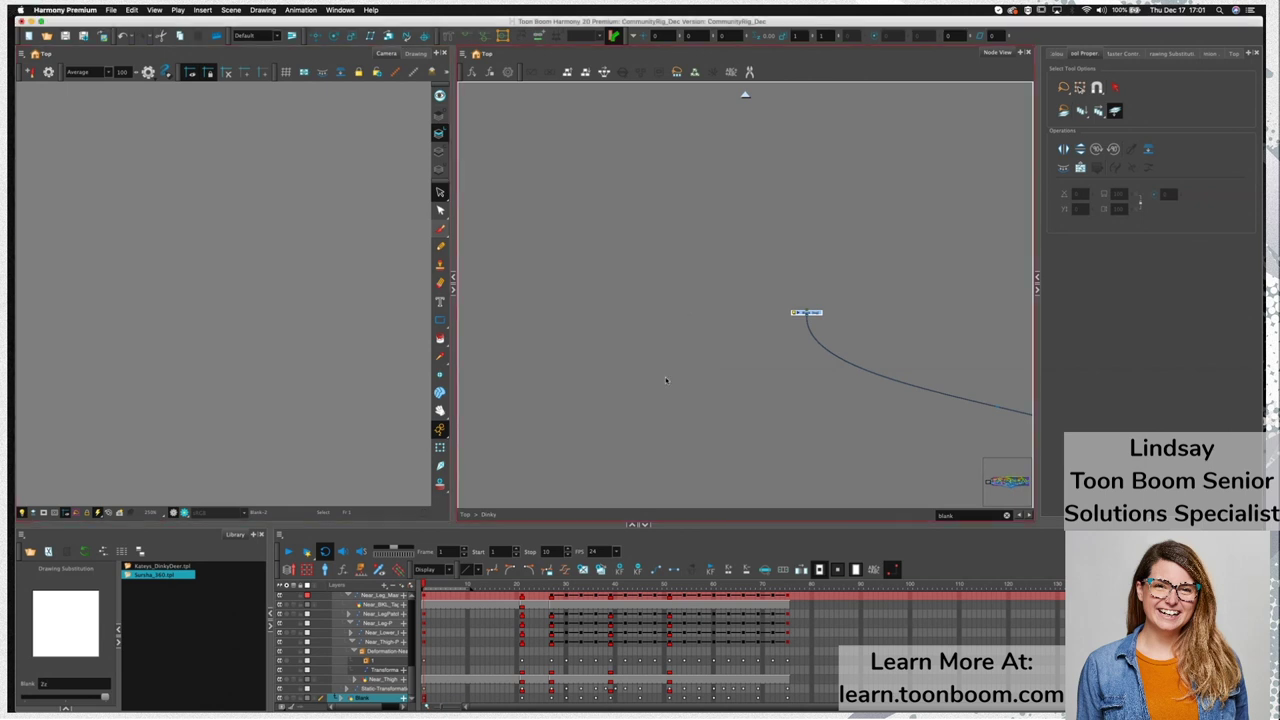
Swap the Blank layer back to drawing 1 and delete the heart strokes
click(54, 700)
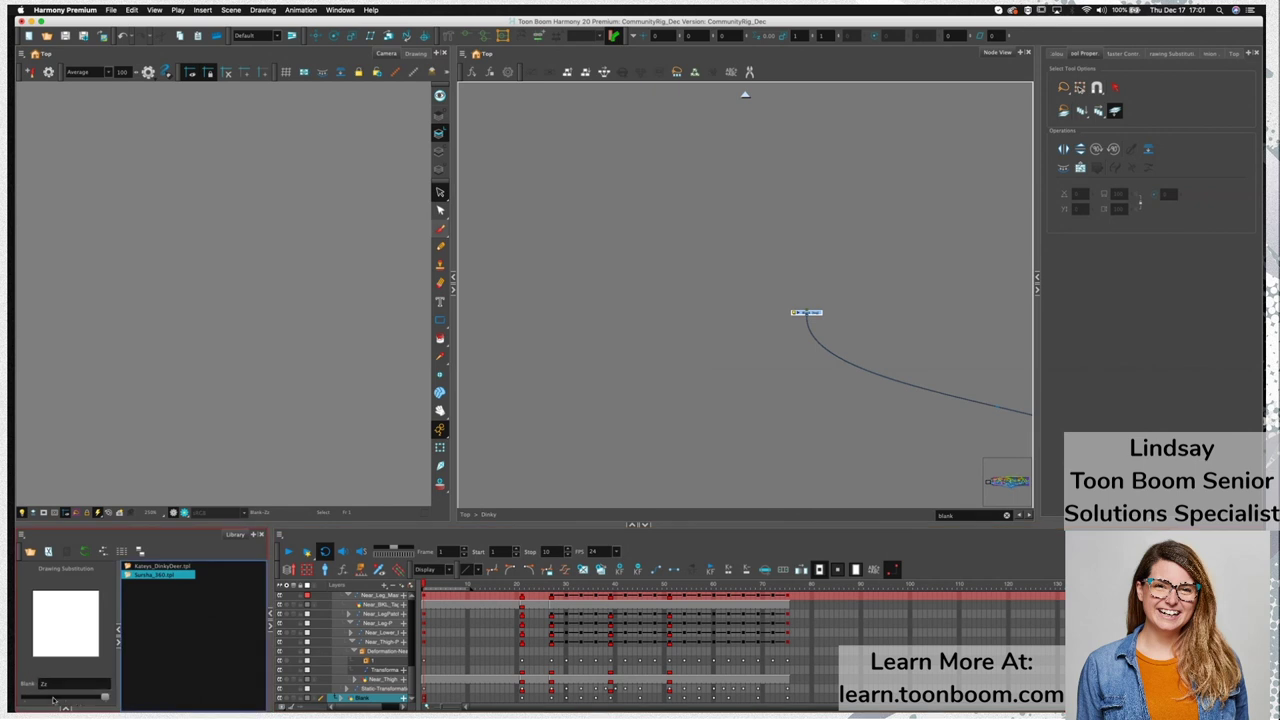
click(58, 700)
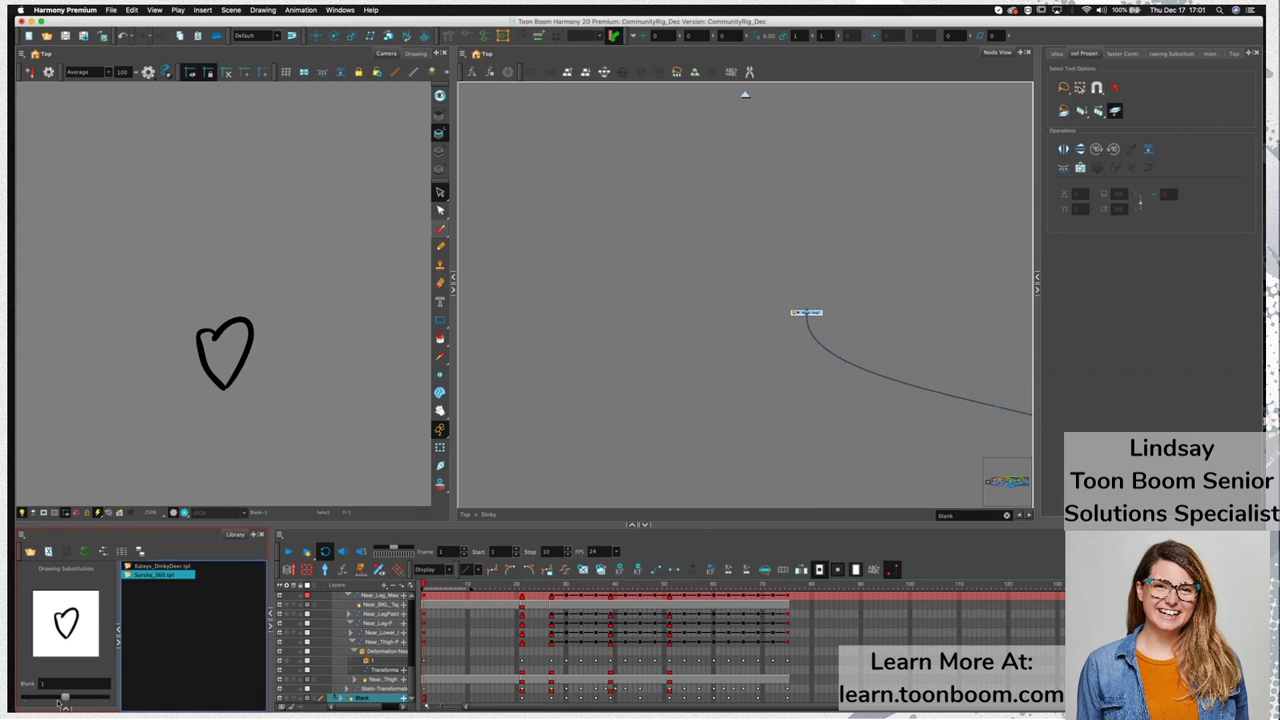
click(204, 354)
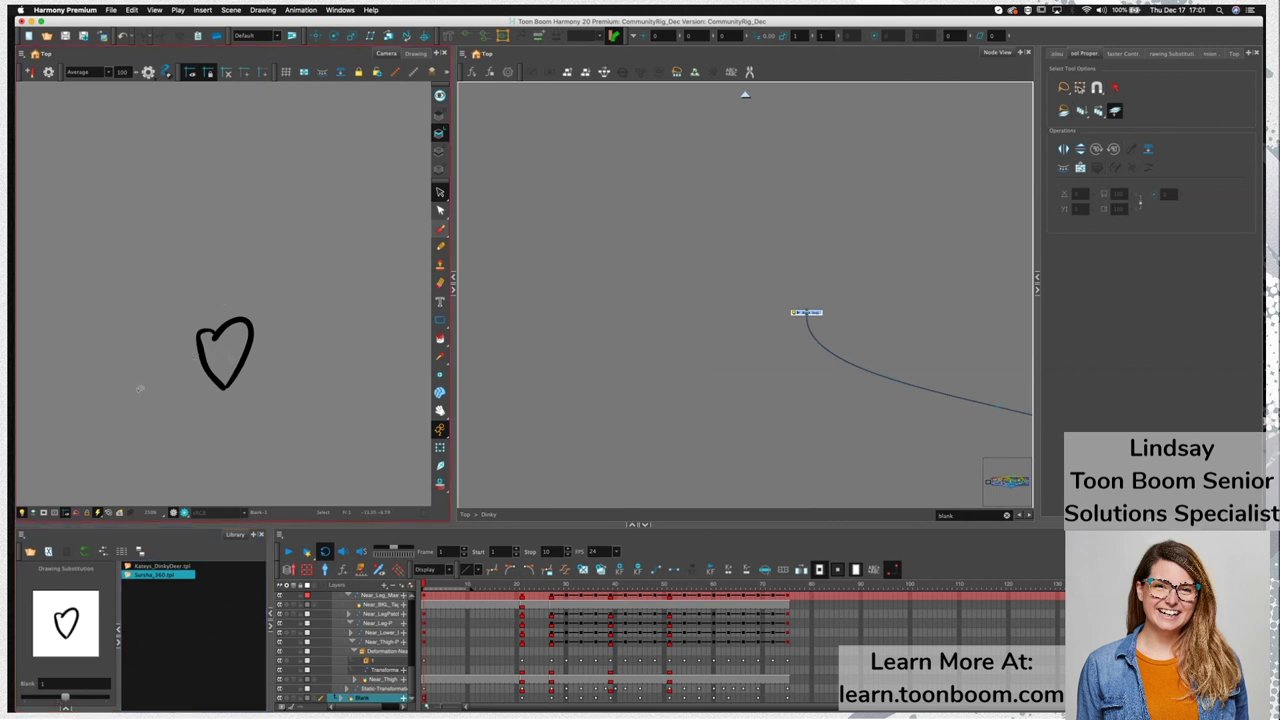
click(864, 317)
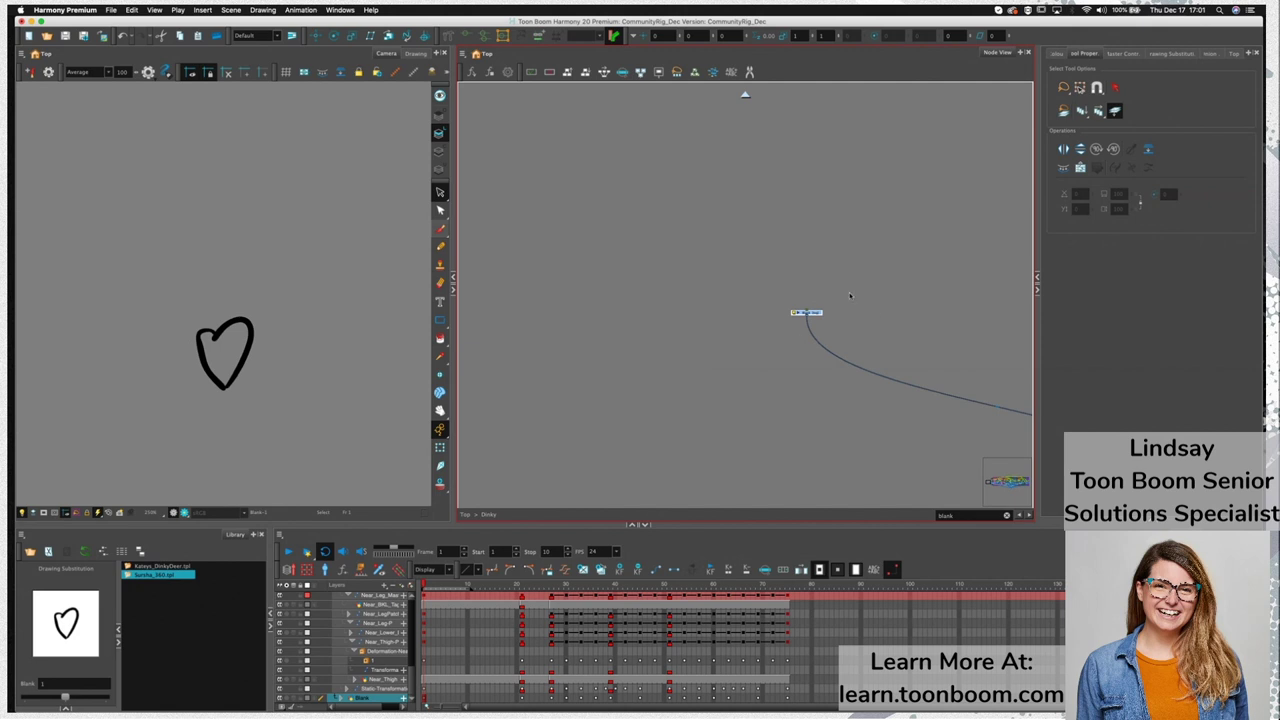
mouse_move(142, 385)
mouse_down()
mouse_move(319, 321)
mouse_move(197, 400)
mouse_up()
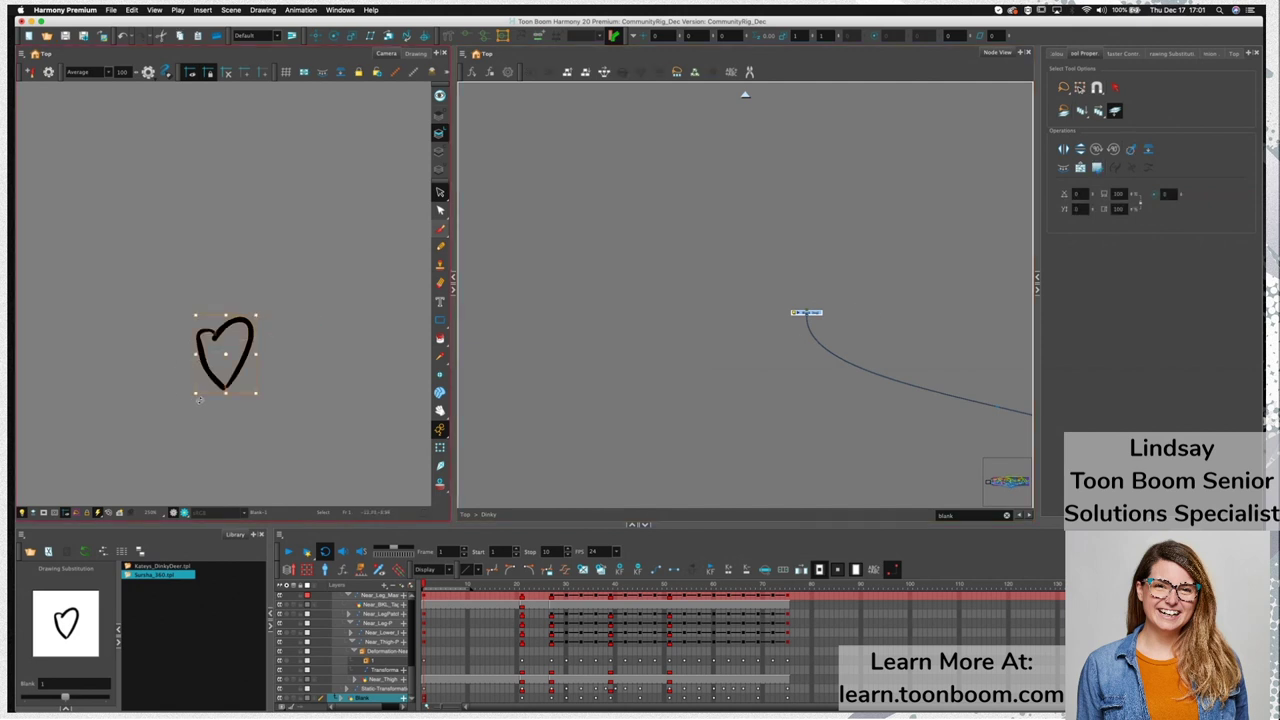
key(Delete)
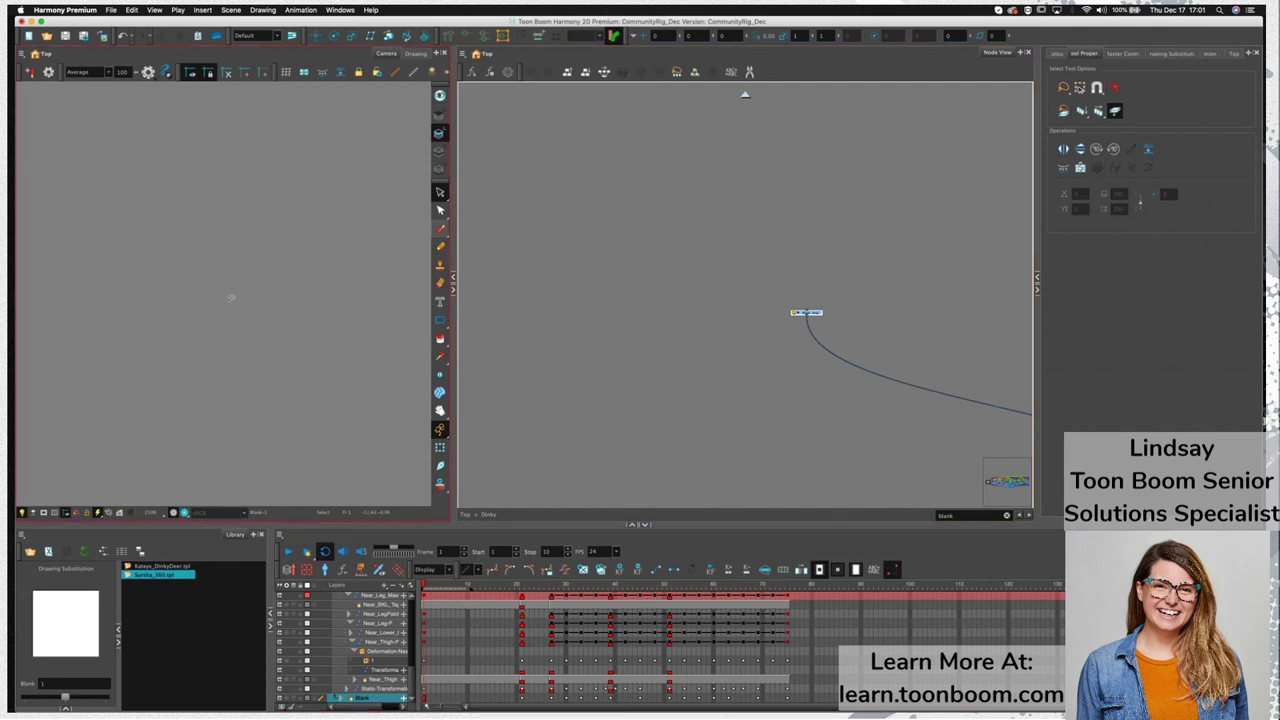
Compare drawings 1 and Zz on the Blank layer by swapping the drawing substitution between them
click(108, 676)
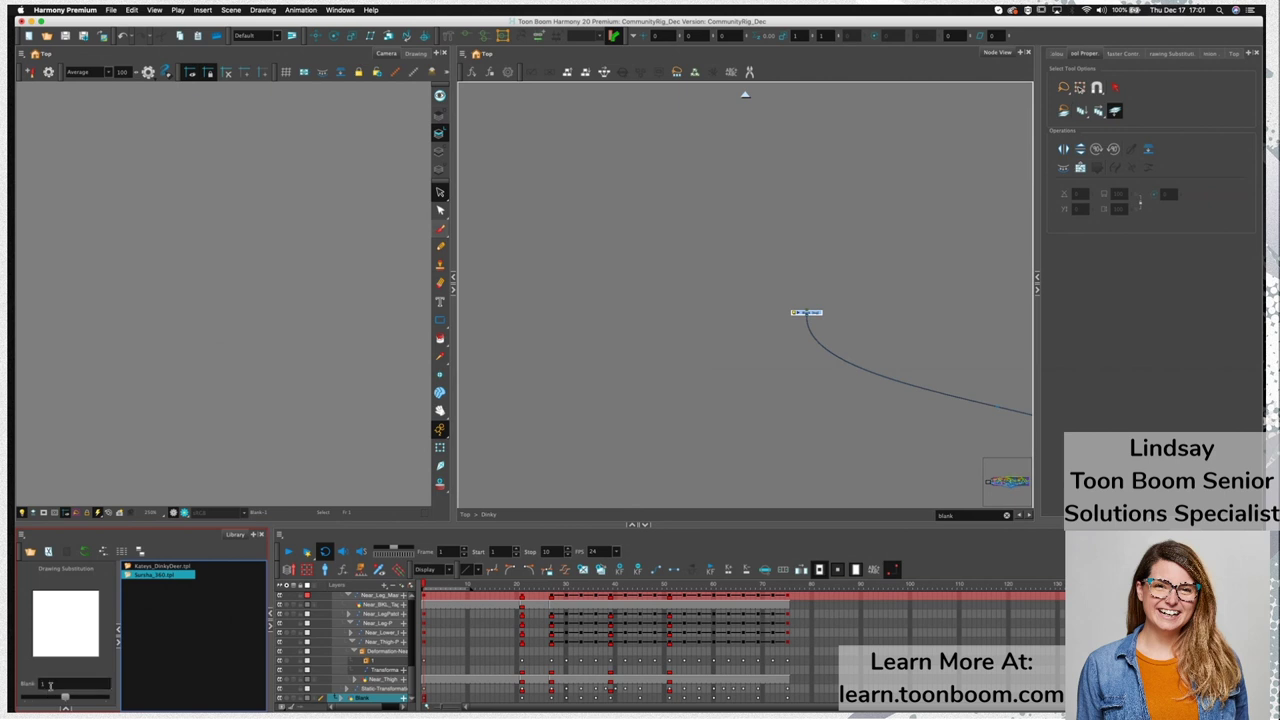
text(zz)
key(Return)
click(65, 696)
click(470, 505)
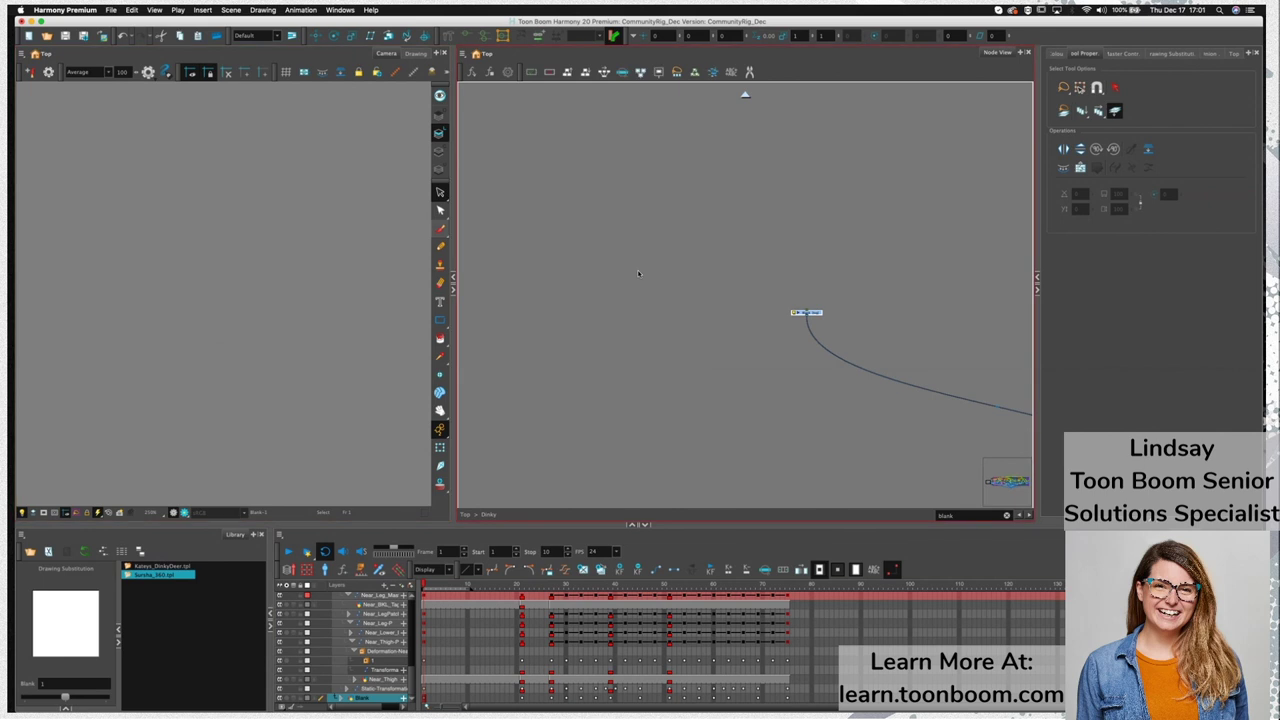
drag(66, 697, 93, 704)
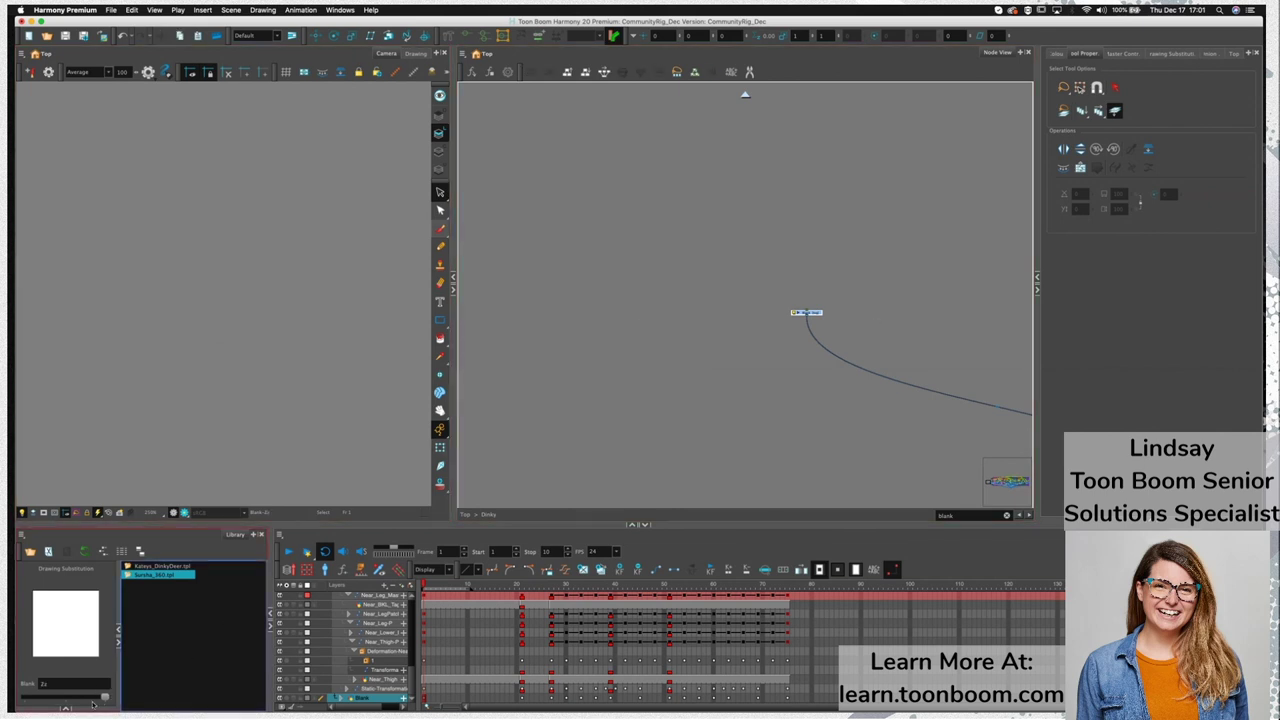
Clear the Blank layer's exposure at frame 1 and expose drawing 1 at frame 3
click(428, 605)
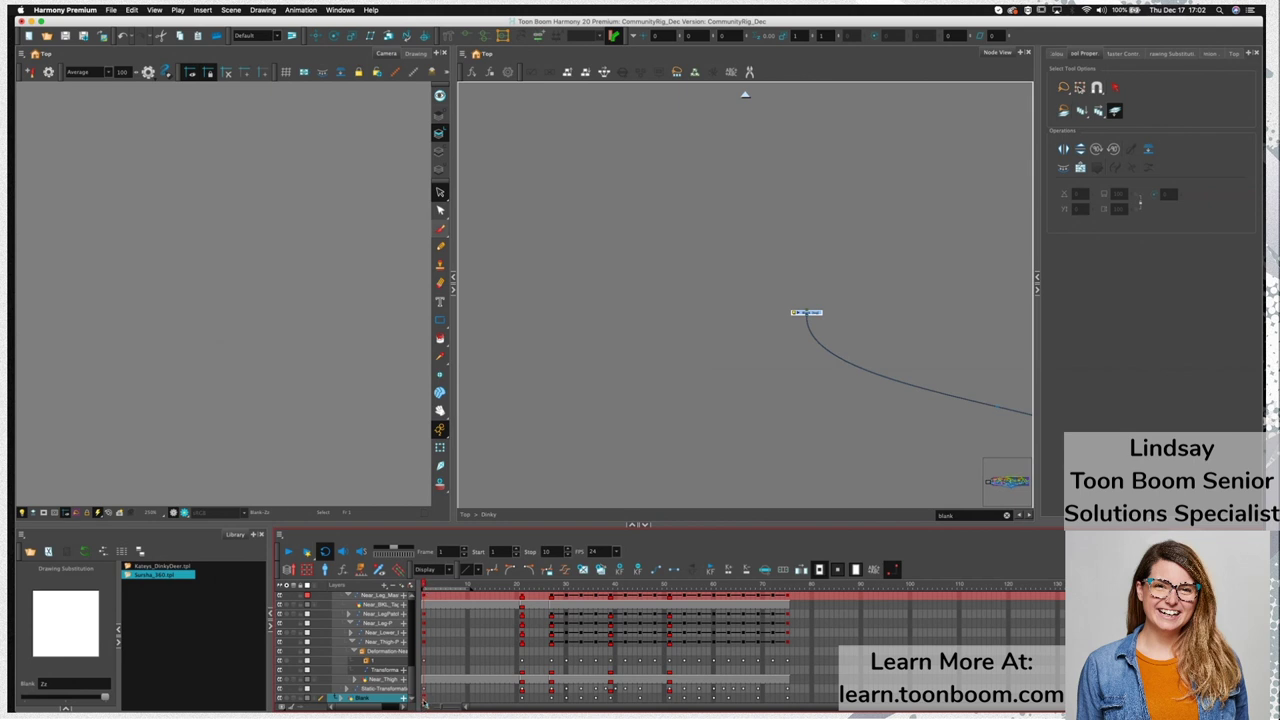
key(Delete)
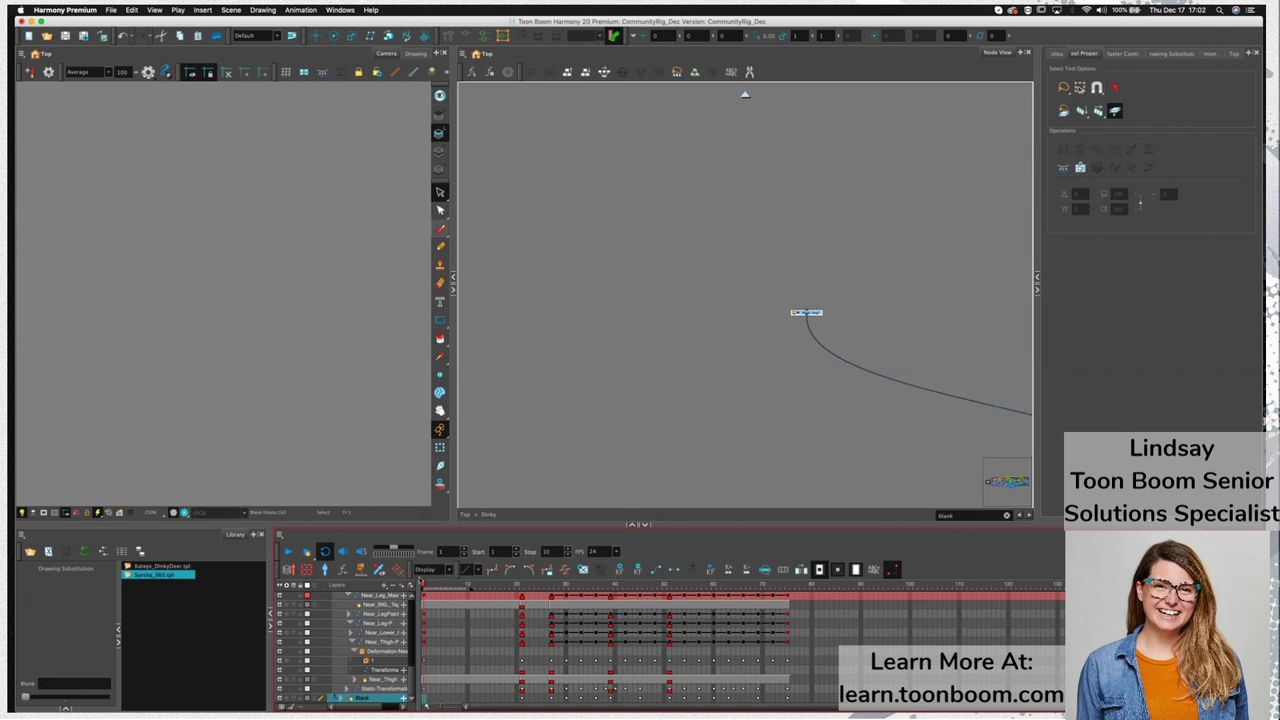
click(430, 585)
drag(432, 587, 434, 587)
click(66, 697)
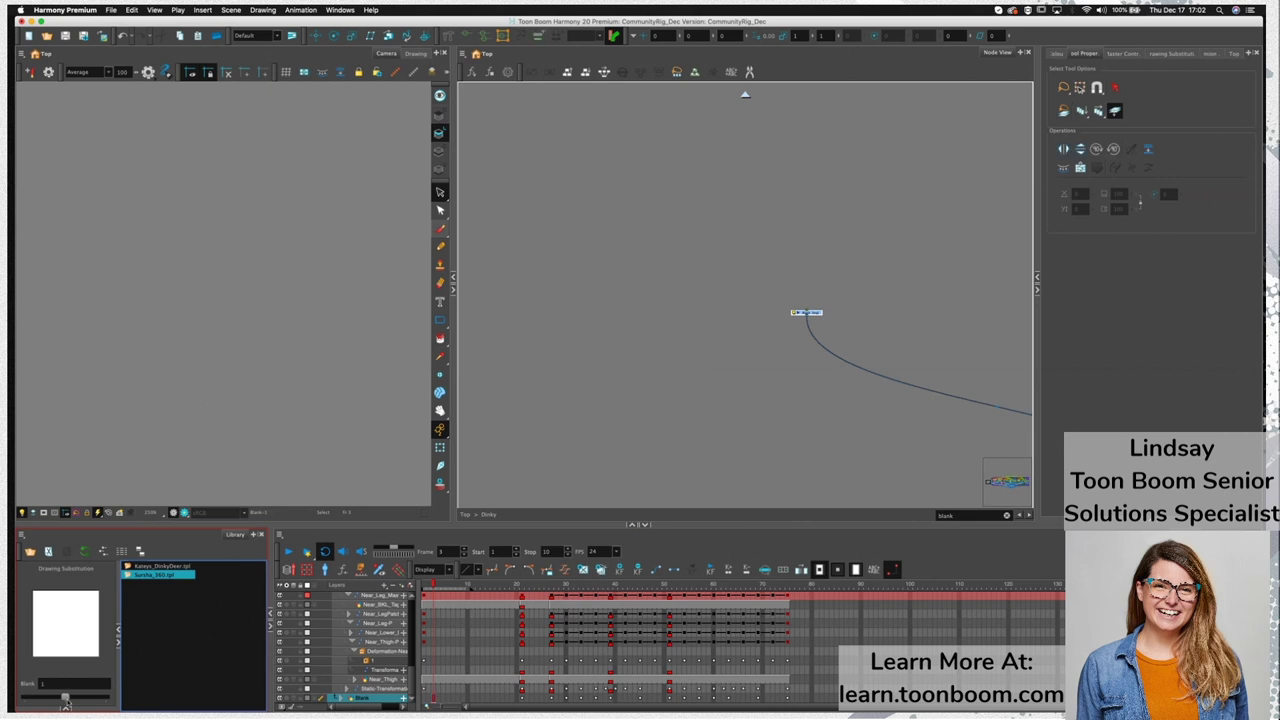
click(435, 699)
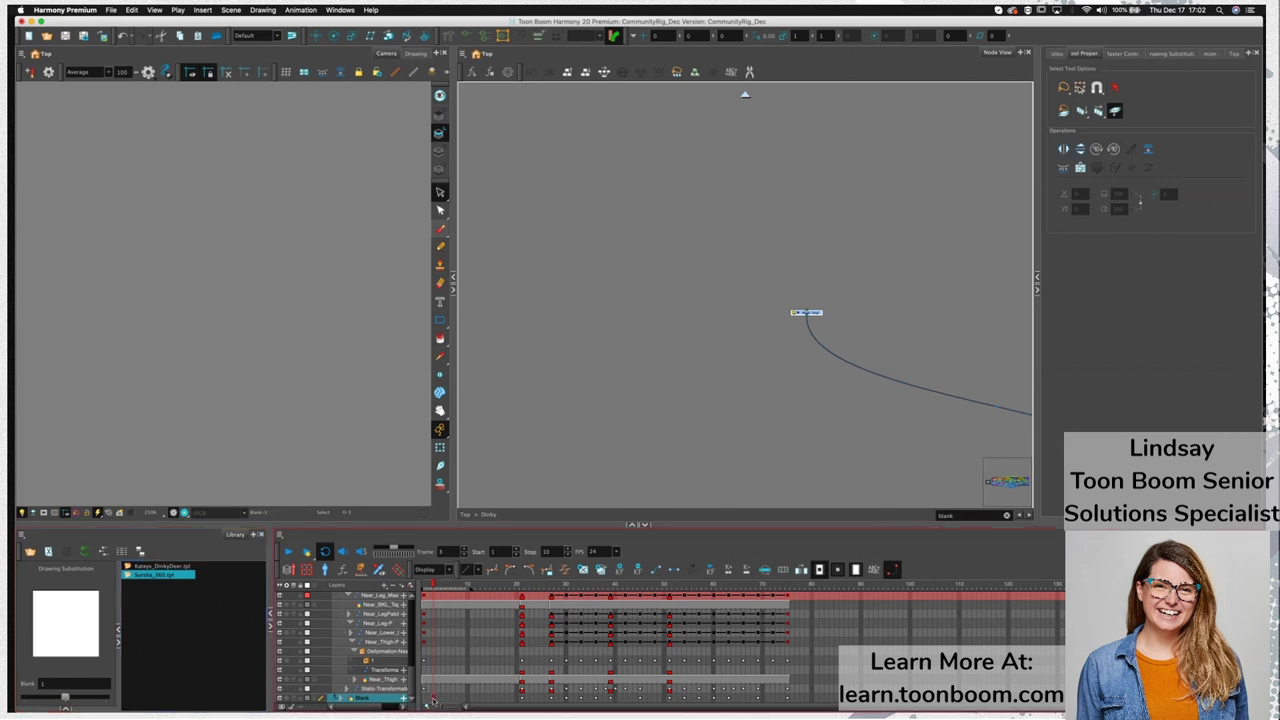
key(Delete)
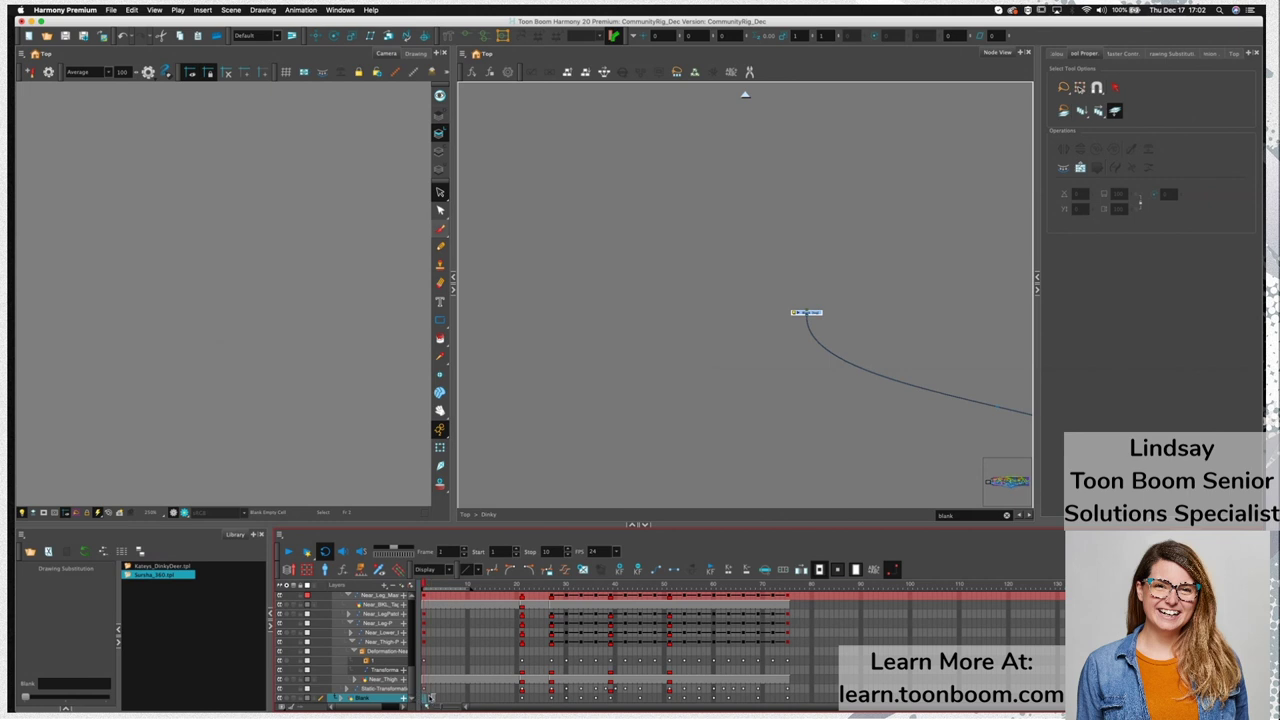
Expose drawing Zz at frame 1 of the Blank layer and extend its exposure through frame 2
click(65, 698)
click(99, 698)
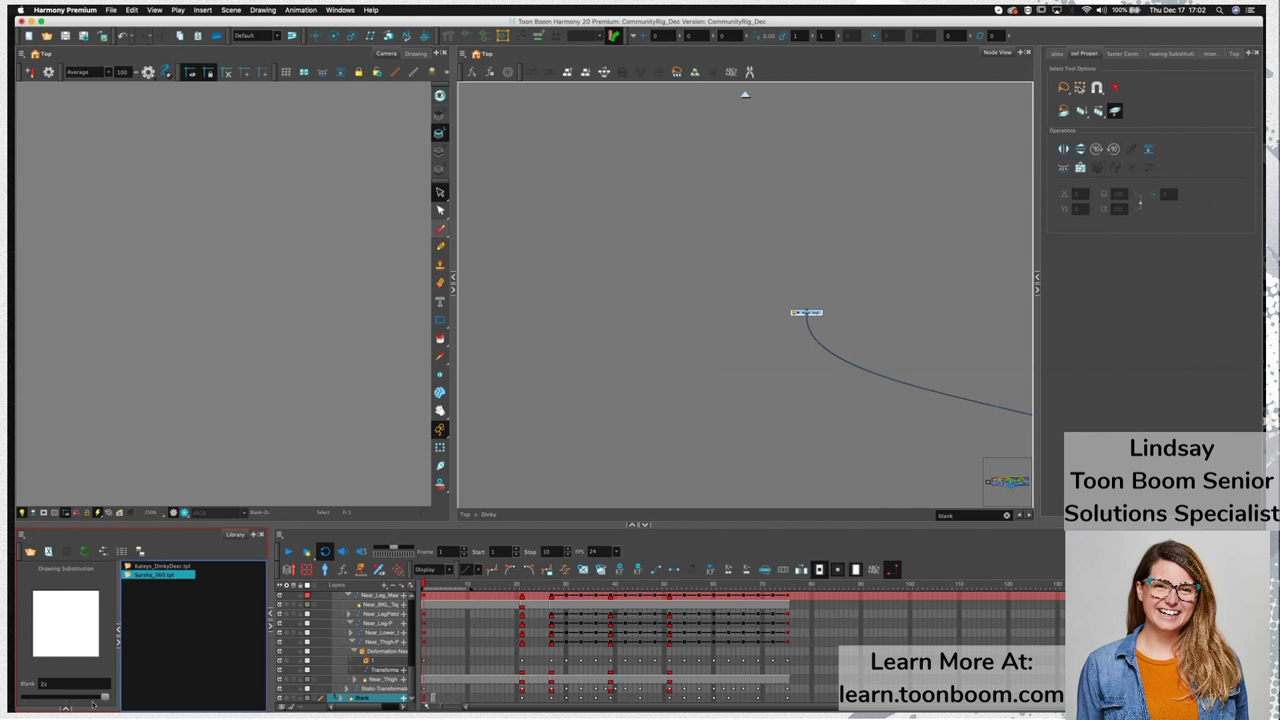
click(428, 698)
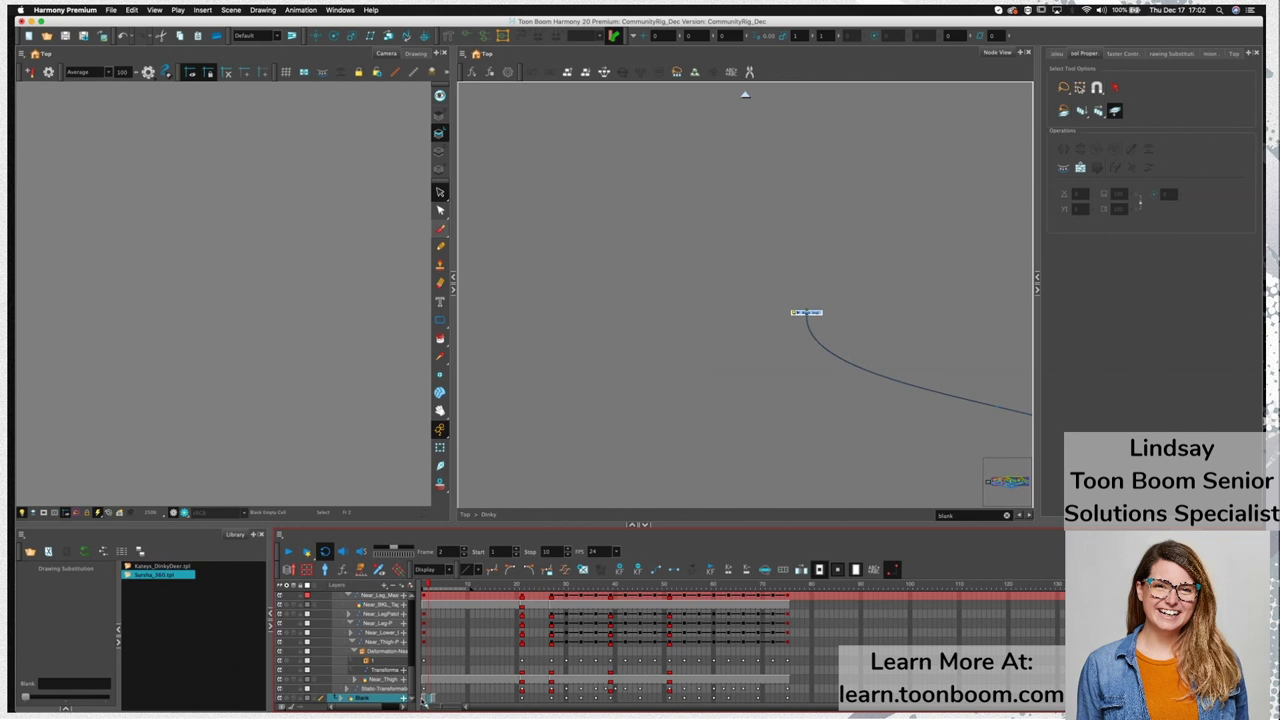
key(F5)
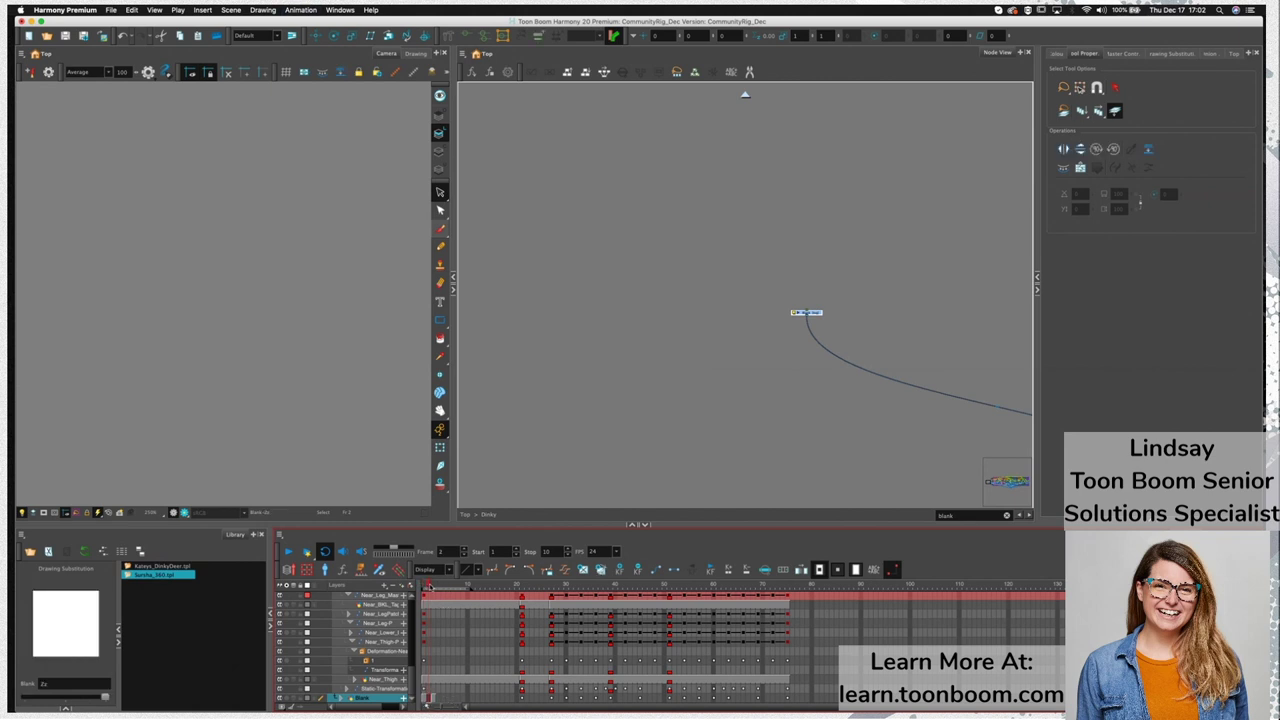
Draw a new heart in drawing 1 at frame 3 of the Blank layer and switch to the Transform tool
click(423, 698)
drag(424, 587, 434, 588)
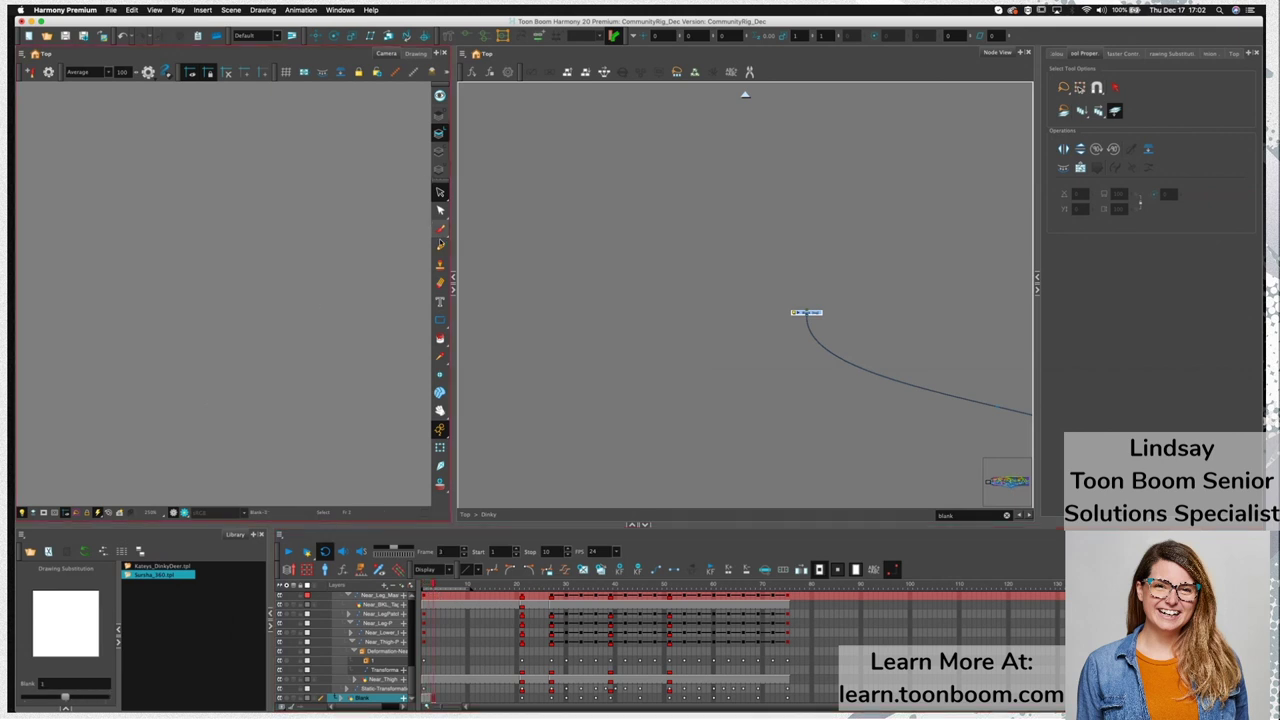
key(alt+b)
mouse_move(209, 316)
mouse_down()
mouse_move(236, 290)
mouse_move(256, 314)
mouse_move(242, 340)
mouse_up()
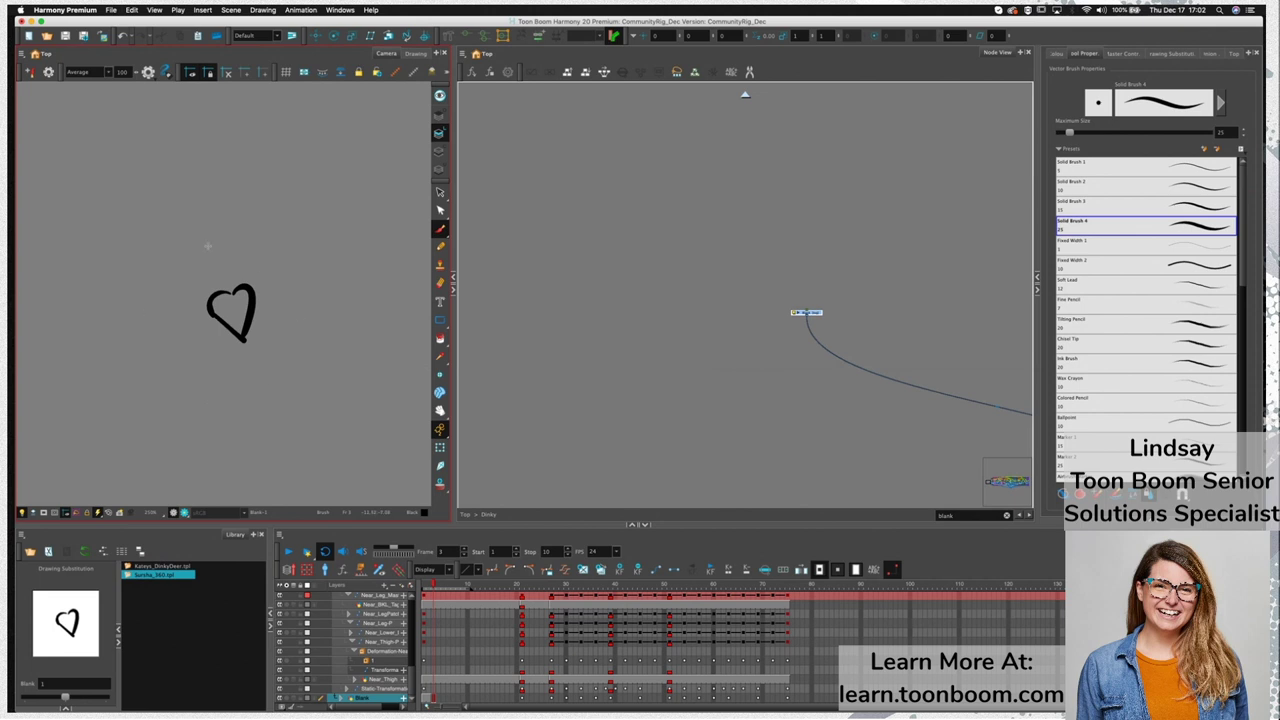
key(shift+t)
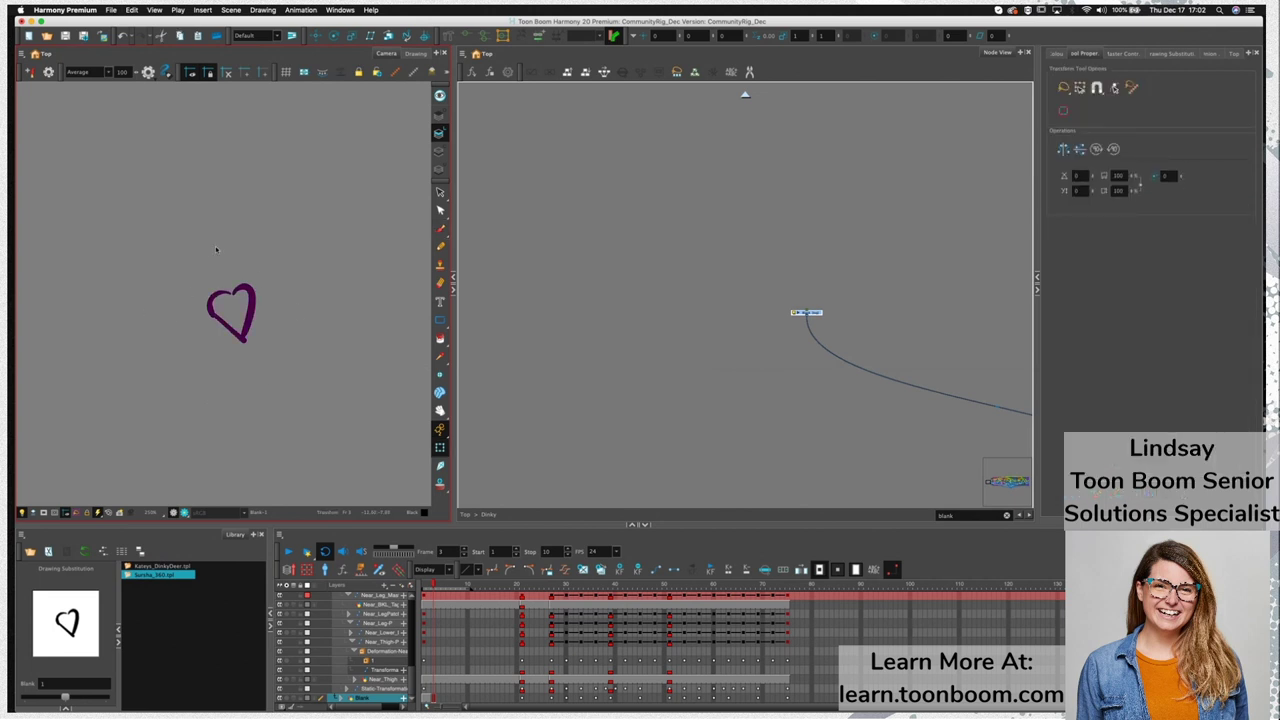
Compare the empty Zz frames with the heart at frame 3 by moving between them and testing selection
click(430, 586)
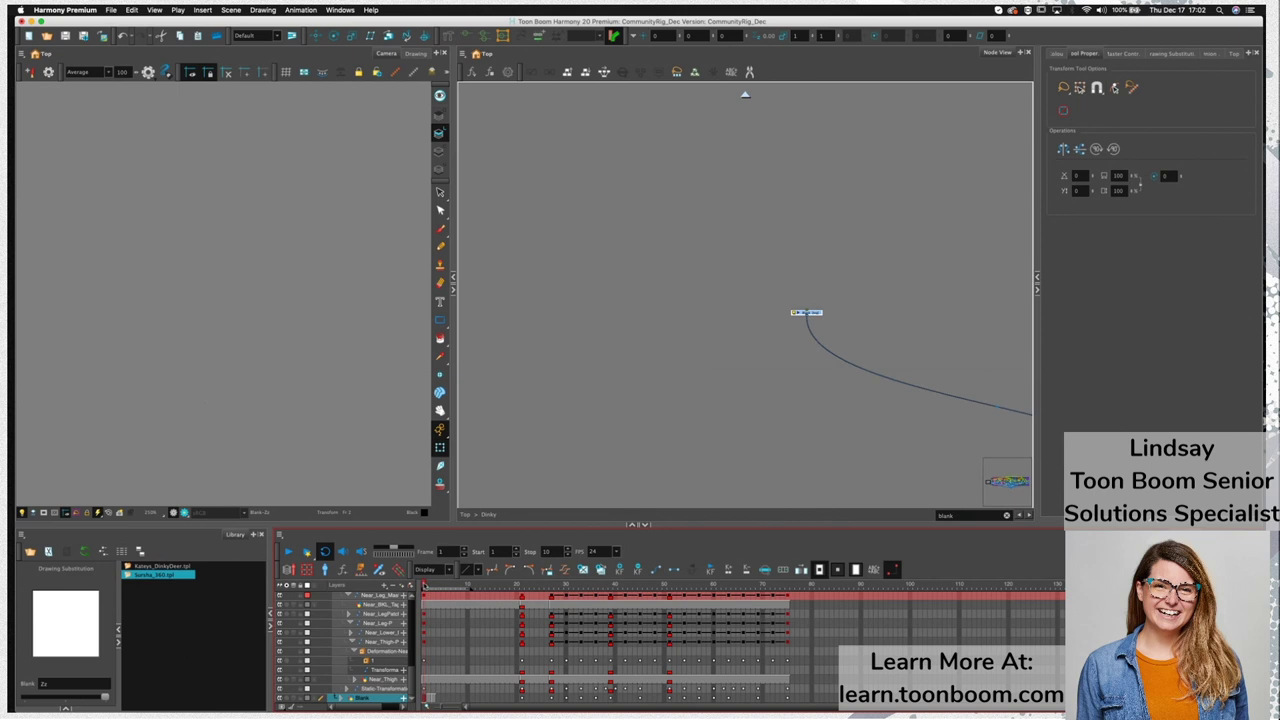
click(434, 585)
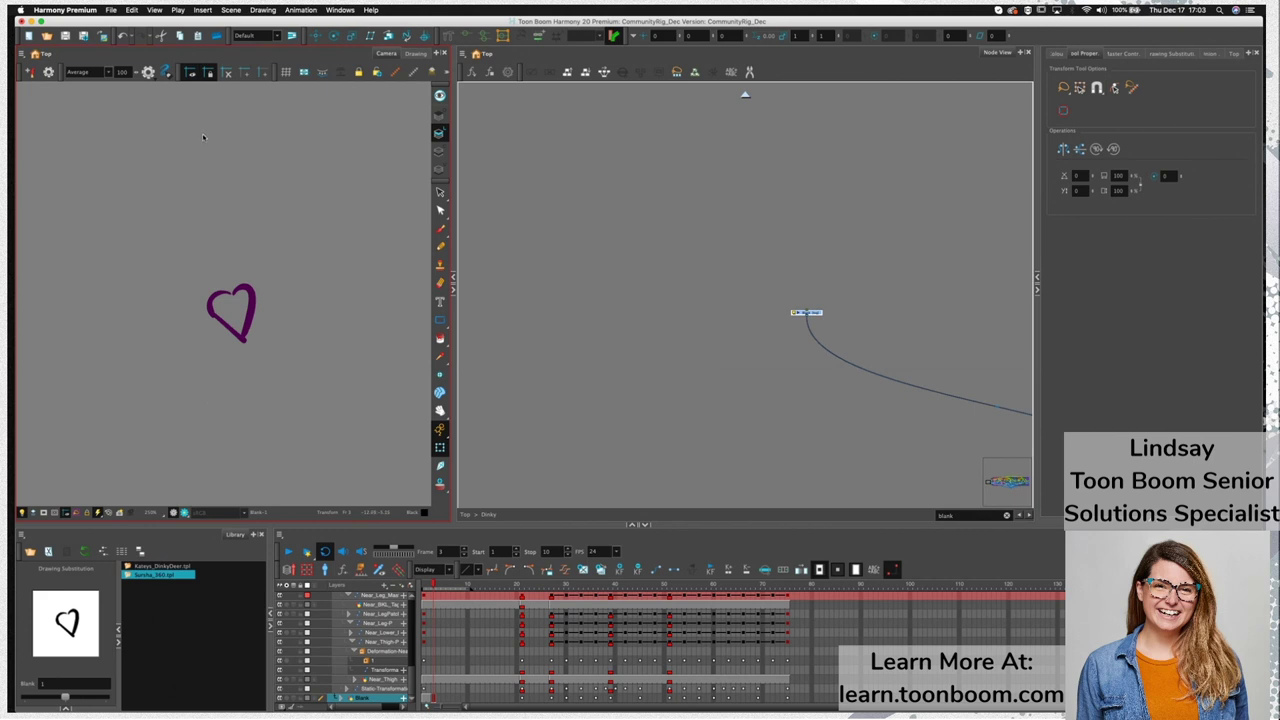
mouse_move(182, 121)
mouse_down()
mouse_move(237, 229)
mouse_move(230, 399)
mouse_move(208, 460)
mouse_move(212, 278)
mouse_move(217, 462)
mouse_up()
drag(434, 586, 434, 586)
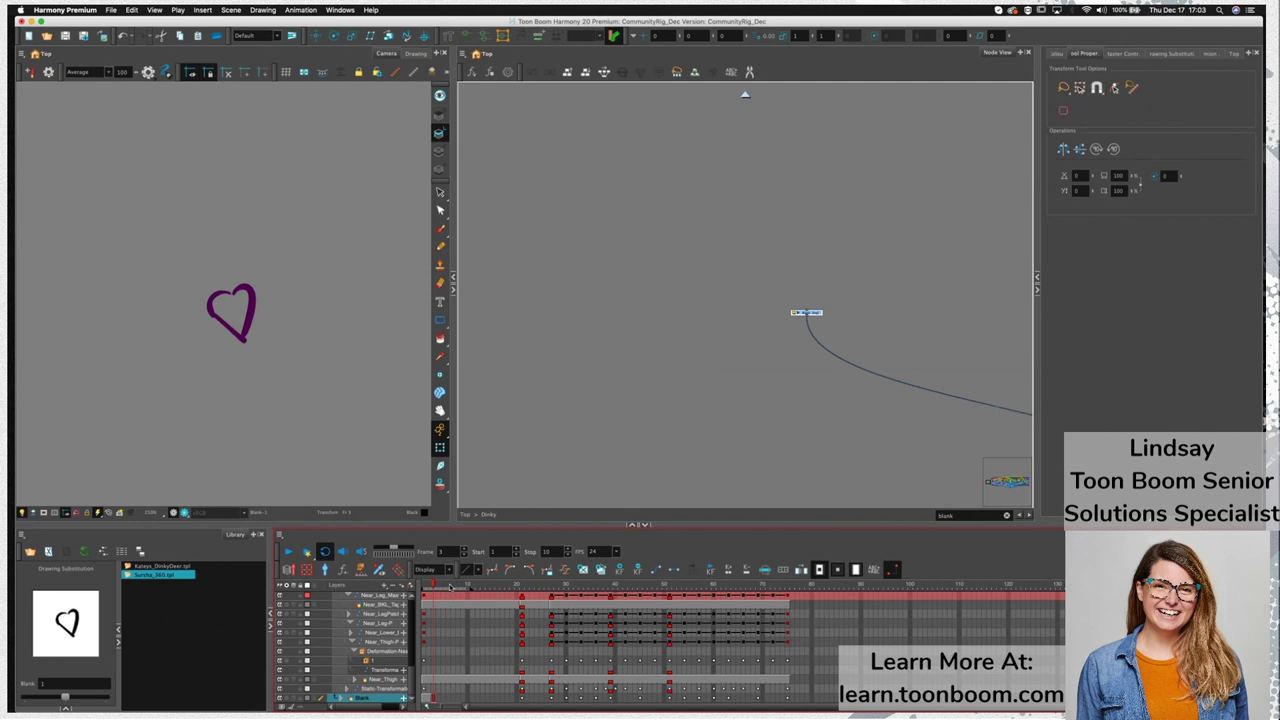
click(293, 430)
drag(433, 586, 429, 587)
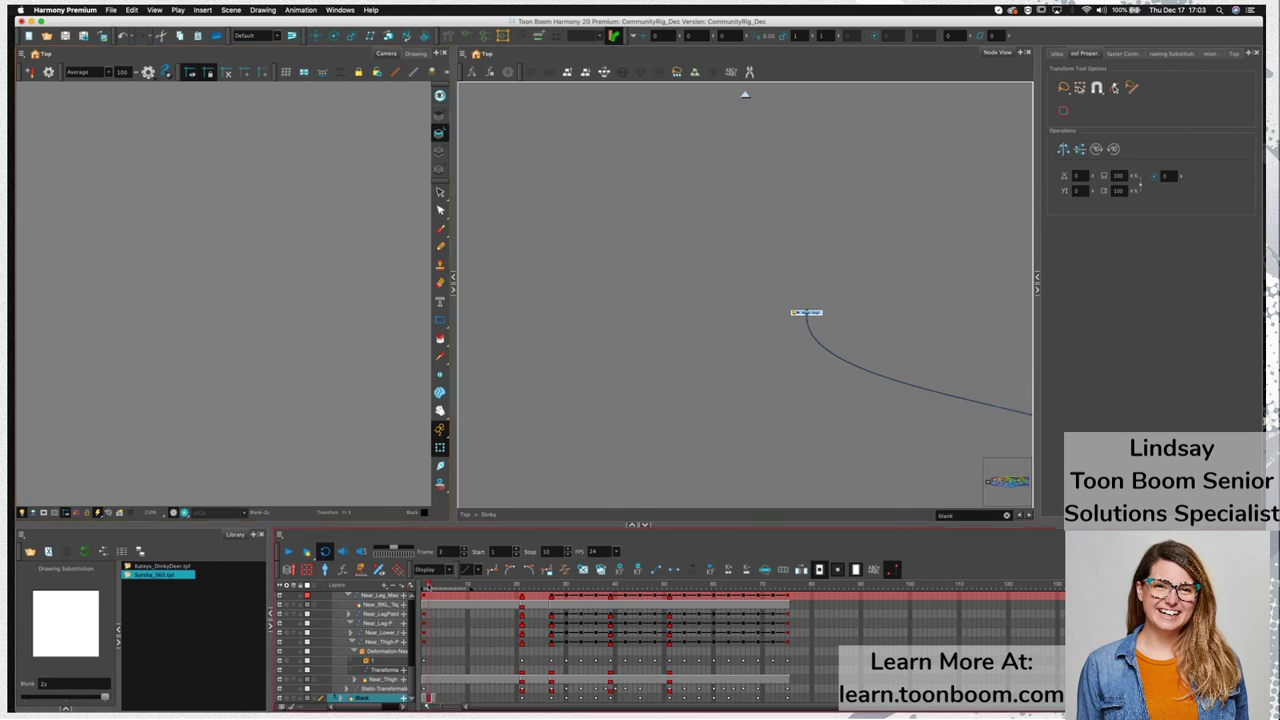
Create a new empty drawing at frame 2 of the Blank layer and name it OFF
click(586, 571)
key(super+d)
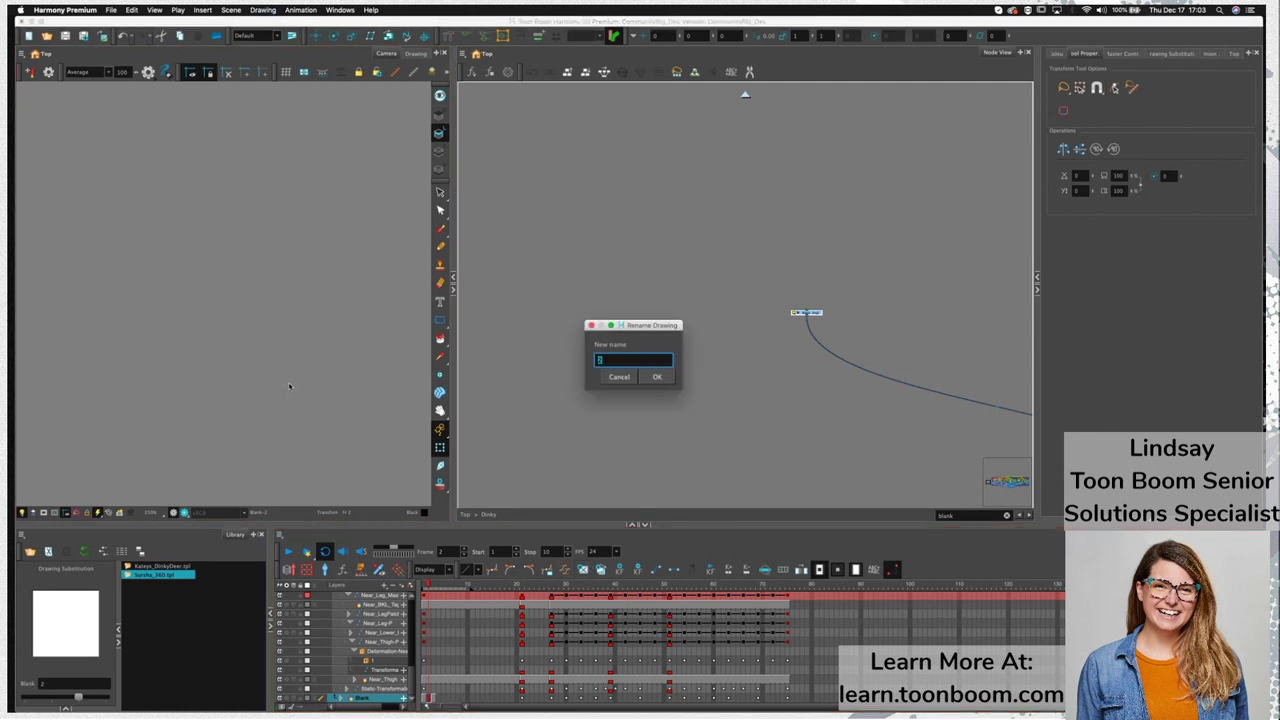
text(Off)
click(657, 377)
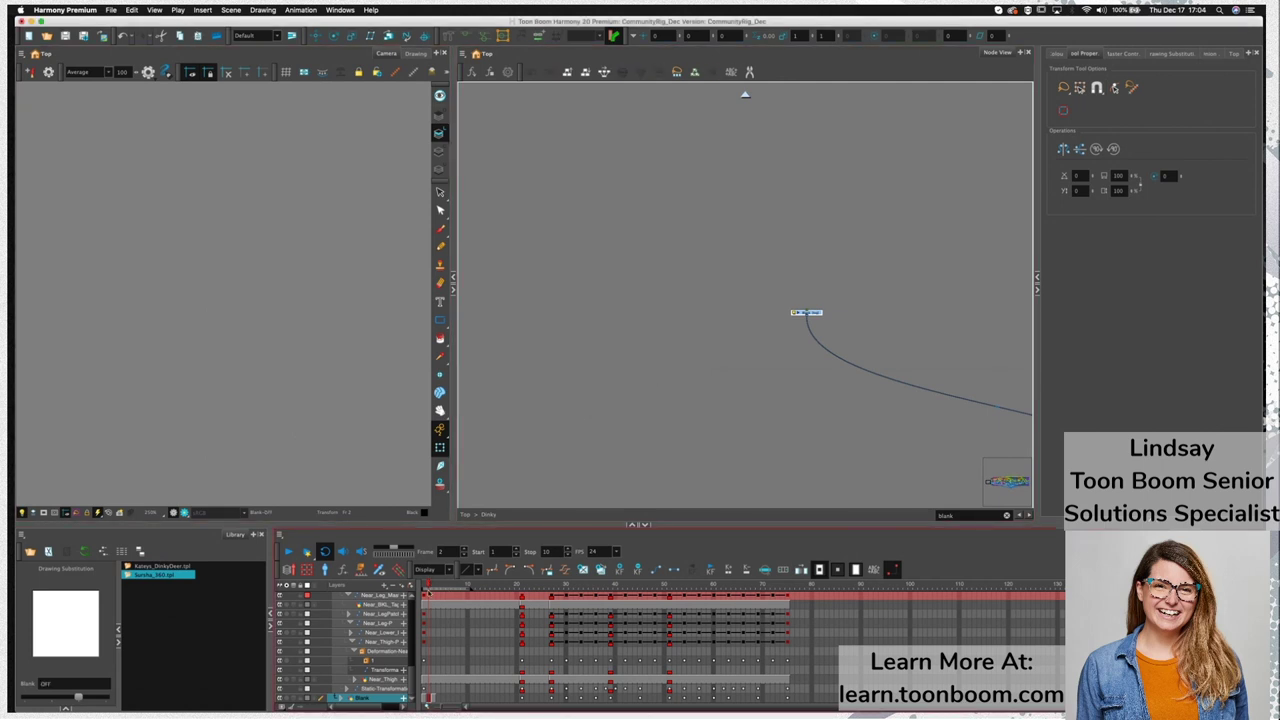
Compare the drawings exposed at frames 1, 2 and 3 of the Blank layer and check their names
click(424, 587)
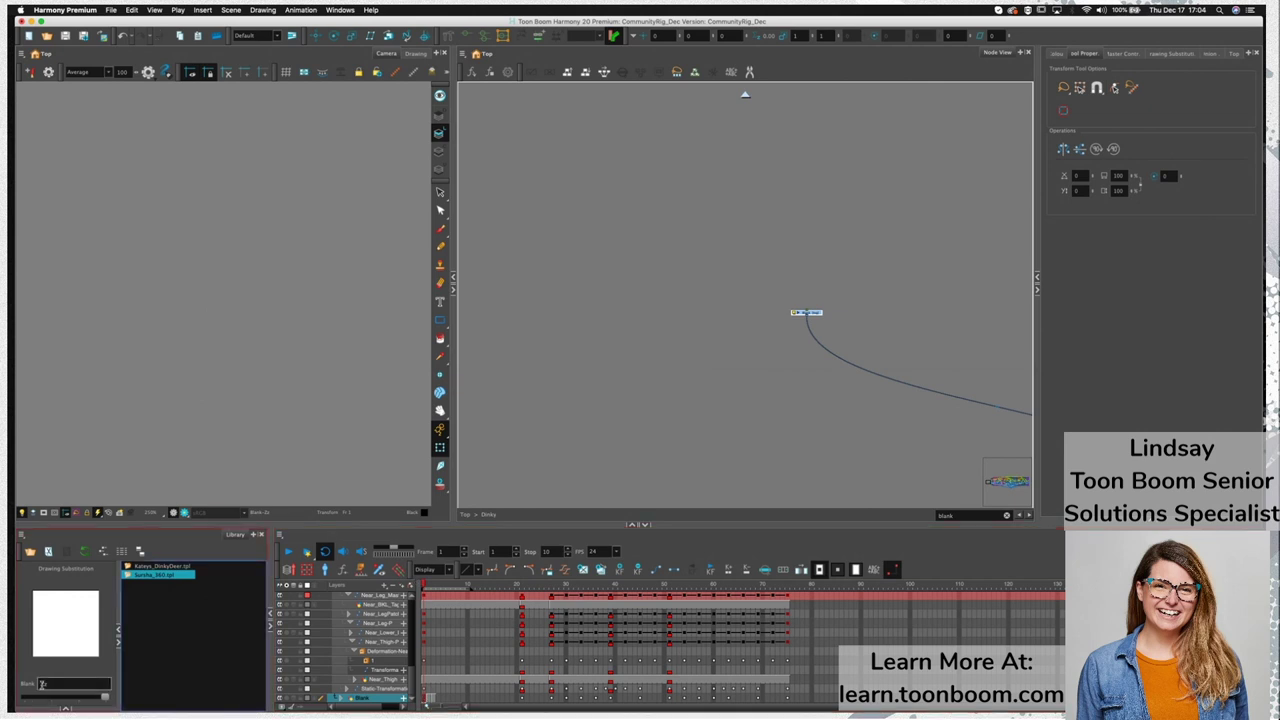
click(429, 699)
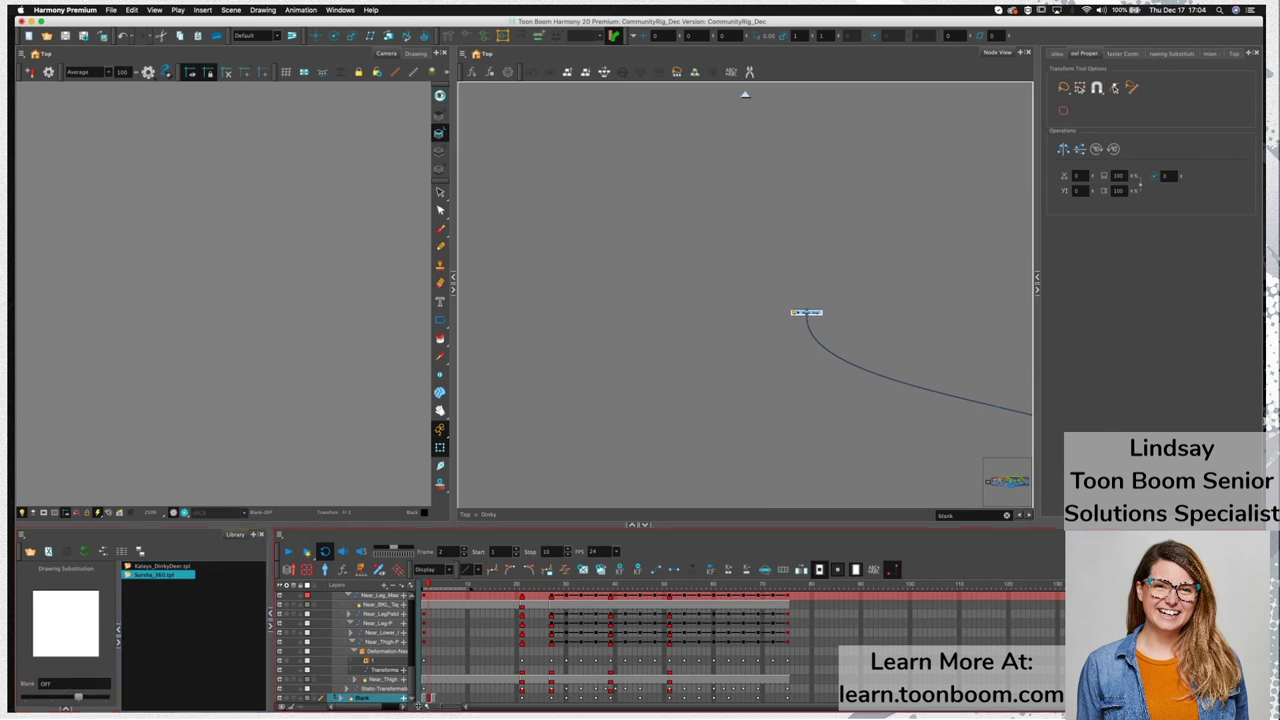
click(432, 698)
click(48, 684)
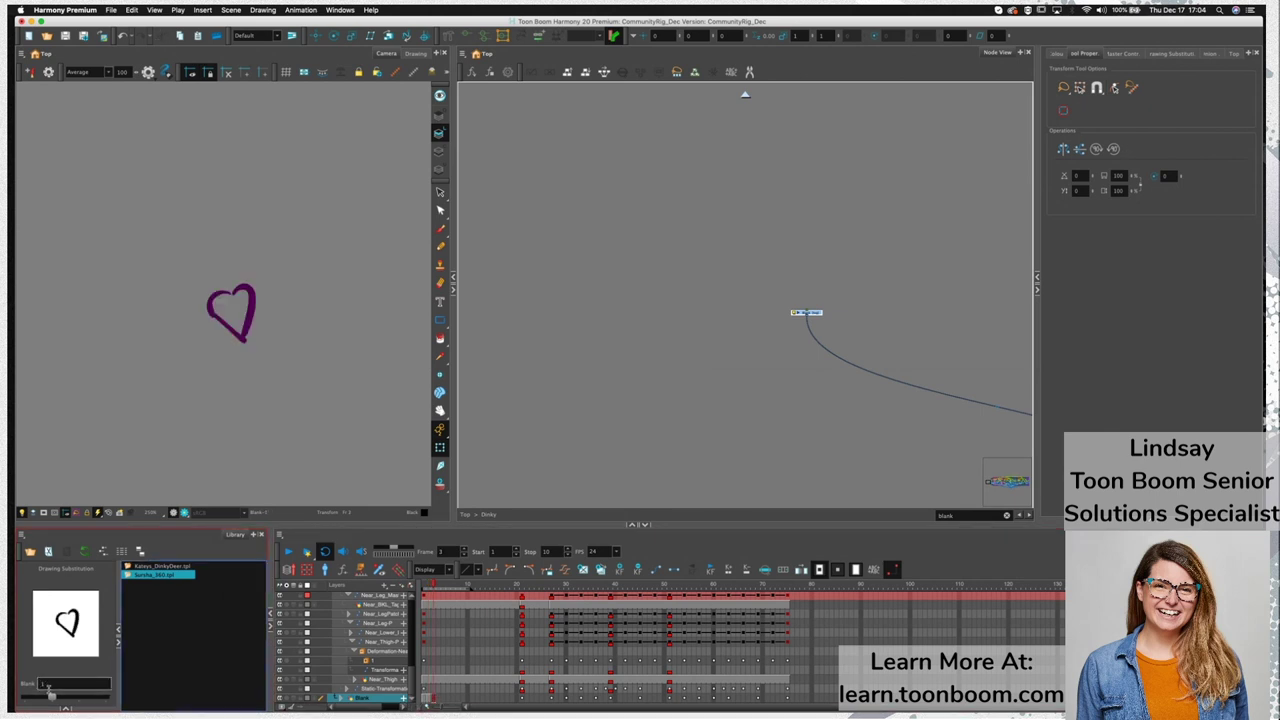
key(Return)
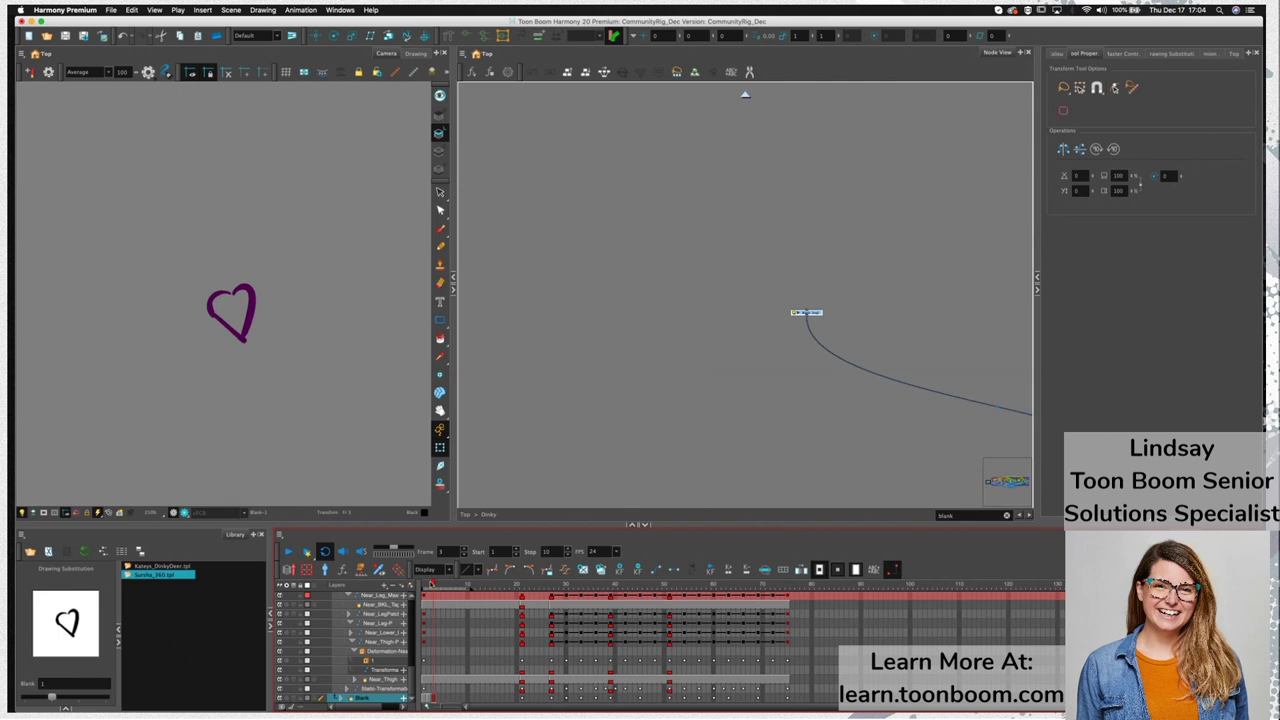
click(206, 331)
click(430, 587)
click(61, 661)
click(430, 587)
click(424, 587)
Cycle the Blank layer's frame 1 through its drawing substitutions and leave drawing 2 exposed
click(83, 701)
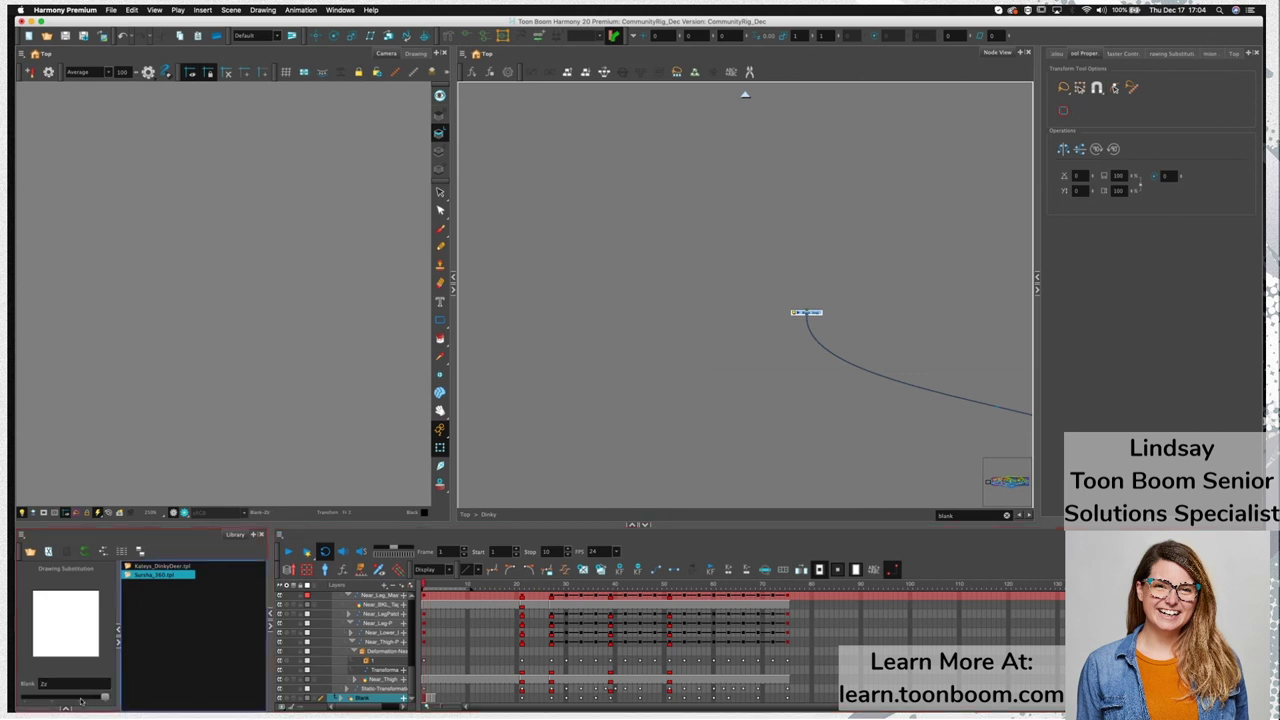
click(80, 701)
click(54, 700)
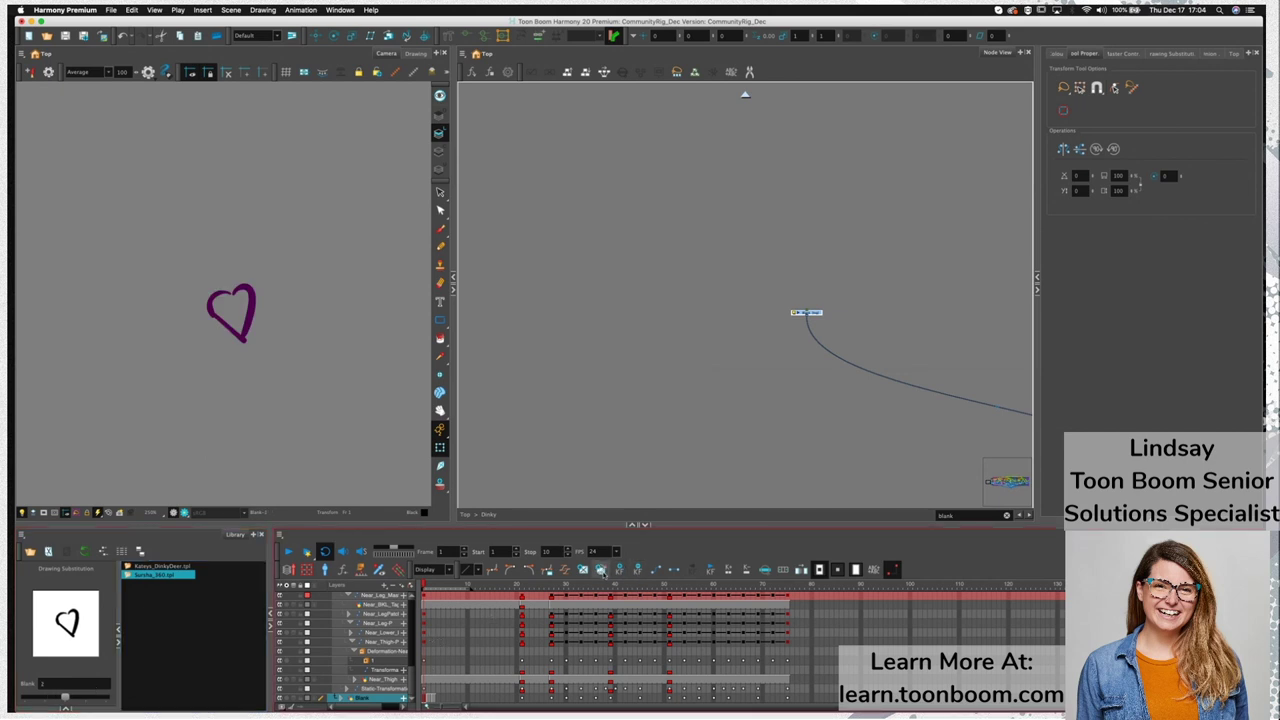
click(86, 698)
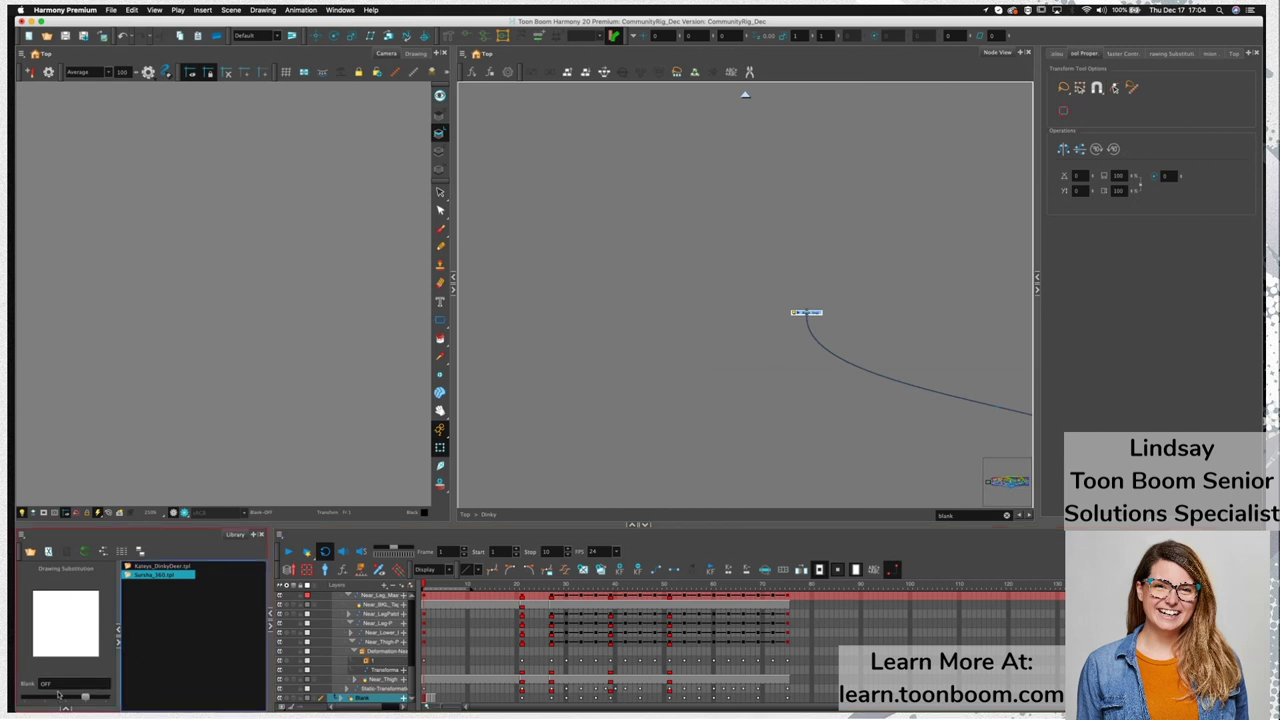
click(432, 585)
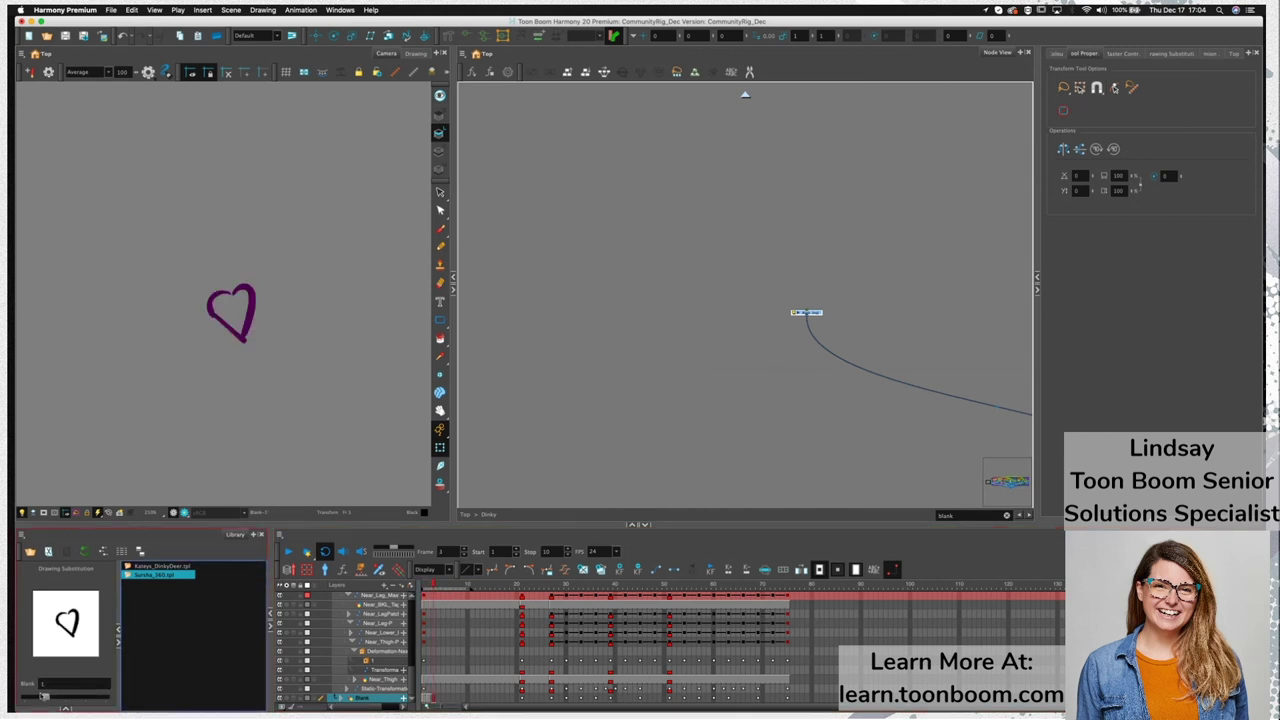
click(93, 695)
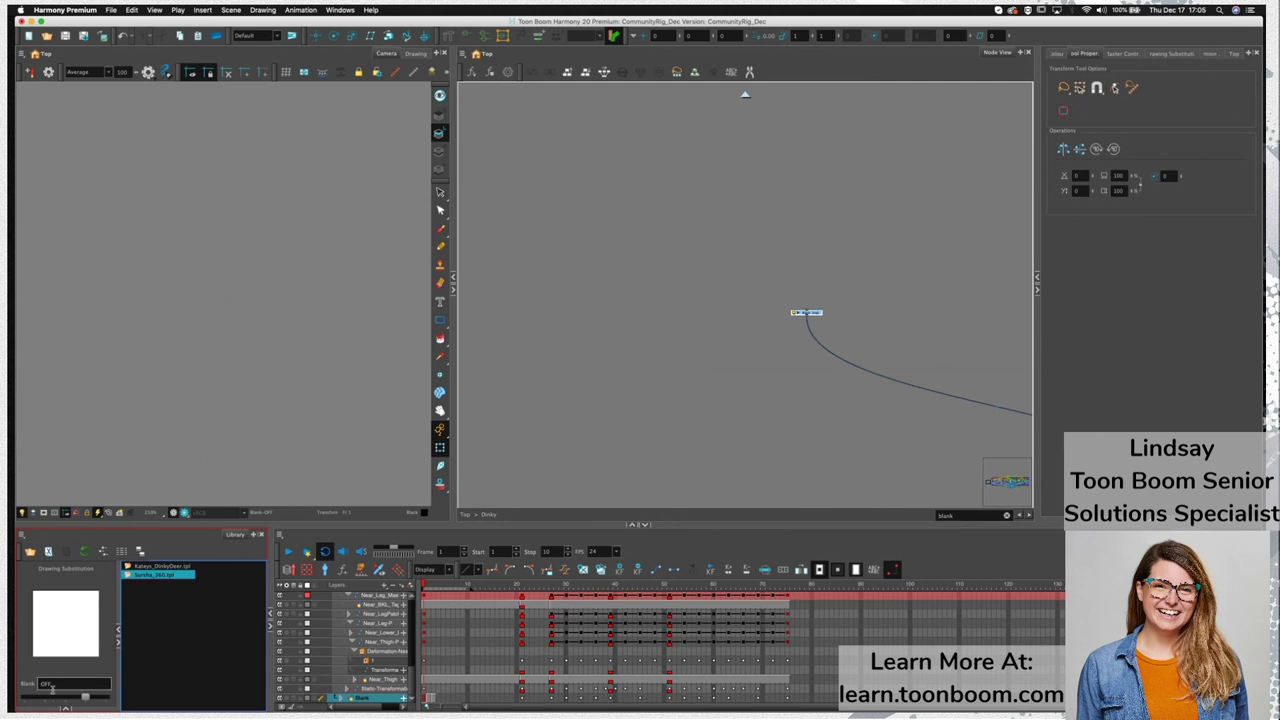
click(47, 699)
drag(47, 699, 62, 697)
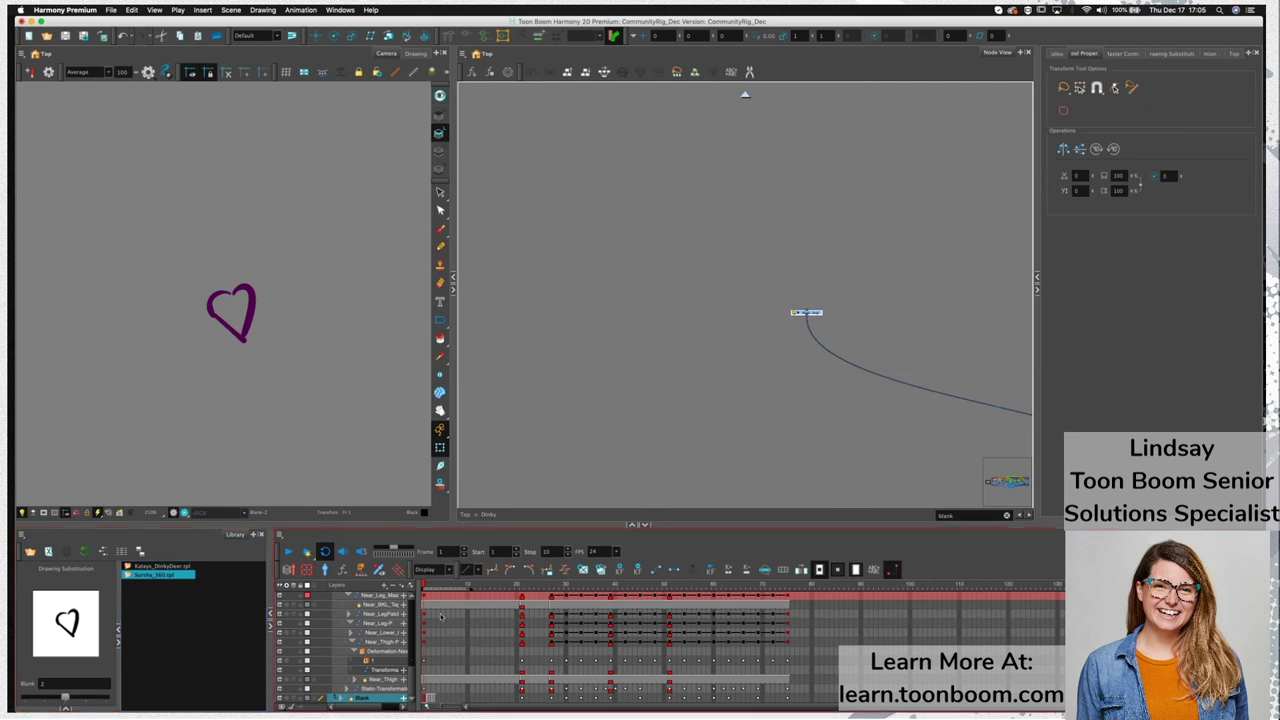
Switch the drawing at frame 2 of the Blank layer to Zz
drag(427, 588, 430, 588)
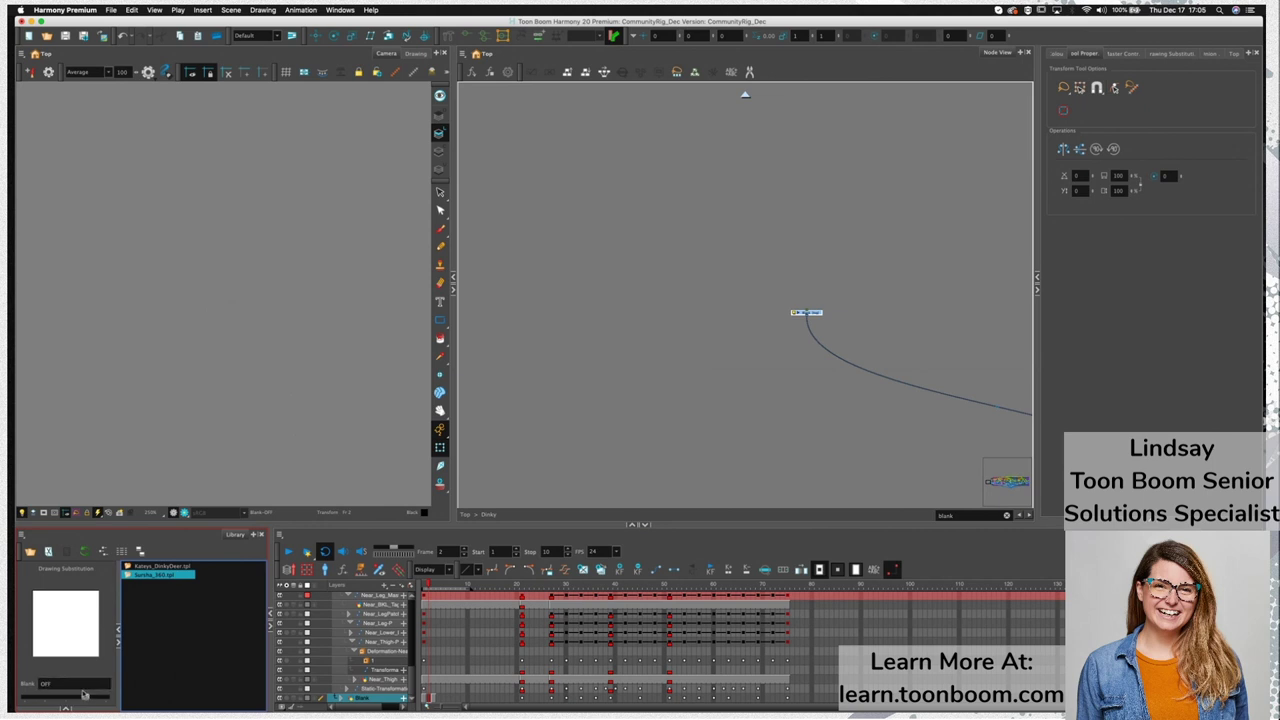
drag(85, 697, 107, 697)
mouse_move(88, 704)
mouse_down()
mouse_move(68, 703)
mouse_move(102, 703)
mouse_up()
Swap the Blank layer's frame 2 between OFF, 2, 1 and Zz using the drawing substitution thumbnails, ending on Zz
click(1175, 53)
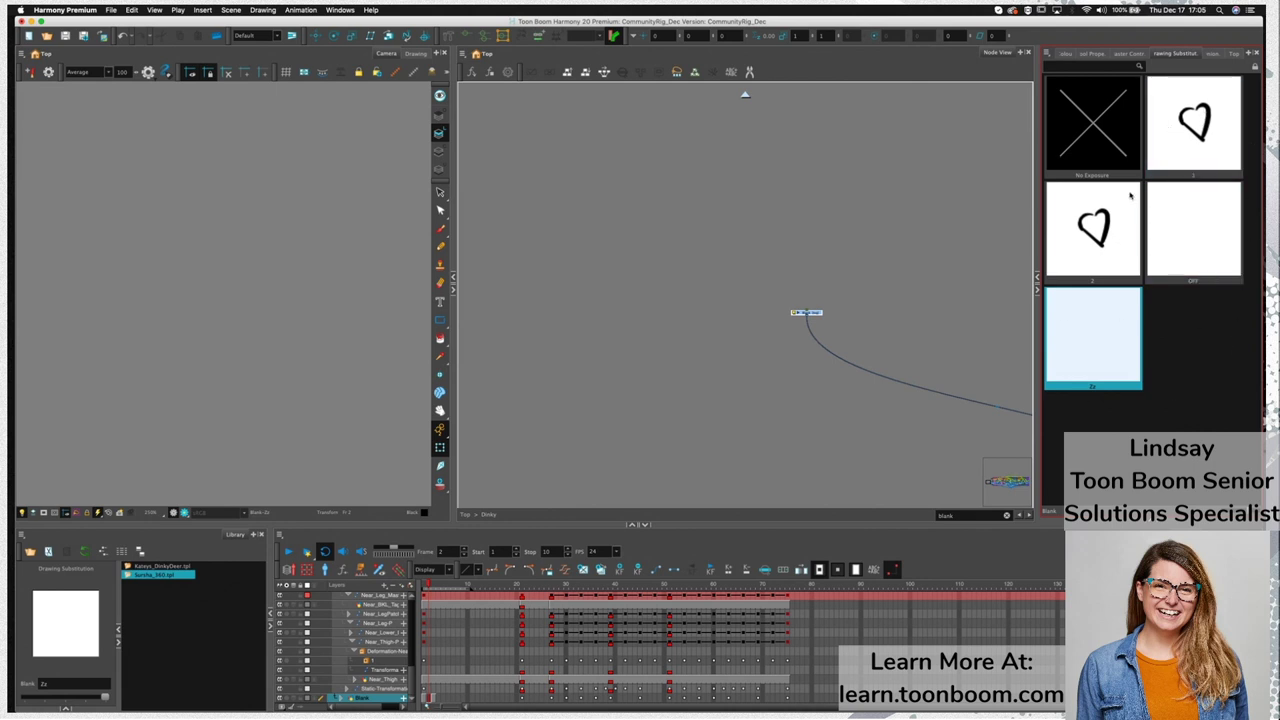
click(1181, 253)
click(1134, 218)
click(1170, 150)
click(1113, 325)
click(1121, 216)
click(1172, 150)
key(minus)
key(minus)
key(minus)
key(minus)
key(minus)
key(minus)
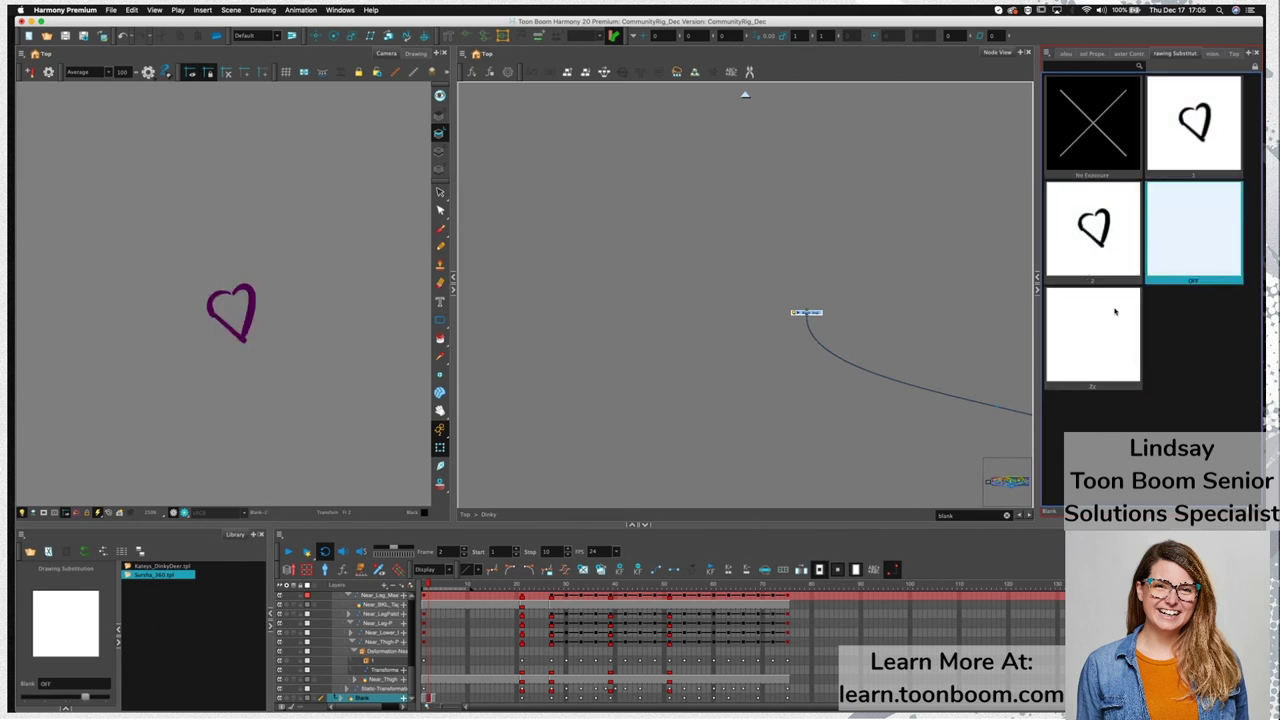
click(1112, 314)
click(178, 288)
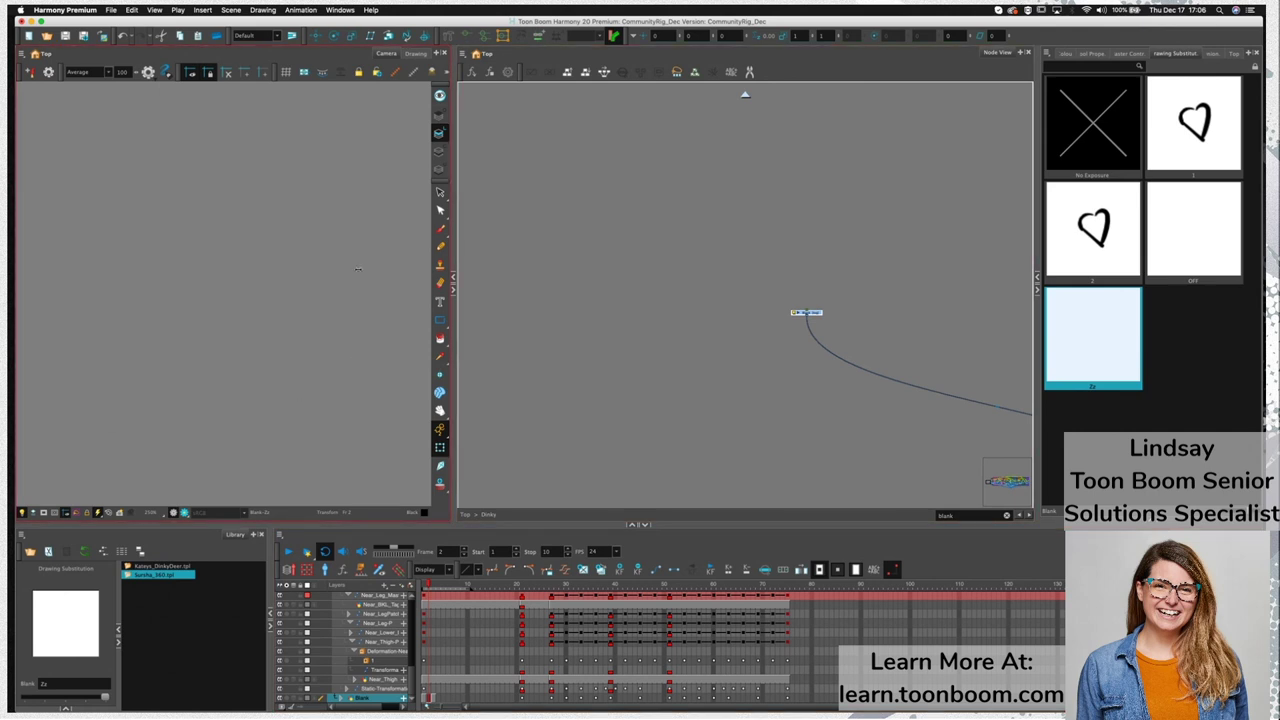
Delete the Blank drawing node together with its drawing files and element folders
click(911, 341)
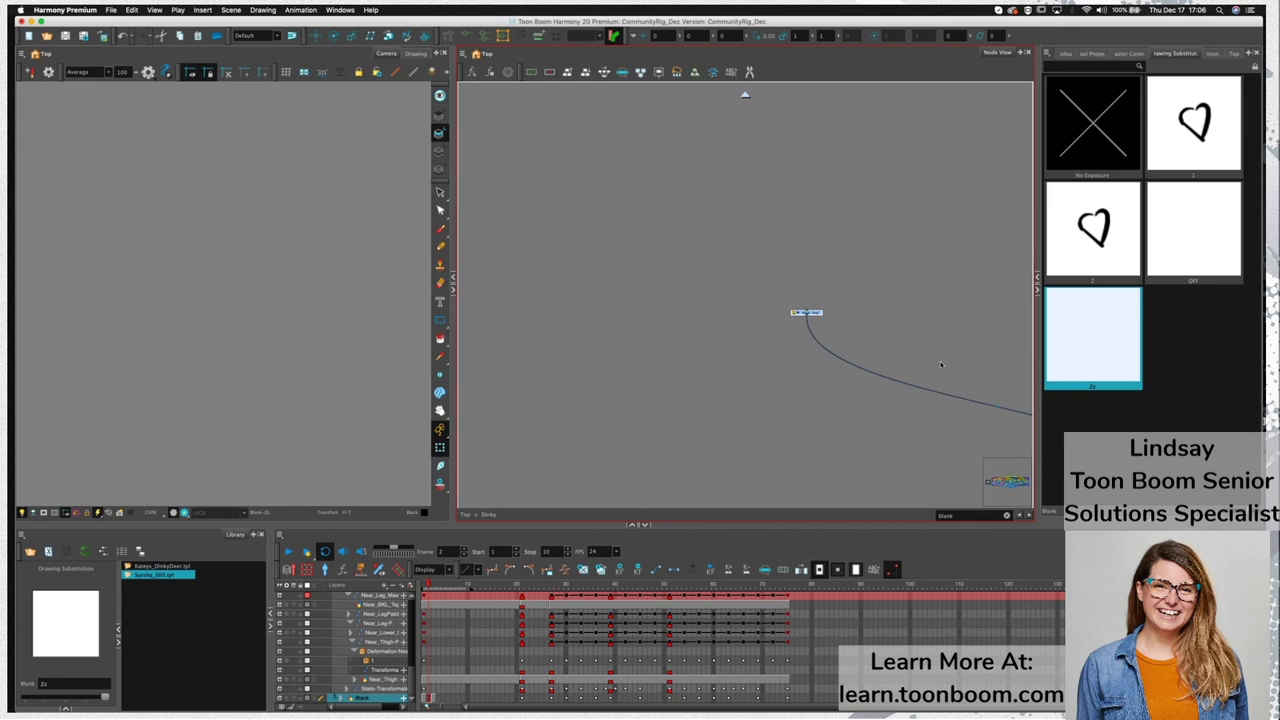
click(851, 307)
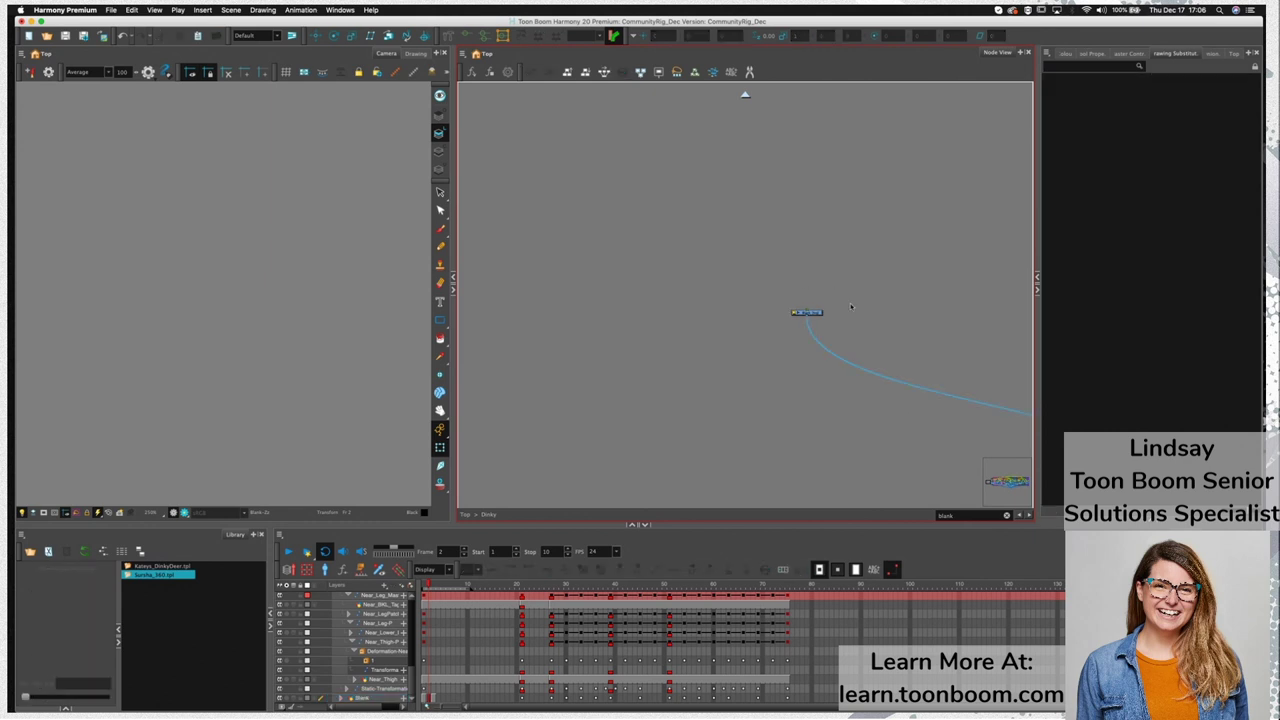
drag(879, 366, 617, 363)
scroll(888, 402, down, 4)
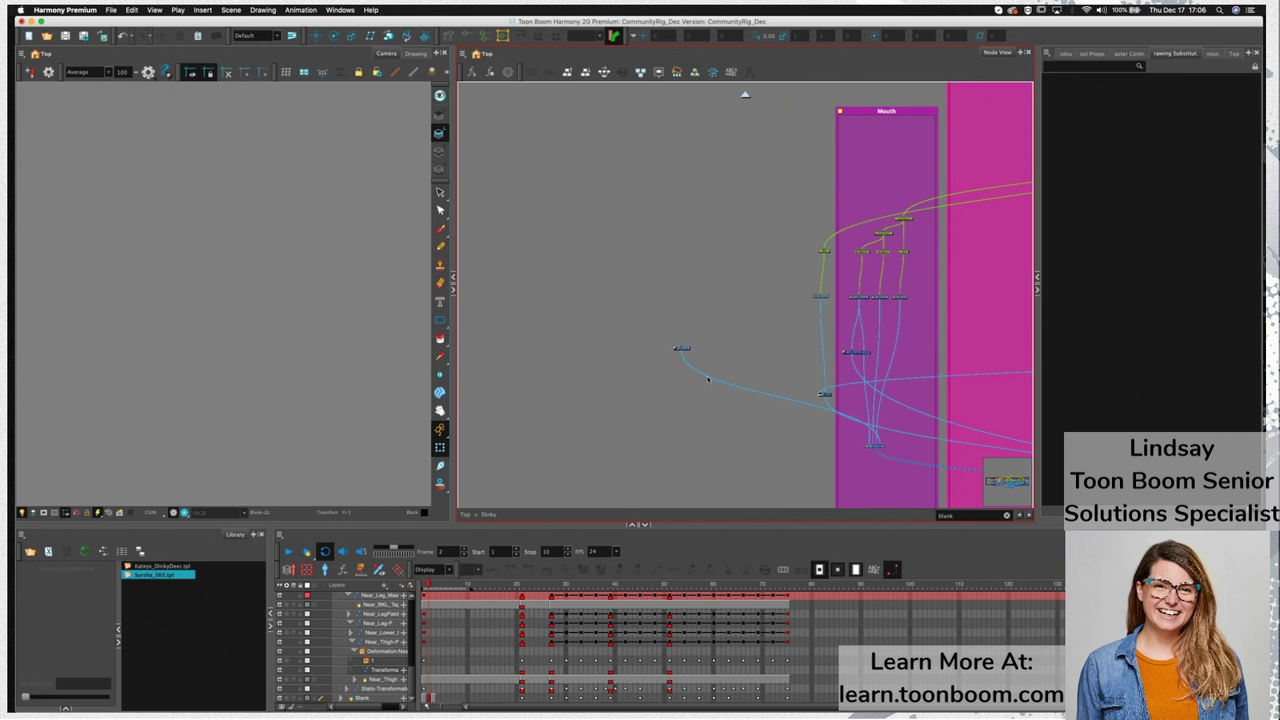
click(681, 348)
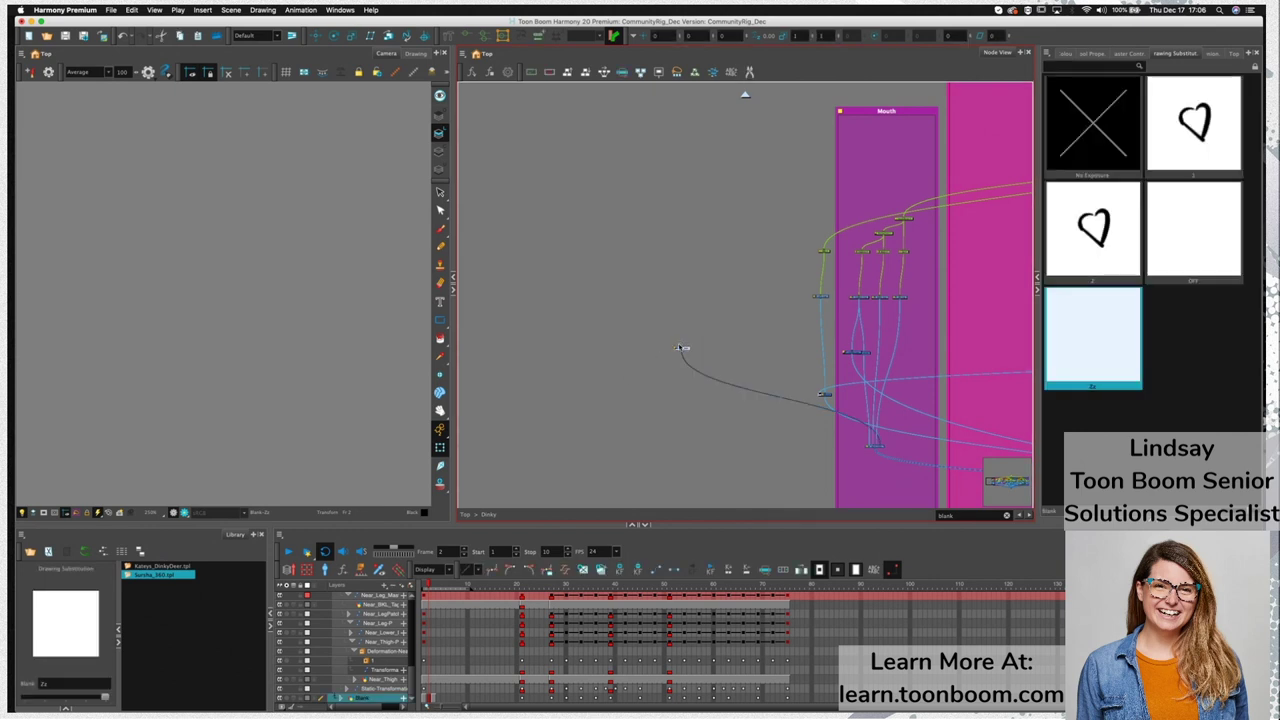
key(Delete)
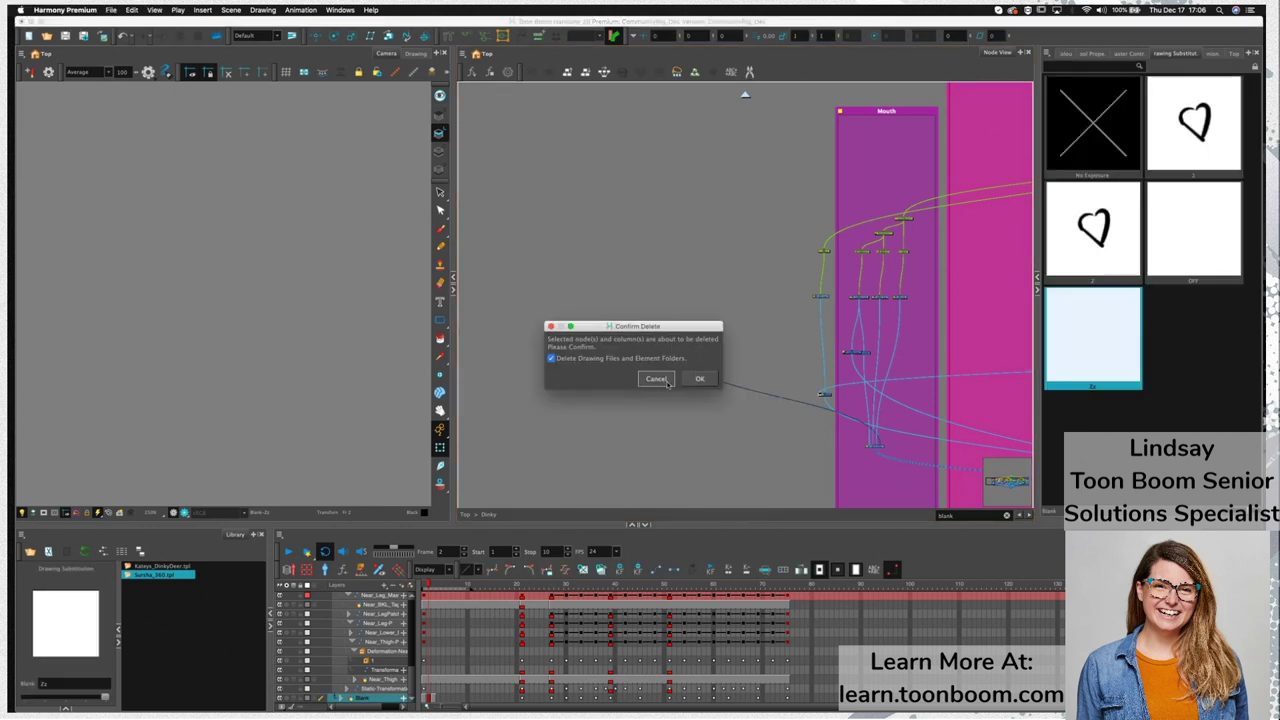
click(699, 380)
Reopen the Dinky group's node network and widen the Camera view to frame the whole deer at frame 1
drag(592, 408, 239, 388)
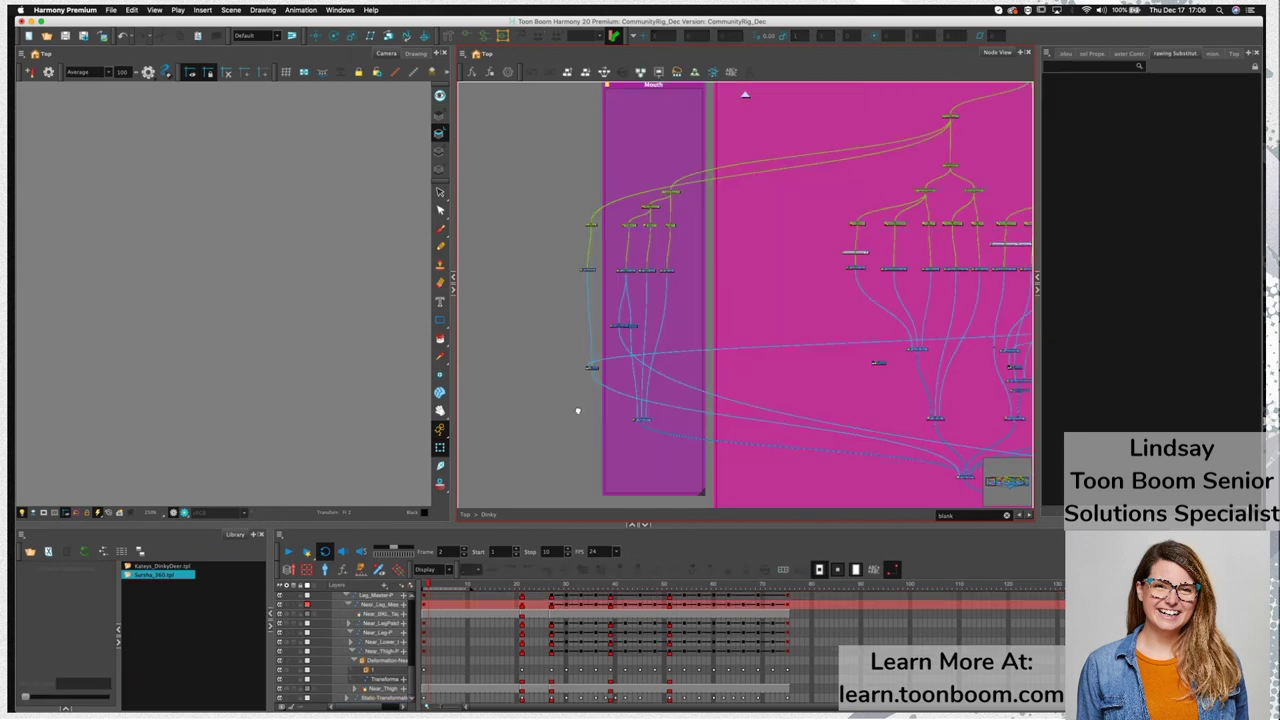
scroll(745, 440, down, 5)
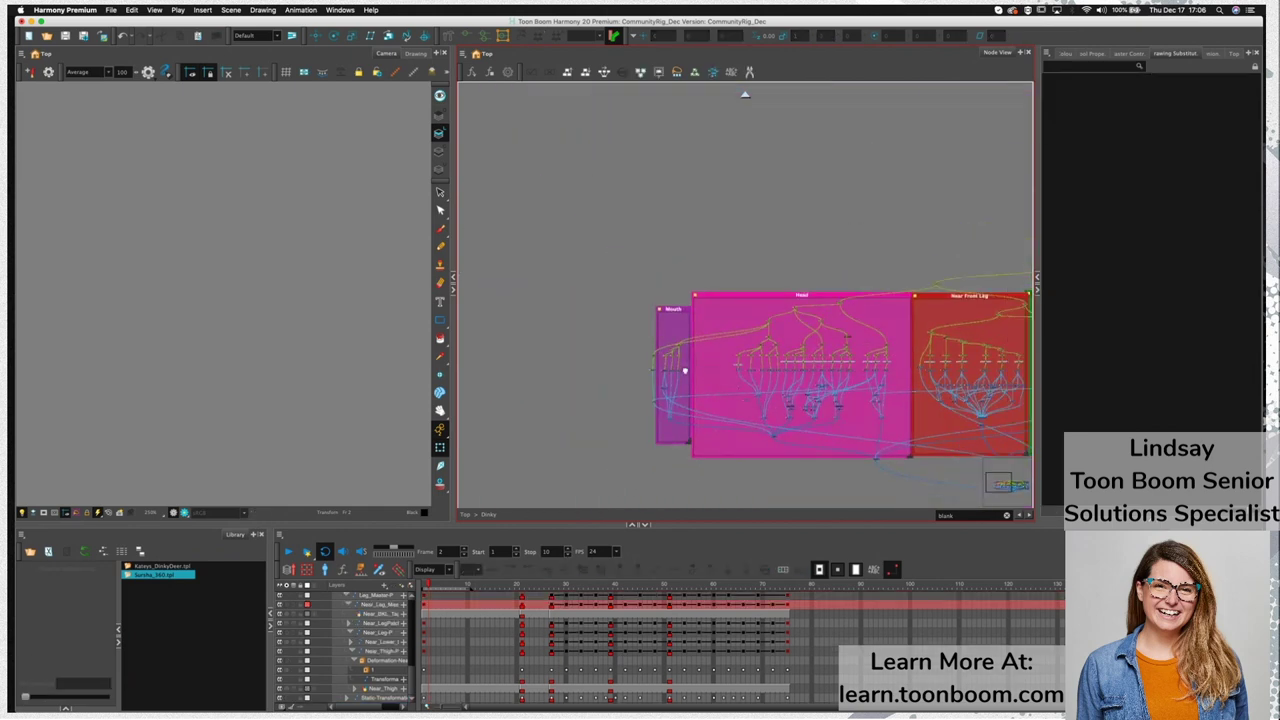
scroll(699, 375, right, 5)
scroll(699, 375, down, 3)
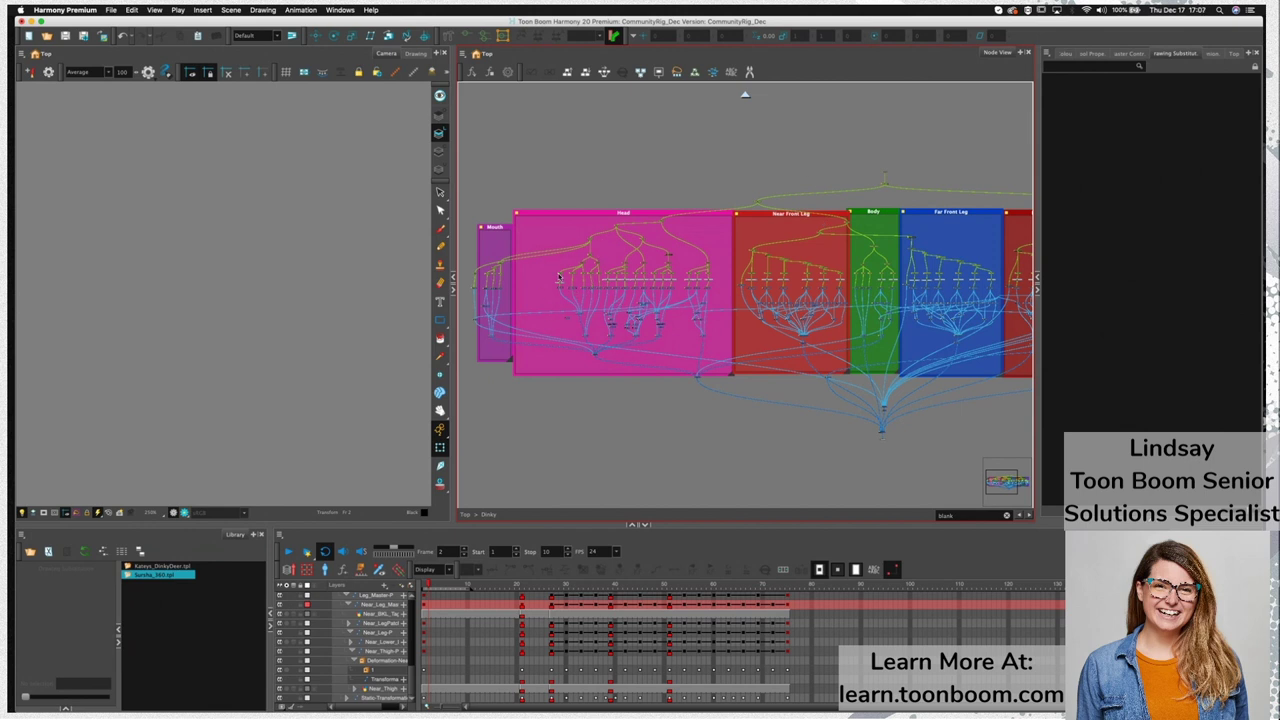
click(744, 96)
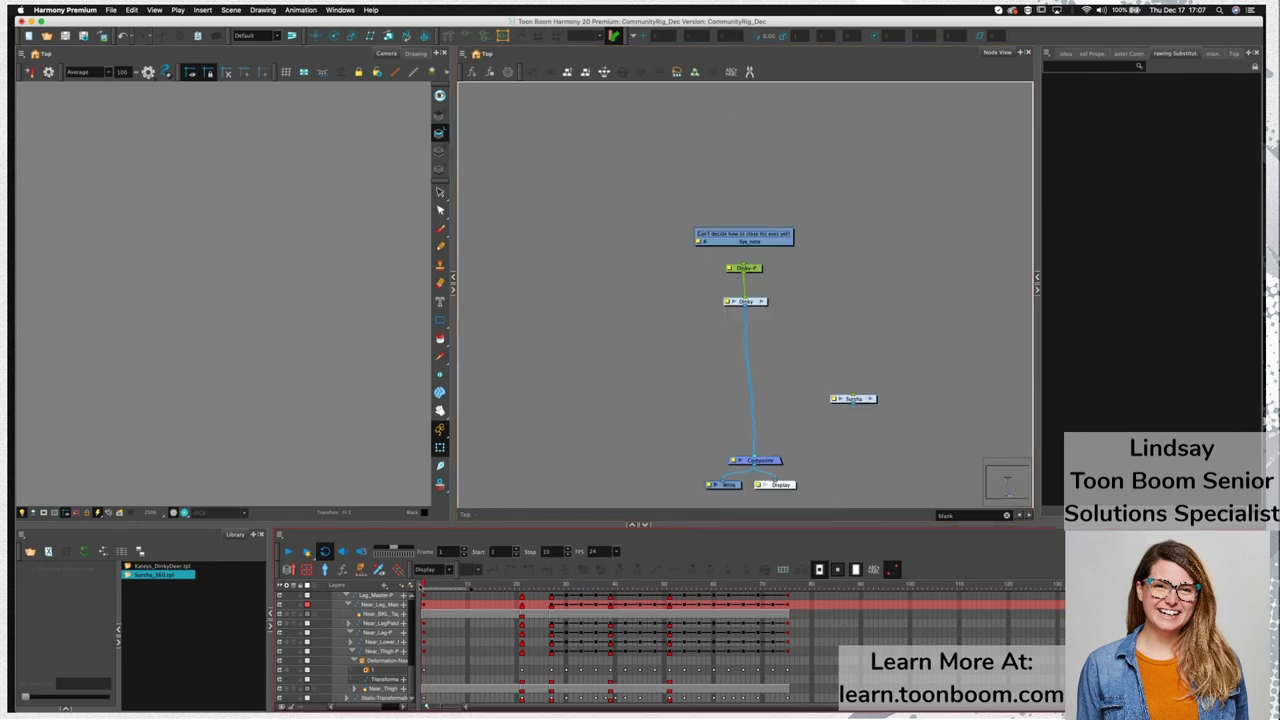
click(765, 302)
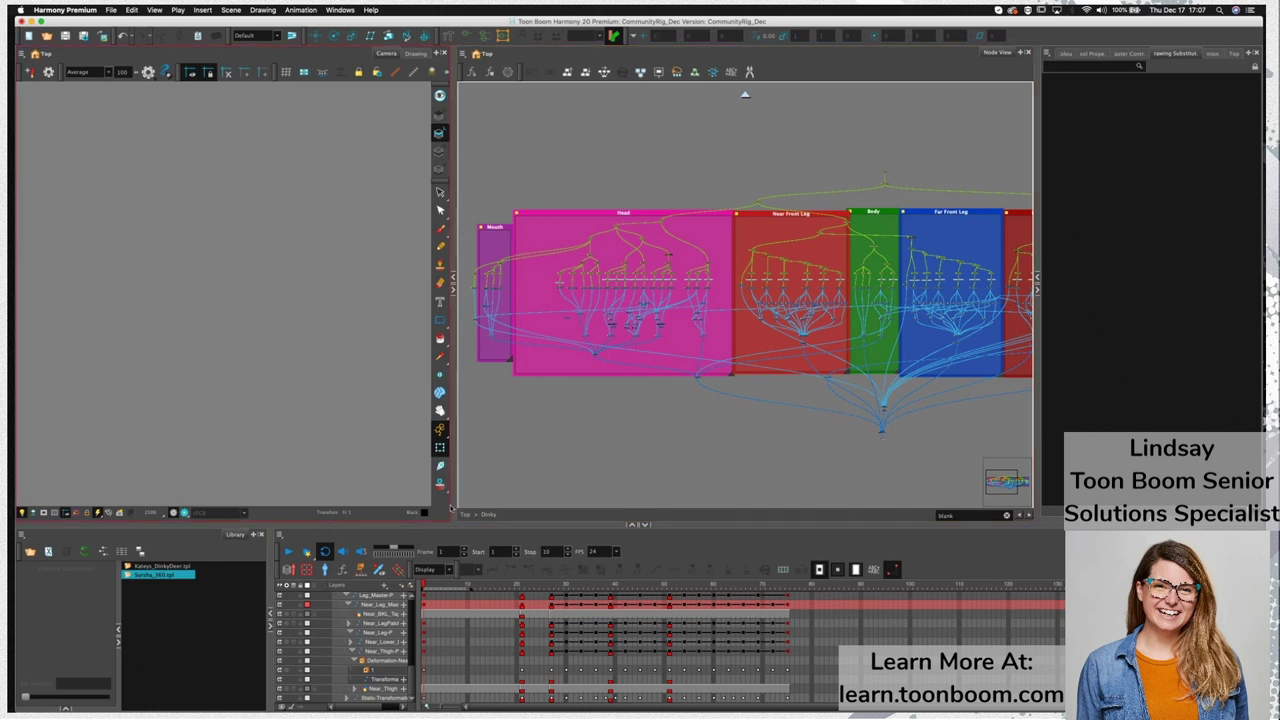
drag(452, 506, 670, 491)
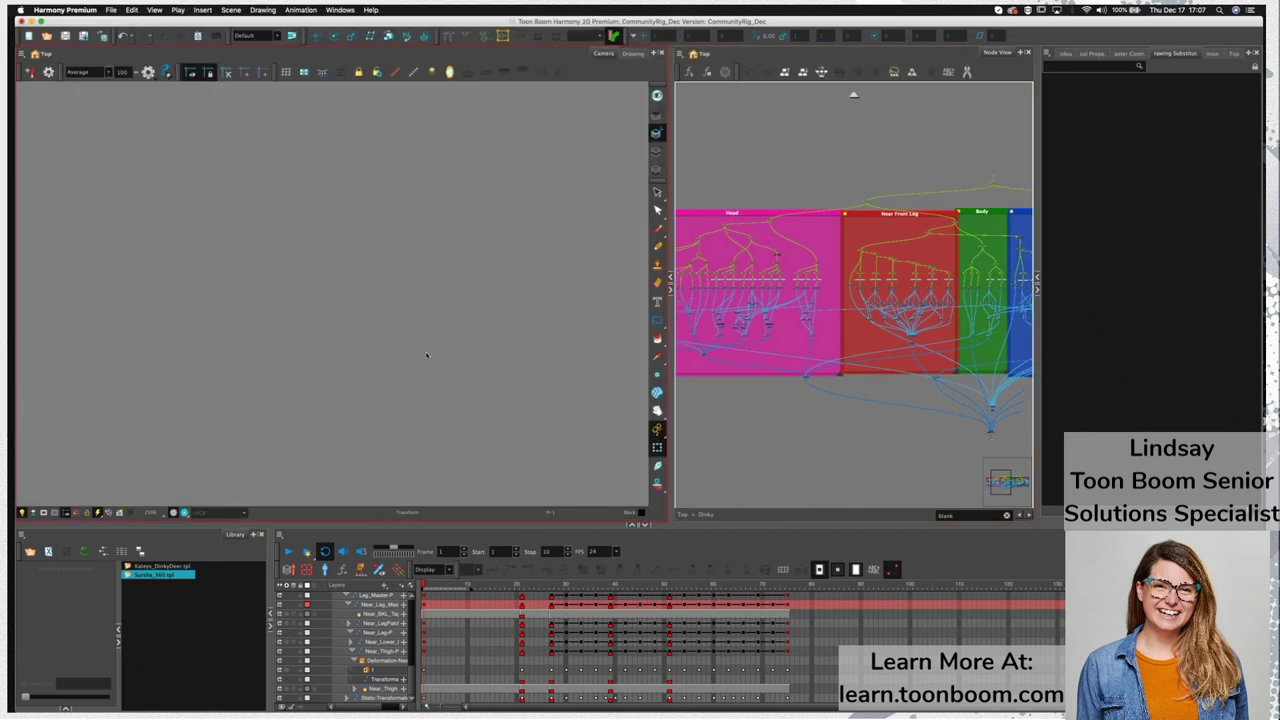
drag(314, 410, 266, 431)
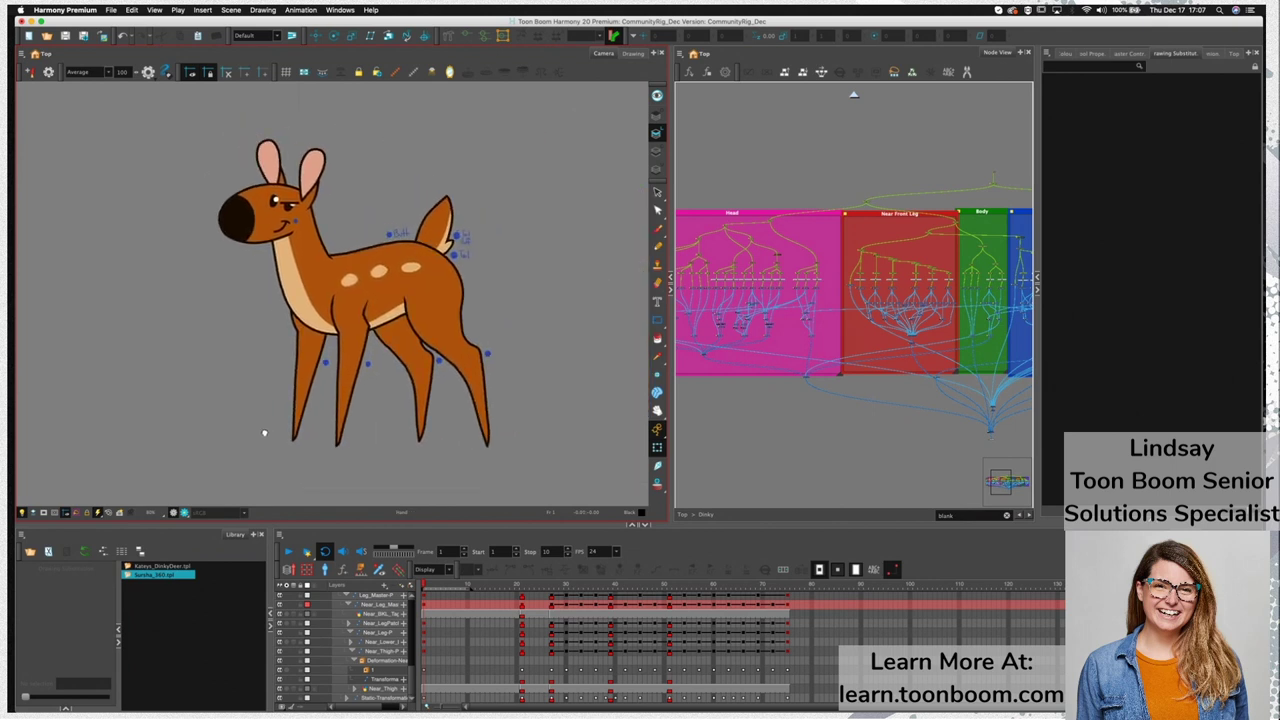